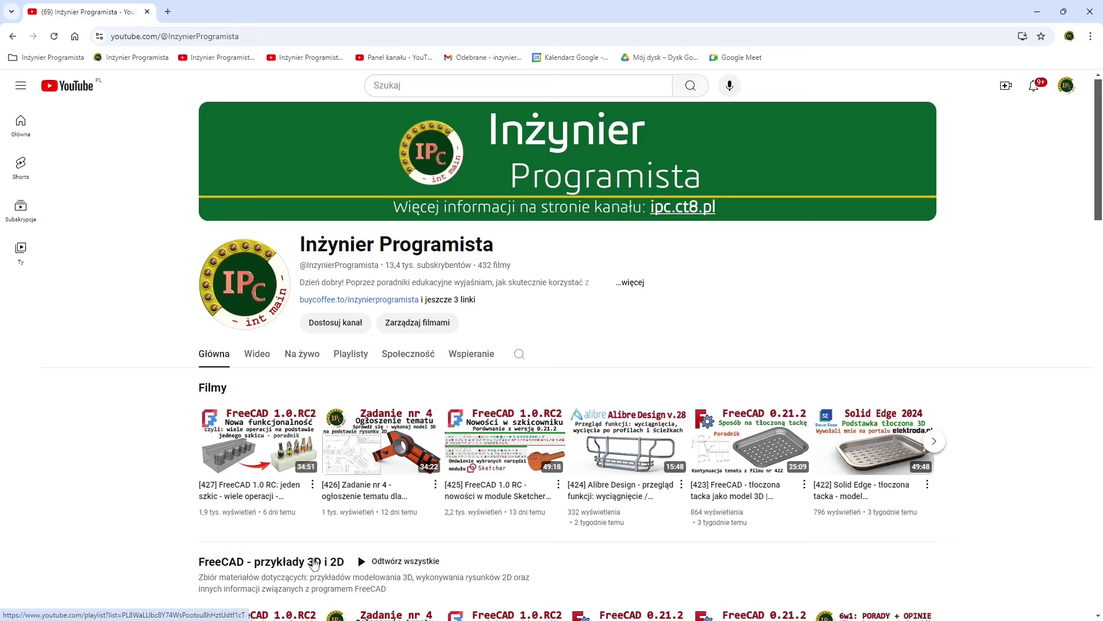
Minimize the browser to reveal the Wspornik bracket drawing open in Acrobat.
click(1042, 16)
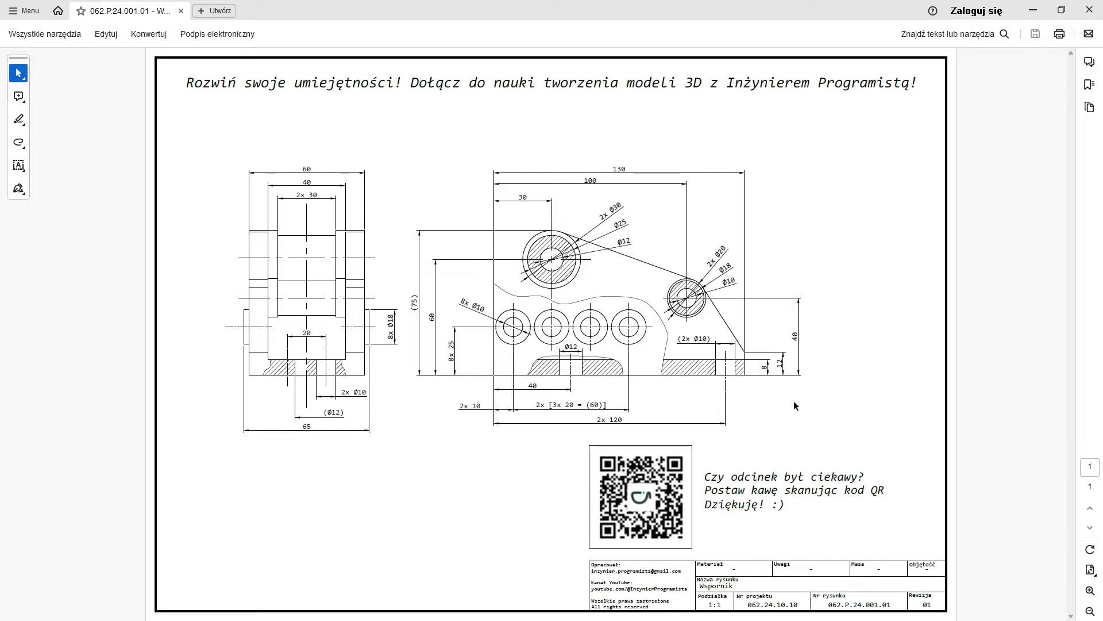
Pan around the Wspornik drawing's front and side views to read their dimensions.
ctrl+scroll(399, 281, up, 2)
ctrl+scroll(399, 280, up, 1)
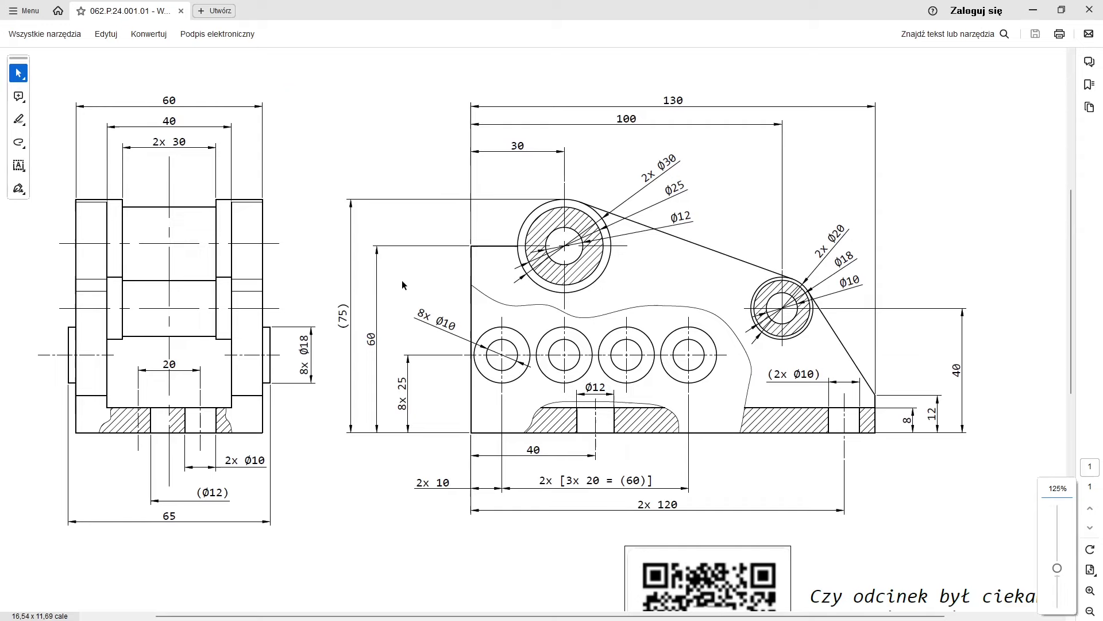
scroll(402, 280, left, 1)
scroll(397, 279, left, 1)
scroll(394, 278, left, 1)
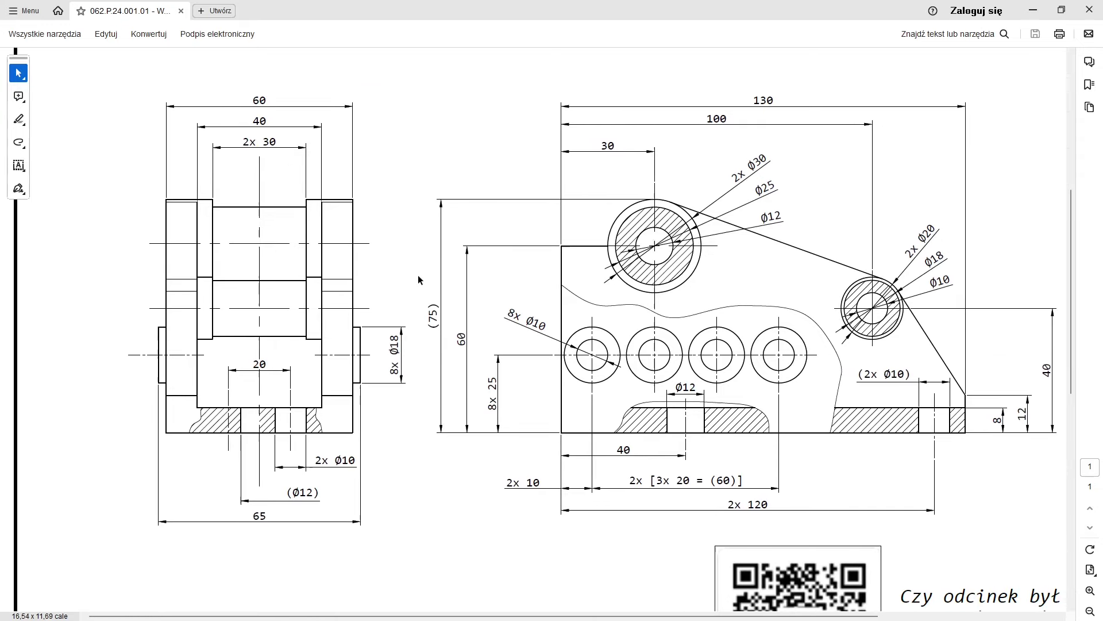
scroll(452, 291, right, 1)
scroll(453, 290, right, 1)
scroll(454, 292, up, 2)
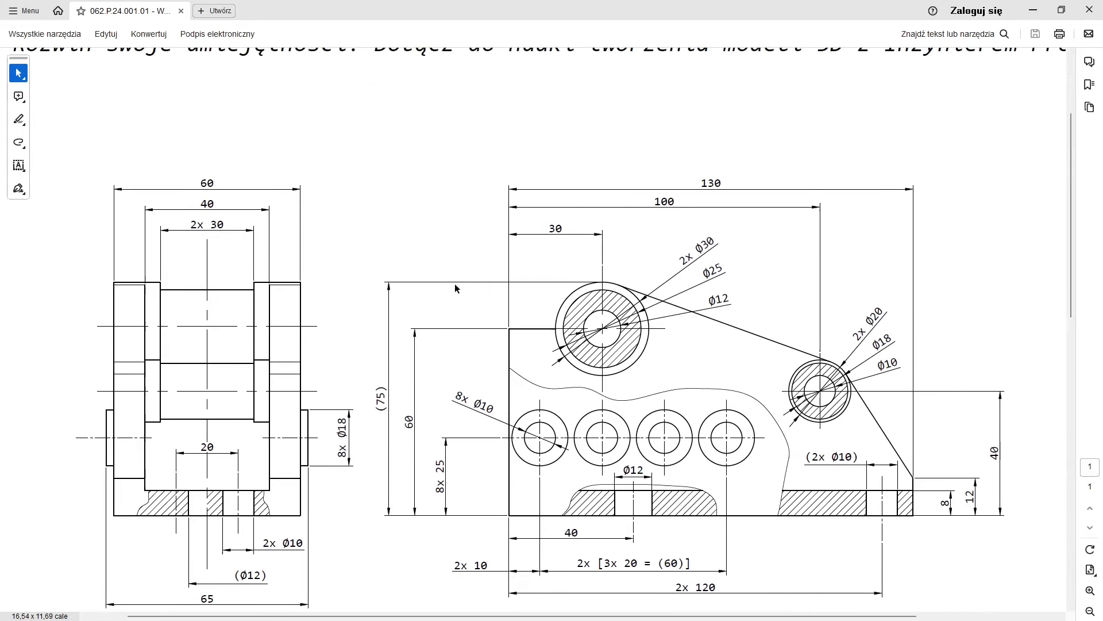
scroll(459, 292, down, 1)
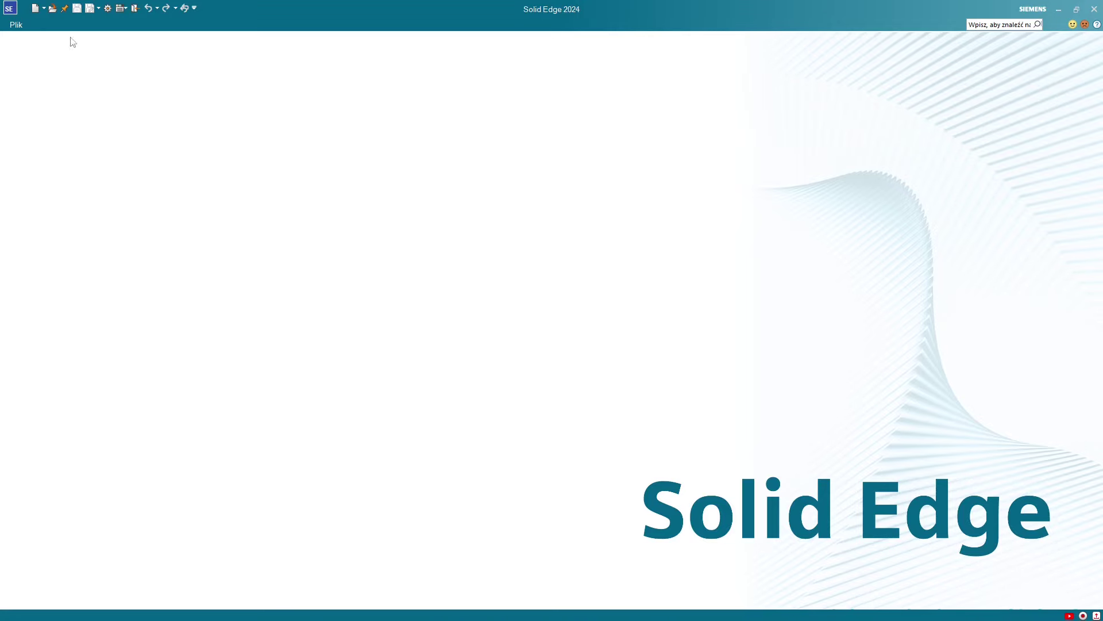
Create a new part Część1 from the ISO Metric 'iso metric part.par' template.
key(ctrl+n)
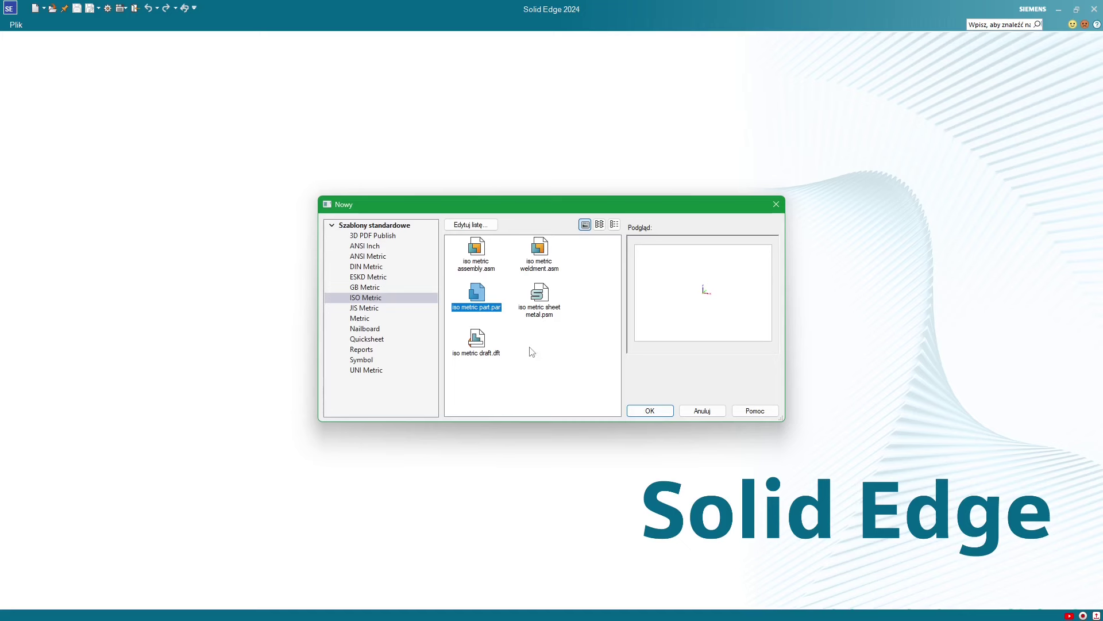
click(636, 409)
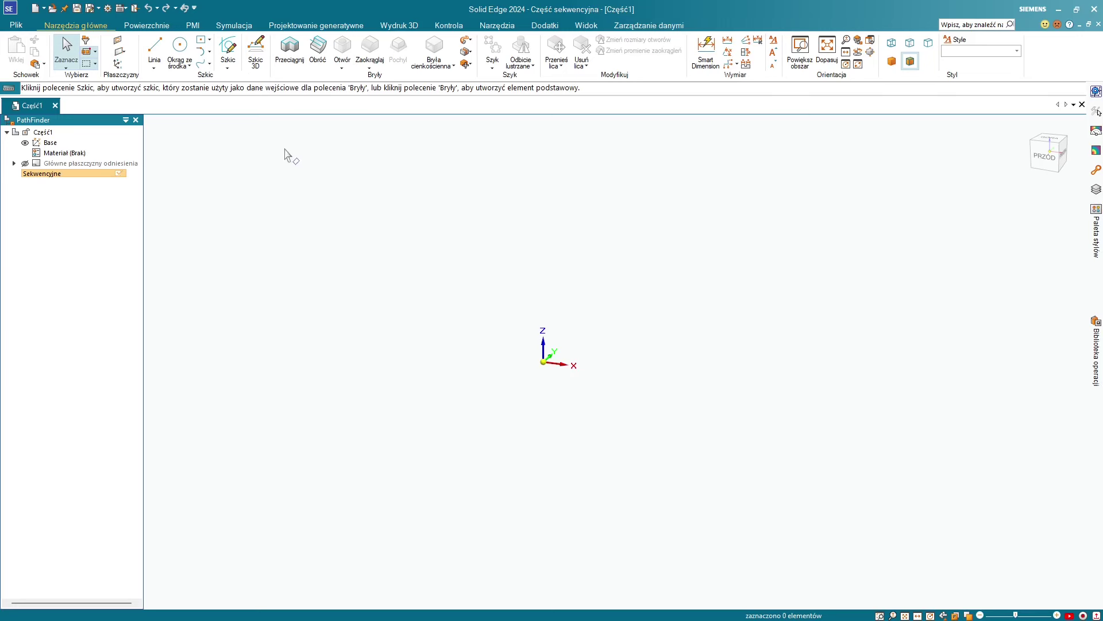
Start a new sketch in Część1 so the base reference planes are offered.
click(231, 49)
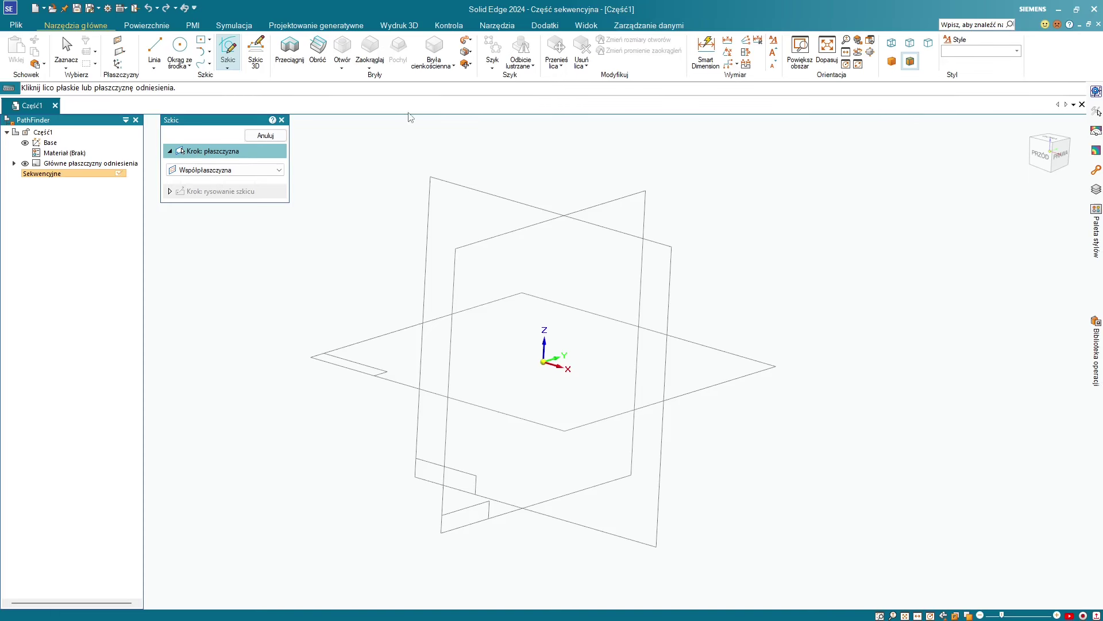
middle_drag(465, 258, 468, 249)
middle_drag(402, 180, 419, 167)
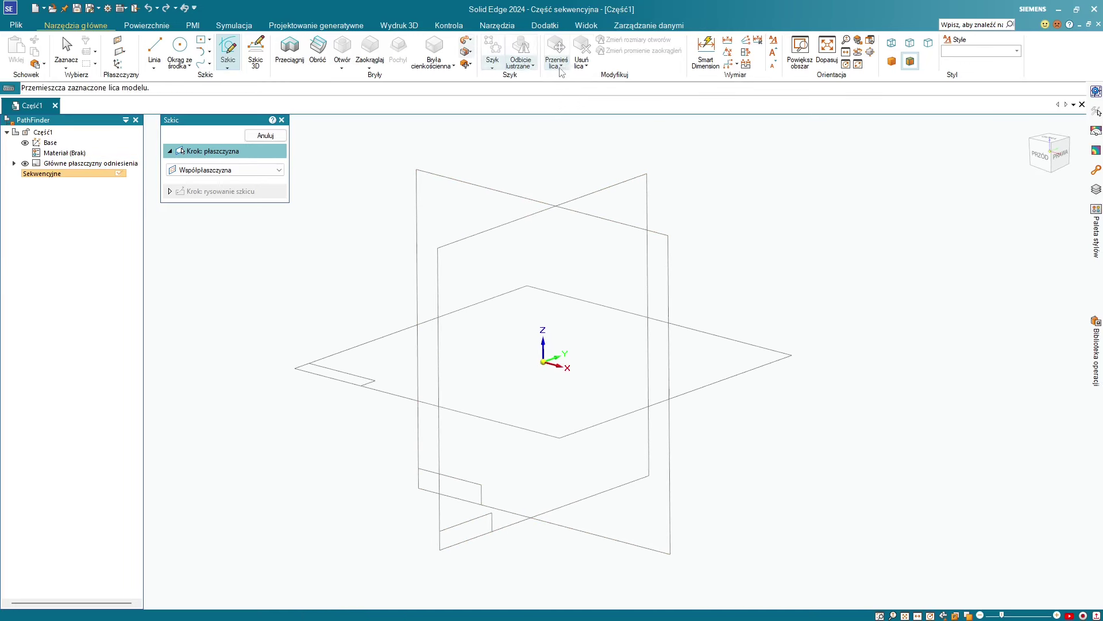
mouse_move(499, 104)
middle_down()
mouse_move(525, 153)
mouse_move(520, 208)
middle_up()
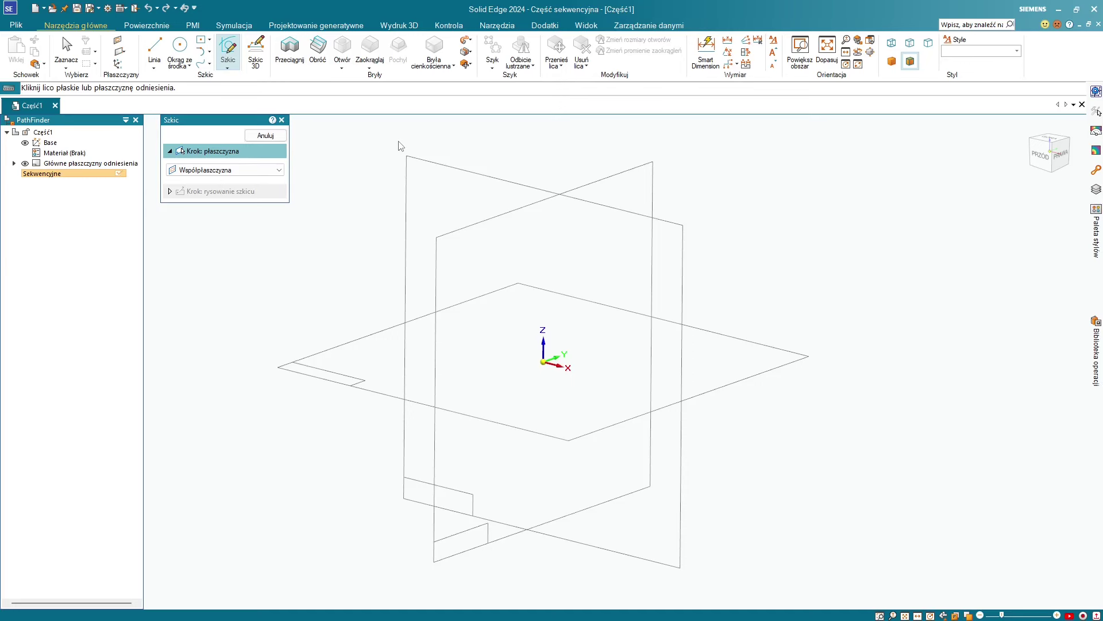
middle_drag(405, 190, 380, 197)
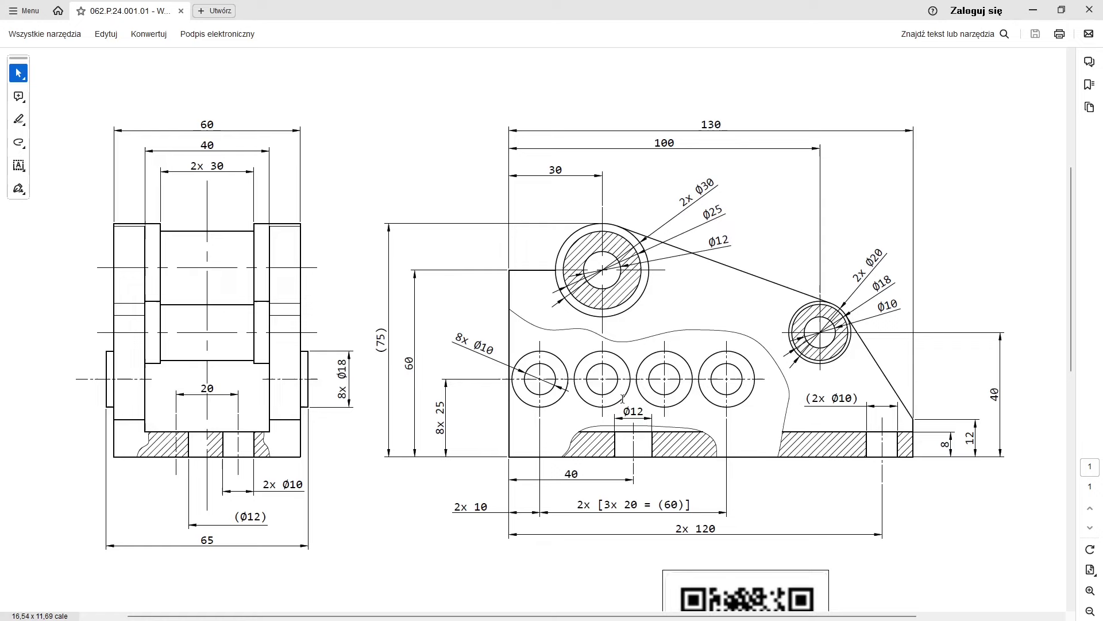
click(1033, 10)
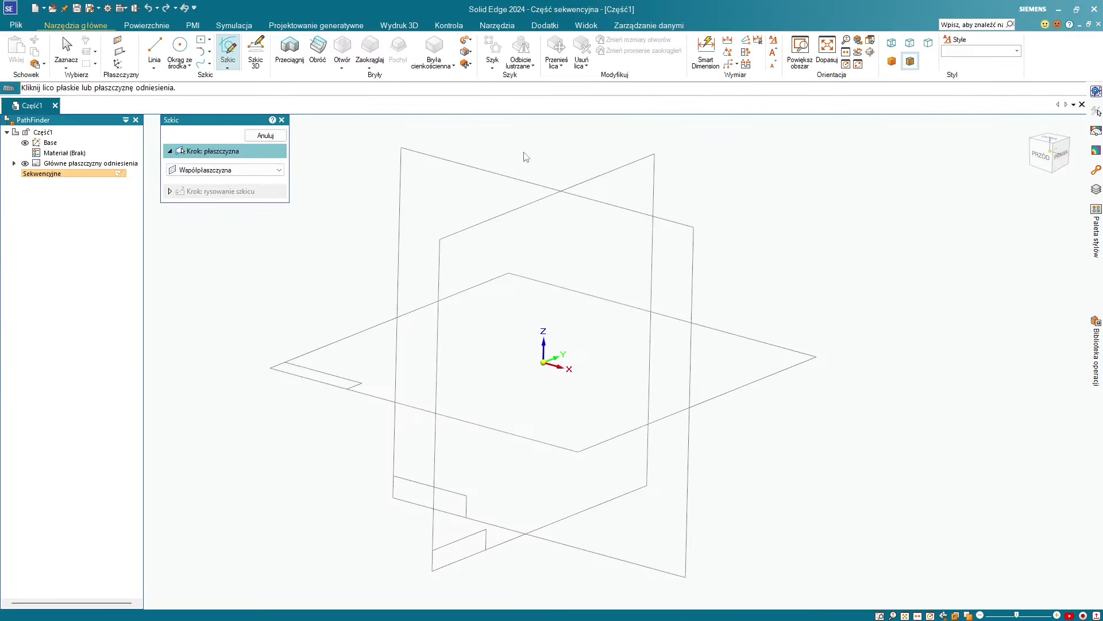
Start a sketch on the Prawa (yz) plane, picked from PathFinder's base reference planes.
click(229, 47)
mouse_move(592, 178)
middle_down()
mouse_move(652, 175)
mouse_move(631, 167)
middle_up()
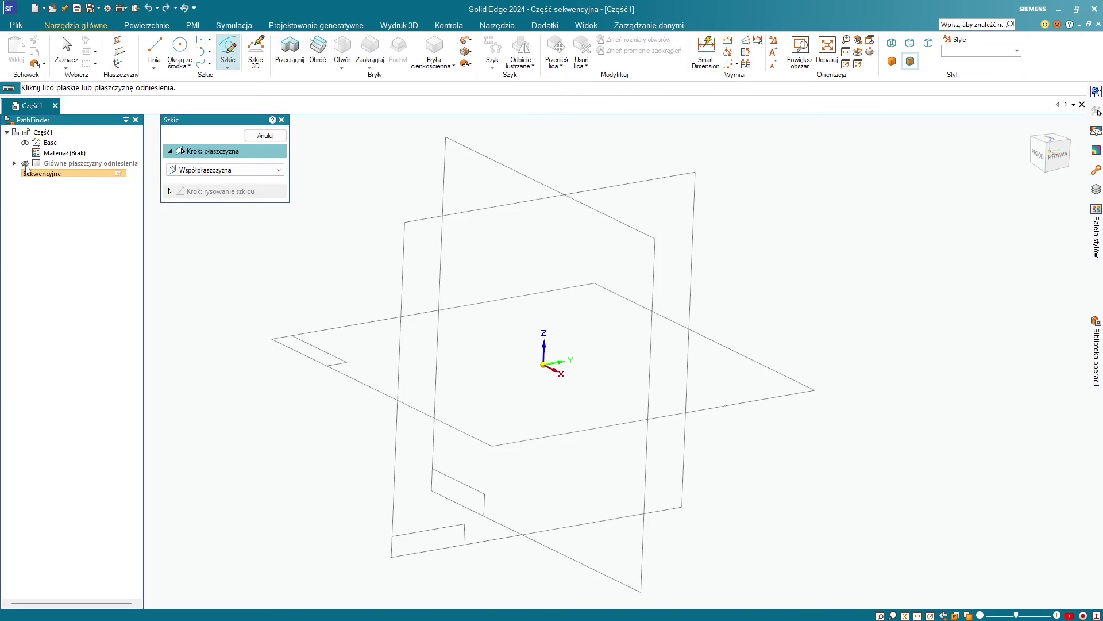
click(25, 164)
click(24, 163)
click(15, 163)
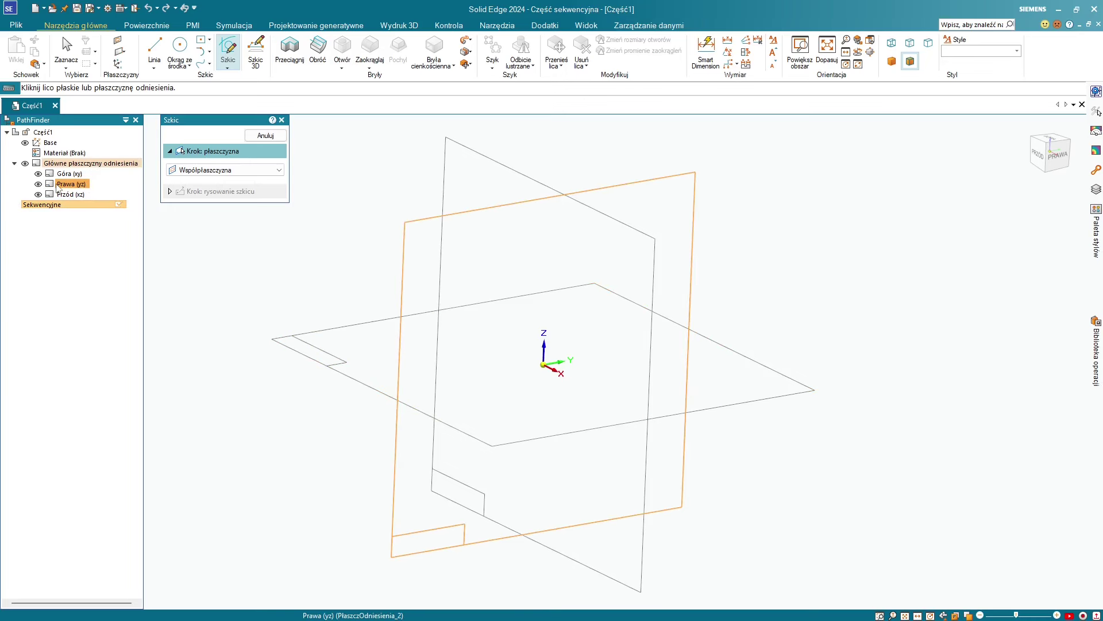
mouse_move(423, 295)
middle_down()
mouse_move(584, 257)
mouse_move(613, 226)
mouse_move(619, 196)
middle_up()
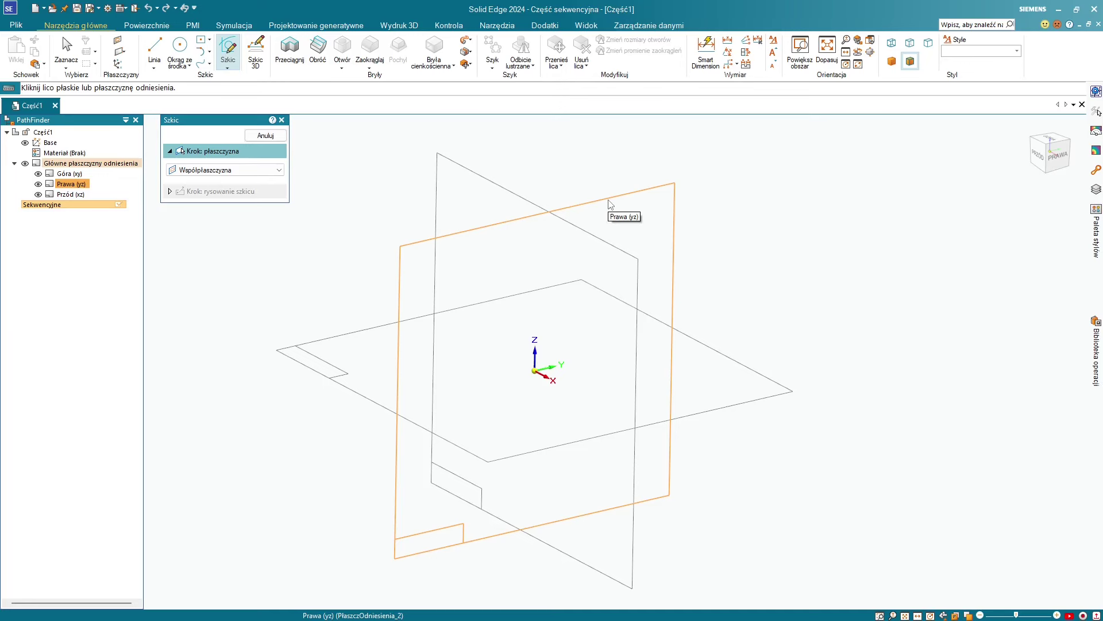
click(611, 204)
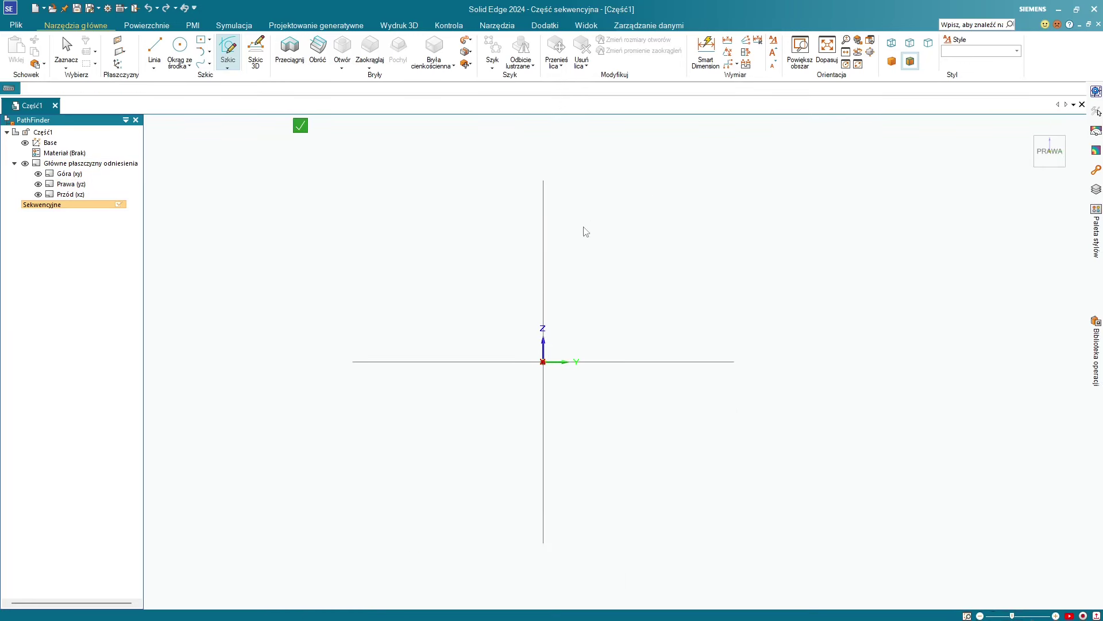
Switch from the Line tool to Circle by Center Point and place the first centre.
key(l)
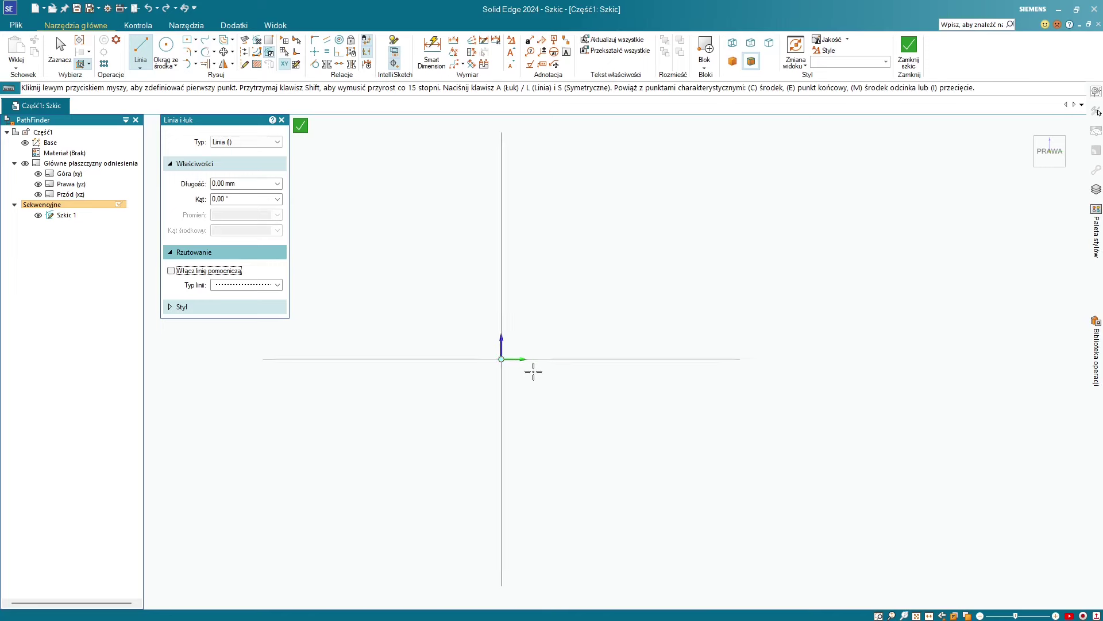
scroll(533, 373, up, 2)
scroll(530, 387, down, 2)
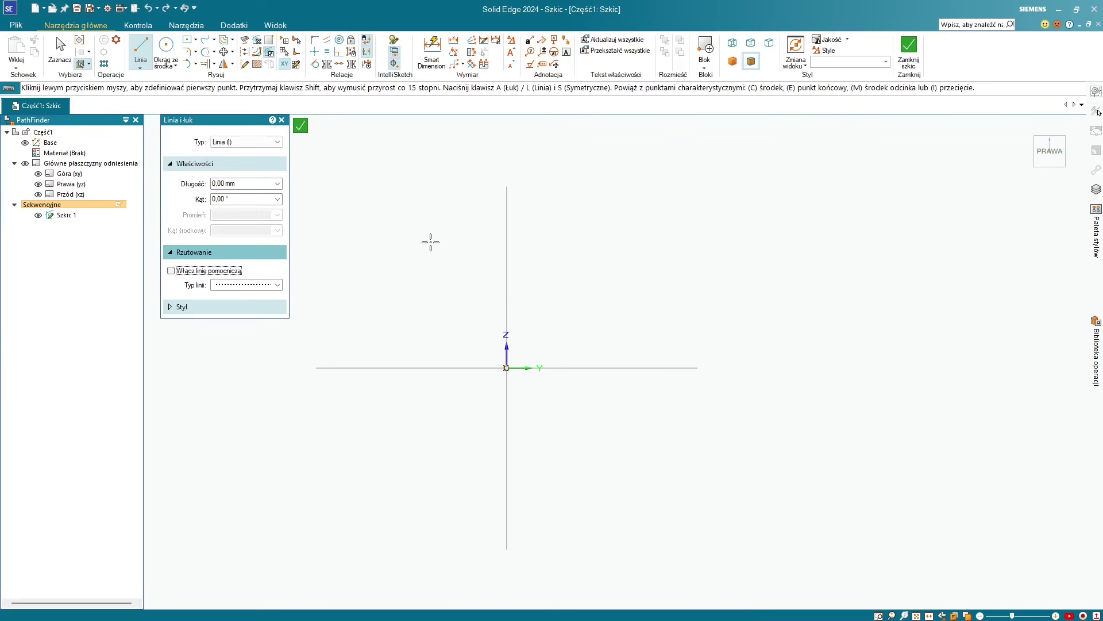
click(166, 46)
click(595, 243)
Draw three concentric circles (outer, middle, small inner) from one centre above the origin.
click(631, 244)
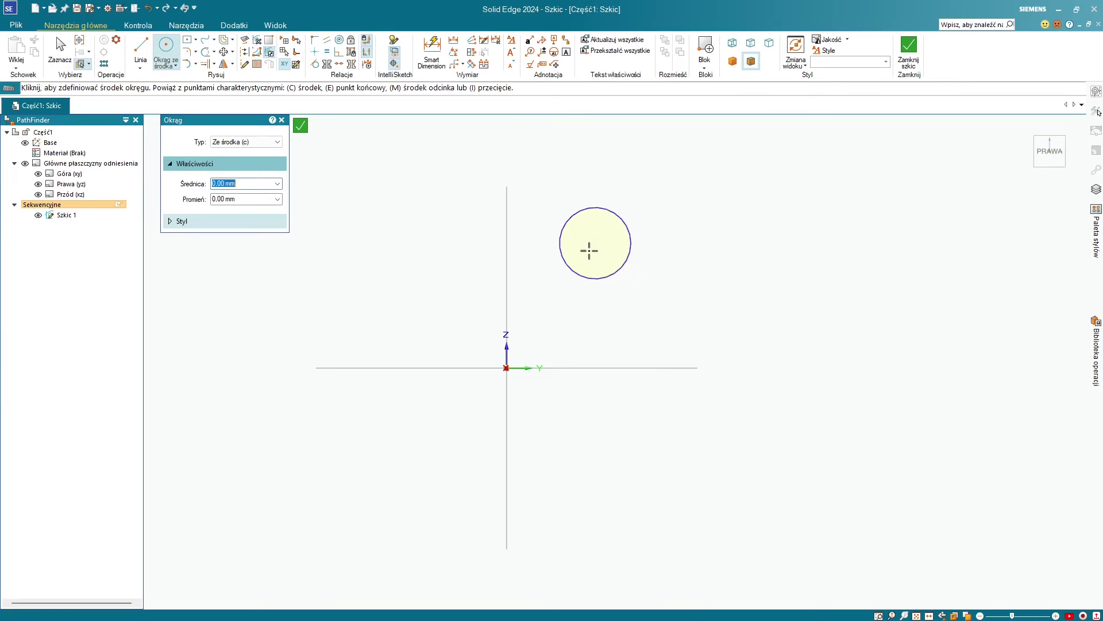
click(595, 243)
click(621, 204)
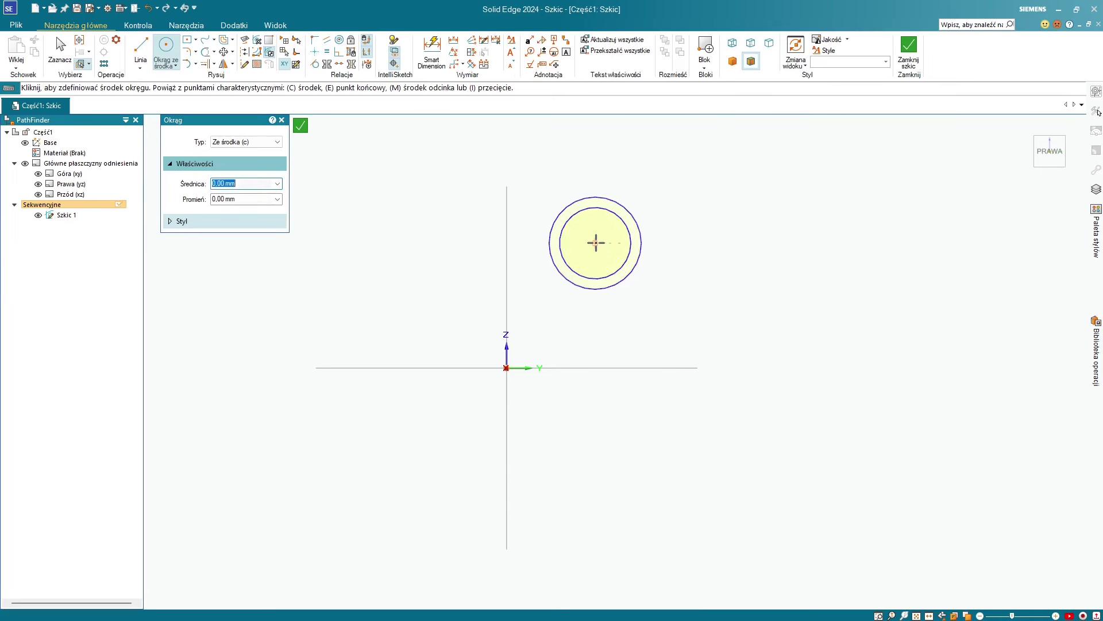
click(596, 243)
click(612, 243)
key(Escape)
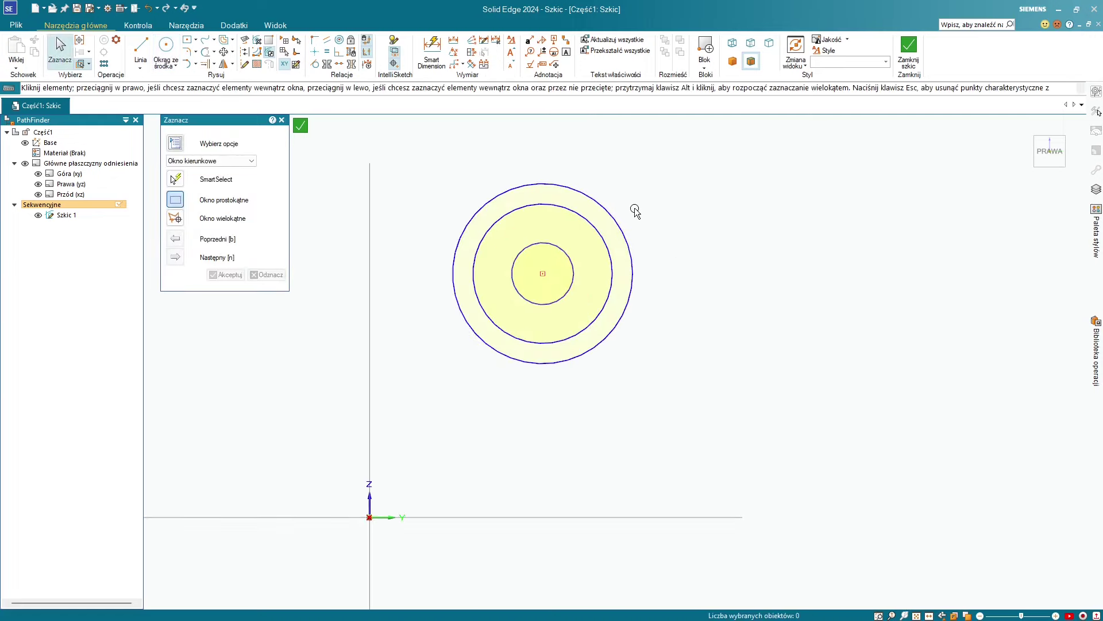
key(alt+Tab)
key(alt+Tab)
Dimension the outer circle at Ø30 and dismiss the auto-scale sketch notice.
click(595, 197)
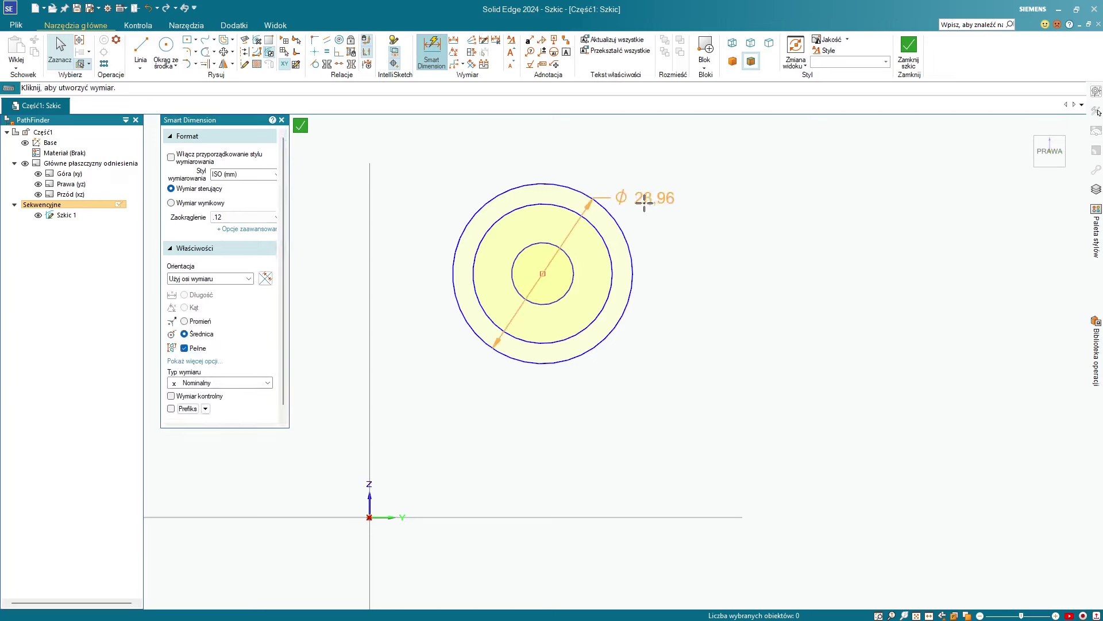
click(737, 203)
text(30)
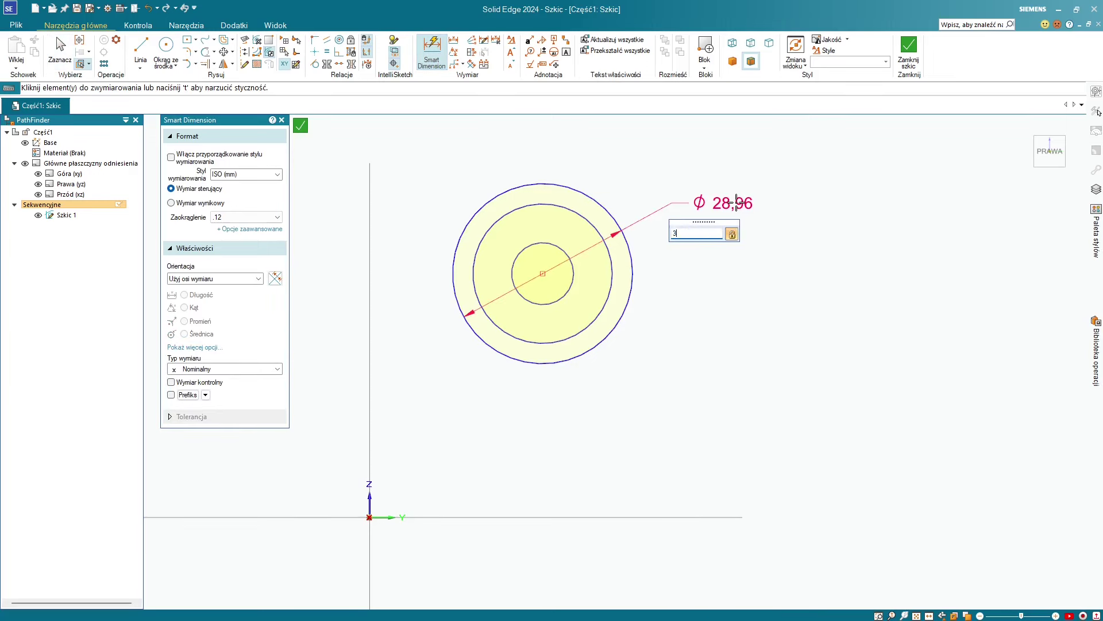
key(Return)
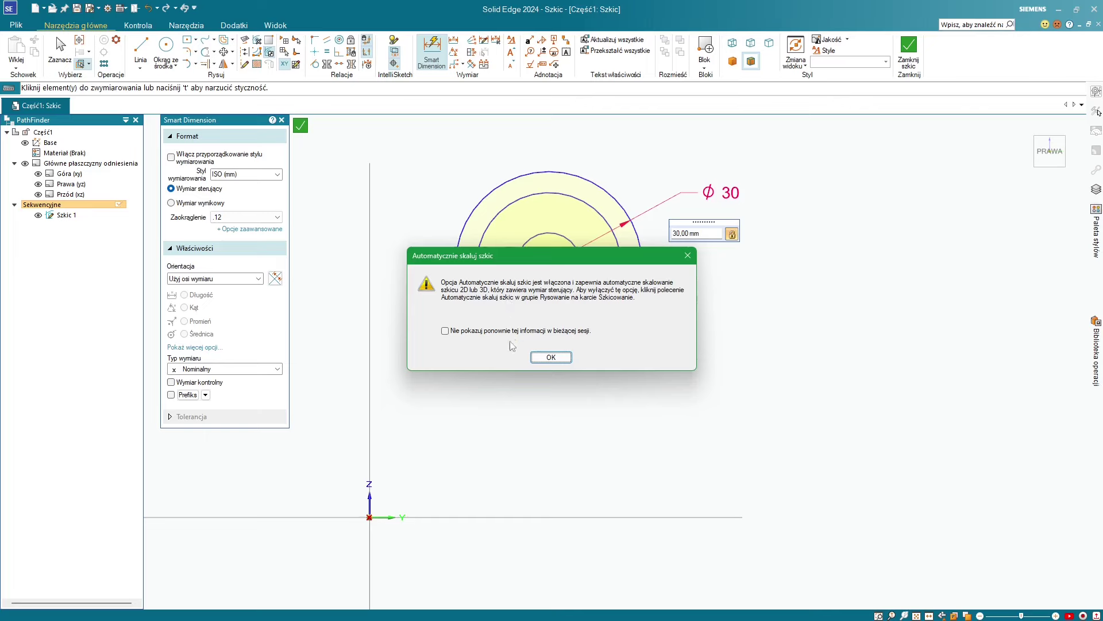
click(477, 331)
click(550, 357)
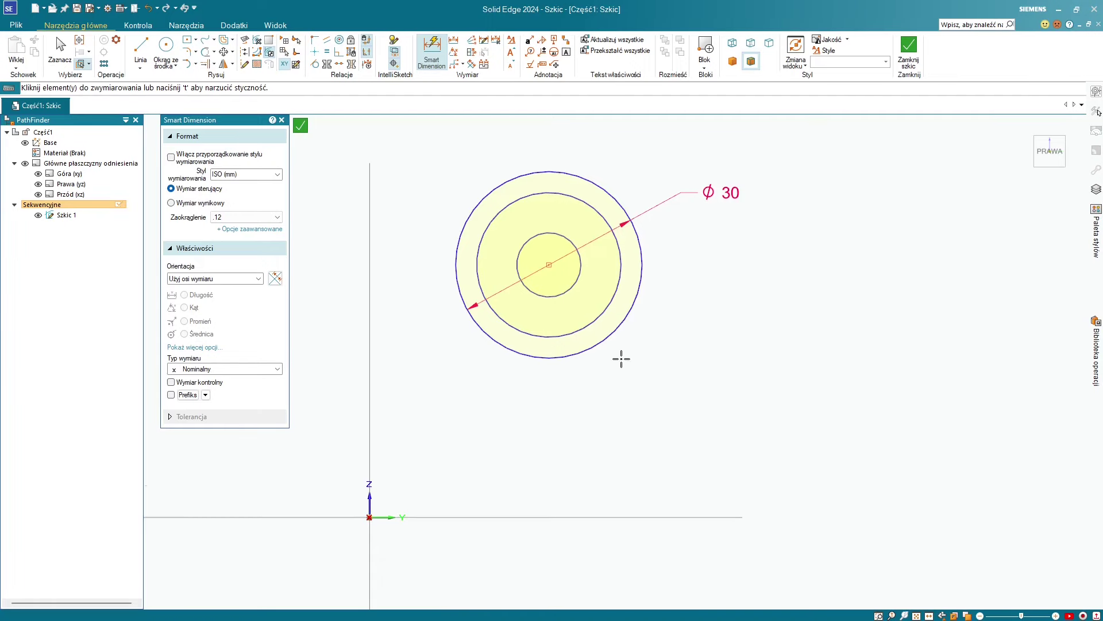
scroll(621, 358, down, 2)
scroll(648, 311, up, 2)
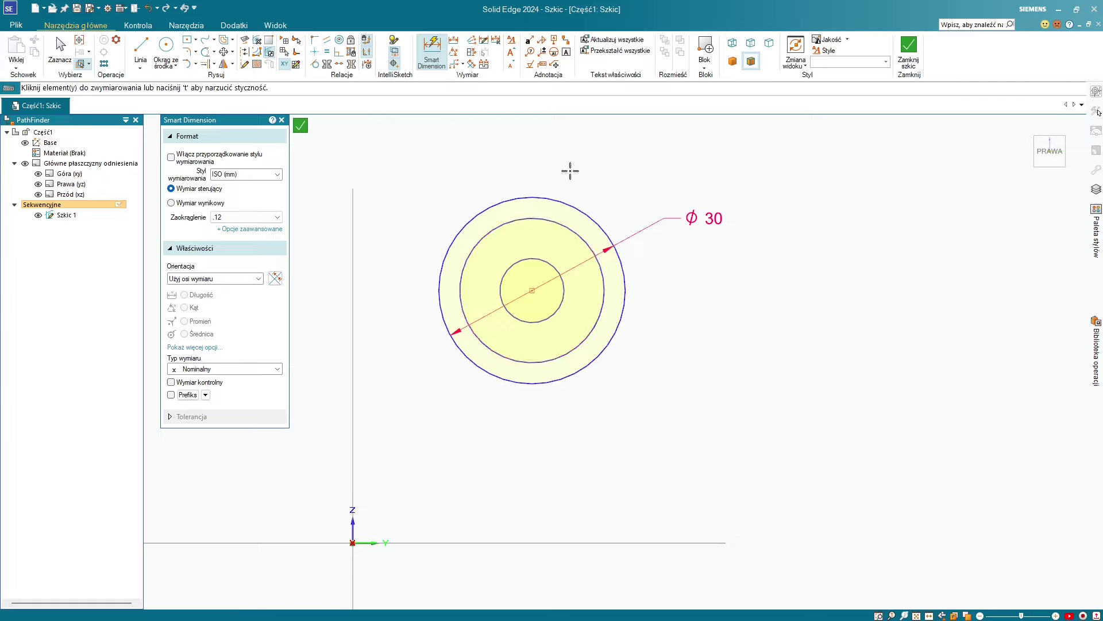
Dimension the middle circle Ø25 and the inner circle Ø12, checking the PDF drawing.
key(alt+Tab)
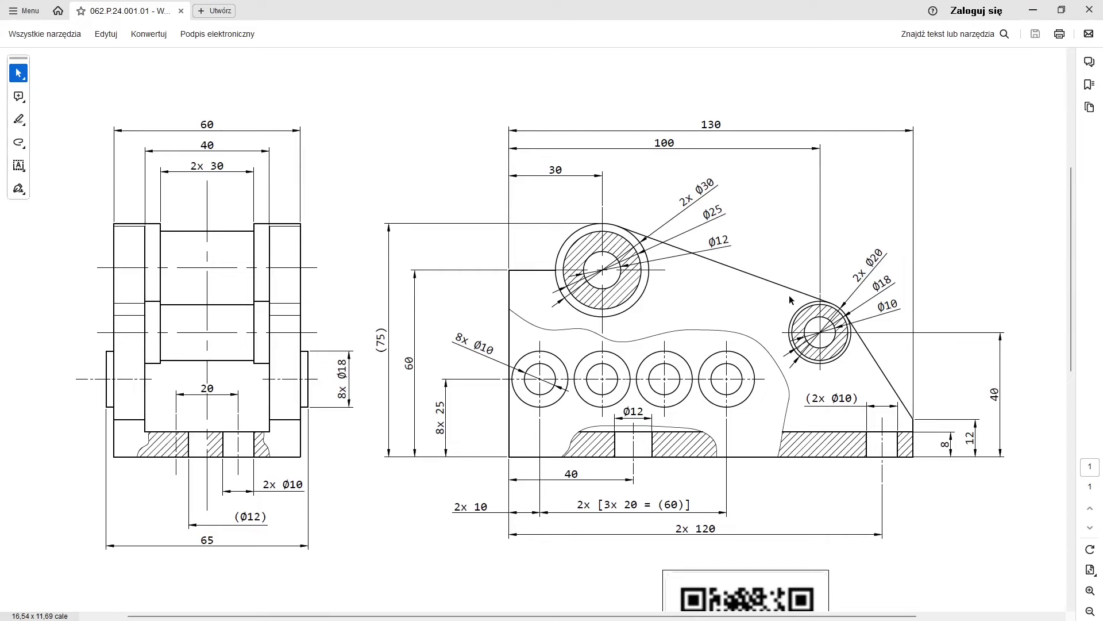
key(alt+Tab)
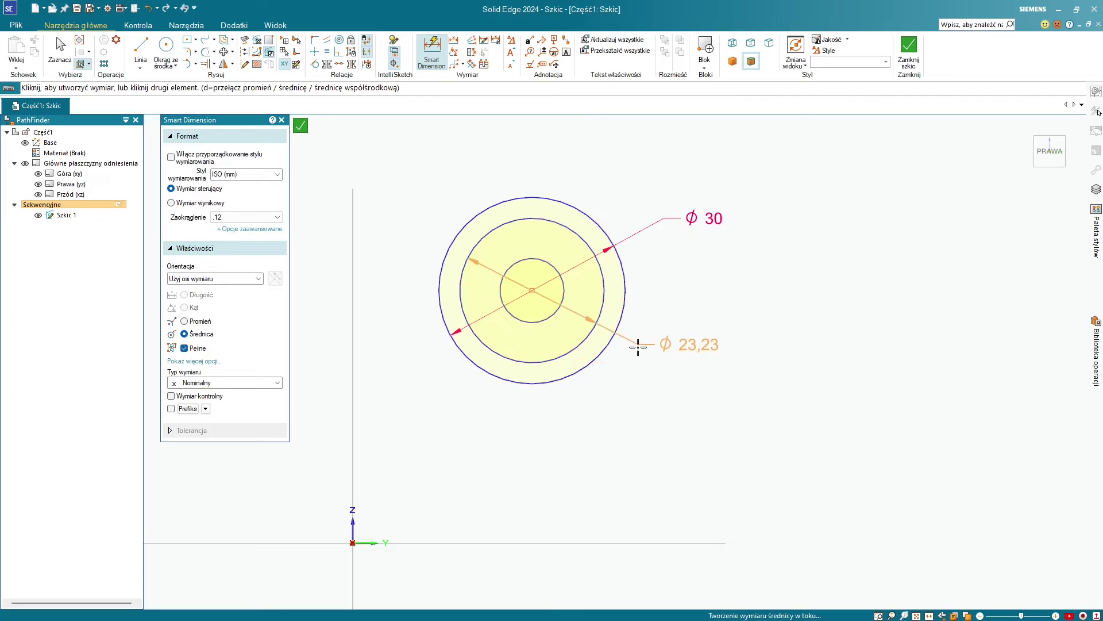
click(637, 359)
key(alt+Tab)
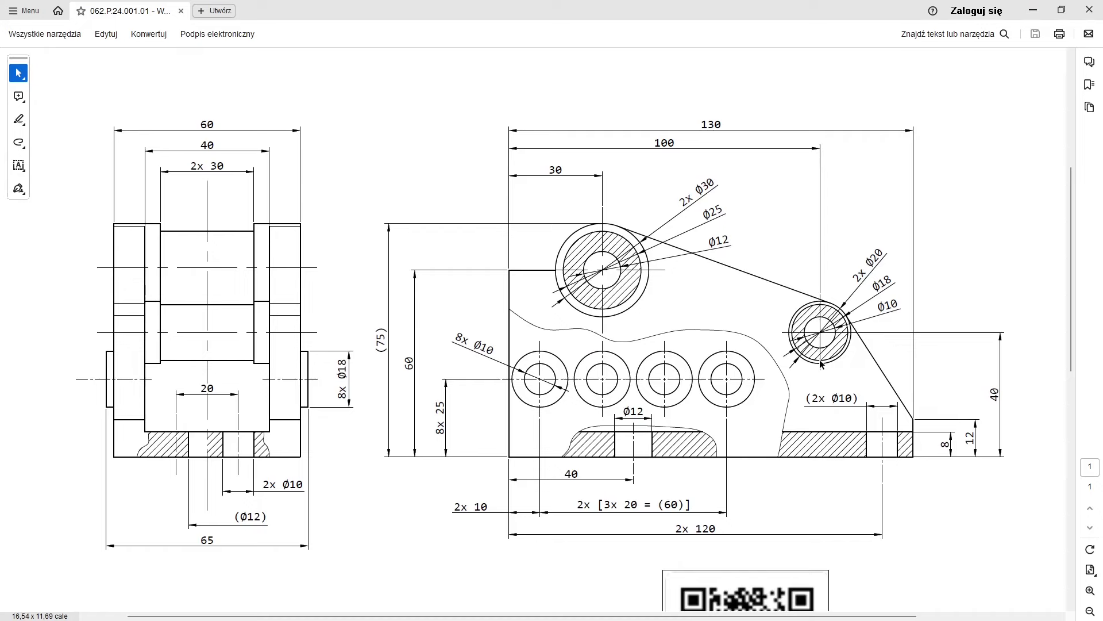
key(alt+Tab)
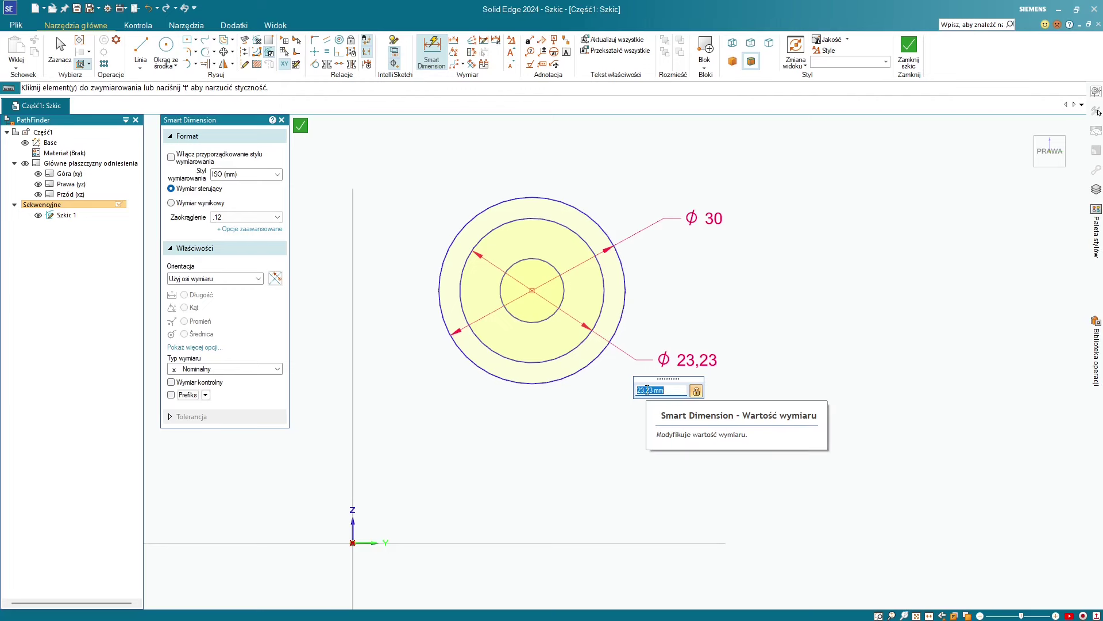
text(25)
key(Return)
key(alt+Tab)
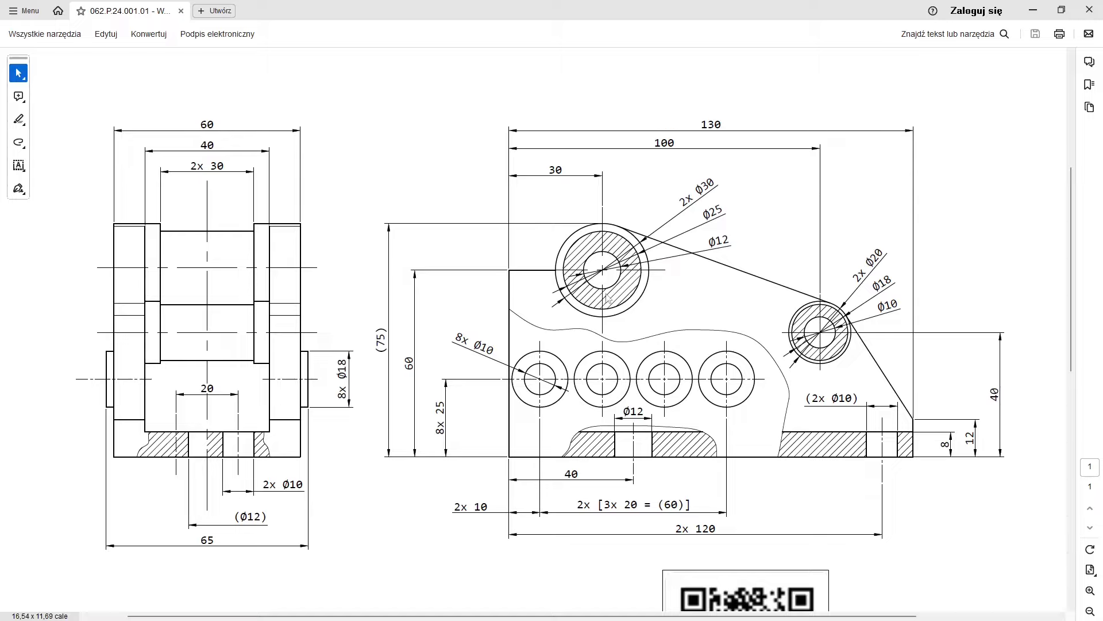
key(alt+Tab)
click(563, 294)
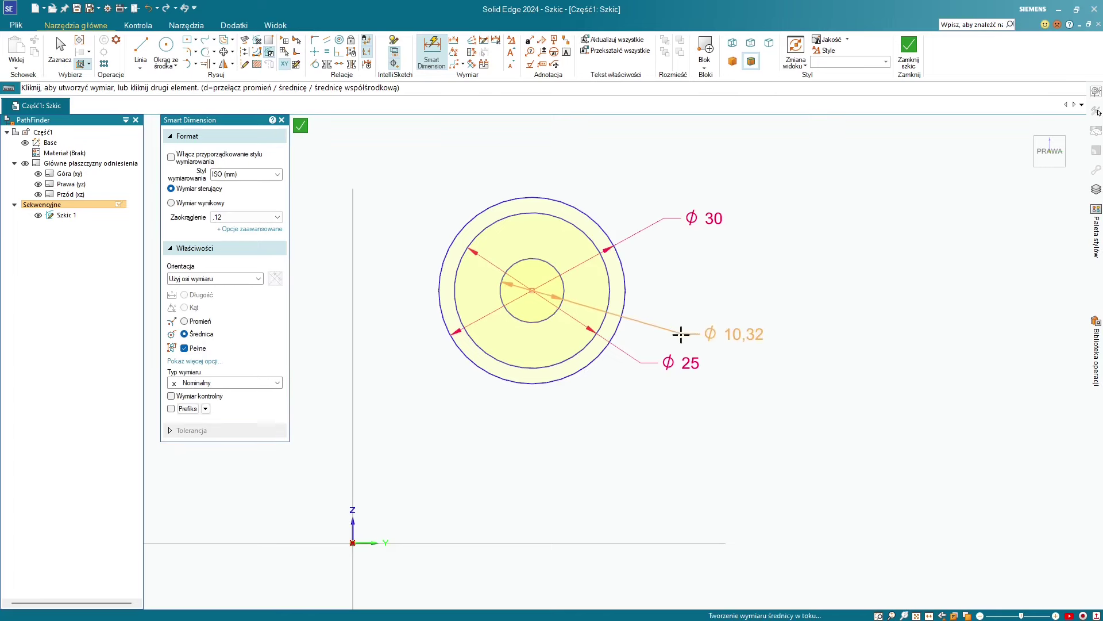
click(634, 397)
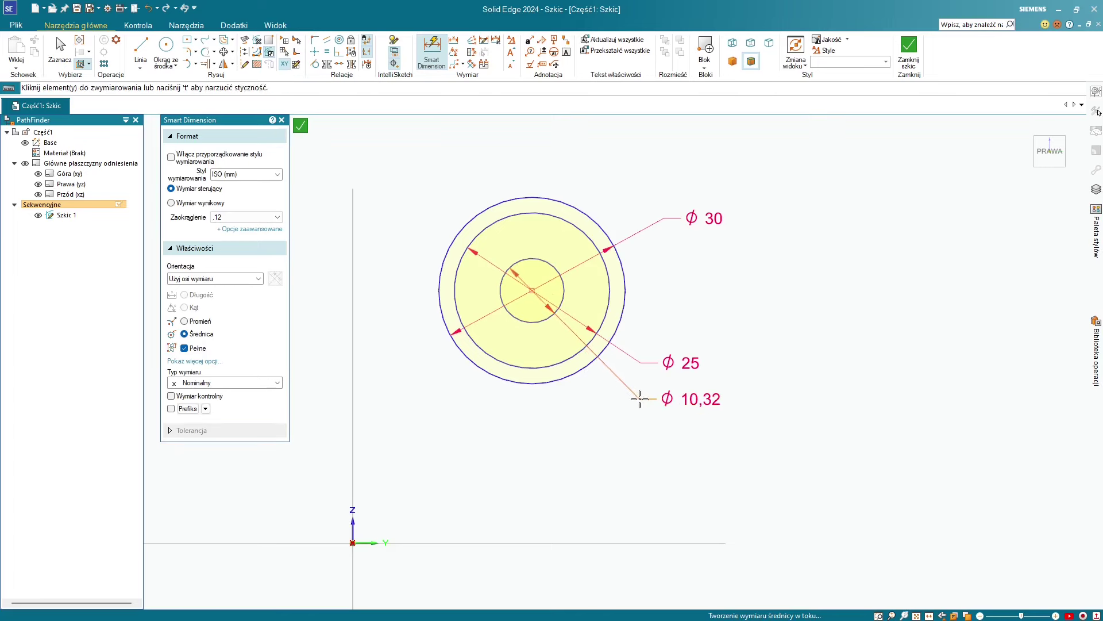
text(12)
key(Return)
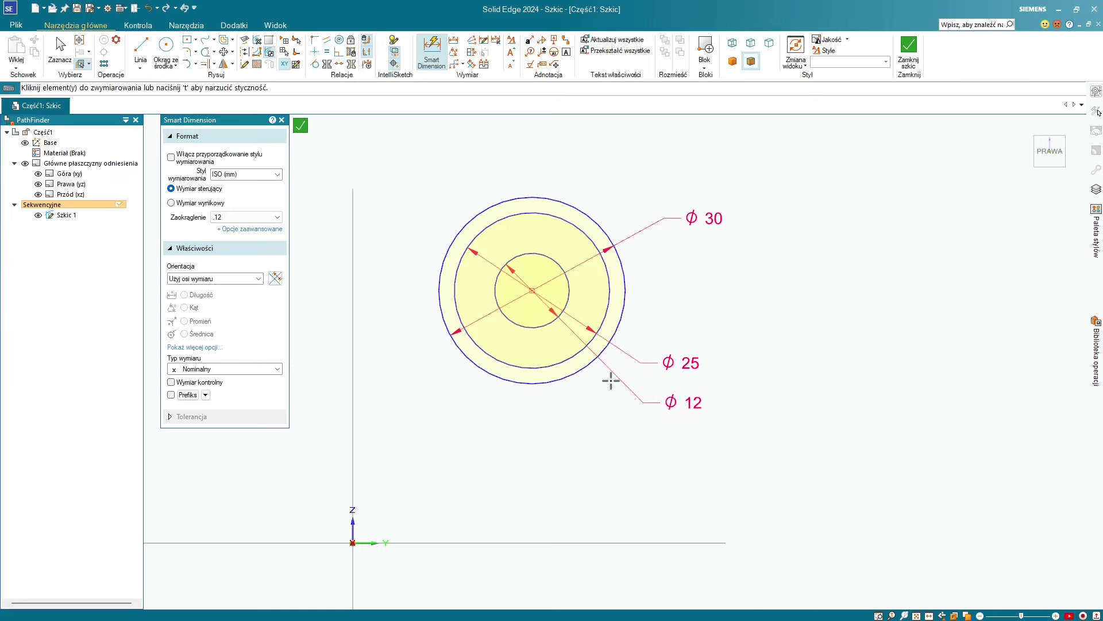
key(Escape)
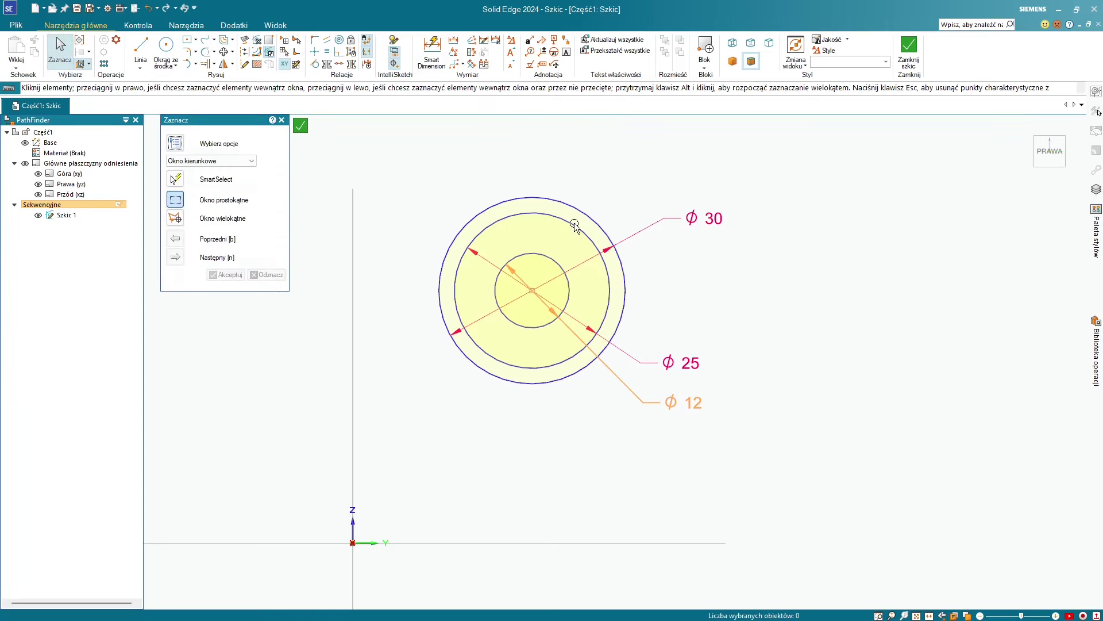
Compare the sketch with the PDF drawing and inspect an existing dimension.
key(alt+Tab)
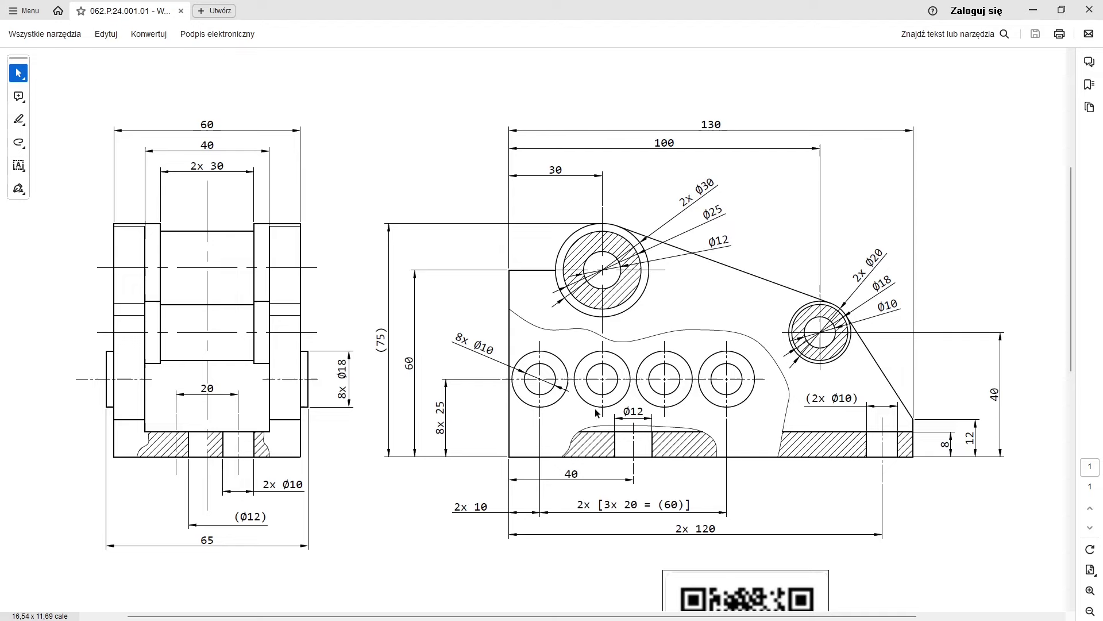
key(alt+Tab)
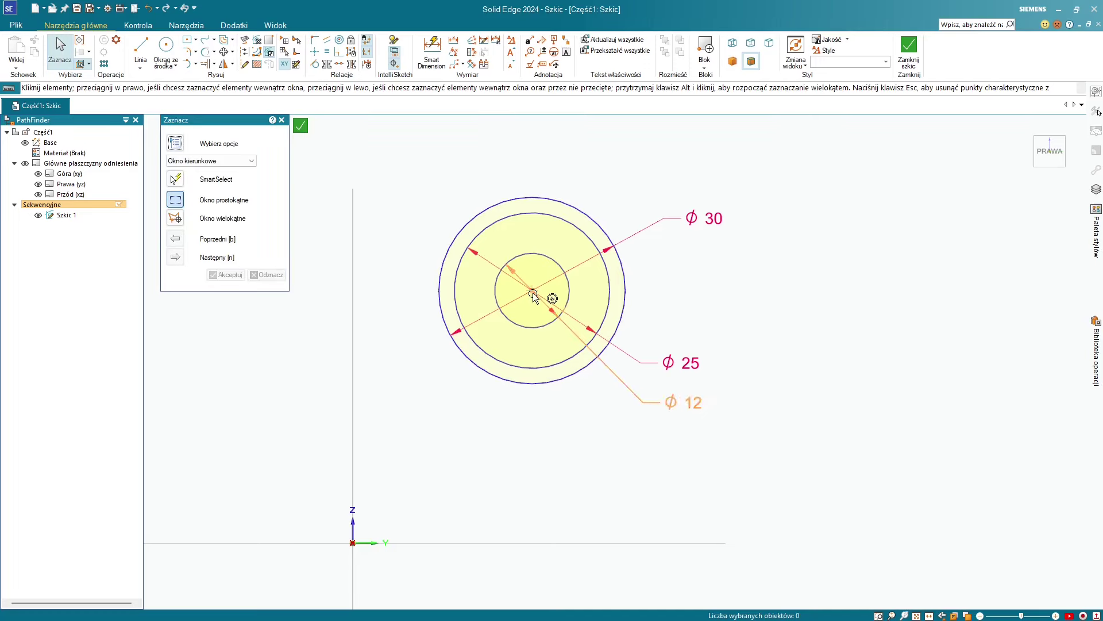
key(Escape)
click(549, 282)
key(Escape)
key(alt+Tab)
key(alt+Tab)
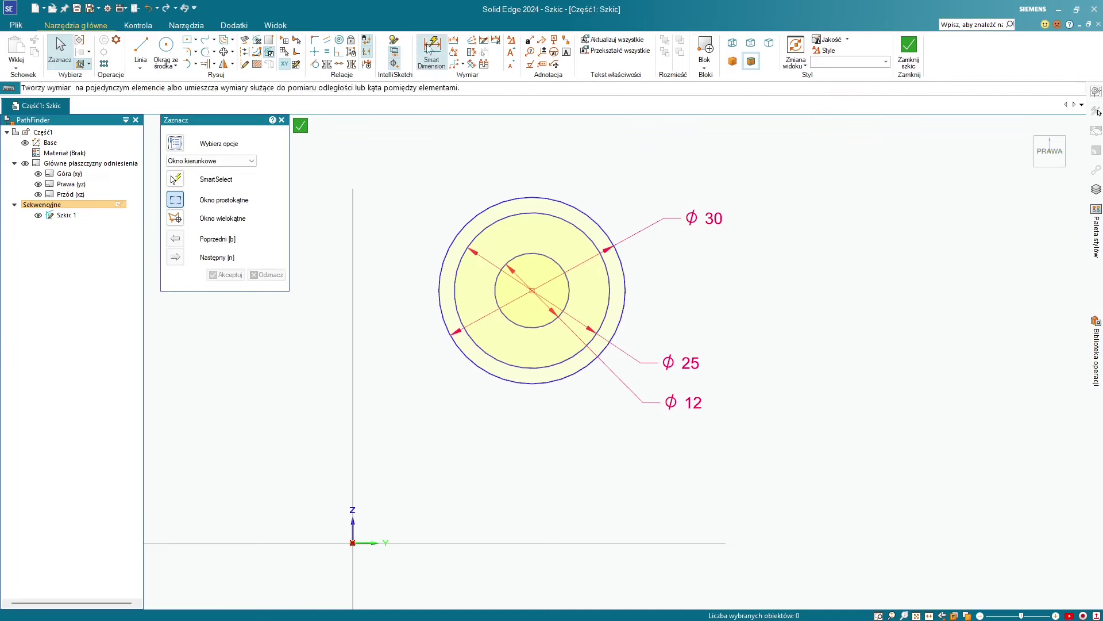
Add a horizontal 30 dimension from the vertical axis to the circles' centre.
click(432, 51)
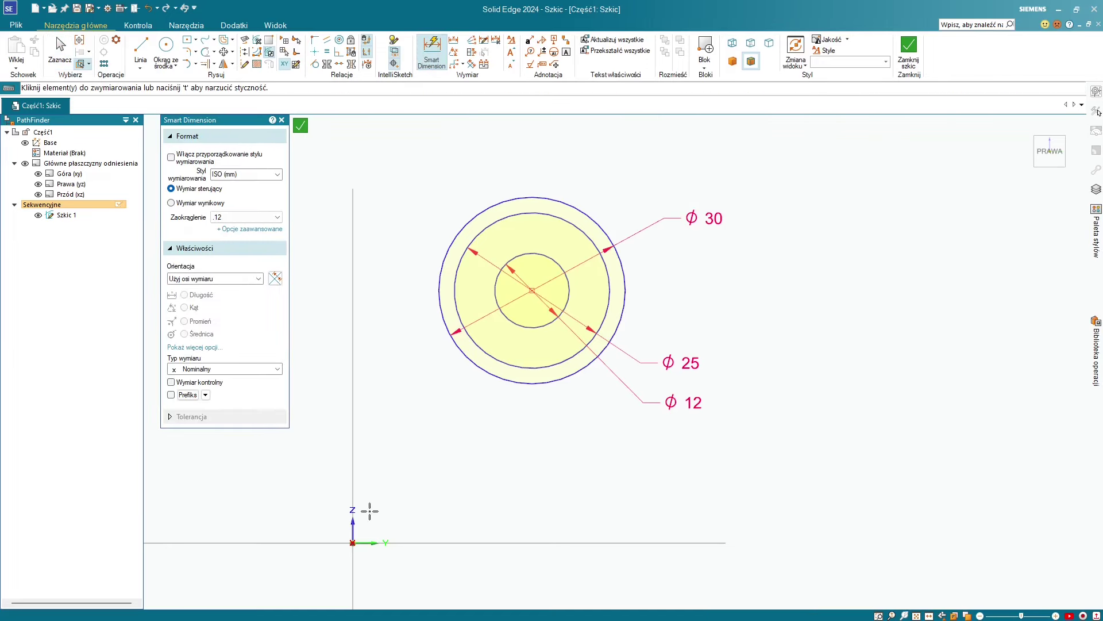
click(352, 542)
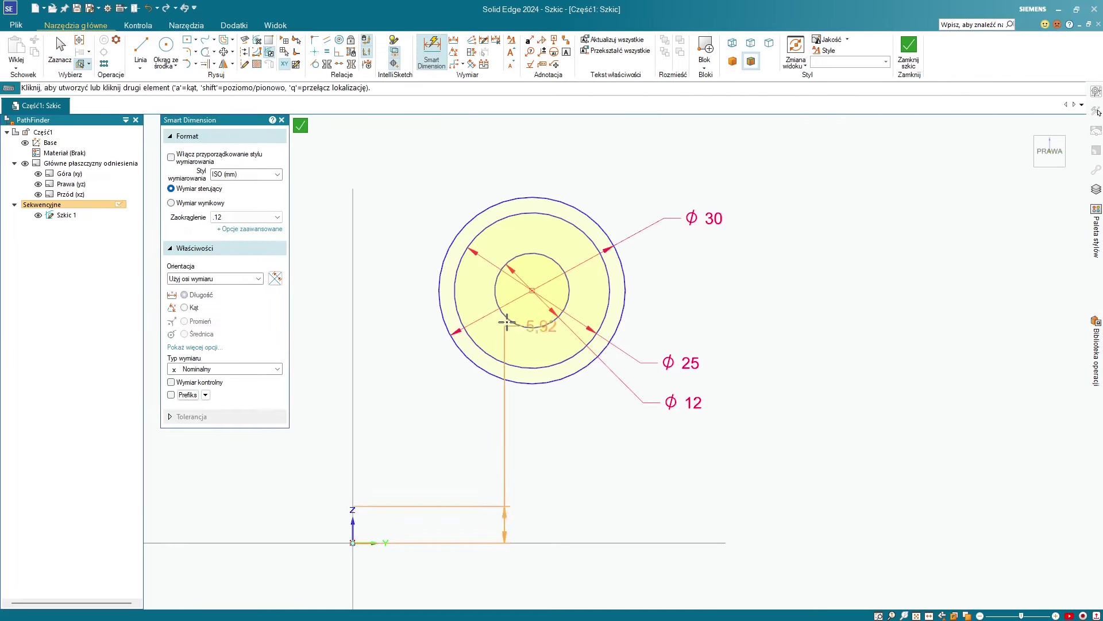
click(532, 290)
click(472, 151)
key(alt+Tab)
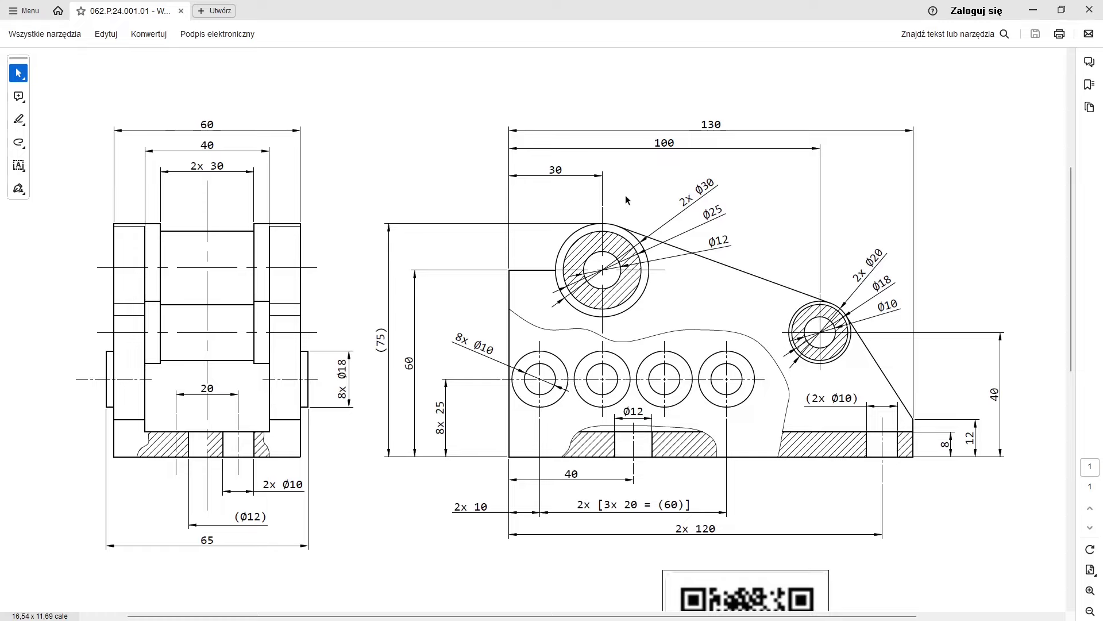
key(alt+Tab)
text(30)
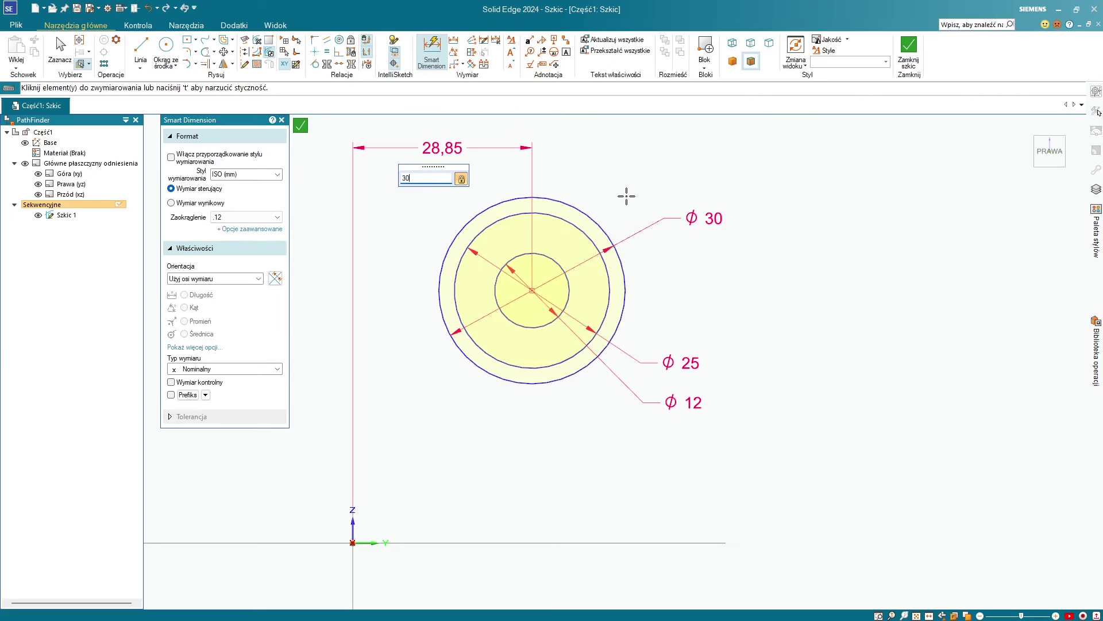
key(Return)
key(alt+Tab)
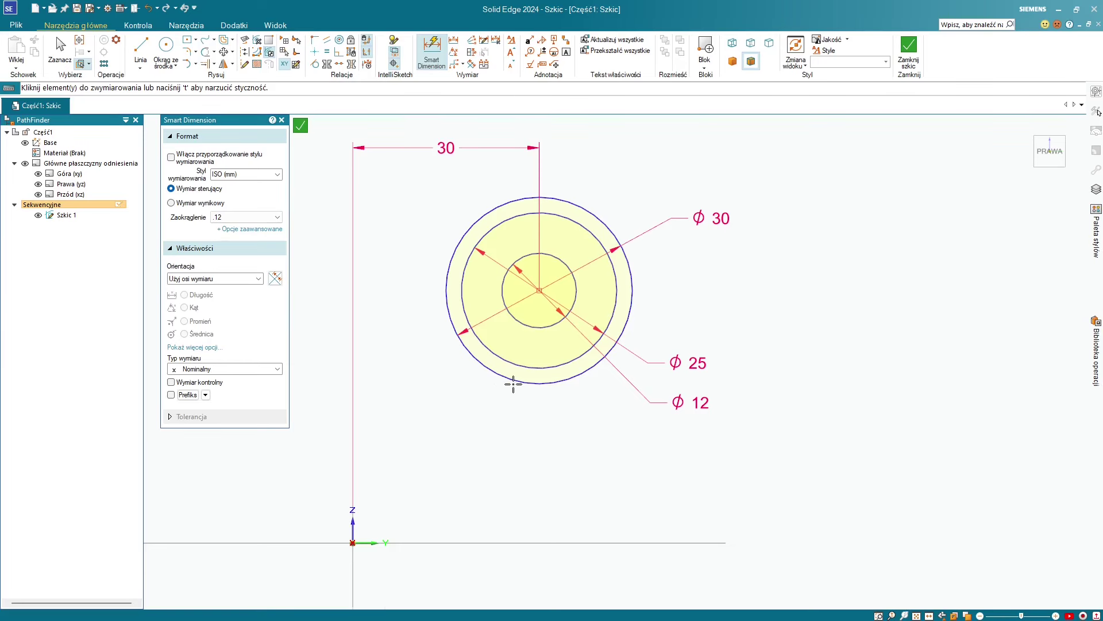
scroll(513, 384, down, 3)
scroll(513, 384, up, 2)
scroll(513, 384, down, 1)
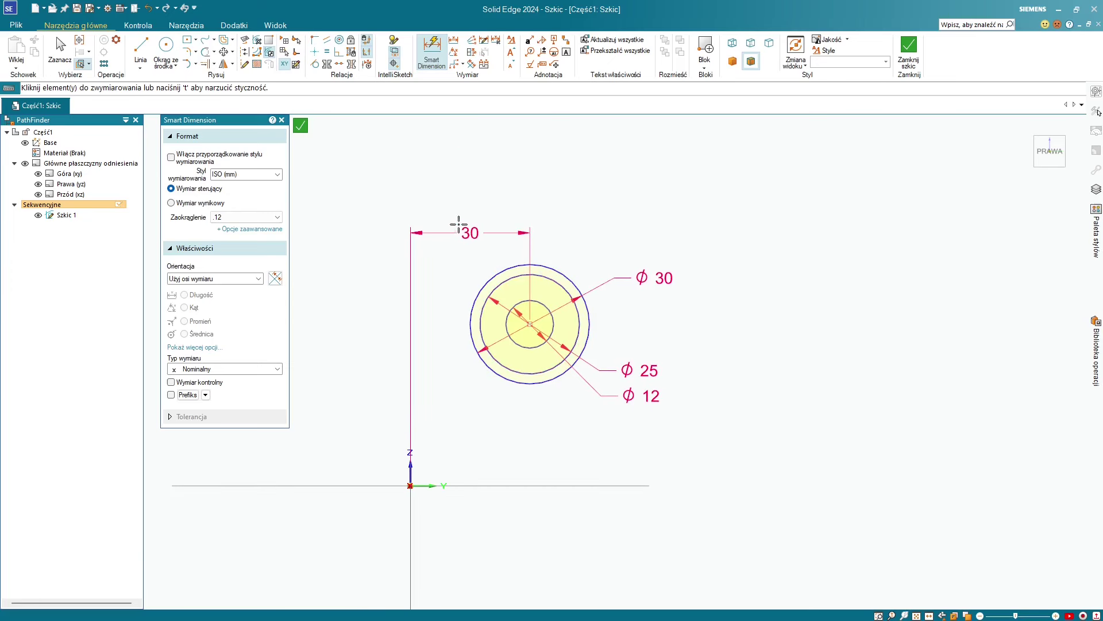
Dimension the circles' centre 60 mm above the horizontal axis.
click(438, 63)
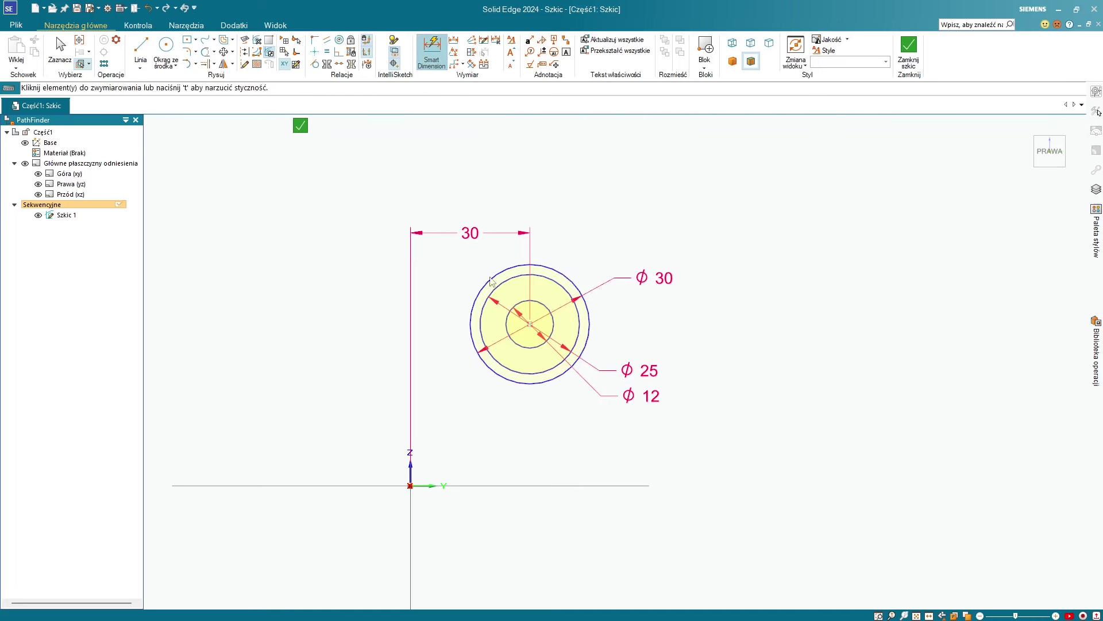
click(410, 413)
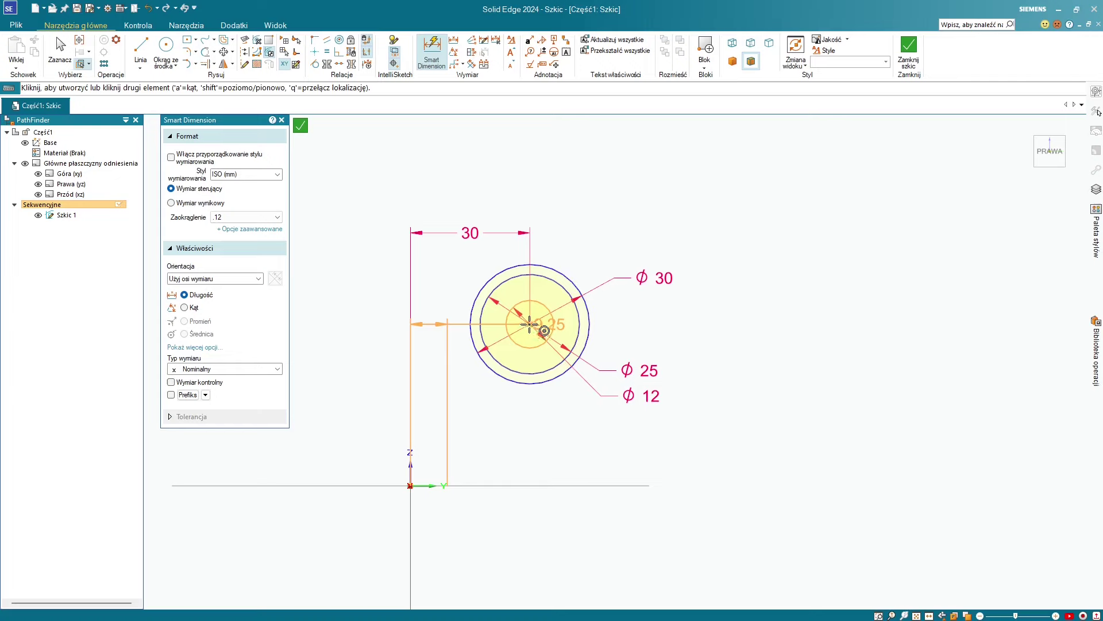
click(364, 442)
key(alt+Tab)
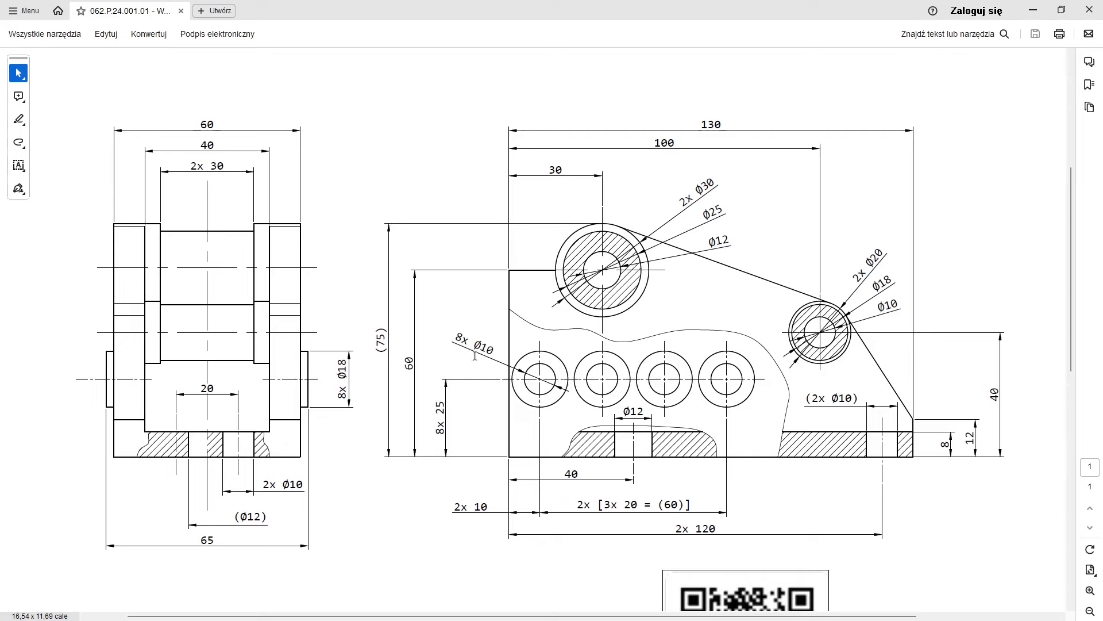
key(alt+Tab)
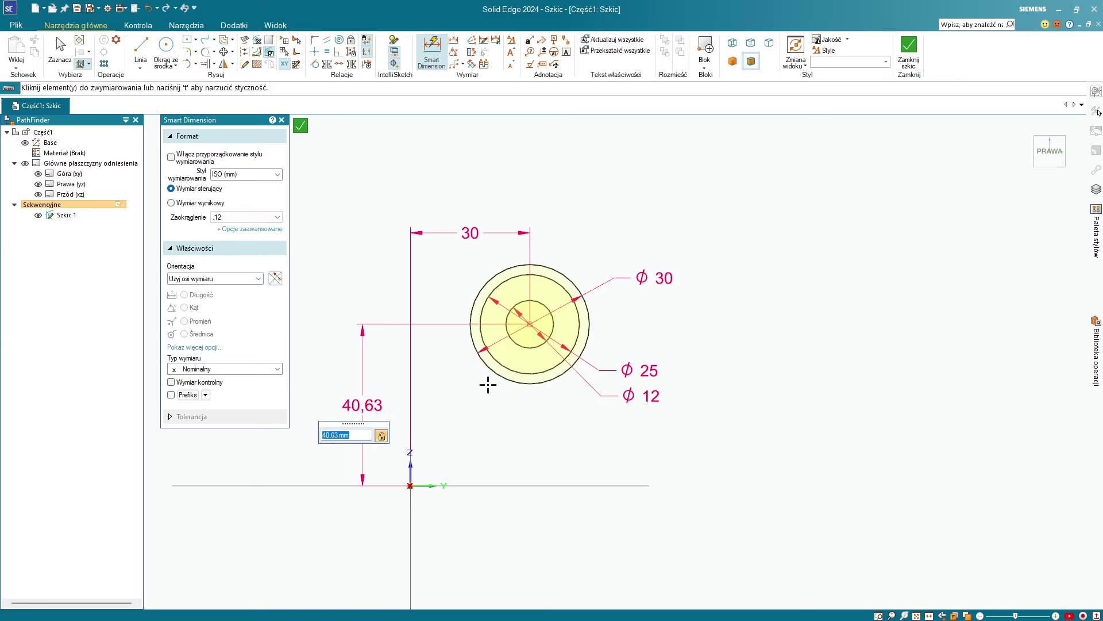
text(60)
key(Return)
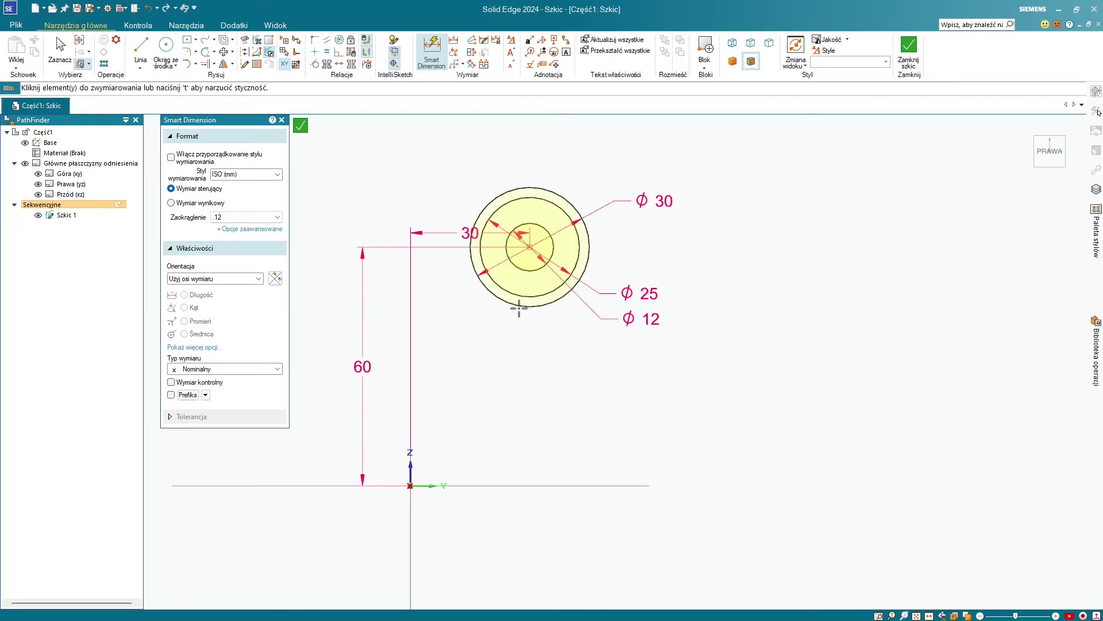
key(Escape)
Drag the horizontal 30 dimension up above the circles and recheck the PDF drawing.
click(454, 232)
drag(460, 175, 468, 166)
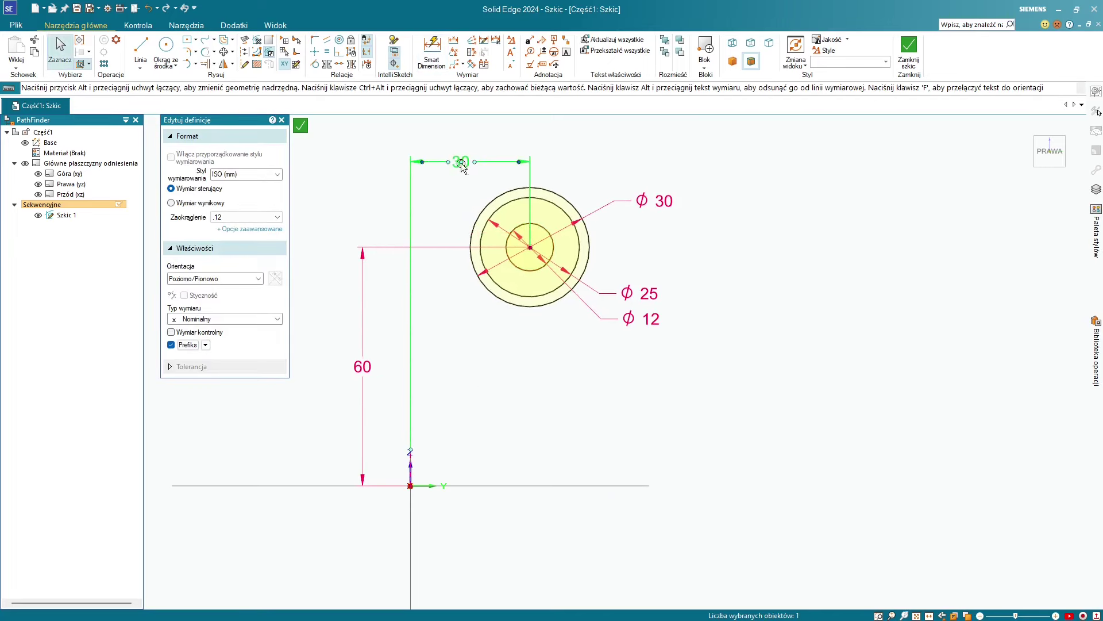
key(Escape)
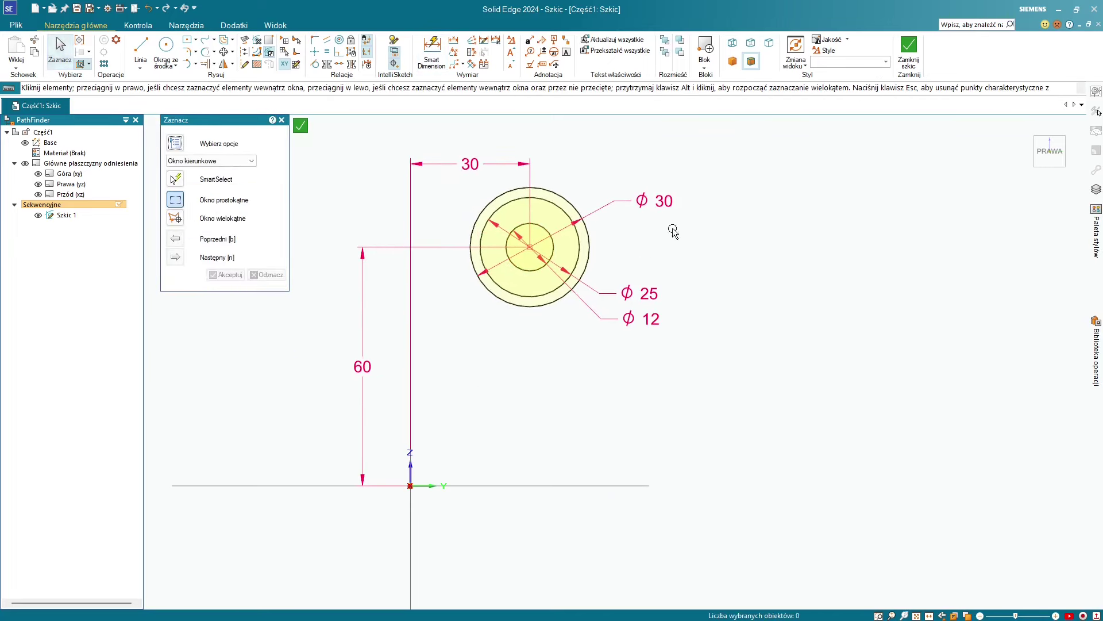
key(alt+Tab)
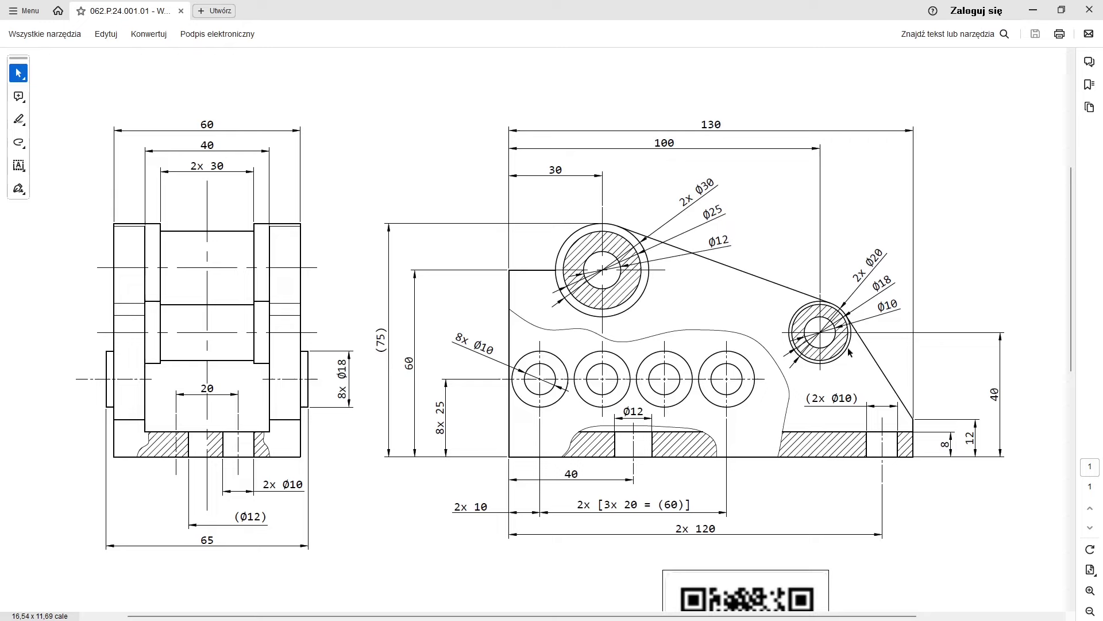
key(alt+Tab)
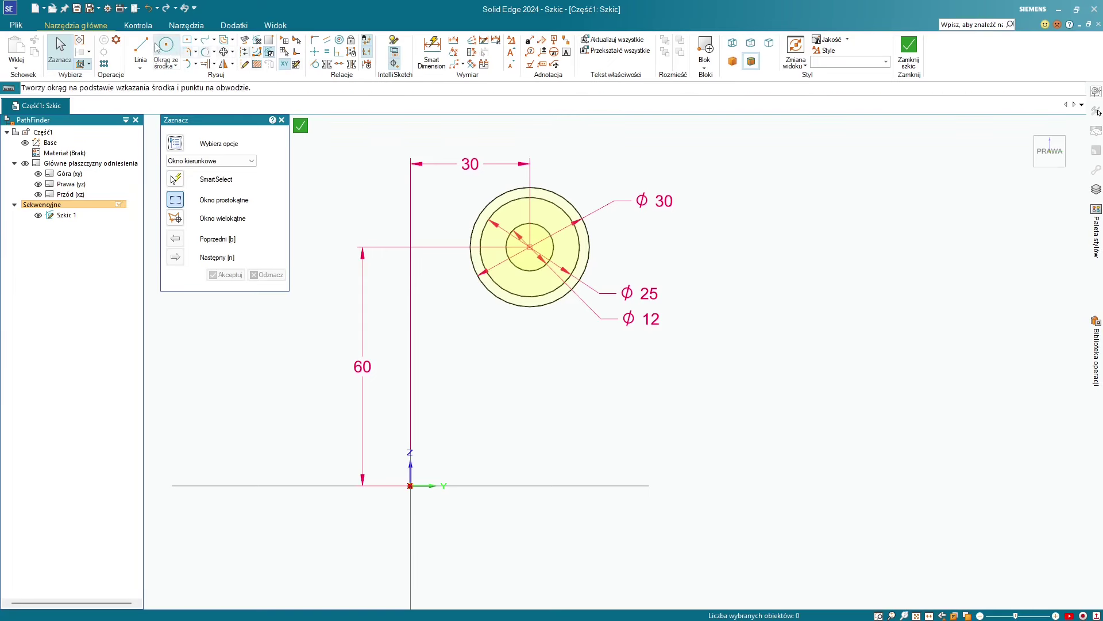
Draw a 20 mm diameter circle to the right of the concentric circle set.
click(771, 319)
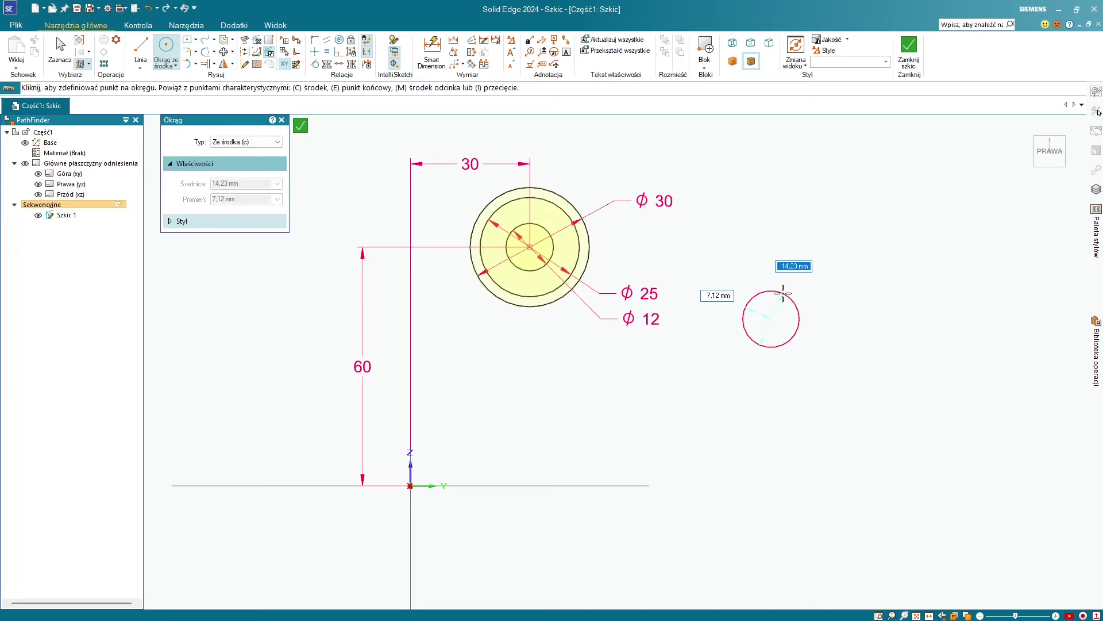
text(20)
key(Return)
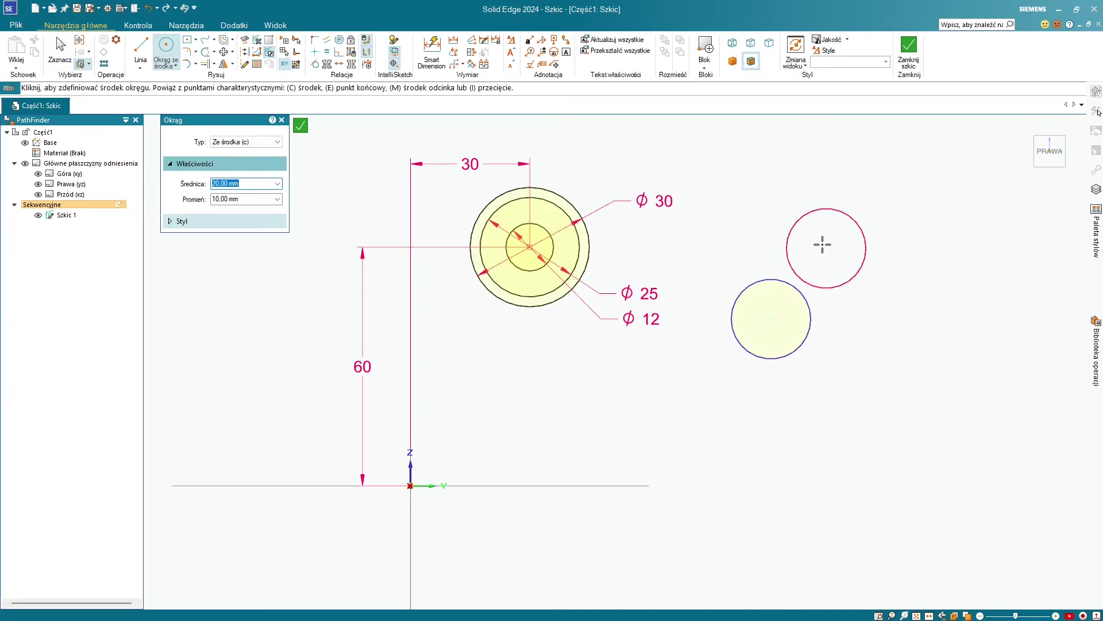
key(Escape)
scroll(808, 315, up, 2)
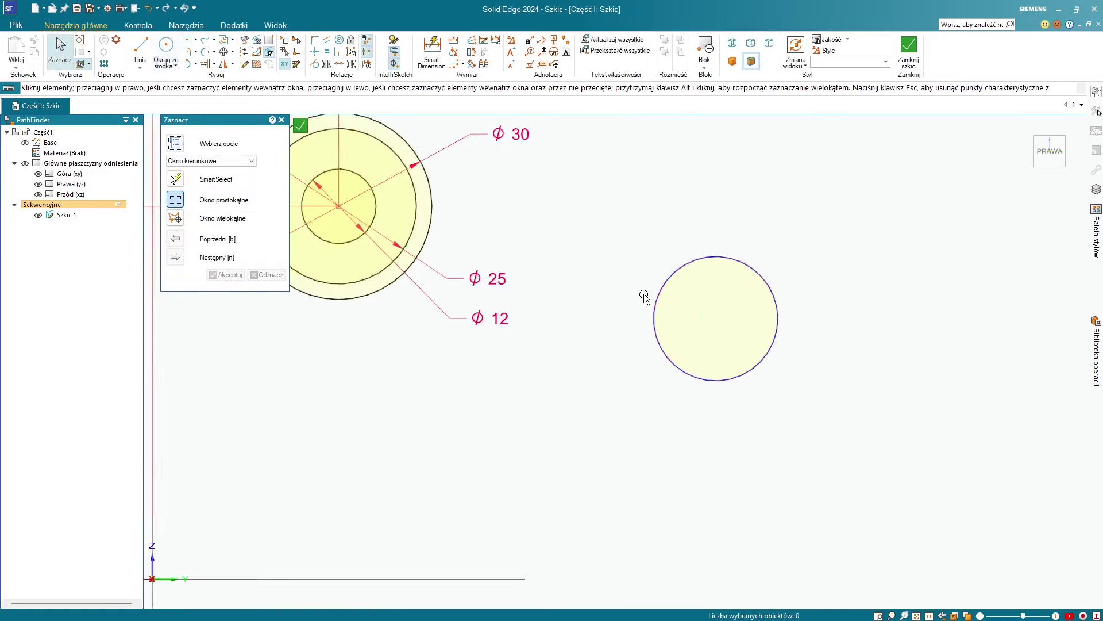
Add a Ø20 diameter dimension beside the new right-hand circle.
key(d)
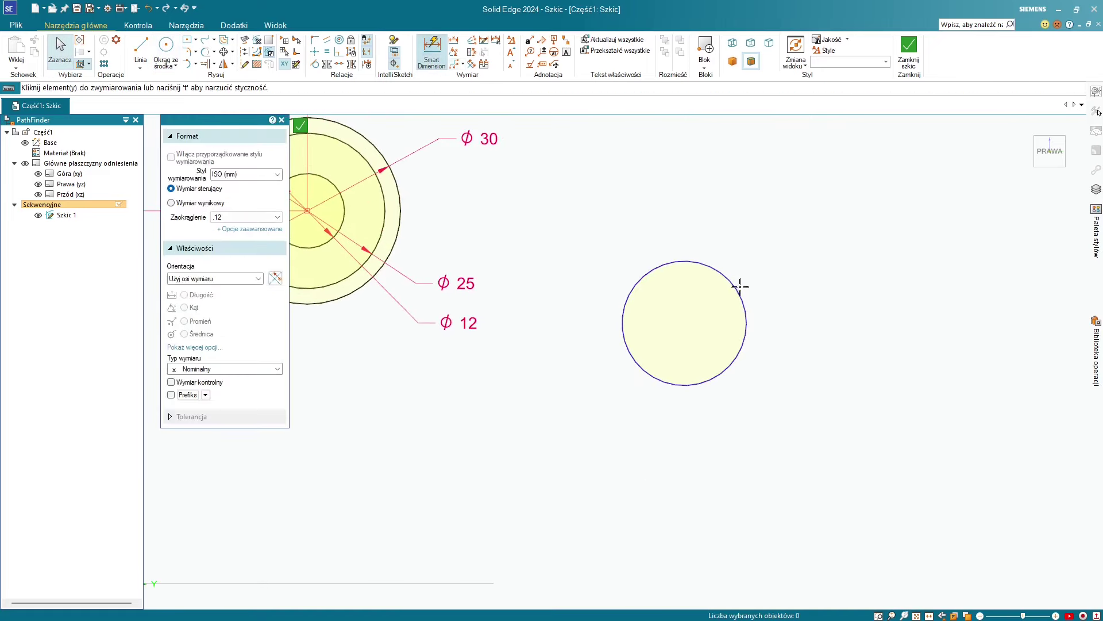
click(734, 285)
click(813, 277)
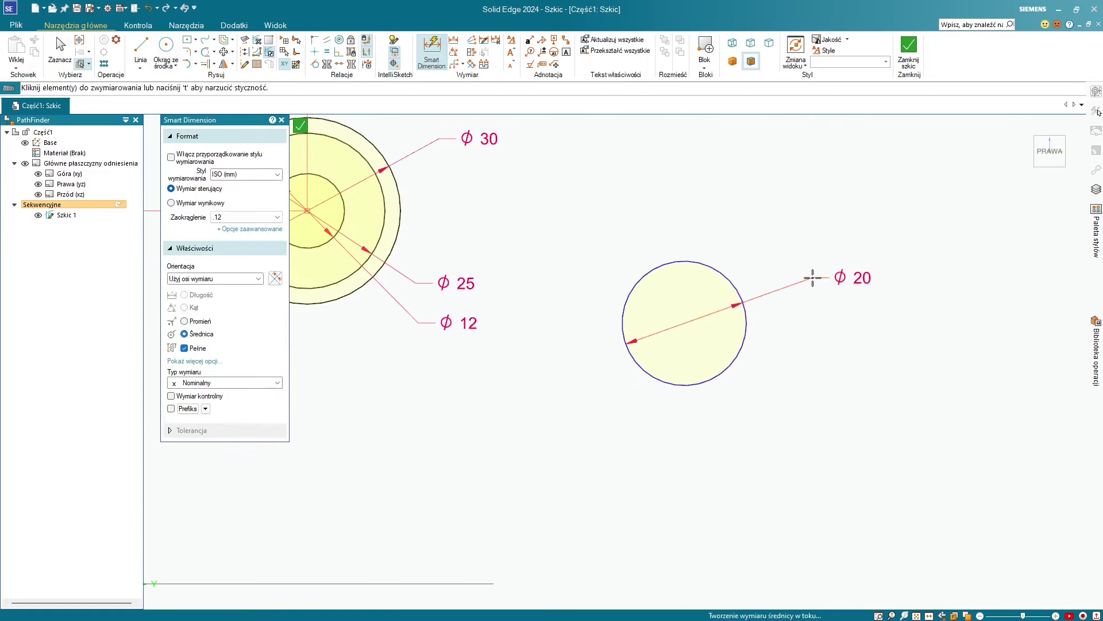
click(887, 327)
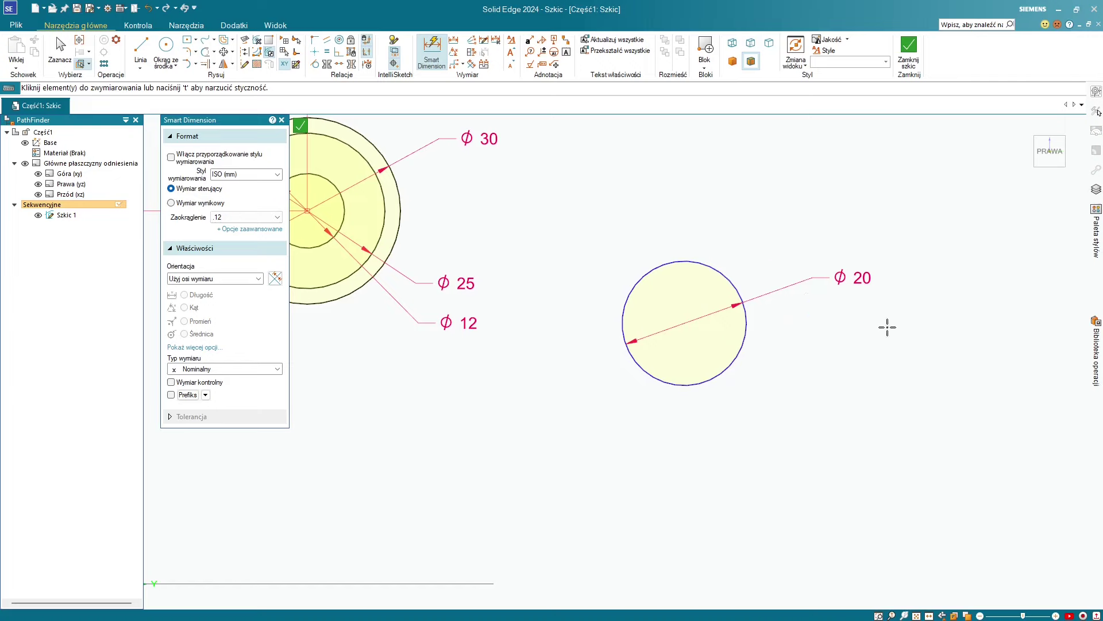
key(alt+Tab)
key(alt+Tab)
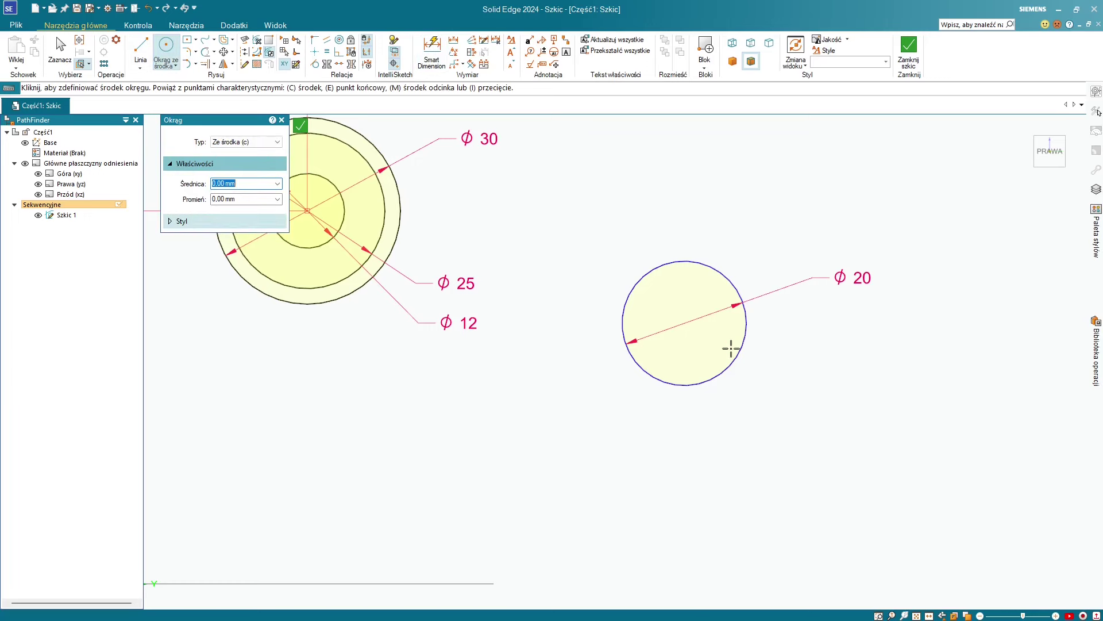
Draw an 18 mm circle at the Ø20 circle's centre and dimension it Ø18.
click(684, 324)
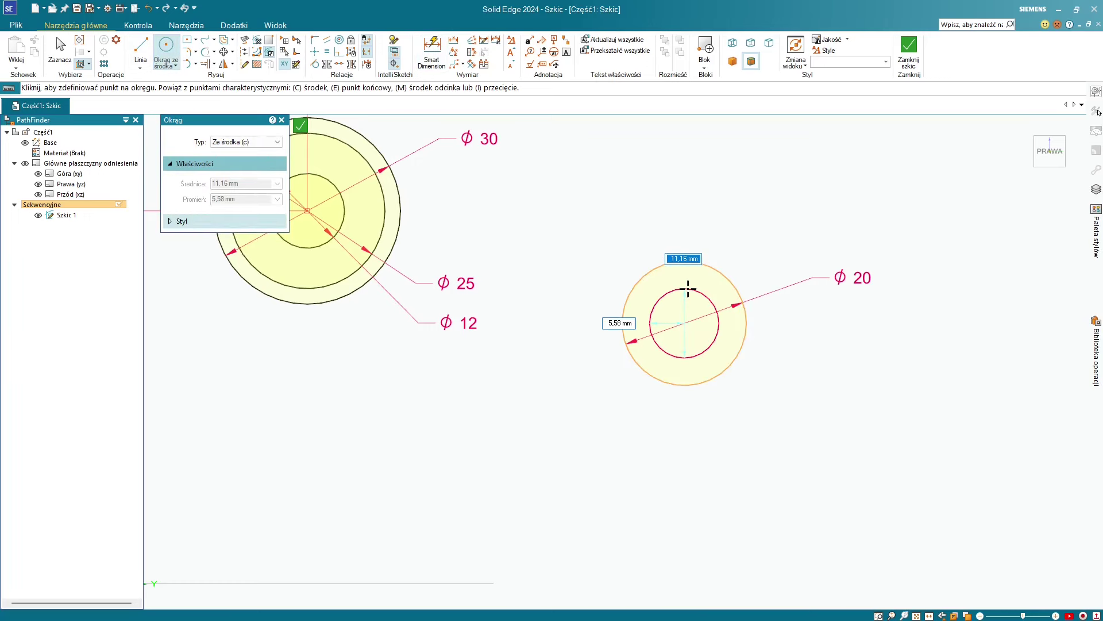
text(18)
key(Return)
key(Escape)
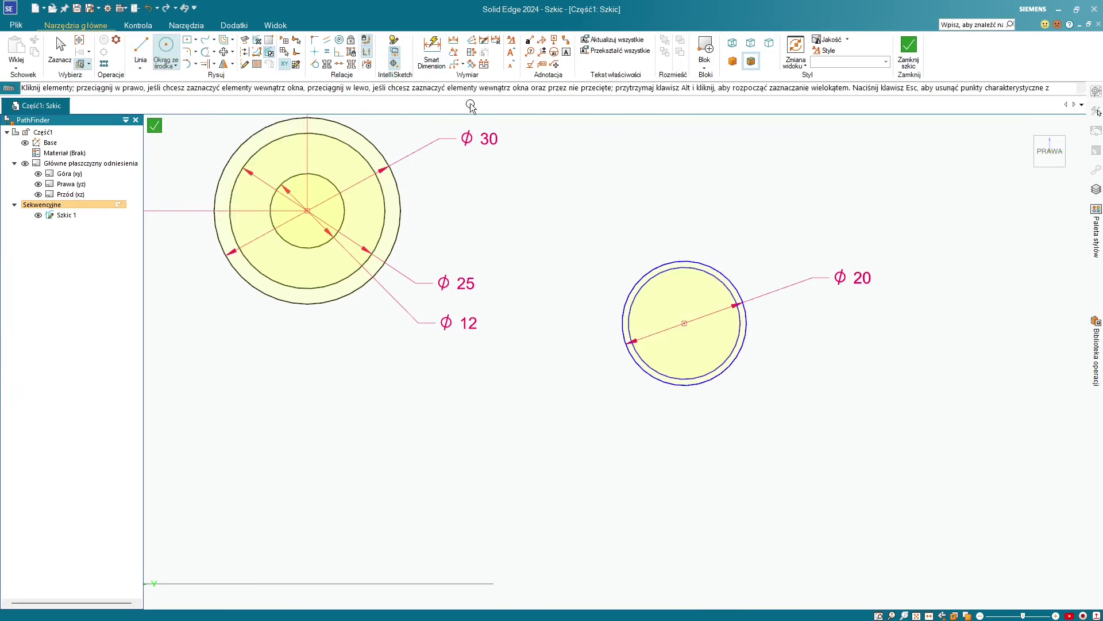
click(431, 52)
click(720, 281)
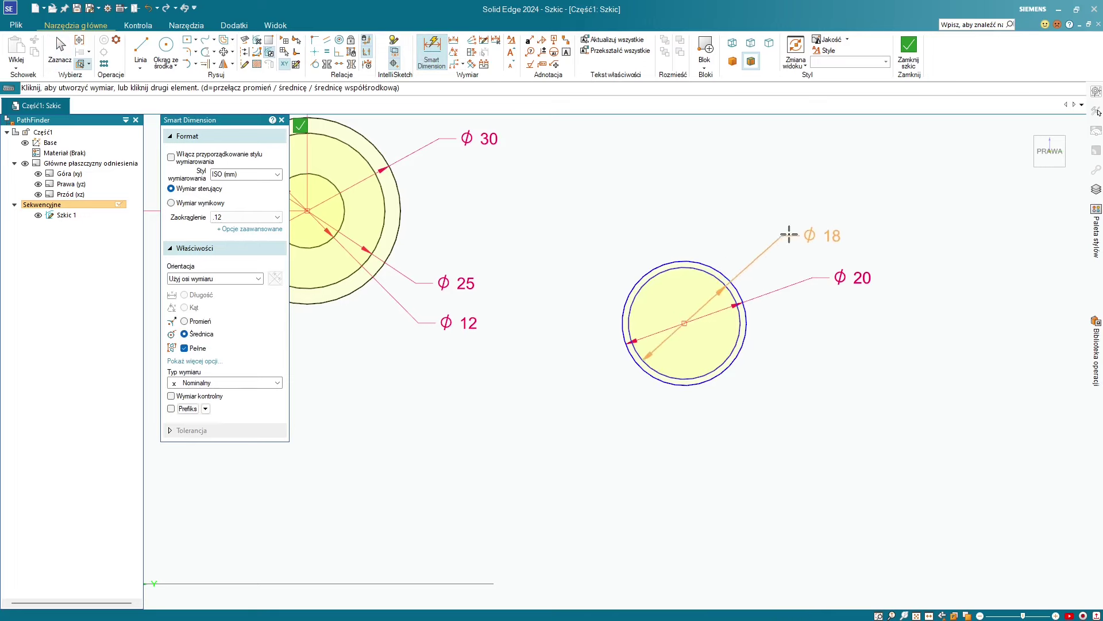
click(812, 227)
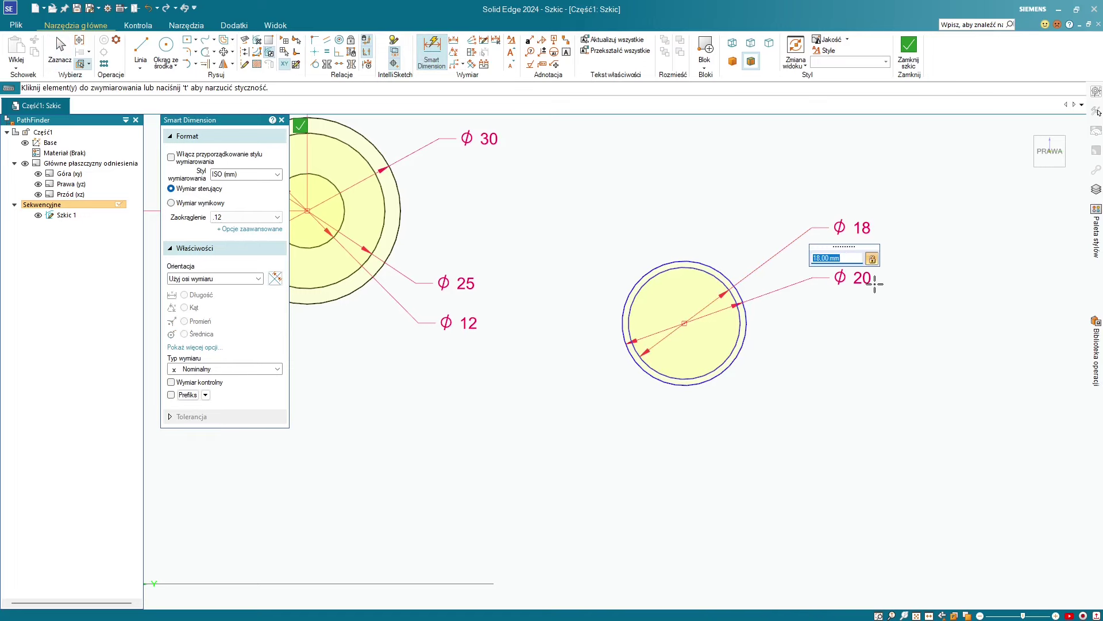
key(Return)
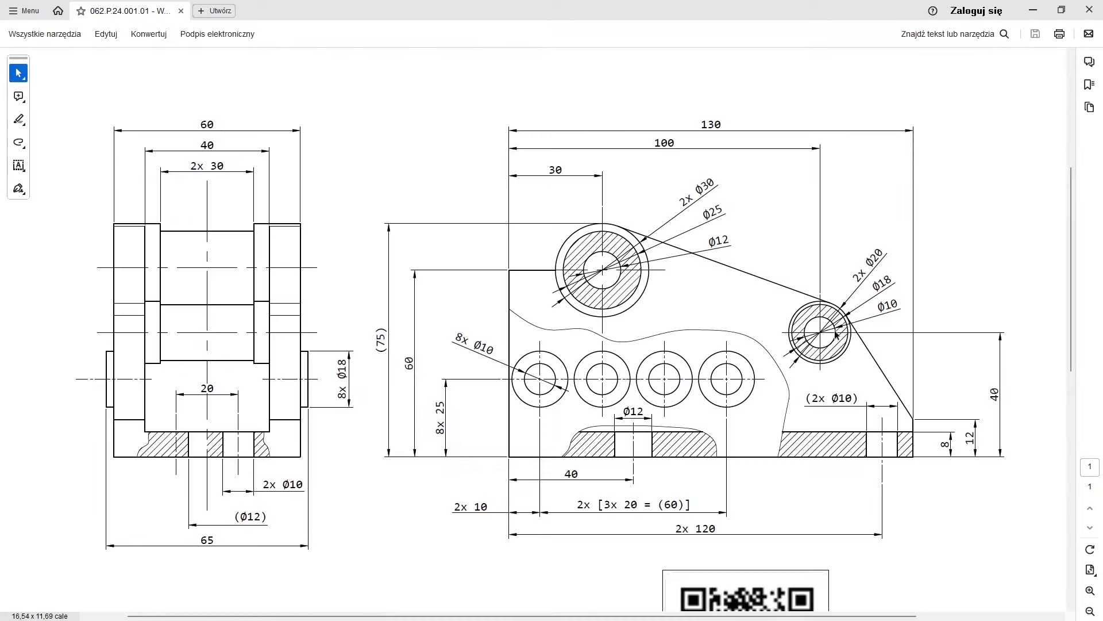
Draw a smaller inner circle at the same shared centre.
click(166, 47)
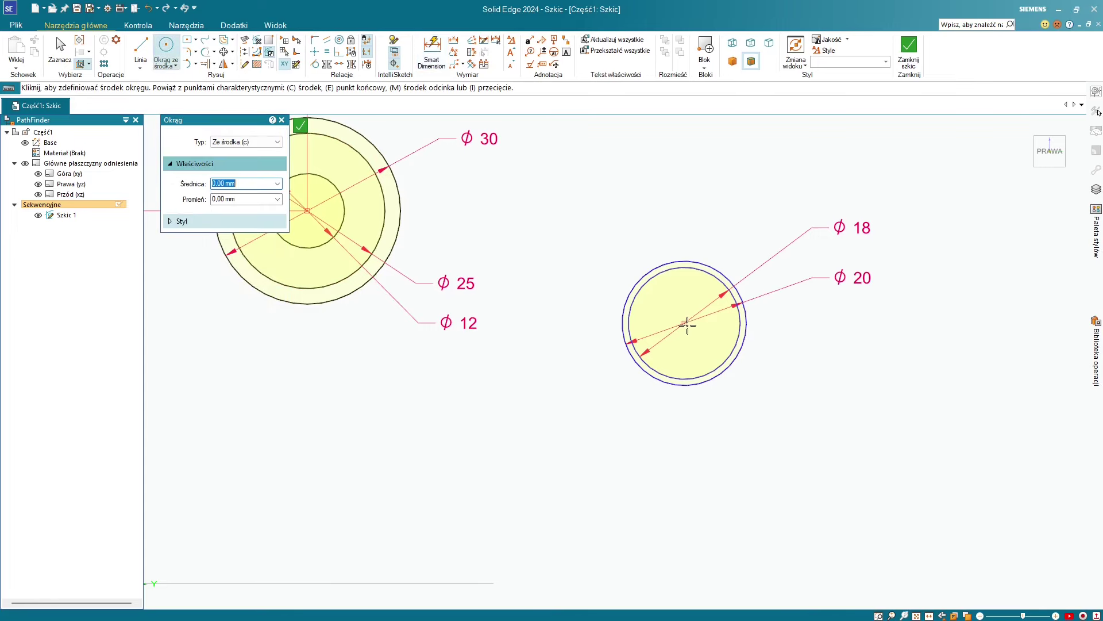
click(685, 323)
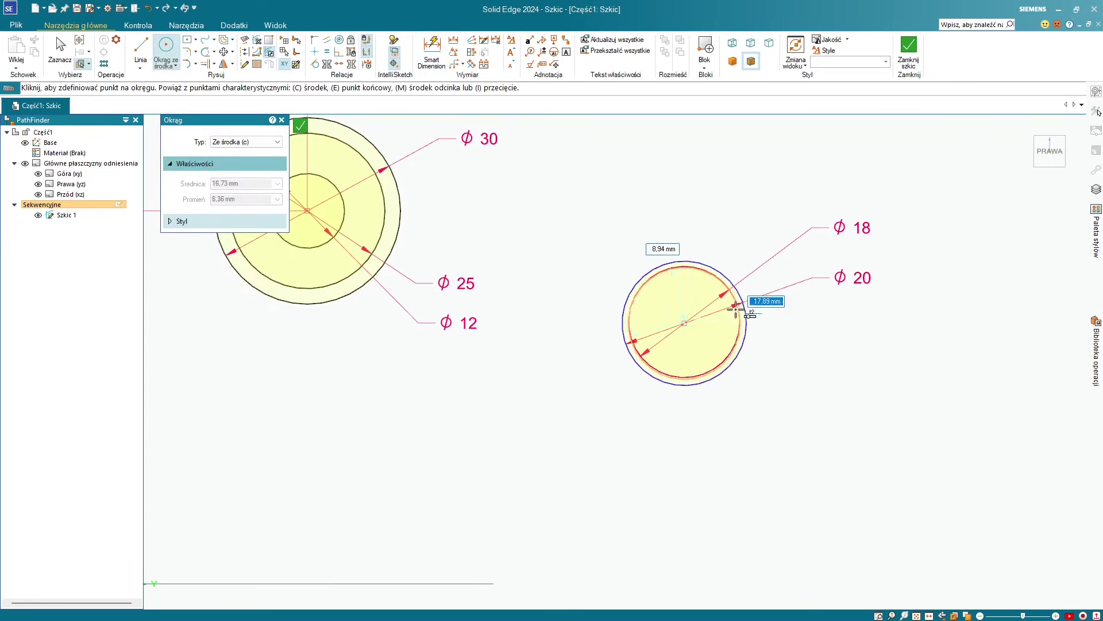
key(Escape)
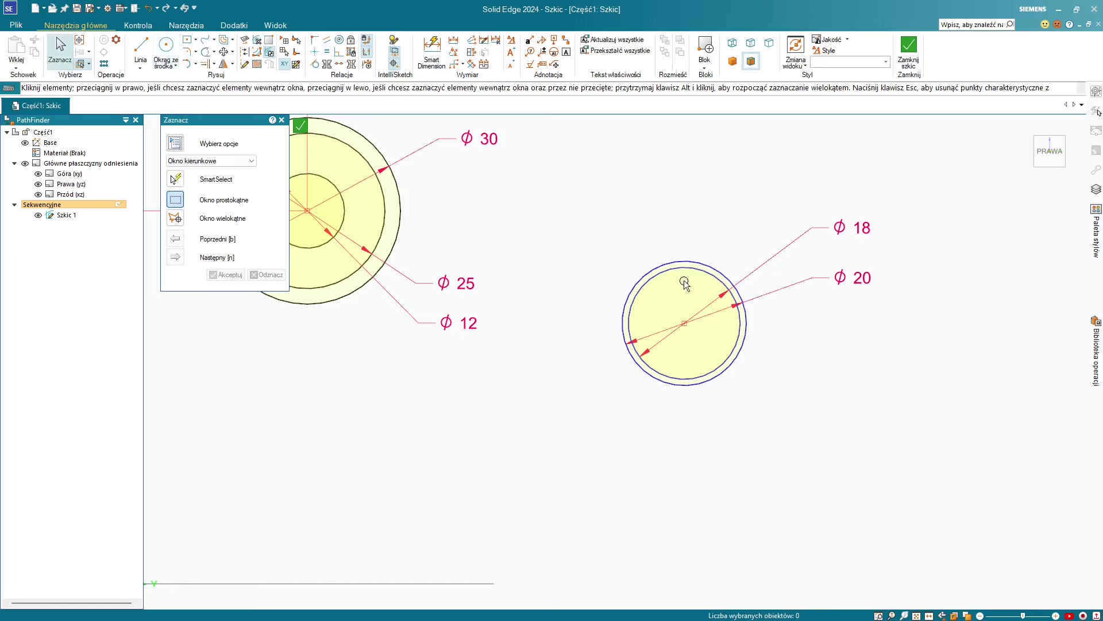
click(165, 47)
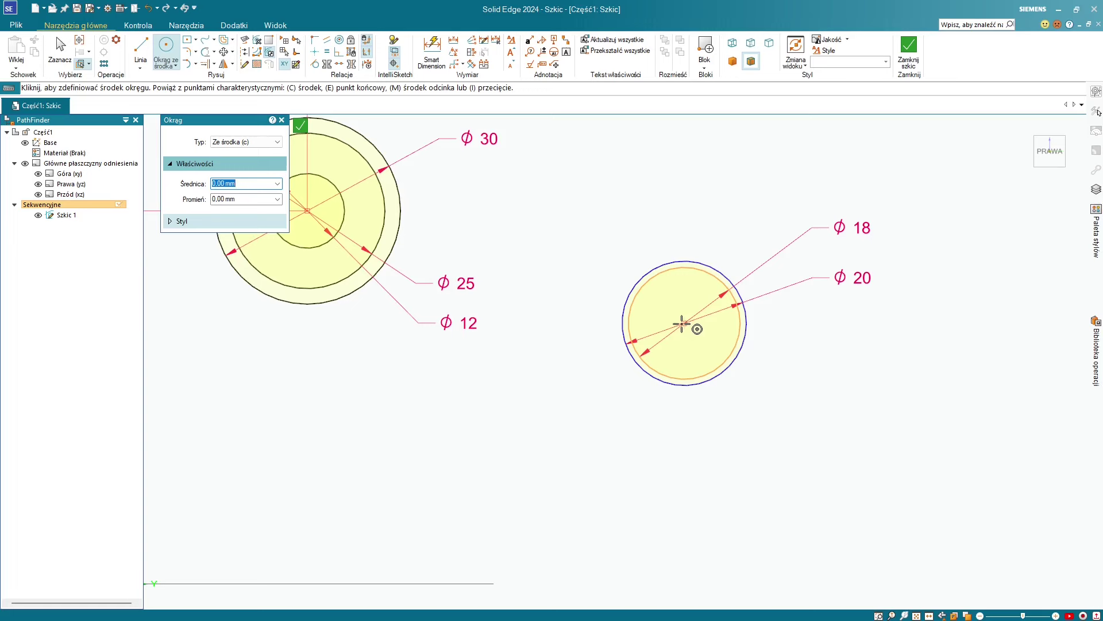
click(684, 325)
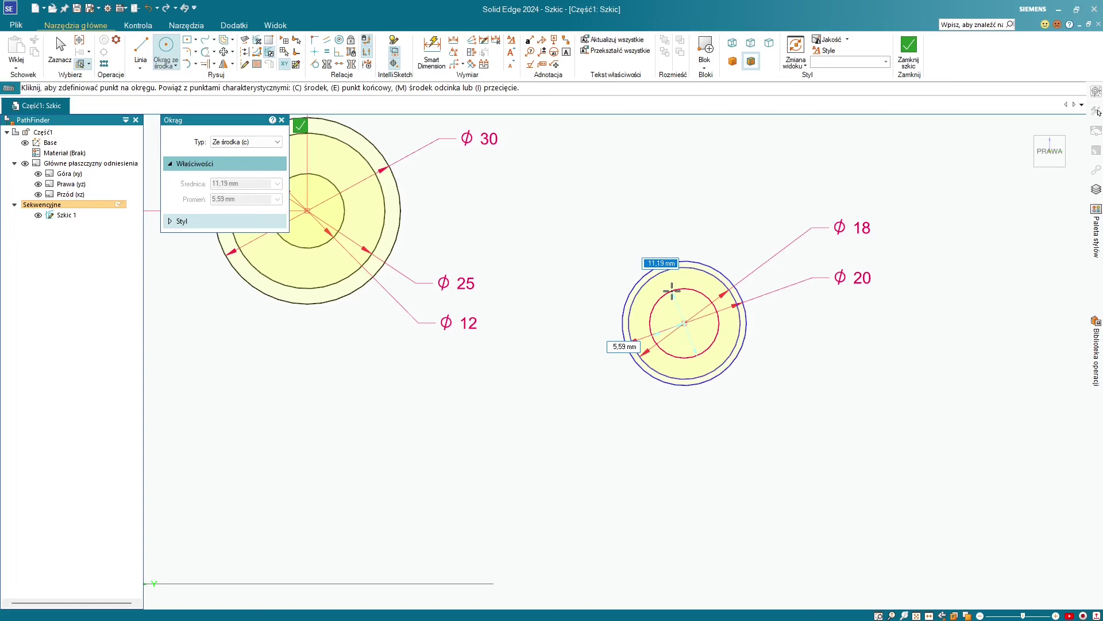
click(670, 289)
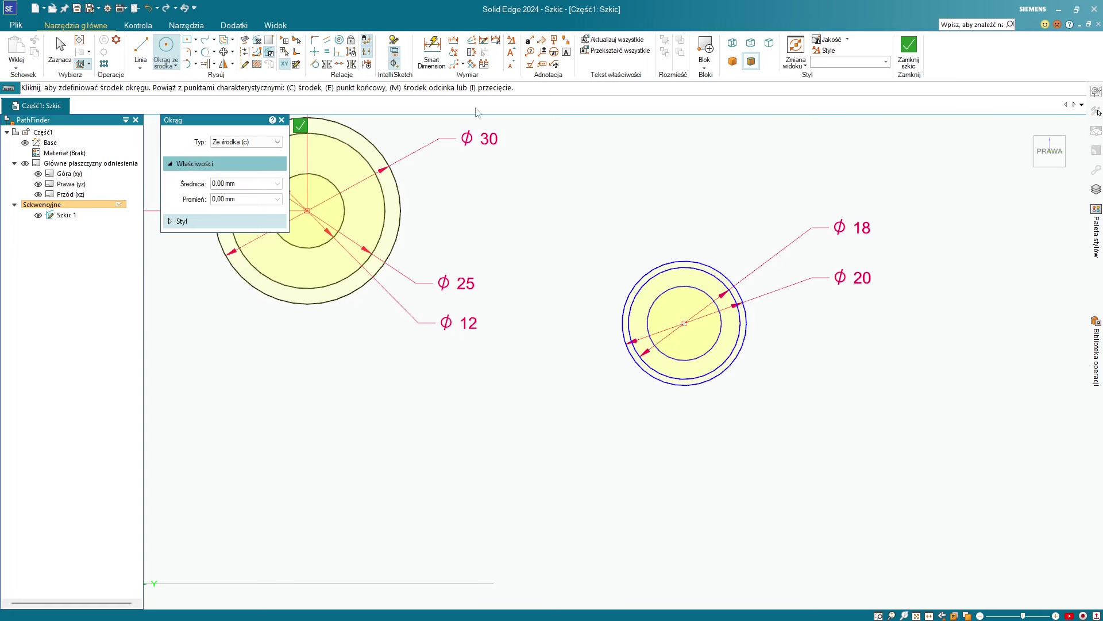
Dimension the inner circle's diameter to 10 mm.
click(432, 50)
click(681, 288)
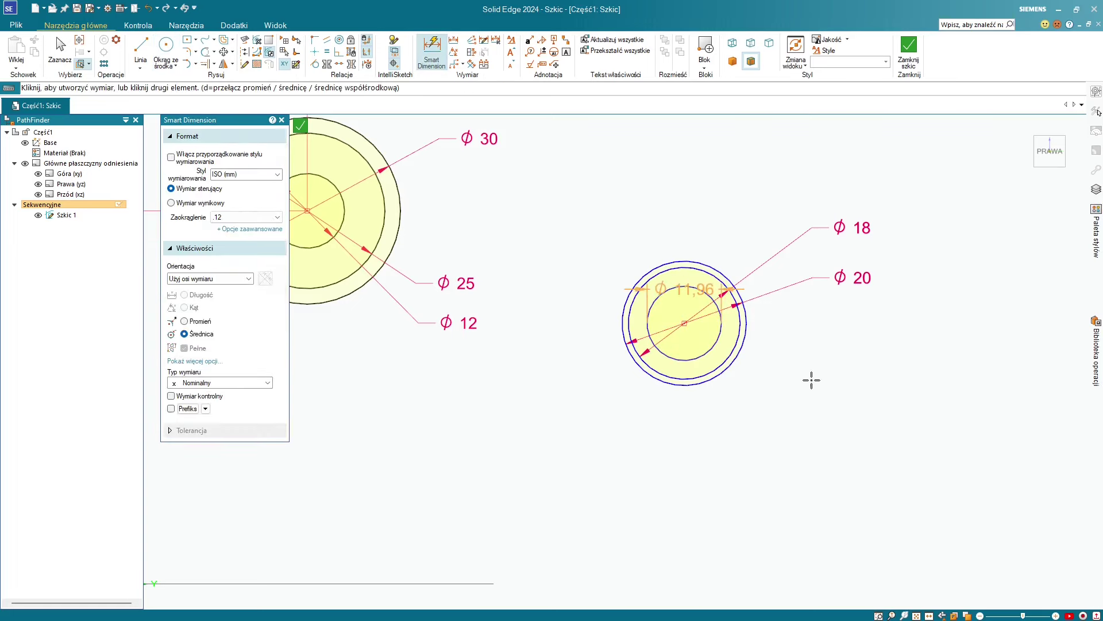
click(793, 382)
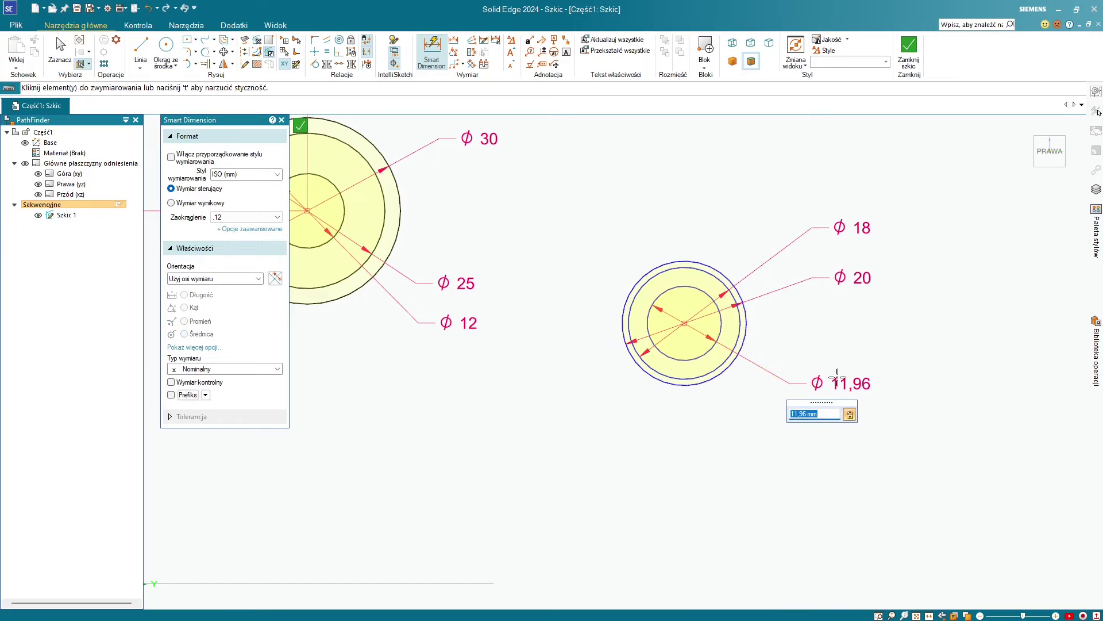
text(10)
key(Return)
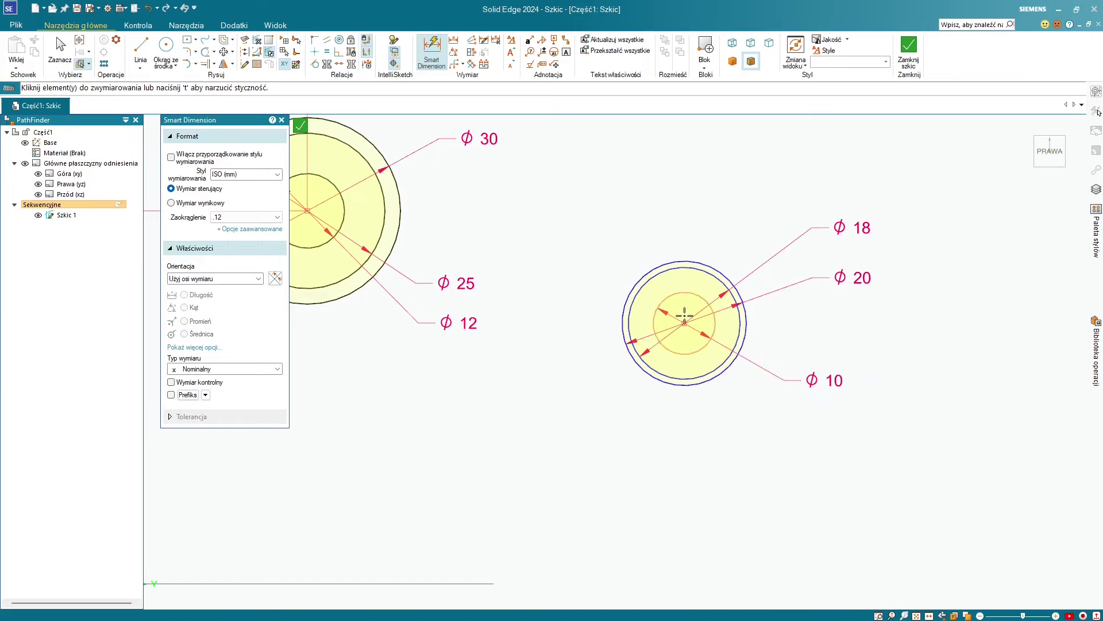
key(Escape)
key(alt+Tab)
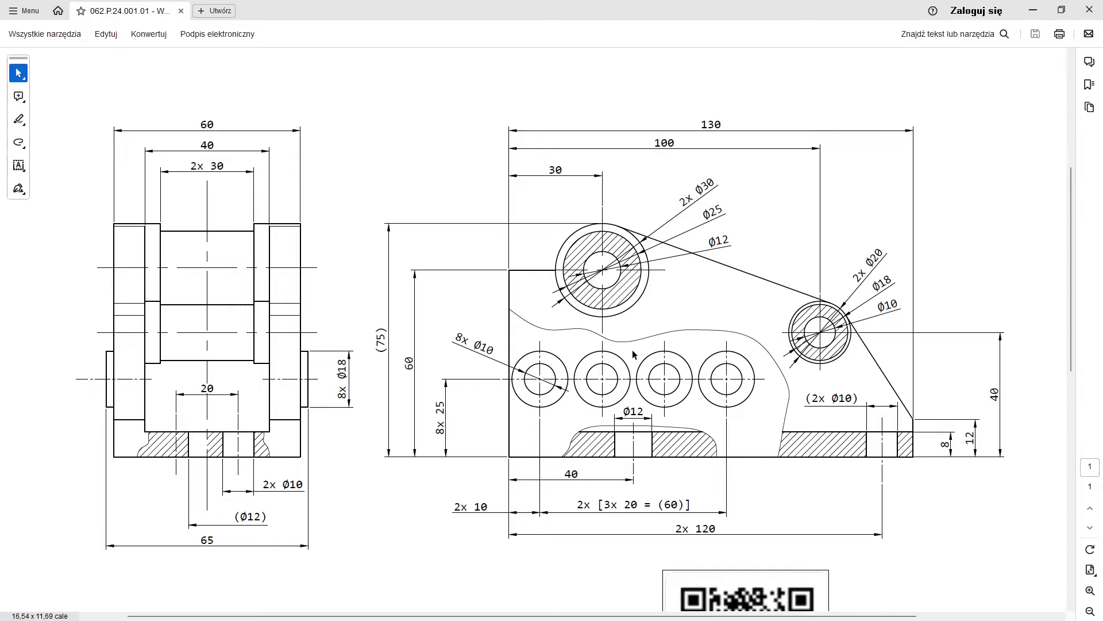
Zoom and orbit the sketch, then restore the flat Right view.
key(alt+Tab)
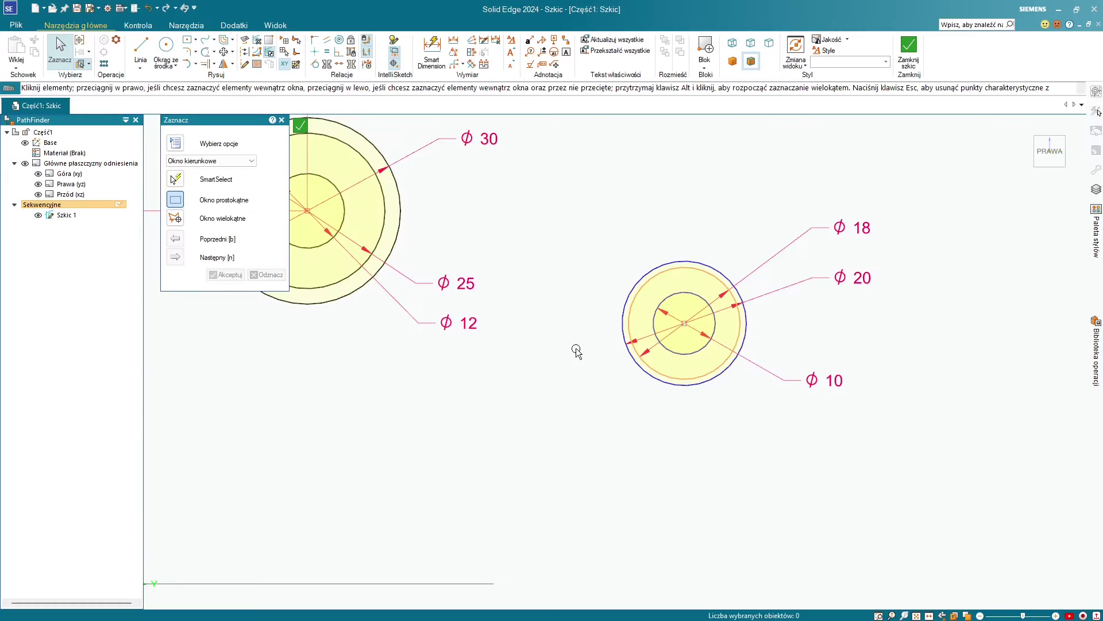
scroll(576, 347, down, 1)
scroll(713, 365, up, 3)
scroll(694, 352, down, 2)
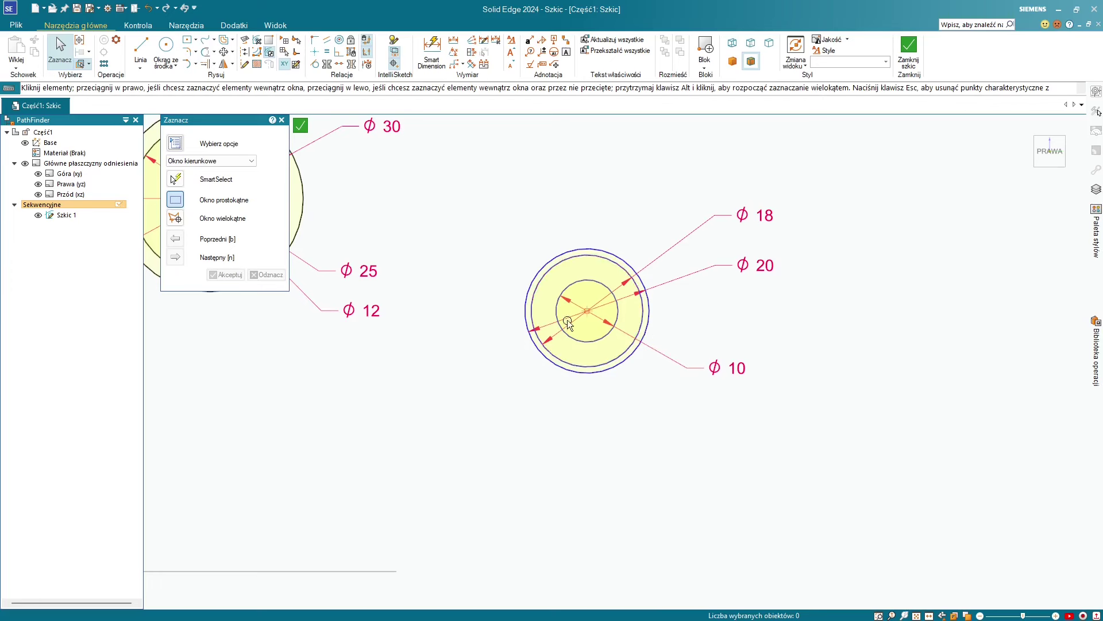
middle_drag(505, 247, 521, 247)
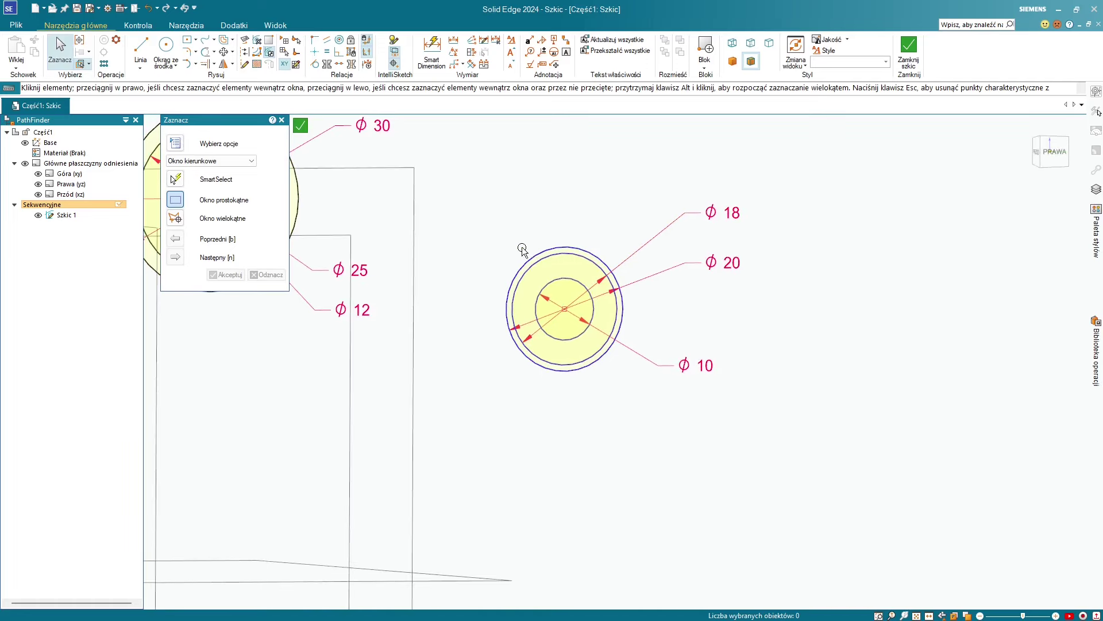
middle_drag(810, 281, 820, 288)
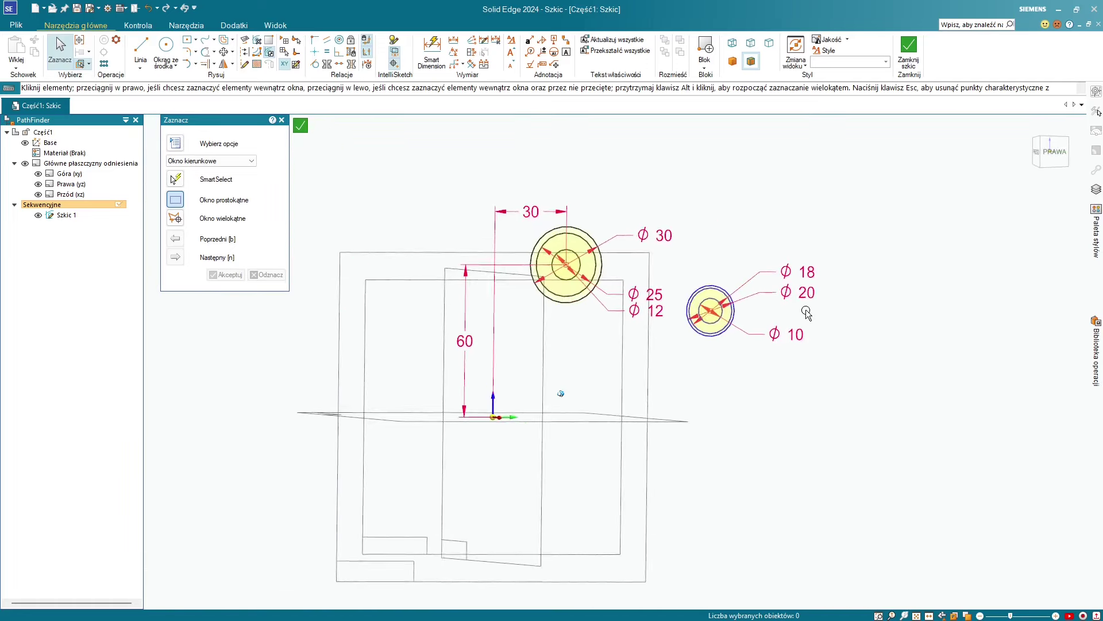
click(1045, 173)
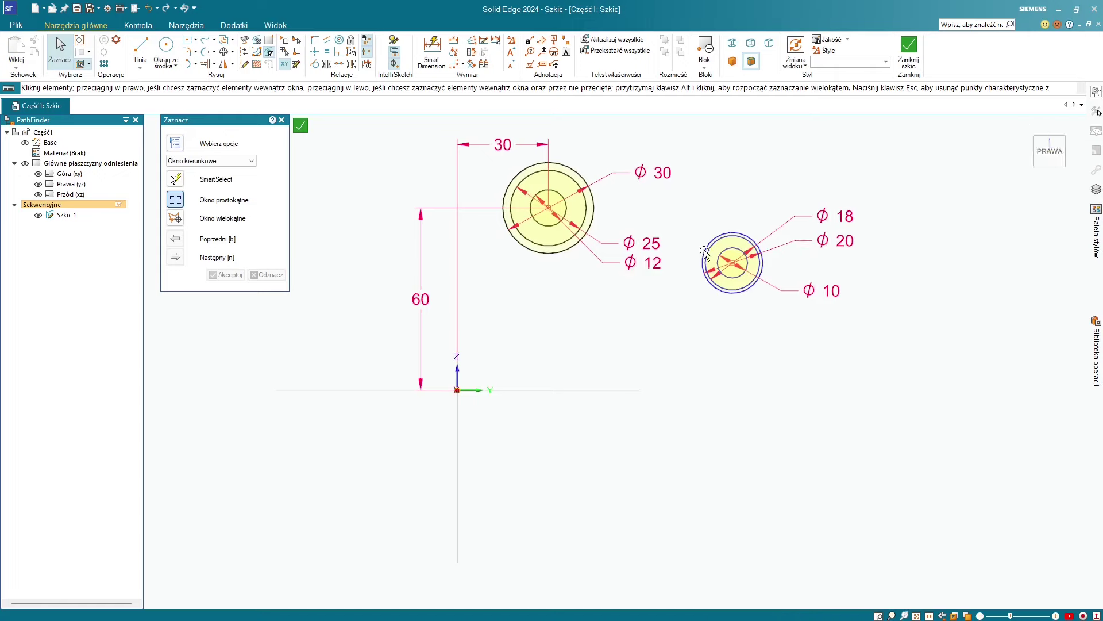
scroll(747, 241, up, 3)
scroll(718, 274, down, 3)
scroll(741, 278, up, 3)
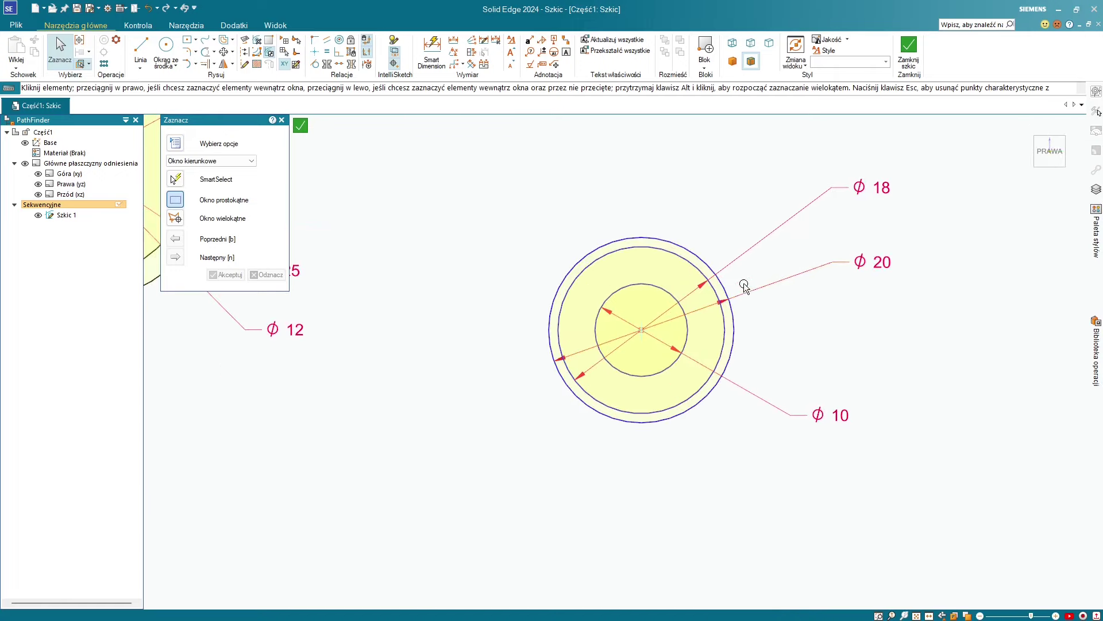
scroll(744, 278, down, 3)
key(alt+Tab)
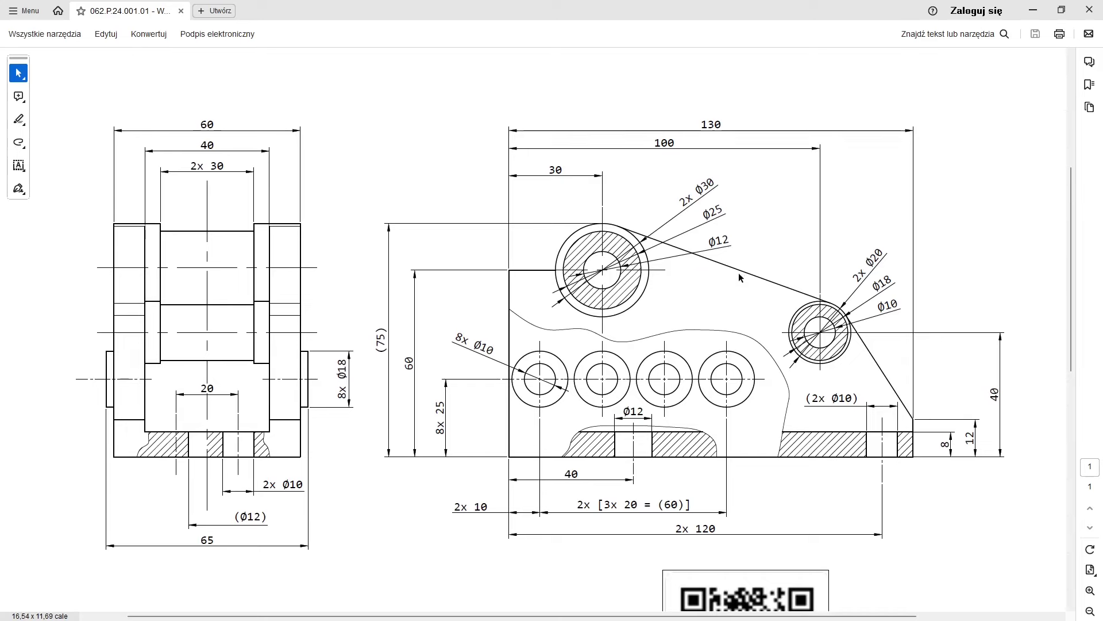
Dimension the small circle's centre 100 horizontally from the Z axis.
key(alt+Tab)
key(d)
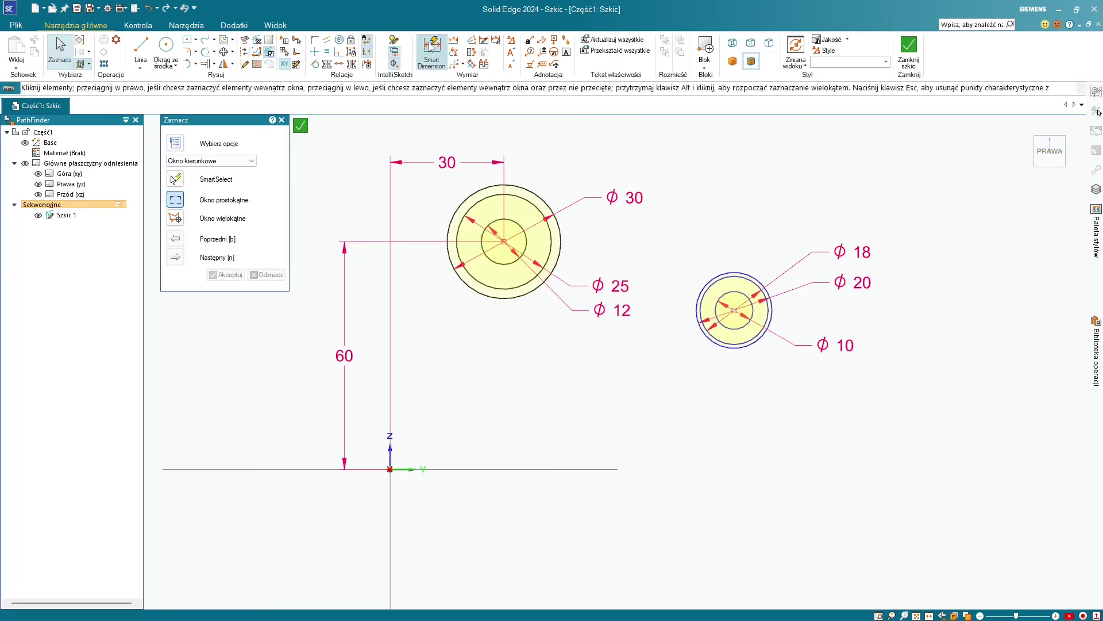
click(390, 440)
click(736, 311)
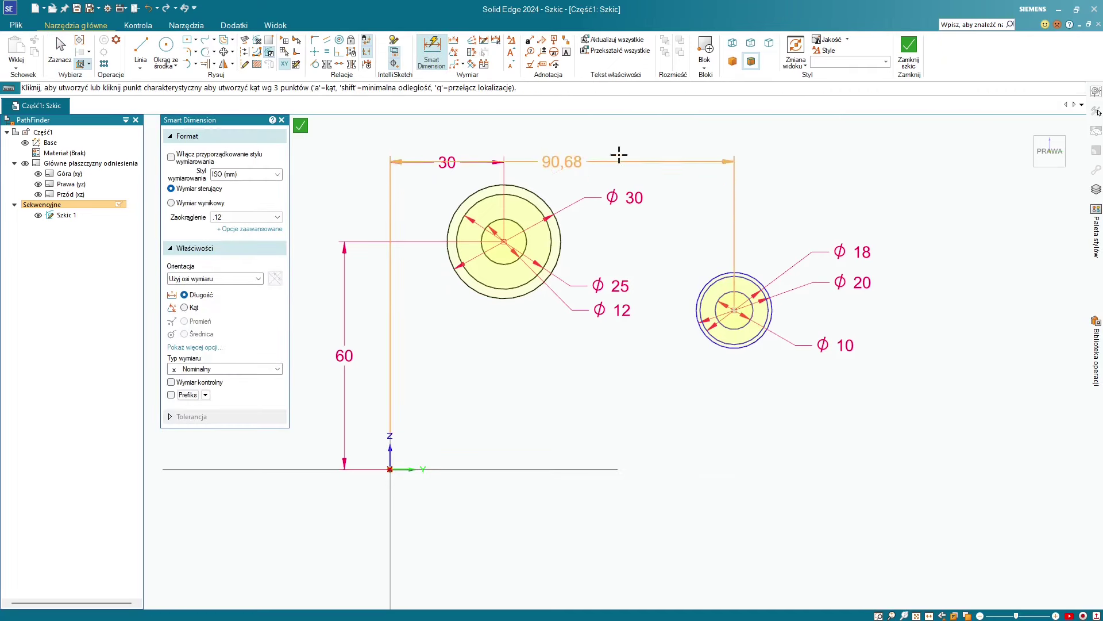
click(738, 124)
key(alt+Tab)
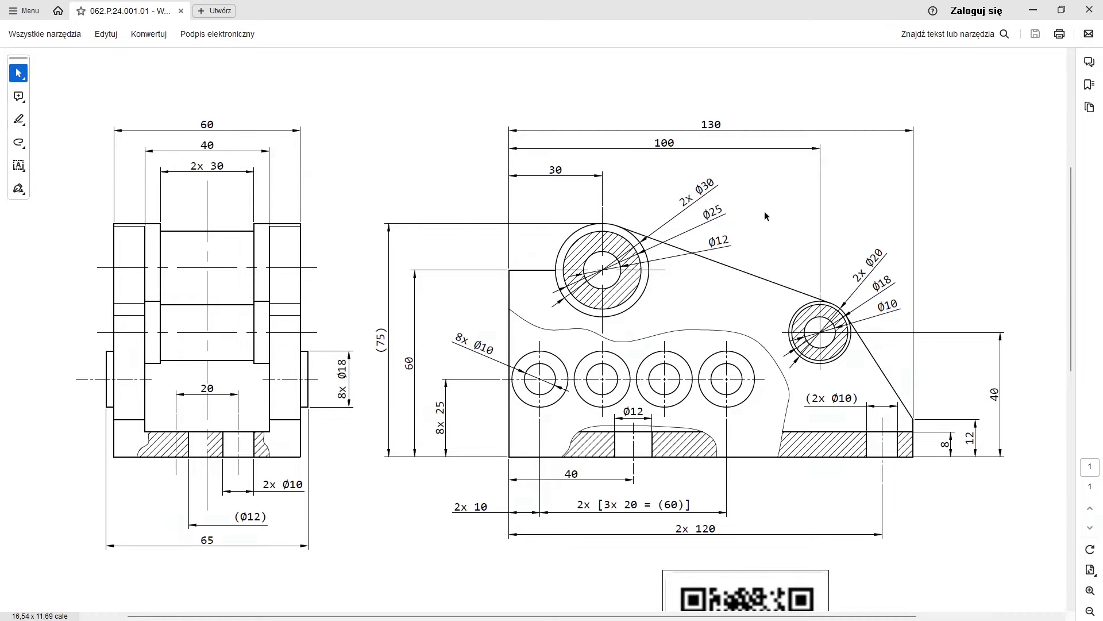
key(alt+Tab)
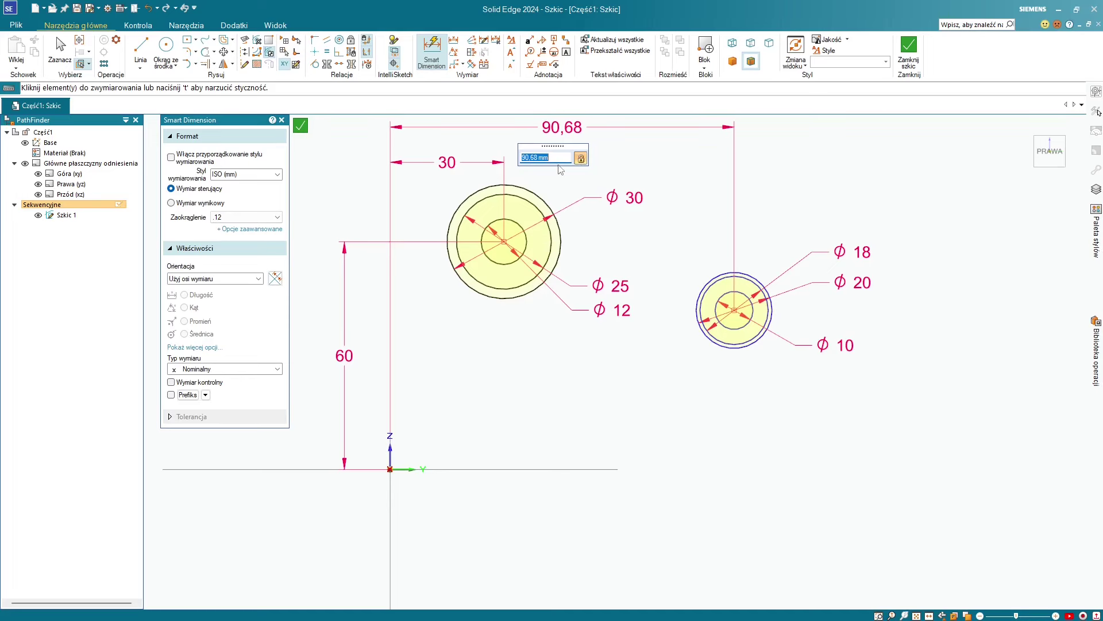
text(100)
key(Return)
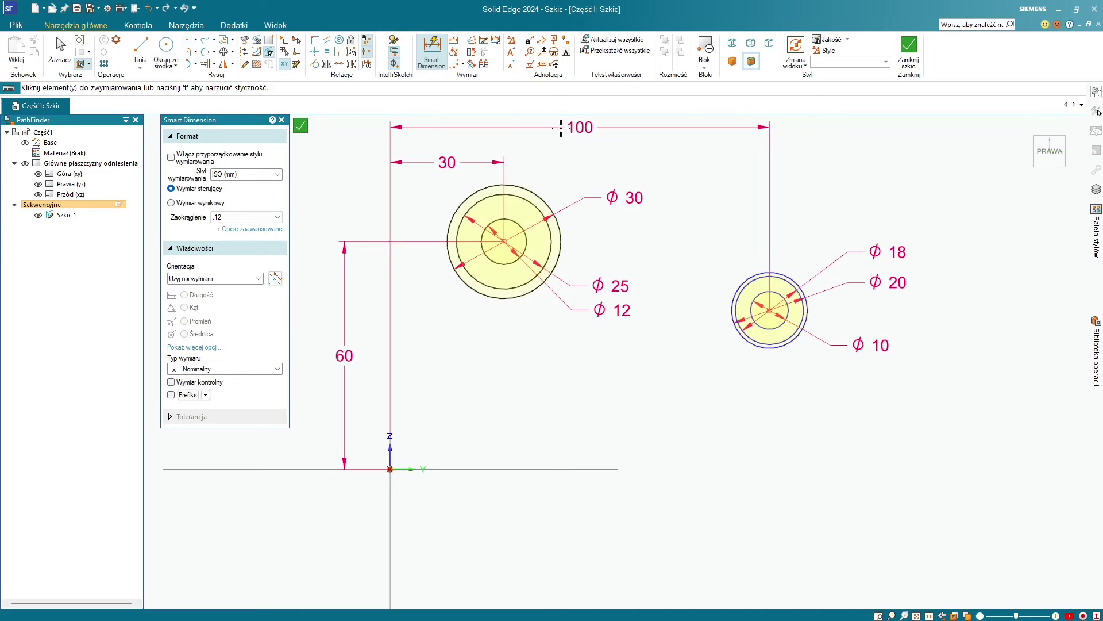
Dimension the small circle's centre 40 above the baseline.
key(alt+Tab)
key(alt+Tab)
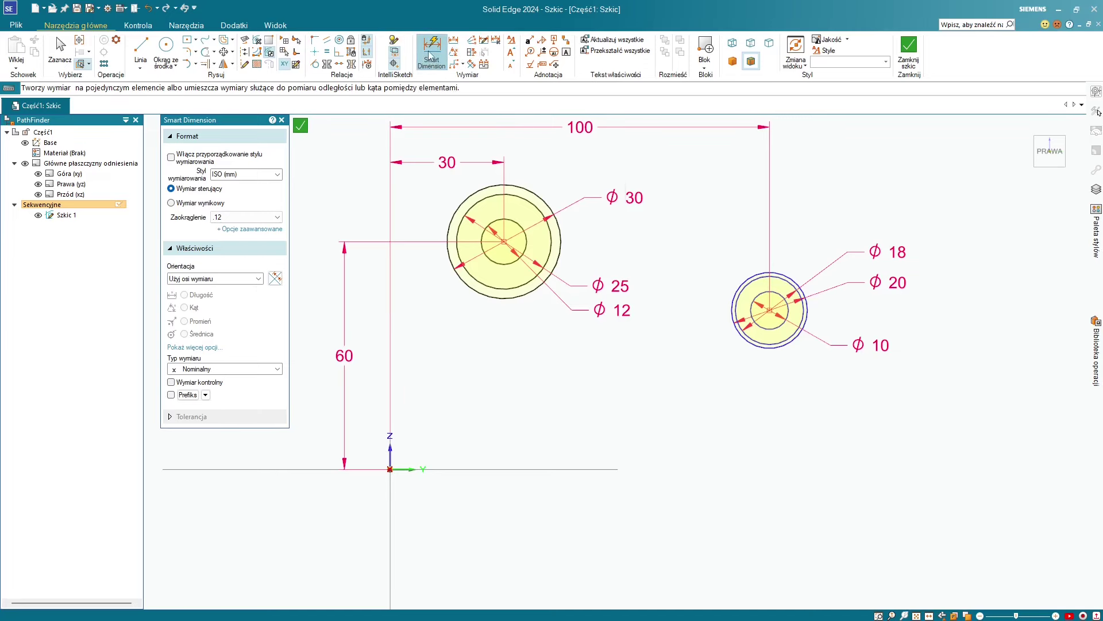
click(408, 469)
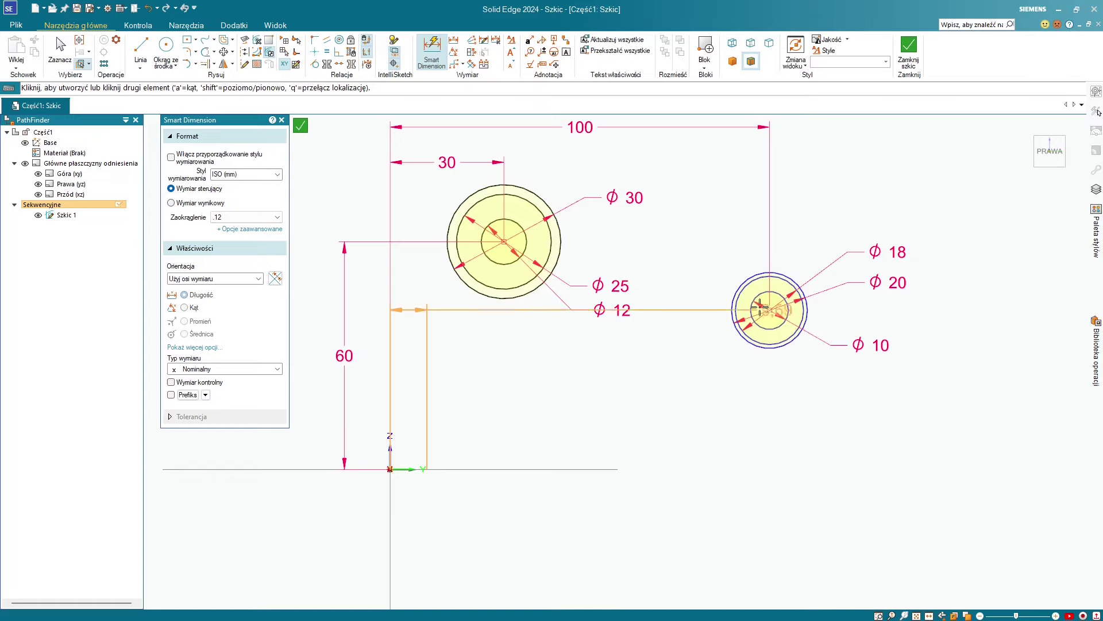
click(1006, 382)
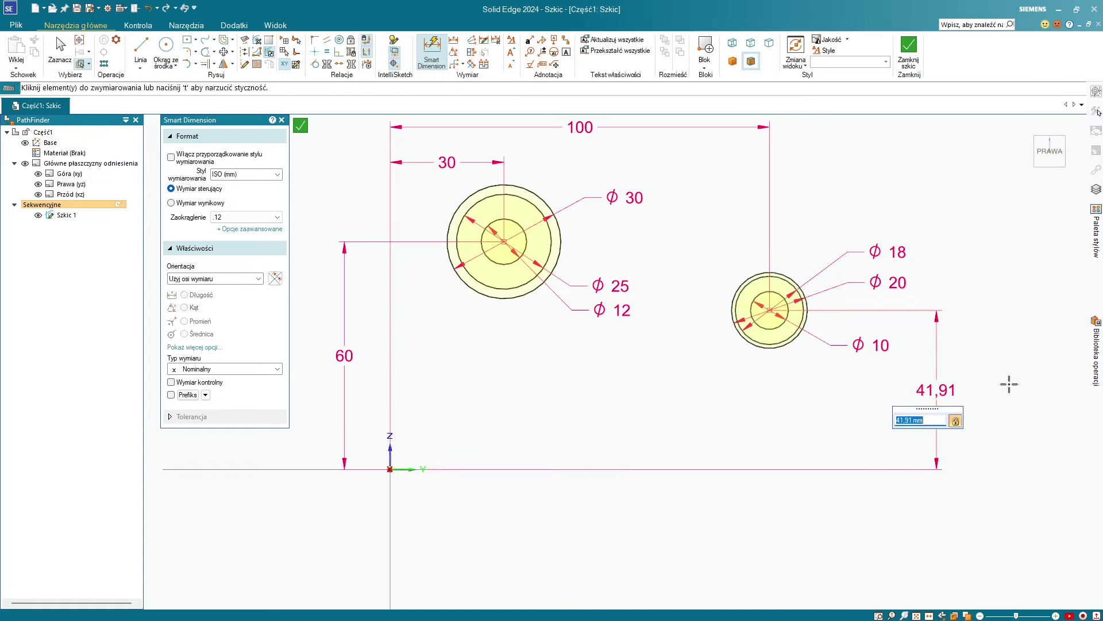
key(alt+Tab)
key(alt+Tab)
text(40)
key(Return)
key(Escape)
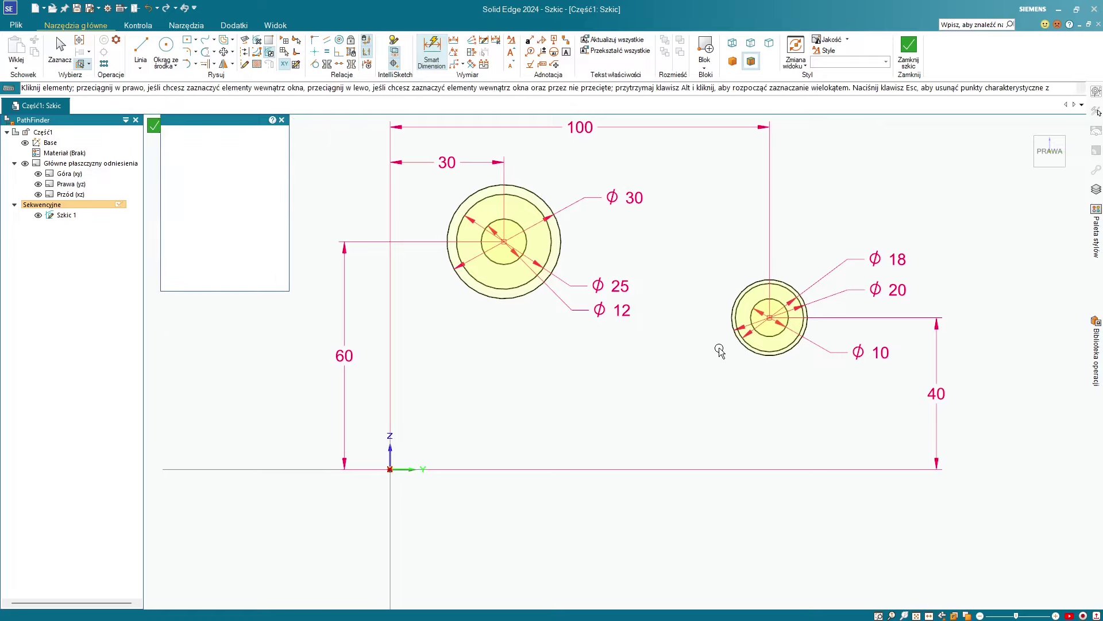
key(alt+Tab)
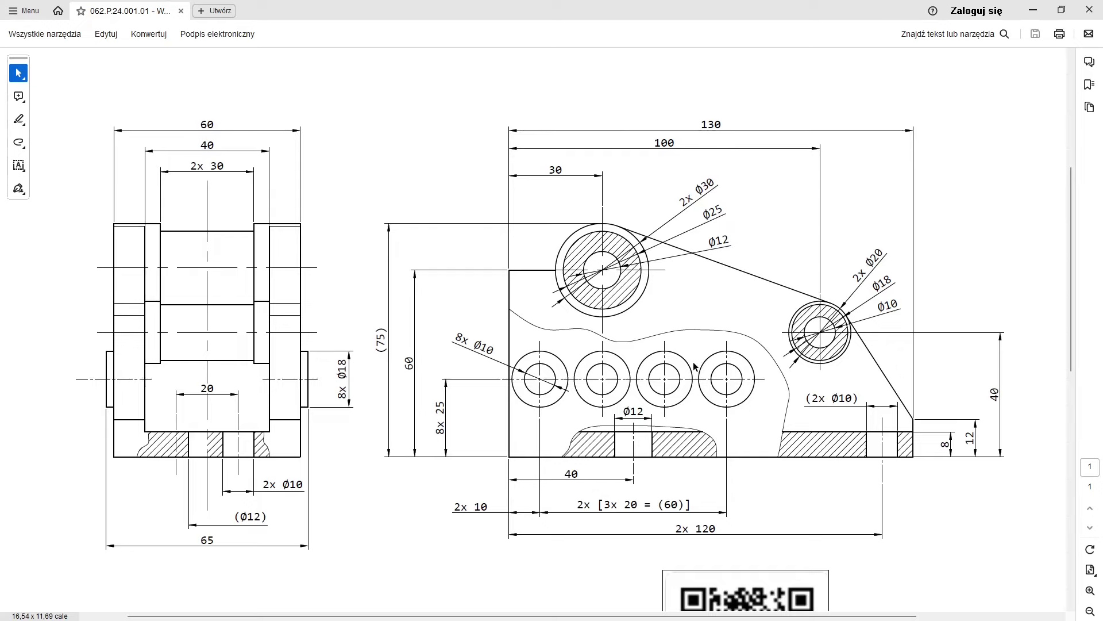
Move the 60 dimension to the large circle's right and check the 2x [3x 20 = (60)] note.
key(alt+Tab)
key(alt+Tab)
key(alt+Tab)
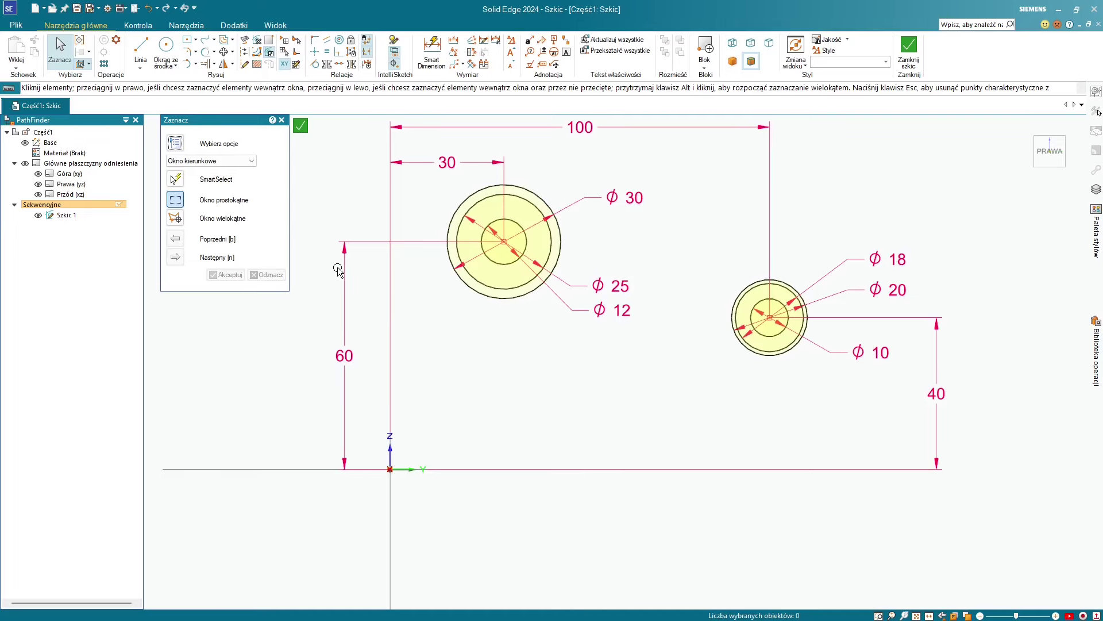
drag(344, 339, 629, 354)
key(Escape)
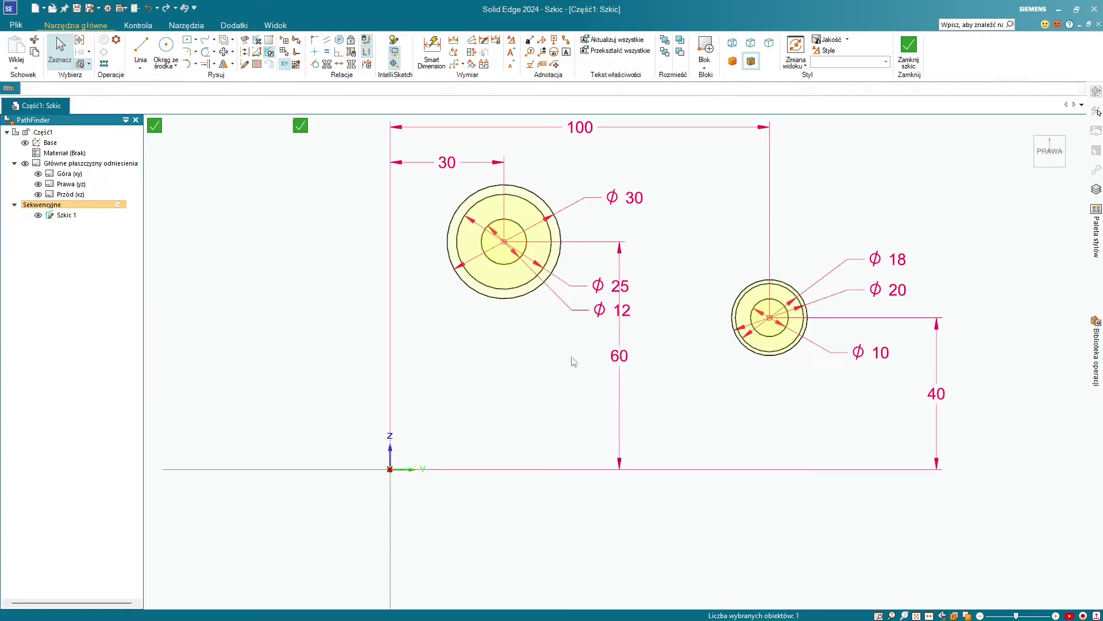
key(alt+Tab)
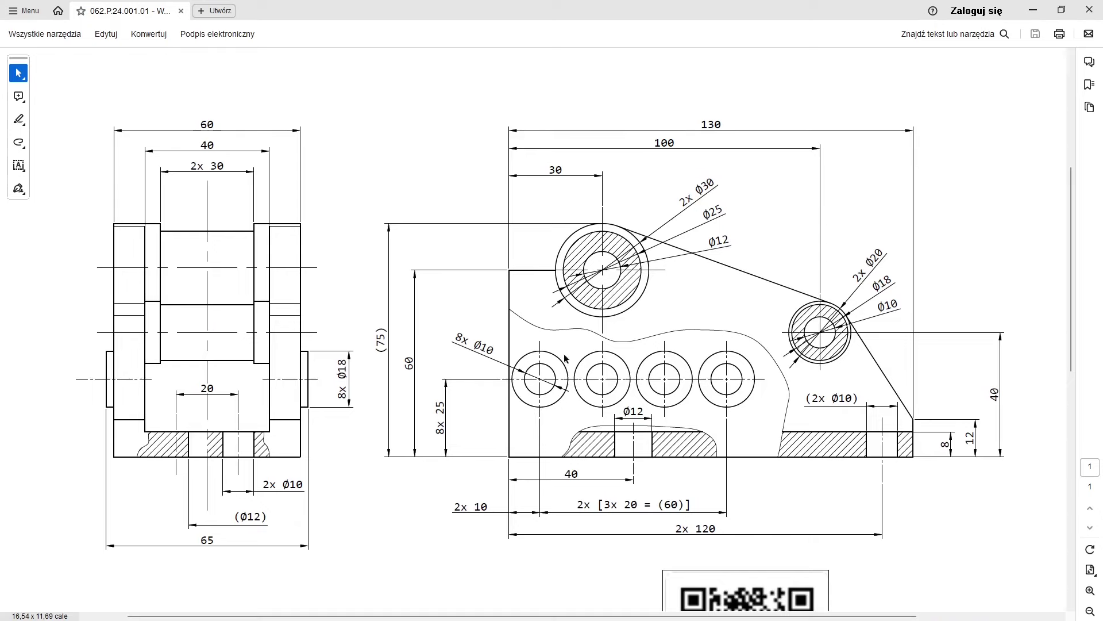
key(alt+Tab)
key(alt+Tab)
drag(581, 504, 690, 503)
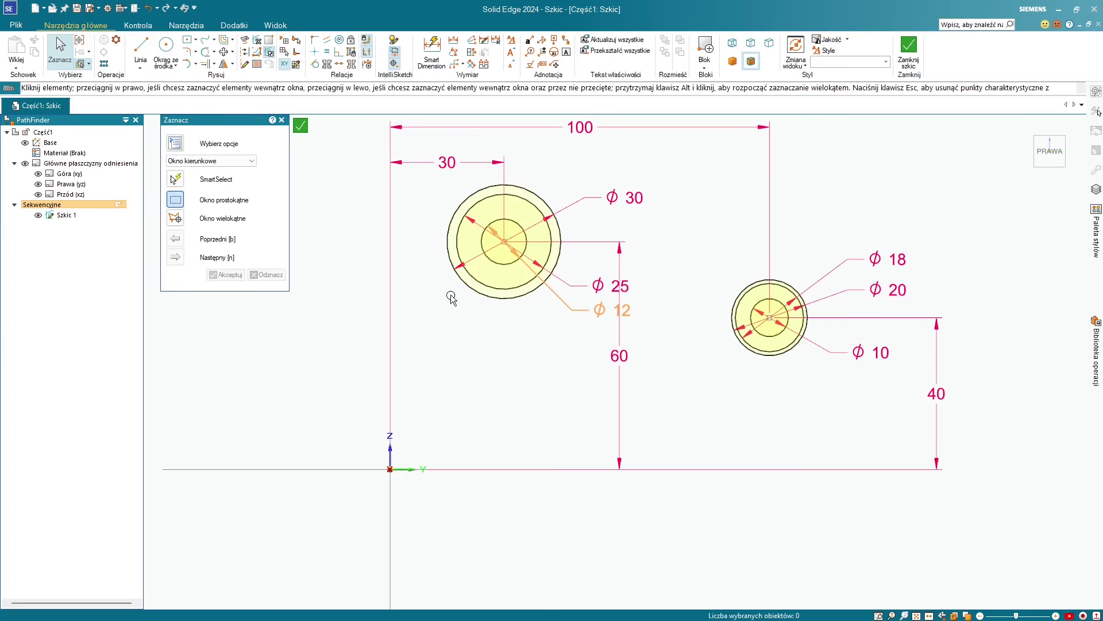
Draw two concentric circles below and left of the large Ø30 boss.
click(165, 51)
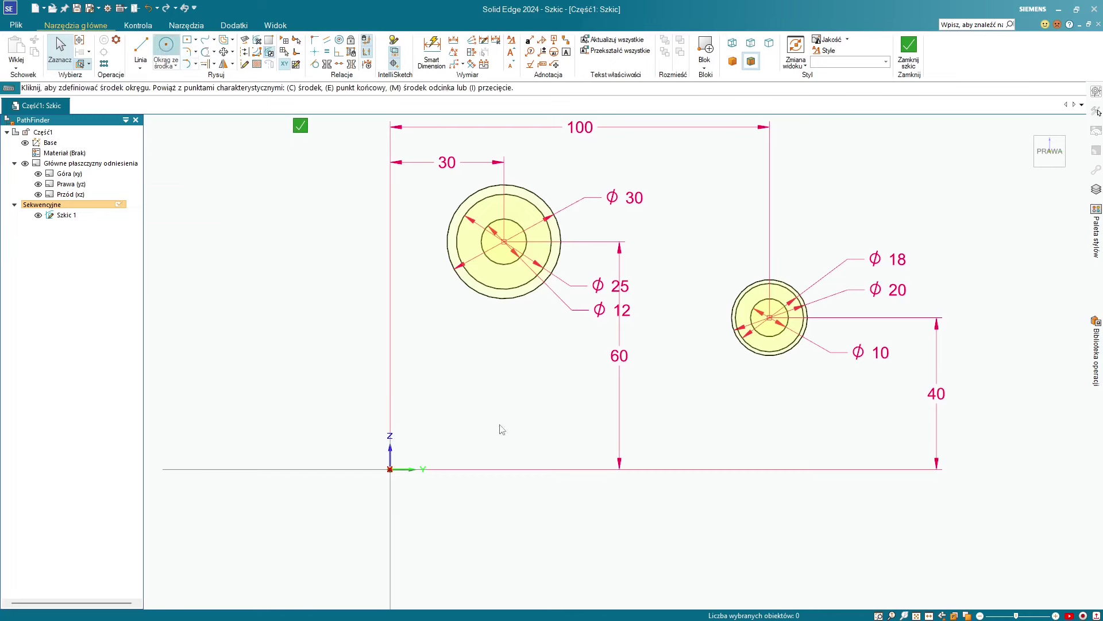
click(491, 379)
click(497, 354)
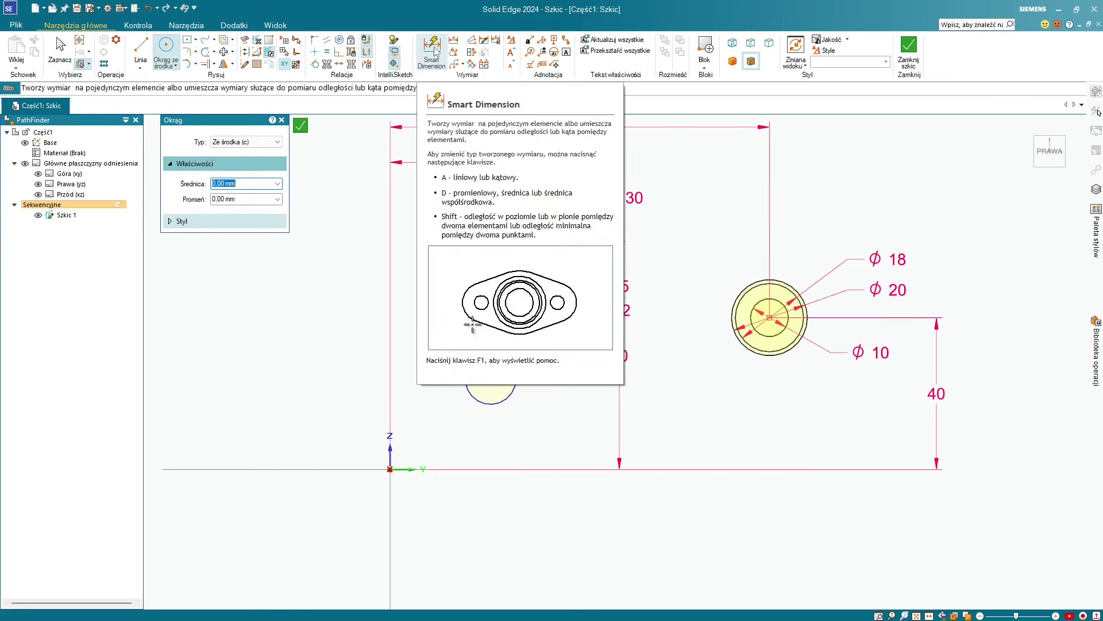
click(168, 51)
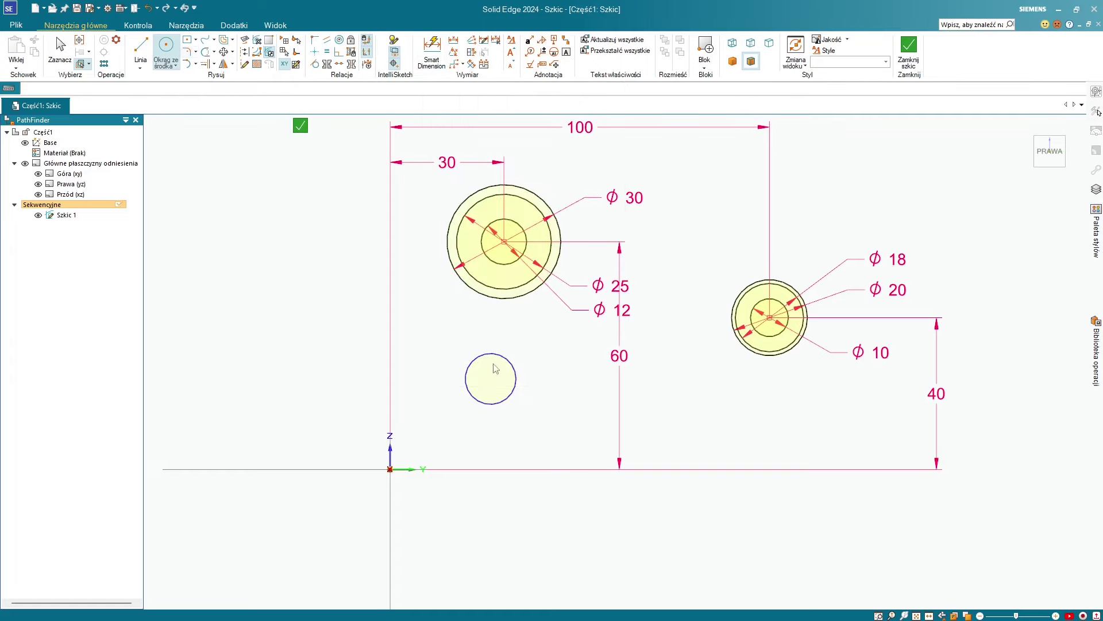
click(490, 379)
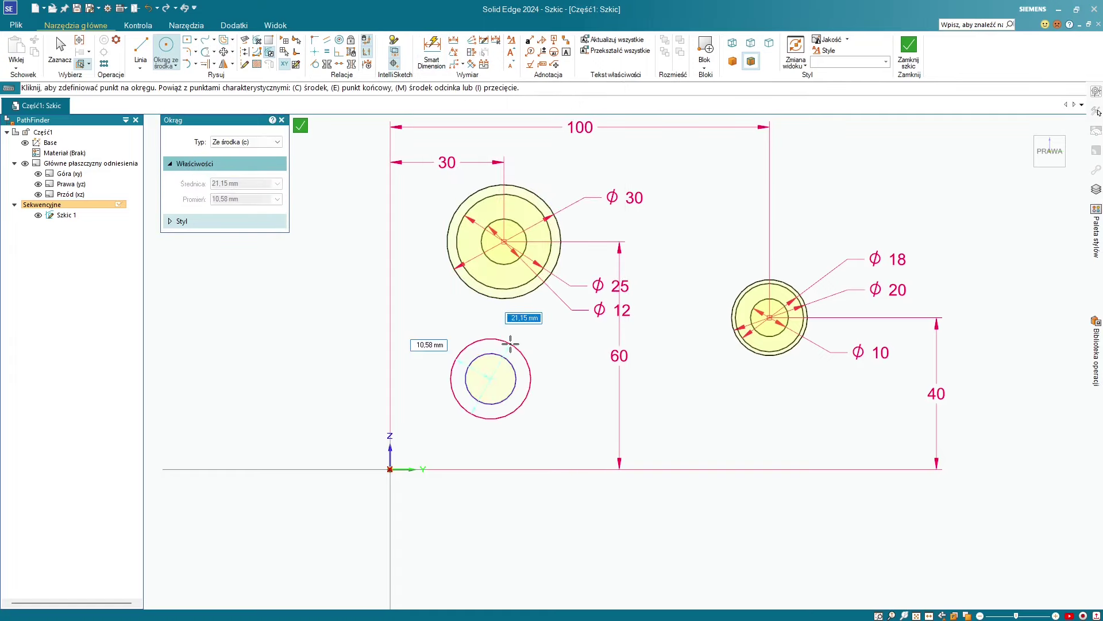
click(510, 345)
key(Escape)
scroll(542, 365, up, 1)
key(alt+Tab)
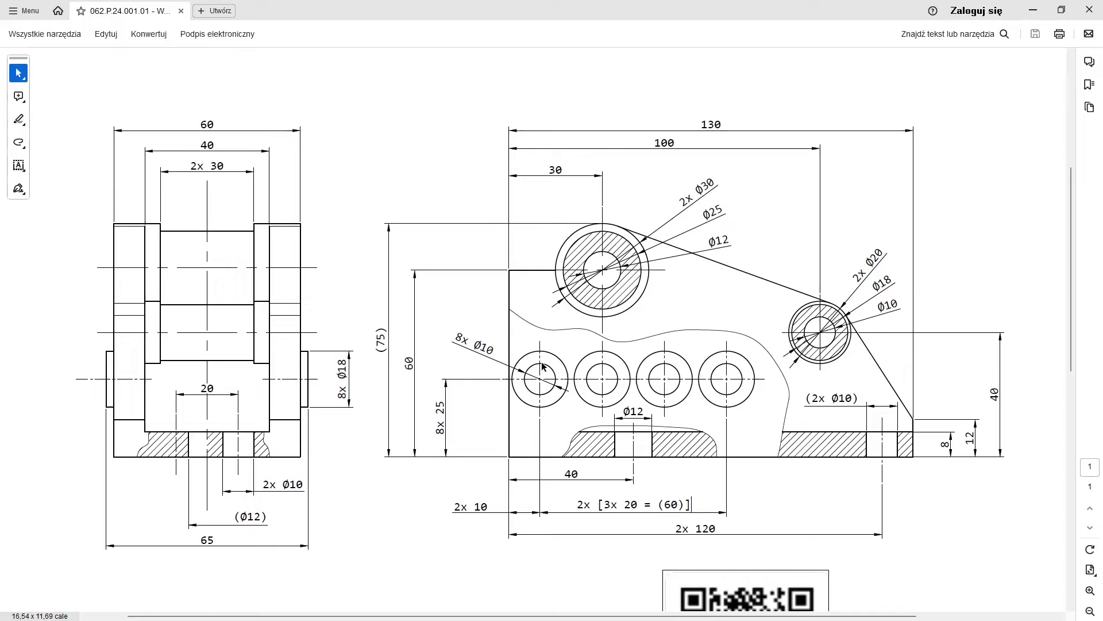
key(alt+Tab)
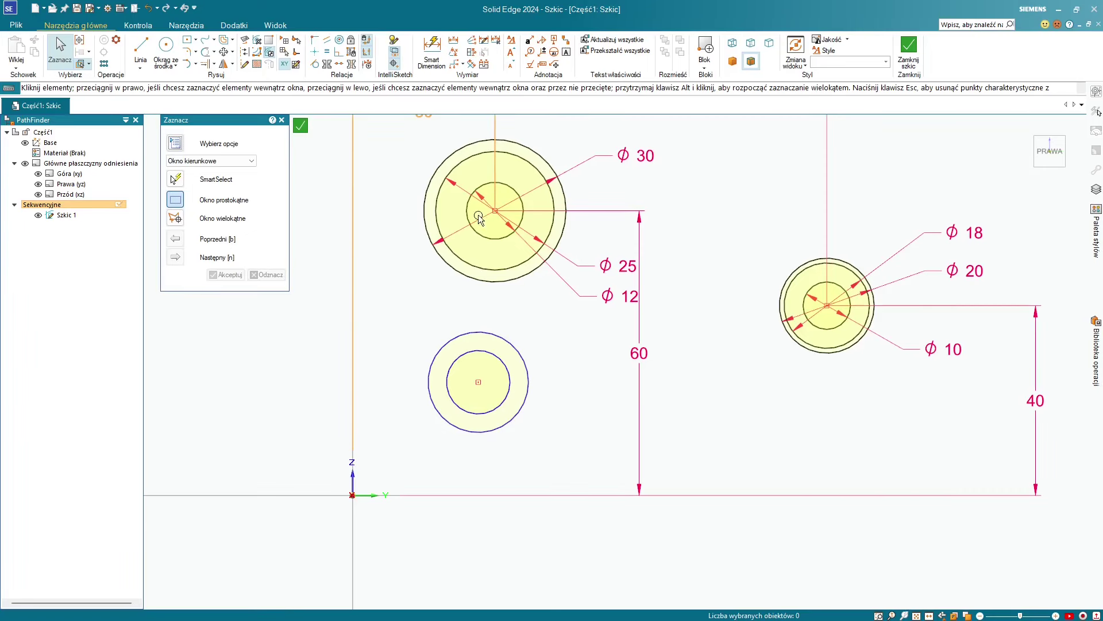
Make the new inner circle equal in size to the Ø10 circle.
click(326, 52)
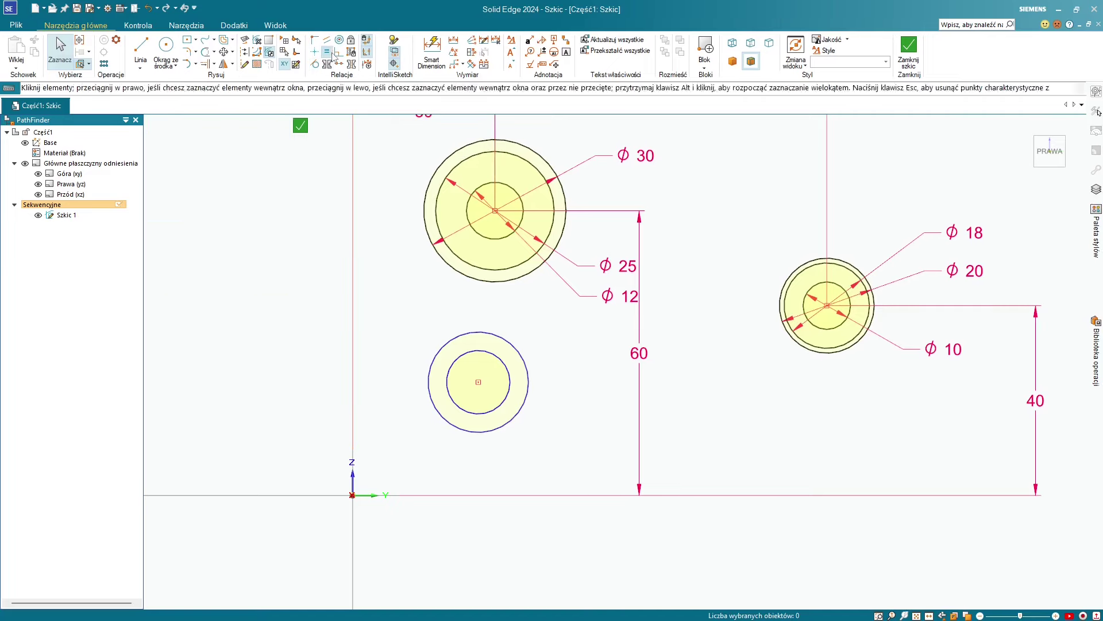
click(845, 325)
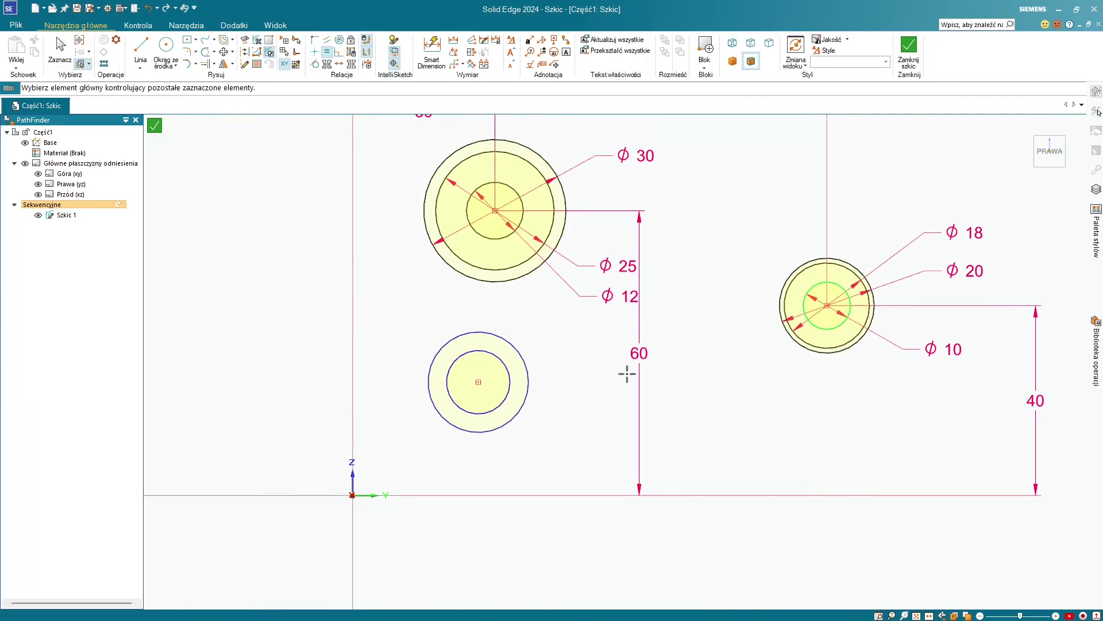
click(510, 379)
key(Escape)
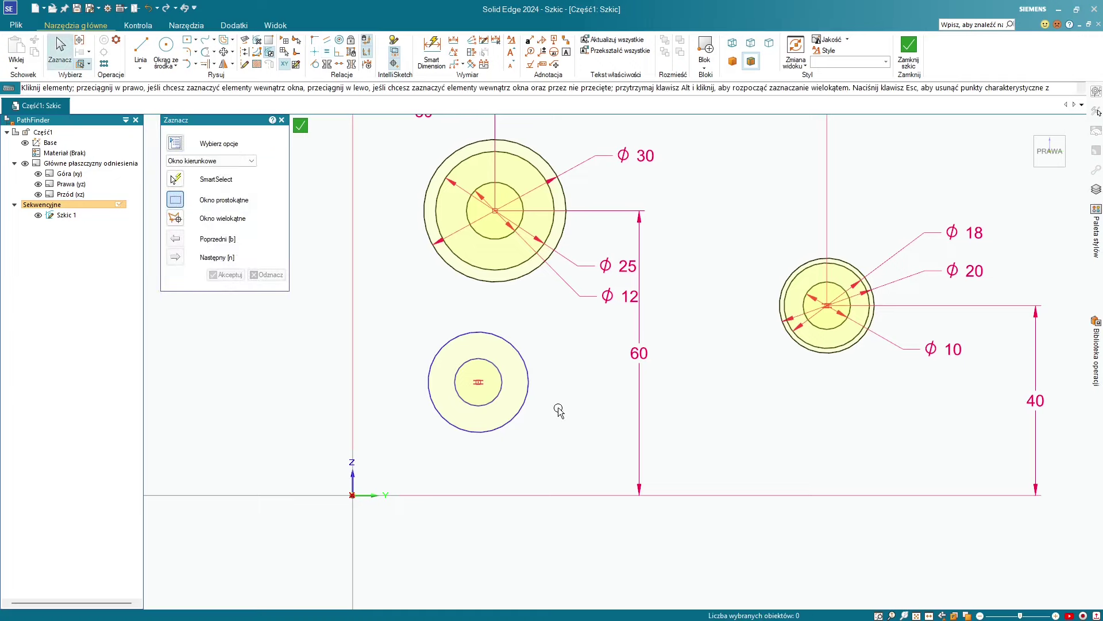
key(alt+Tab)
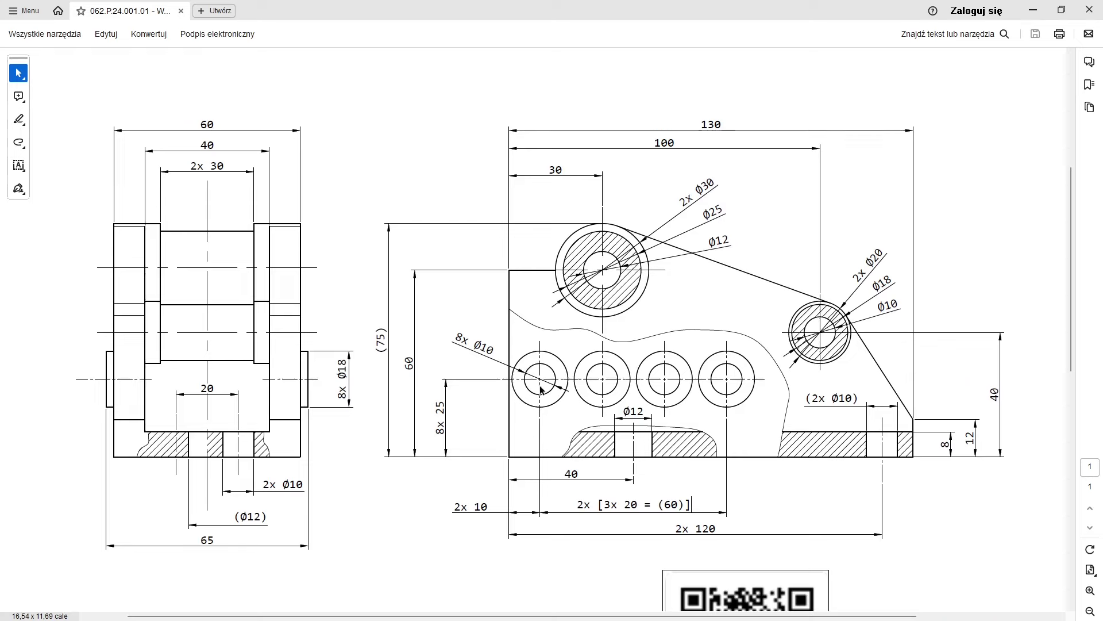
key(alt+Tab)
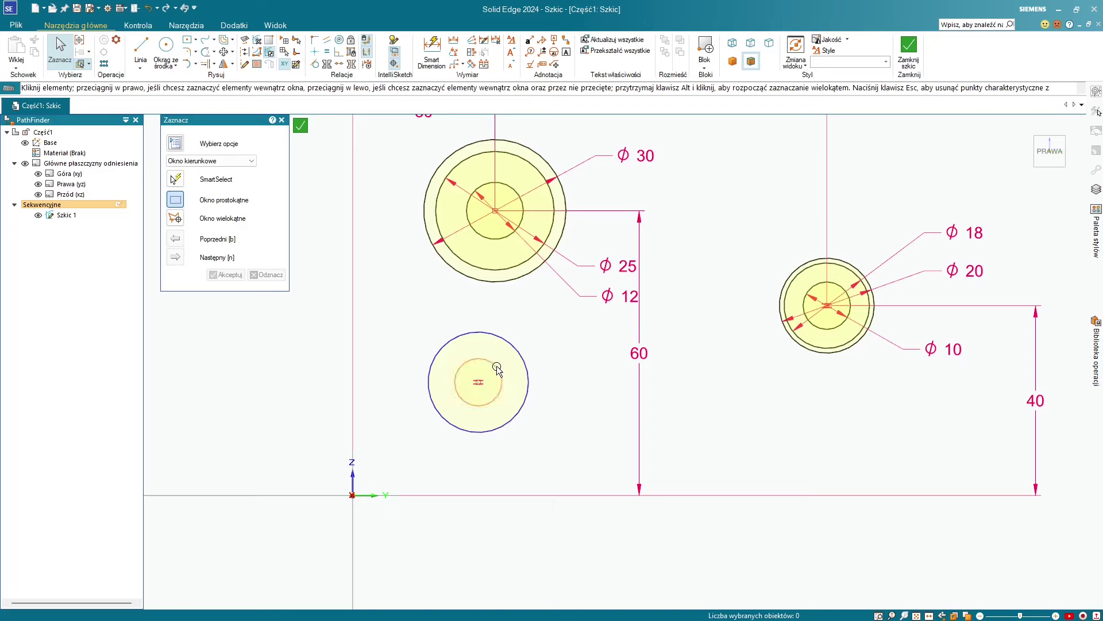
click(483, 382)
key(Escape)
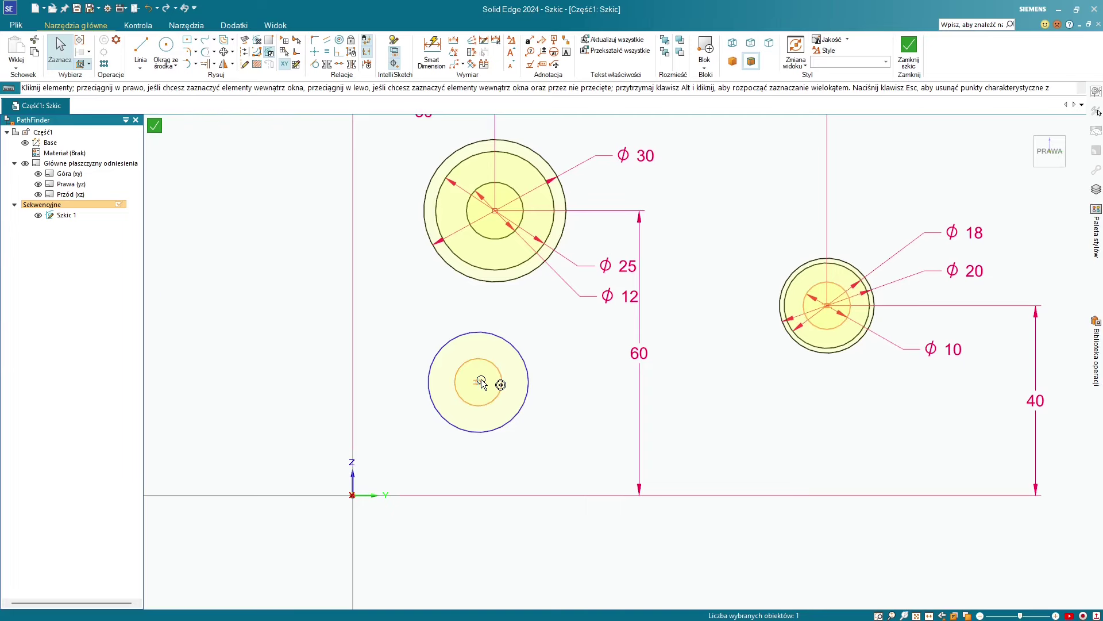
key(Escape)
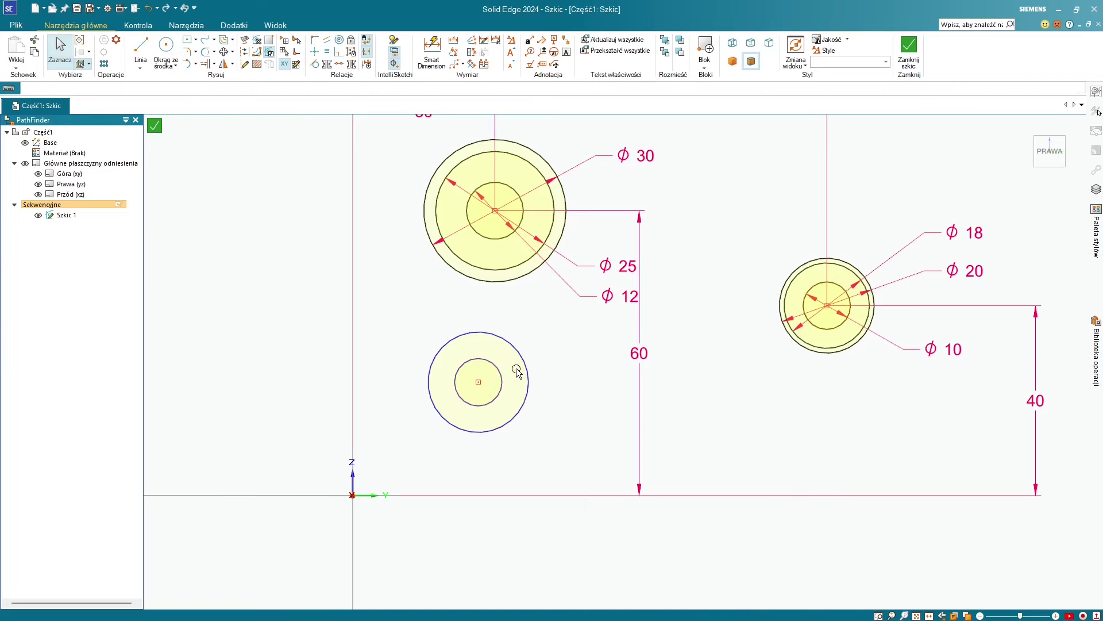
Dimension the lower-left circle pair as Ø10 inner and Ø18 outer.
click(431, 52)
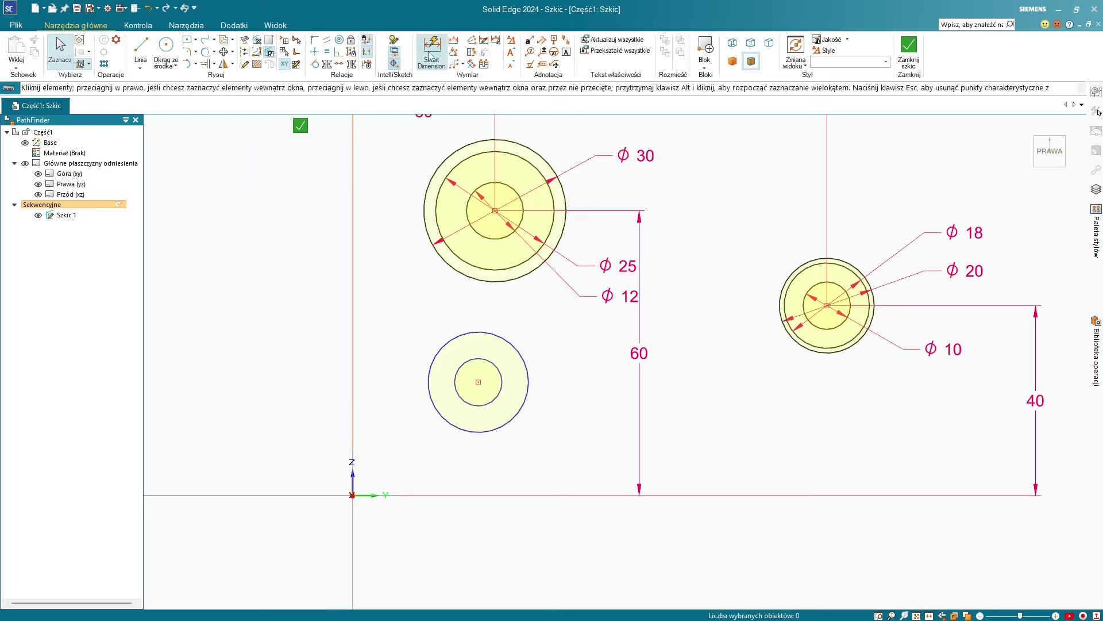
click(501, 374)
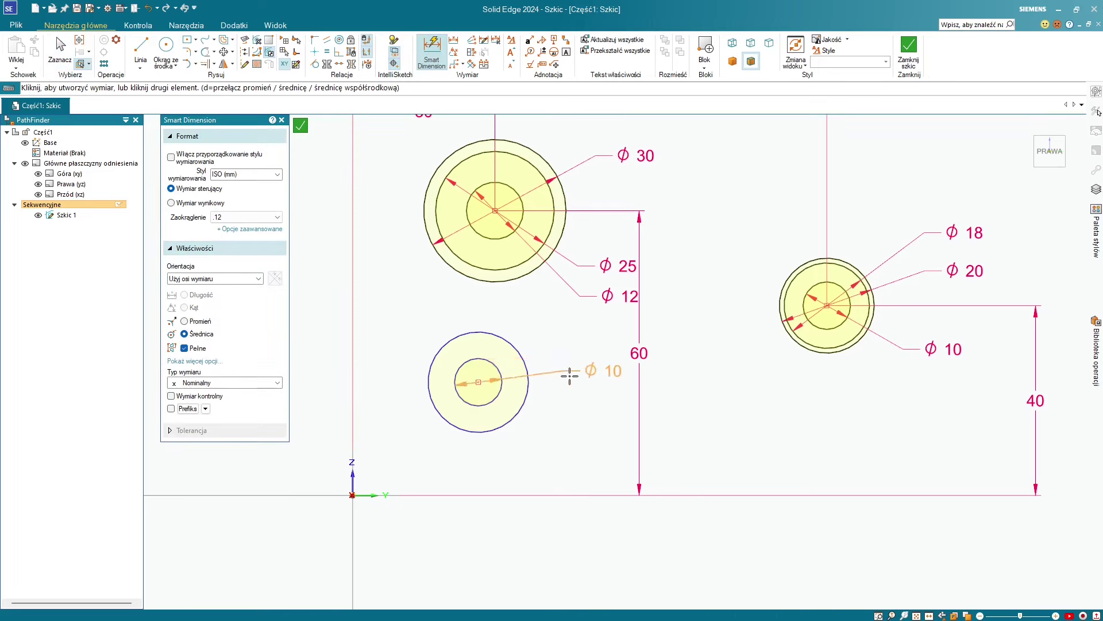
click(563, 337)
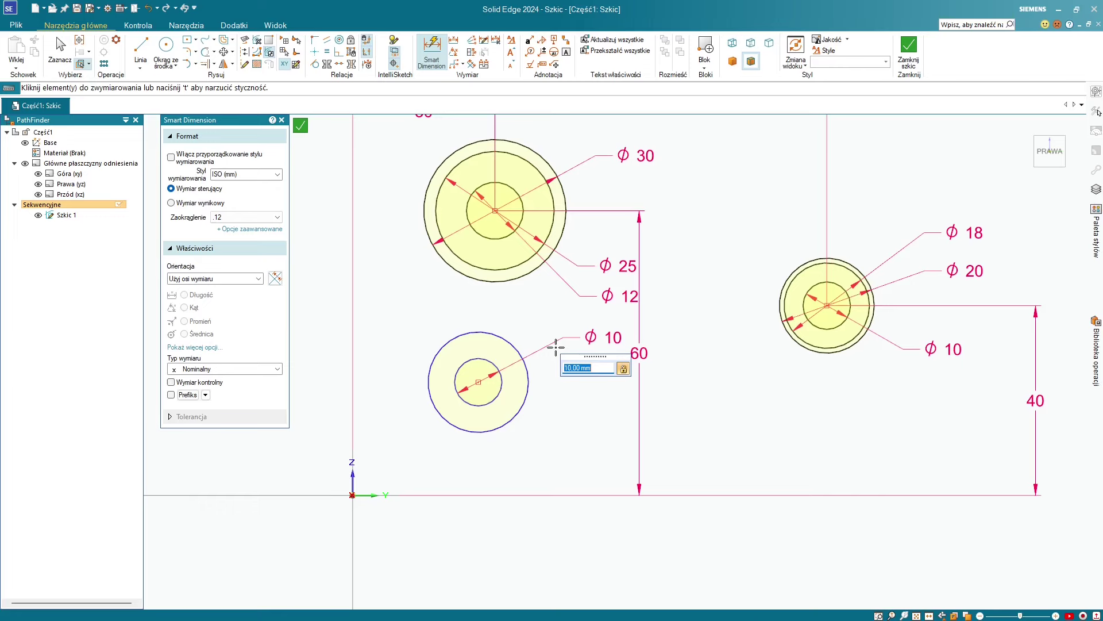
text(10)
key(Return)
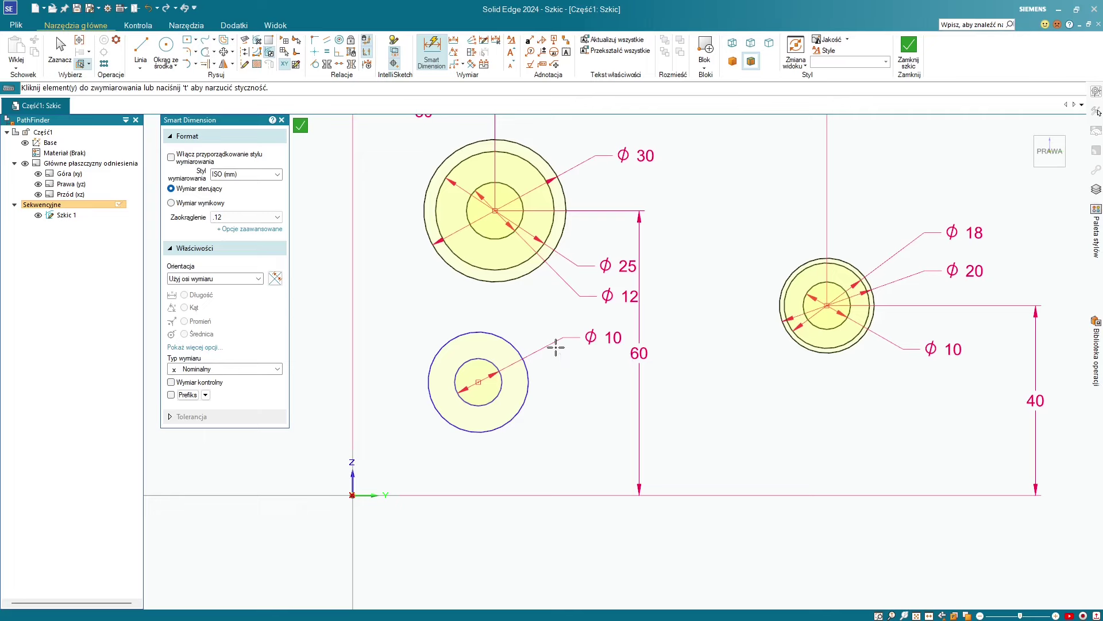
key(alt+Tab)
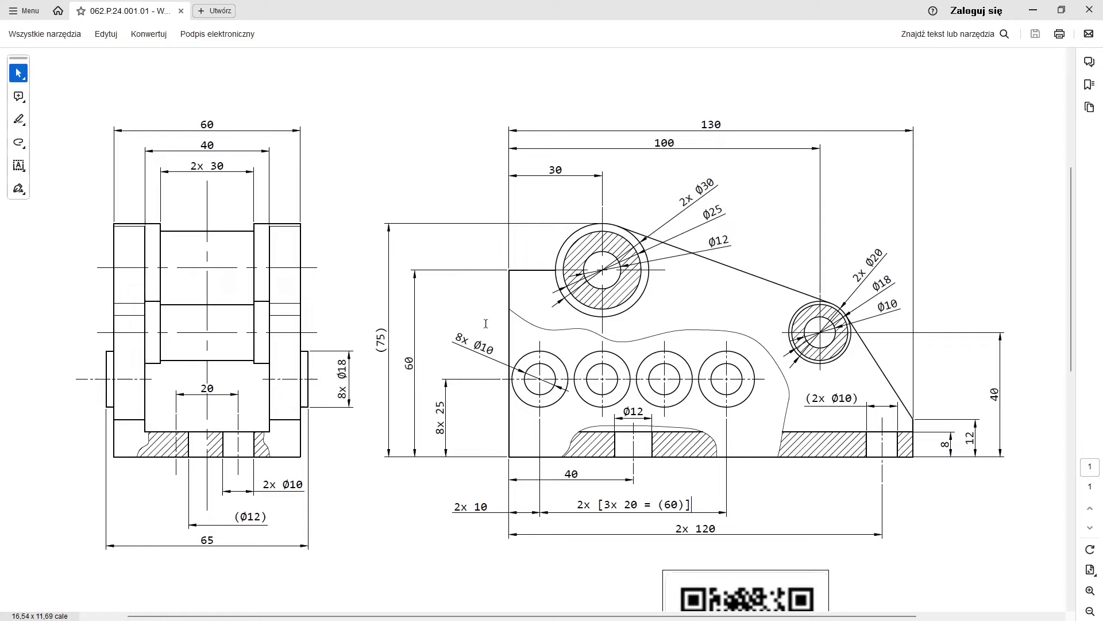
key(alt+Tab)
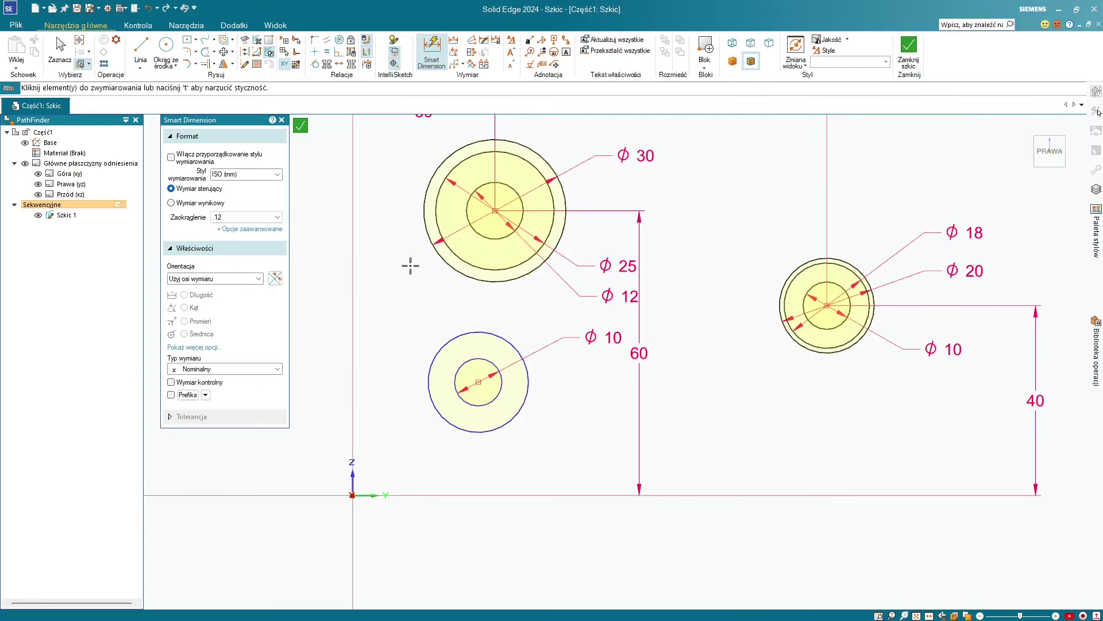
click(457, 336)
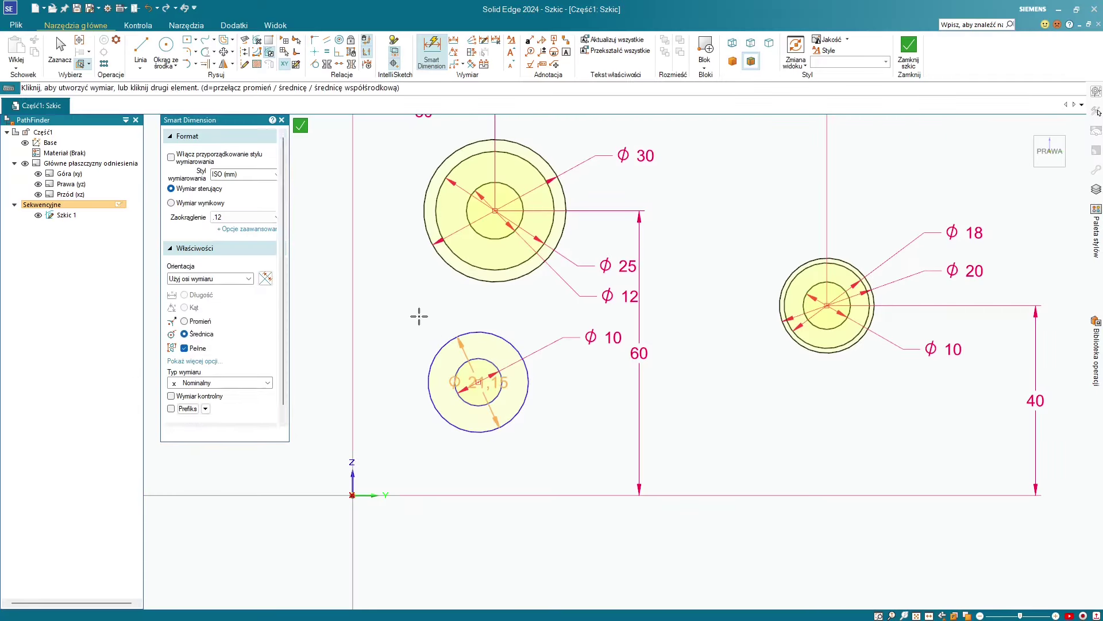
click(458, 313)
key(alt+Tab)
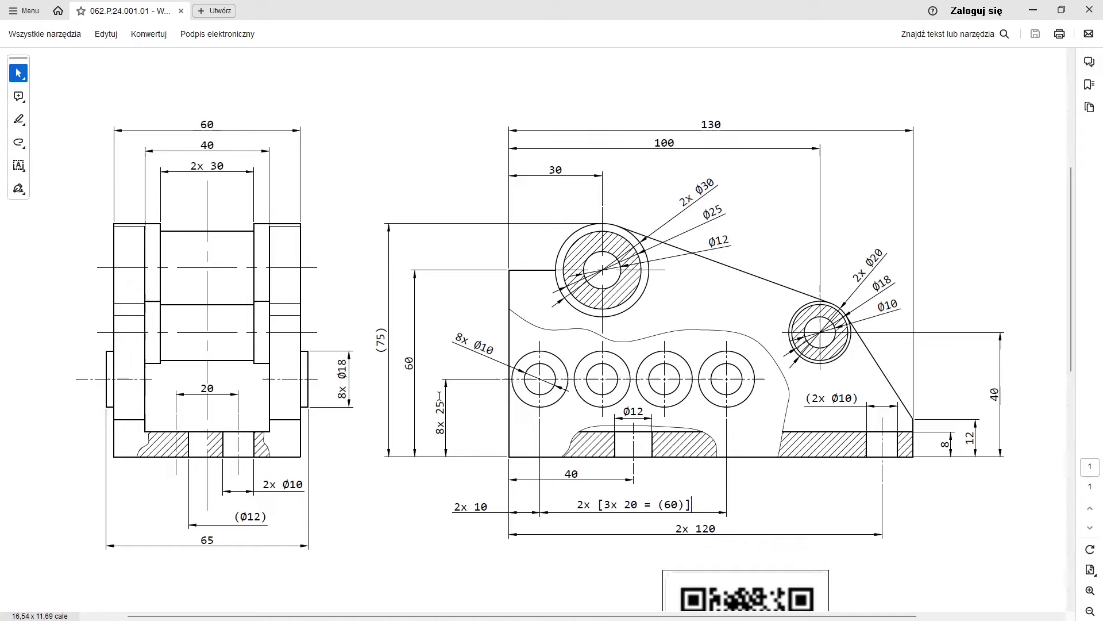
key(alt+Tab)
key(Return)
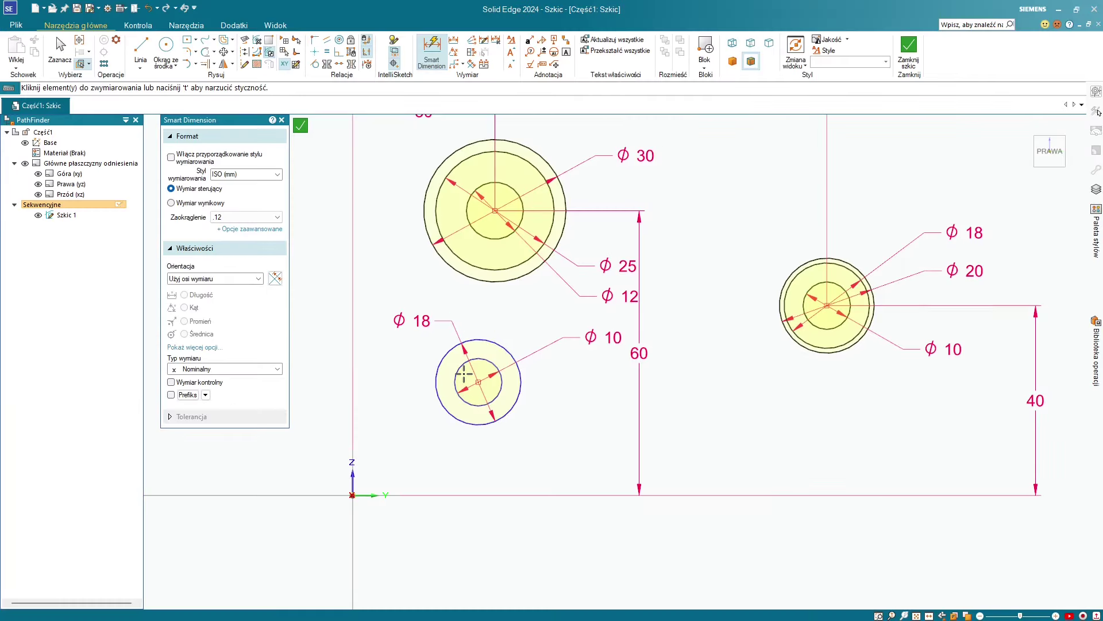
key(alt+Tab)
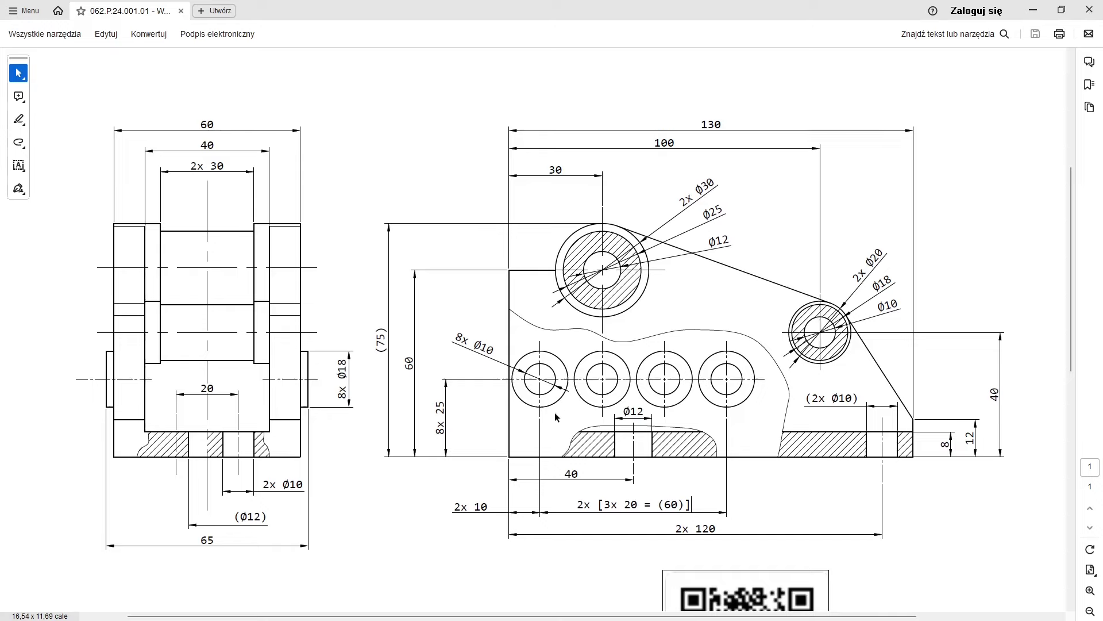
key(alt+Tab)
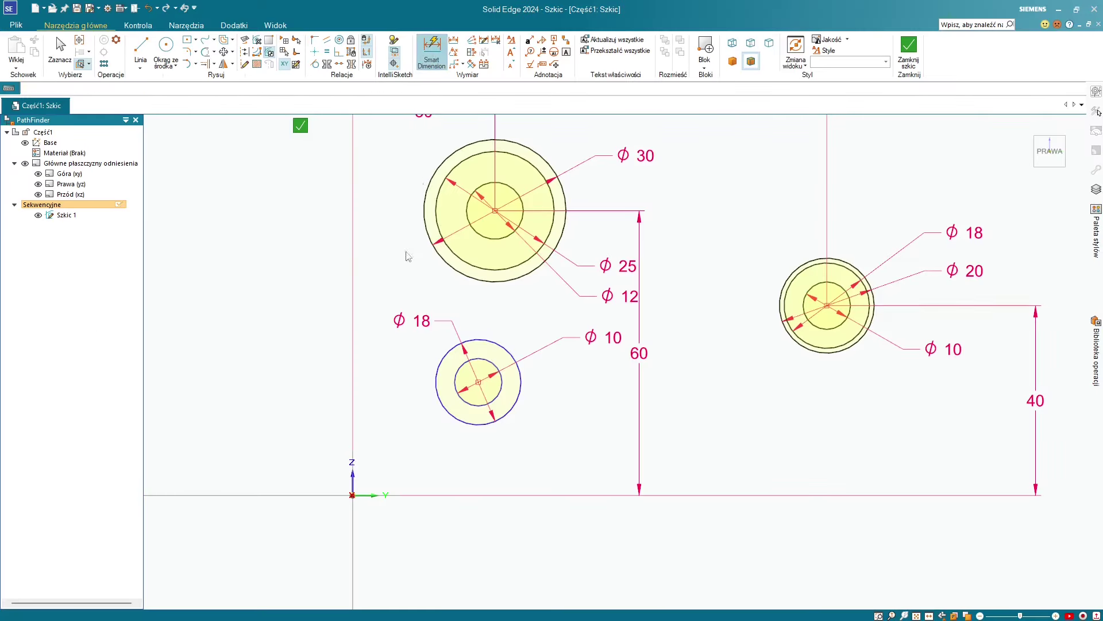
Locate the pair's centre 10 mm horizontally from the vertical axis.
click(352, 482)
click(478, 382)
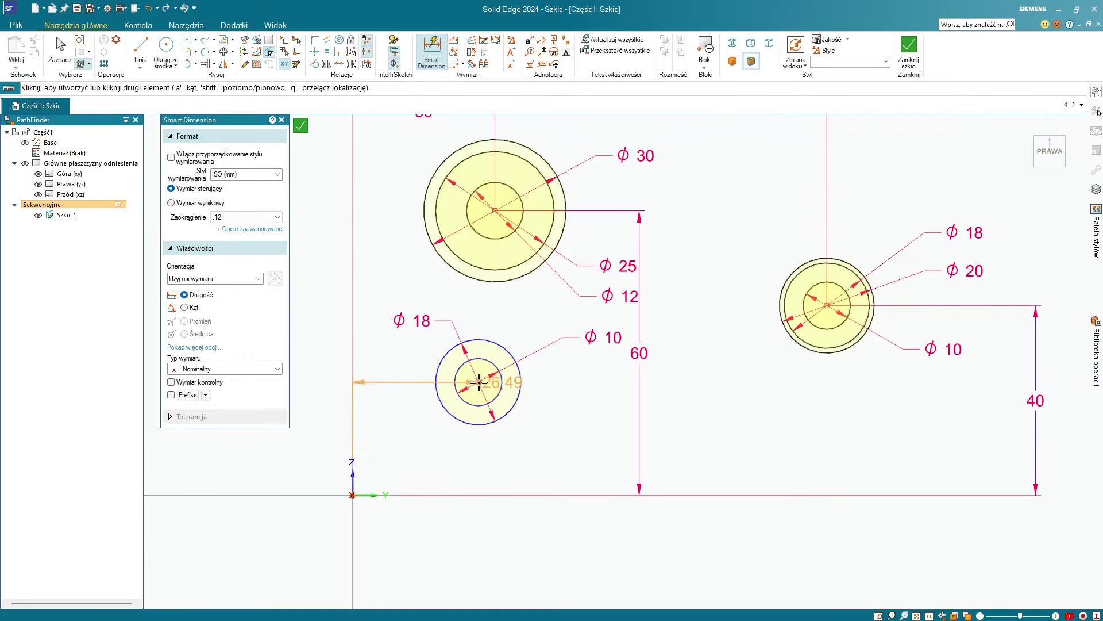
click(512, 529)
text(10)
key(Return)
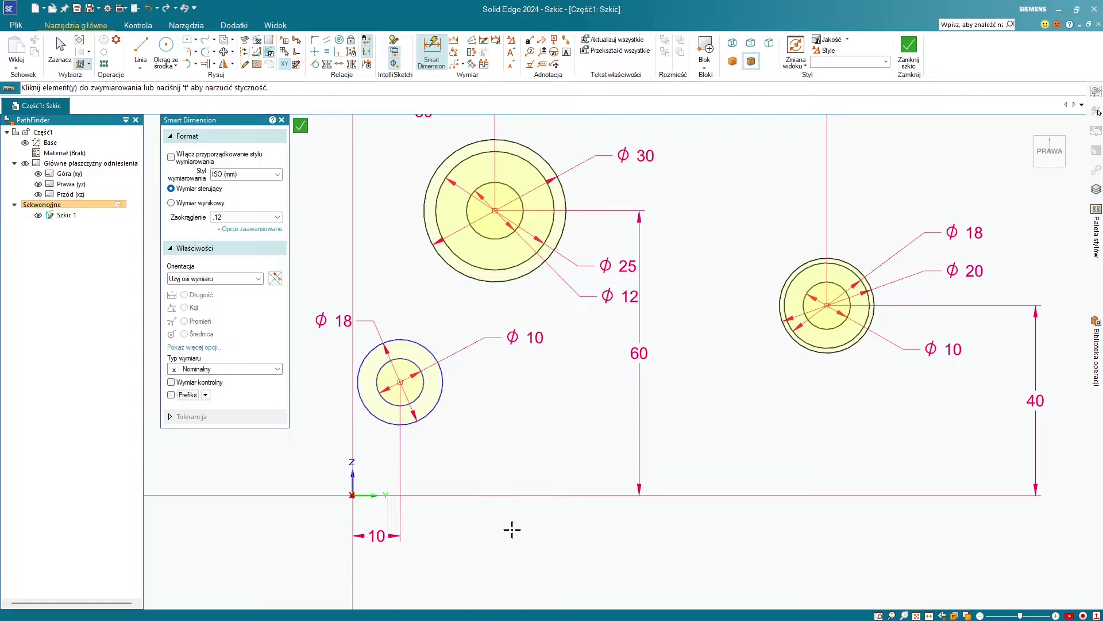
key(alt+Tab)
key(alt+Tab)
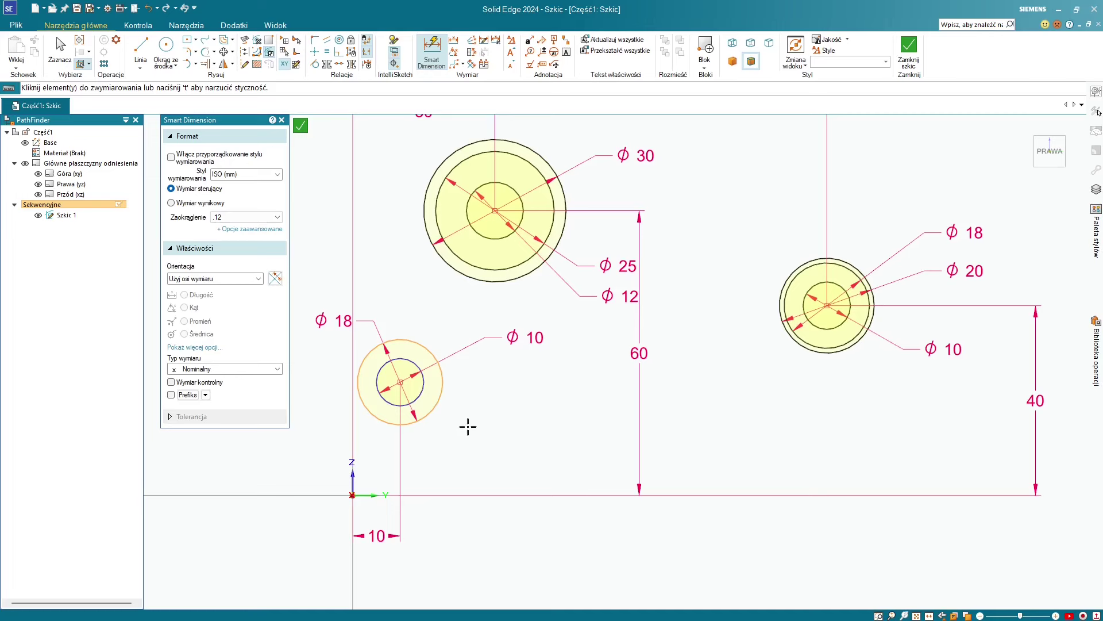
Locate the pair's centre 25 mm vertically above the origin.
click(352, 494)
click(400, 382)
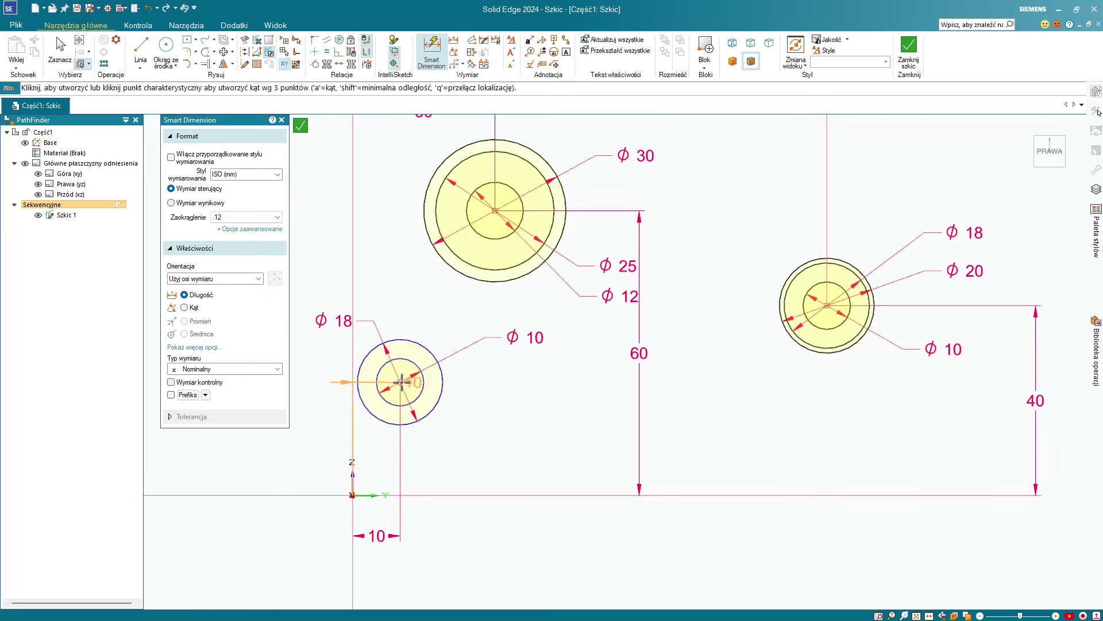
click(313, 429)
text(25)
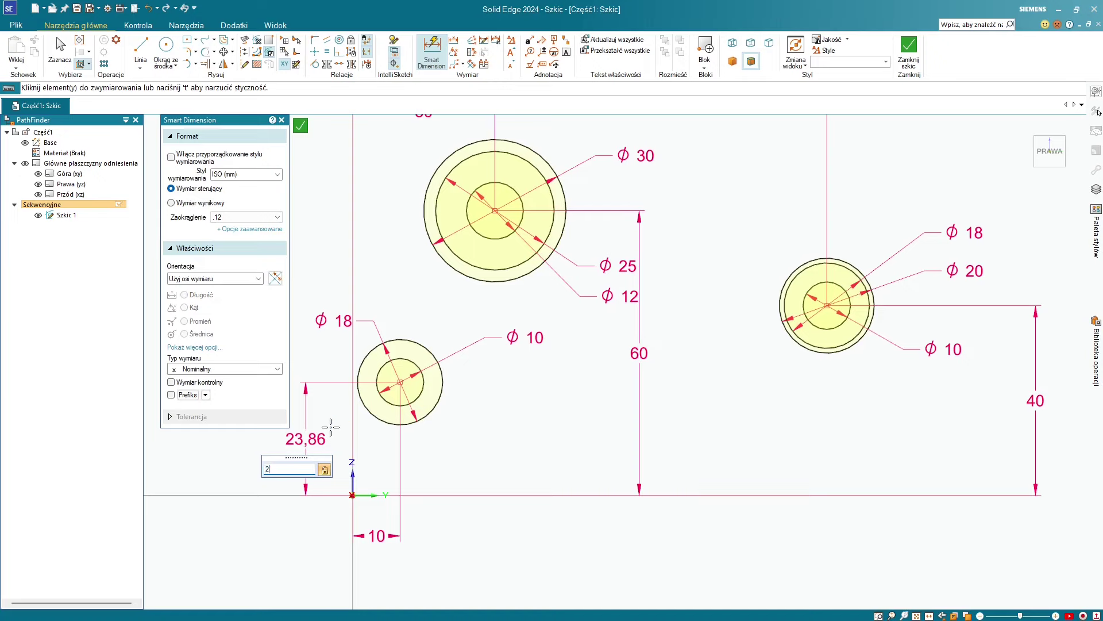
key(Return)
key(Escape)
scroll(528, 392, down, 2)
scroll(492, 345, up, 1)
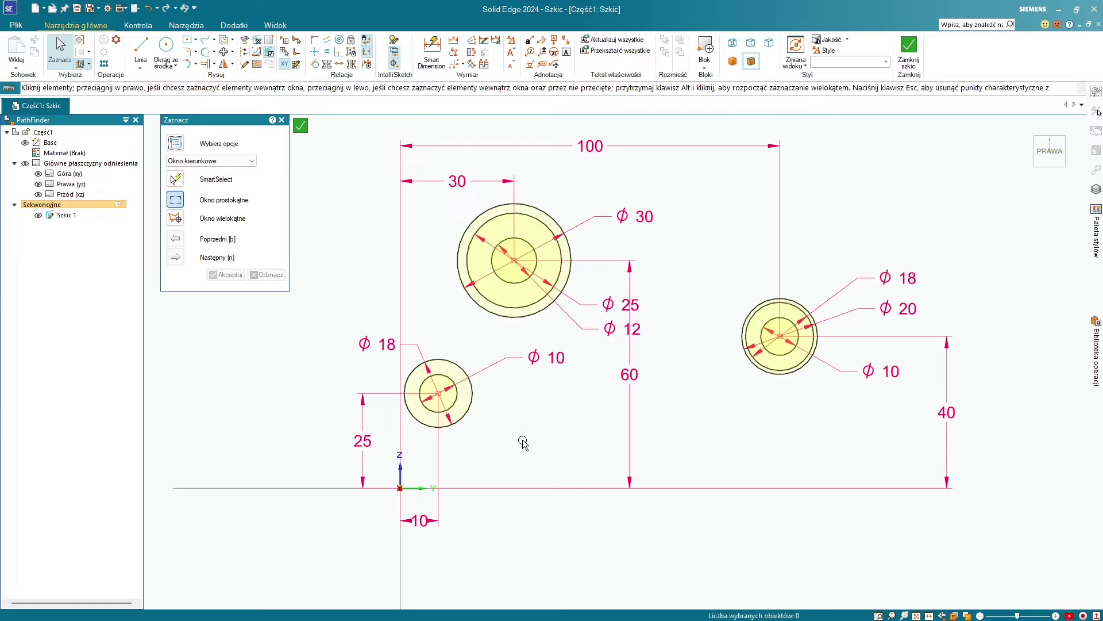
key(alt+Tab)
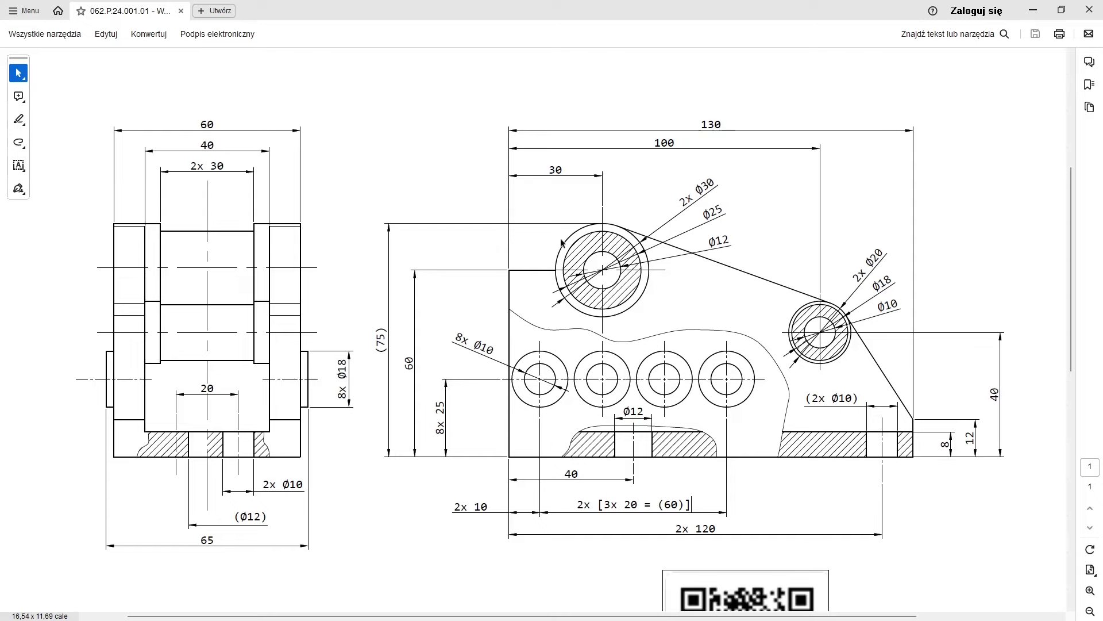
Draw a vertical line up from the origin and a horizontal line to the Ø30 circle.
key(alt+Tab)
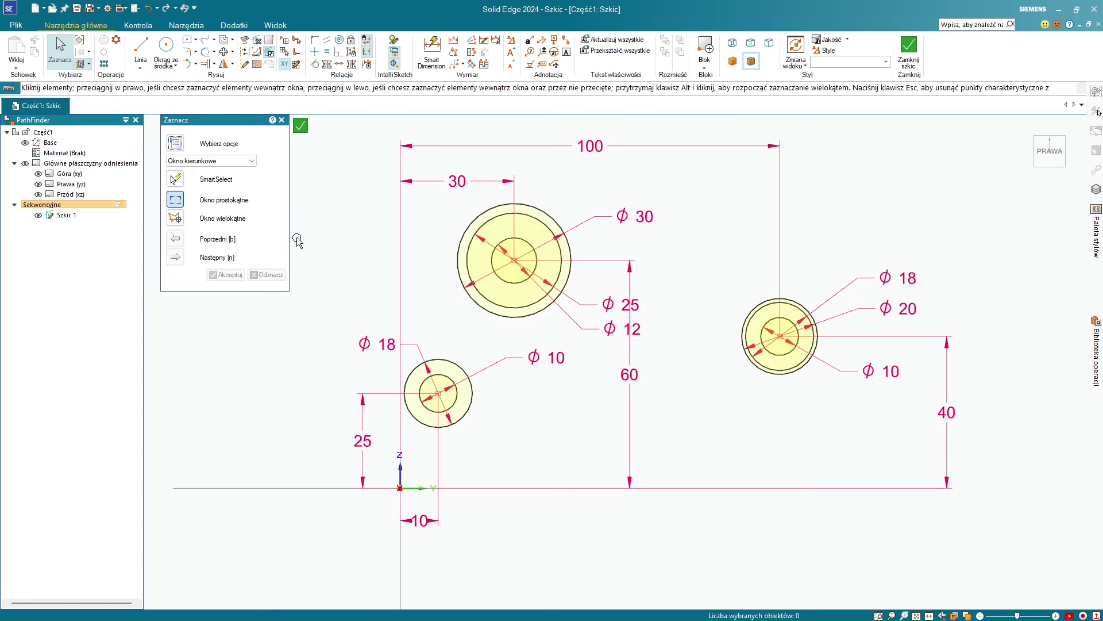
key(l)
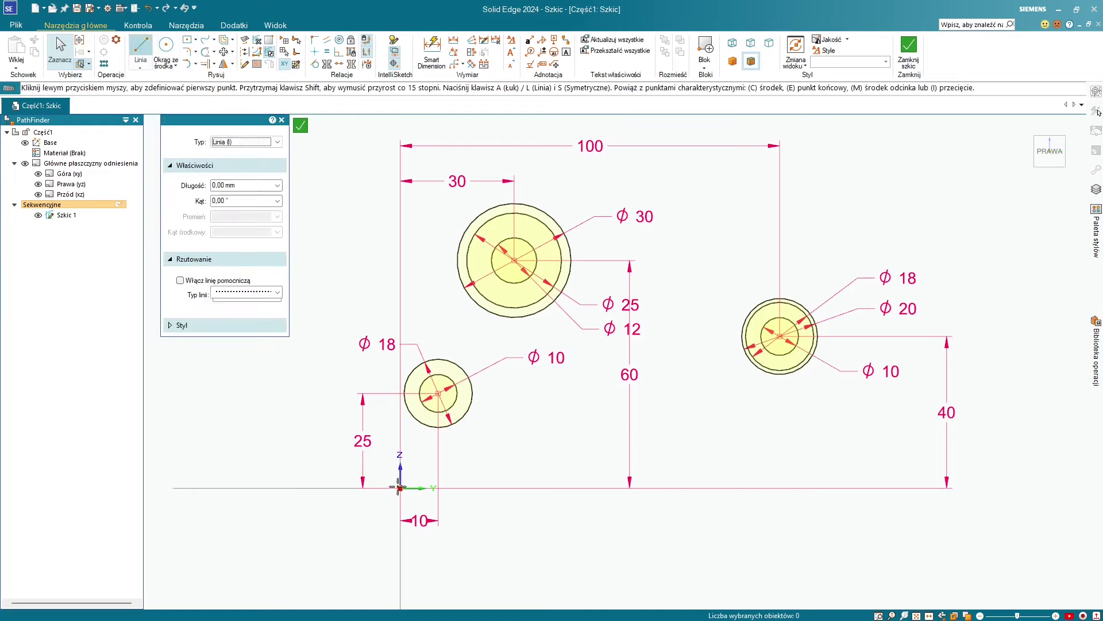
click(401, 488)
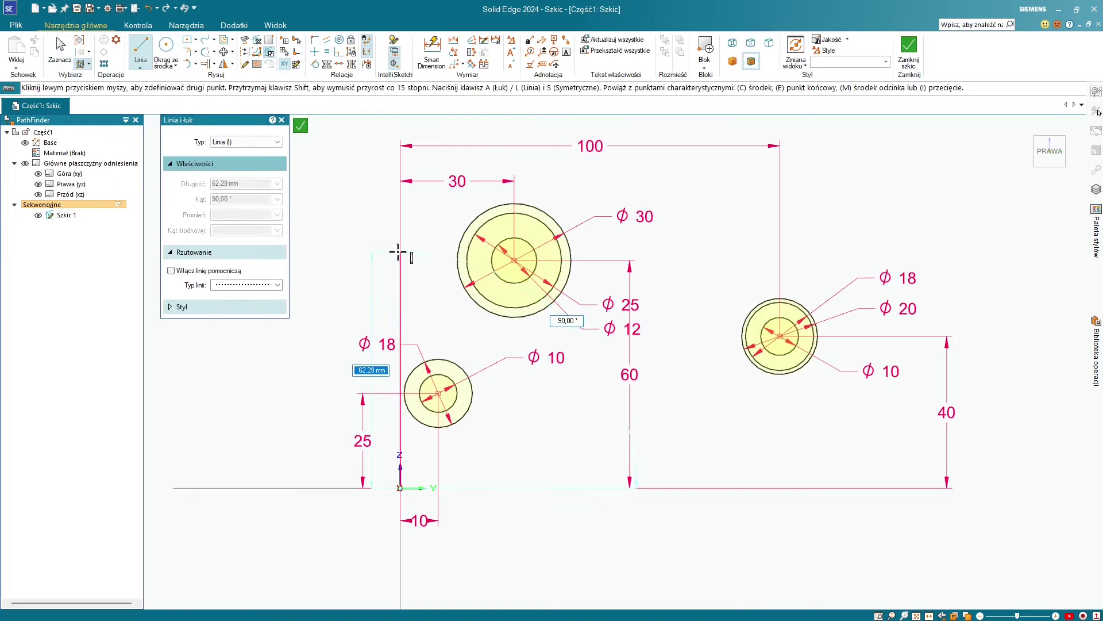
key(alt+Tab)
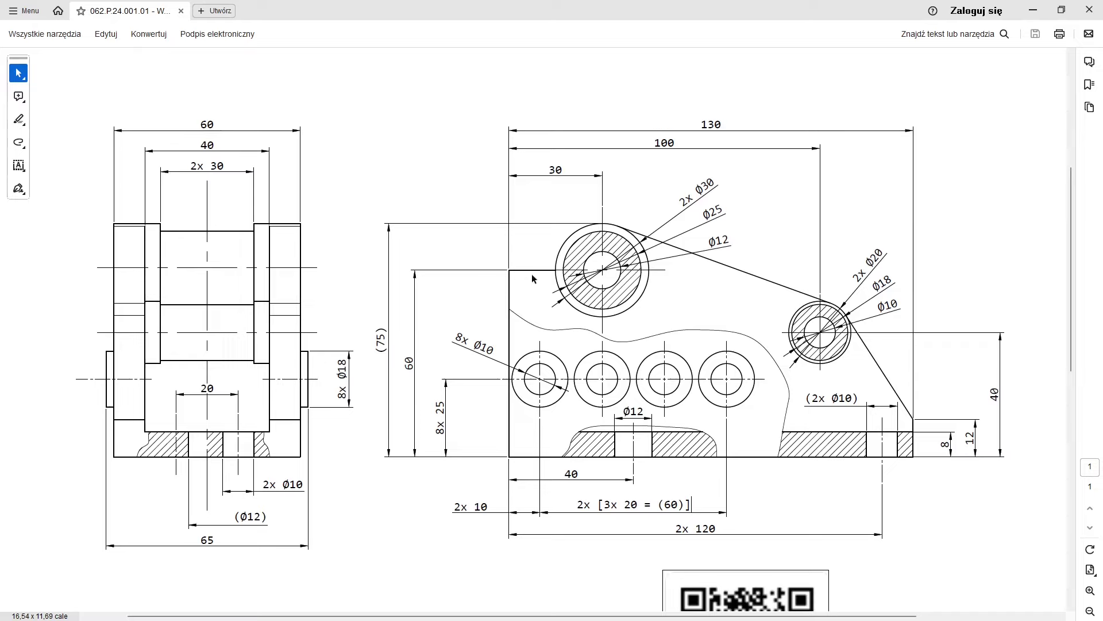
key(alt+Tab)
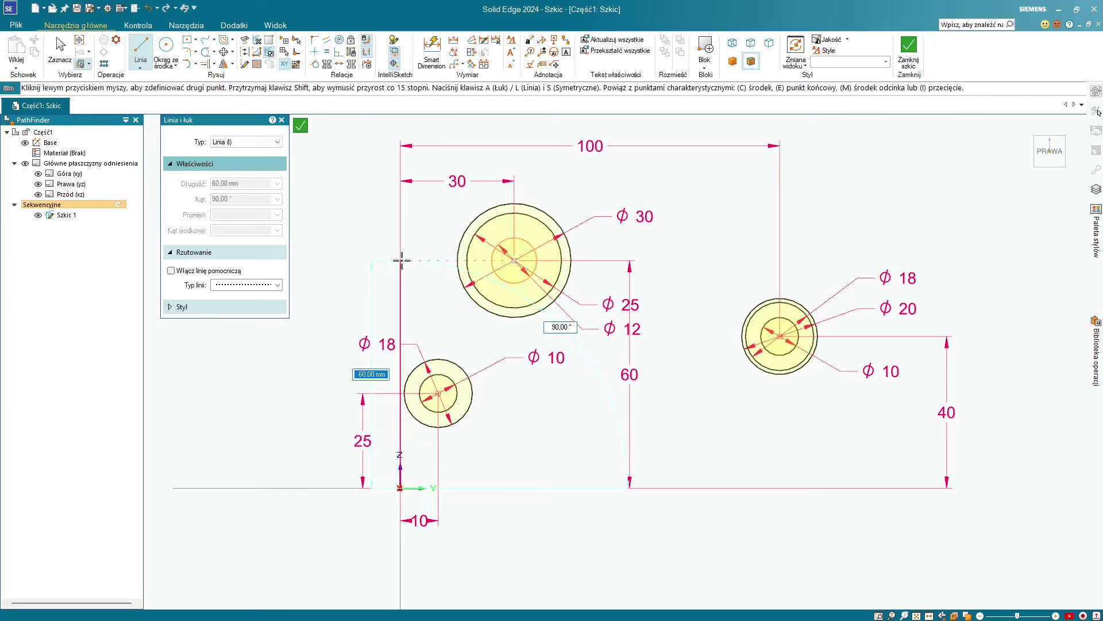
click(402, 260)
click(457, 261)
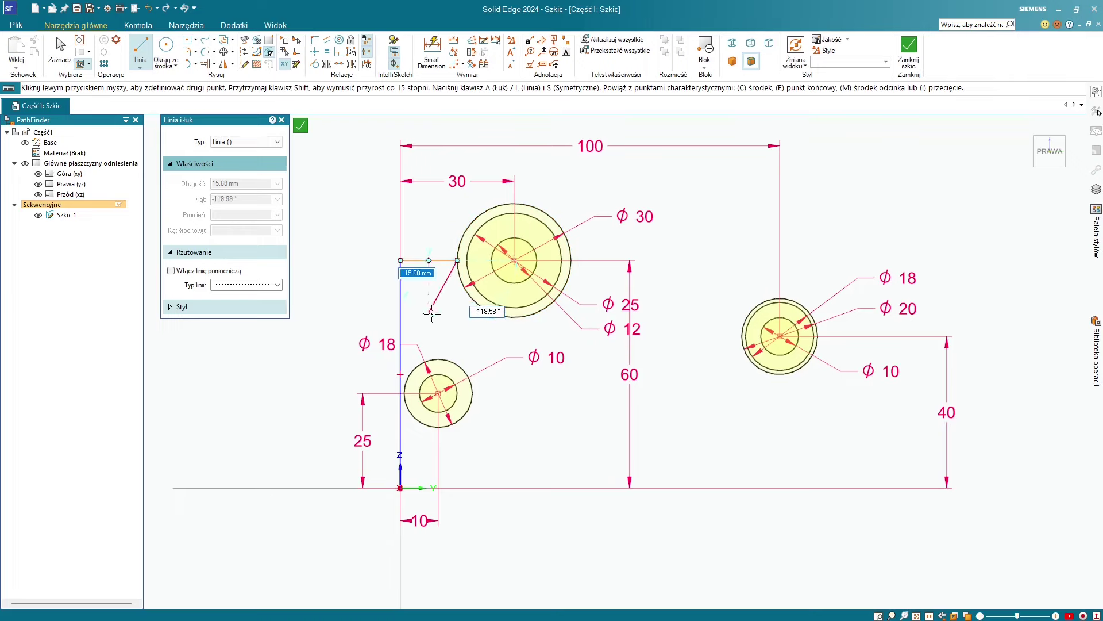
key(Escape)
Reposition the horizontal line segment along the vertical line.
click(436, 261)
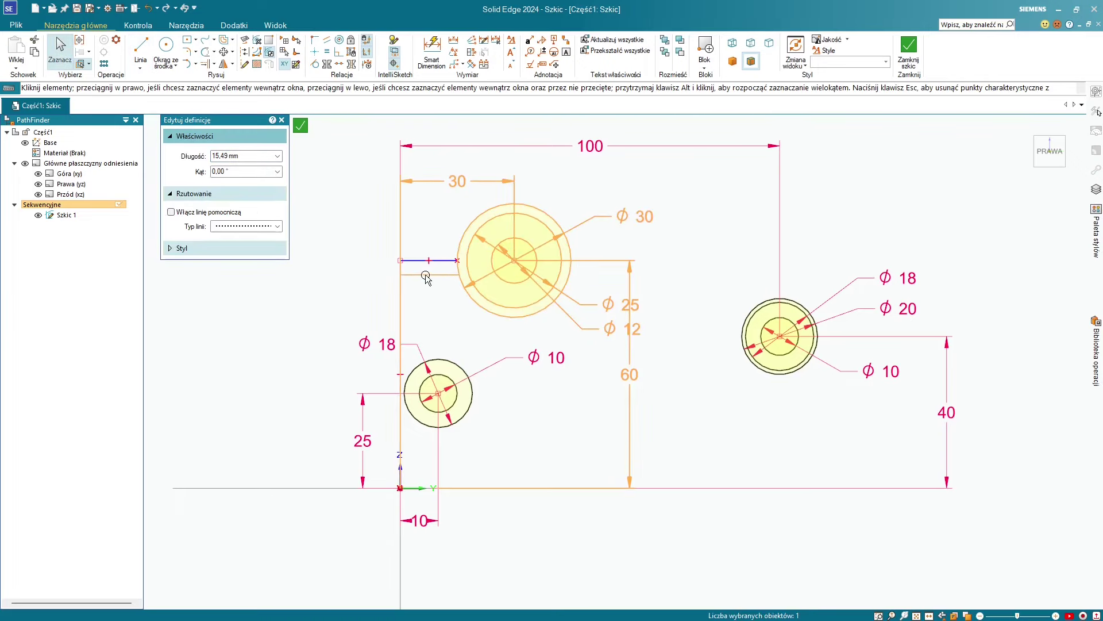
drag(428, 261, 431, 299)
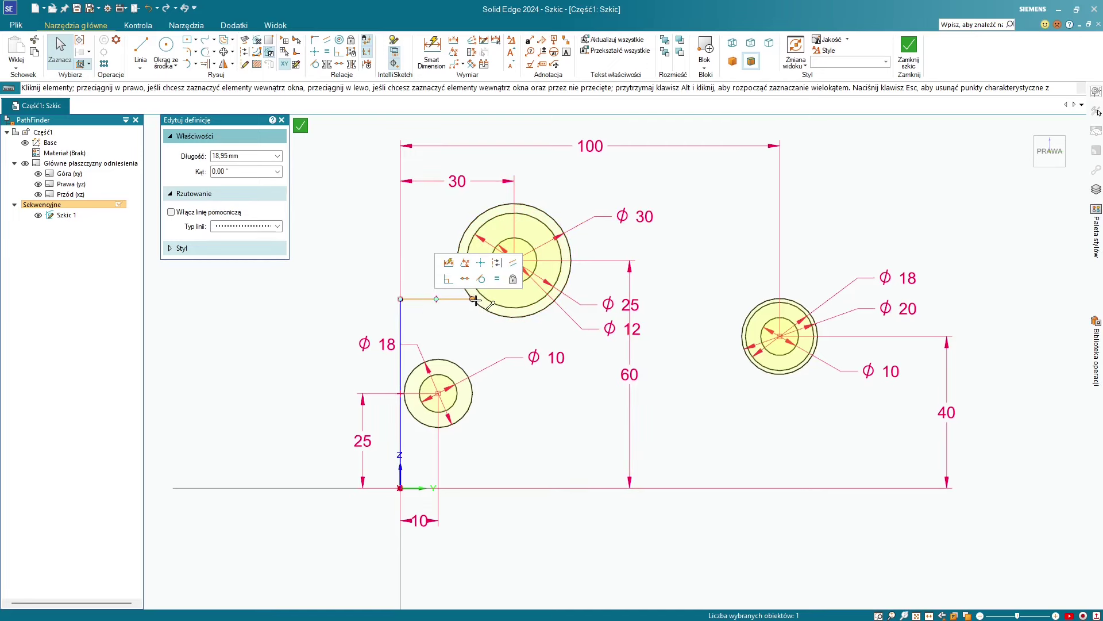
key(Escape)
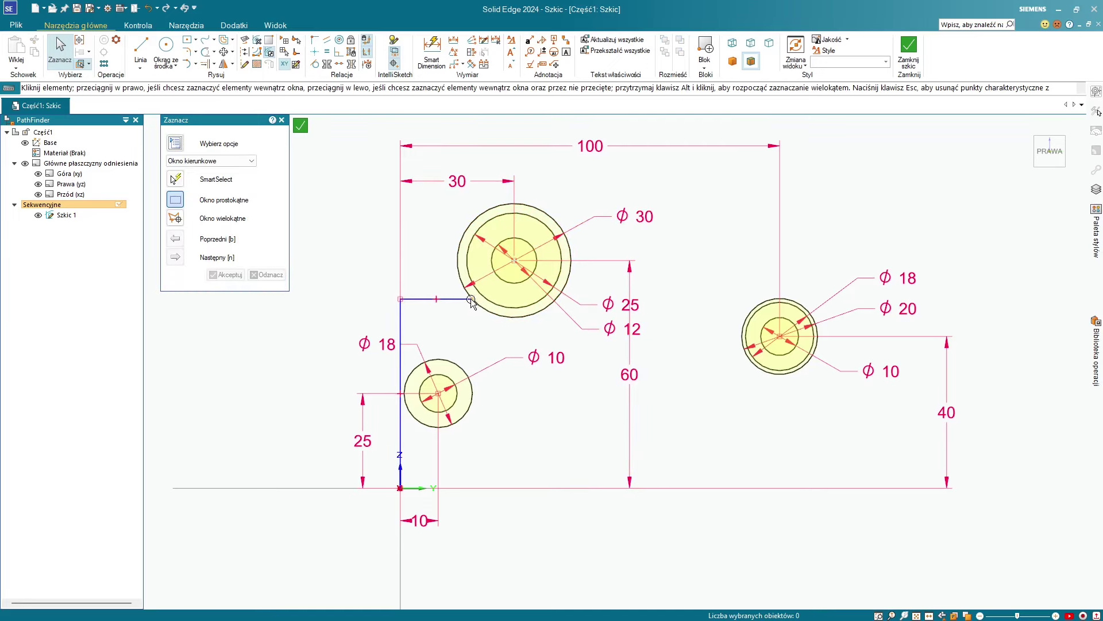
key(Escape)
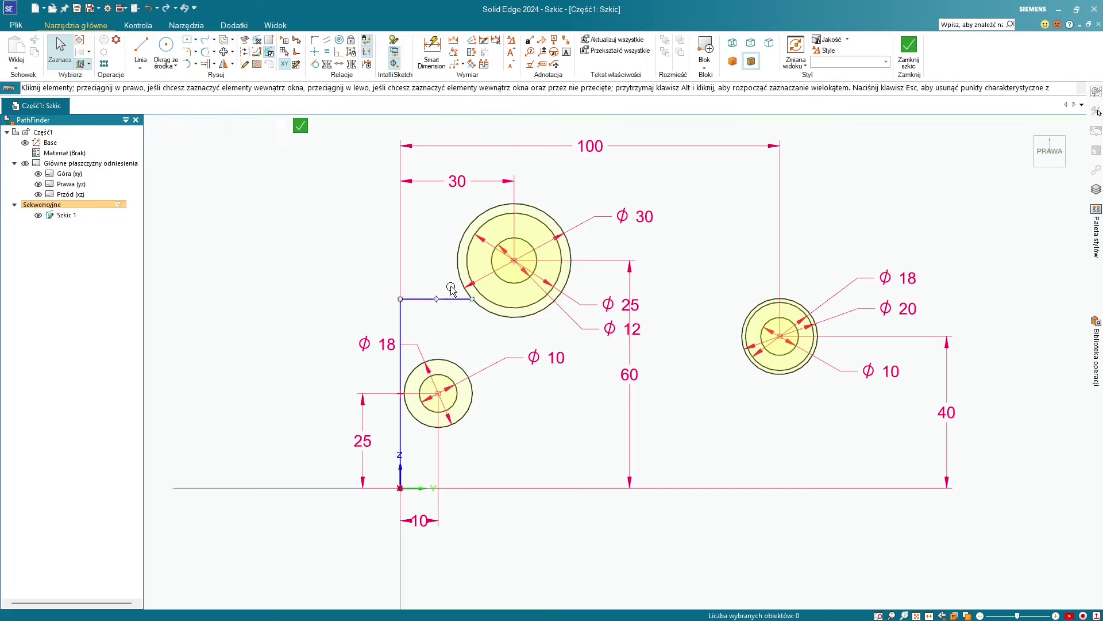
mouse_move(452, 290)
mouse_down()
mouse_move(442, 235)
mouse_move(413, 284)
mouse_up()
Horizontally align the horizontal line's endpoint with the Ø30 circle's centre.
key(Escape)
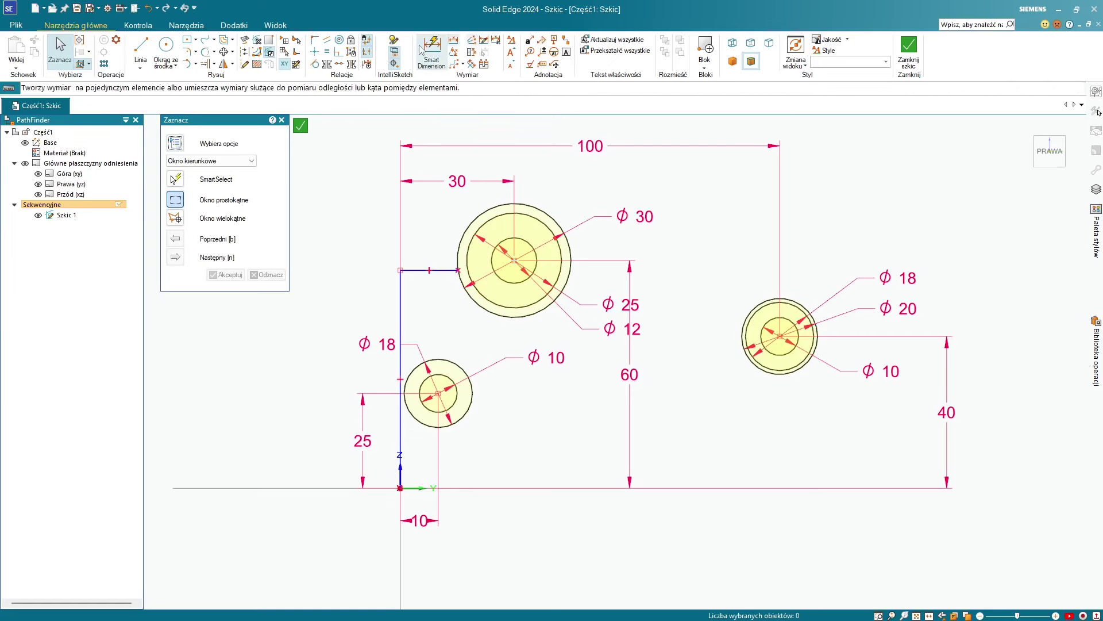
click(314, 40)
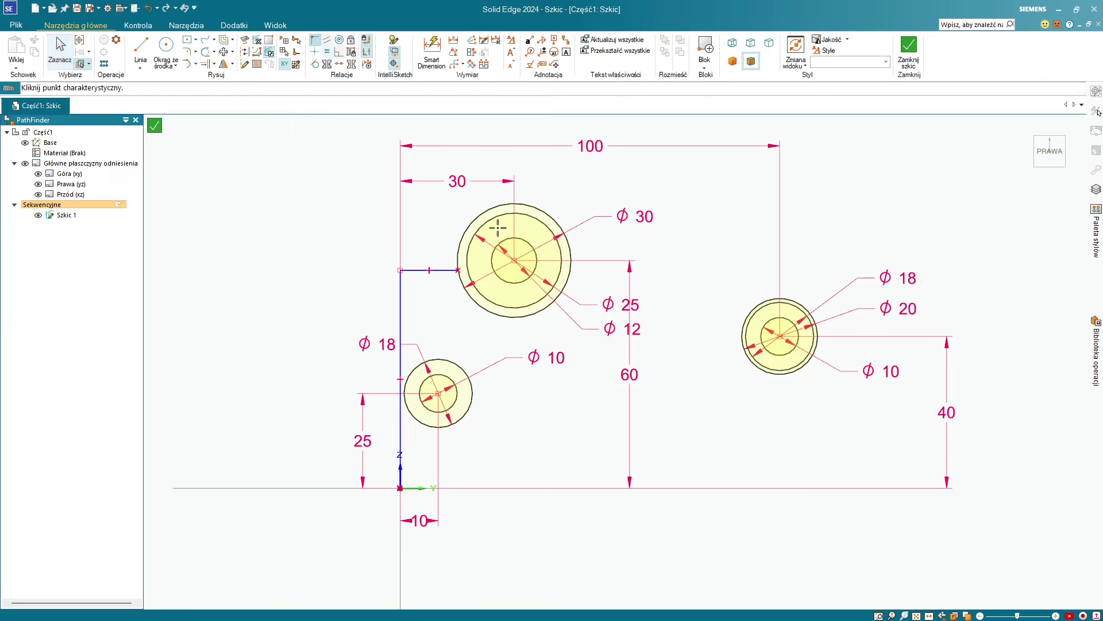
click(516, 262)
click(438, 269)
key(Escape)
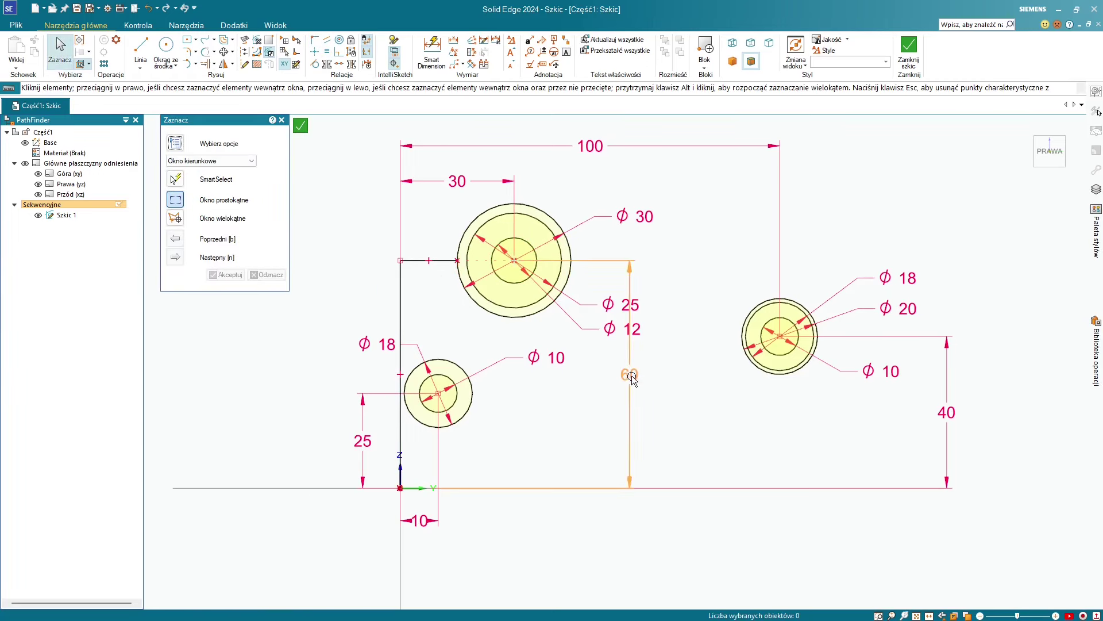
Move the 60 height dimension to the left side of the sketch.
click(423, 359)
drag(424, 358, 315, 374)
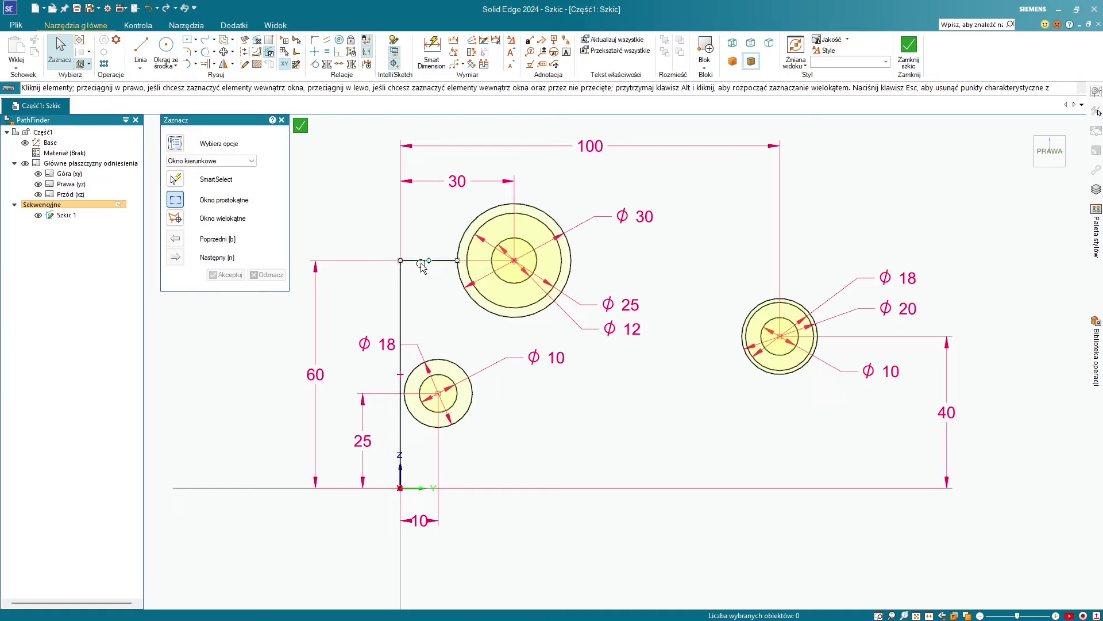
key(alt+Tab)
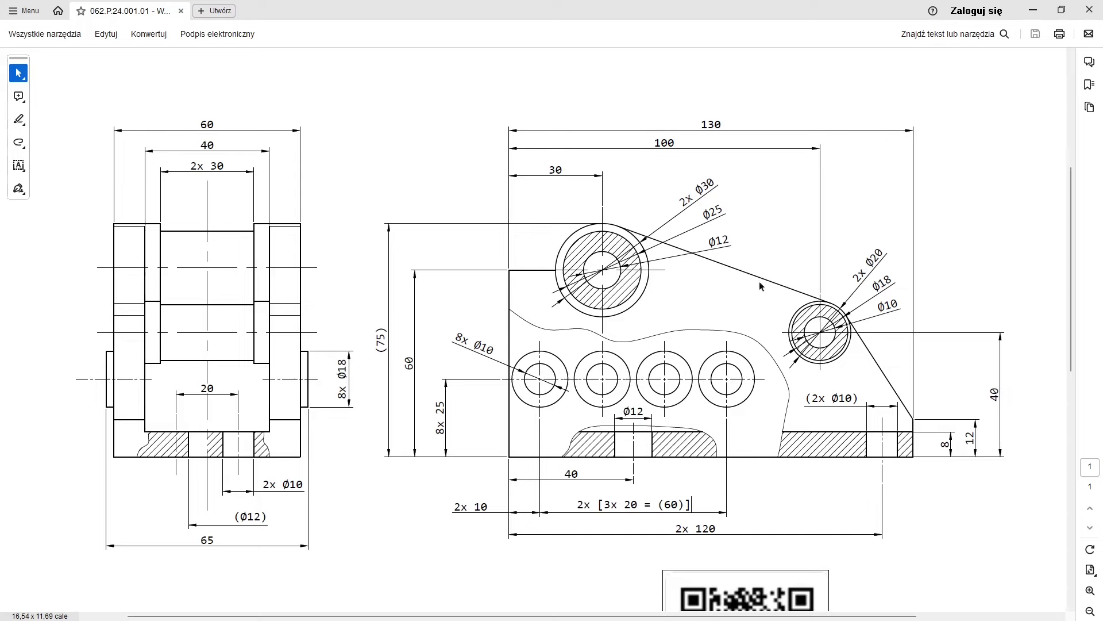
key(alt+Tab)
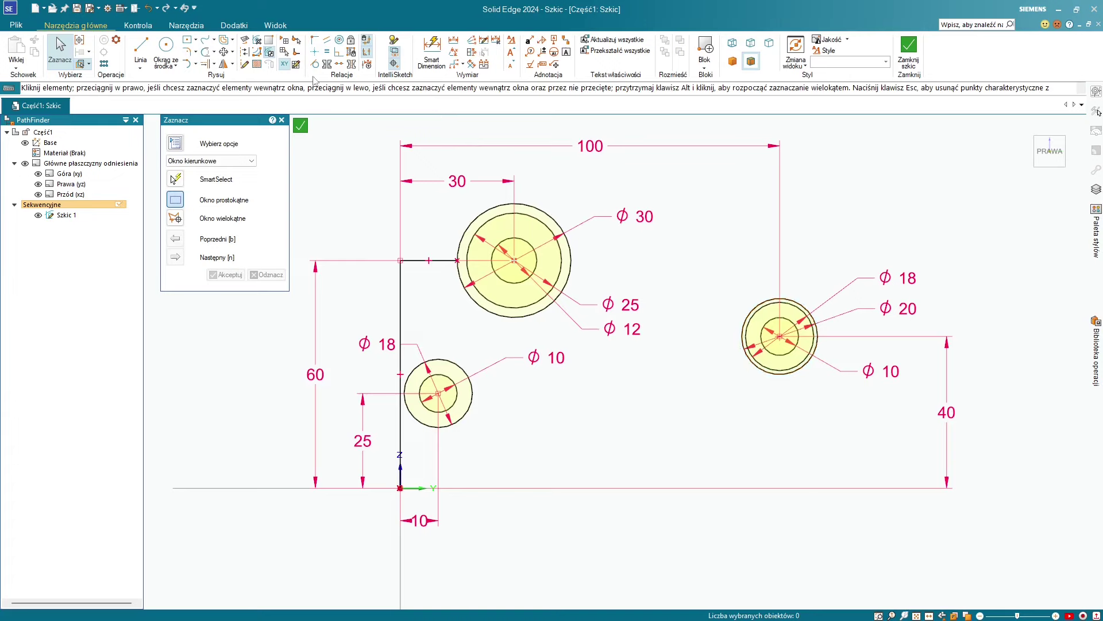
Draw a sloped line from above the Ø30 circle to above the right circle.
key(l)
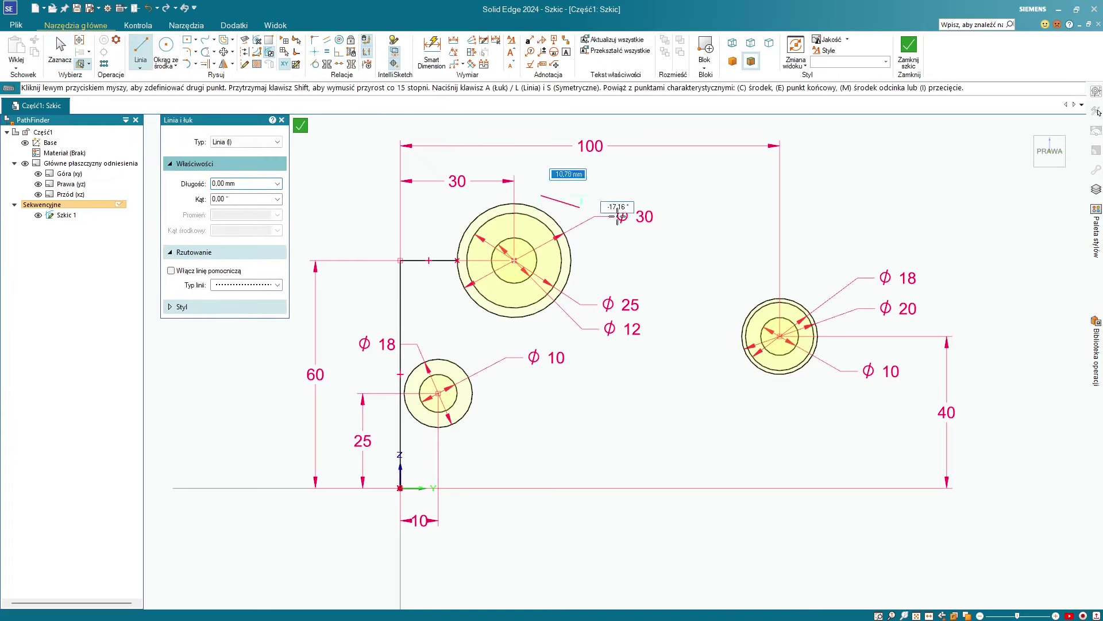
click(540, 196)
click(802, 294)
key(Escape)
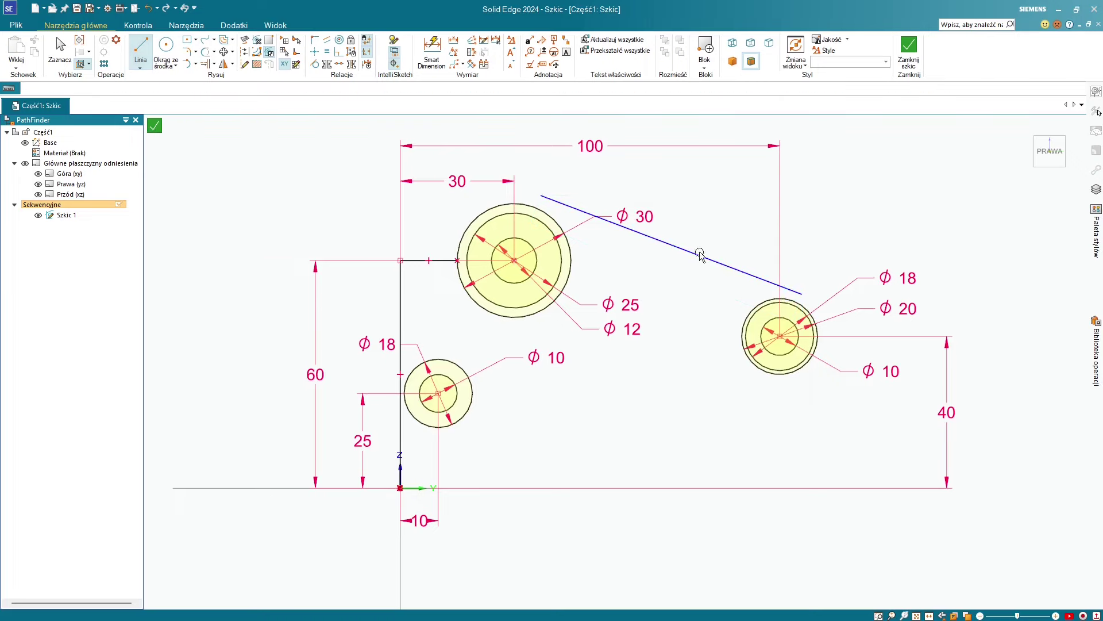
scroll(586, 208, up, 1)
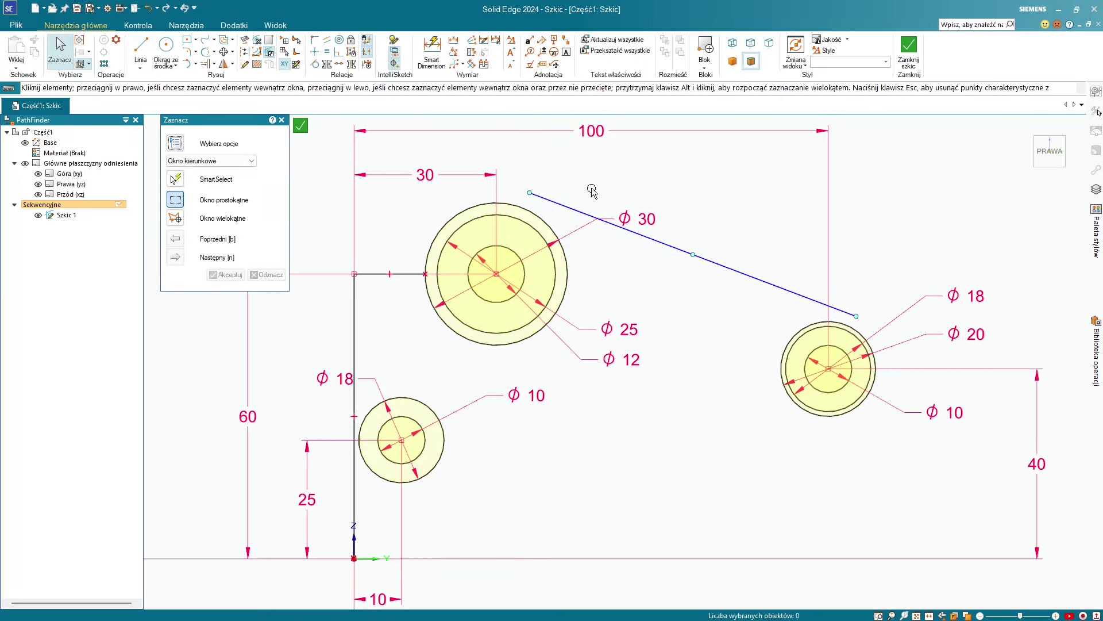
Make the line tangent to the Ø30 circle and connect it tangent to the right Ø20 circle.
click(315, 39)
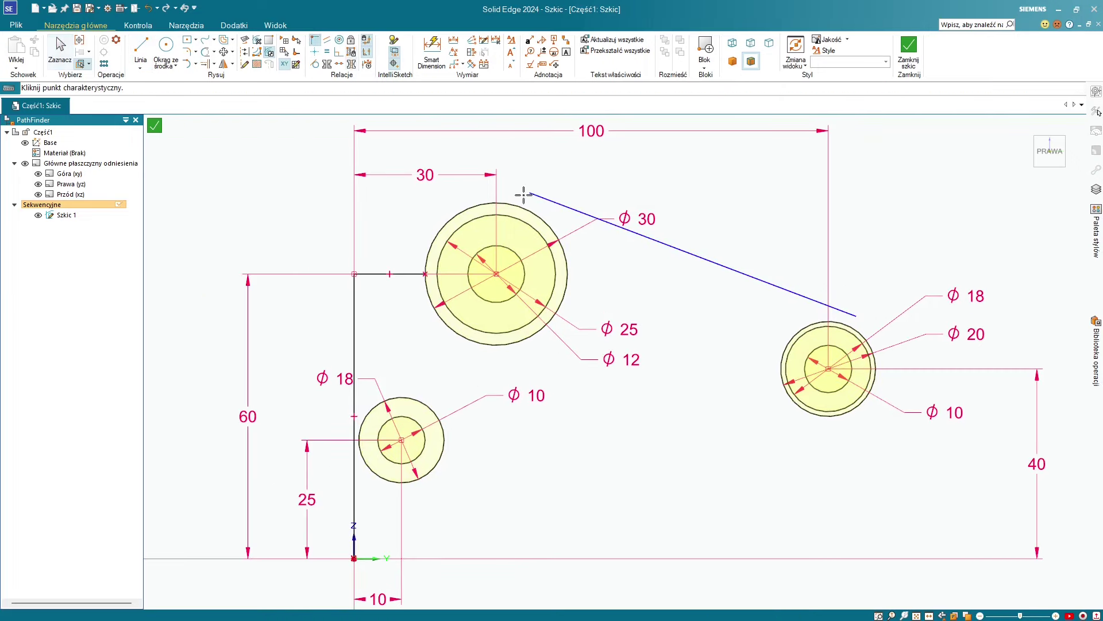
click(315, 63)
click(546, 214)
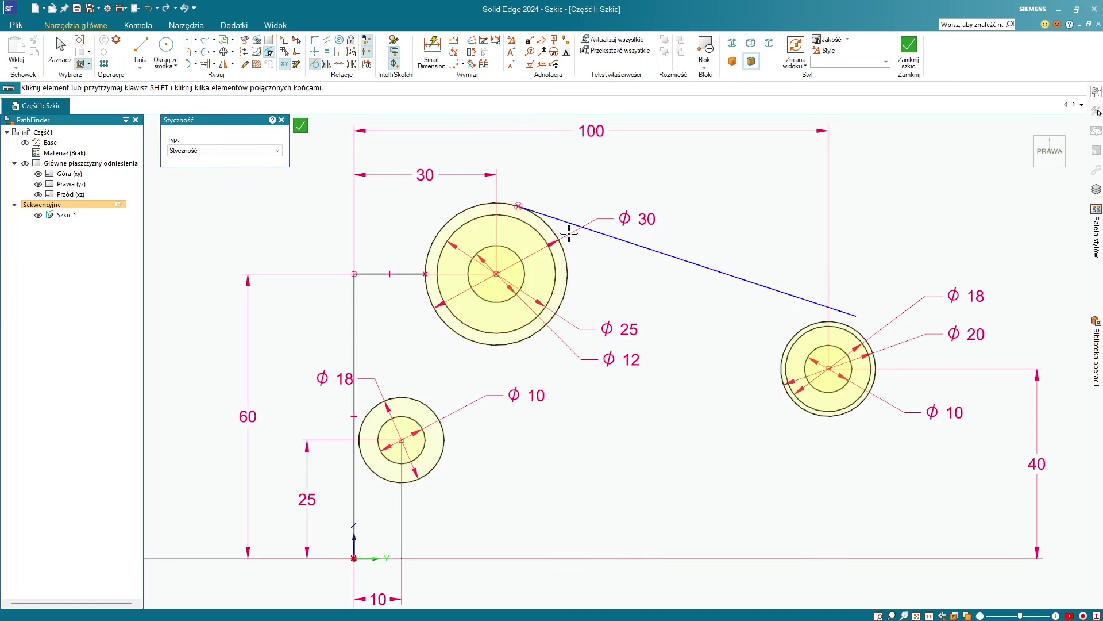
click(315, 40)
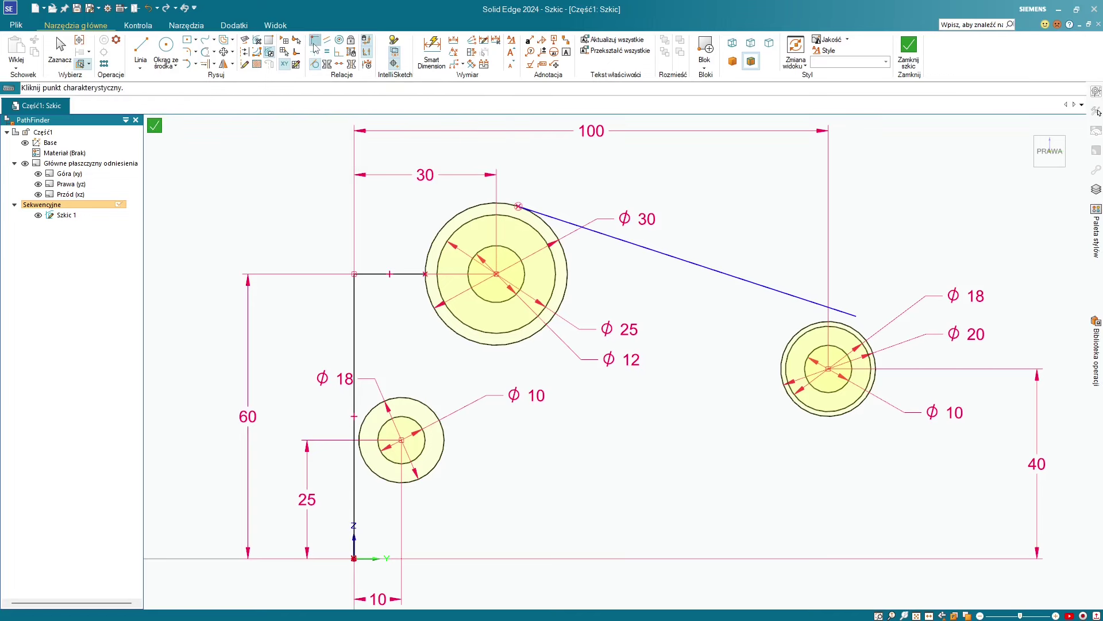
click(858, 315)
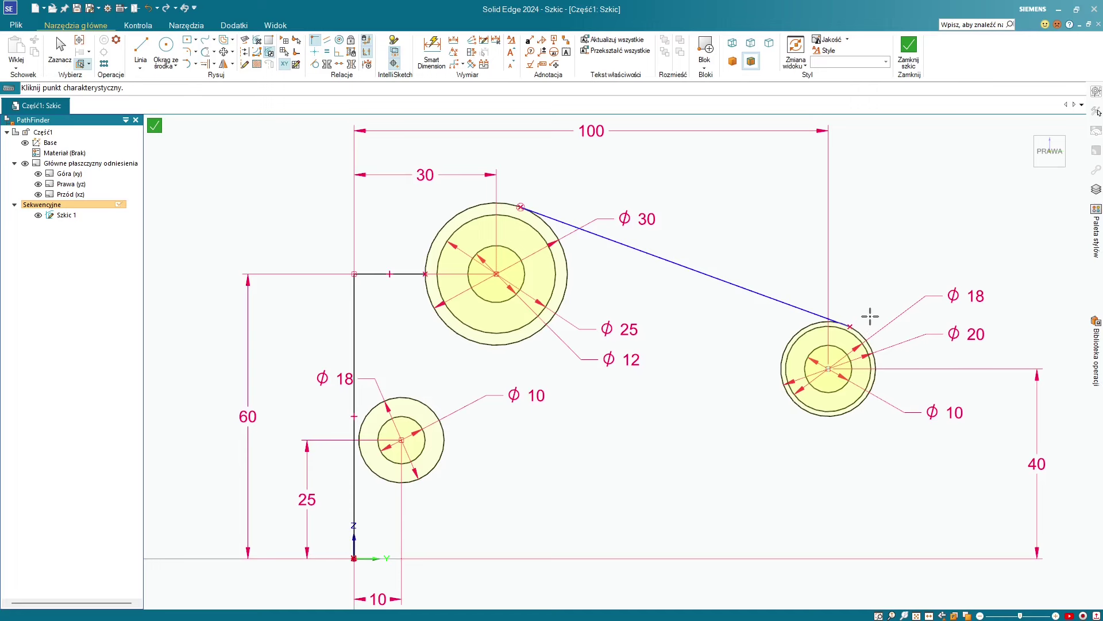
key(Escape)
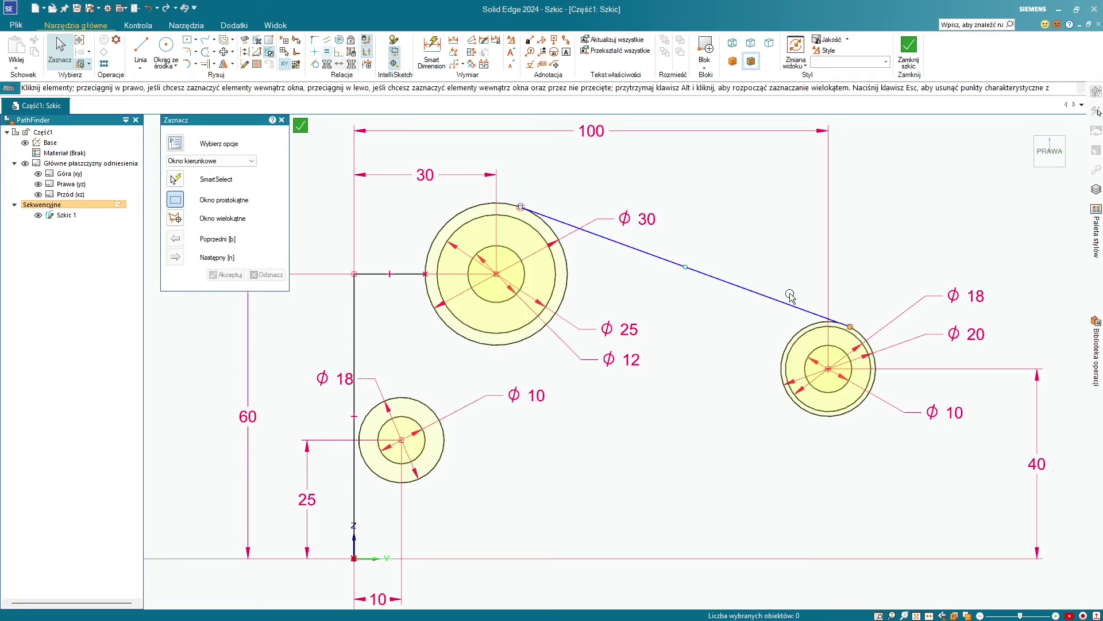
click(315, 64)
click(813, 312)
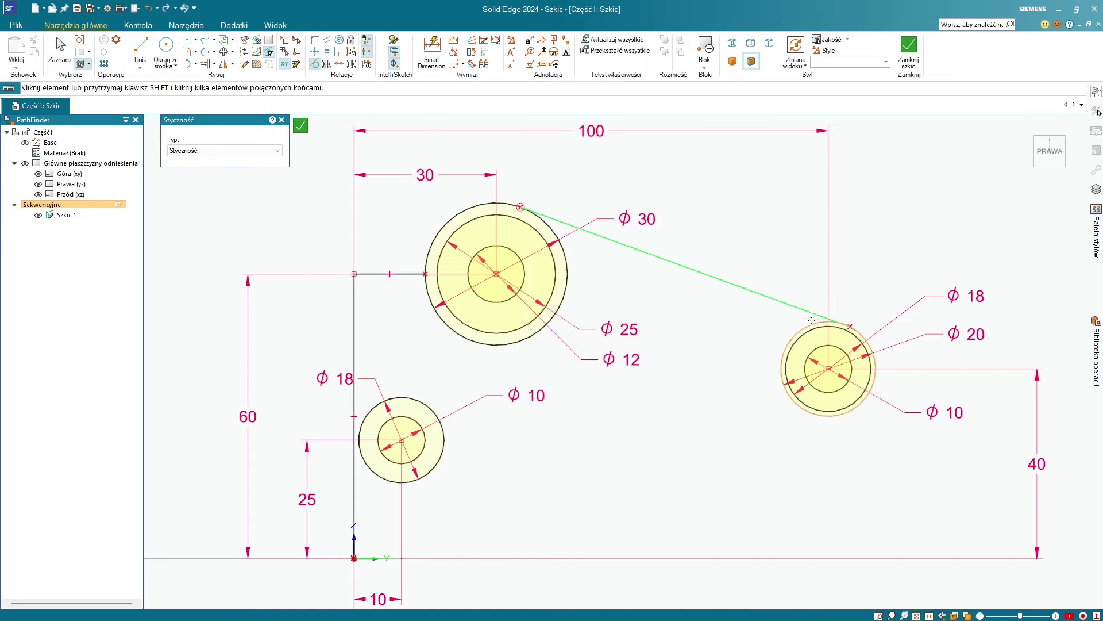
key(Escape)
scroll(674, 292, down, 1)
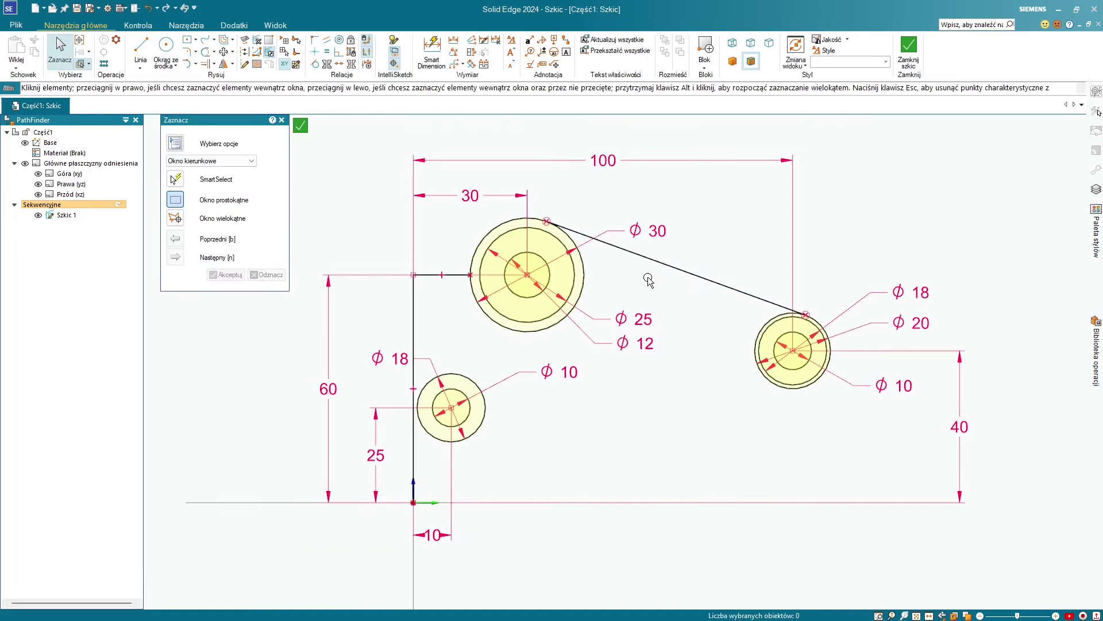
scroll(823, 352, up, 1)
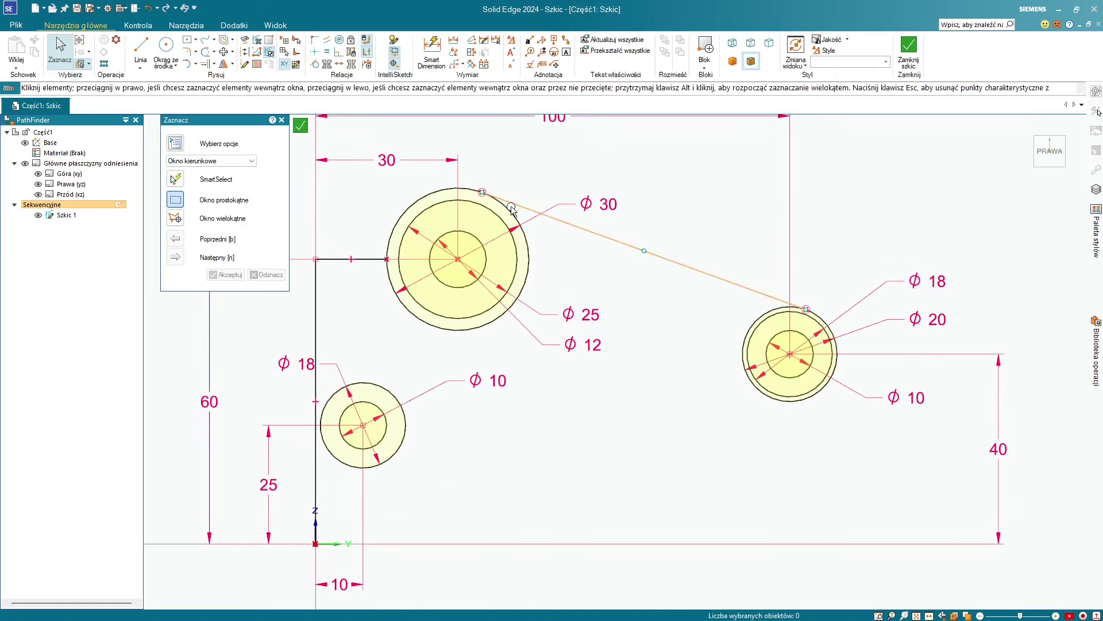
scroll(609, 280, down, 1)
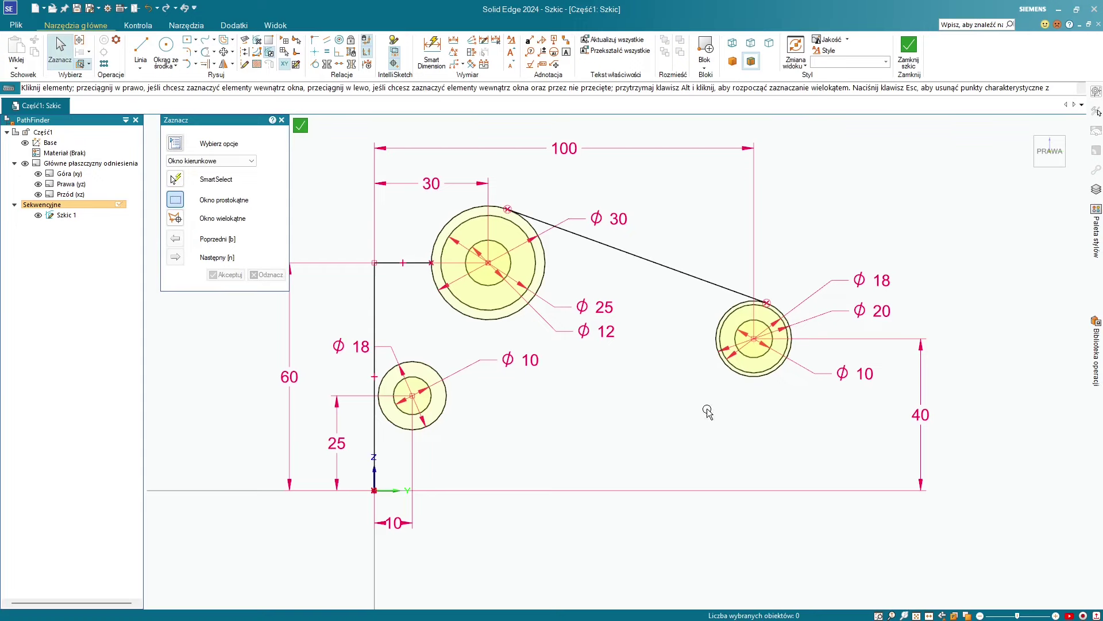
key(alt+Tab)
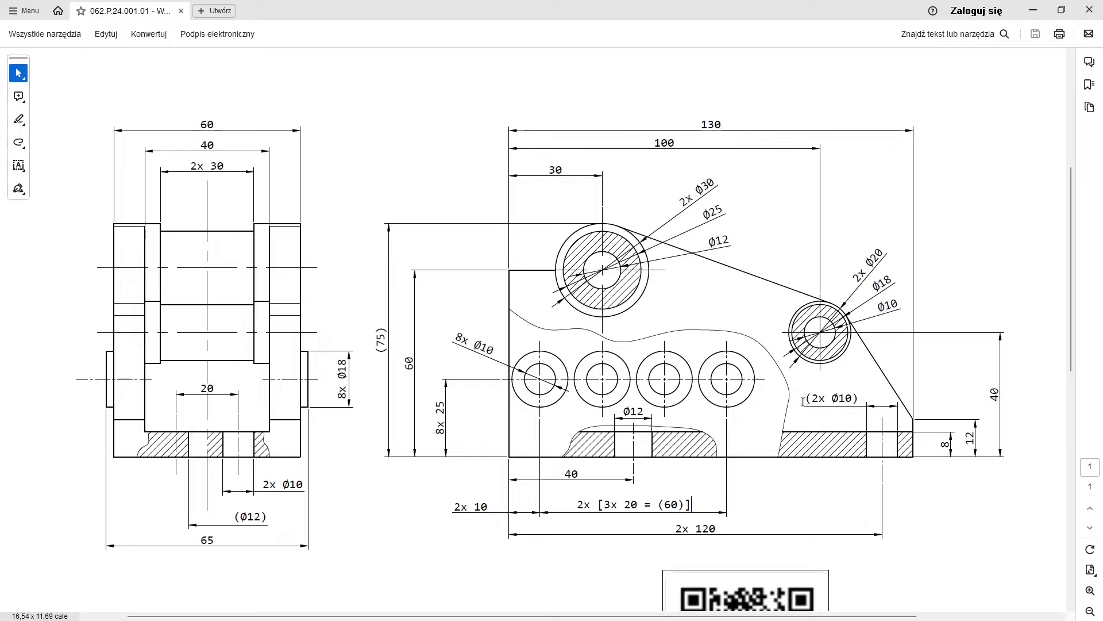
key(alt+Tab)
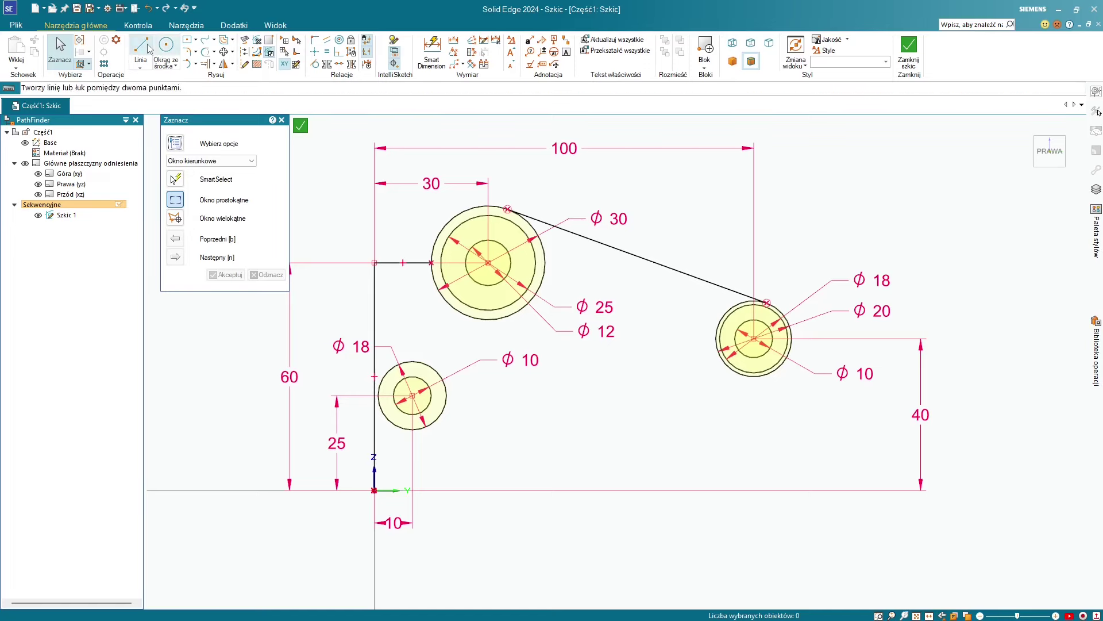
Draw the bottom edge from the origin, a short vertical edge, and a slanted edge to the right Ø20 circle.
click(141, 47)
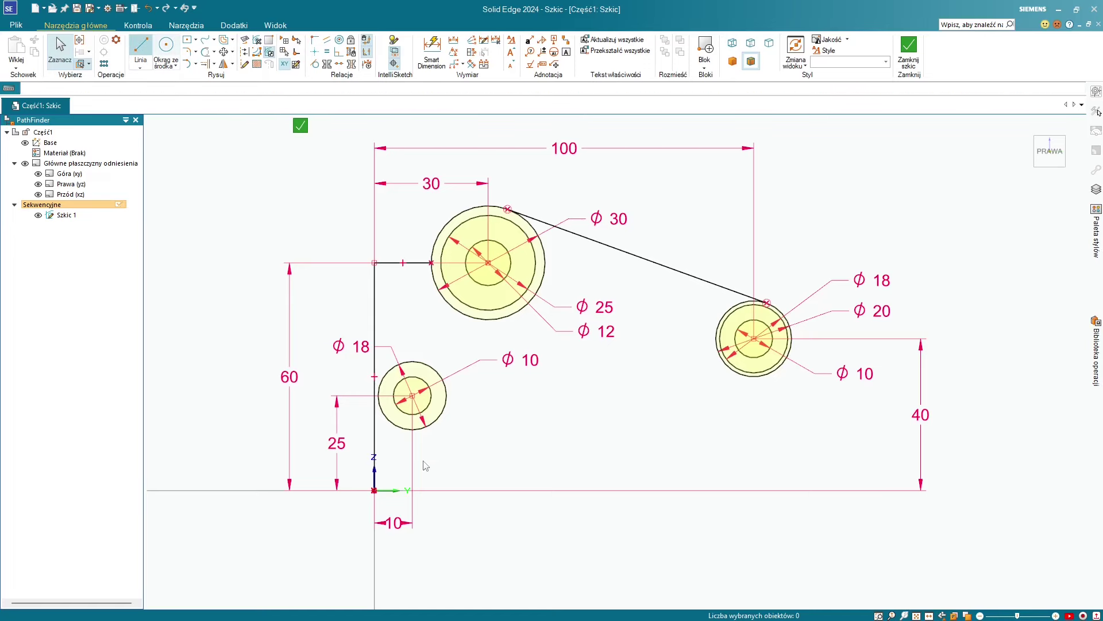
click(374, 491)
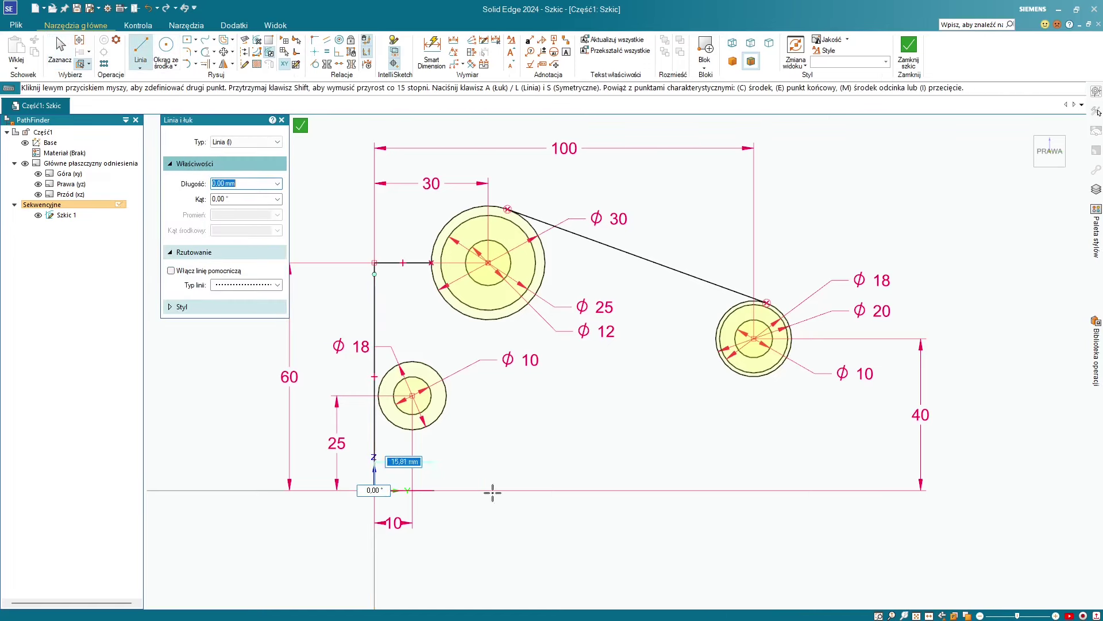
click(853, 490)
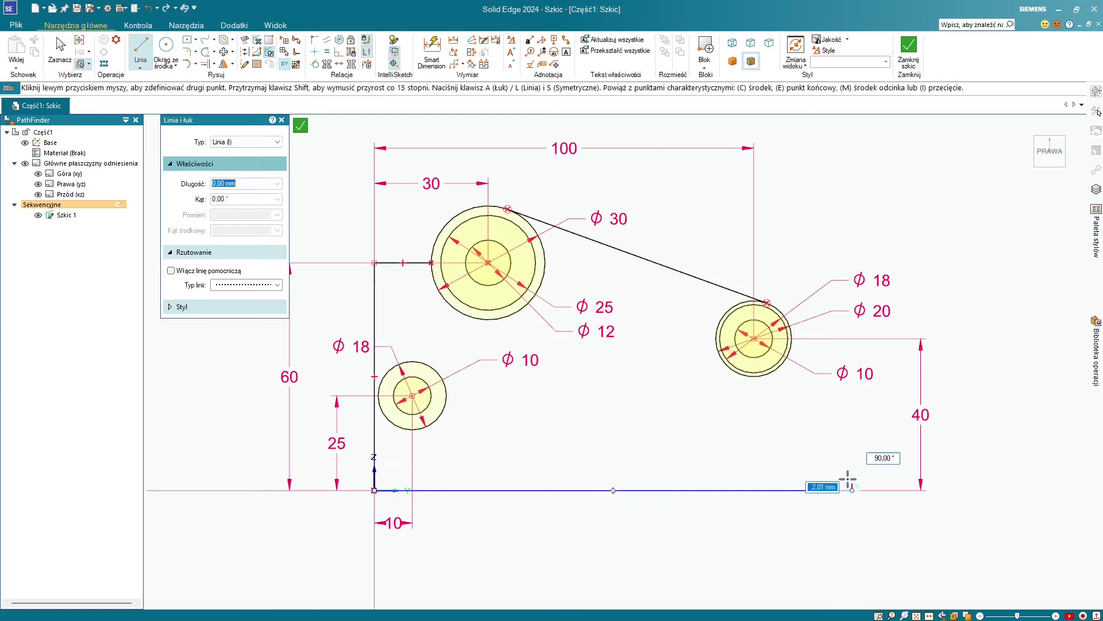
click(852, 437)
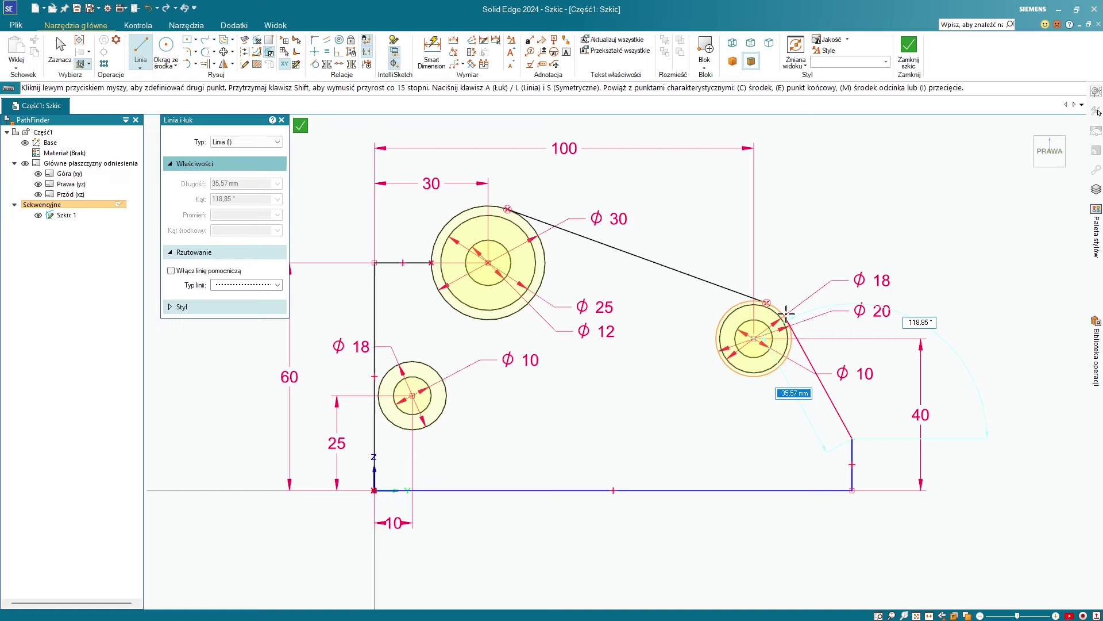
click(788, 322)
key(Escape)
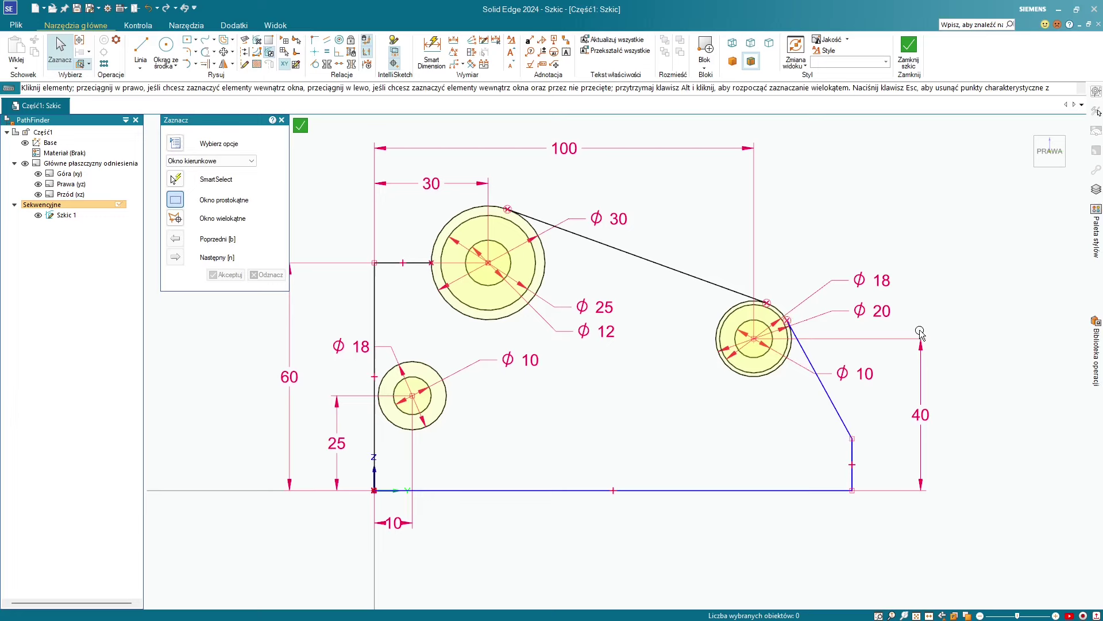
key(alt+Tab)
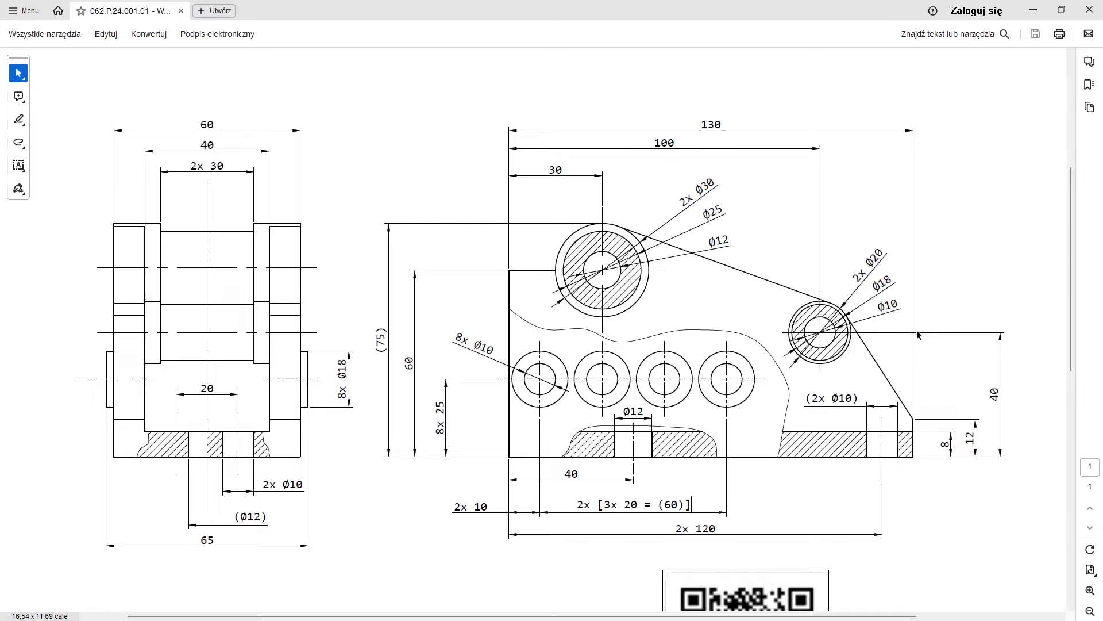
key(alt+Tab)
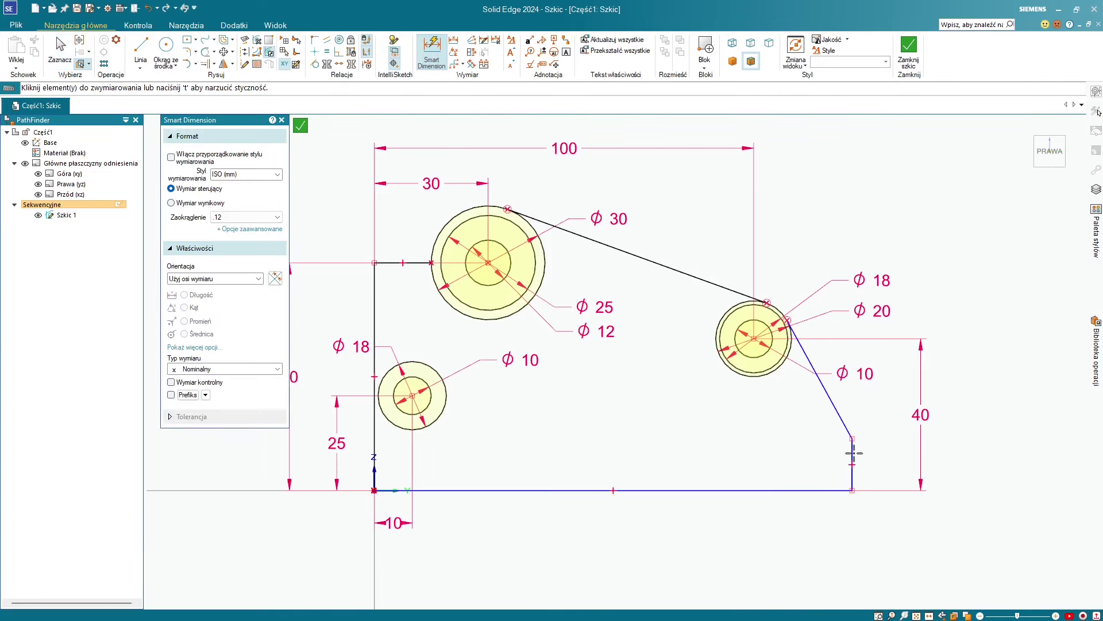
Dimension the short right vertical edge to 12.
click(852, 454)
click(935, 467)
text(12)
key(Return)
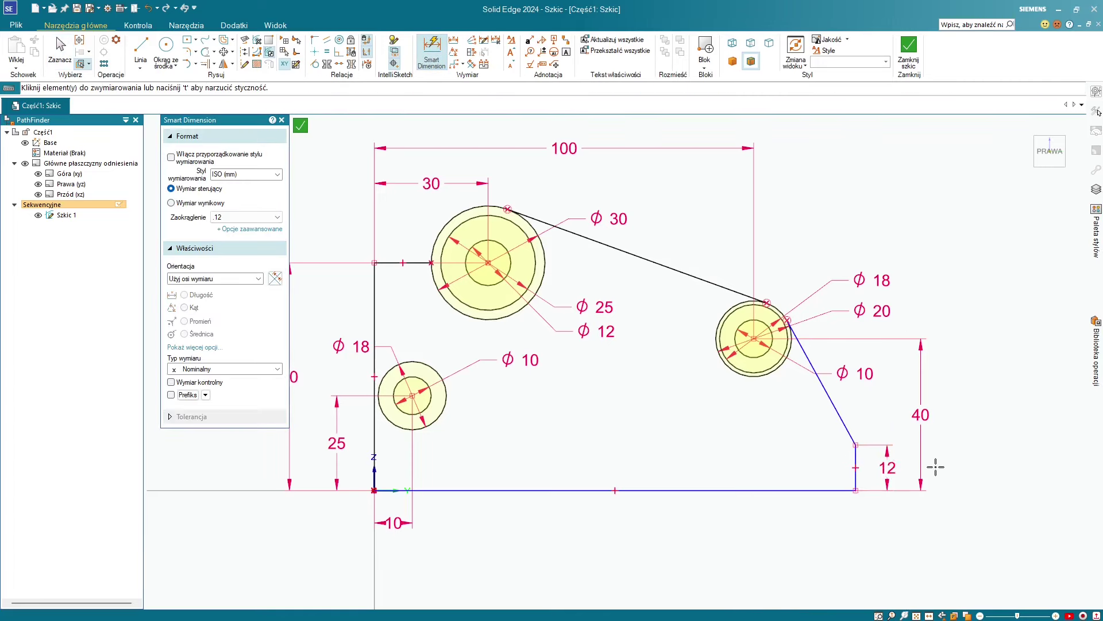
key(alt+Tab)
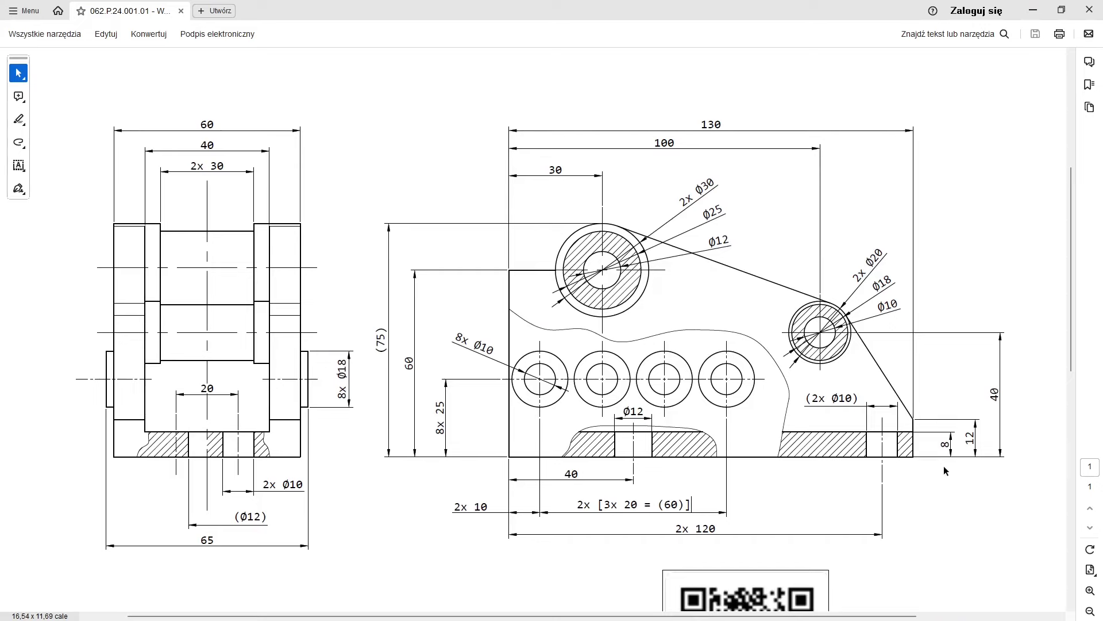
key(alt+Tab)
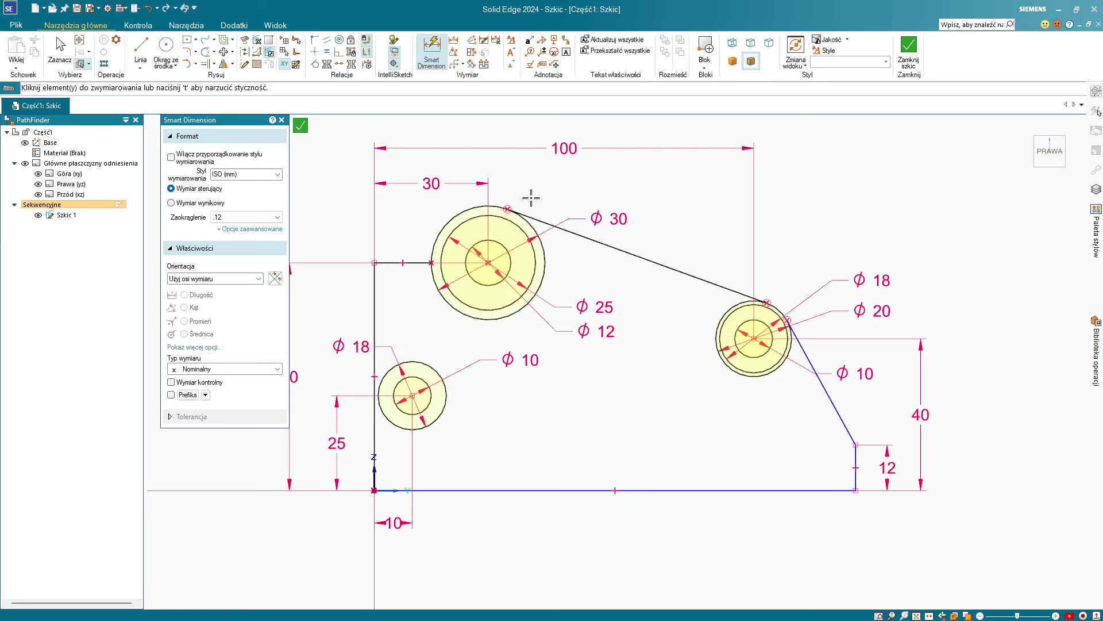
Dimension the bottom edge to an overall length of 130.
click(718, 490)
click(710, 551)
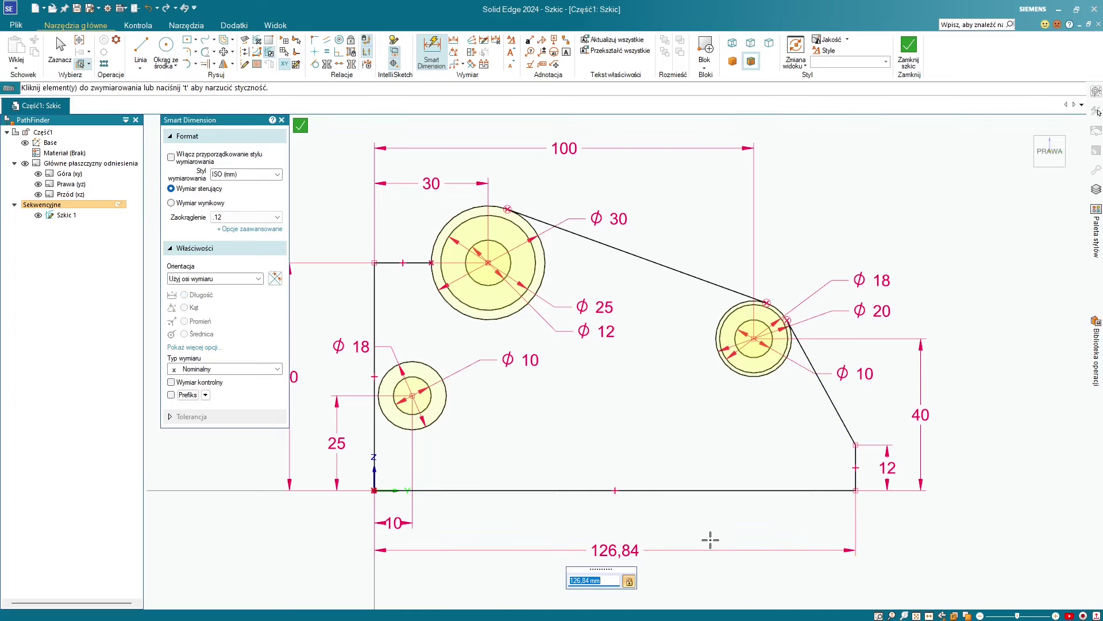
text(130)
key(Return)
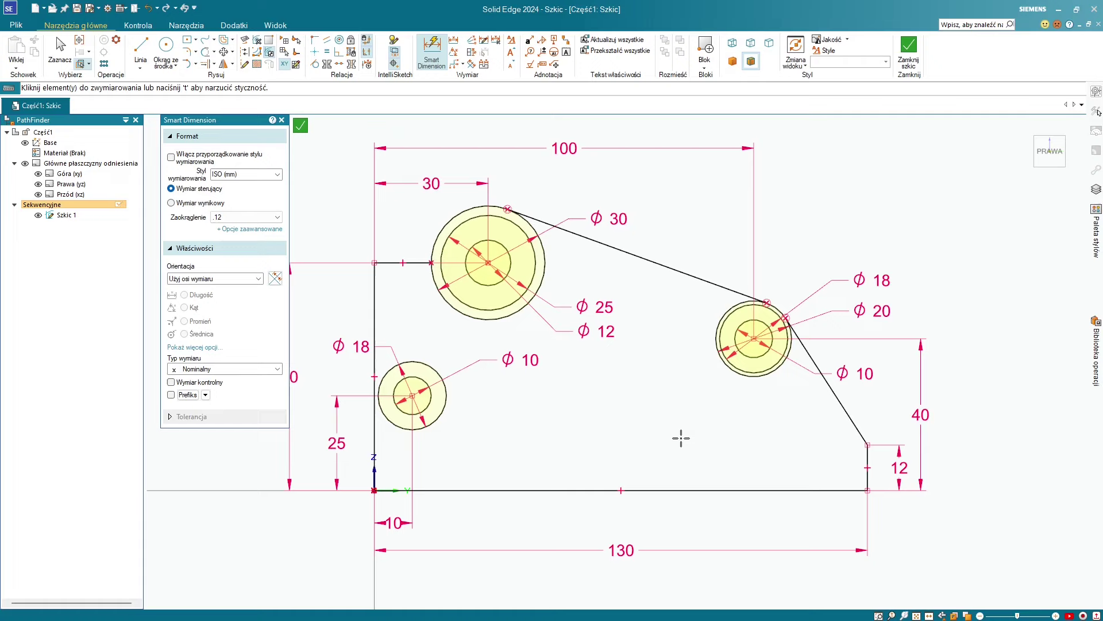
key(alt+Tab)
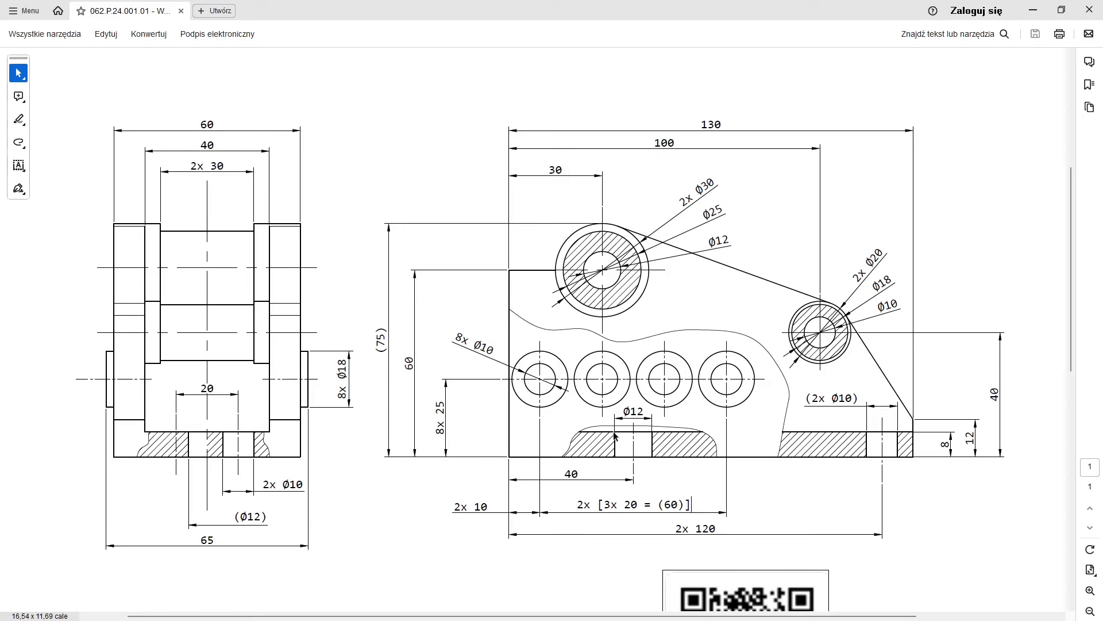
key(alt+Tab)
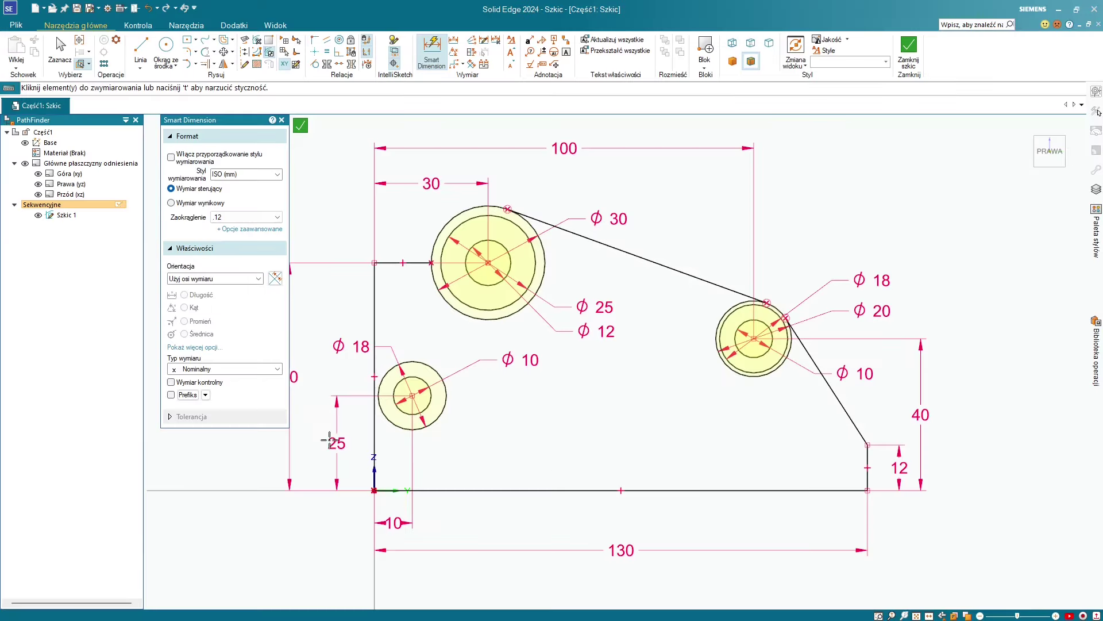
Draw a horizontal line across the base and move the 40 and 12 dimensions further right.
key(l)
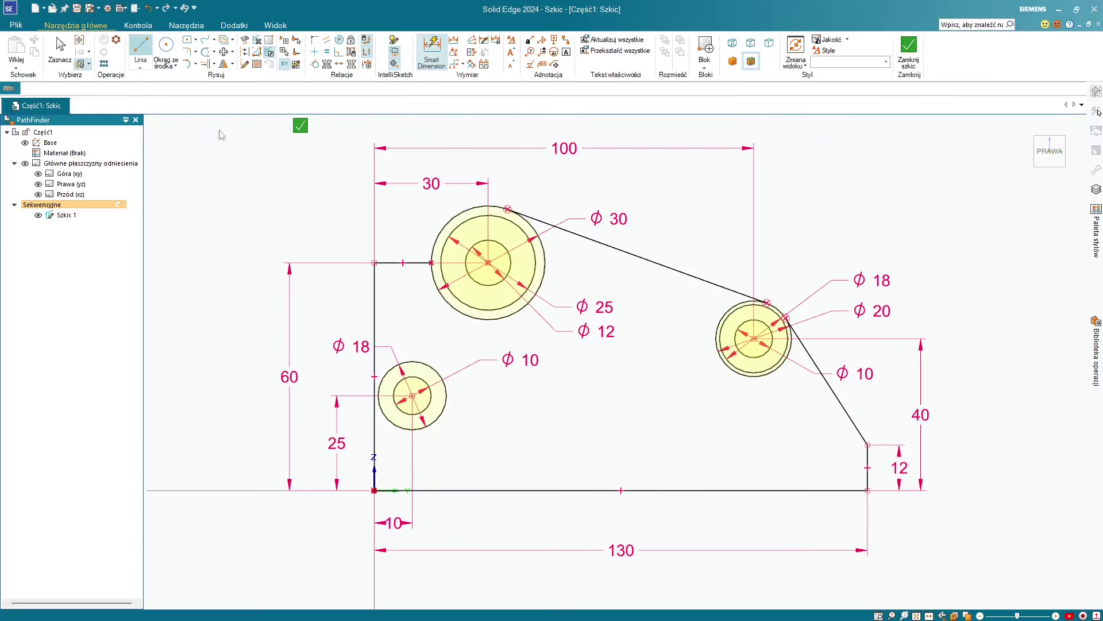
click(374, 452)
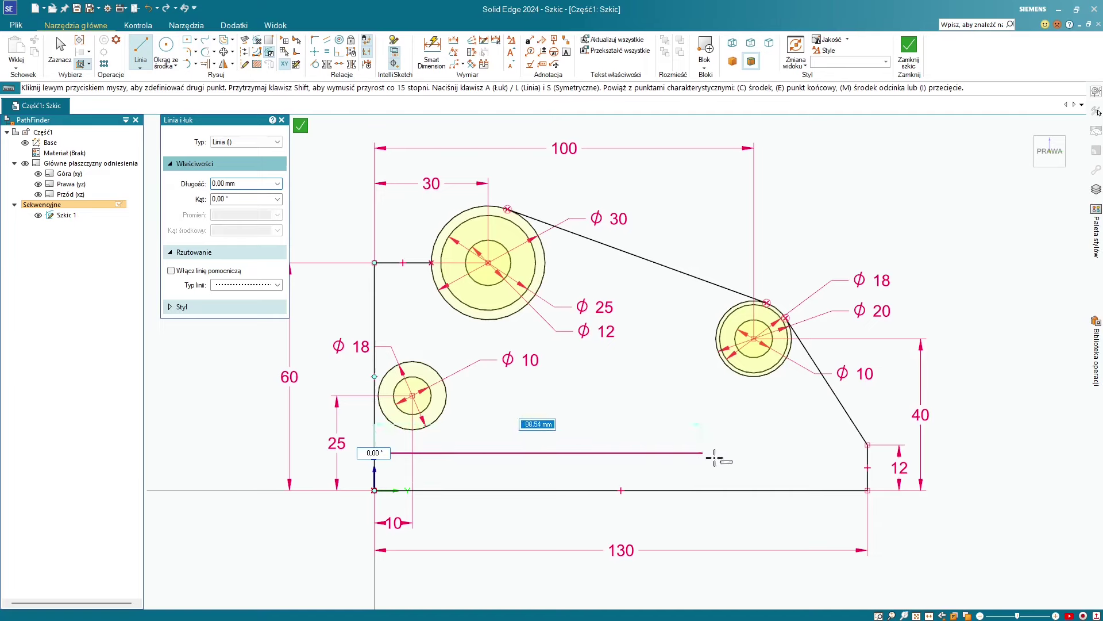
click(867, 453)
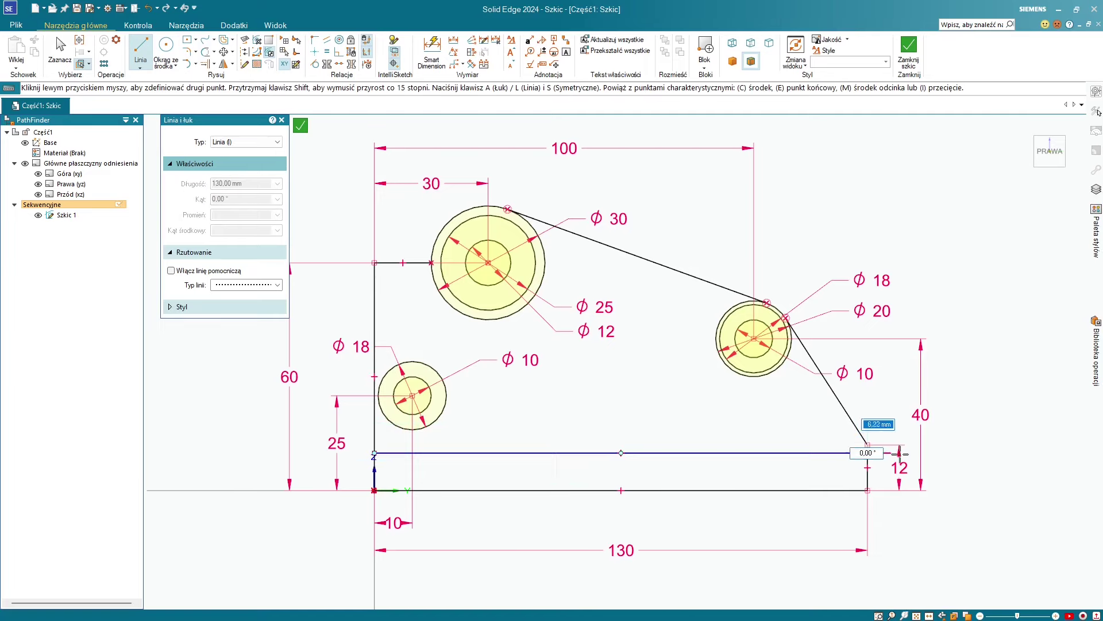
key(Escape)
click(783, 453)
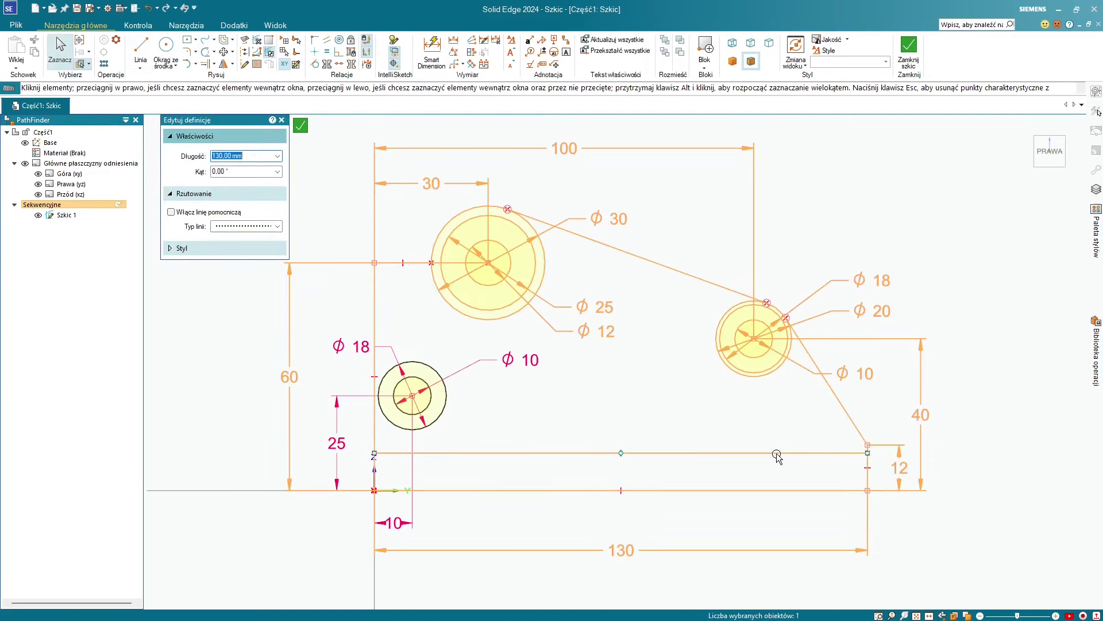
drag(747, 453, 742, 459)
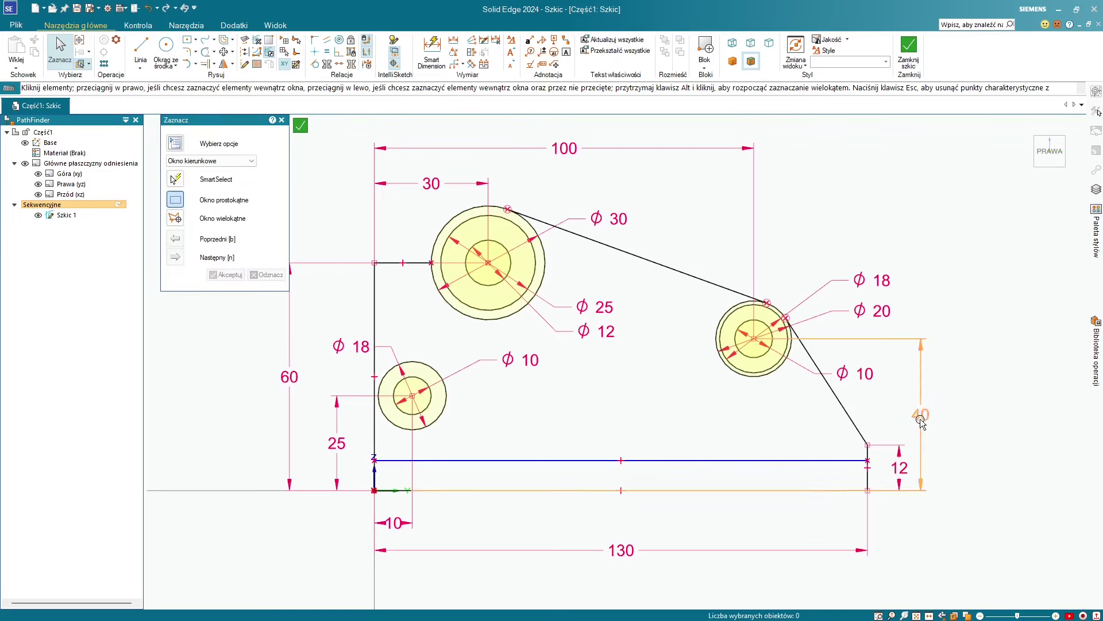
drag(921, 414, 954, 415)
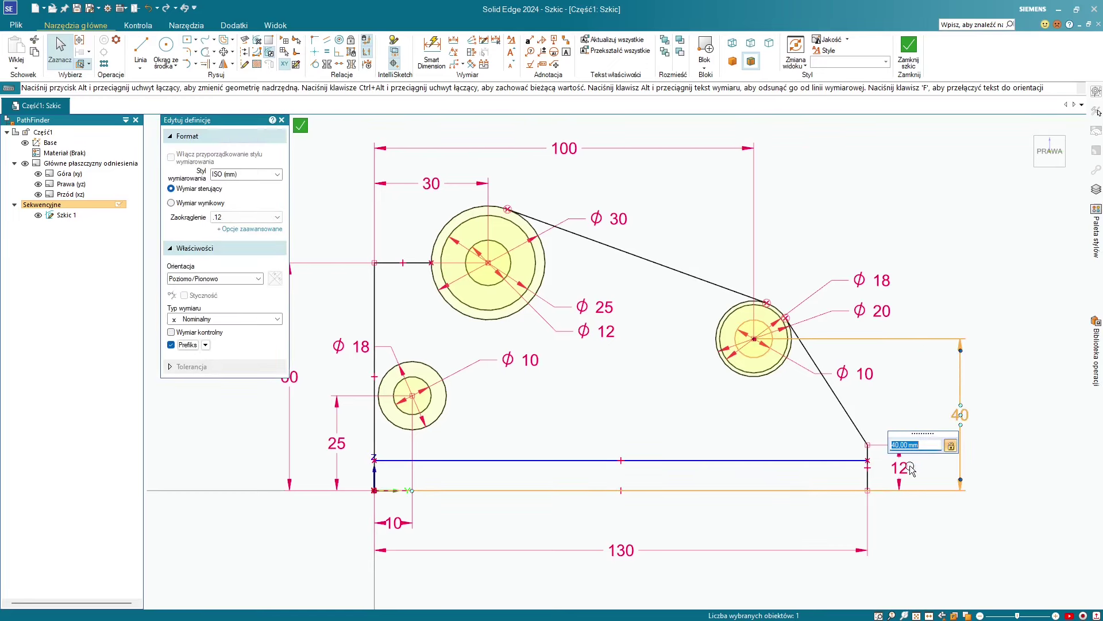
drag(900, 468, 932, 468)
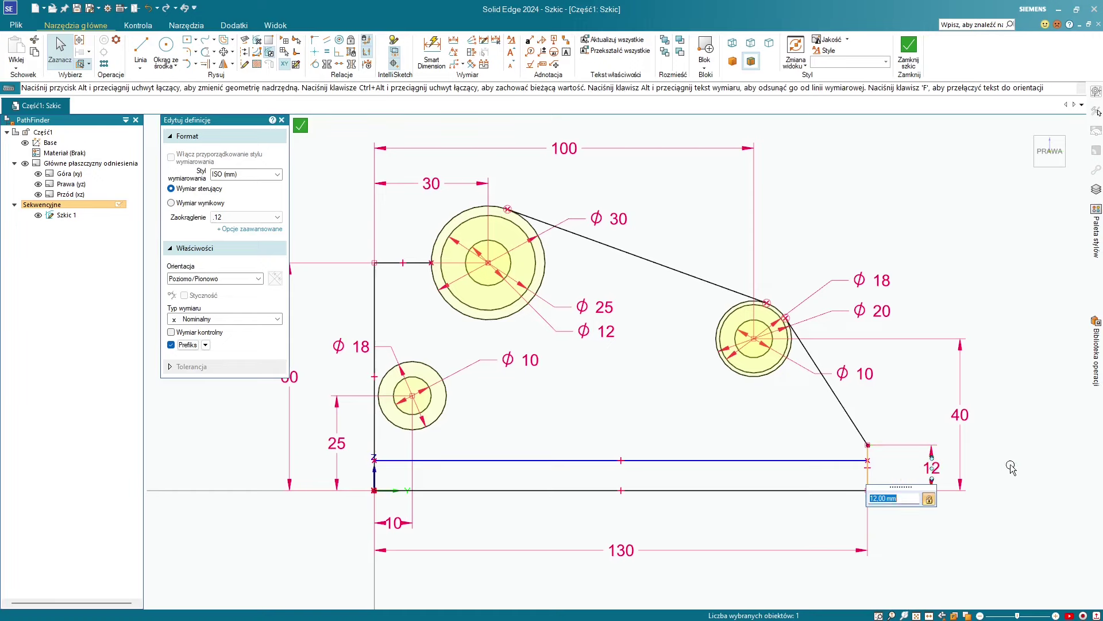
key(Escape)
Dimension the horizontal line 8 above the bottom edge.
key(d)
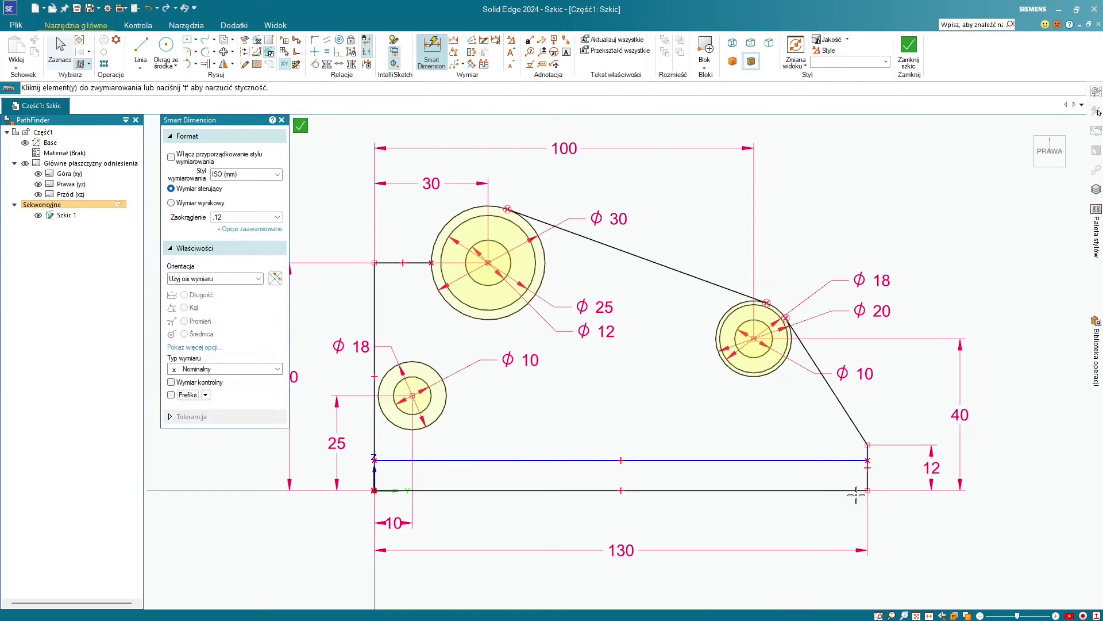
click(850, 460)
click(898, 475)
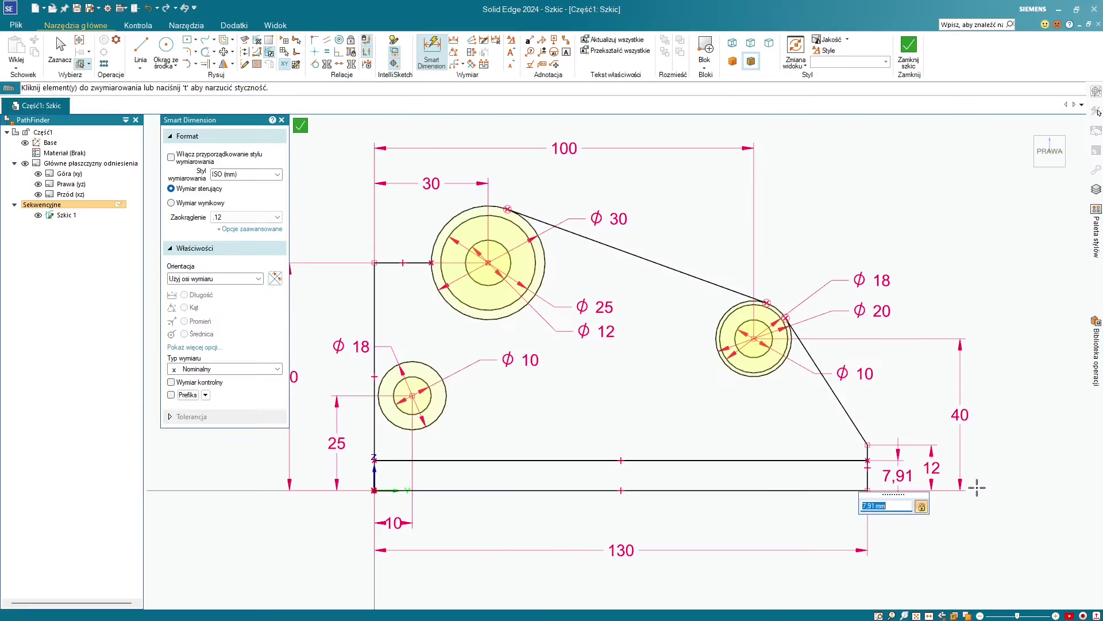
text(8)
key(Return)
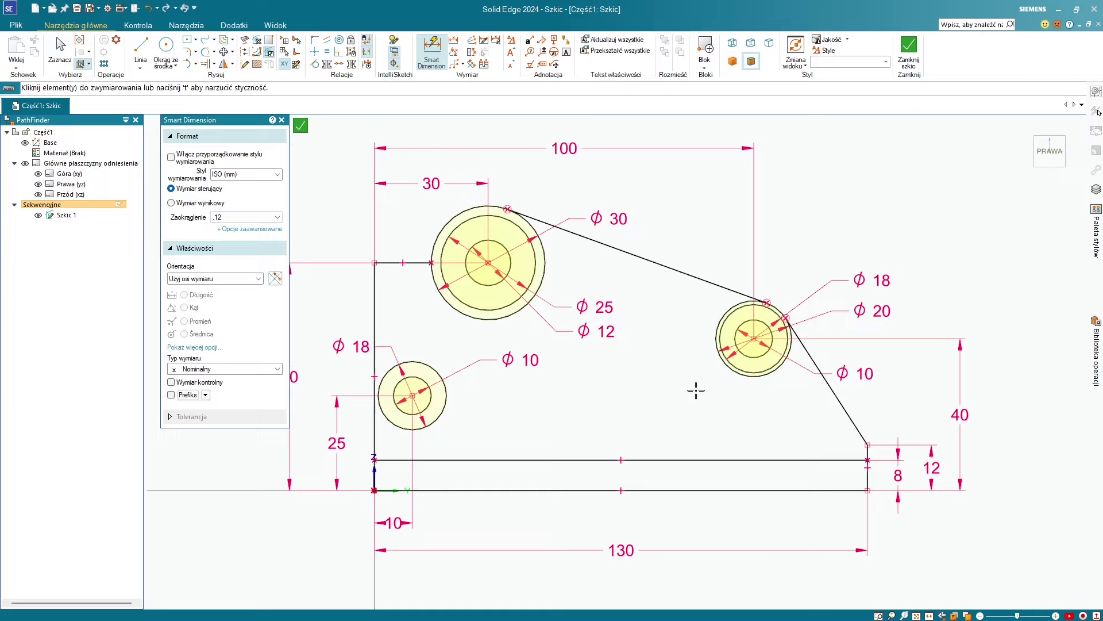
key(Escape)
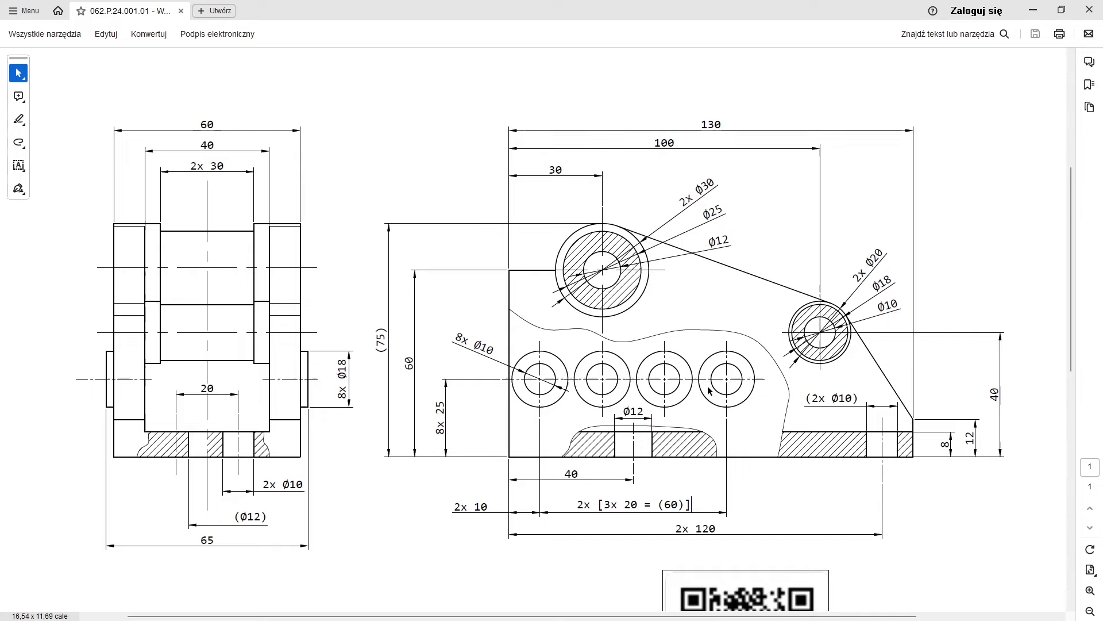
key(alt+Tab)
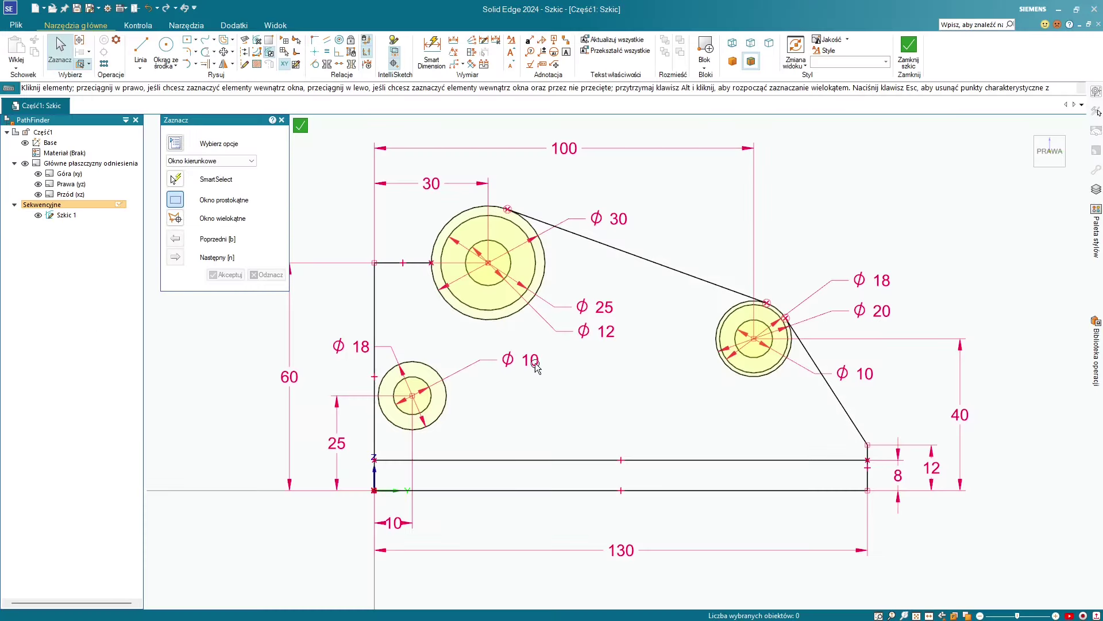
Close the first sketch and start Szkic 2 on the Góra (xy) plane.
click(298, 127)
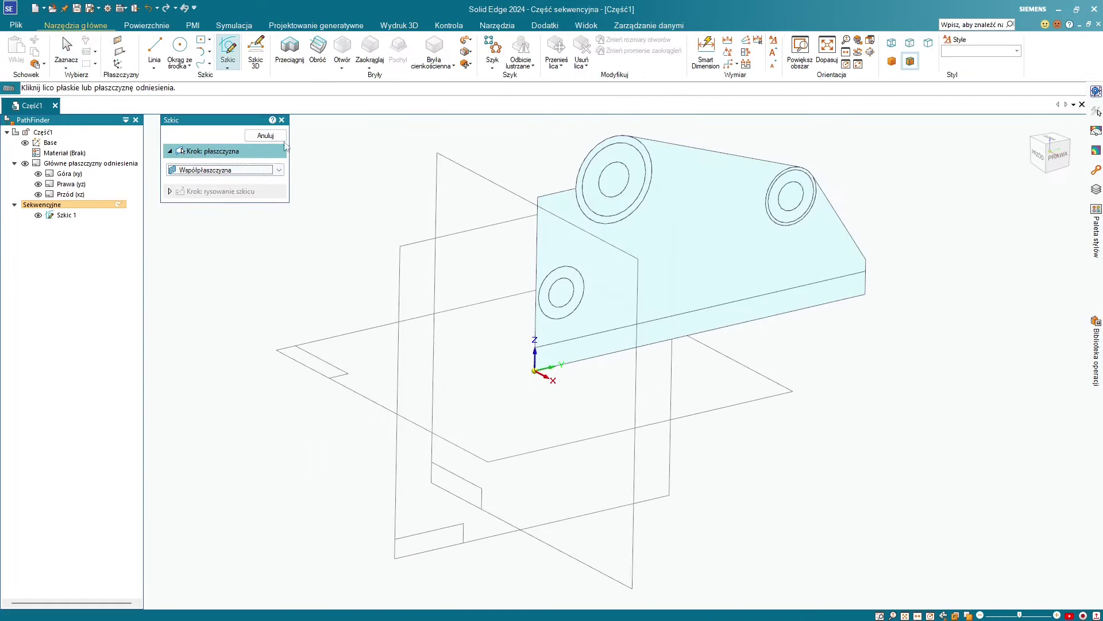
click(282, 138)
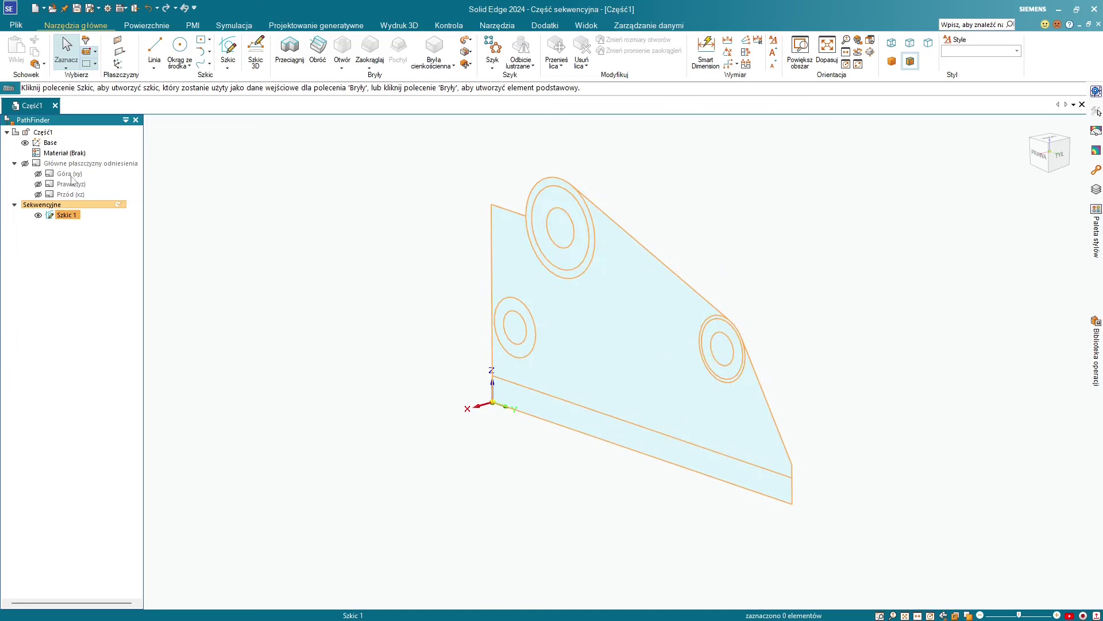
click(232, 49)
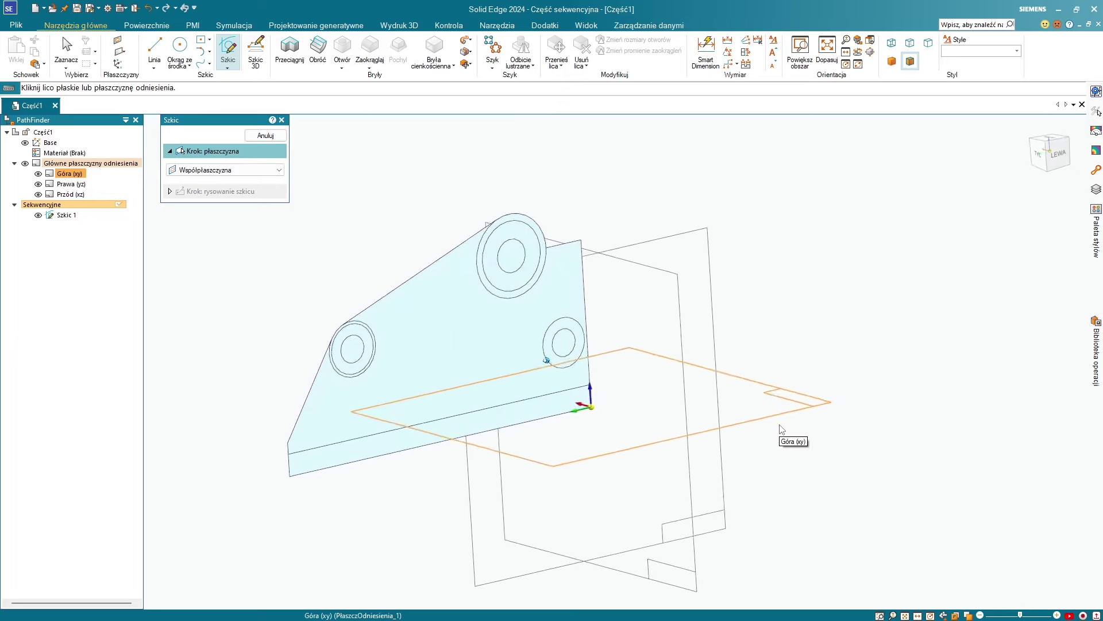
click(790, 415)
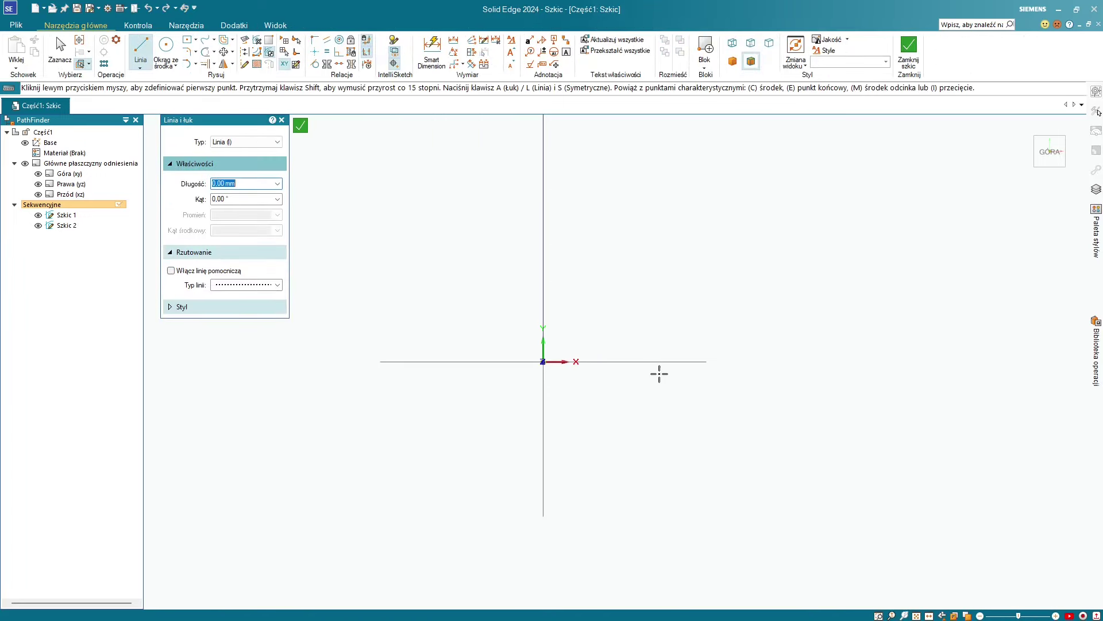
key(alt+Tab)
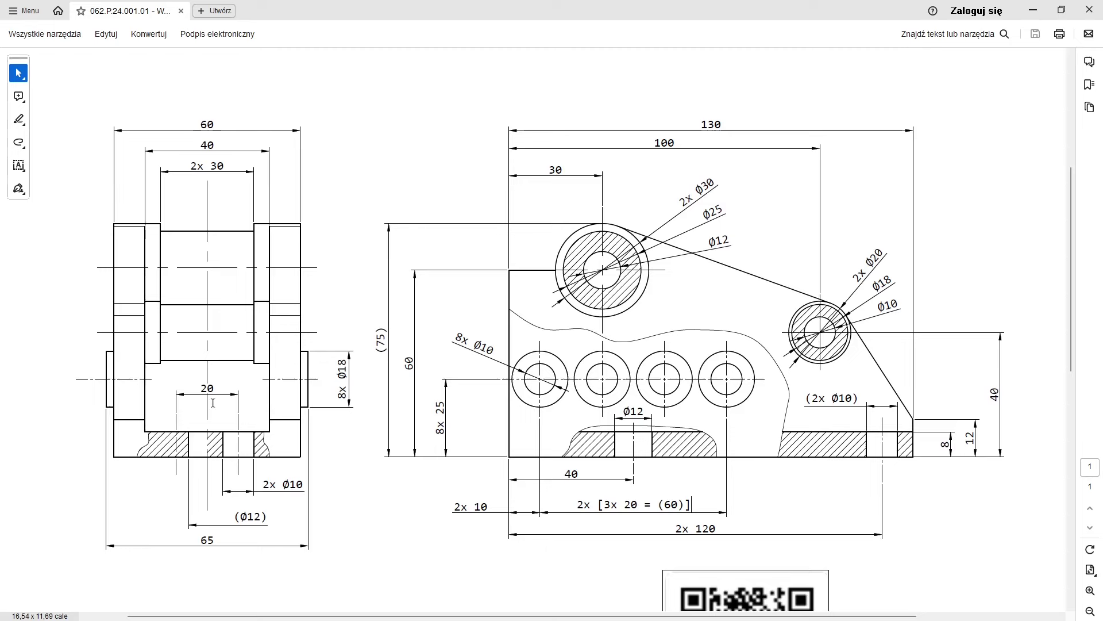
Read the (Ø12), 20 and 2x 120 dimensions on the PDF drawing.
double_click(250, 516)
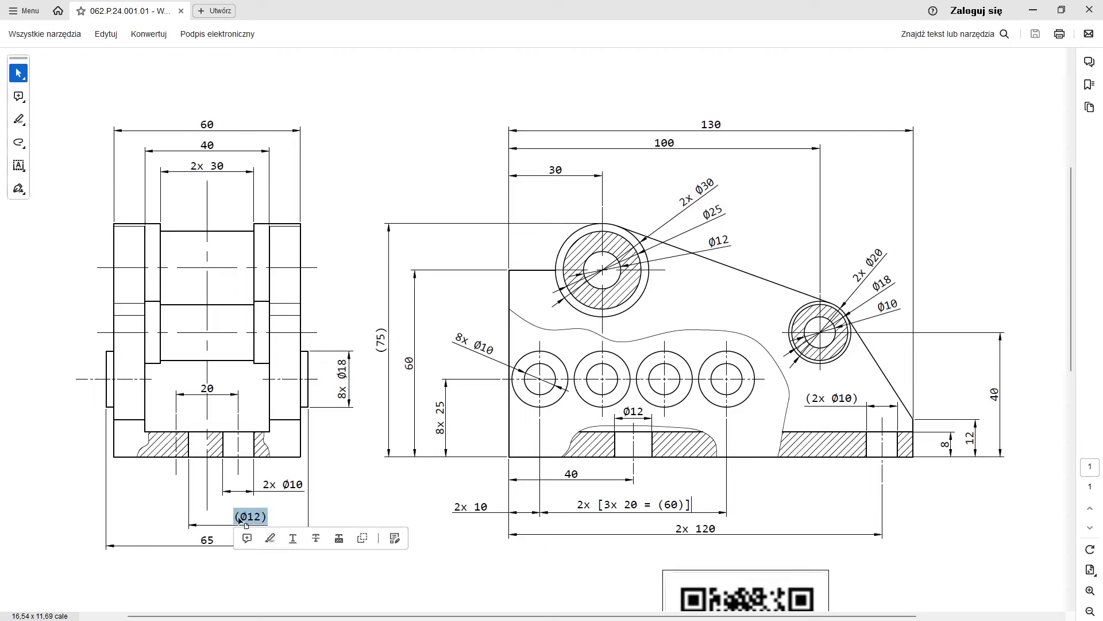
click(361, 509)
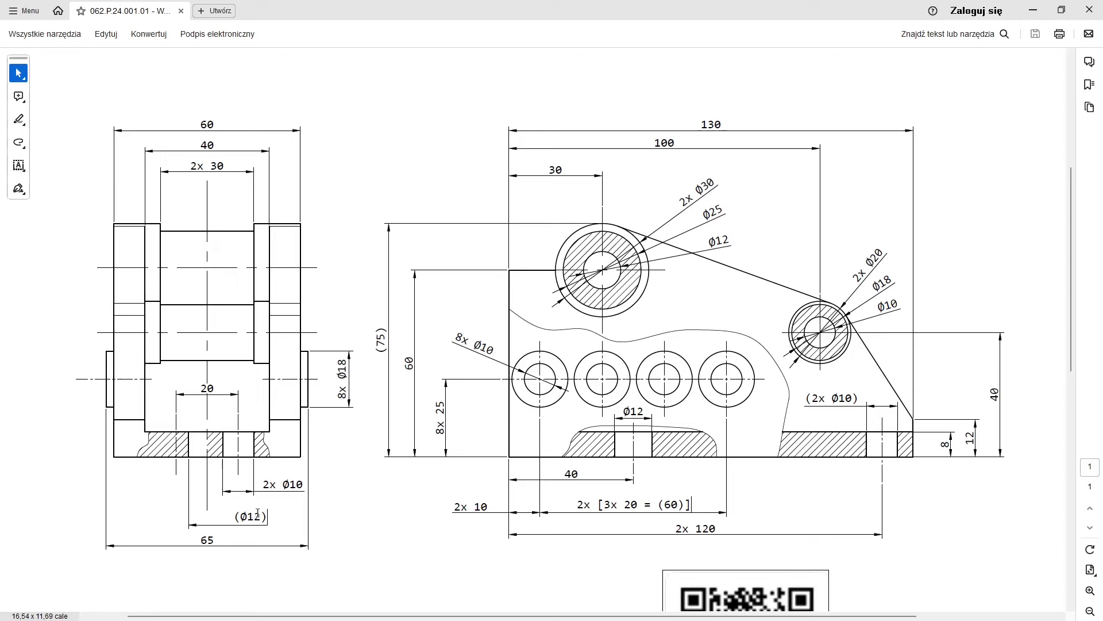
drag(265, 488, 218, 402)
click(218, 402)
double_click(208, 388)
click(260, 465)
mouse_move(670, 528)
mouse_down()
mouse_move(725, 536)
mouse_move(718, 530)
mouse_up()
click(721, 529)
click(700, 541)
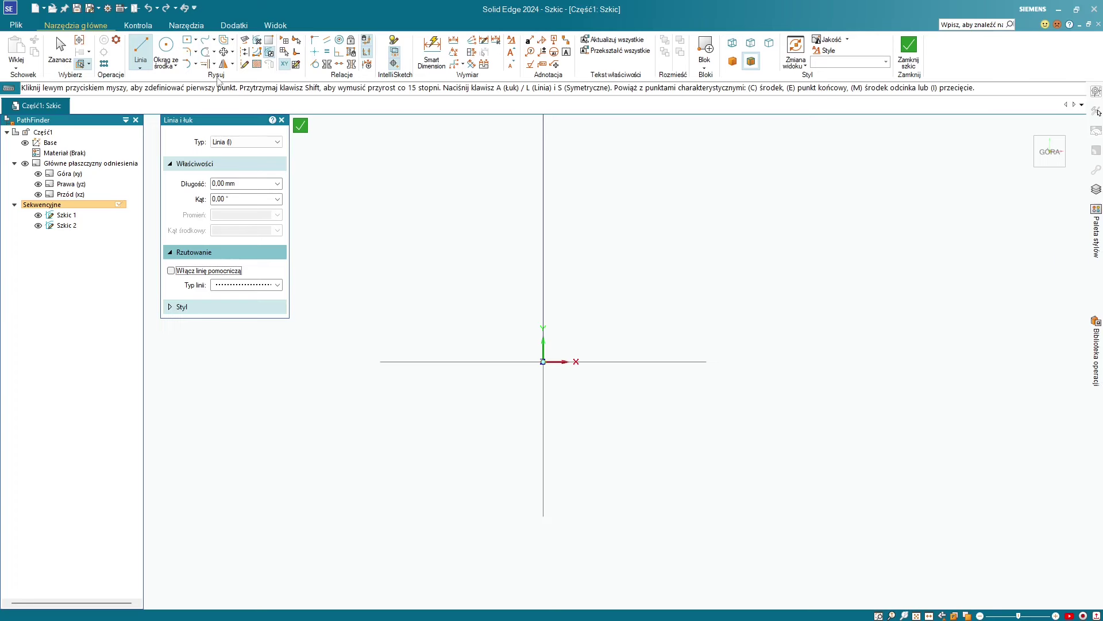
Draw a circle centred on the vertical axis.
click(166, 46)
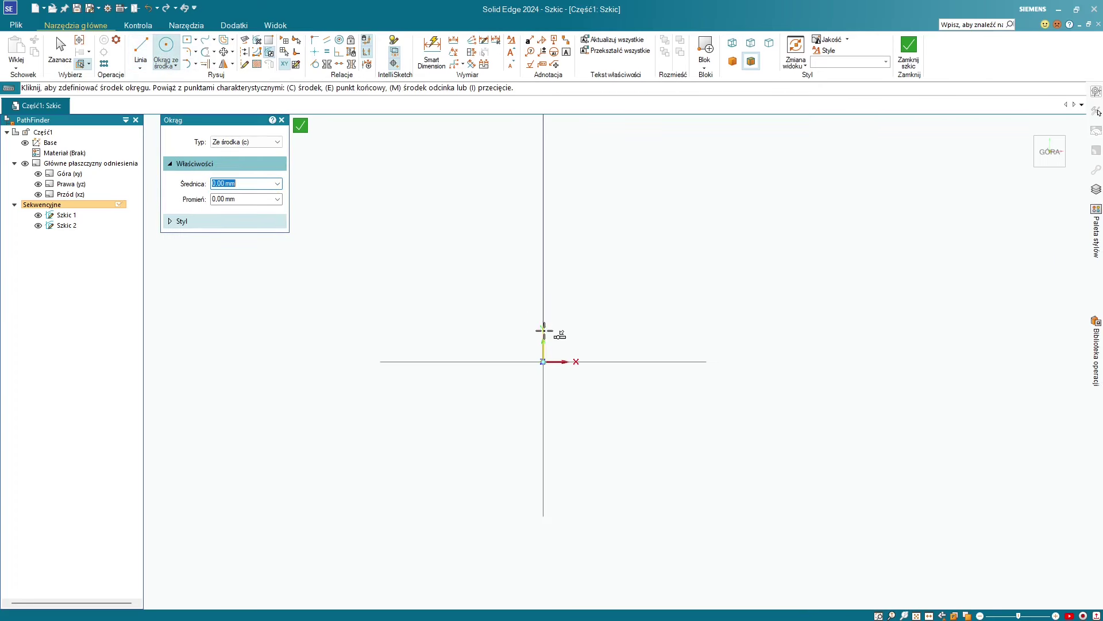
click(543, 303)
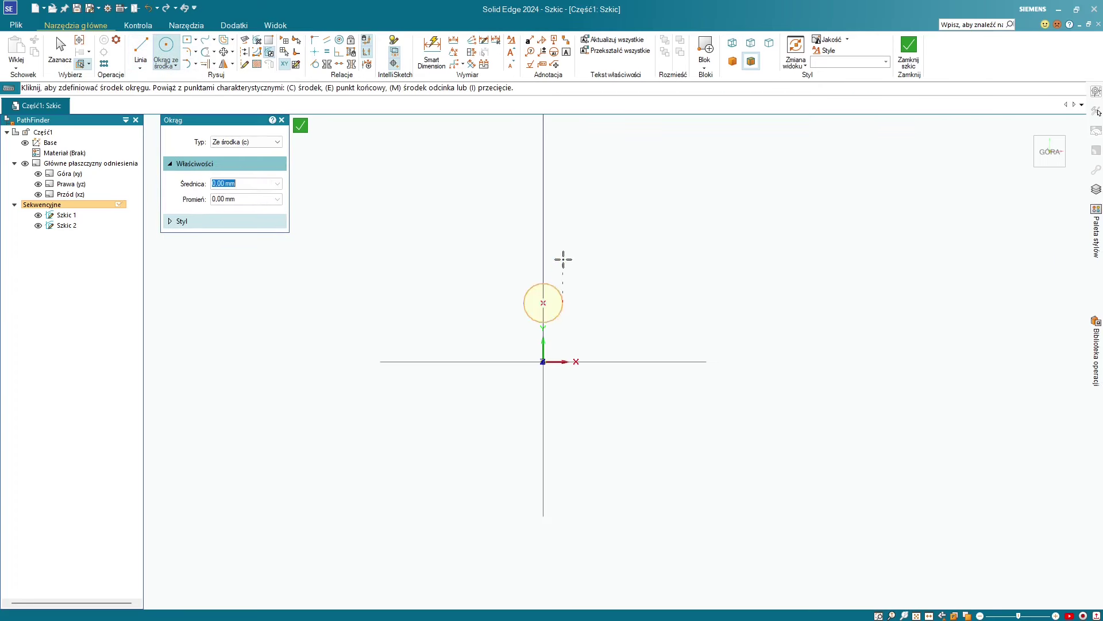
click(517, 173)
scroll(575, 224, down, 2)
scroll(589, 237, up, 2)
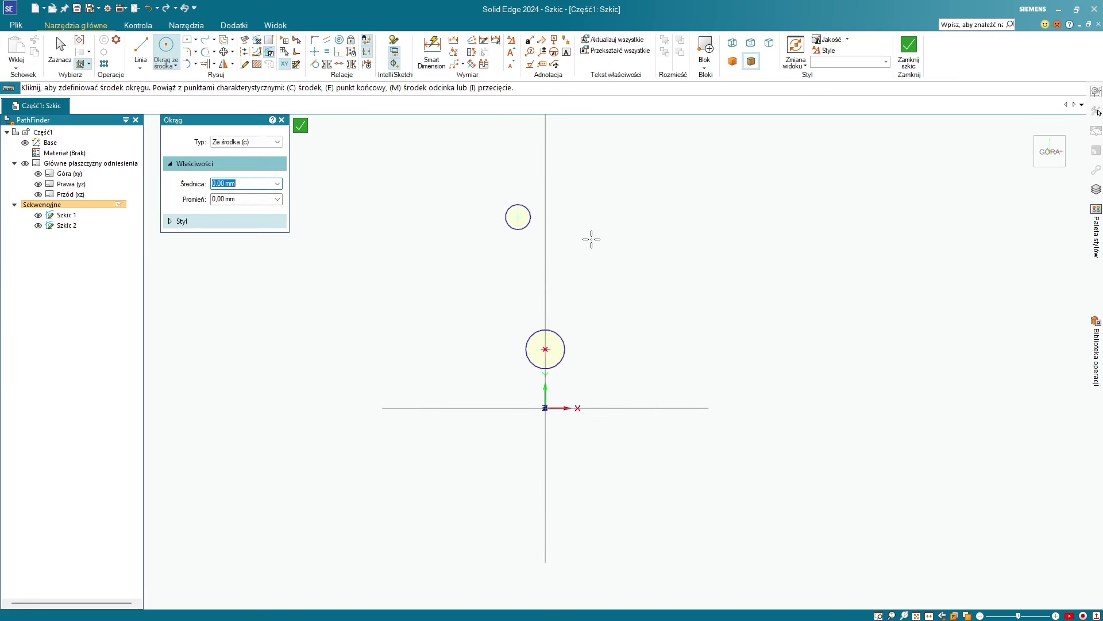
Dimension the lower circle to height 40 and diameter Ø12.
click(432, 49)
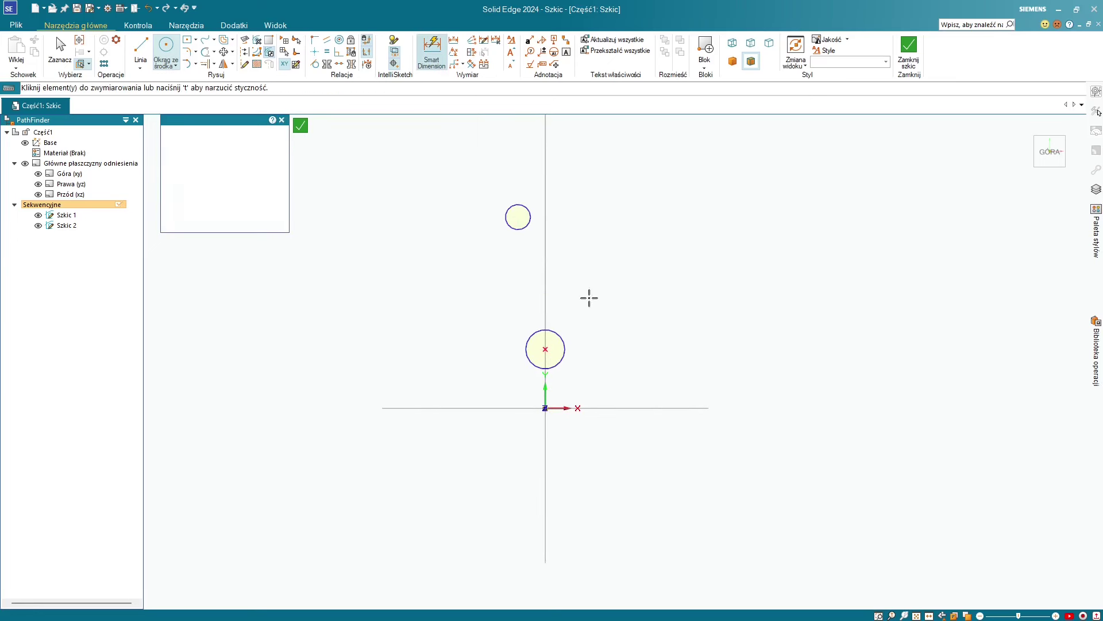
click(560, 407)
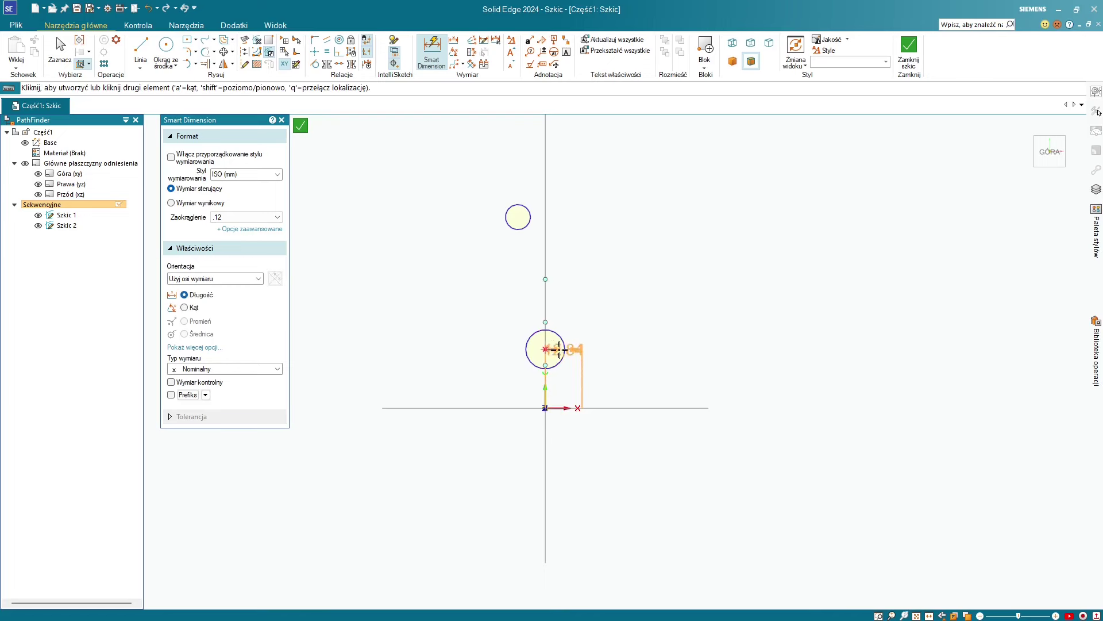
click(564, 343)
click(609, 383)
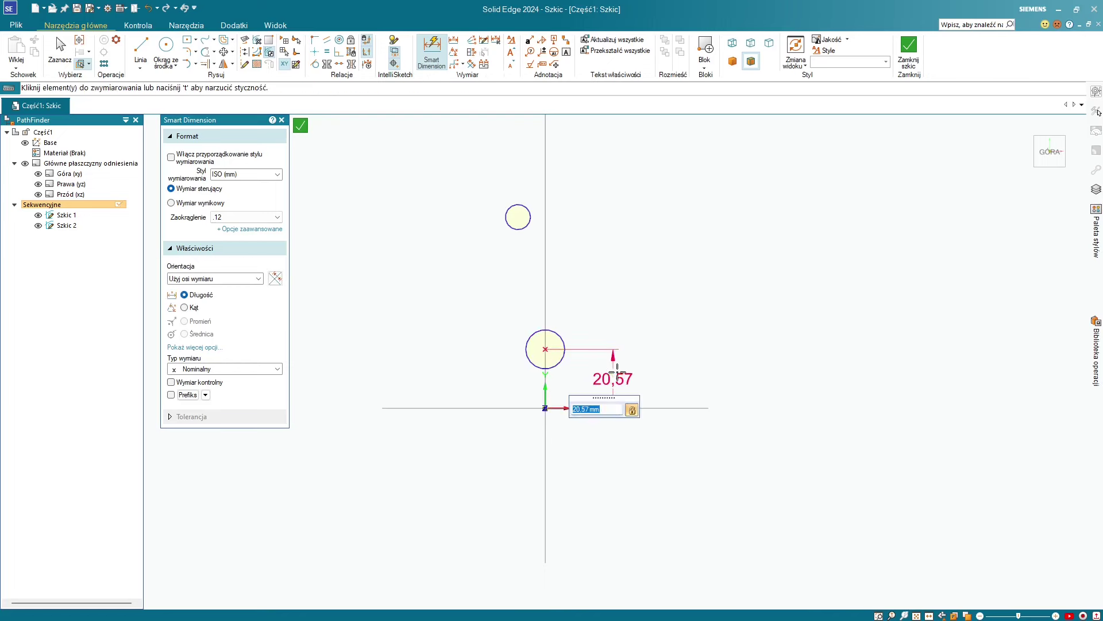
double_click(571, 474)
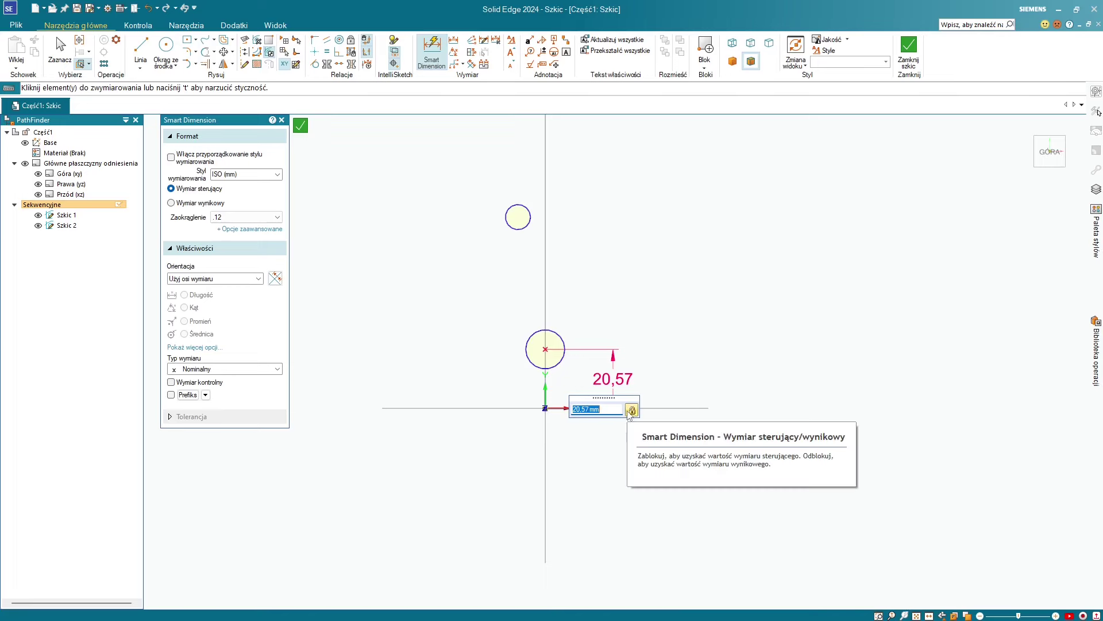
text(40)
key(Return)
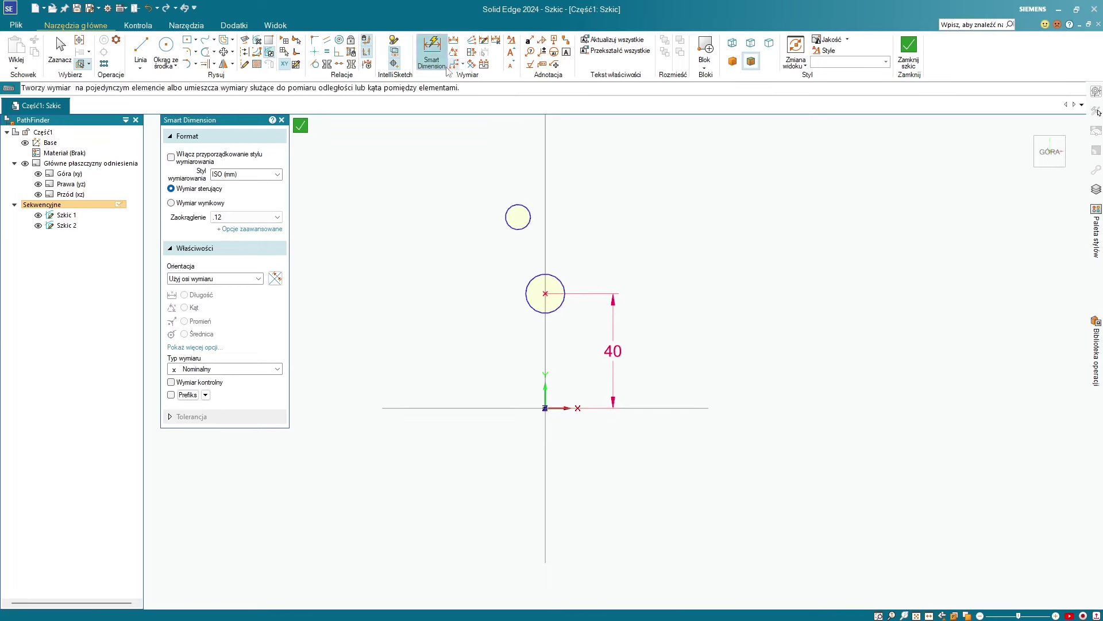
click(563, 280)
click(604, 262)
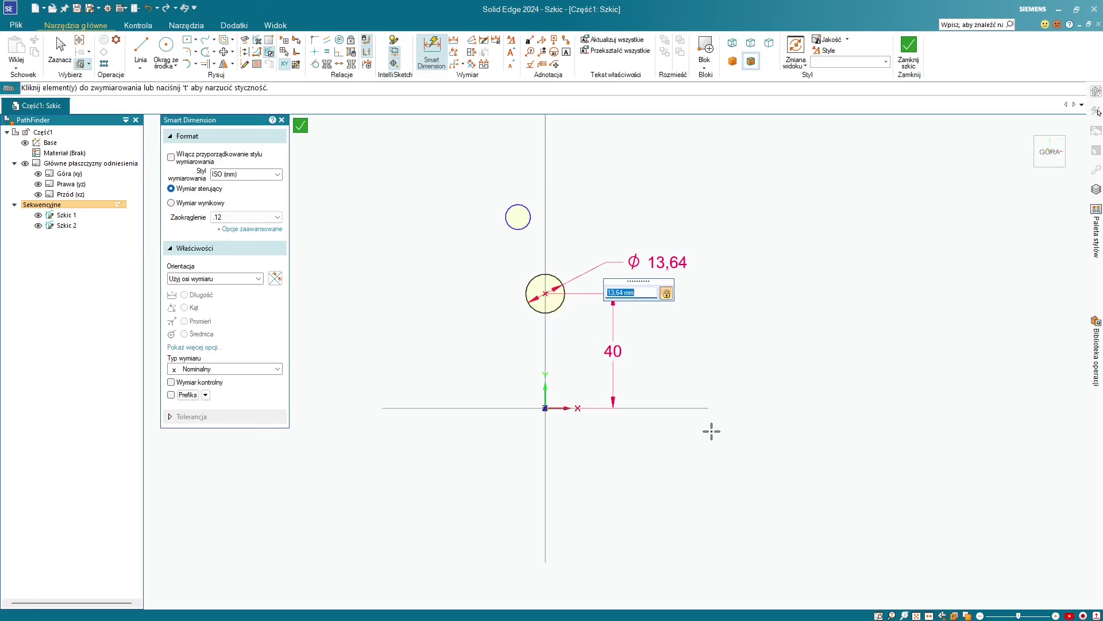
text(12)
key(Return)
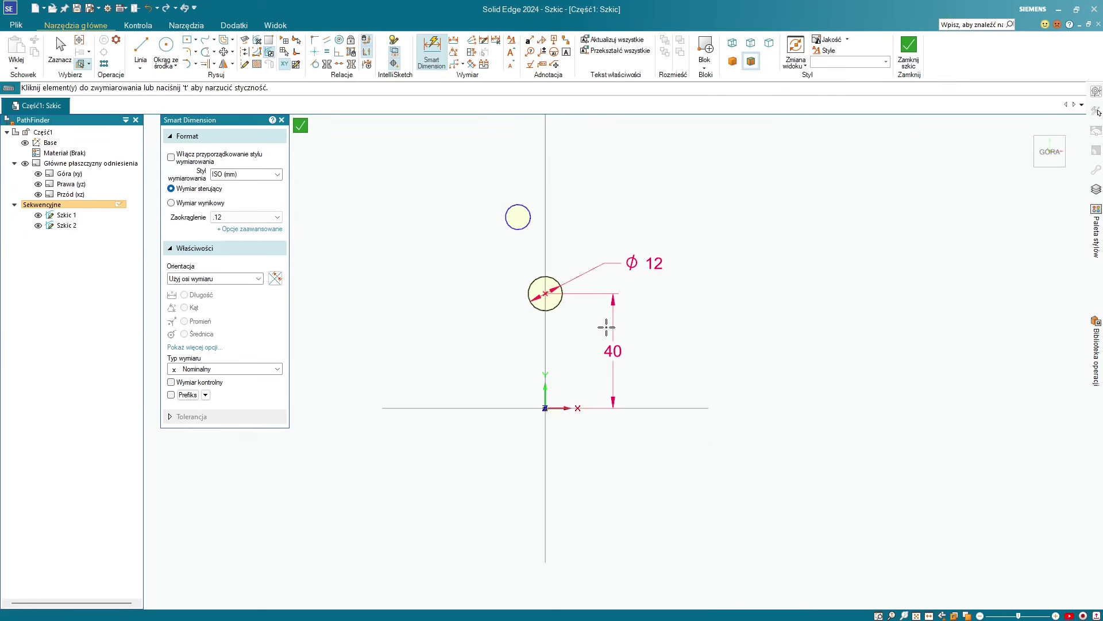
Dimension the upper circle's height to 120 above the horizontal axis.
scroll(626, 259, up, 1)
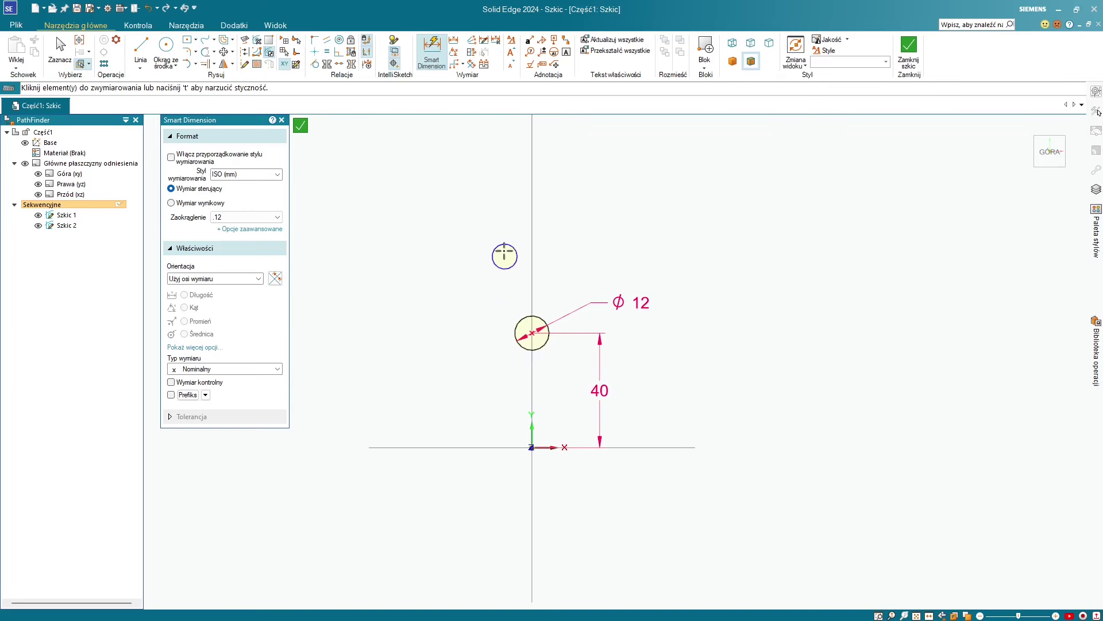
click(493, 262)
click(560, 447)
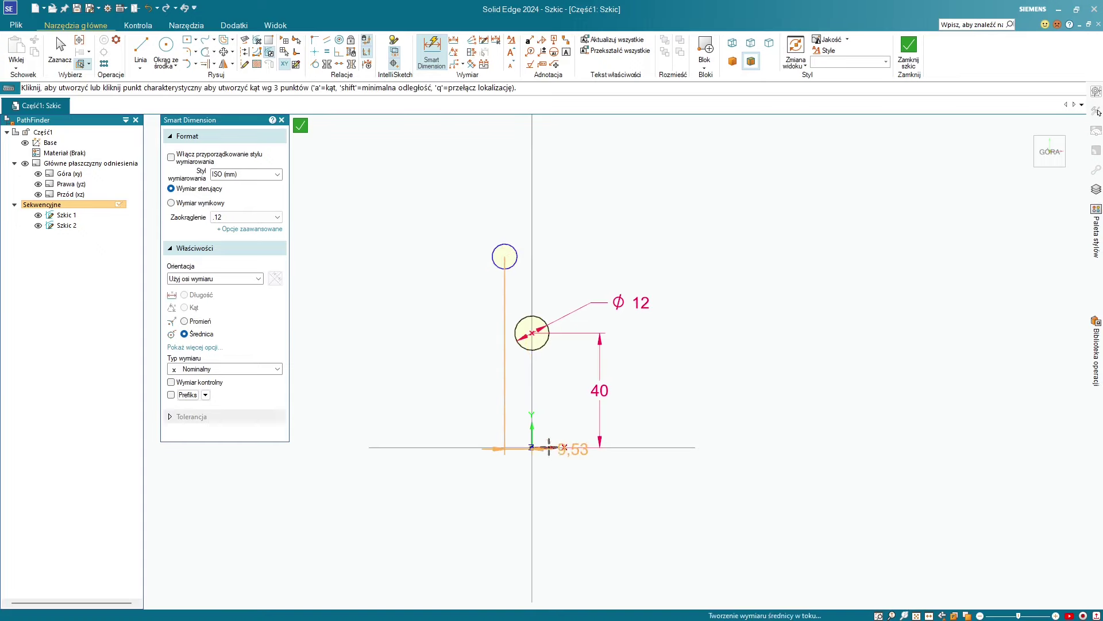
click(441, 364)
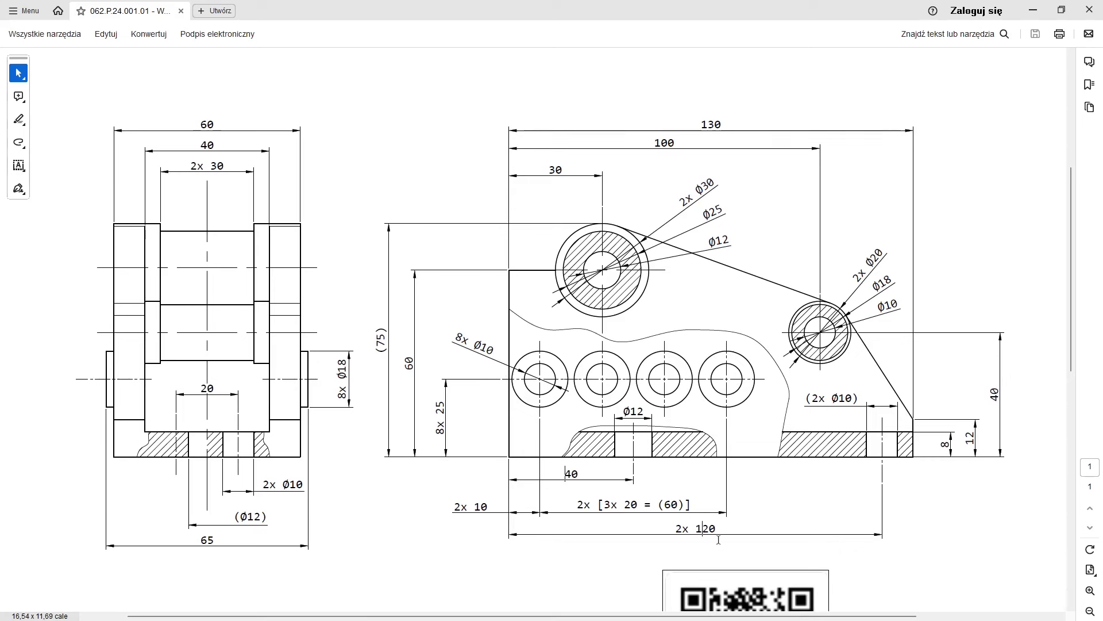
key(alt+Tab)
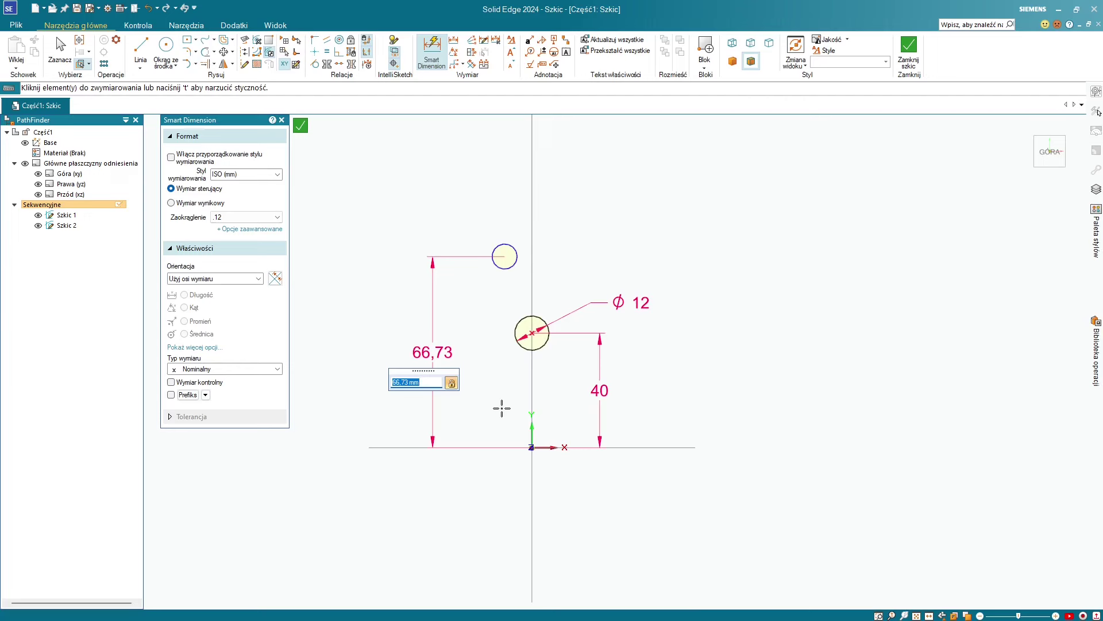
text(120)
key(Return)
scroll(500, 407, down, 2)
scroll(540, 344, up, 1)
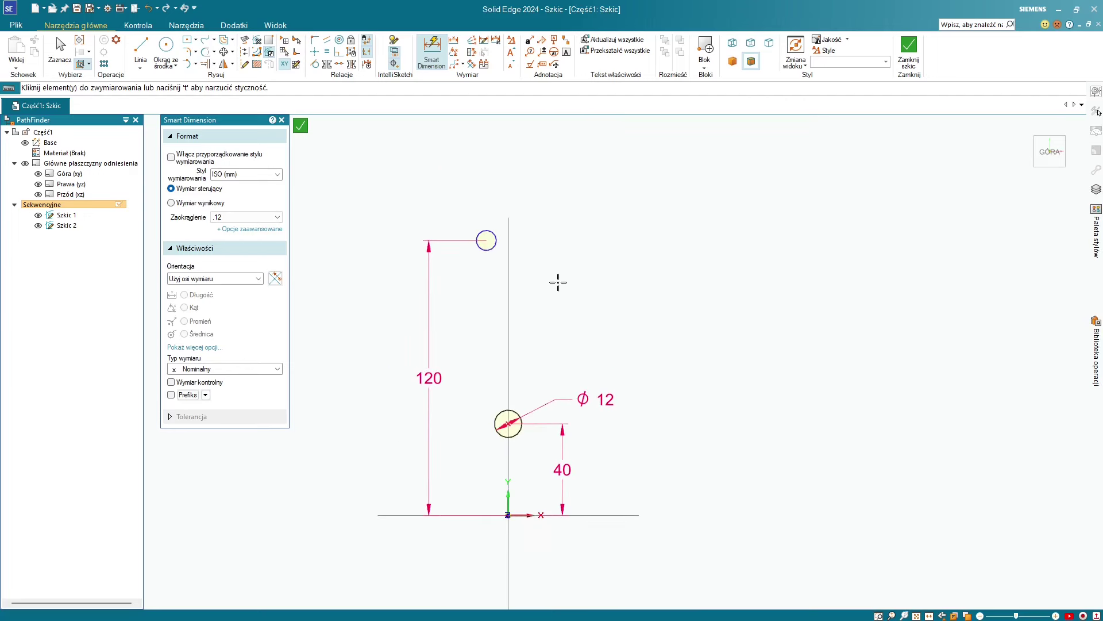
Offset the upper circle 10 from the vertical axis and size it Ø10.
click(493, 234)
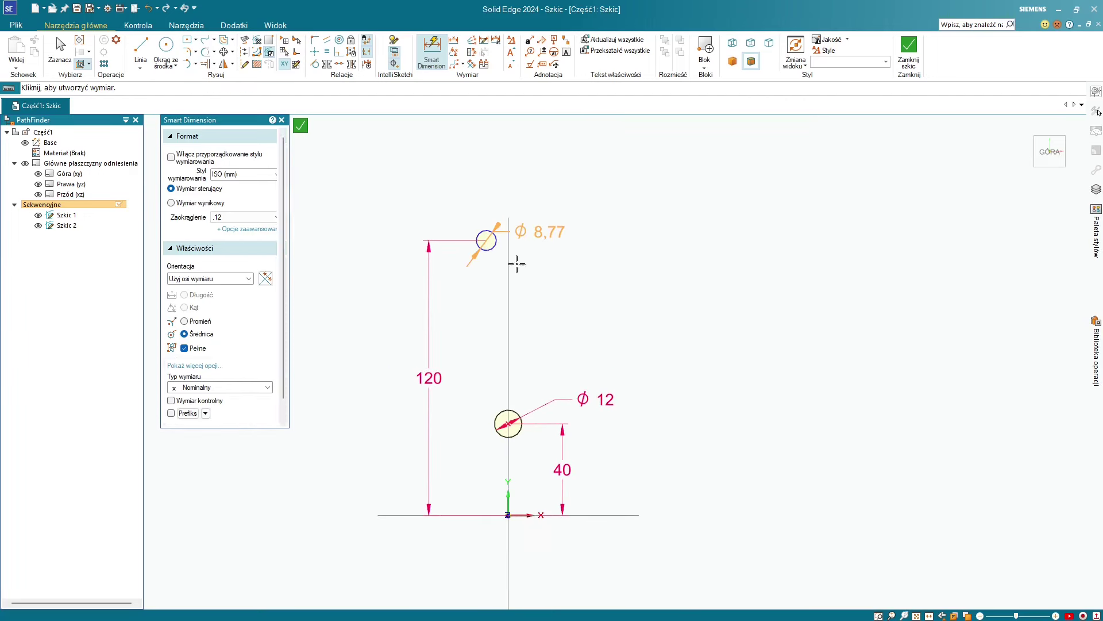
click(508, 497)
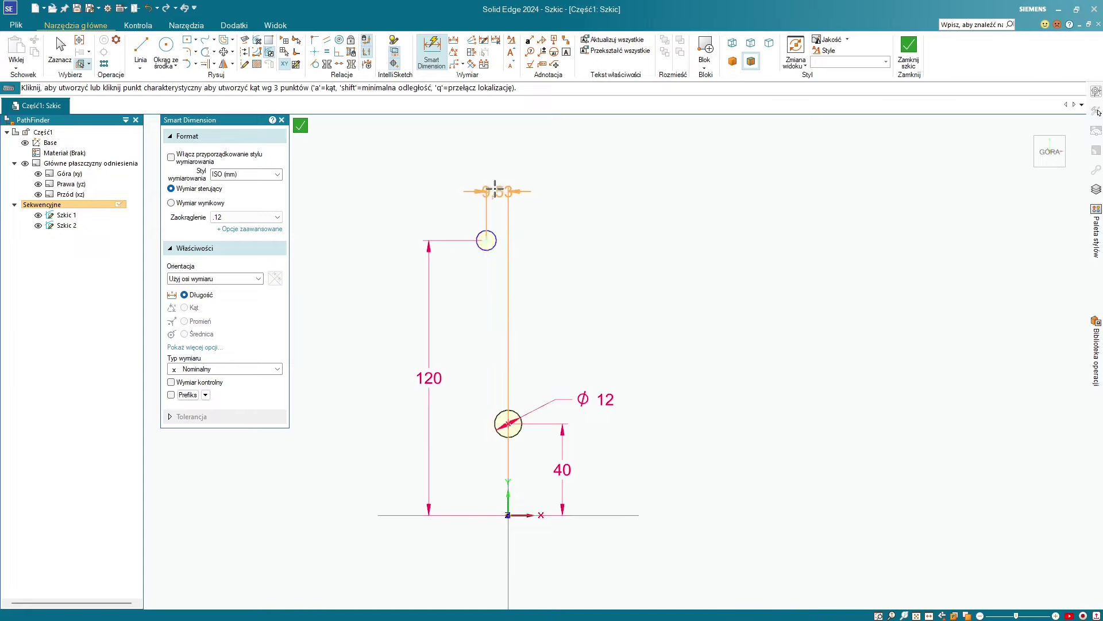
click(496, 184)
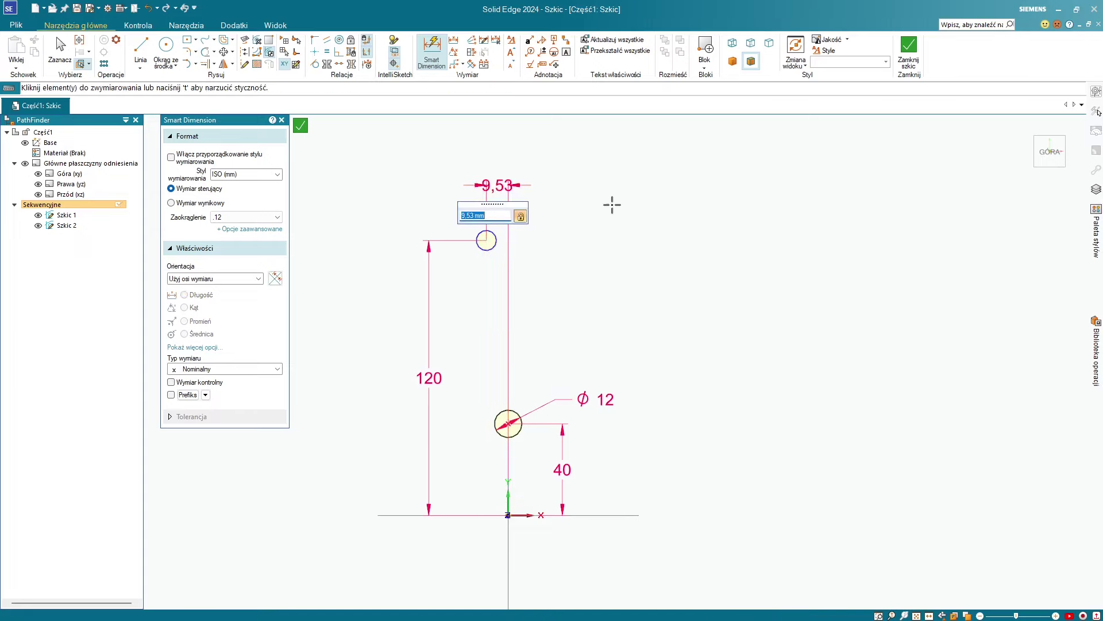
key(alt+Tab)
text(10)
key(Return)
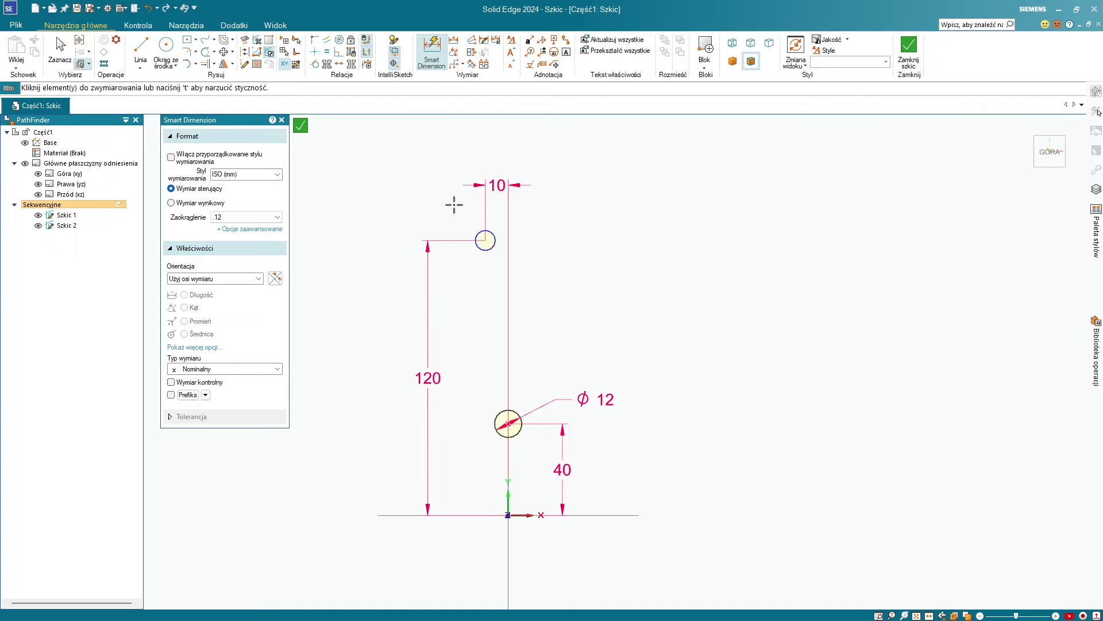
key(alt+Tab)
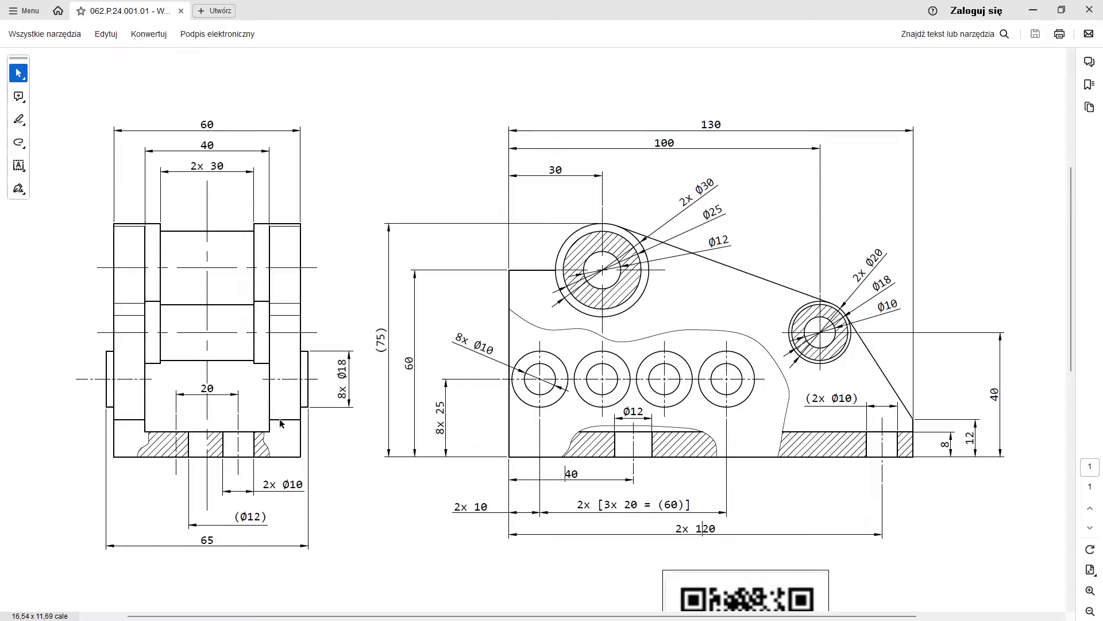
key(alt+Tab)
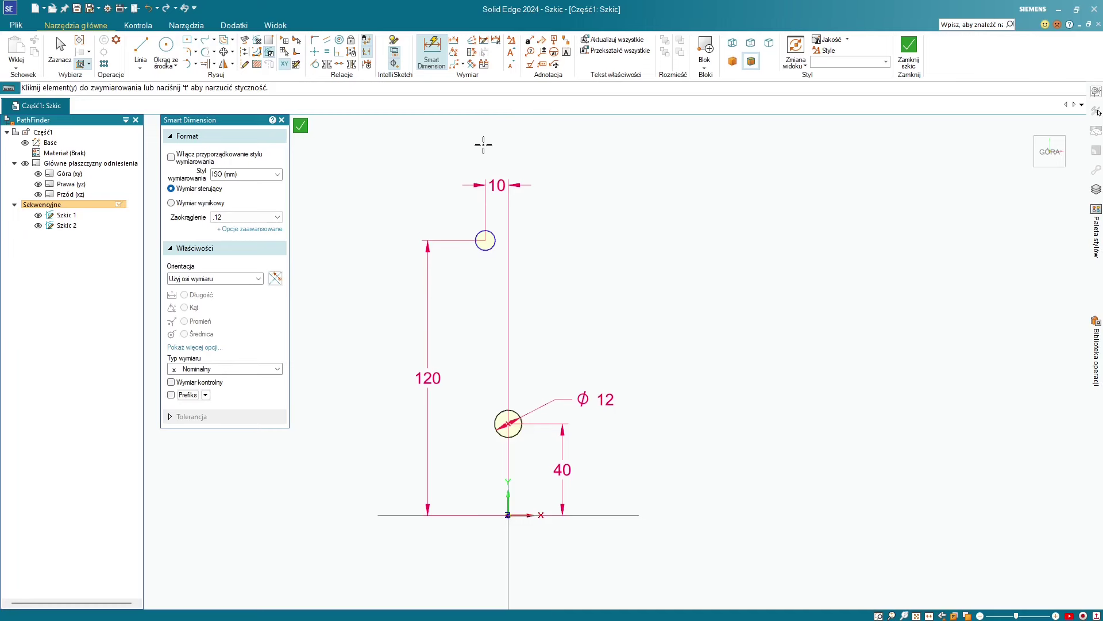
click(476, 234)
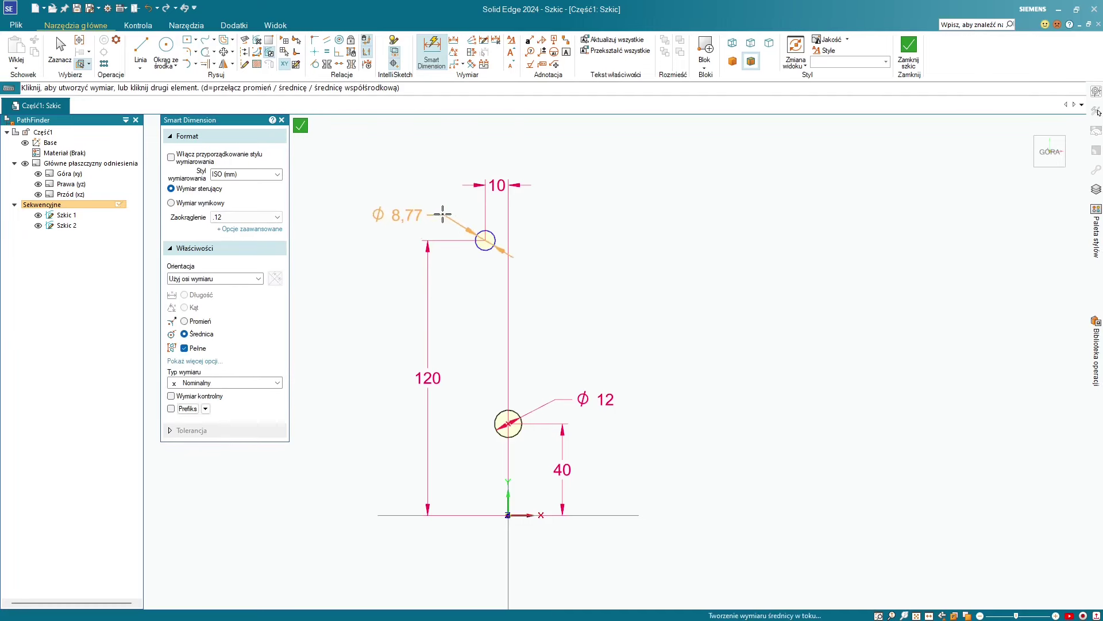
click(463, 204)
text(10)
key(Return)
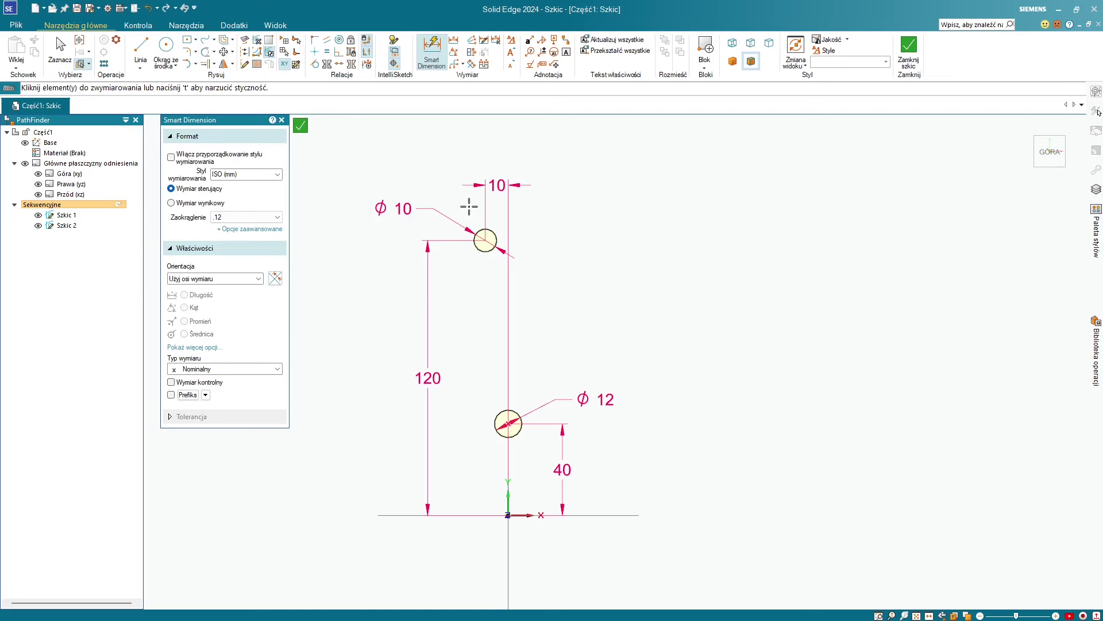
key(Escape)
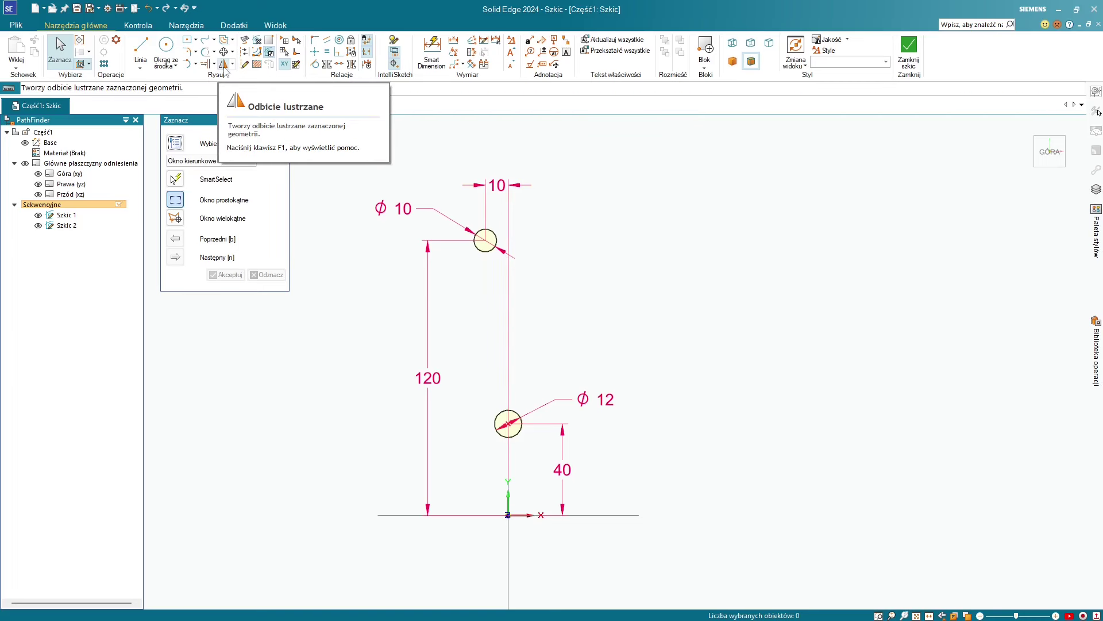
Mirror the upper Ø10 circle across the vertical axis.
click(223, 65)
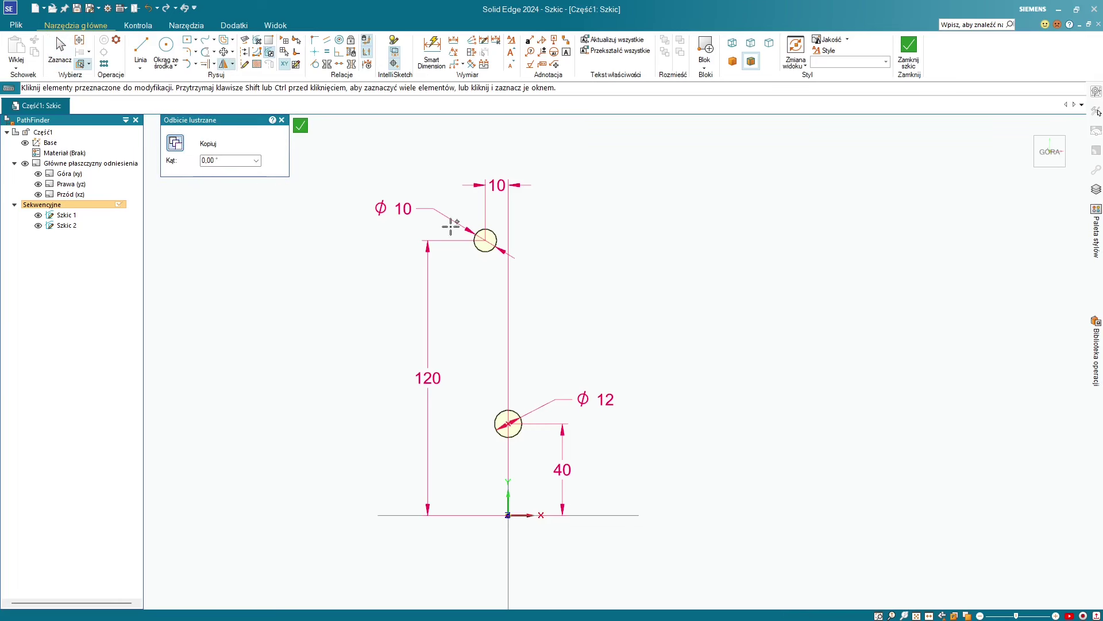
click(497, 235)
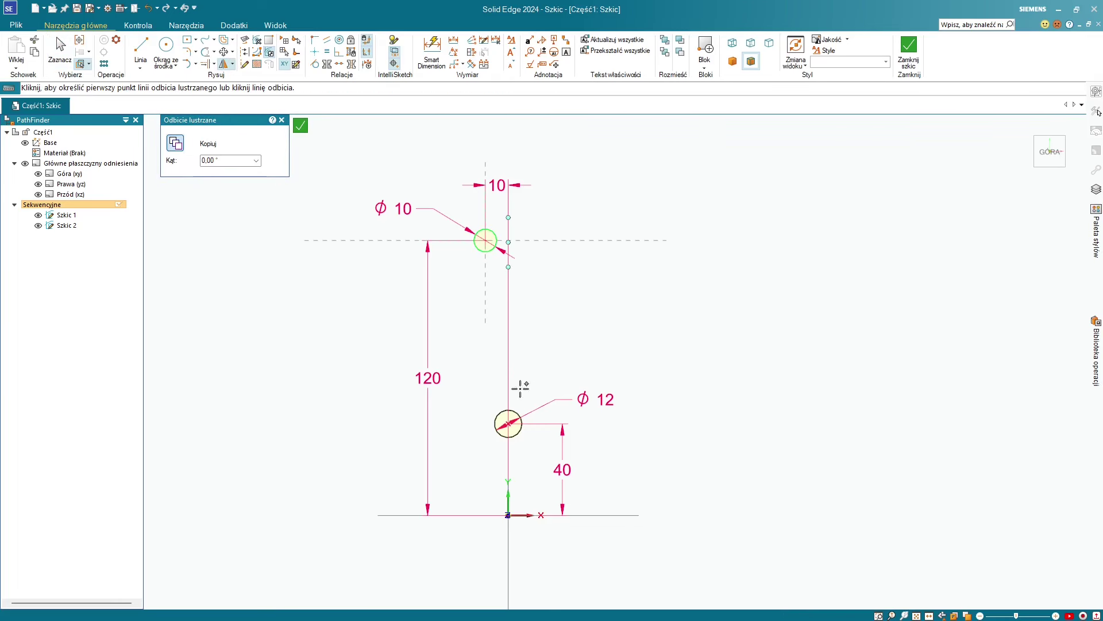
click(508, 503)
Close the sketch, then reopen Szkic 2 from the part history for editing.
click(300, 125)
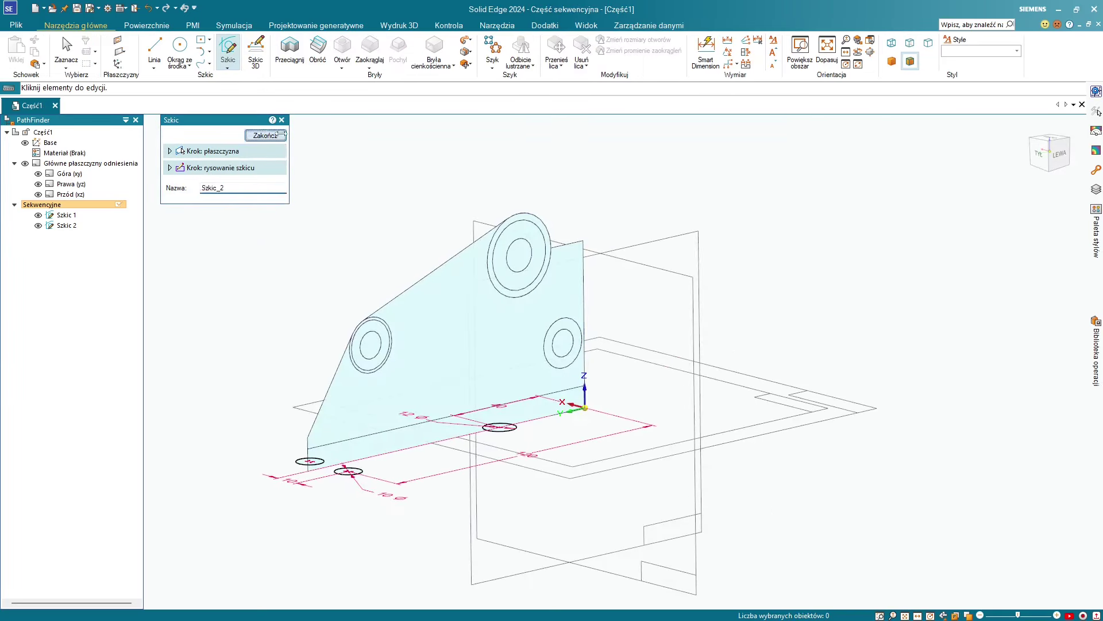
click(277, 137)
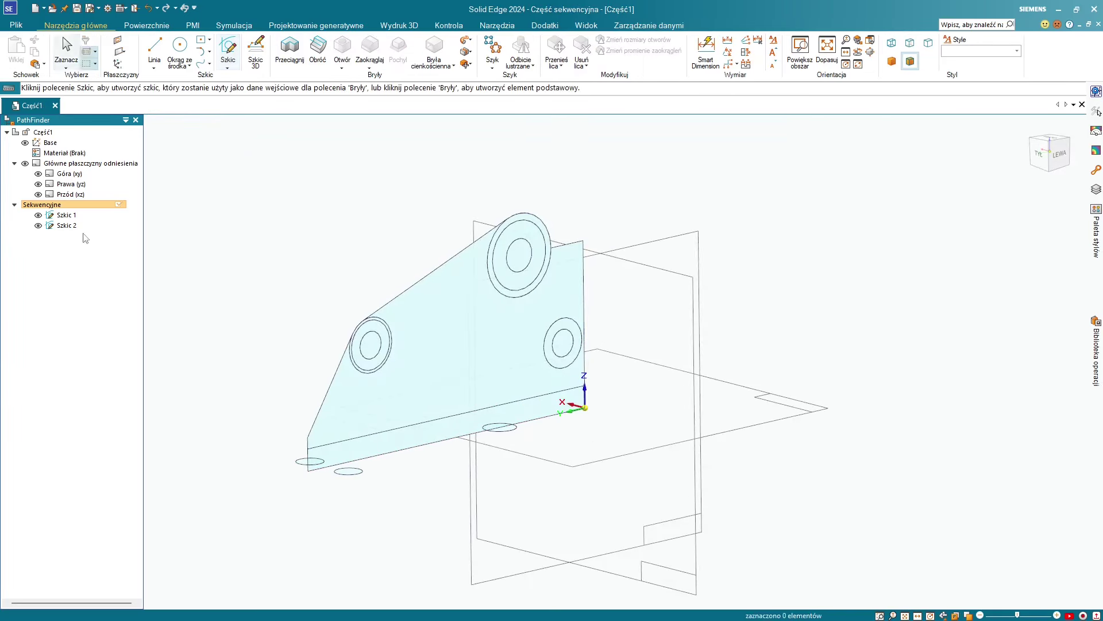
click(66, 224)
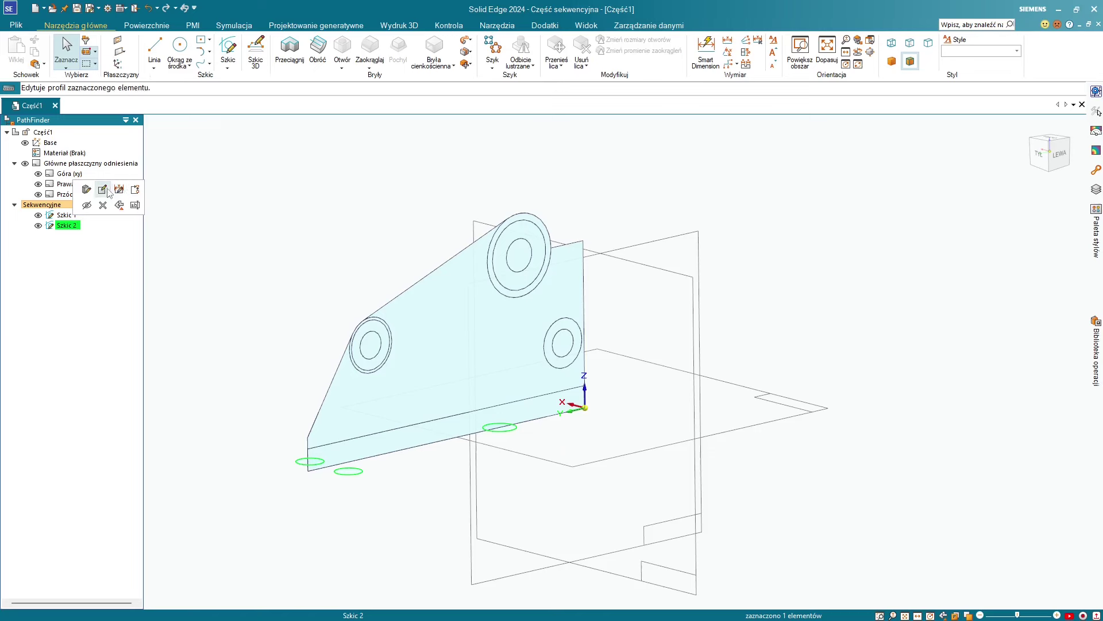
click(118, 190)
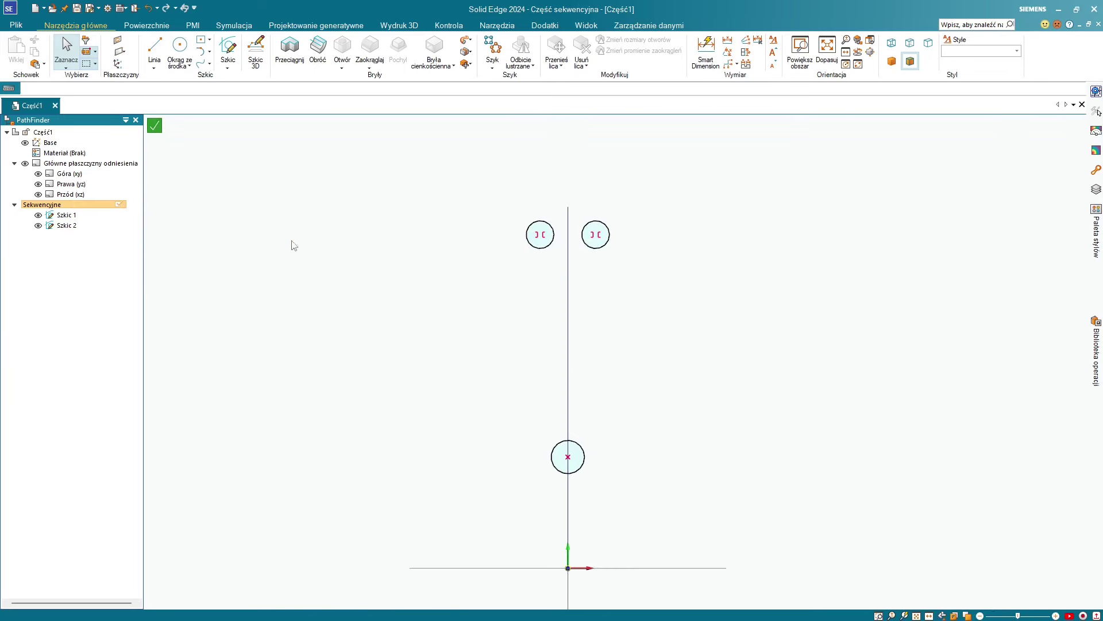
scroll(424, 266, up, 1)
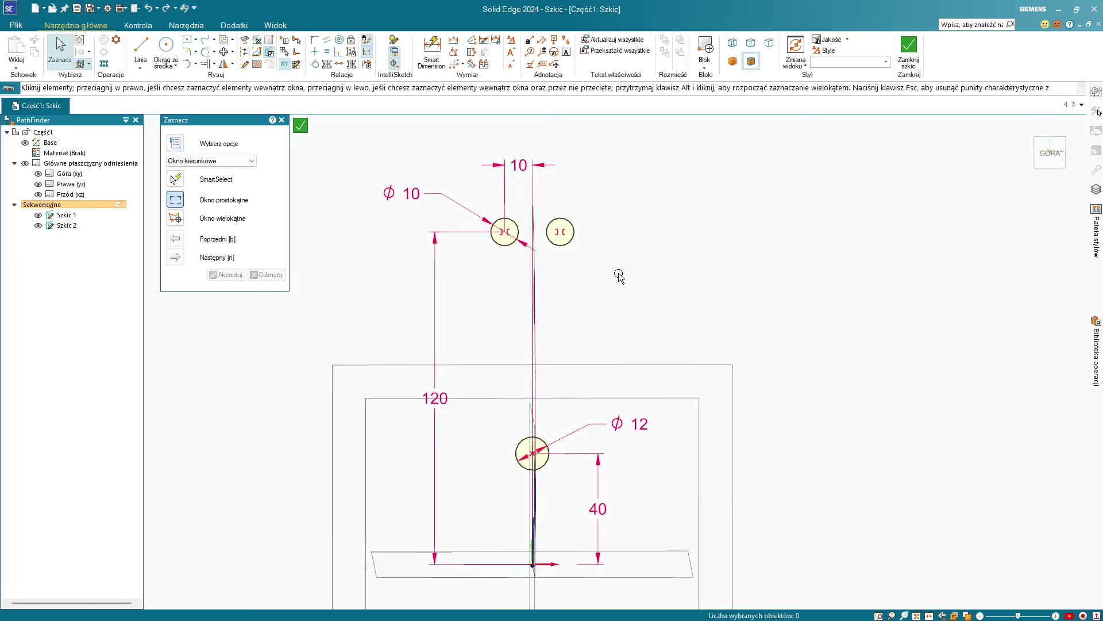
scroll(661, 253, down, 2)
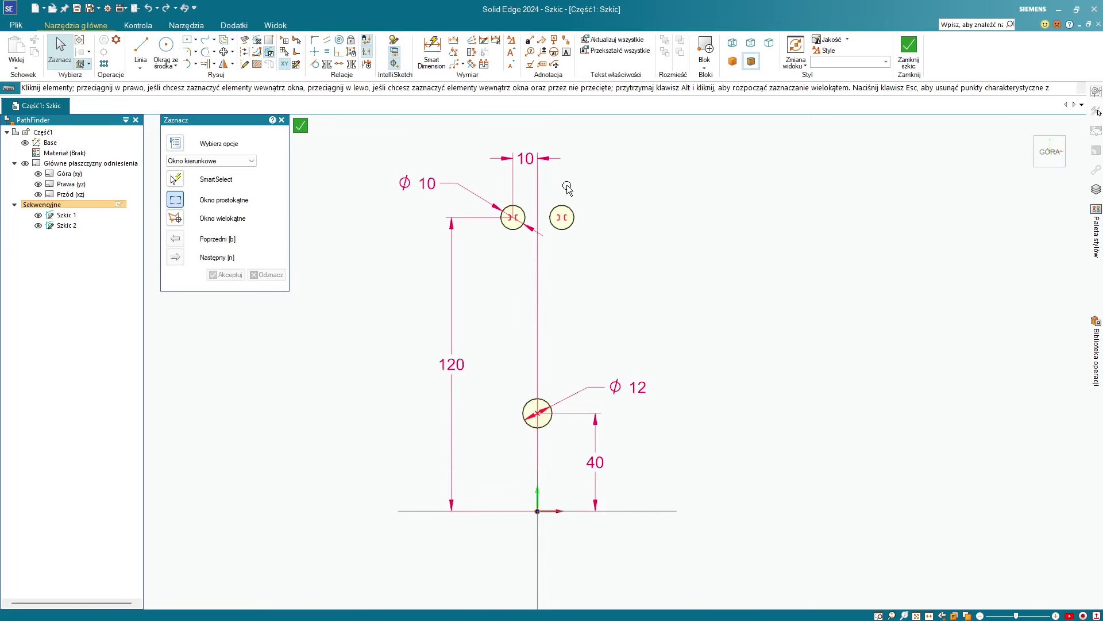
scroll(567, 187, up, 1)
scroll(569, 190, up, 1)
scroll(567, 198, down, 1)
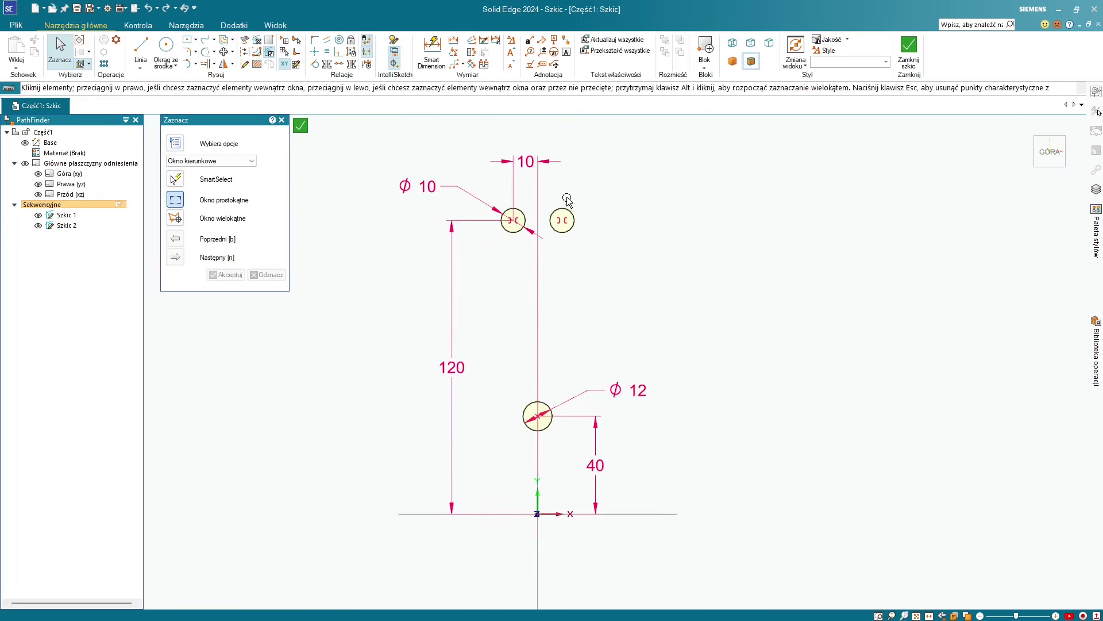
click(526, 161)
key(Escape)
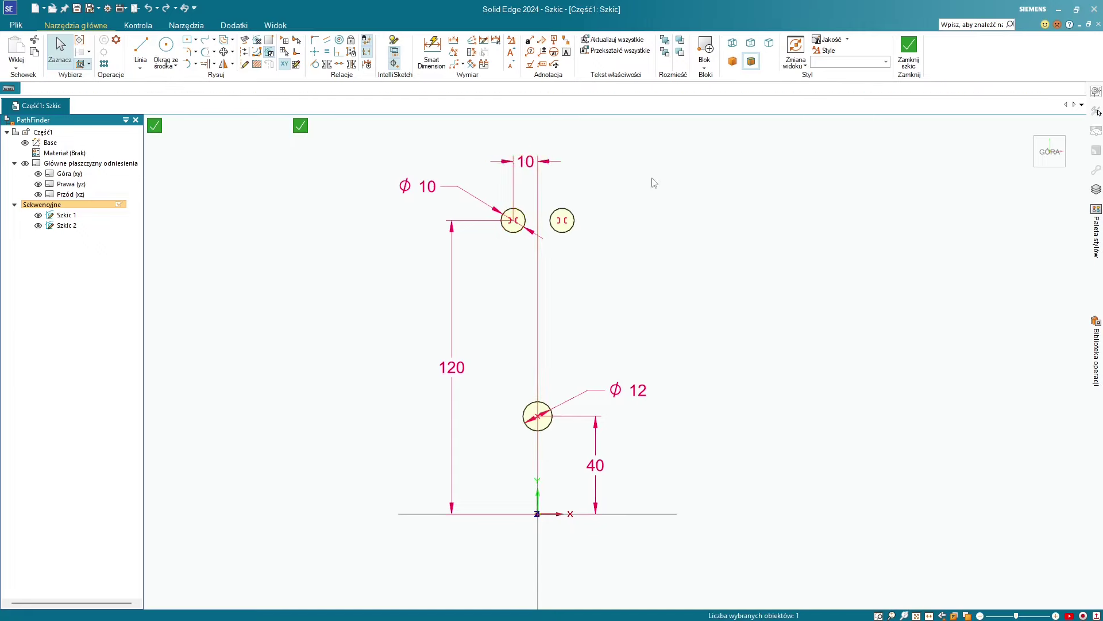
Check the 20 spacing on the drawing, remove the 10 dimension, and spread the circles apart.
key(alt+Tab)
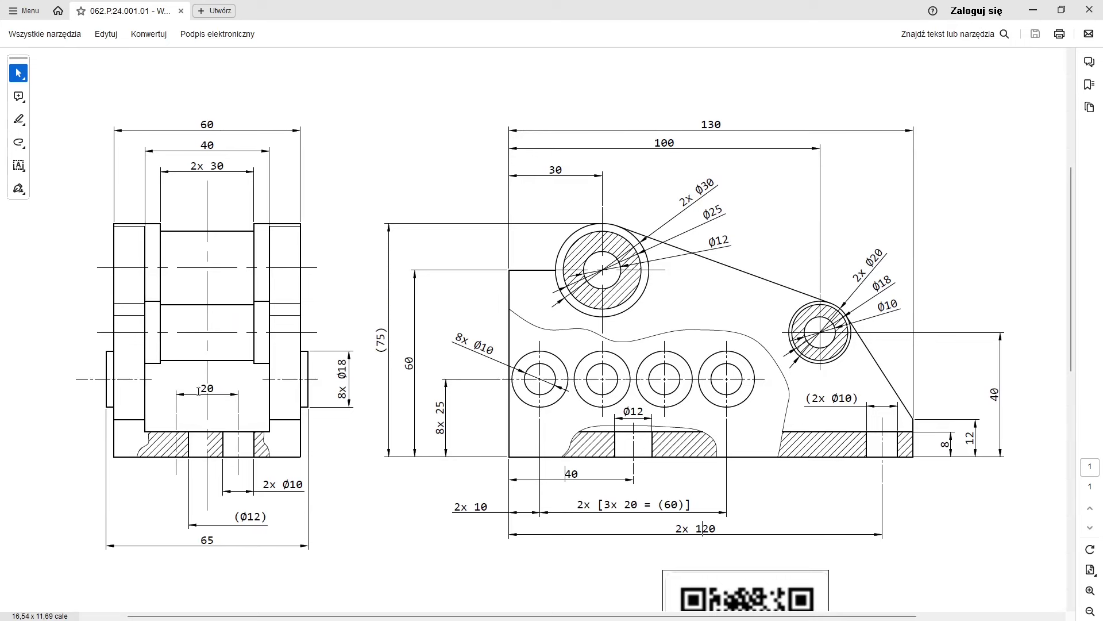
double_click(207, 388)
click(347, 322)
key(alt+Tab)
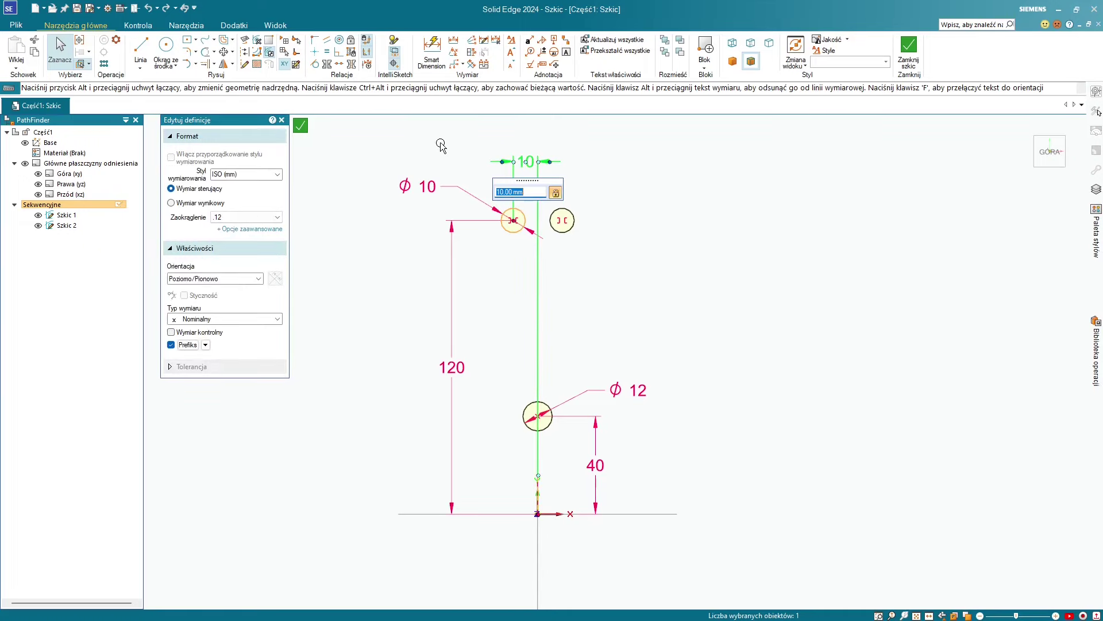
key(Escape)
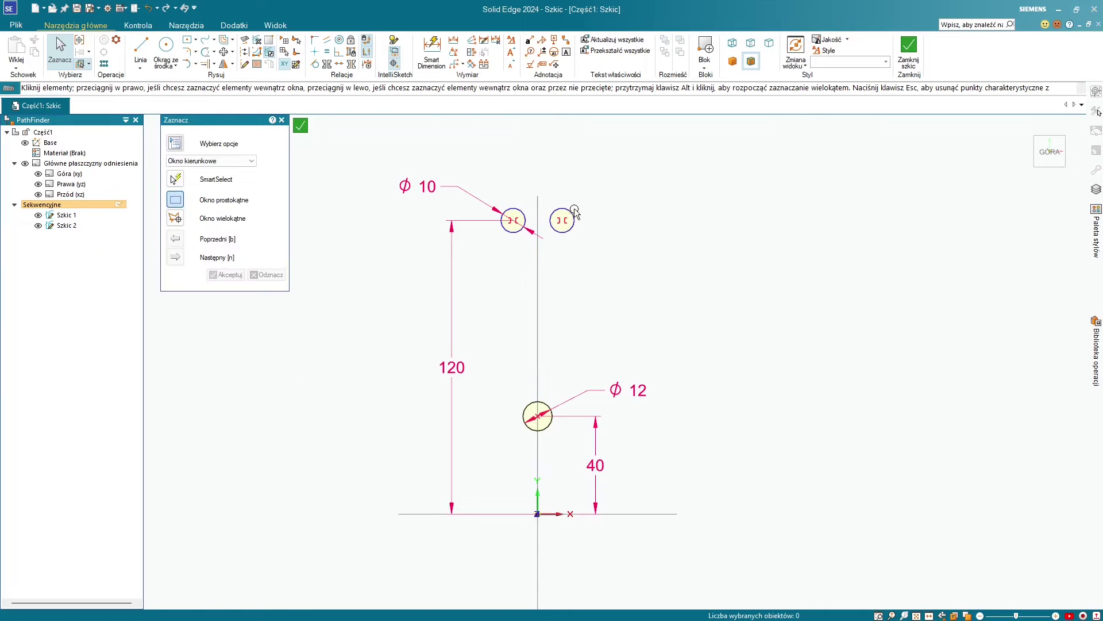
drag(571, 217, 604, 216)
click(641, 236)
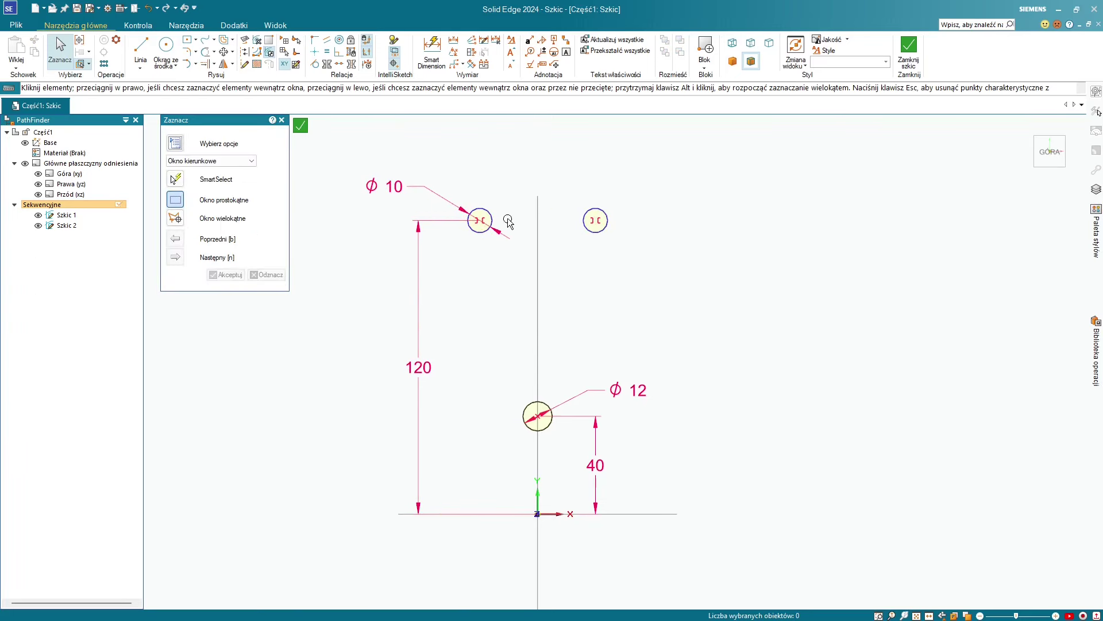
Dimension the two upper Ø10 circles 20 apart and close the sketch.
click(431, 48)
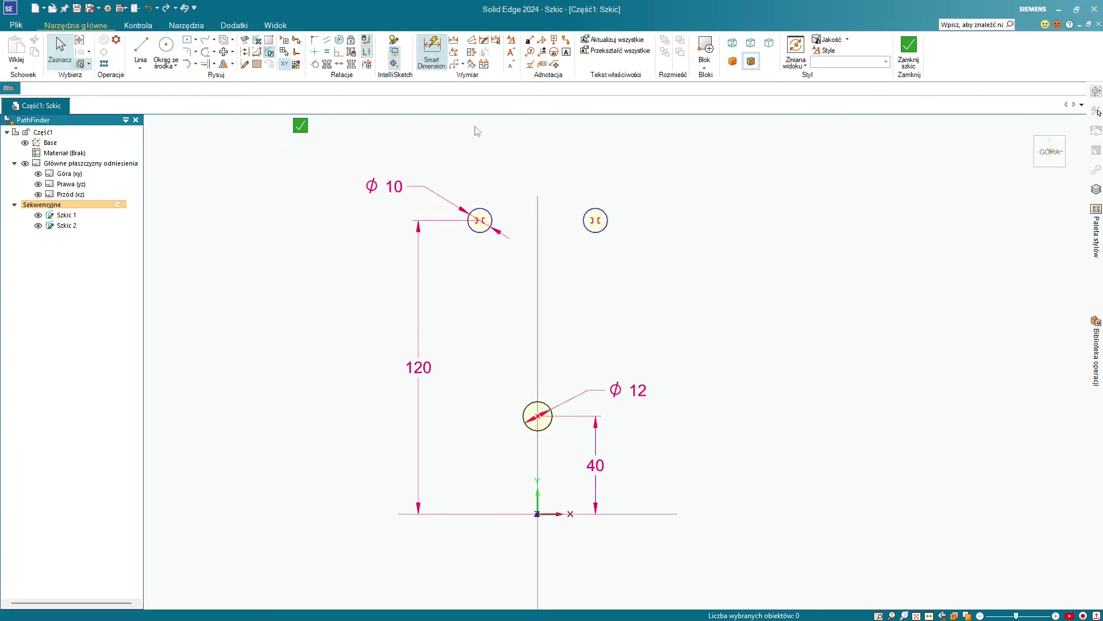
click(490, 214)
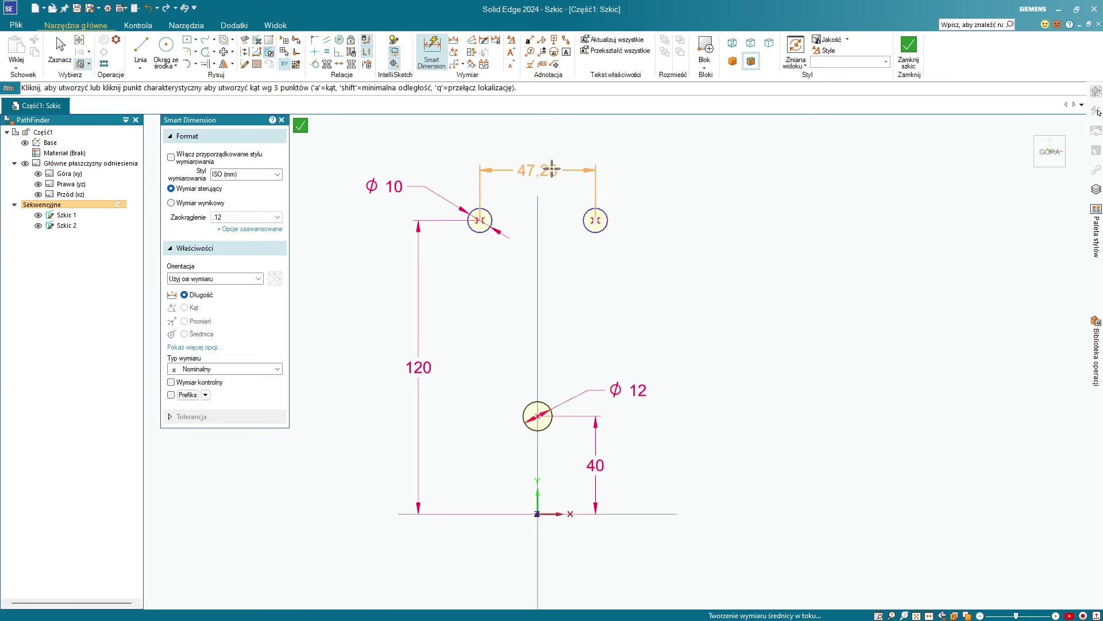
click(629, 167)
text(20)
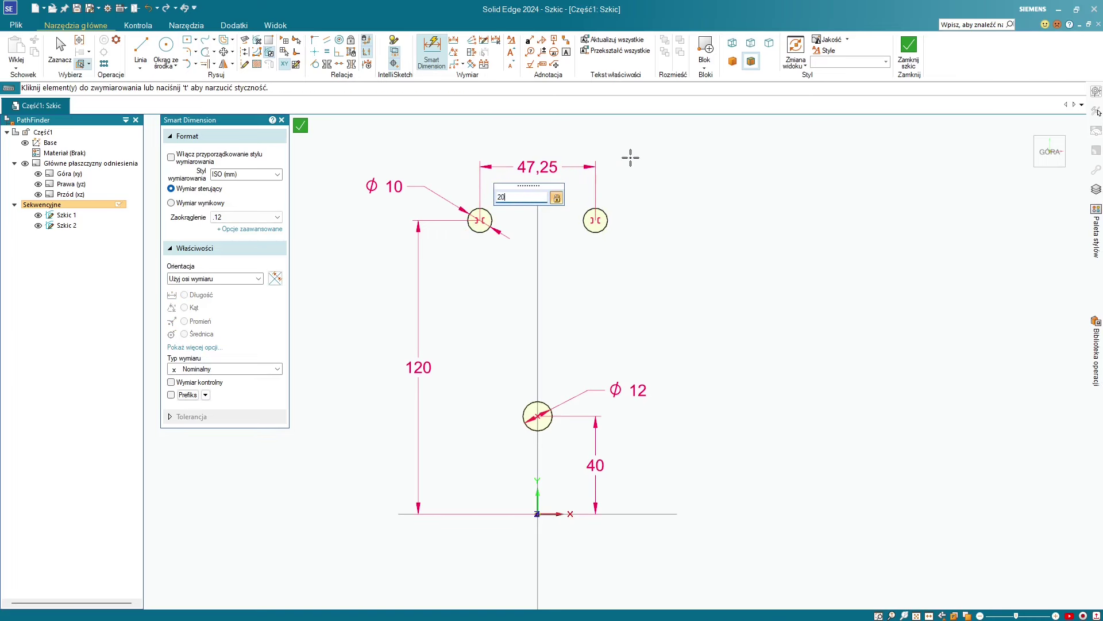
key(Return)
key(Escape)
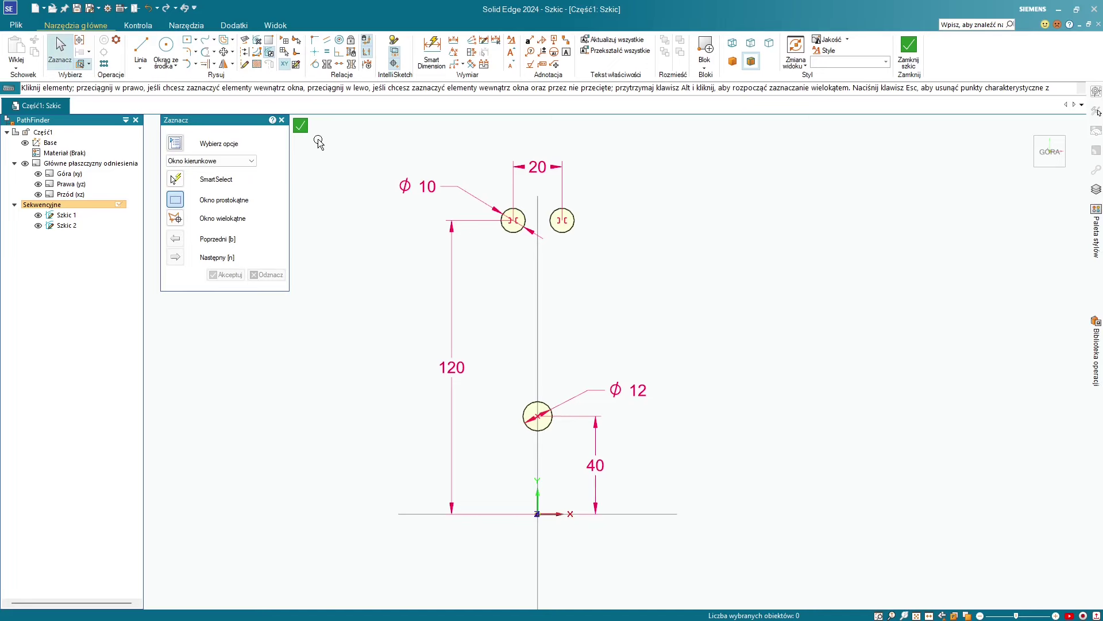
click(301, 125)
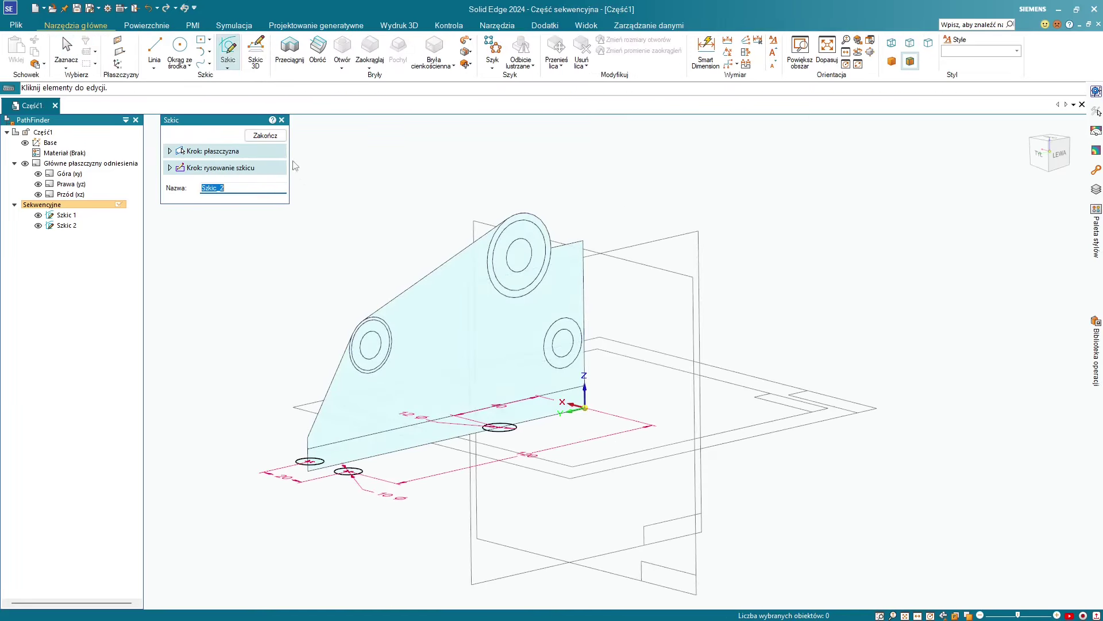
Finish the bracket sketch and orbit the part to view it in 3D.
click(266, 137)
click(317, 194)
mouse_move(316, 194)
middle_down()
mouse_move(425, 230)
mouse_move(486, 290)
middle_up()
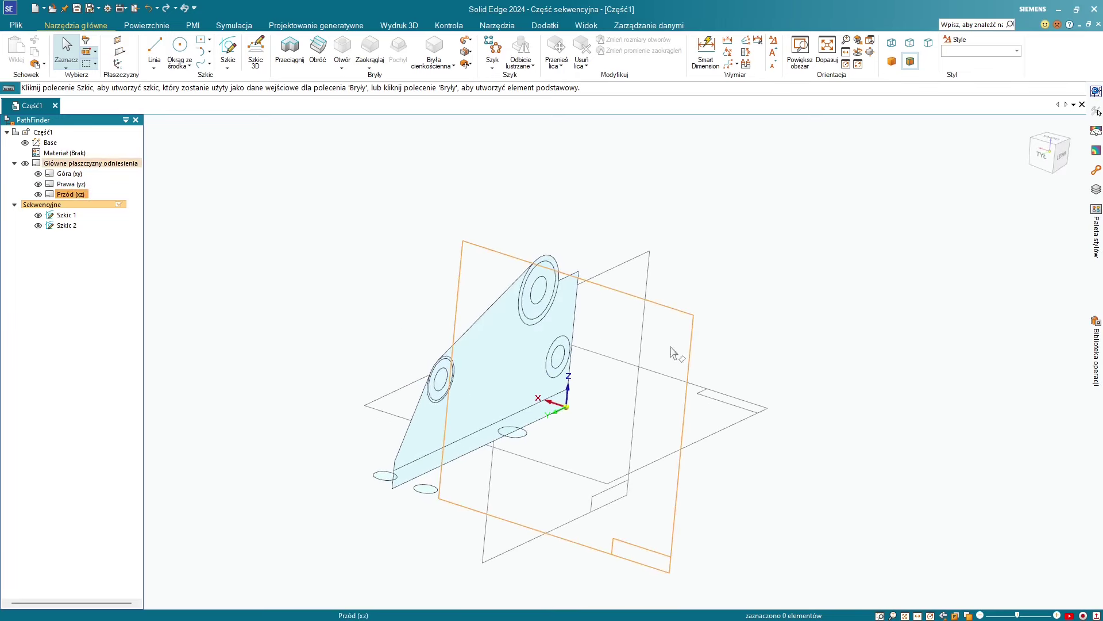
Check the 60 dimension on the PDF drawing against the model, then reorient the view.
key(alt+Tab)
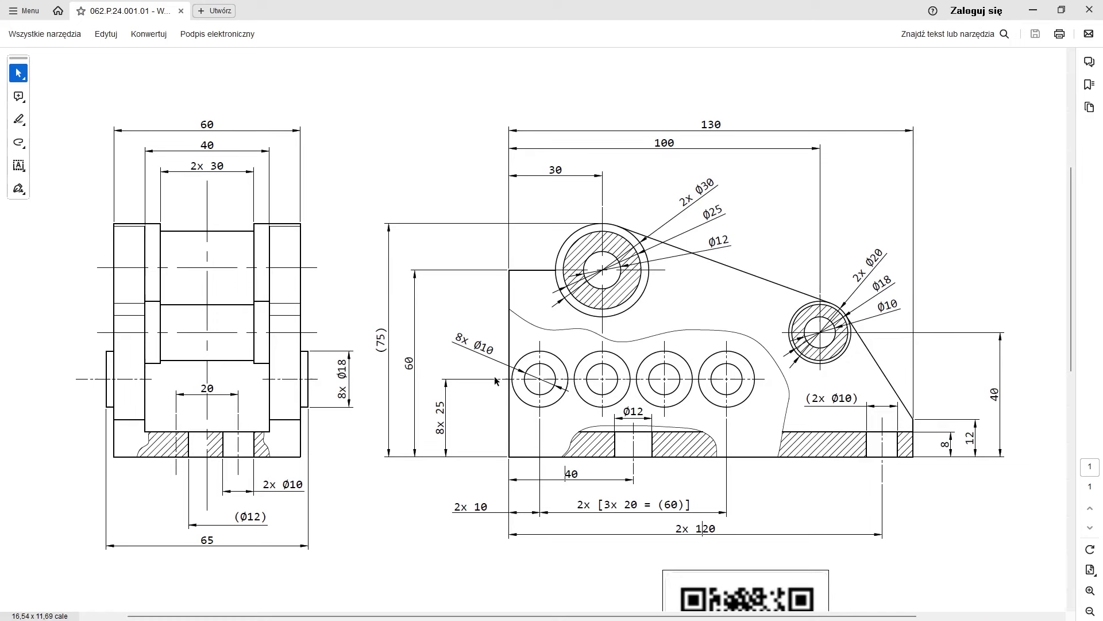
key(alt+Tab)
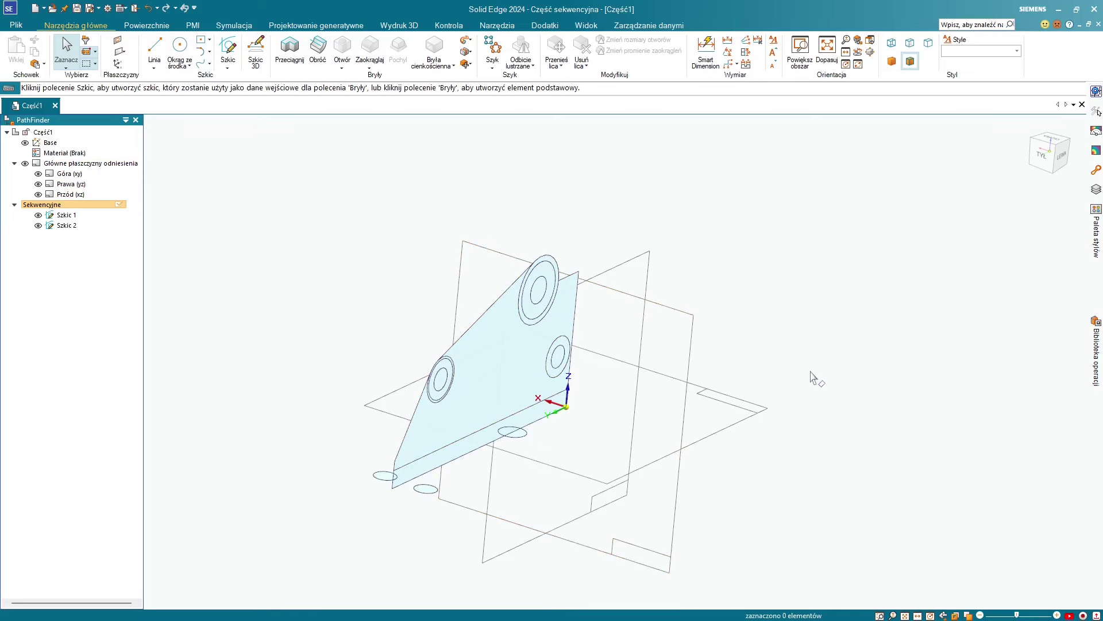
key(alt+Tab)
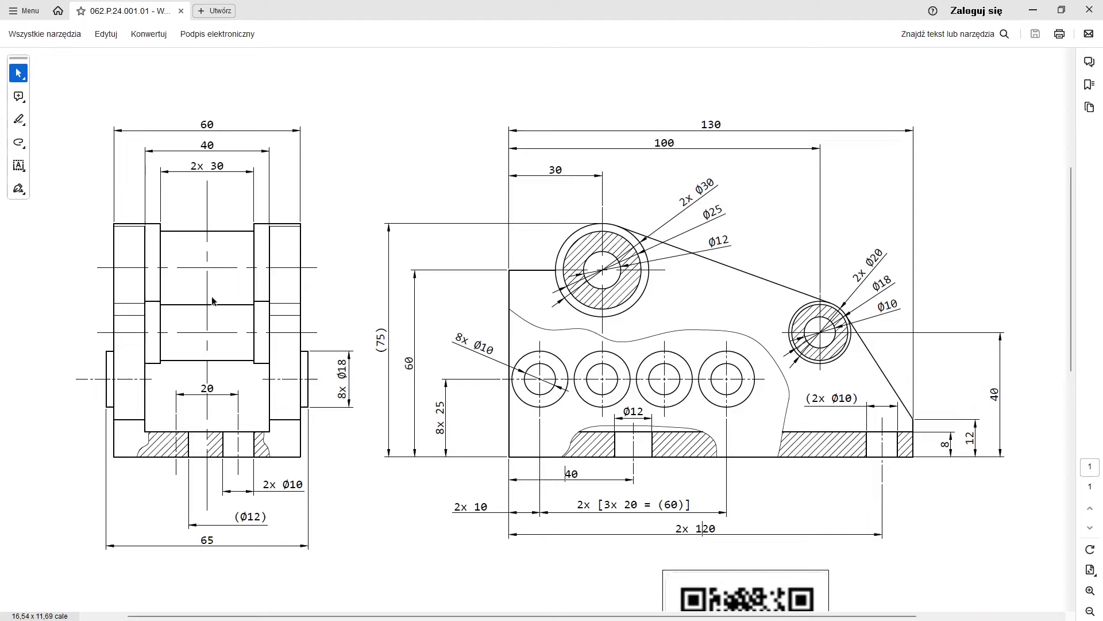
double_click(204, 134)
key(ctrl+c)
key(alt+Tab)
mouse_move(793, 343)
middle_down()
mouse_move(796, 322)
mouse_move(569, 239)
mouse_move(423, 143)
middle_up()
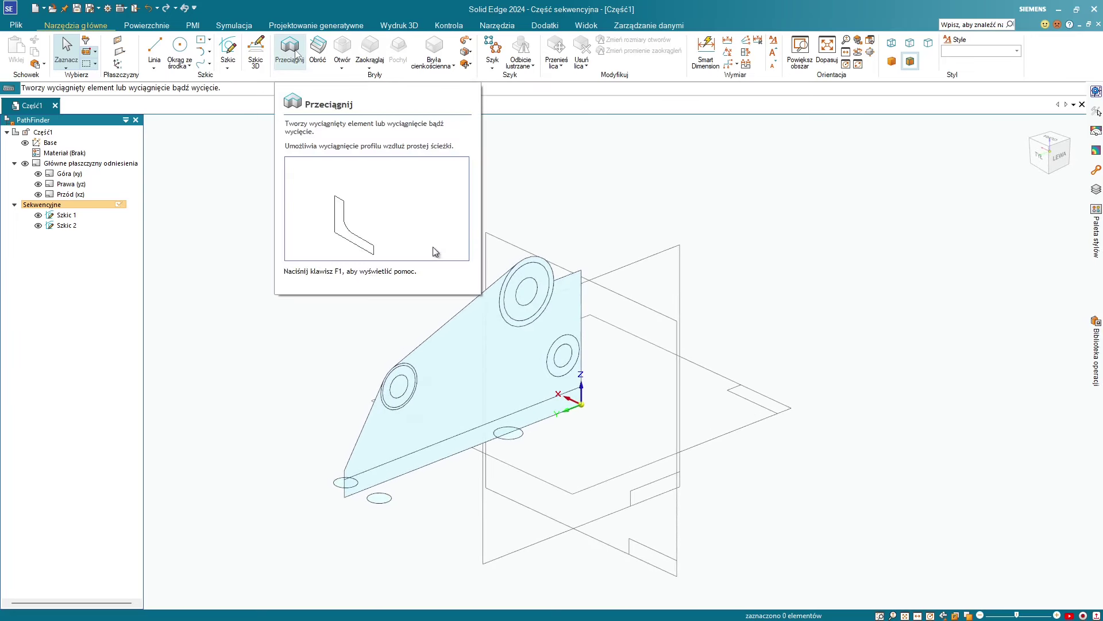
Start an extrude using Szkic 1's bracket outline region as the profile, inspecting its holes.
click(280, 66)
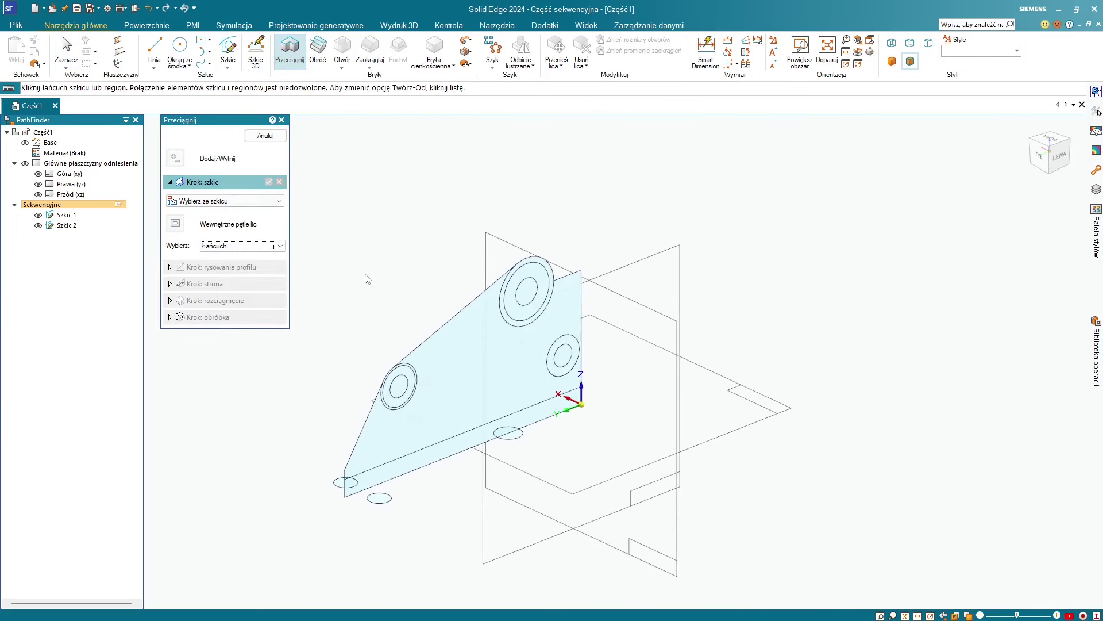
click(469, 329)
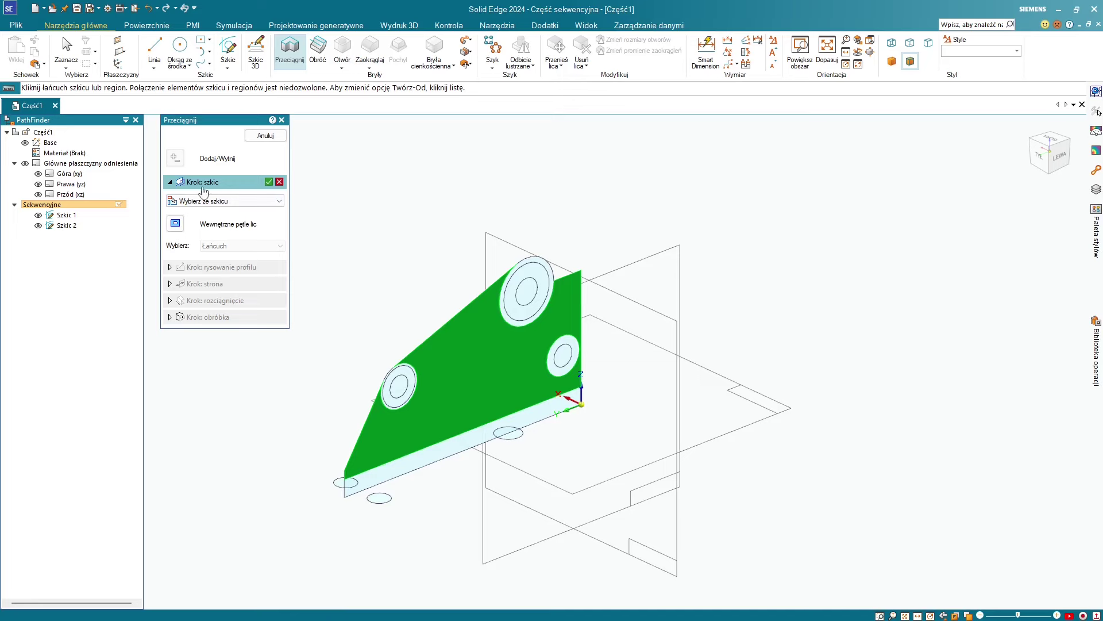
scroll(394, 373, up, 2)
scroll(394, 374, up, 2)
scroll(394, 375, up, 2)
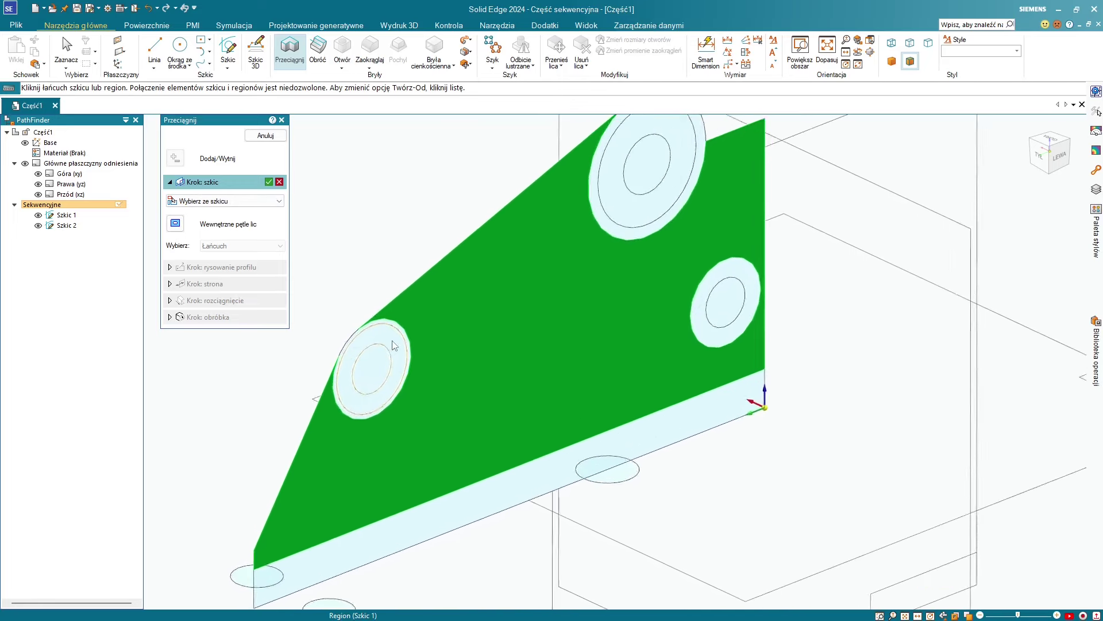
scroll(385, 359, up, 1)
middle_drag(380, 351, 614, 203)
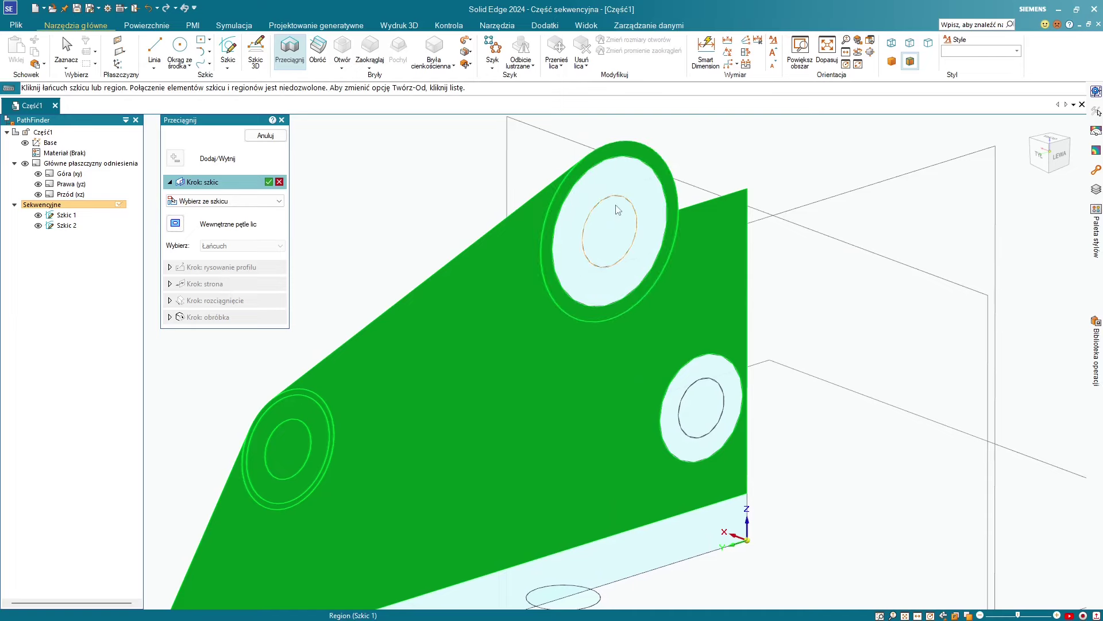
mouse_move(615, 205)
middle_down()
mouse_move(639, 300)
mouse_move(713, 364)
middle_up()
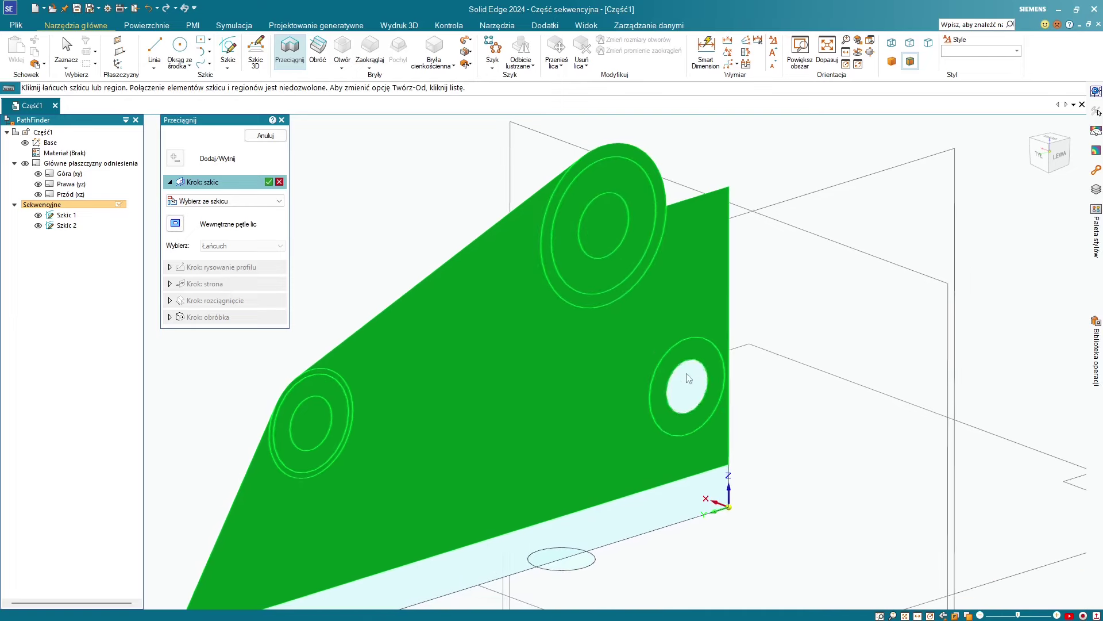
scroll(713, 363, down, 2)
mouse_move(692, 399)
middle_down()
mouse_move(355, 483)
mouse_move(489, 316)
mouse_move(481, 305)
middle_up()
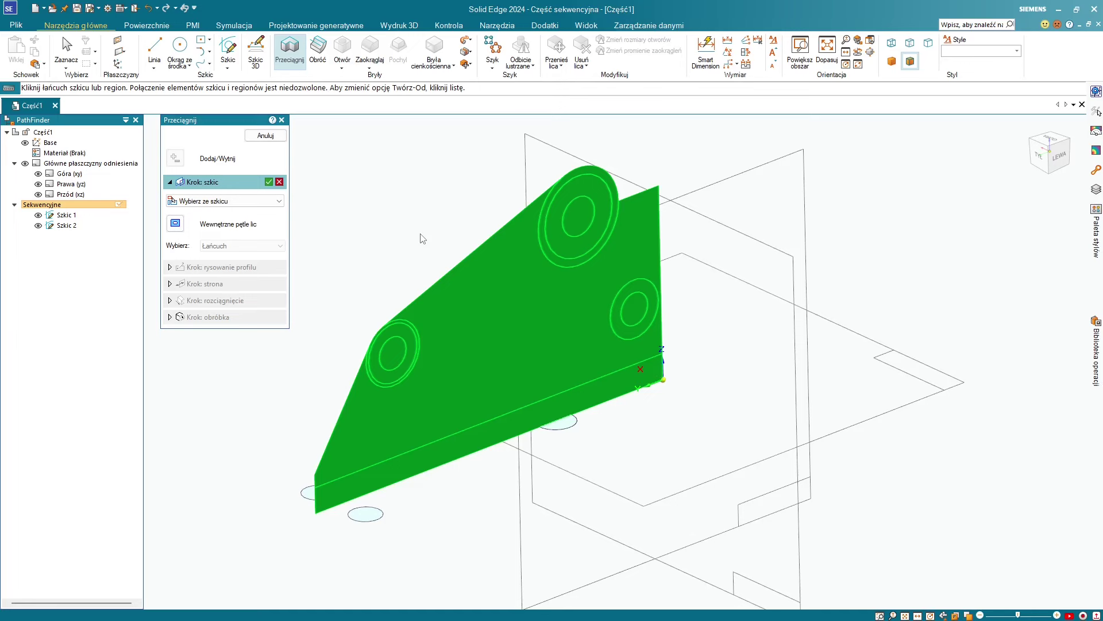
Extrude the accepted side-profile region symmetrically to a 60 mm thickness.
middle_drag(406, 214, 439, 282)
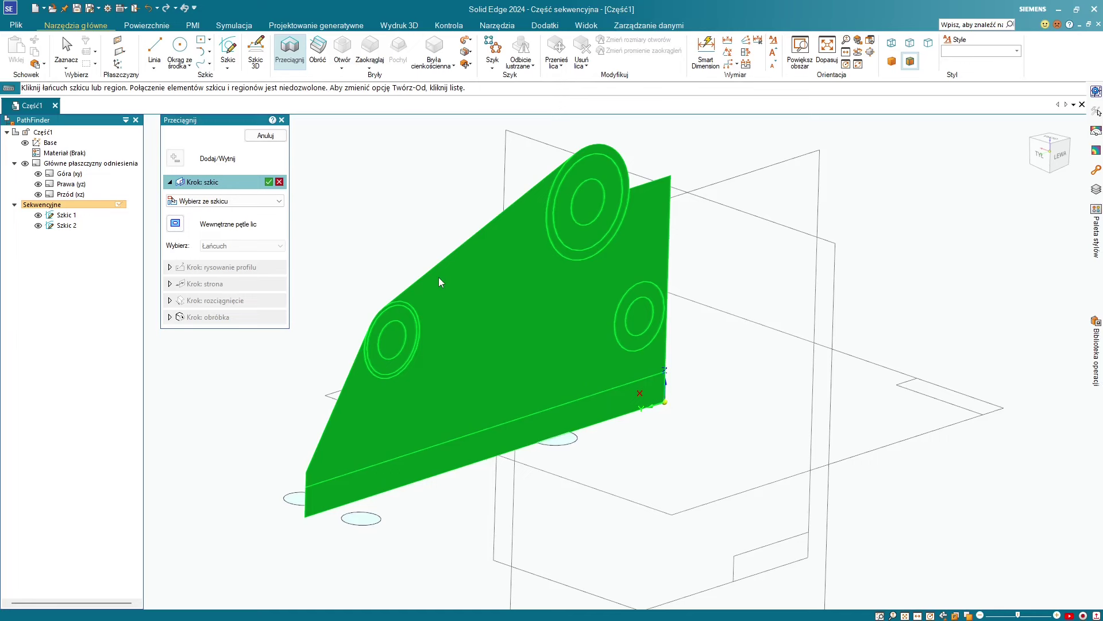
mouse_move(439, 278)
middle_down()
mouse_move(407, 271)
mouse_move(365, 288)
middle_up()
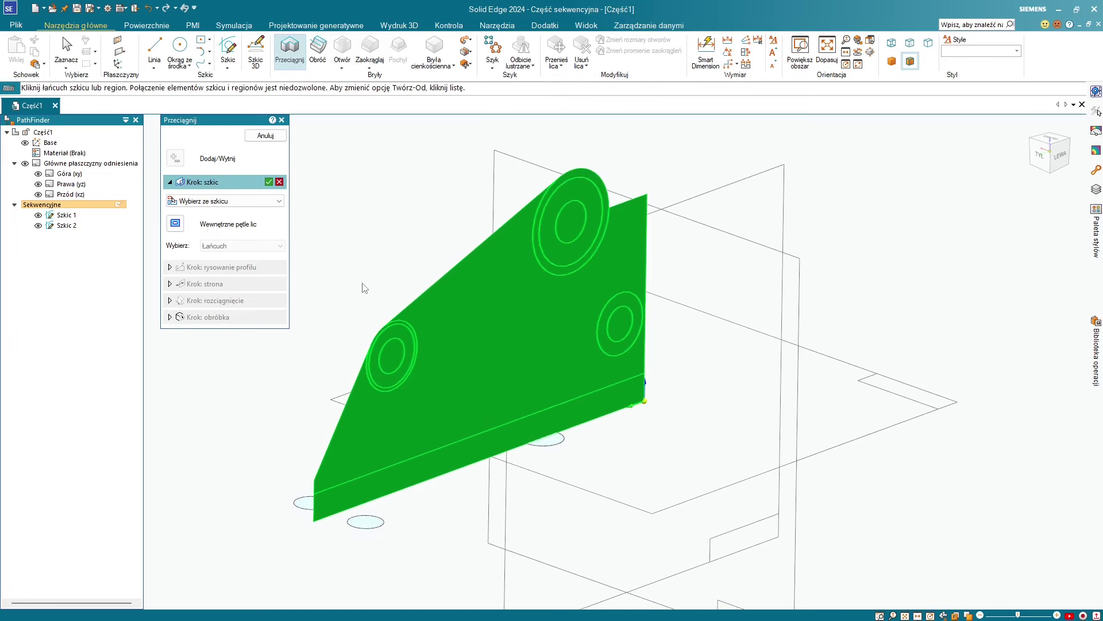
click(269, 183)
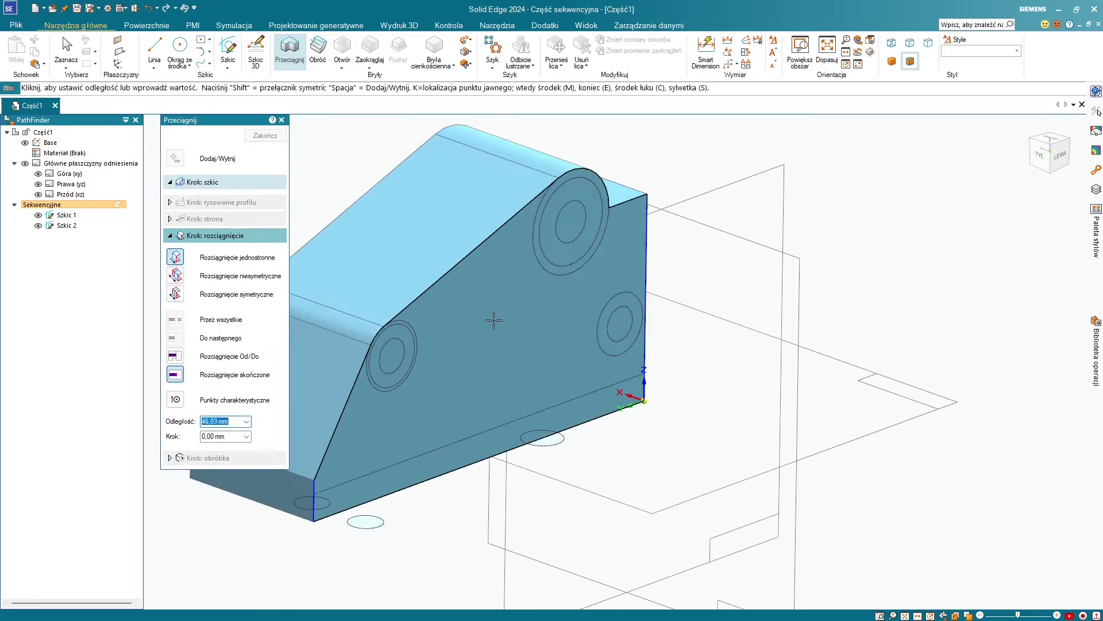
middle_drag(515, 321, 489, 325)
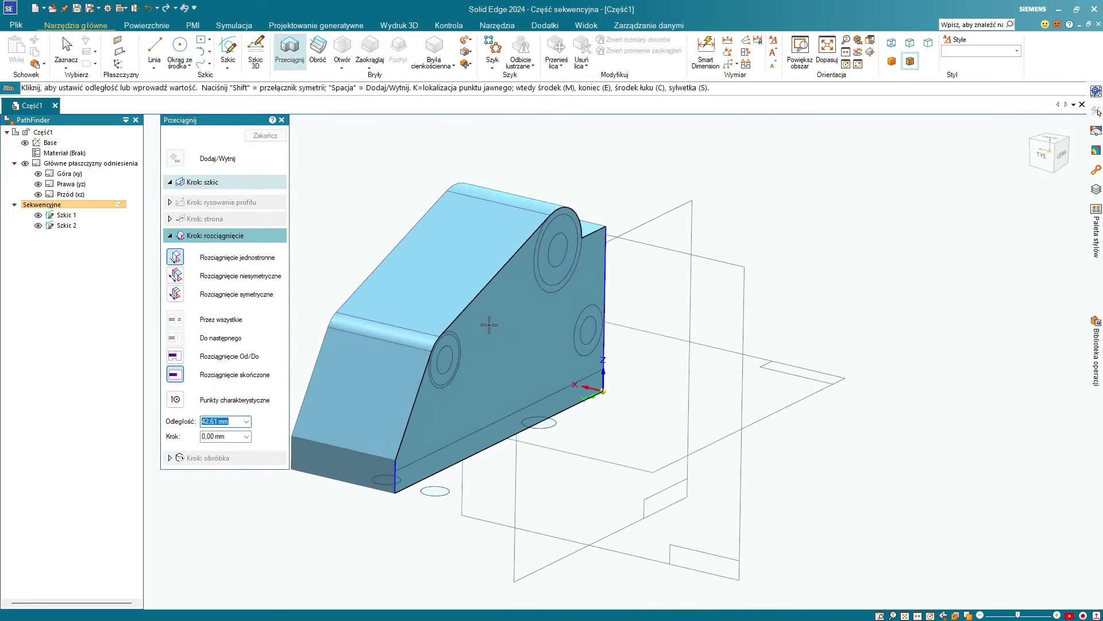
key(alt+Tab)
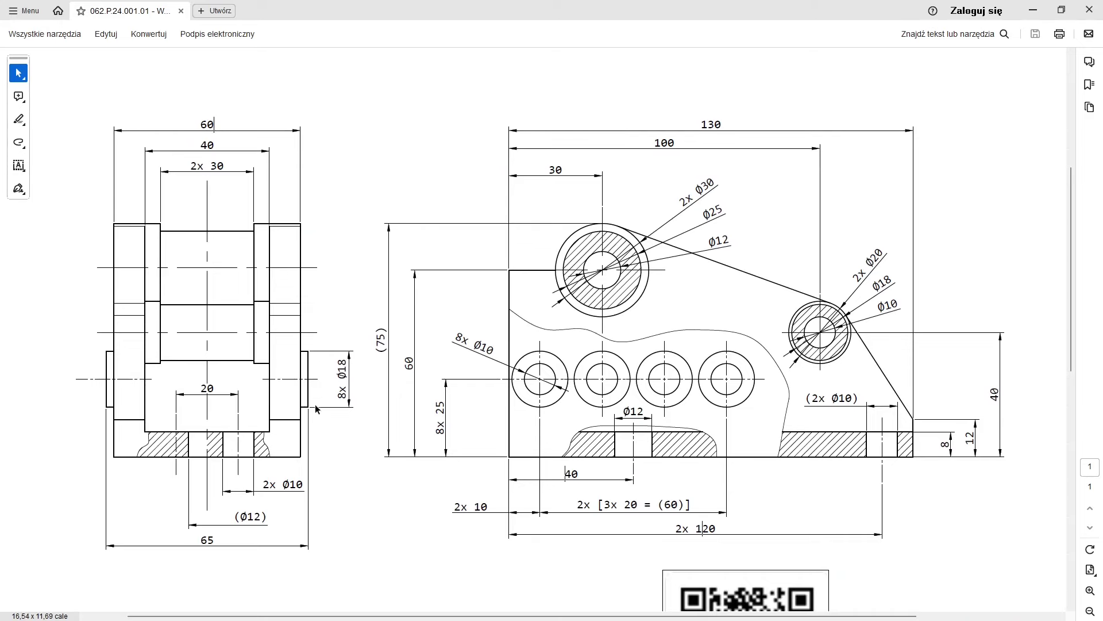
key(alt+Tab)
mouse_move(315, 389)
middle_down()
mouse_move(581, 387)
mouse_move(575, 406)
middle_up()
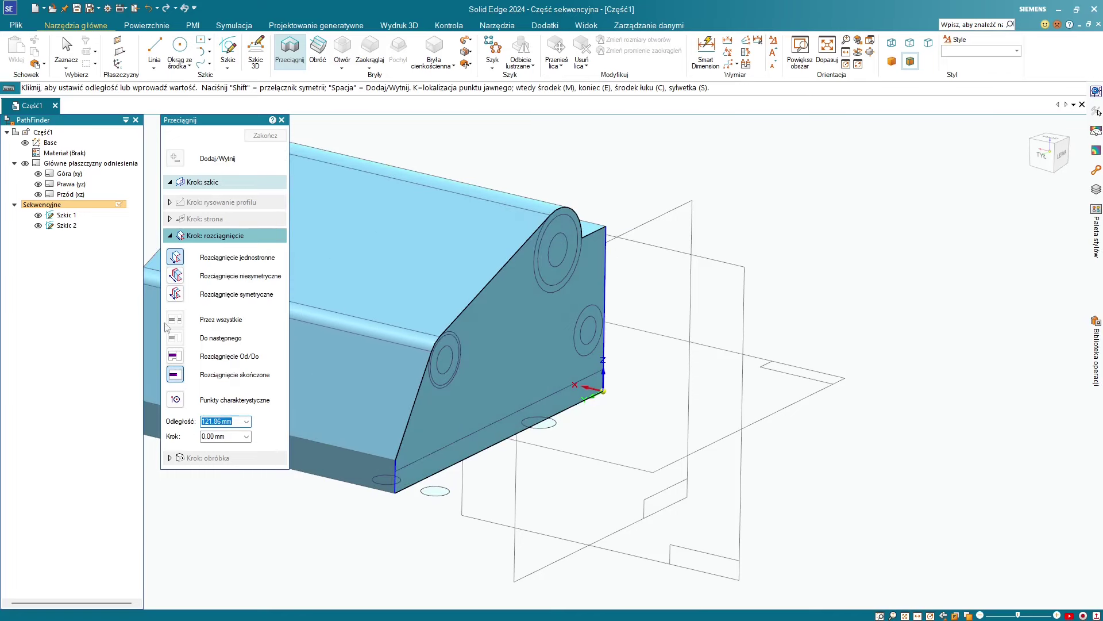
click(175, 293)
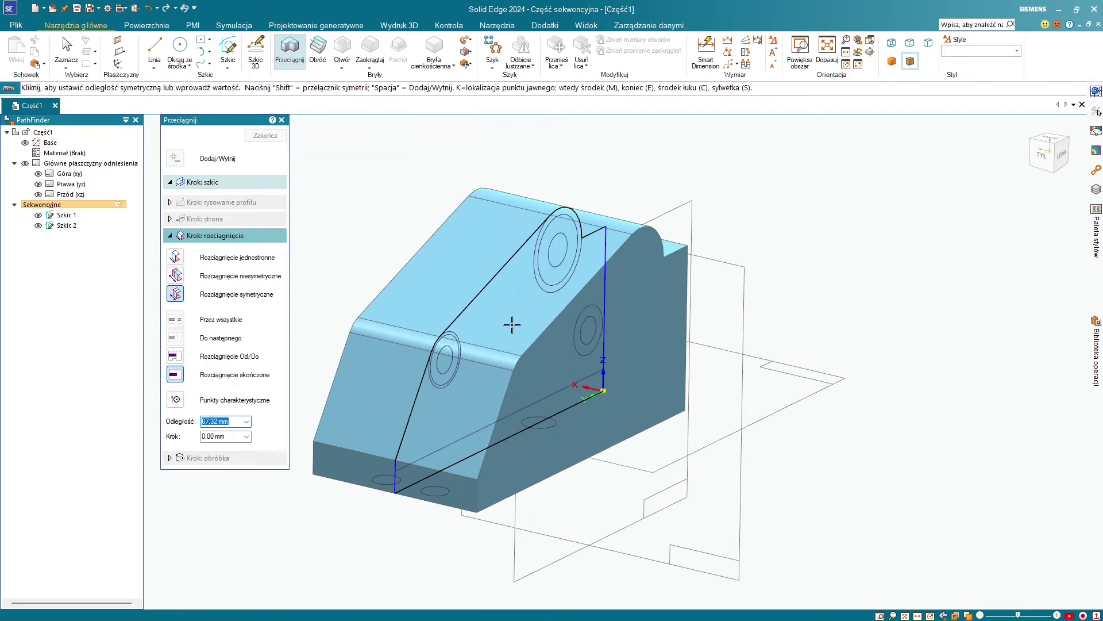
key(alt+Tab)
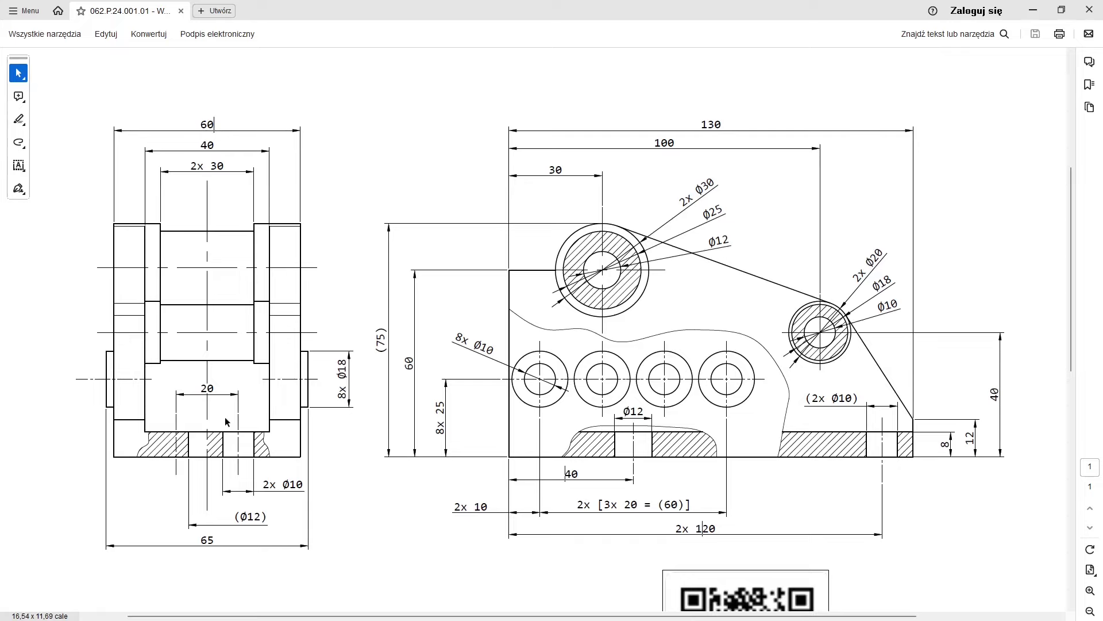
key(alt+Tab)
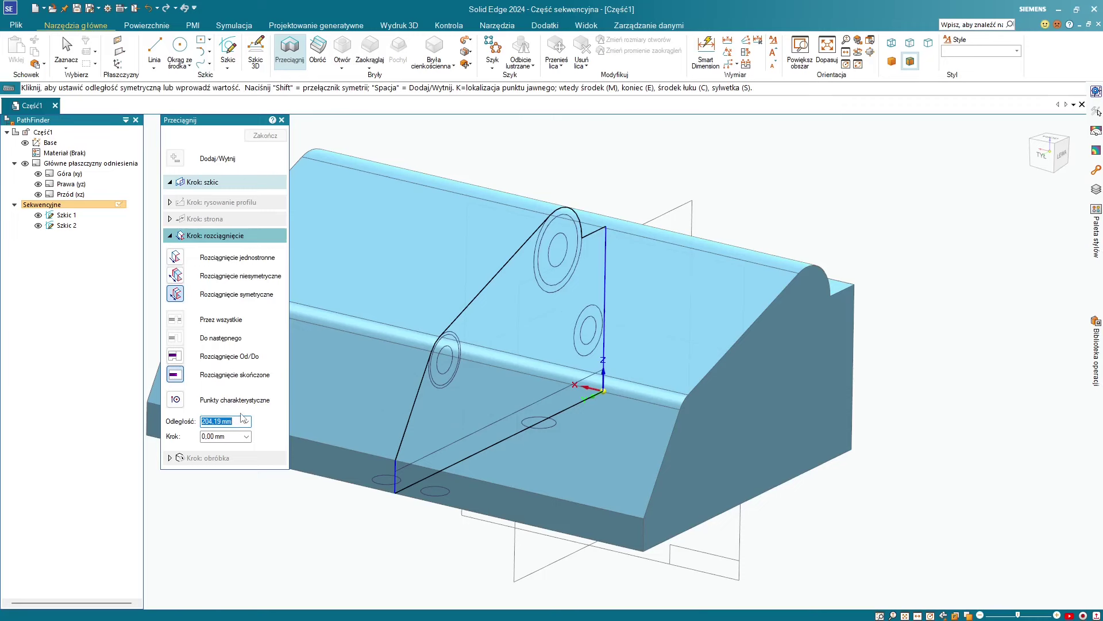
text(60)
key(Return)
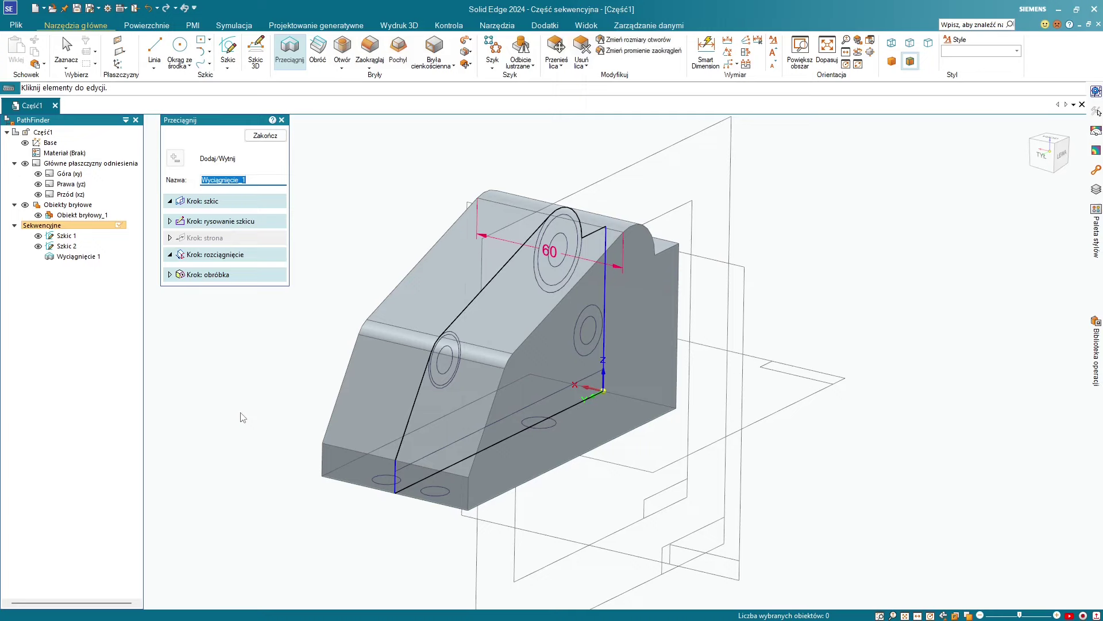
Finish Wyciągnięcie 1 and set the new extrusion to Wytnij (cut) mode.
click(265, 137)
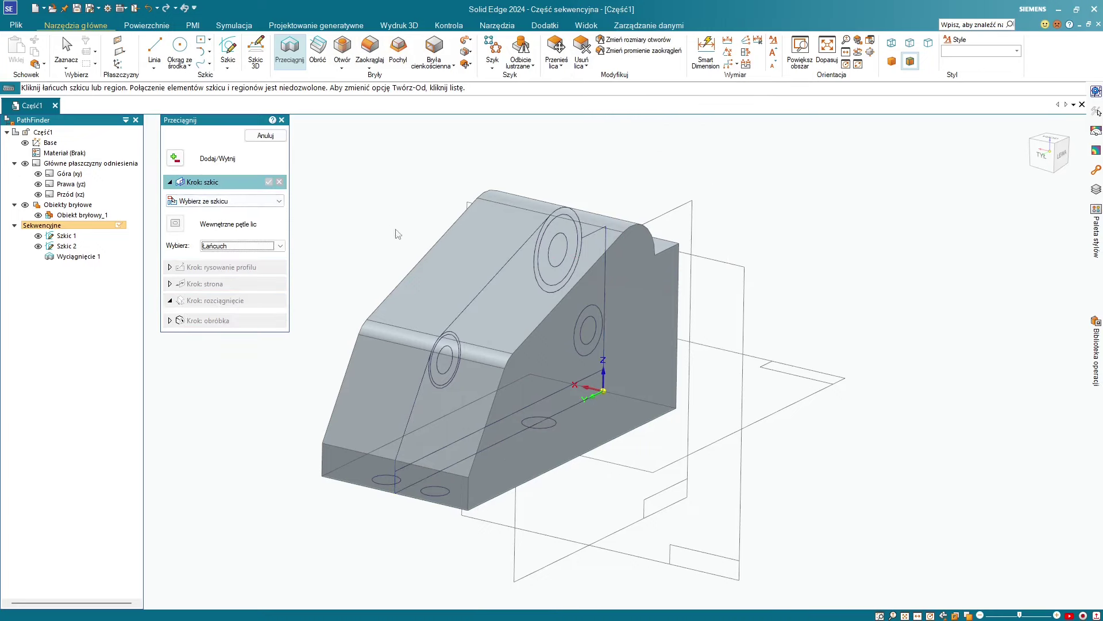
key(alt+Tab)
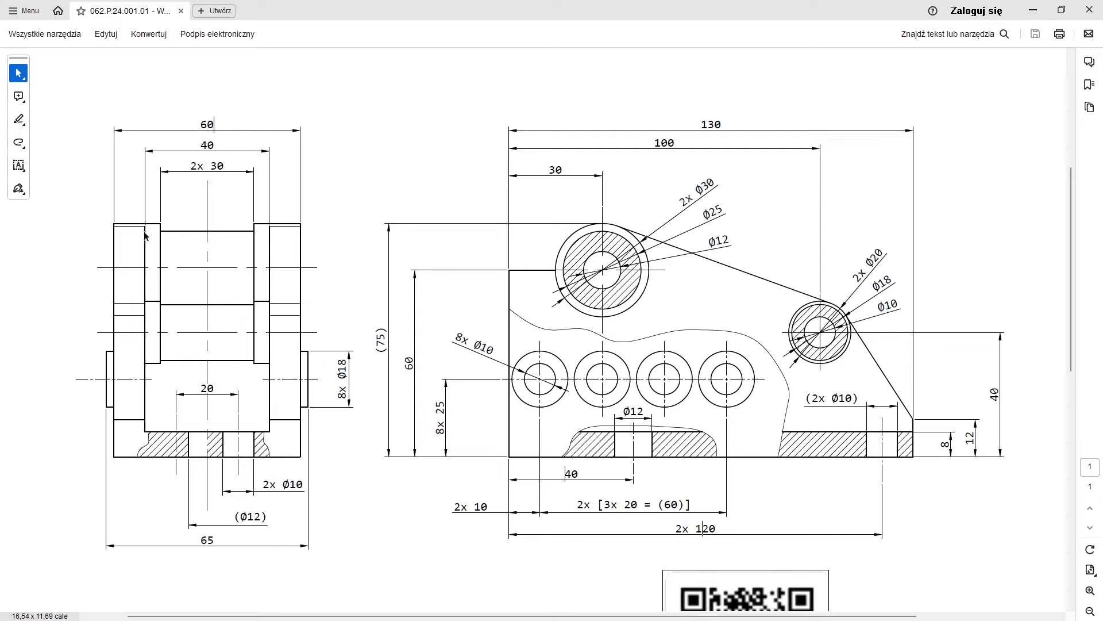
key(alt+Tab)
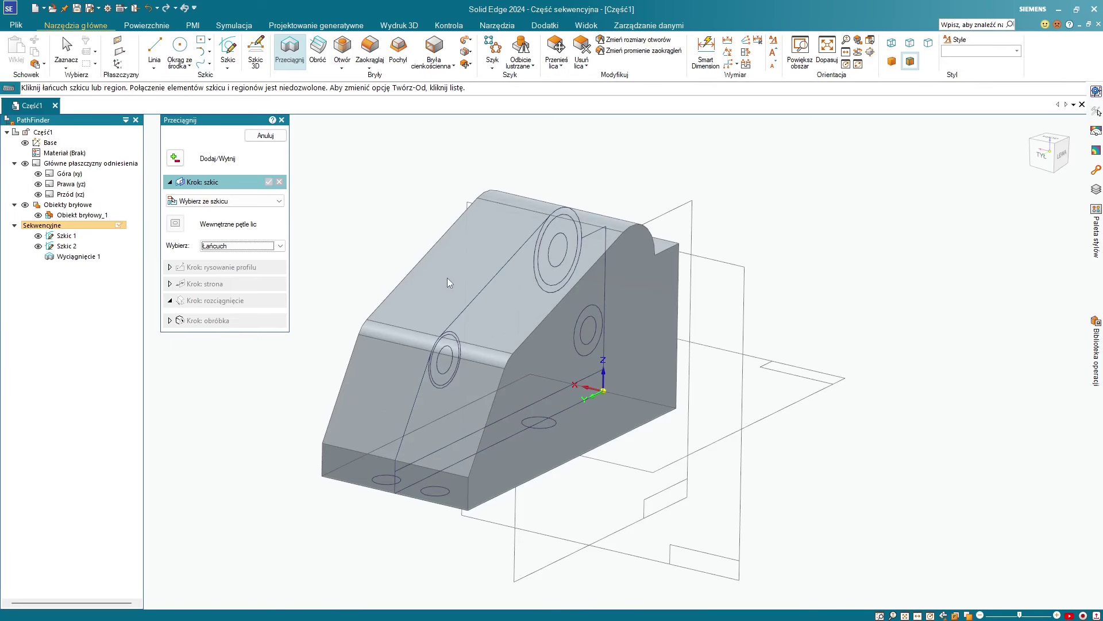
middle_drag(439, 285, 452, 320)
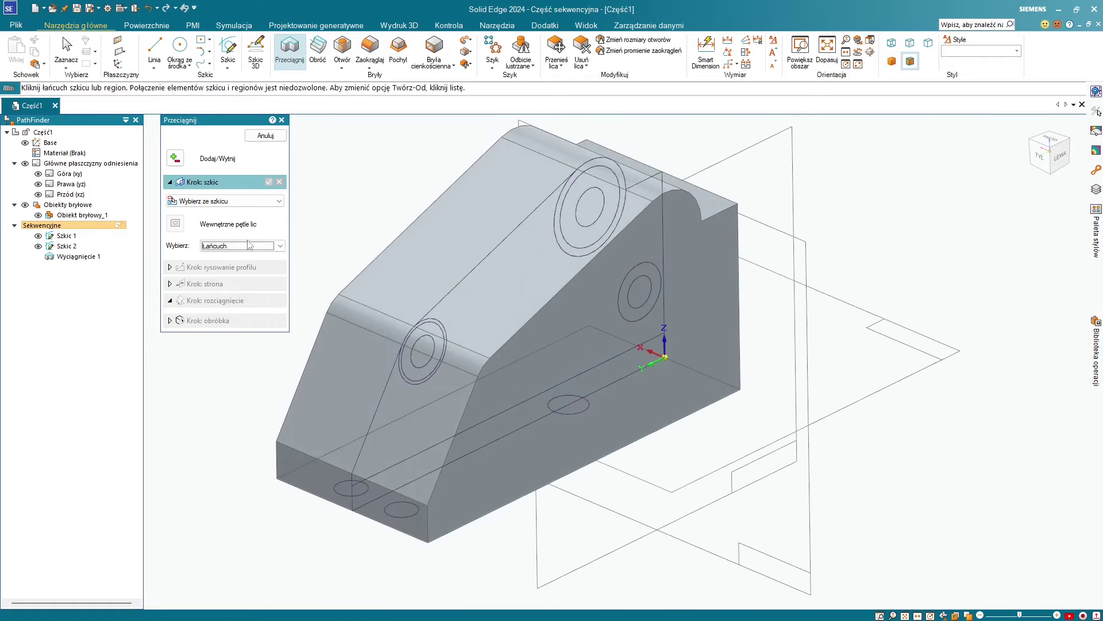
click(176, 159)
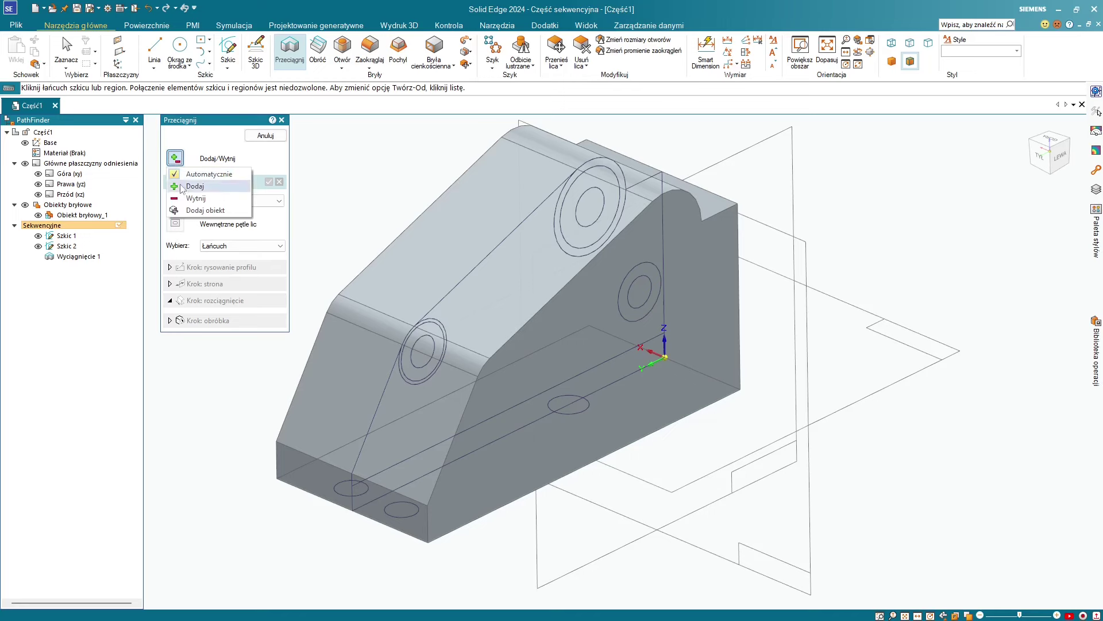
click(187, 198)
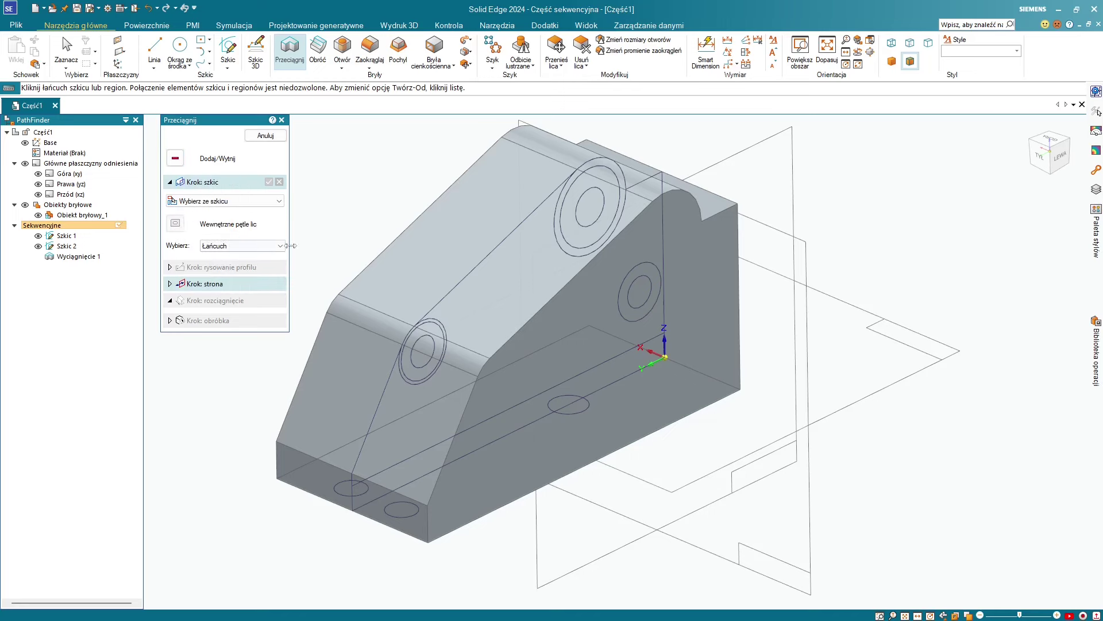
Use the large profile region, boss ring, inner circle and right boss hole as the cut profile.
scroll(470, 343, up, 3)
scroll(463, 347, down, 4)
scroll(454, 362, up, 2)
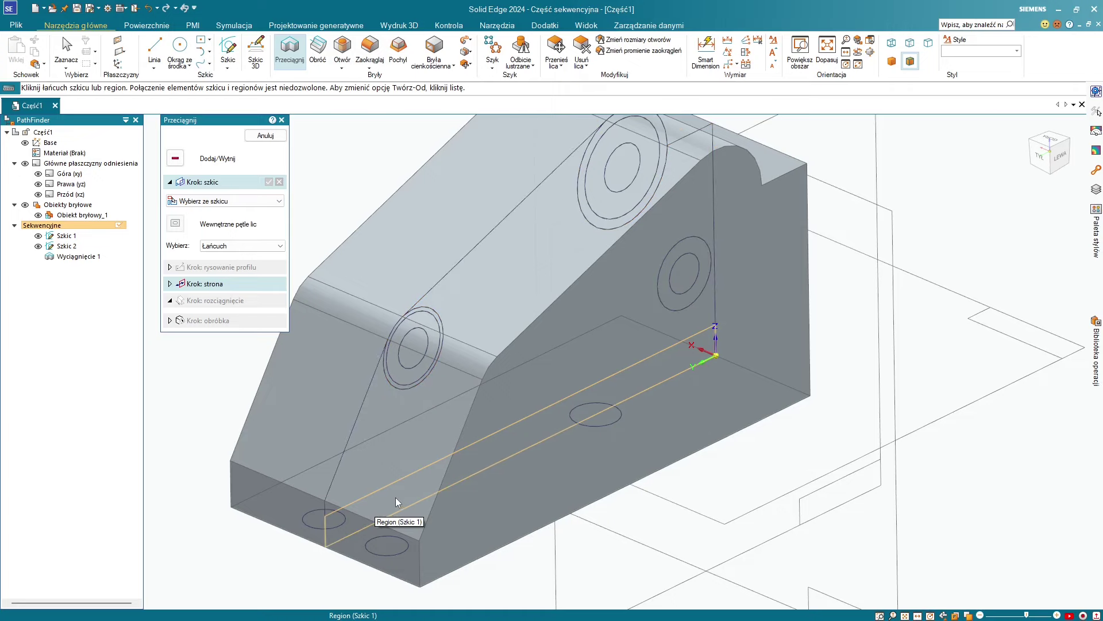
click(393, 436)
scroll(422, 328, up, 5)
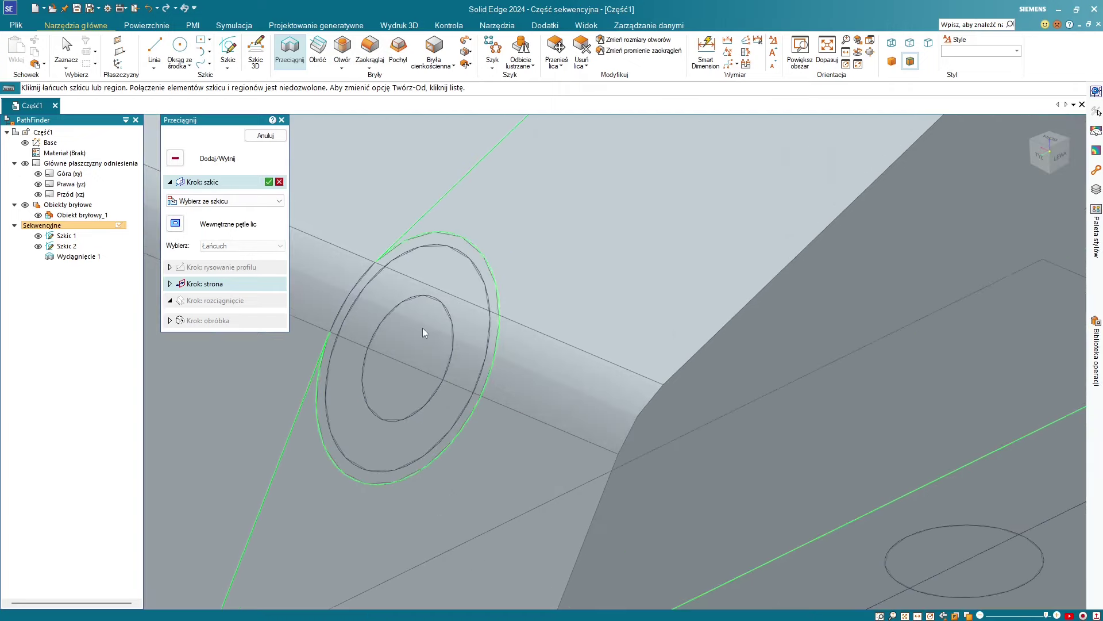
click(443, 240)
click(421, 296)
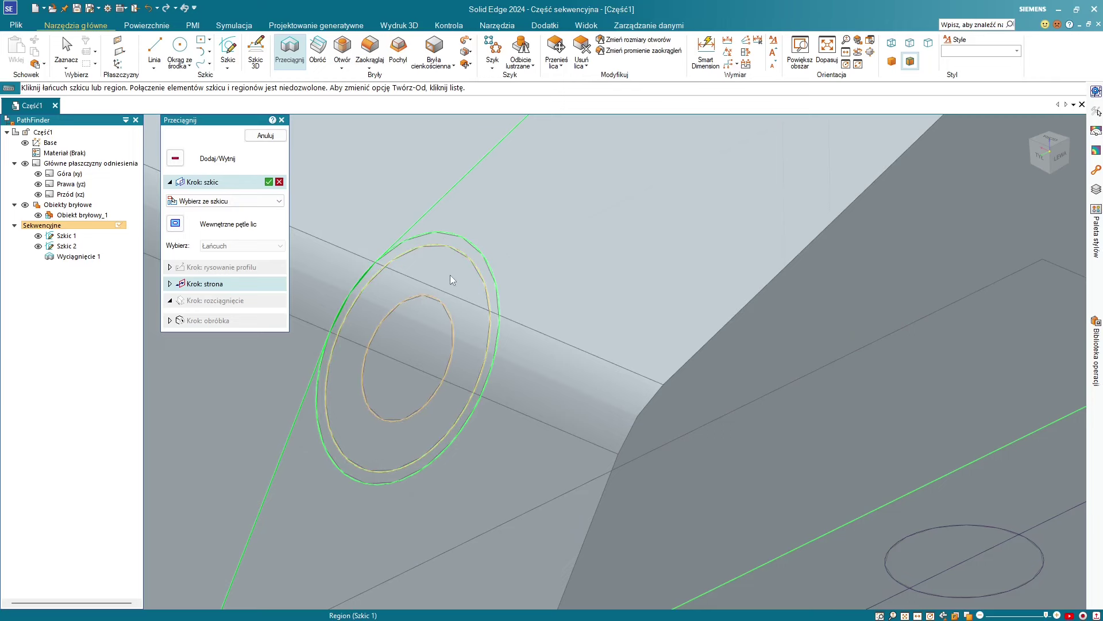
scroll(403, 394, down, 3)
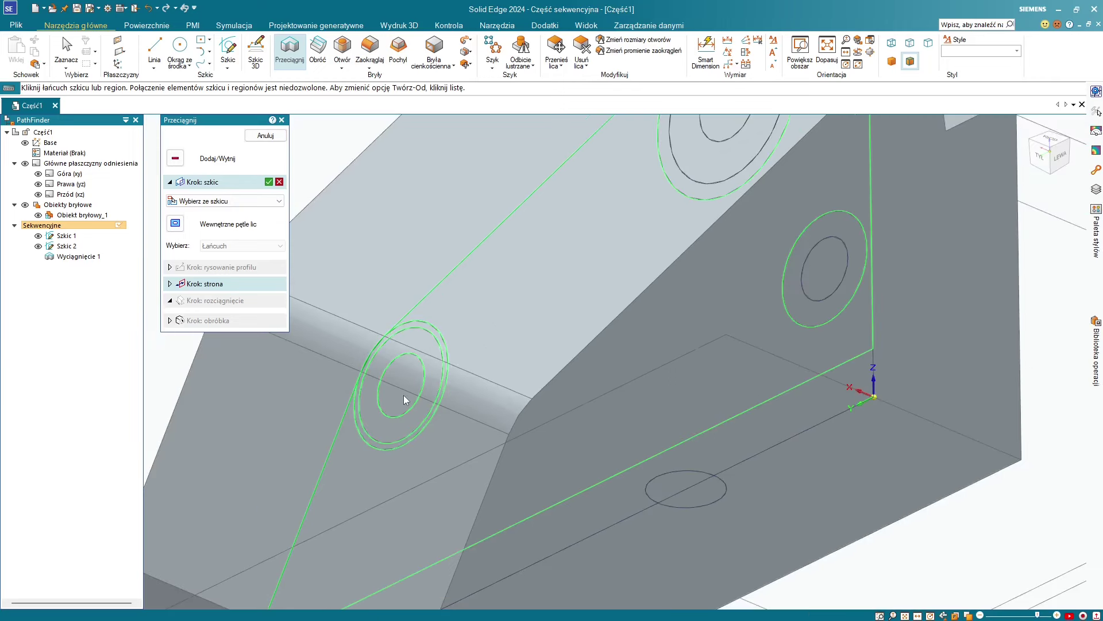
scroll(405, 389, down, 1)
scroll(657, 147, up, 2)
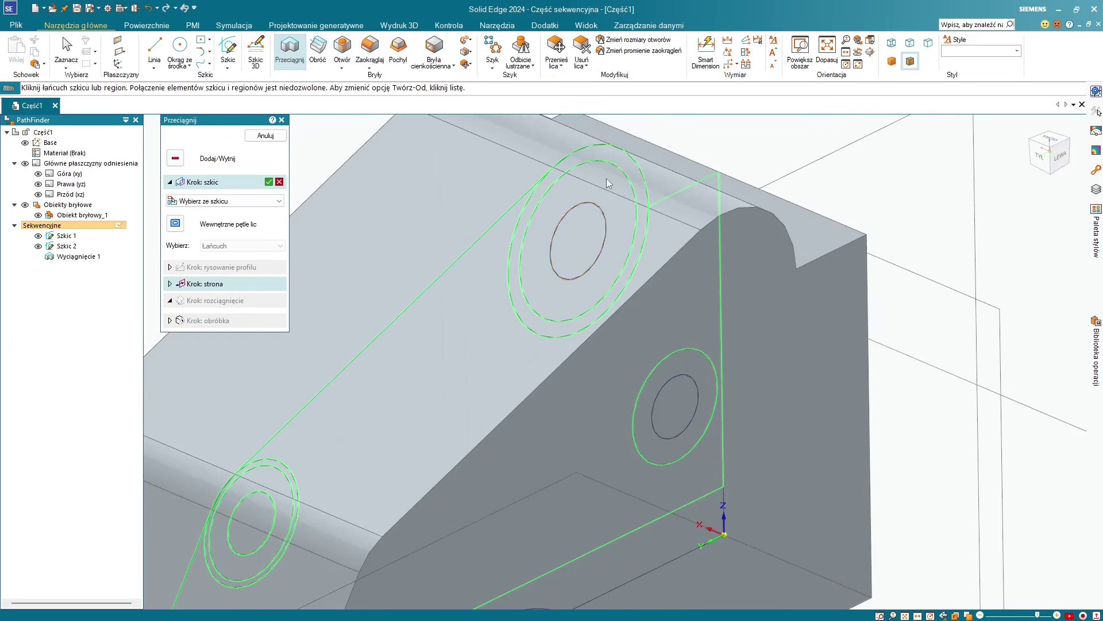
click(661, 388)
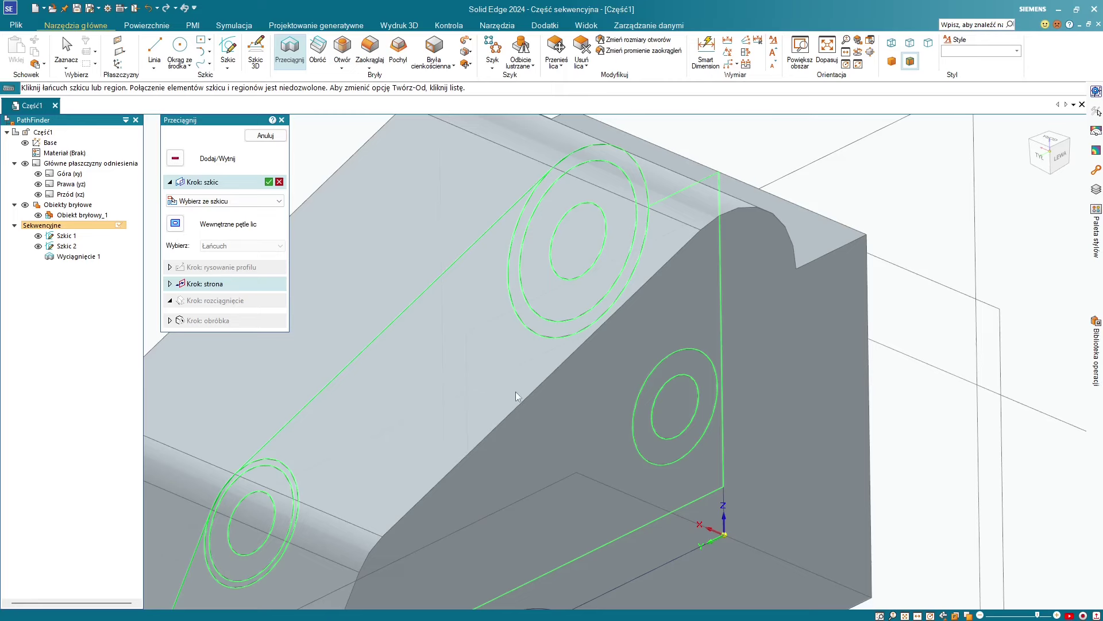
scroll(516, 391, down, 2)
scroll(561, 377, down, 1)
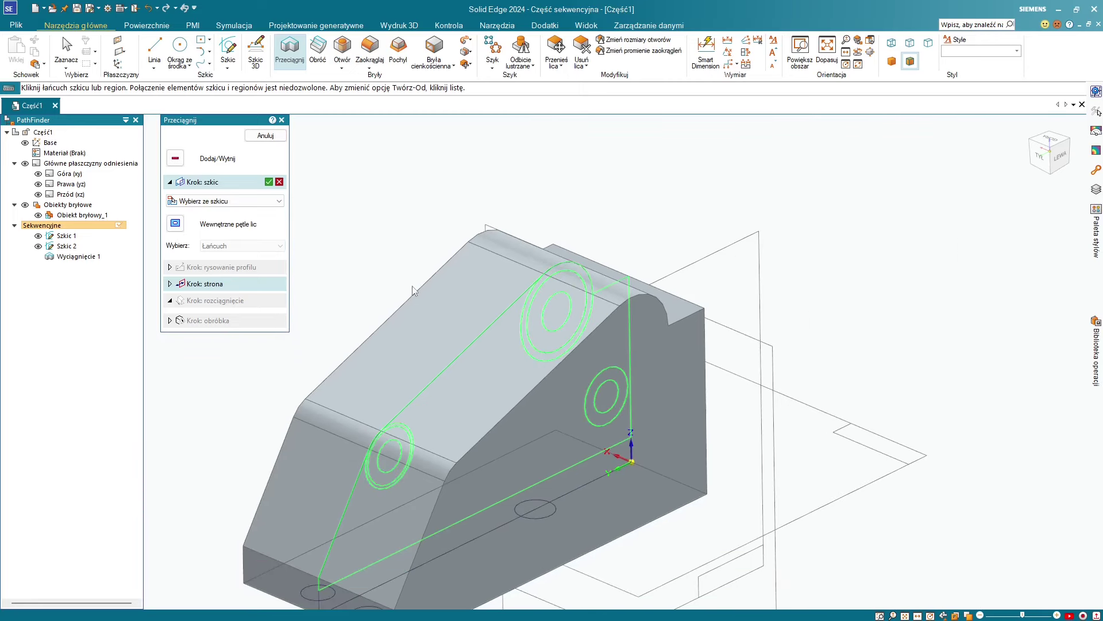
click(268, 182)
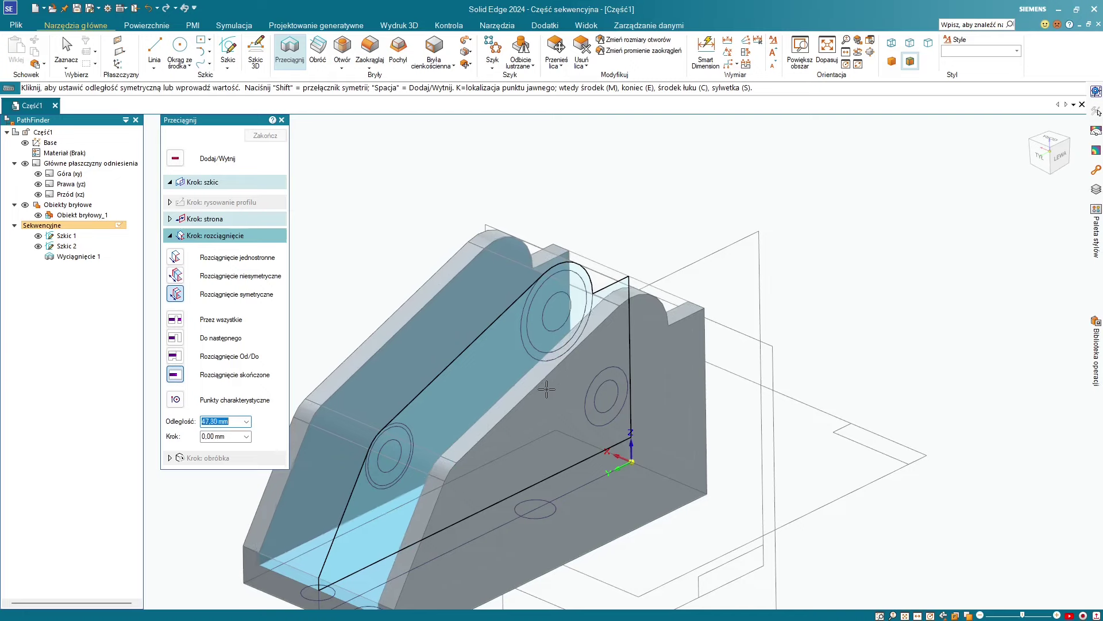
Cut the selected profile symmetrically to a 40 mm distance.
key(alt+Tab)
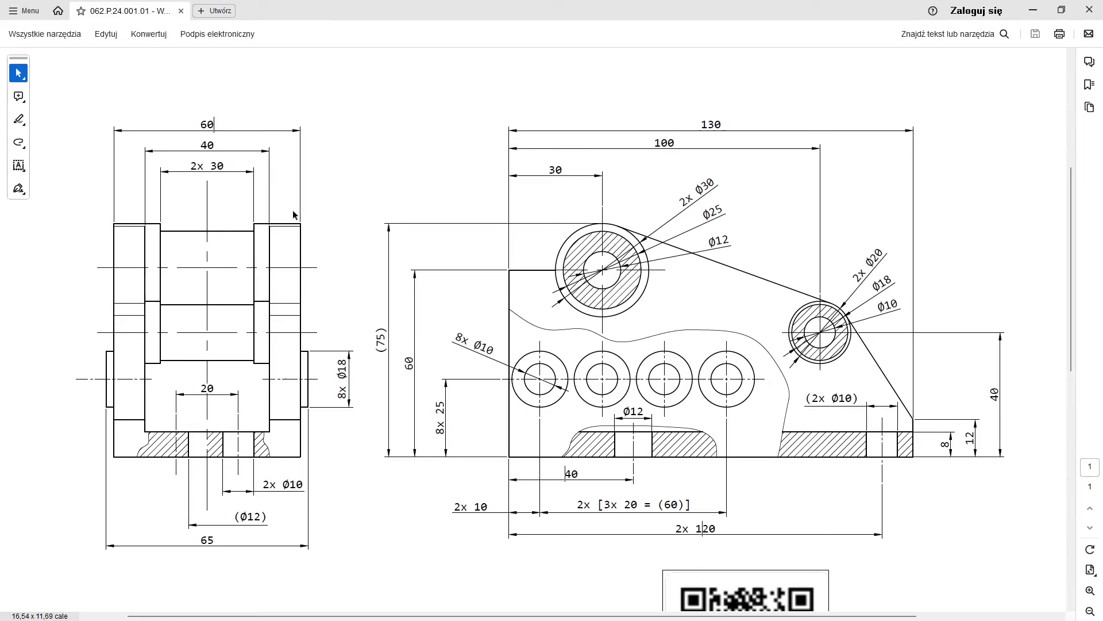
key(alt+Tab)
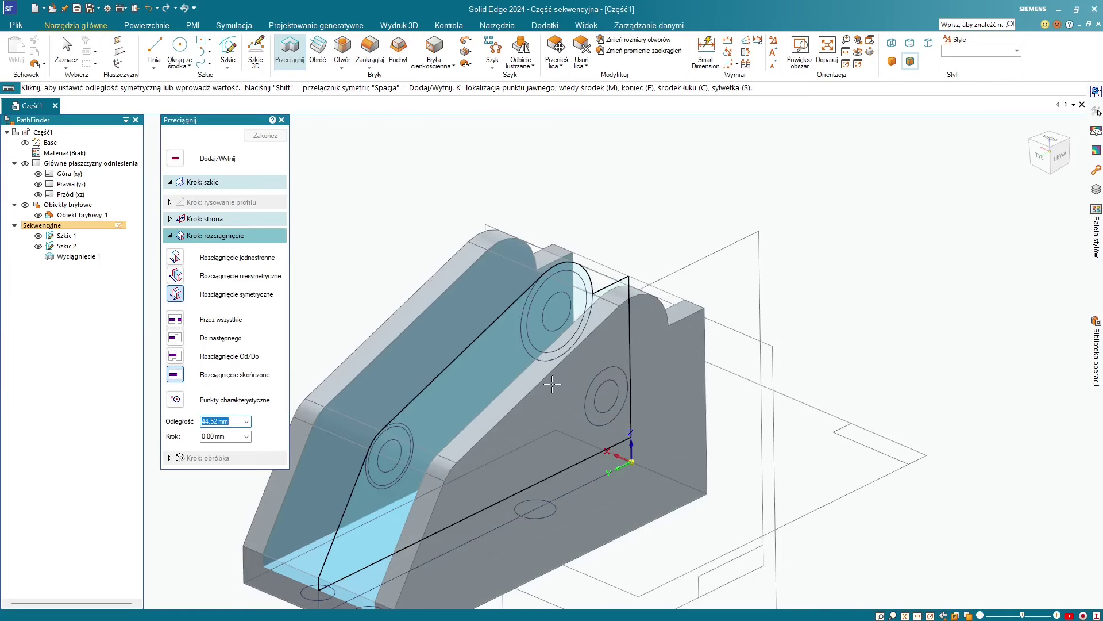
text(40)
key(Return)
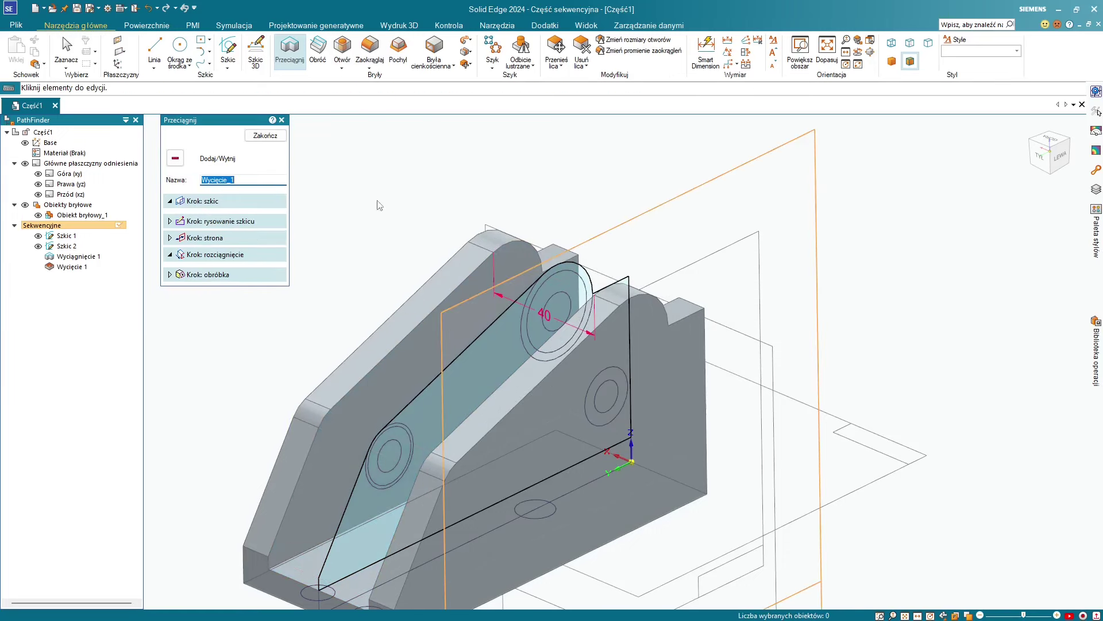
Finish Wycięcie 1 and set the new extrusion to Dodaj (add) mode.
click(265, 136)
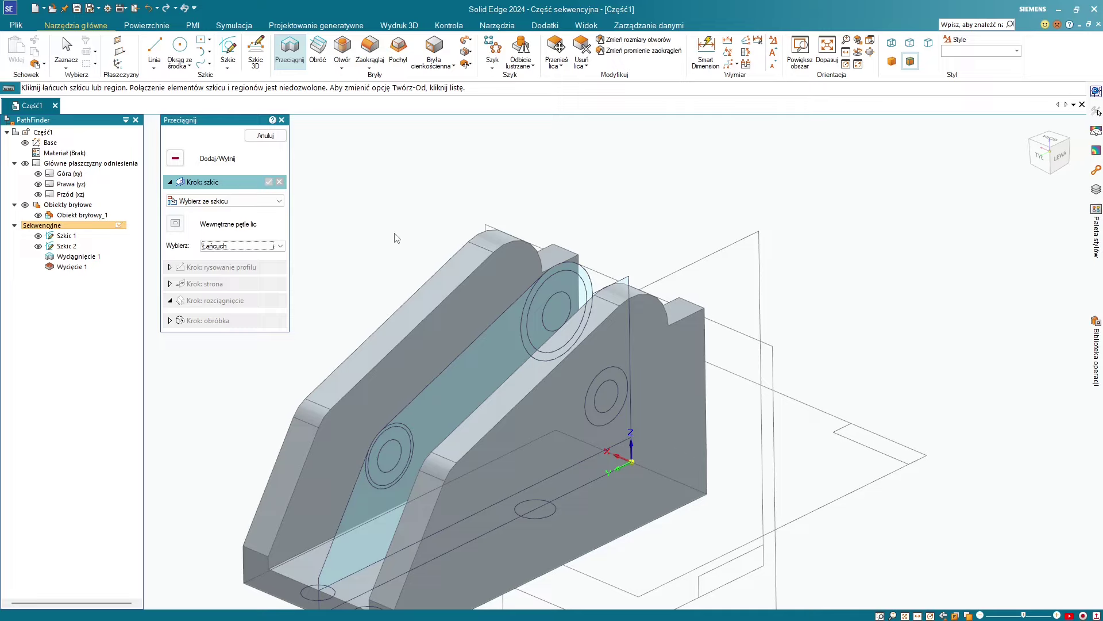
middle_drag(397, 238, 422, 273)
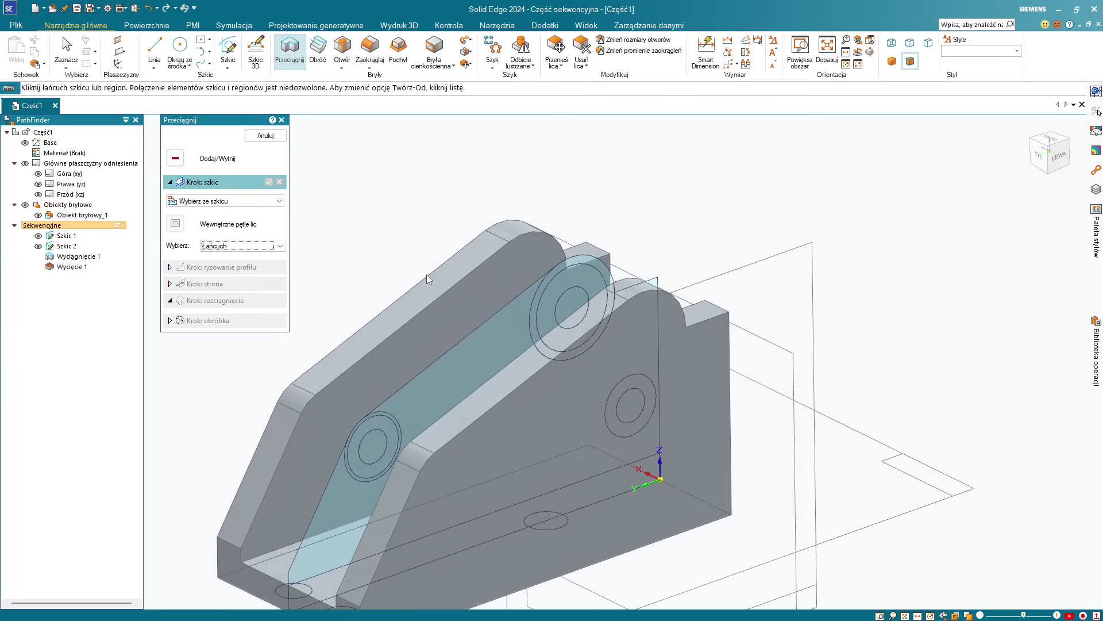
key(alt+Tab)
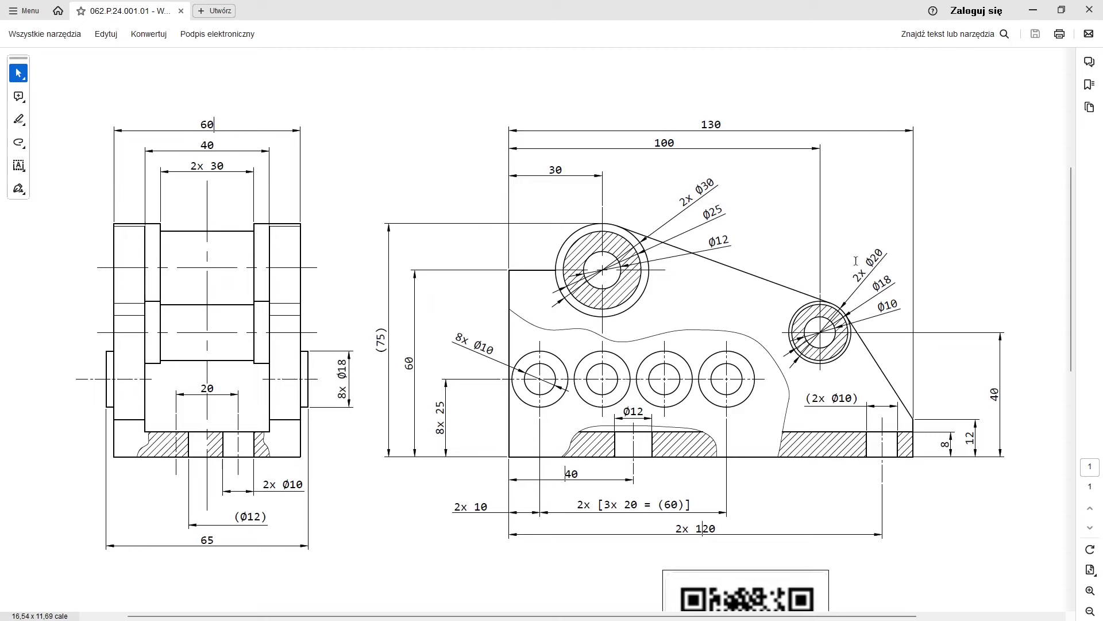
key(alt+Tab)
scroll(638, 232, down, 2)
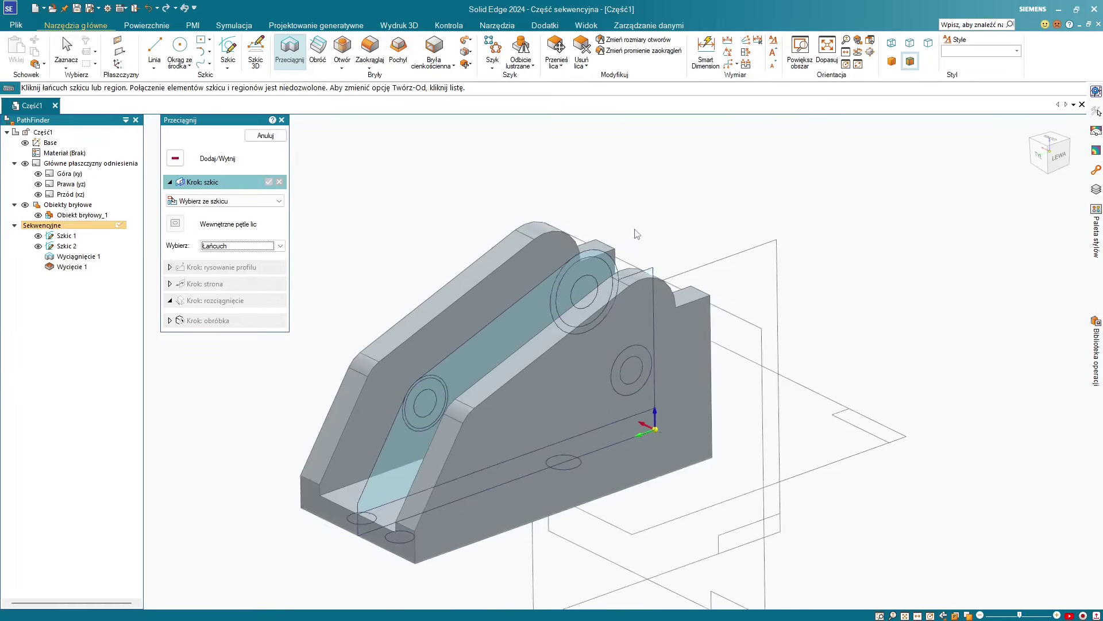
click(177, 163)
click(195, 186)
Extrude the upper and lower boss circles symmetrically 40 mm.
scroll(605, 251, up, 2)
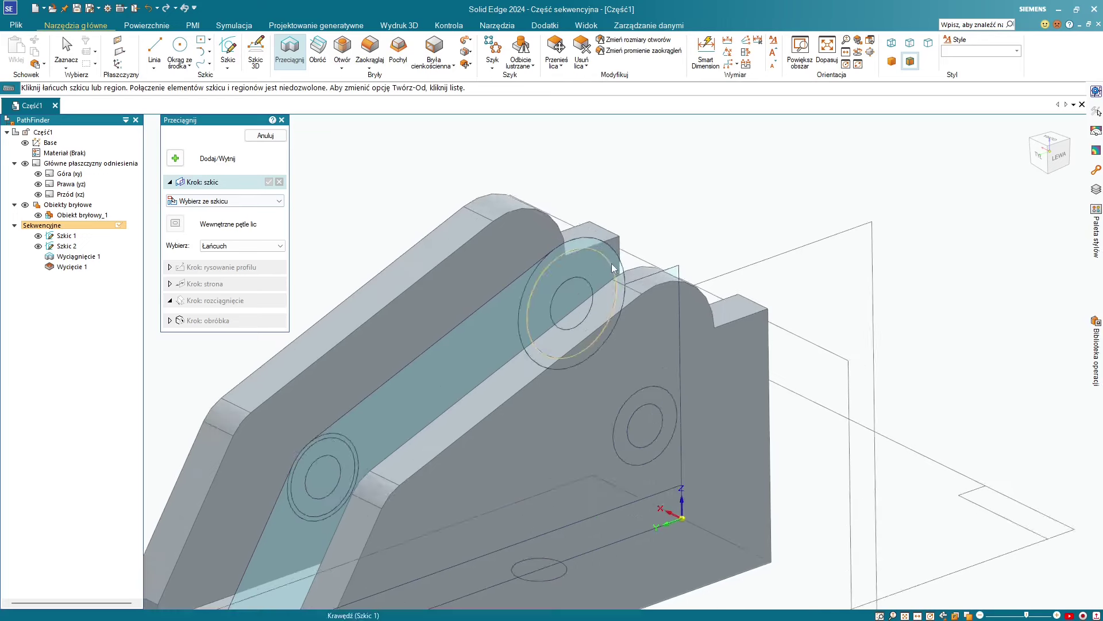
click(604, 244)
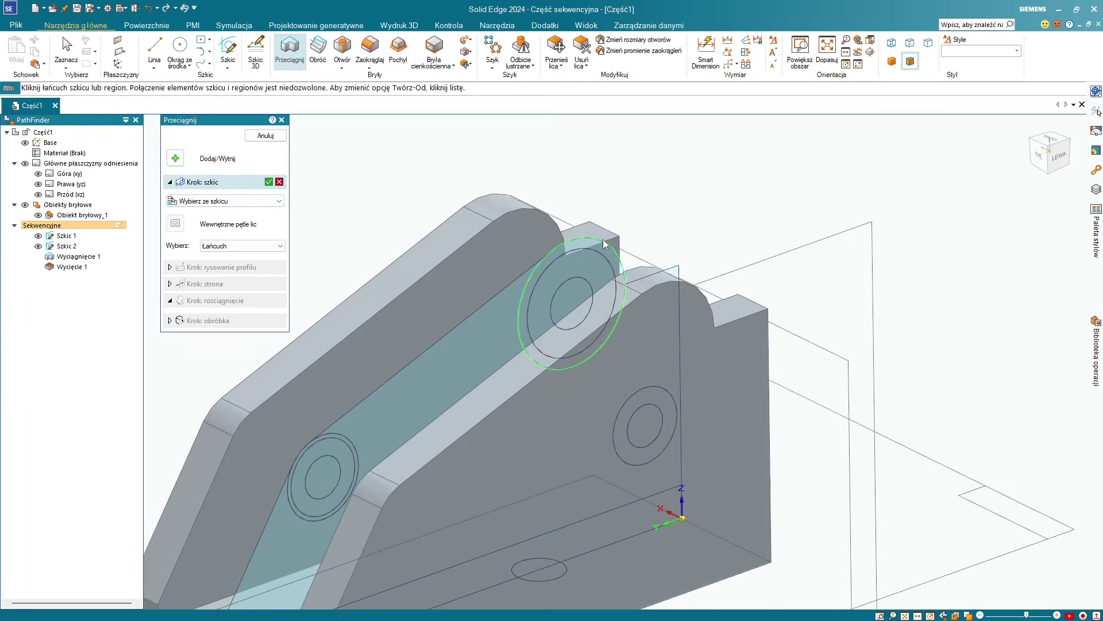
scroll(647, 244, down, 1)
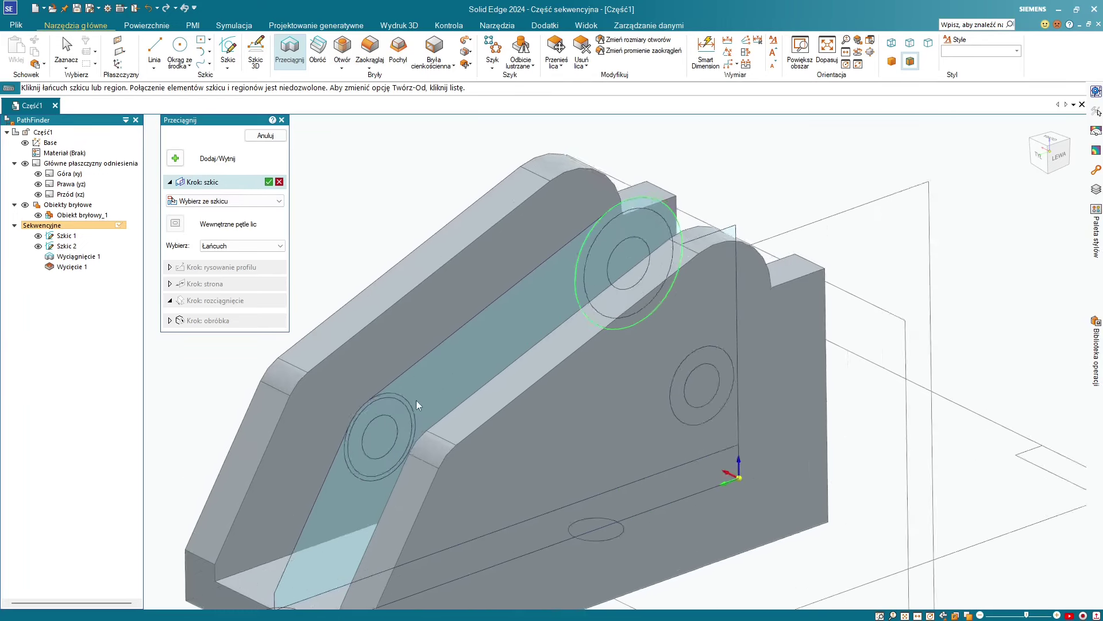
click(404, 395)
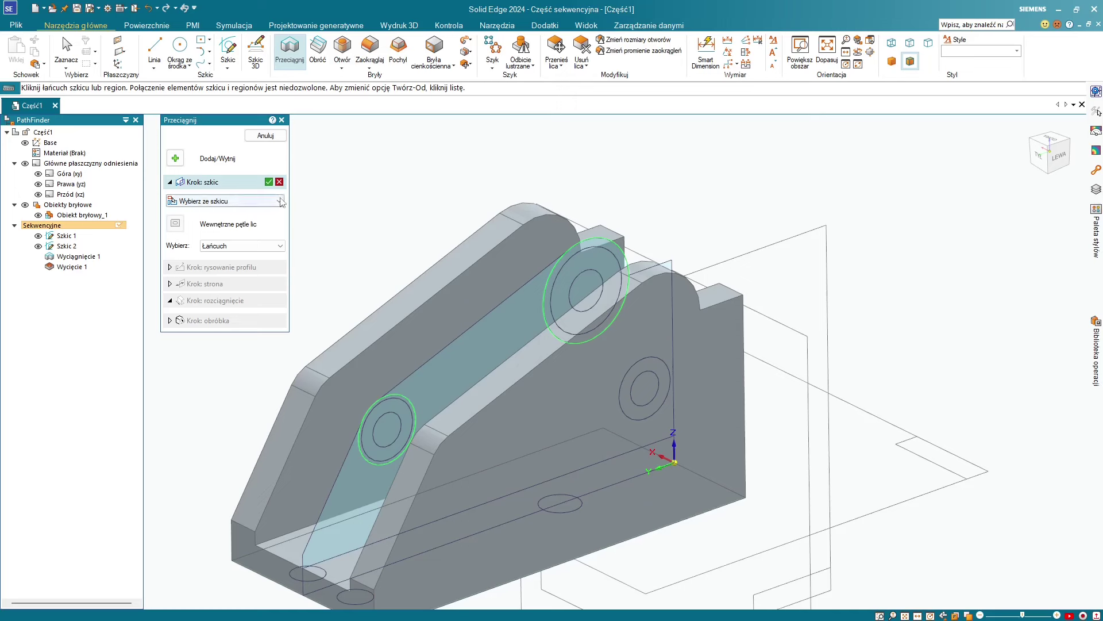
click(268, 182)
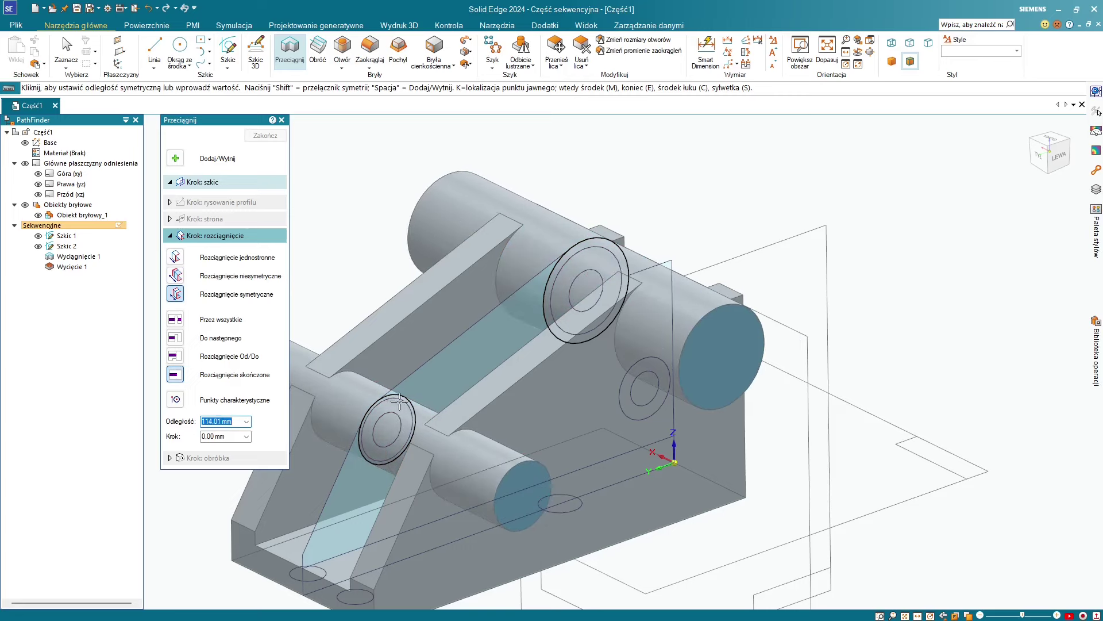
text(40)
key(Return)
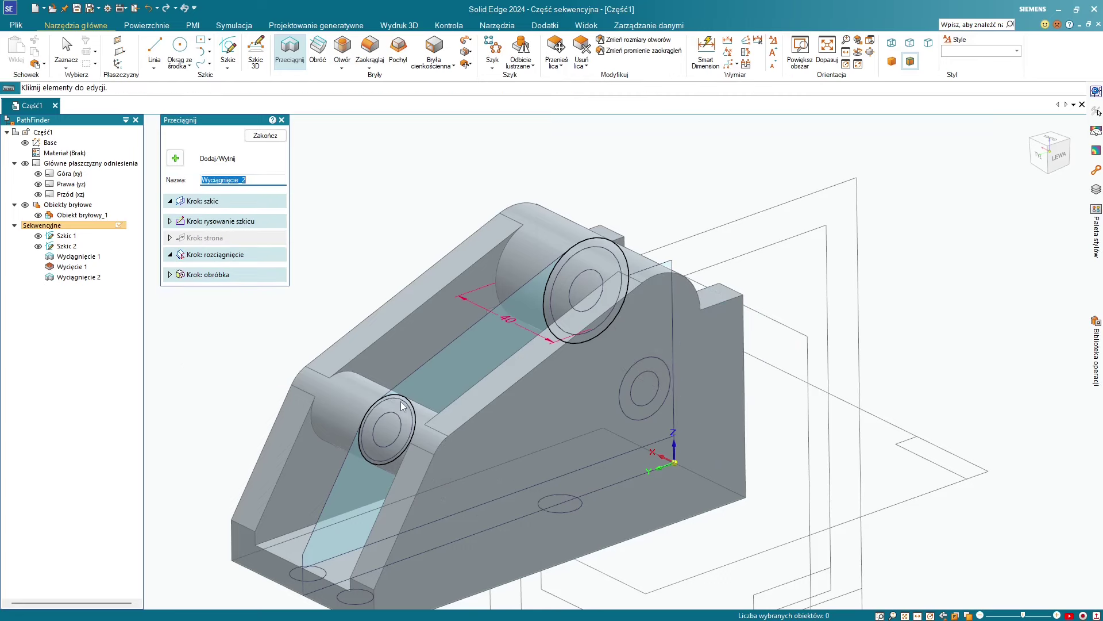
click(281, 141)
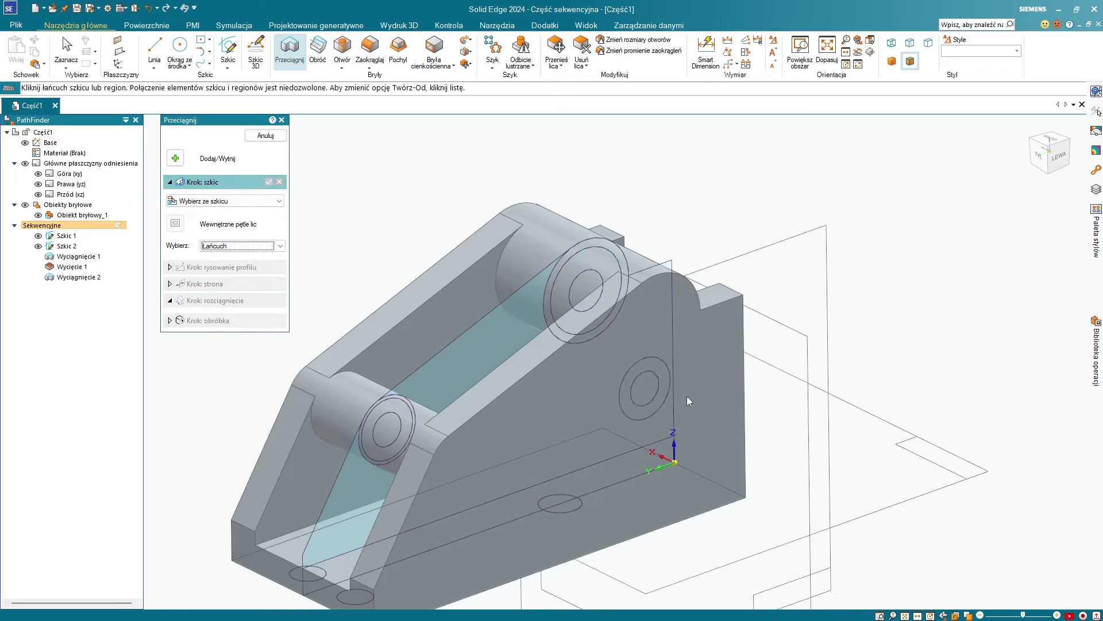
In Wytnij mode, use the upper and lower boss rings as the cut profile.
middle_drag(657, 388, 657, 435)
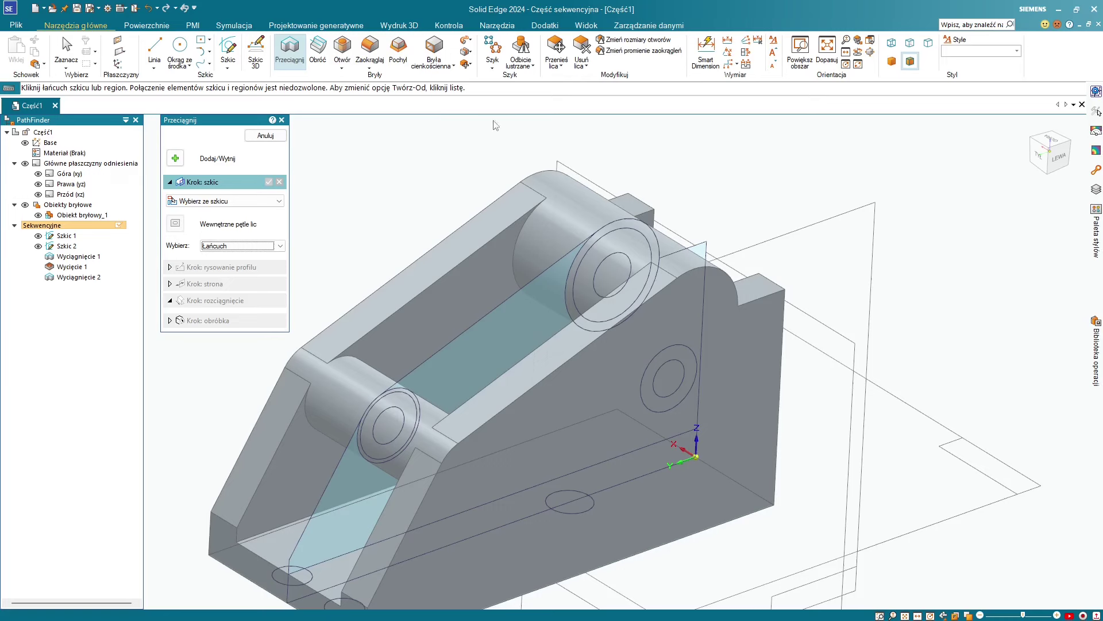
click(175, 159)
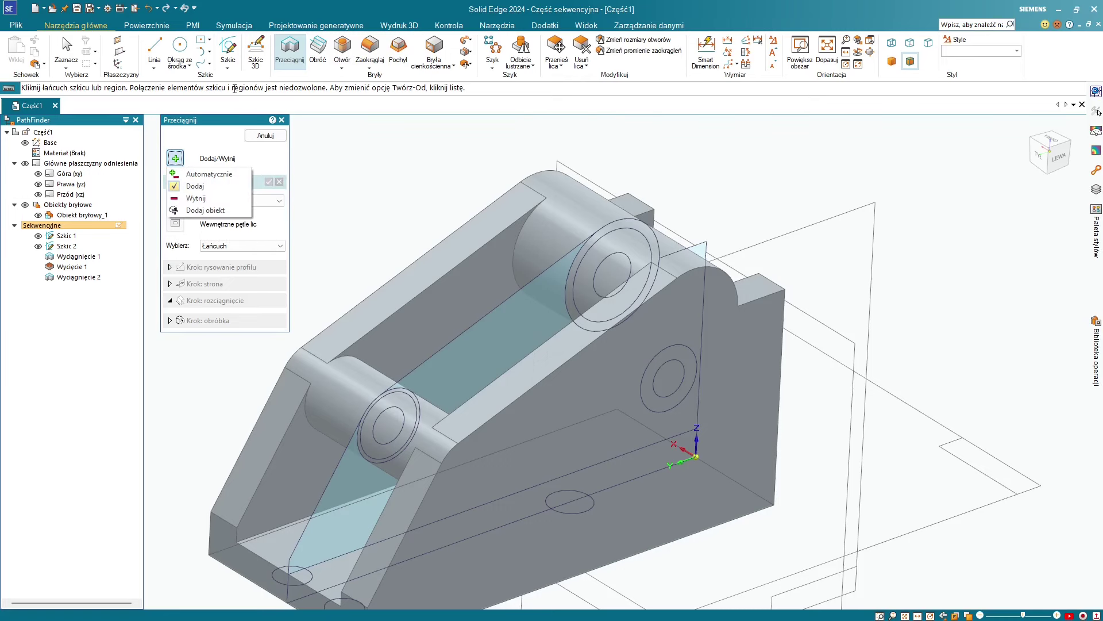
click(207, 201)
scroll(660, 239, up, 1)
scroll(632, 224, up, 1)
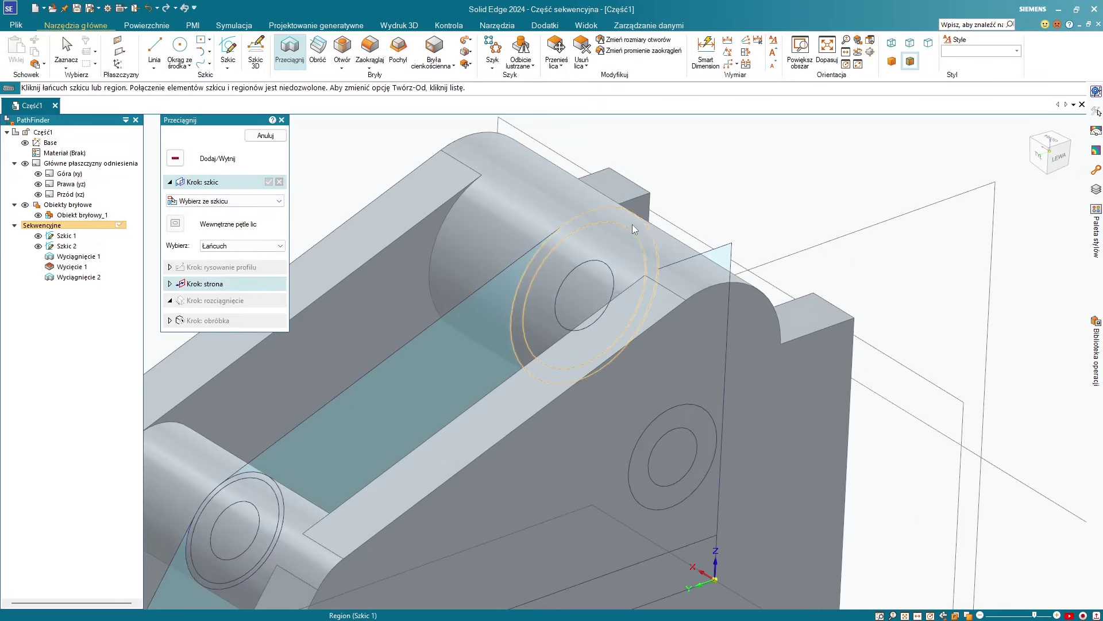
click(632, 224)
scroll(510, 357, down, 3)
scroll(401, 402, up, 3)
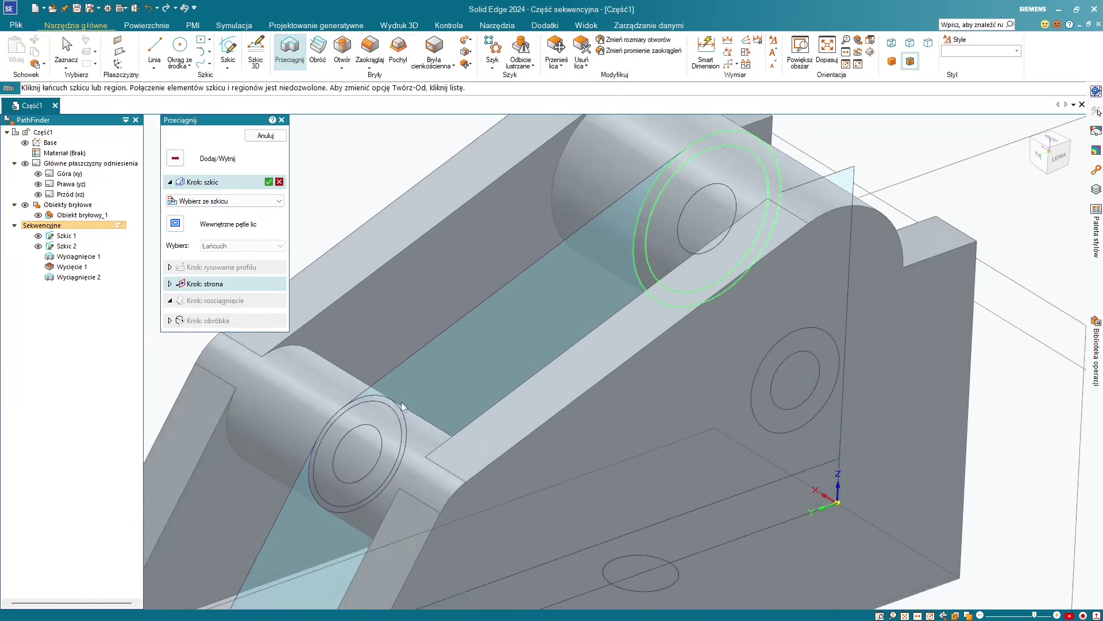
click(391, 403)
scroll(492, 382, down, 2)
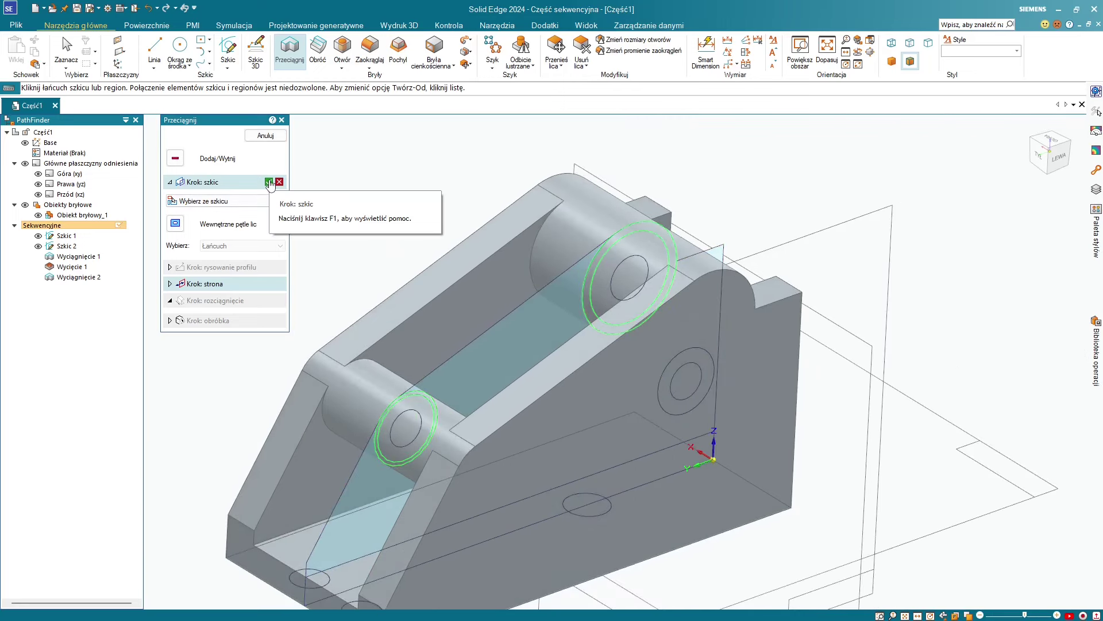
click(269, 182)
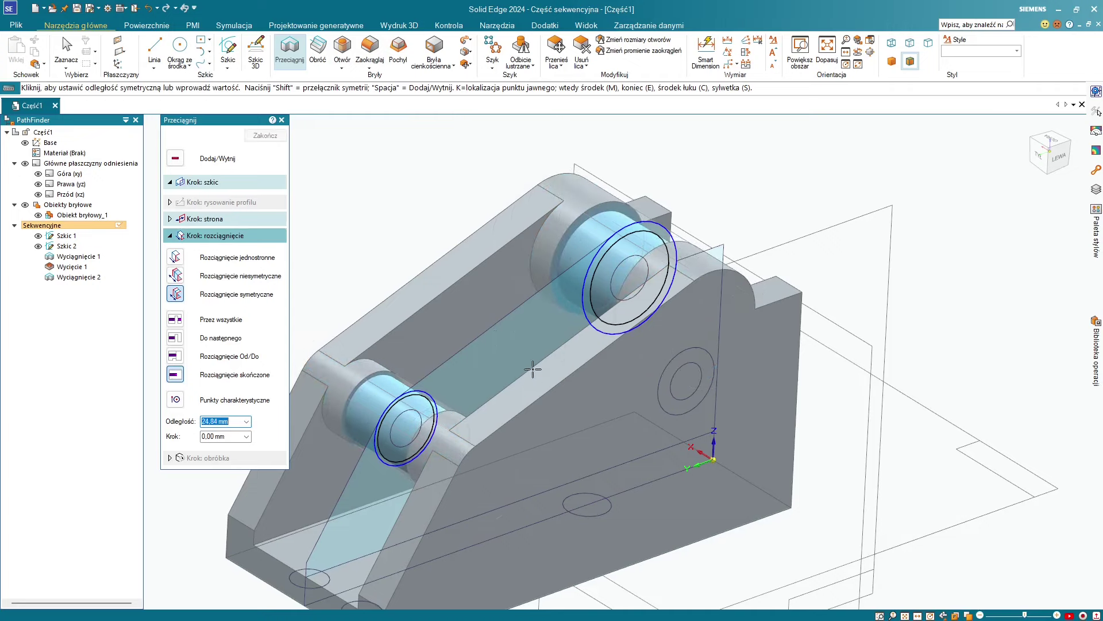
Cut the rings symmetrically 30 mm, matching the drawing's 2x 30 dimension.
key(alt+Tab)
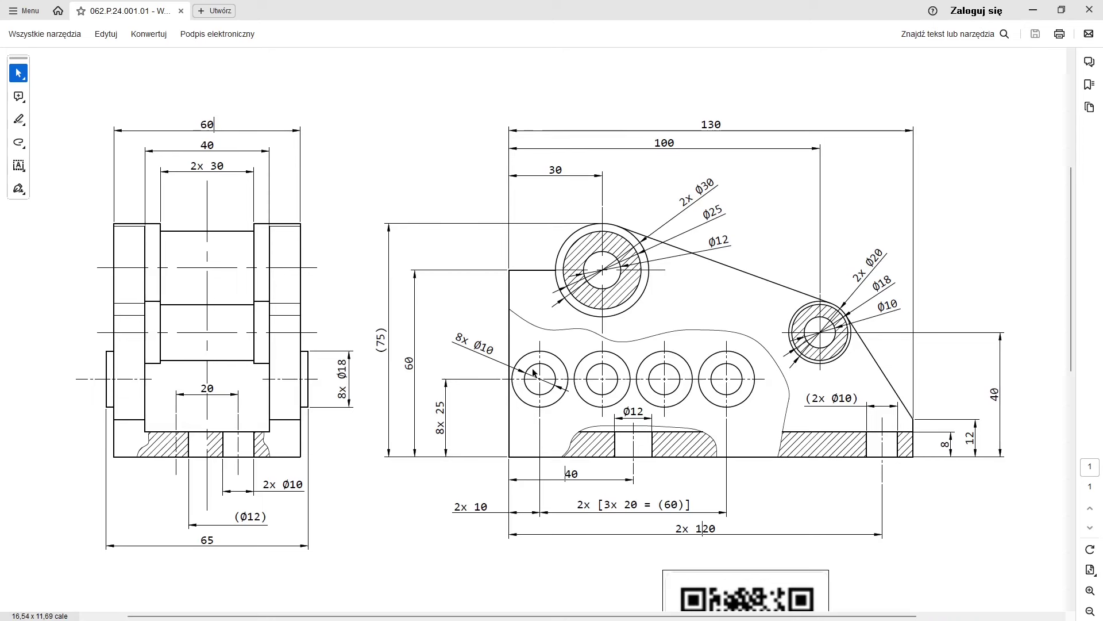
drag(200, 173, 229, 171)
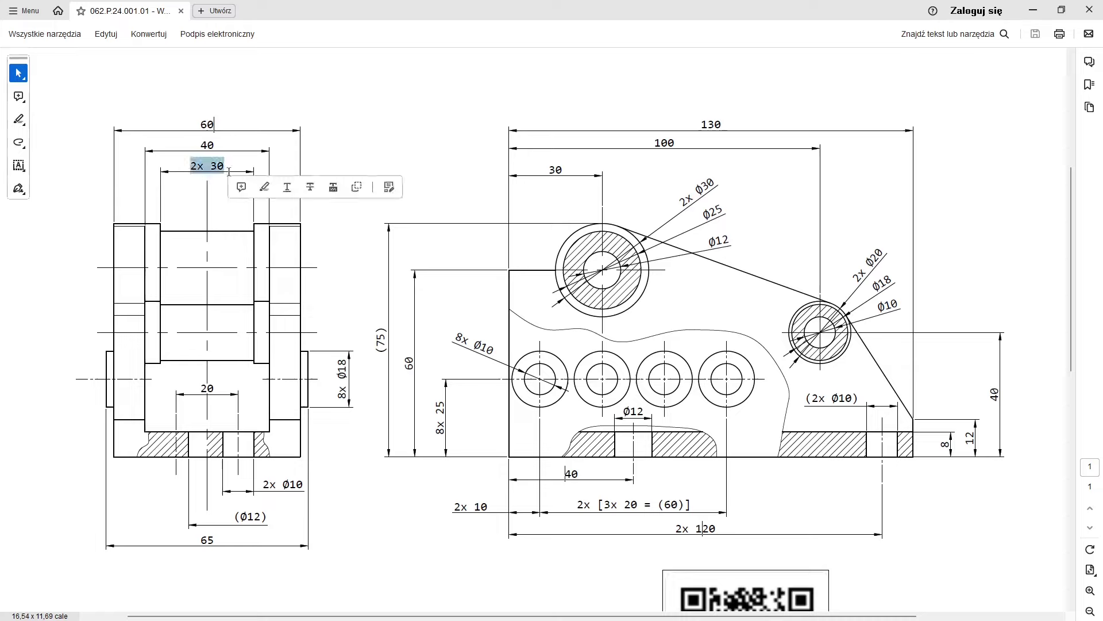
key(alt+Tab)
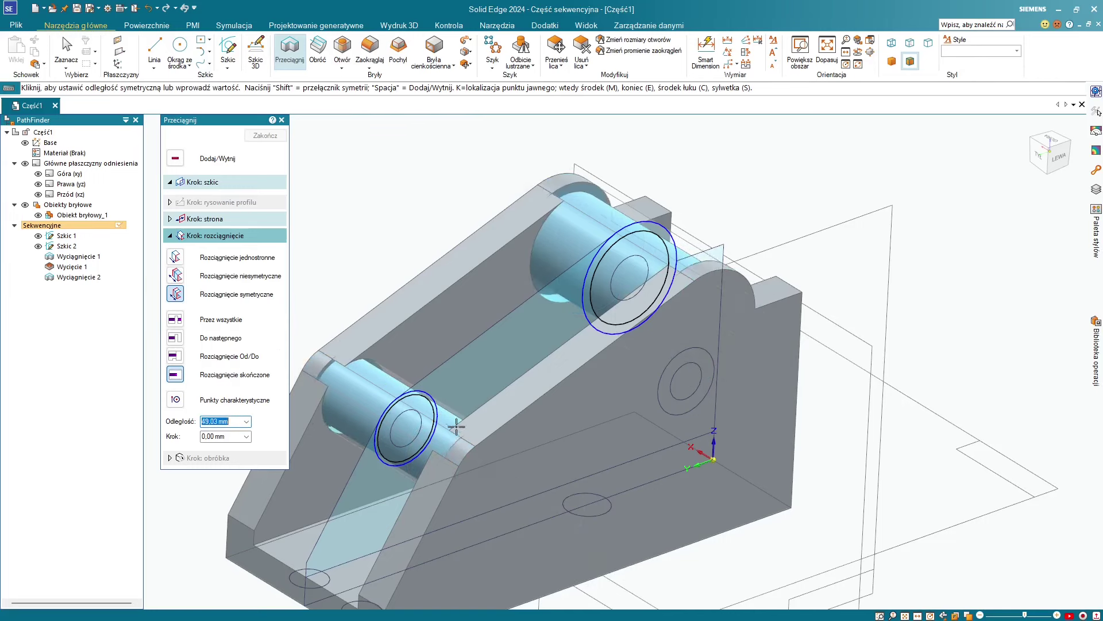
text(30)
key(Return)
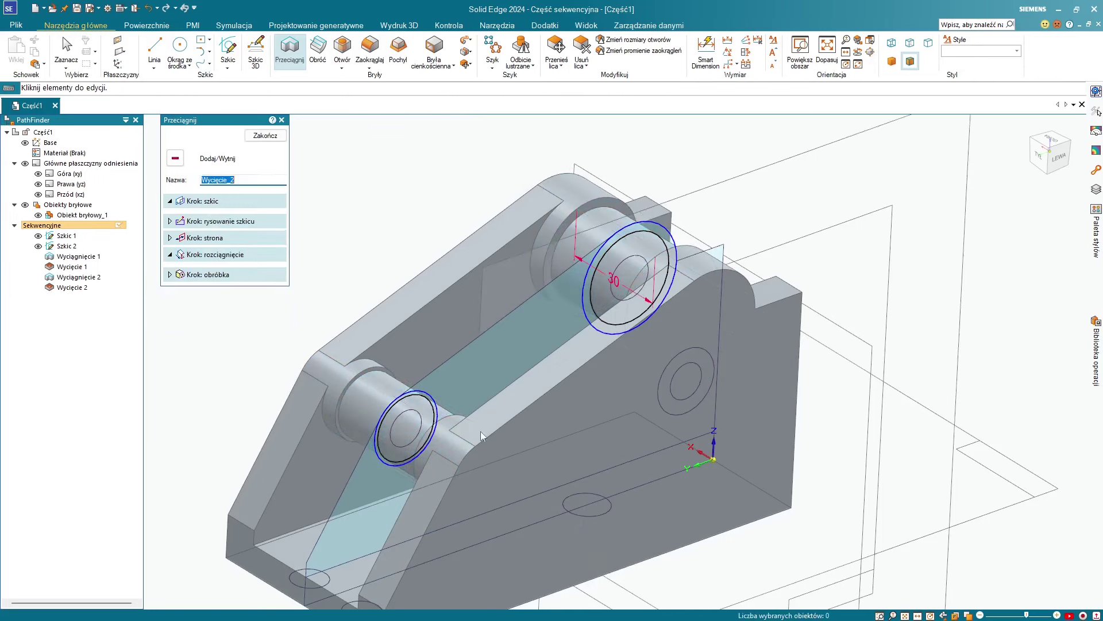
mouse_move(419, 173)
middle_down()
mouse_move(333, 194)
mouse_move(322, 183)
middle_up()
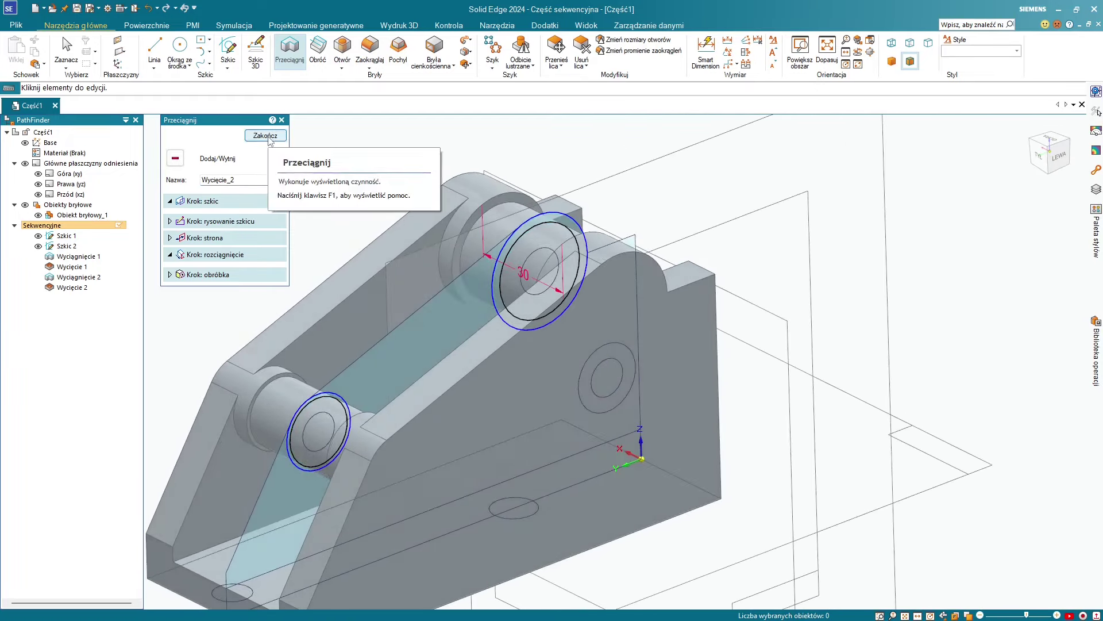
click(270, 138)
Use the inner pin circles as the profile with a Przez wszystkie extent.
mouse_move(517, 275)
middle_down()
mouse_move(543, 285)
mouse_move(534, 261)
middle_up()
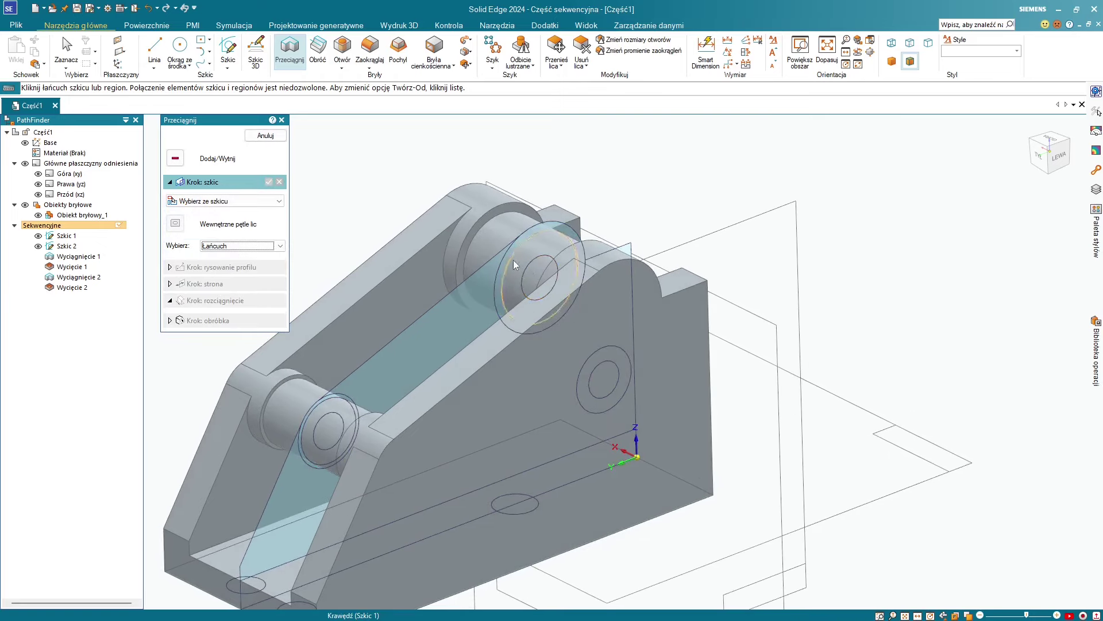
click(540, 258)
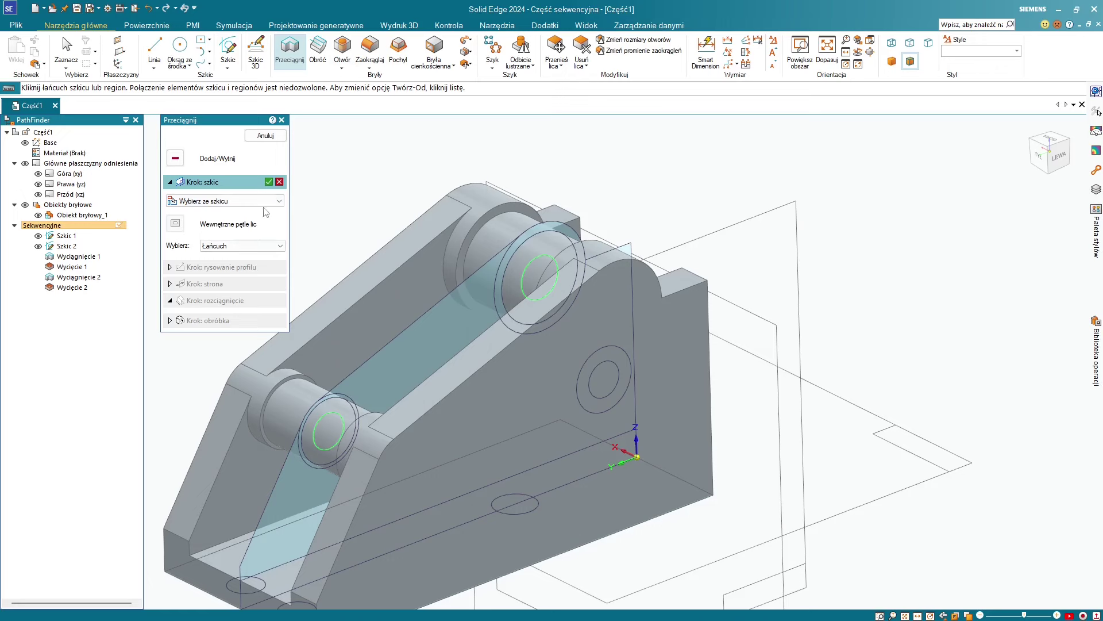
click(269, 182)
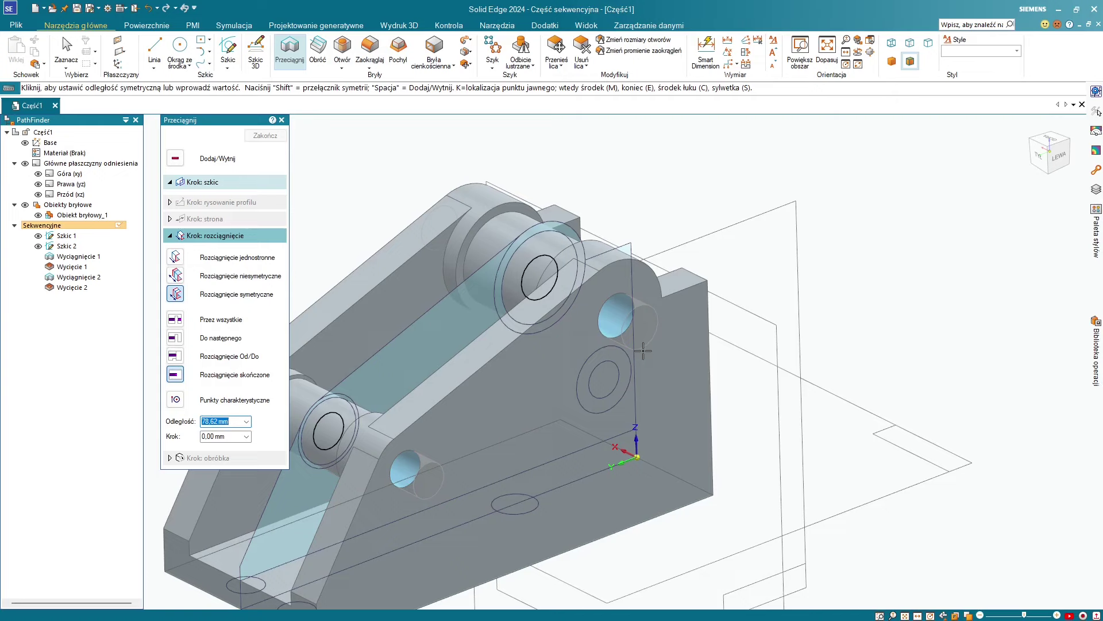
click(175, 321)
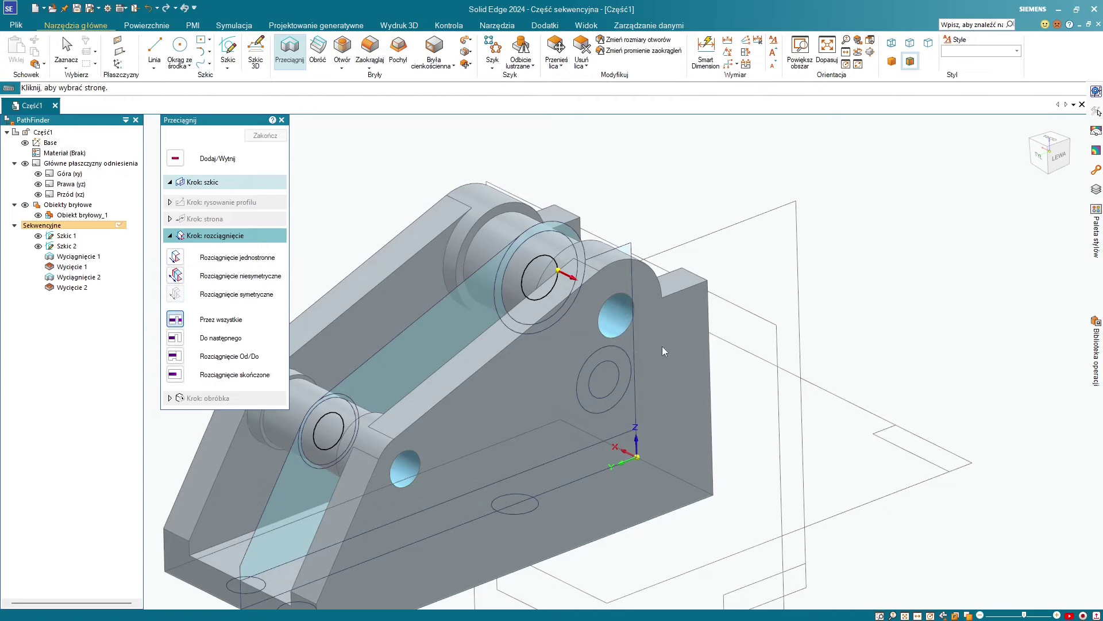
Choose the cut side so the pin holes go through the part.
mouse_move(662, 346)
middle_down()
mouse_move(695, 357)
mouse_move(574, 293)
middle_up()
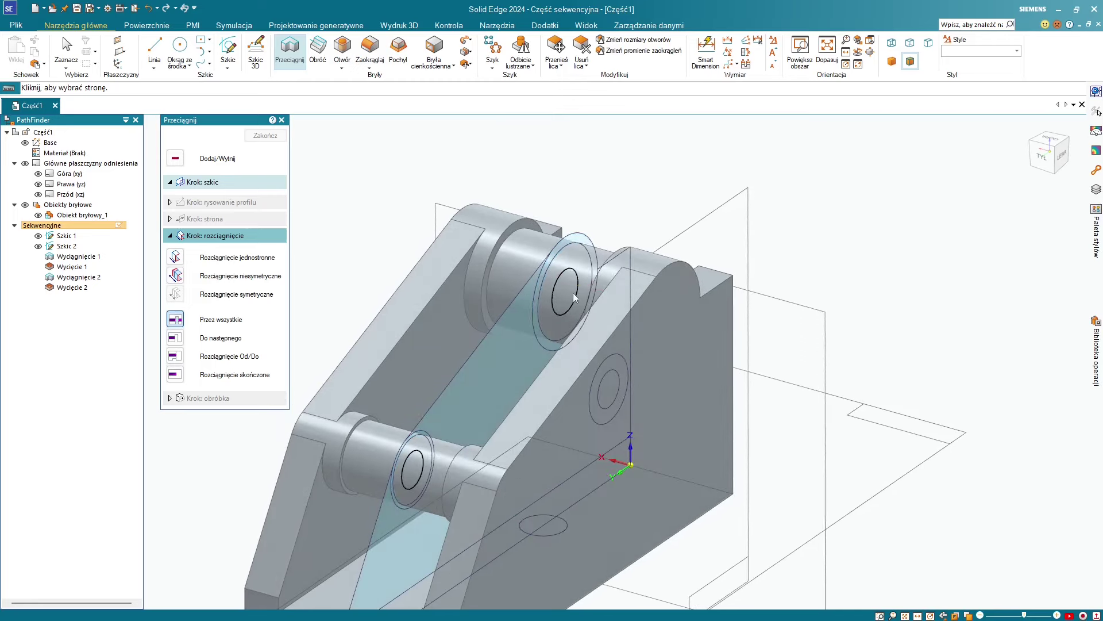
middle_drag(684, 334, 750, 367)
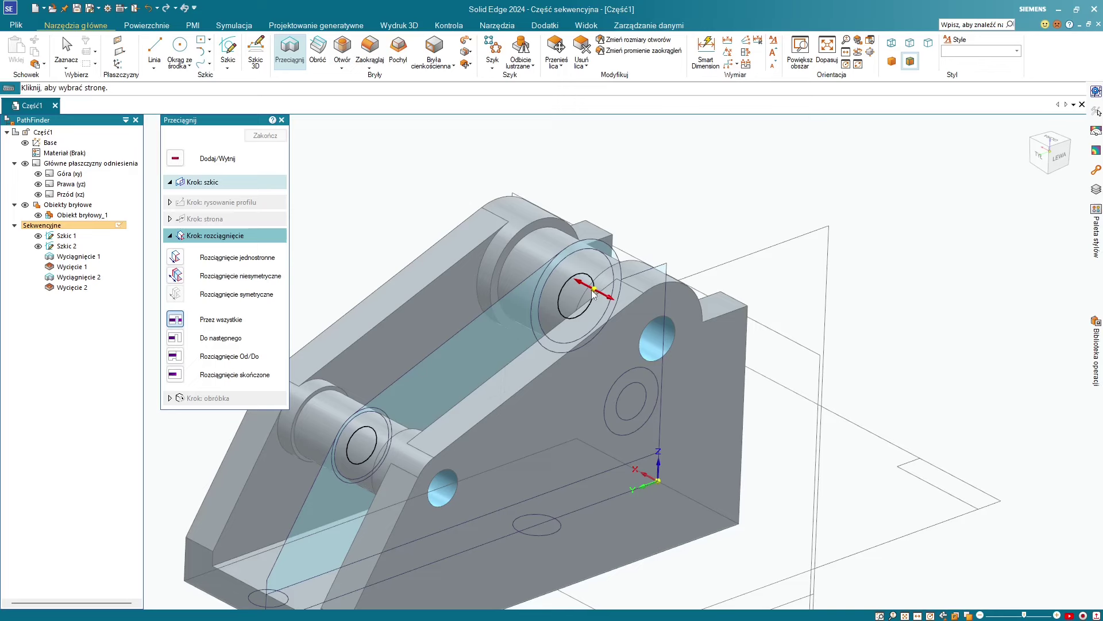
scroll(597, 292, up, 1)
scroll(597, 293, up, 2)
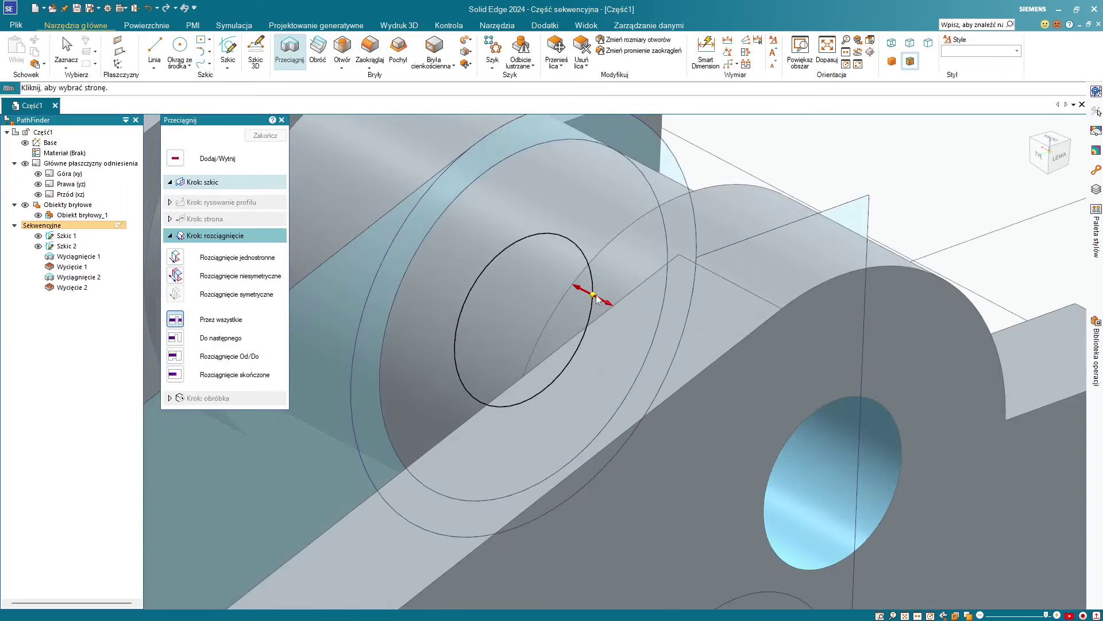
scroll(597, 296, down, 2)
scroll(597, 296, down, 1)
scroll(598, 296, down, 1)
scroll(598, 296, up, 1)
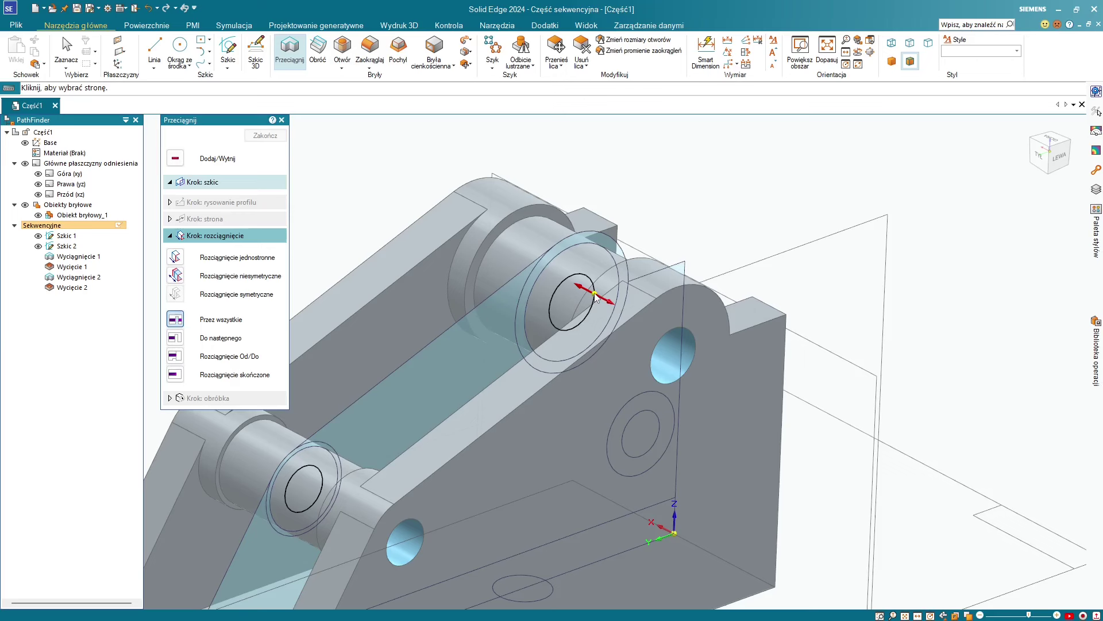
click(595, 295)
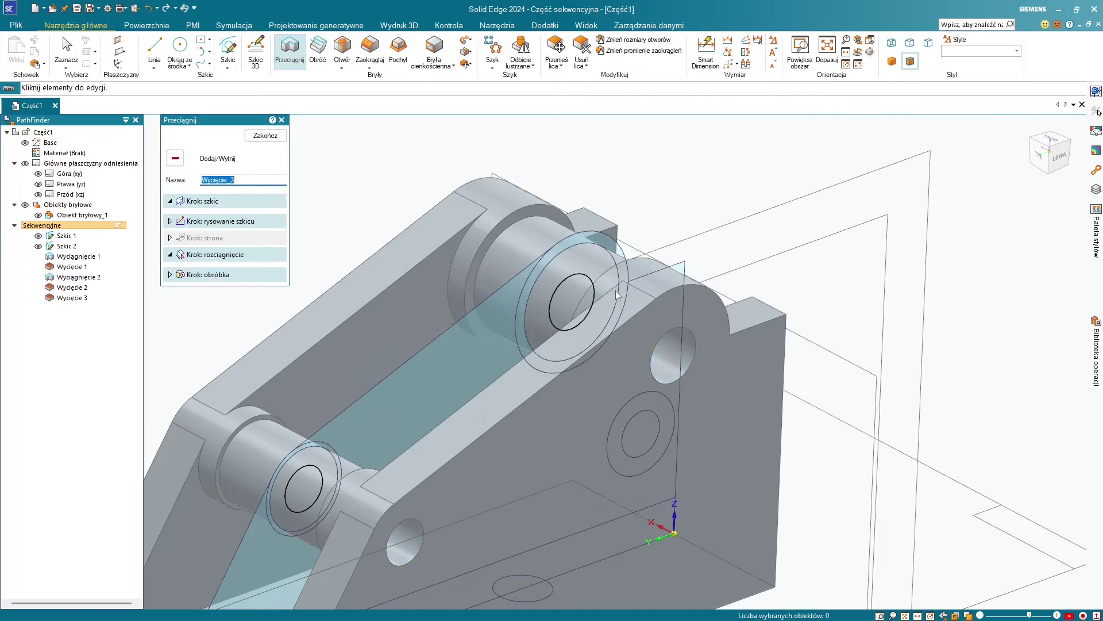
middle_drag(615, 291, 647, 305)
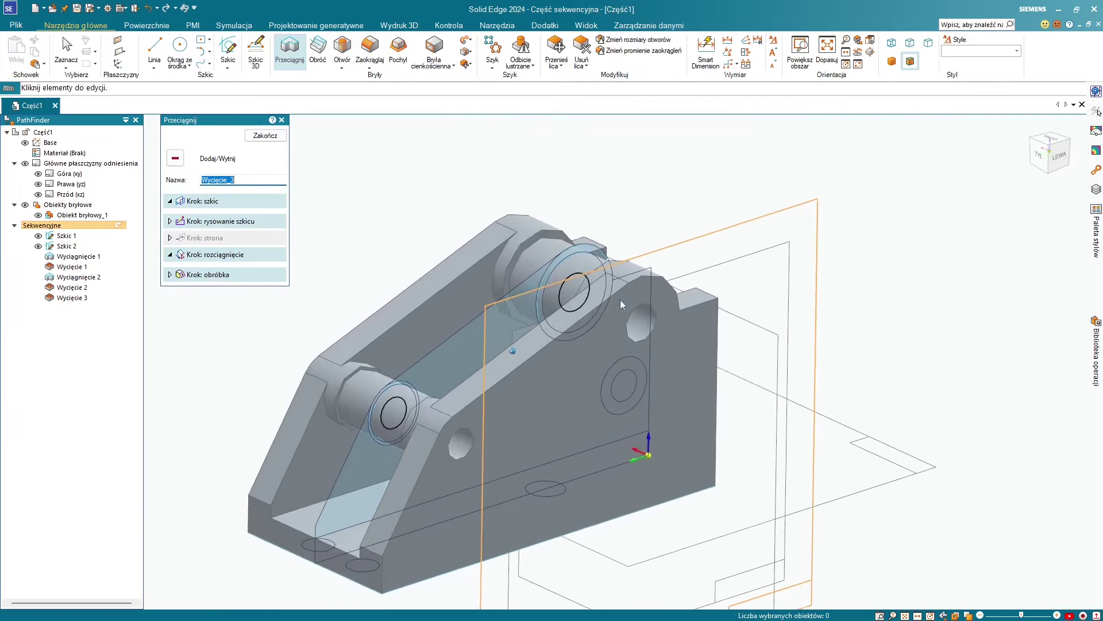
Finish the through-hole cut and come back to the model from the PDF drawing.
click(265, 135)
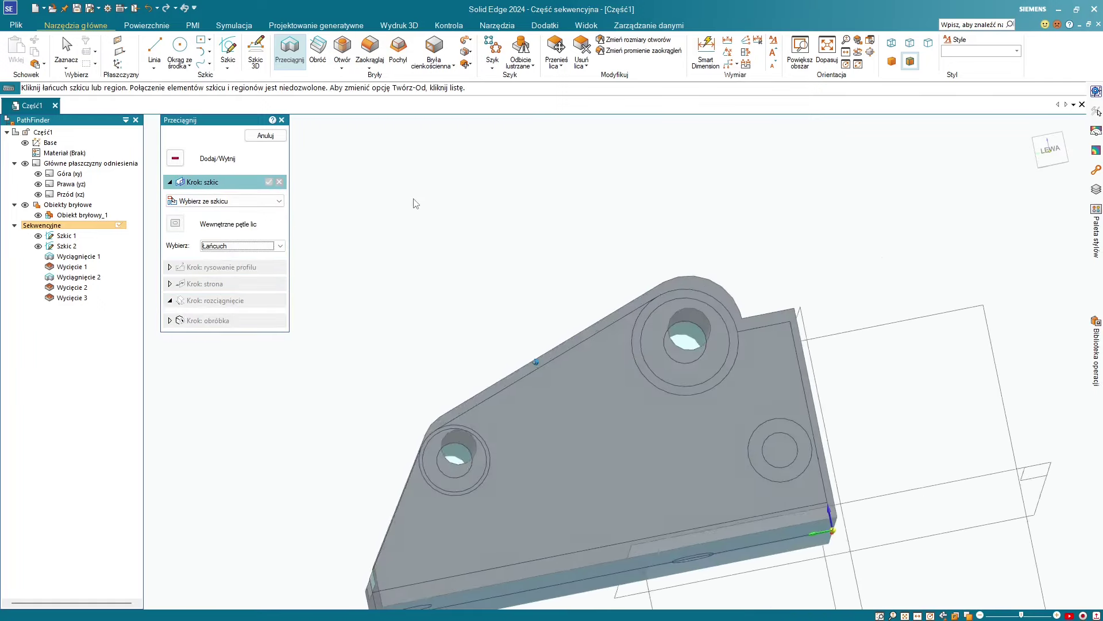
middle_drag(415, 203, 440, 305)
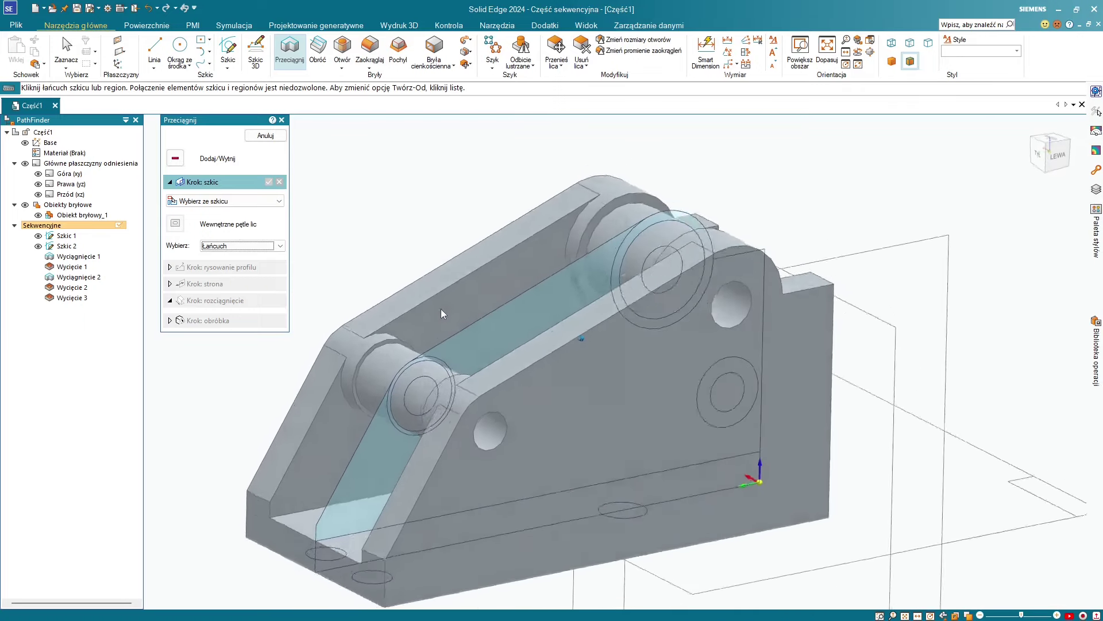
middle_drag(465, 344, 499, 364)
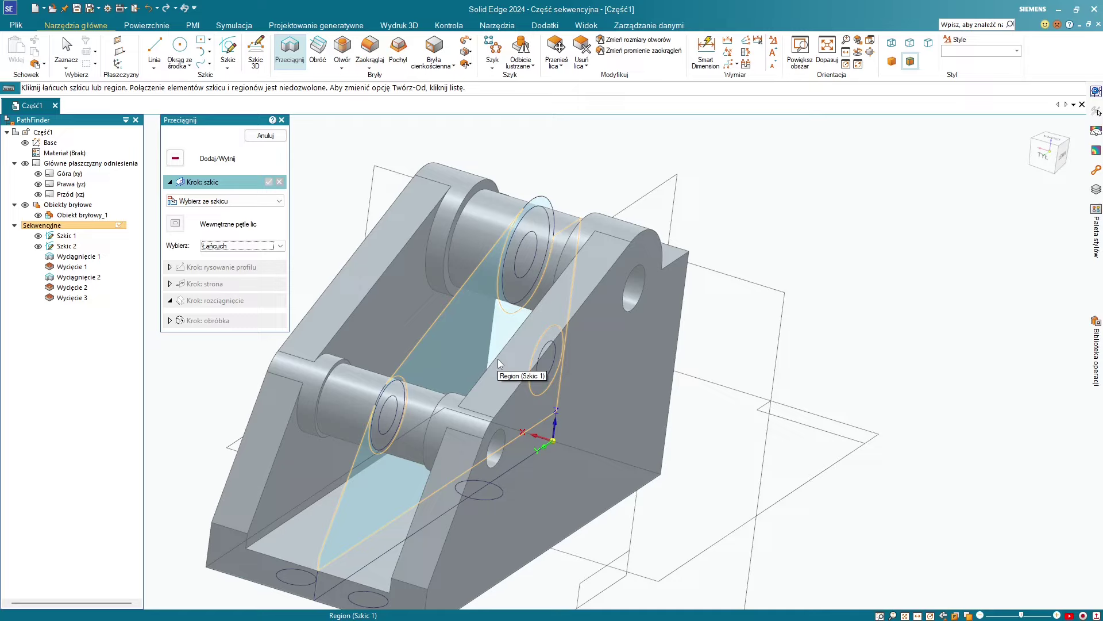
key(alt+Tab)
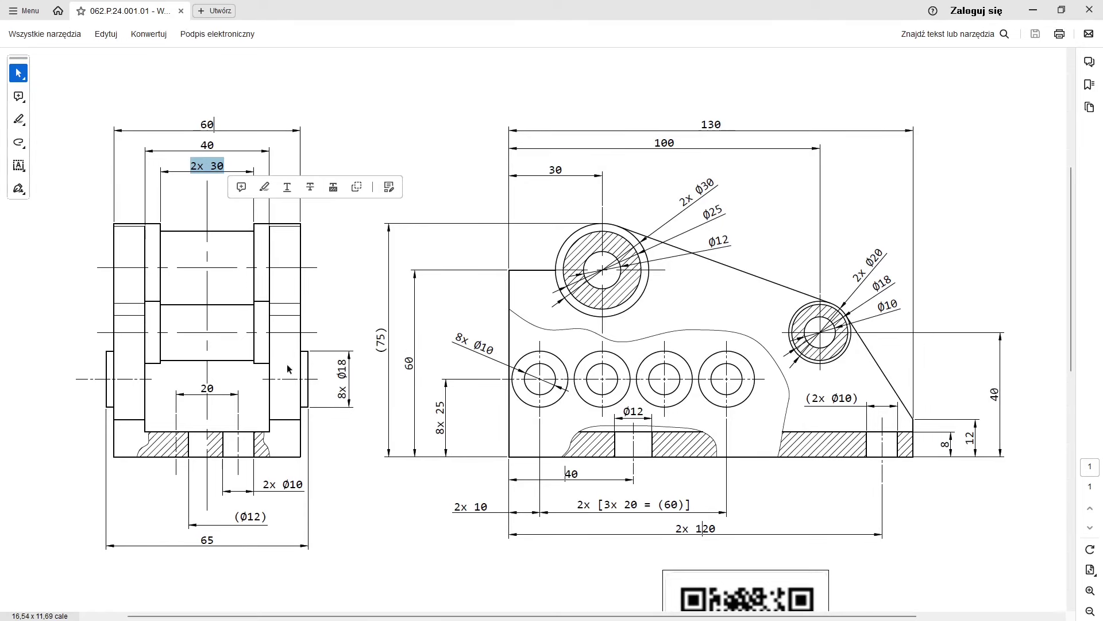
key(alt+Tab)
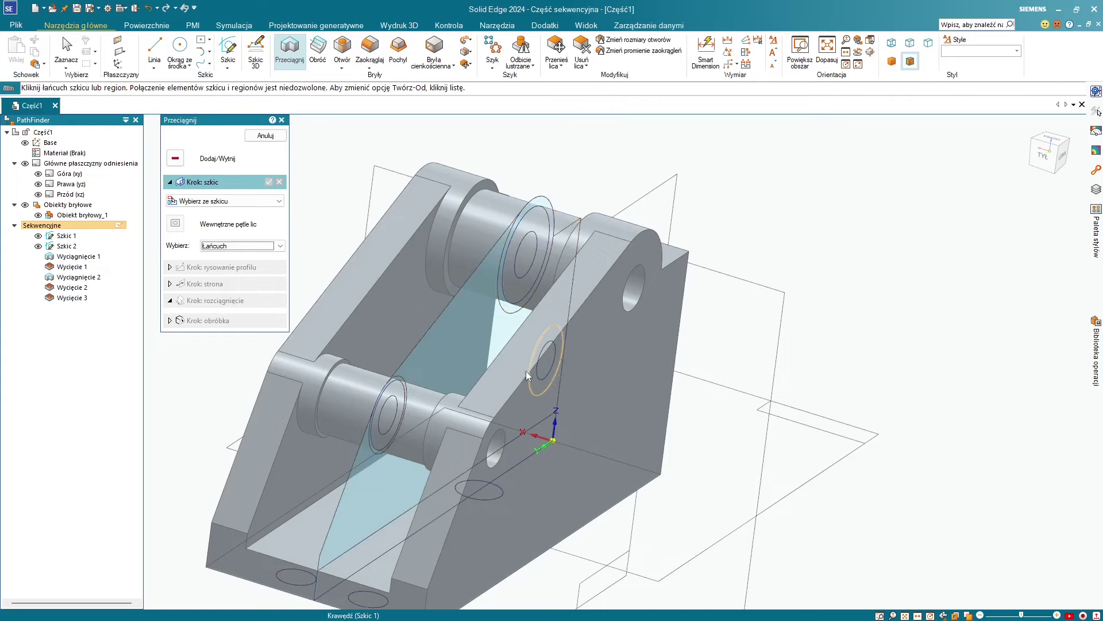
In Dodaj mode, extrude the circle profile symmetrically with a finite 65 mm length.
scroll(504, 342, up, 2)
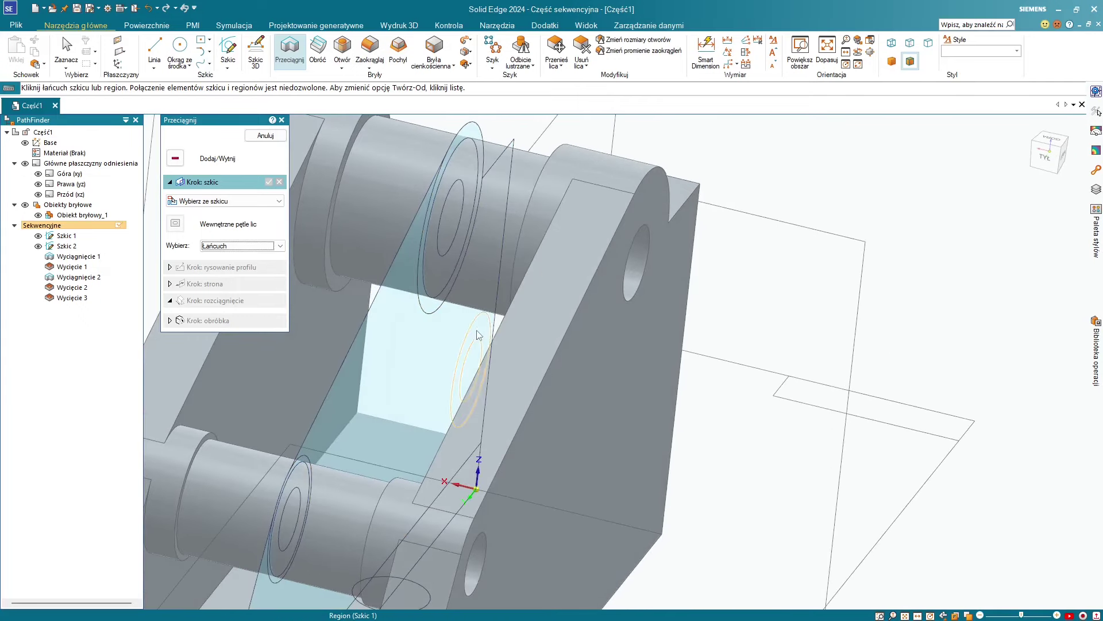
click(175, 158)
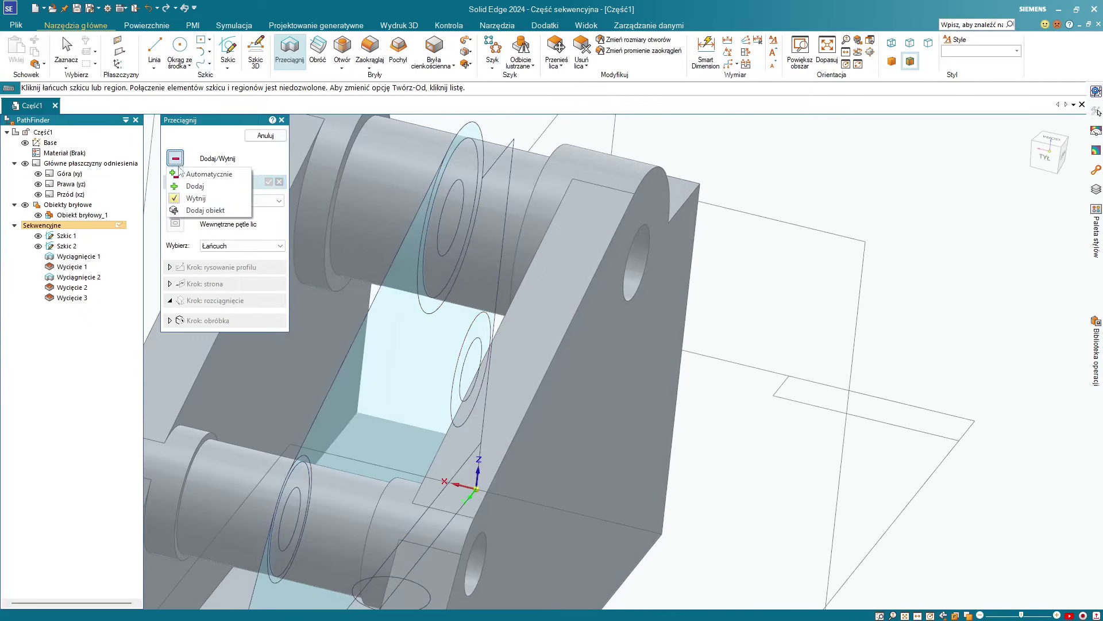
click(182, 186)
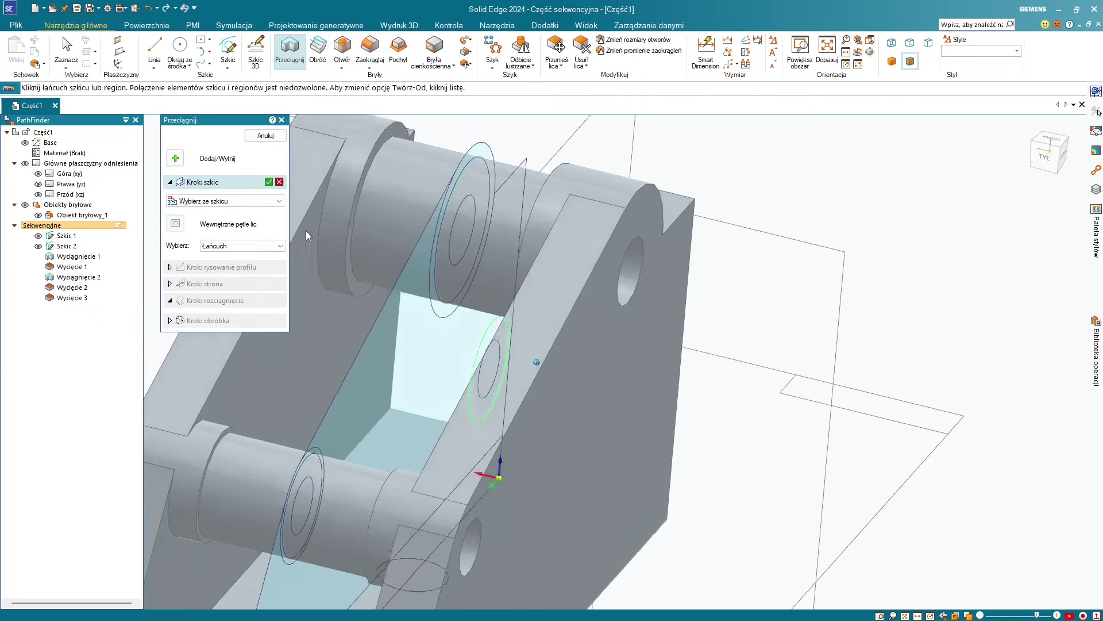
scroll(305, 230, down, 3)
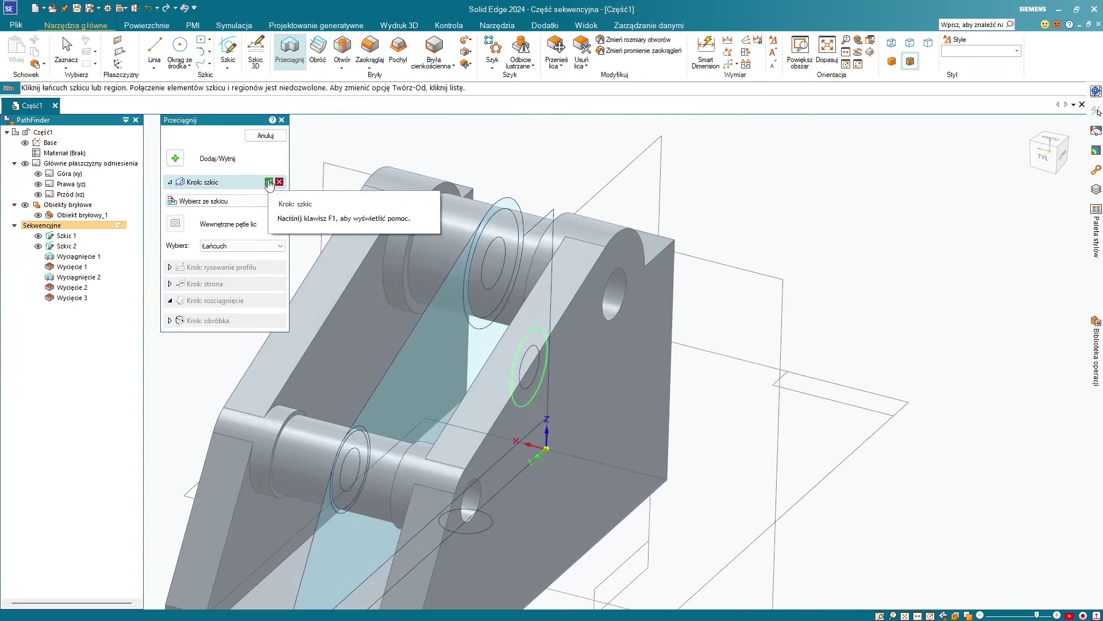
click(268, 182)
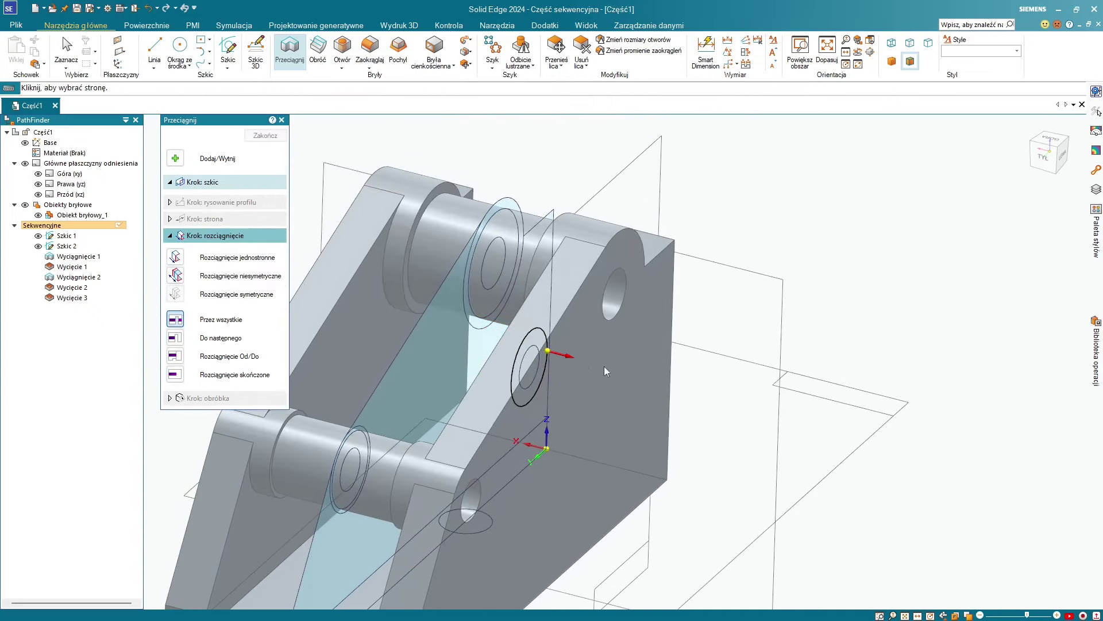
mouse_move(546, 353)
middle_down()
mouse_move(390, 370)
mouse_move(448, 371)
mouse_move(420, 396)
mouse_move(446, 392)
middle_up()
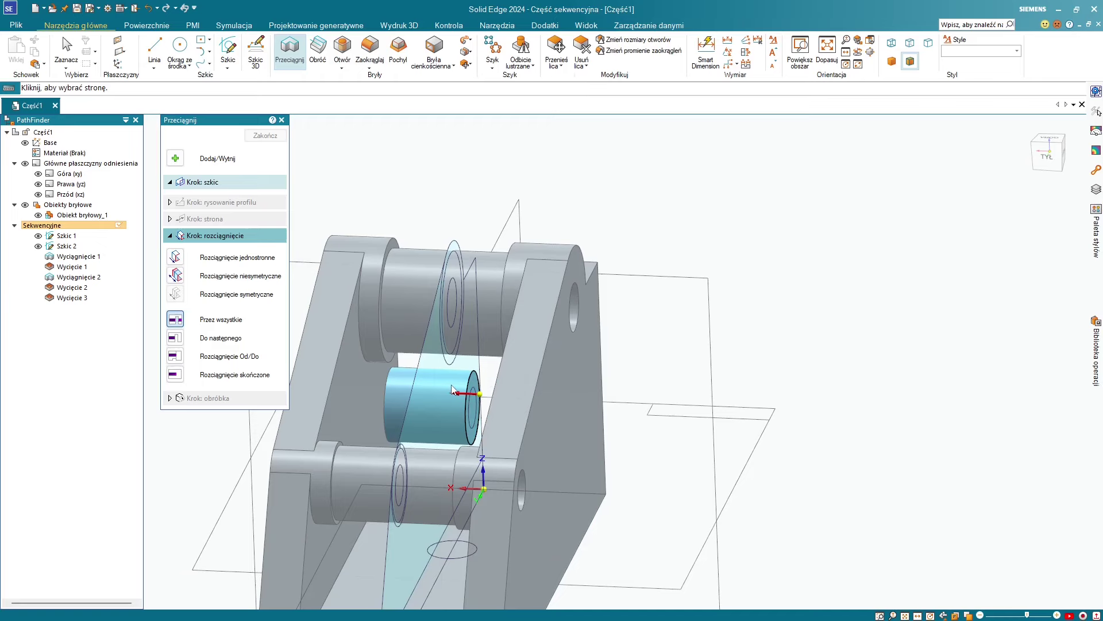
mouse_move(453, 390)
middle_down()
mouse_move(454, 408)
mouse_move(647, 443)
middle_up()
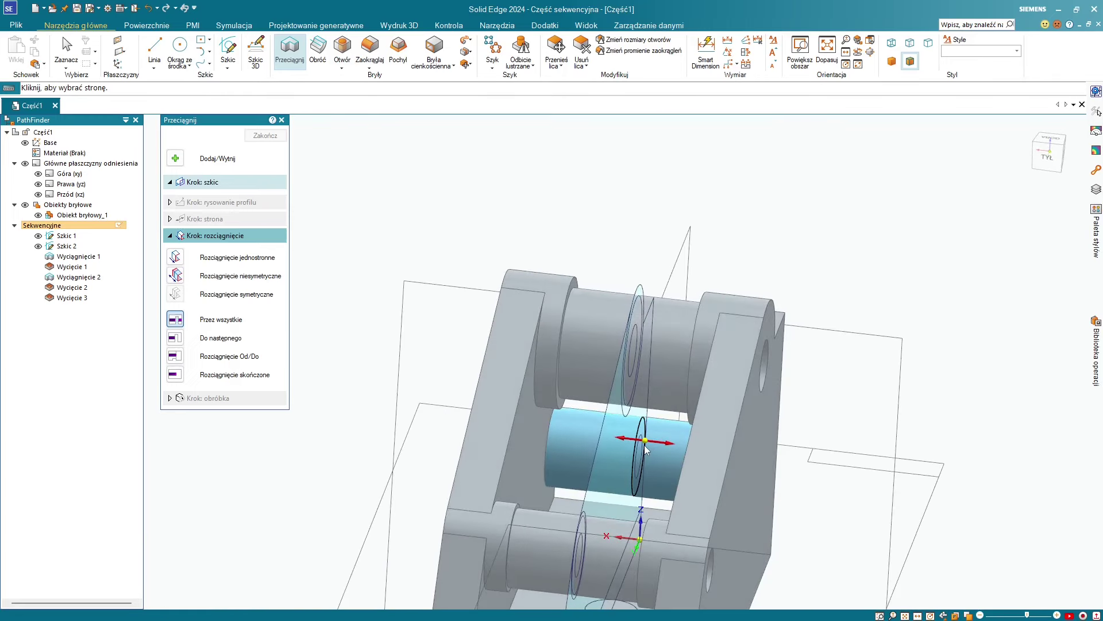
middle_drag(647, 450, 631, 435)
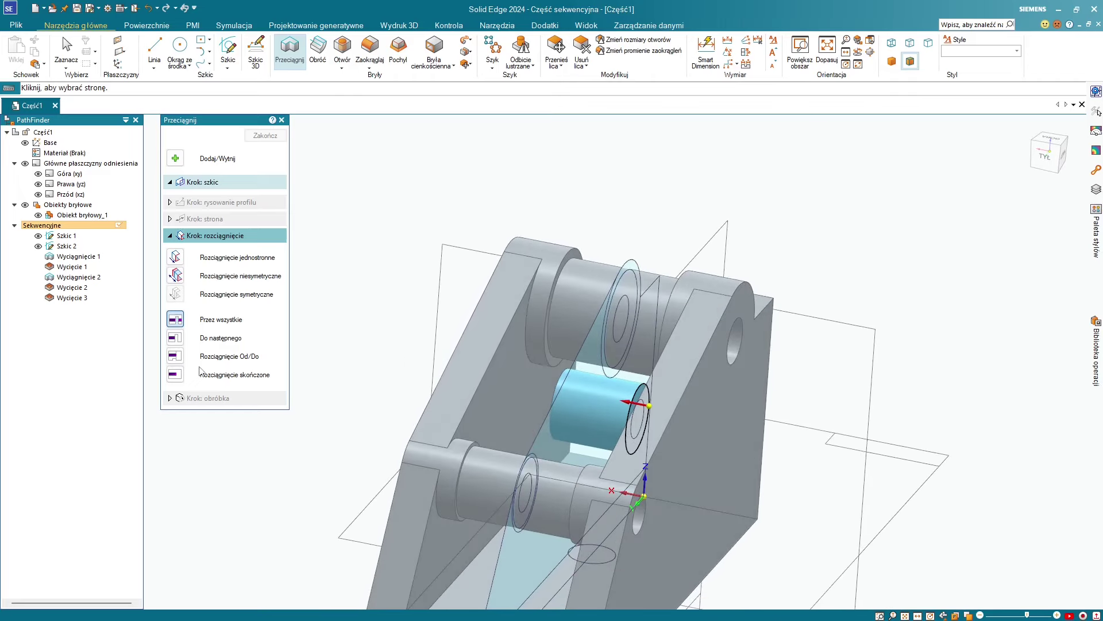
click(181, 379)
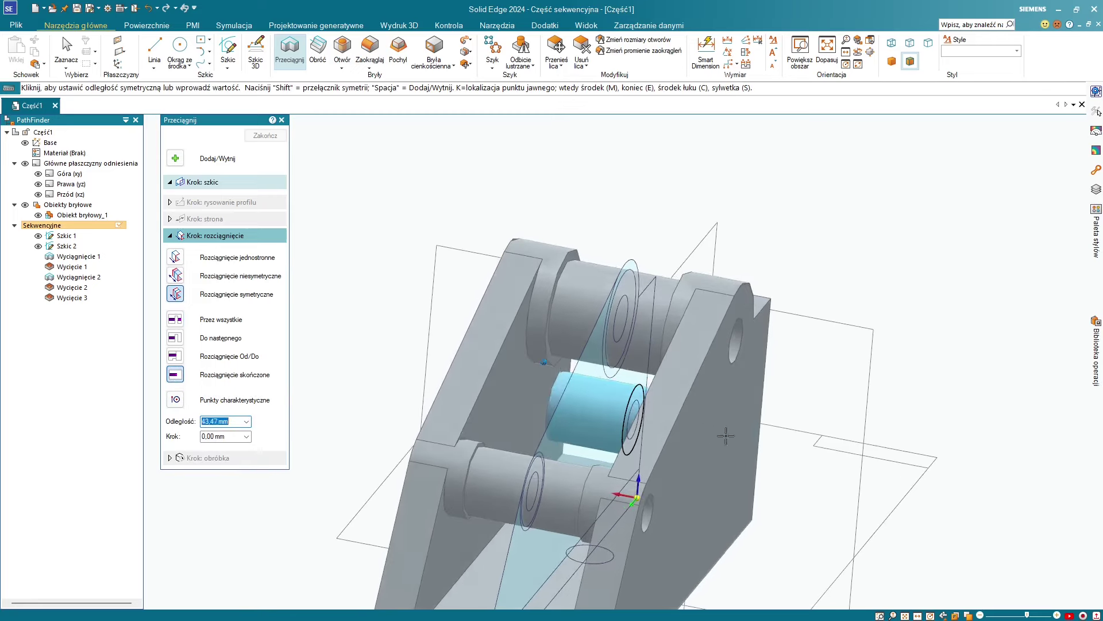
middle_drag(787, 448, 783, 447)
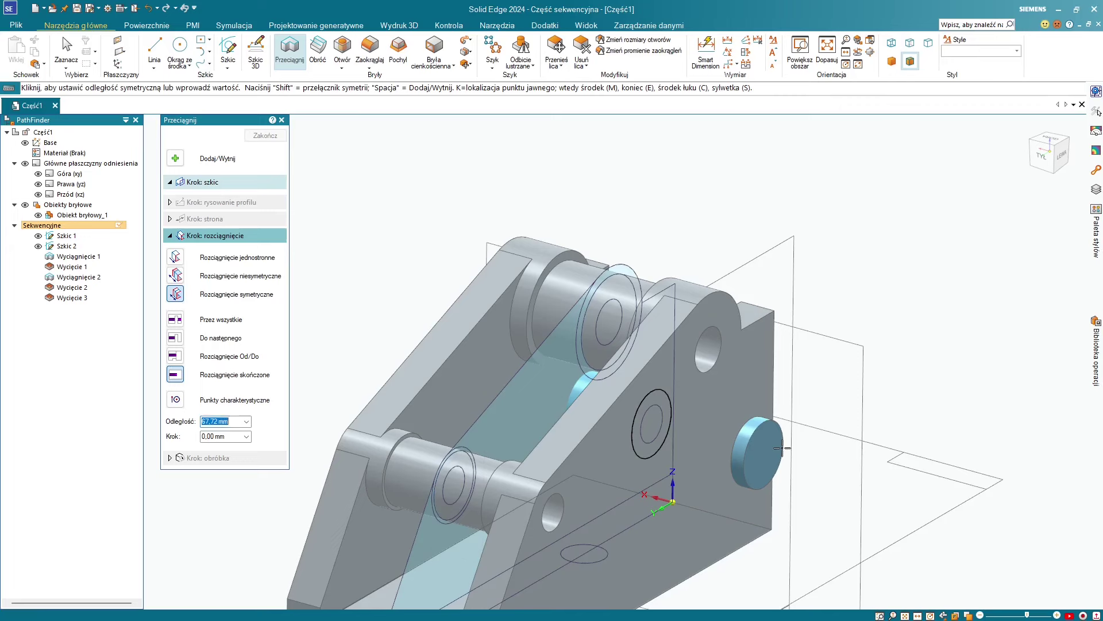
text(5)
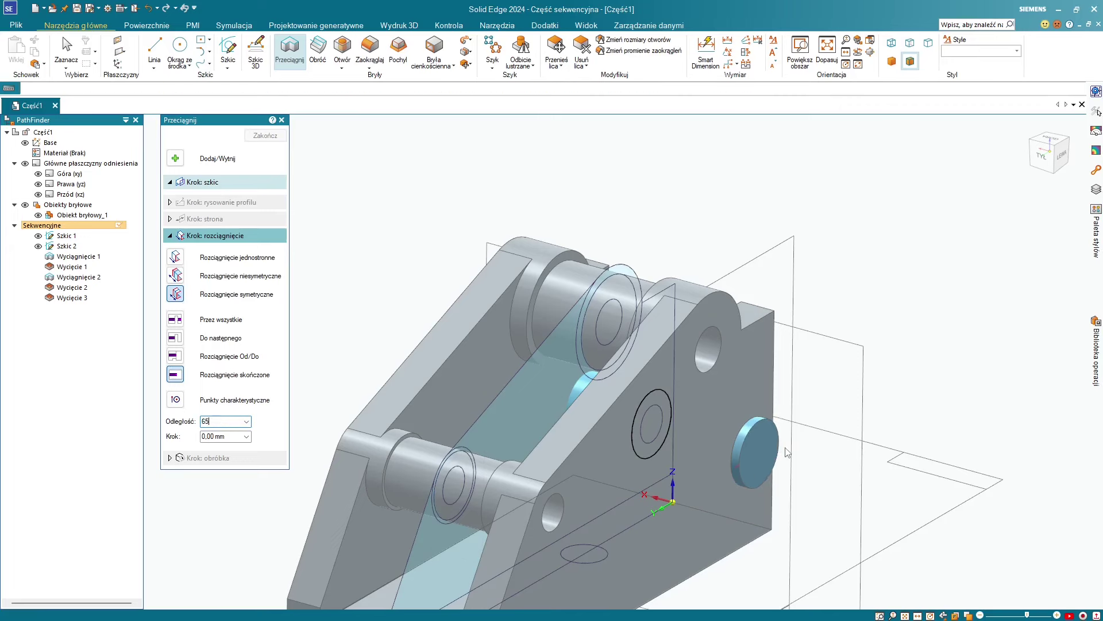
key(Return)
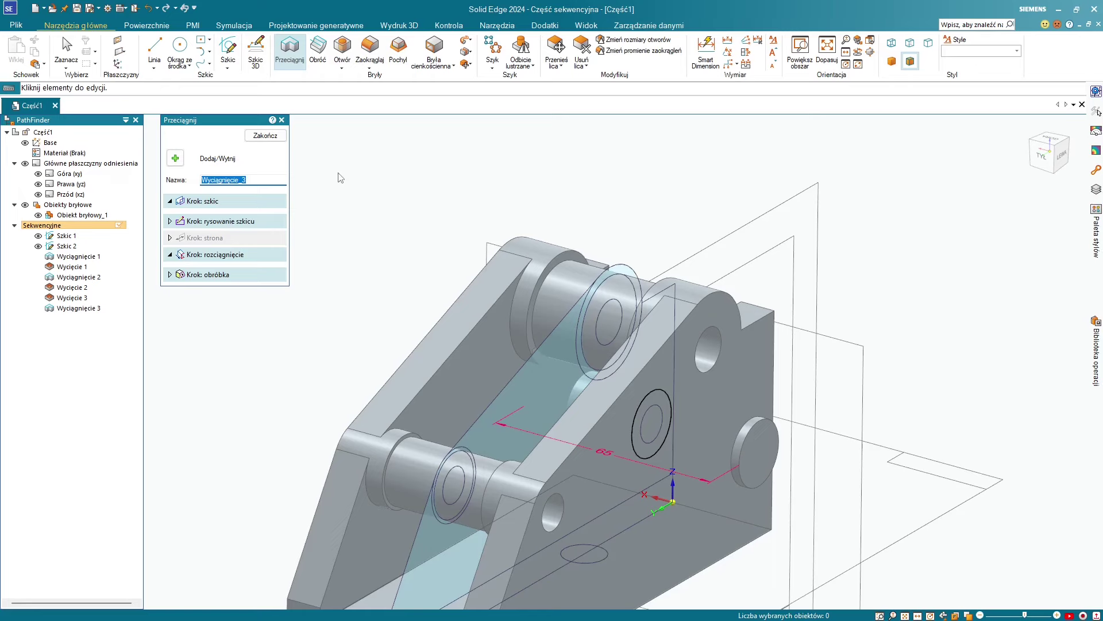
In Wytnij mode, cut the circle profile symmetrically 40 mm through the cylinder's middle.
click(264, 136)
mouse_move(443, 234)
middle_down()
mouse_move(482, 257)
mouse_move(474, 391)
mouse_move(487, 379)
mouse_move(570, 412)
mouse_move(602, 408)
mouse_move(575, 387)
middle_up()
click(175, 158)
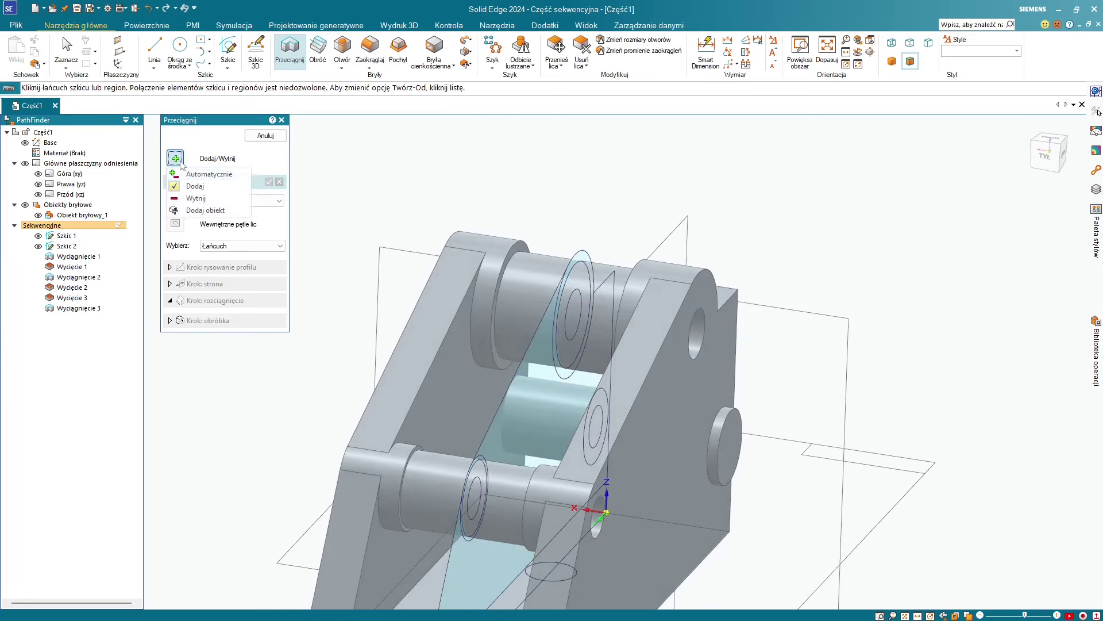
click(195, 233)
middle_drag(514, 394, 590, 408)
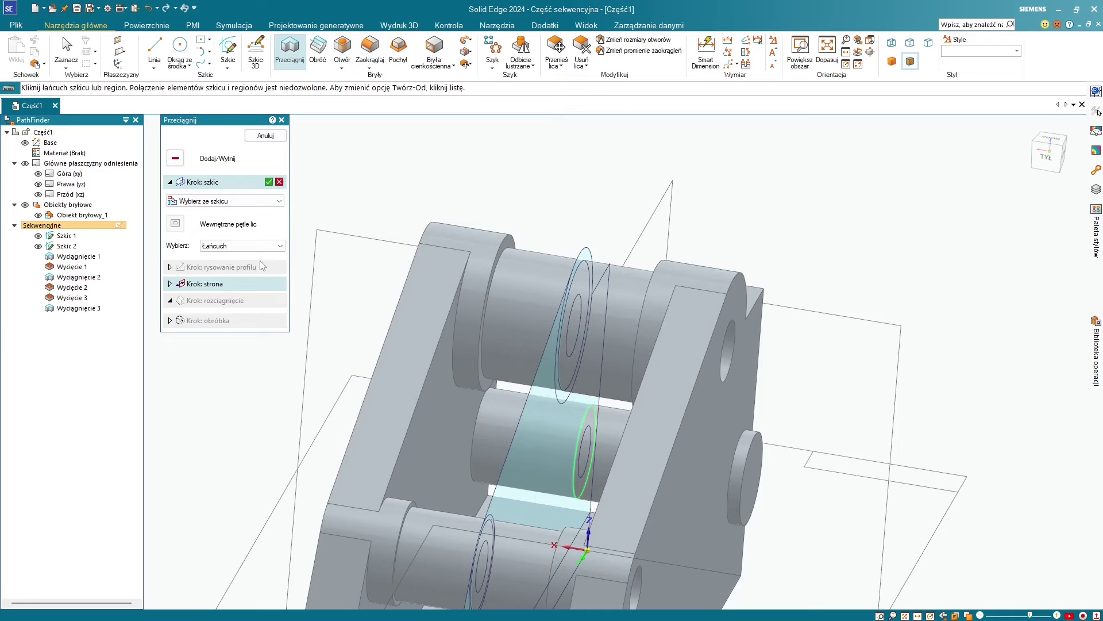
click(268, 182)
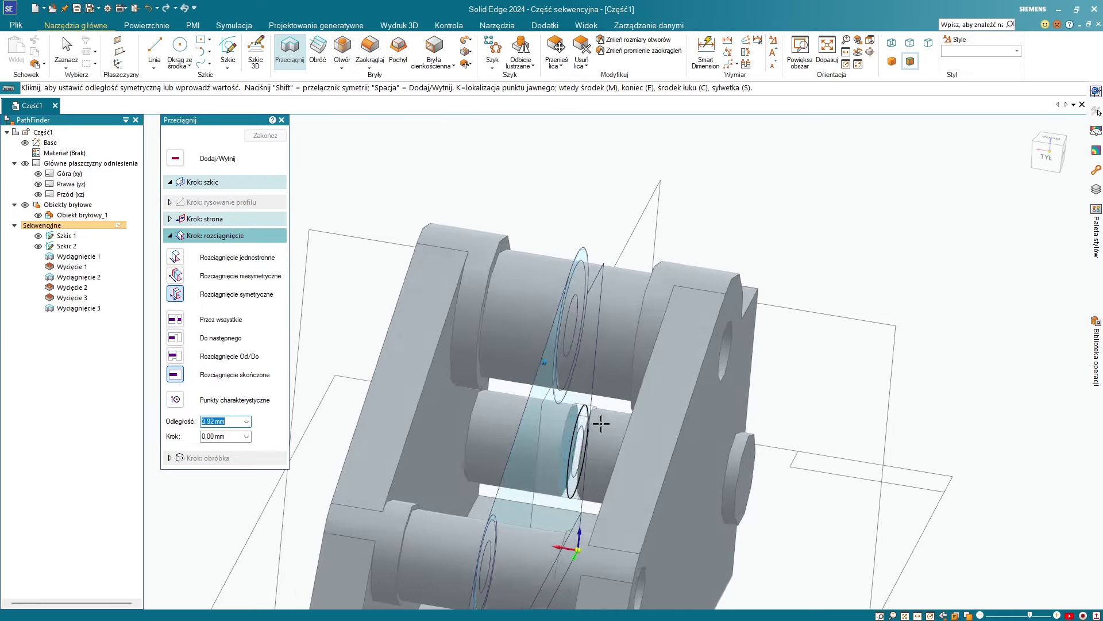
mouse_move(517, 403)
middle_down()
mouse_move(332, 373)
mouse_move(515, 418)
mouse_move(601, 427)
middle_up()
text(40)
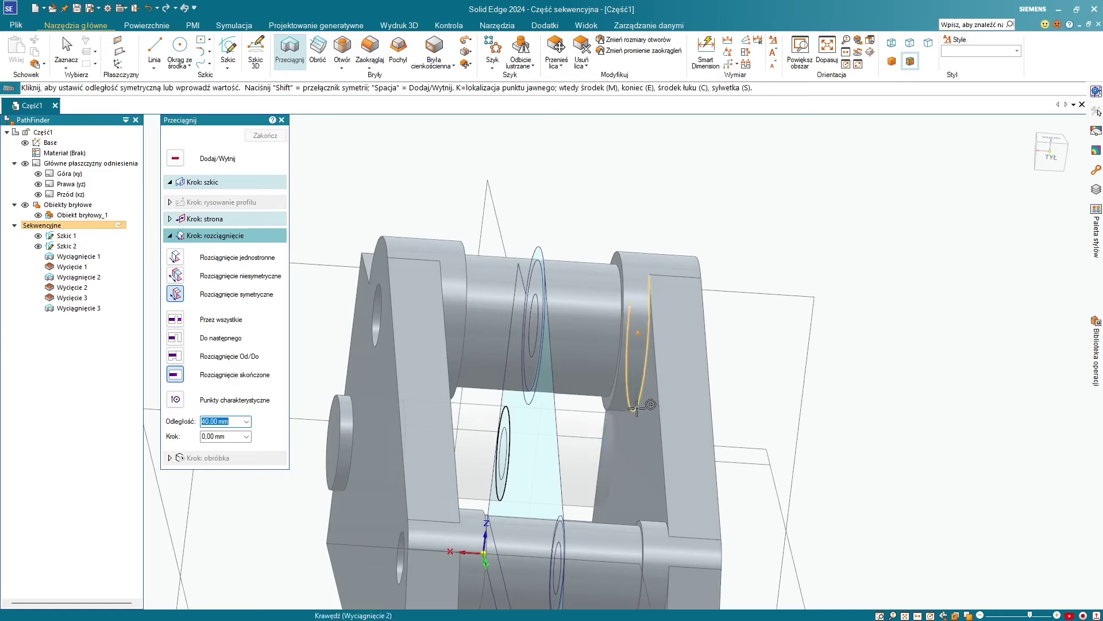
click(614, 434)
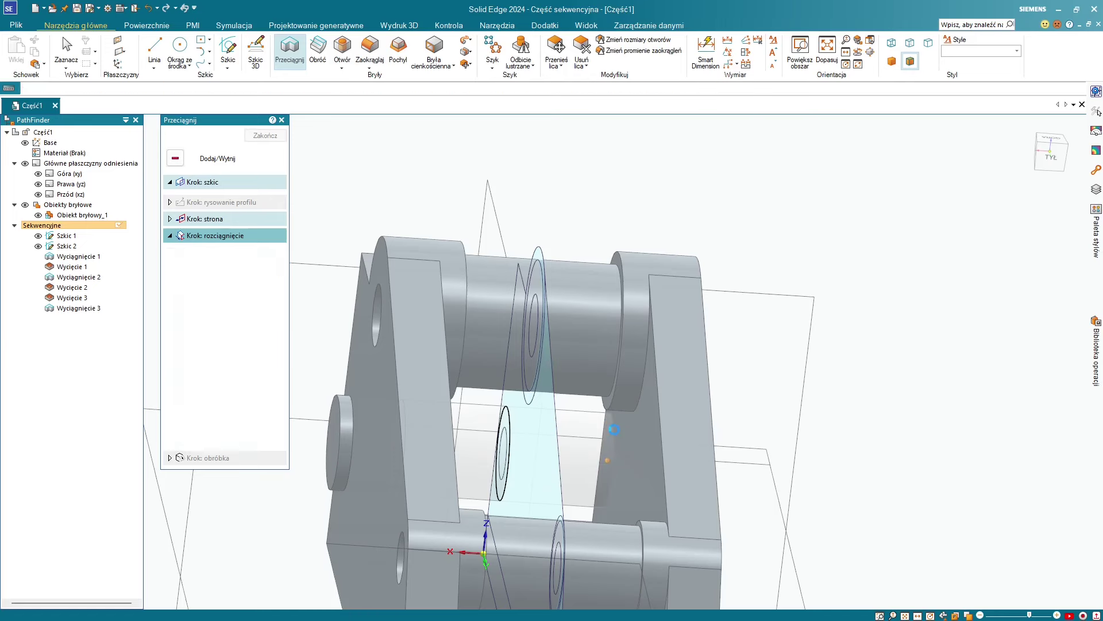
mouse_move(606, 425)
middle_down()
mouse_move(540, 407)
mouse_move(339, 227)
mouse_move(270, 150)
middle_up()
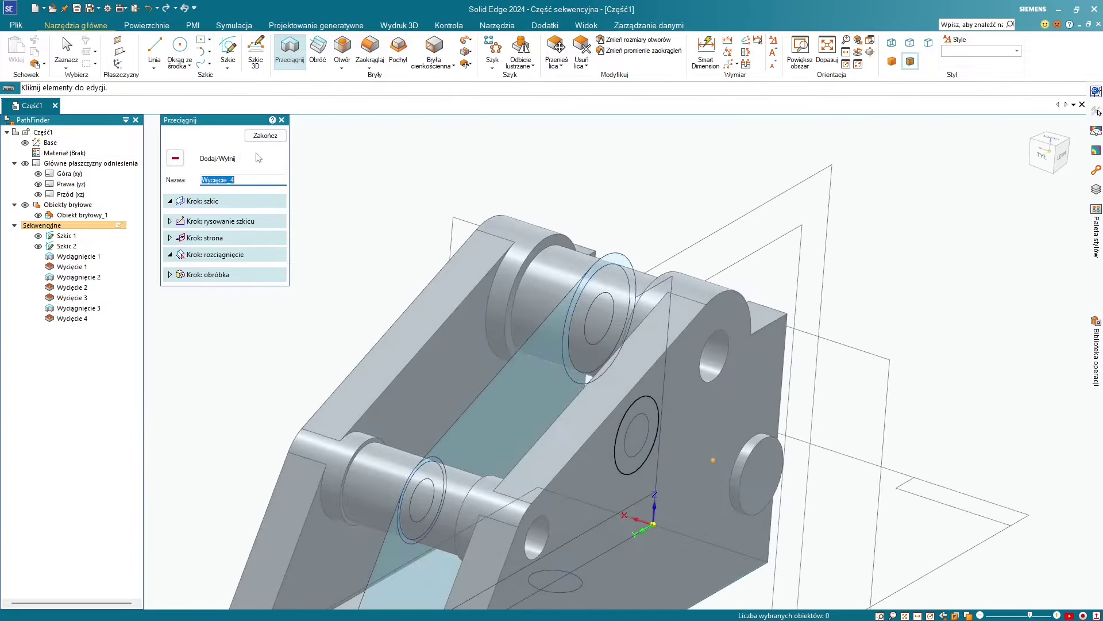
click(265, 135)
Cut the small inner-face circle through all with the Przez wszystkie extent.
middle_drag(437, 270, 618, 389)
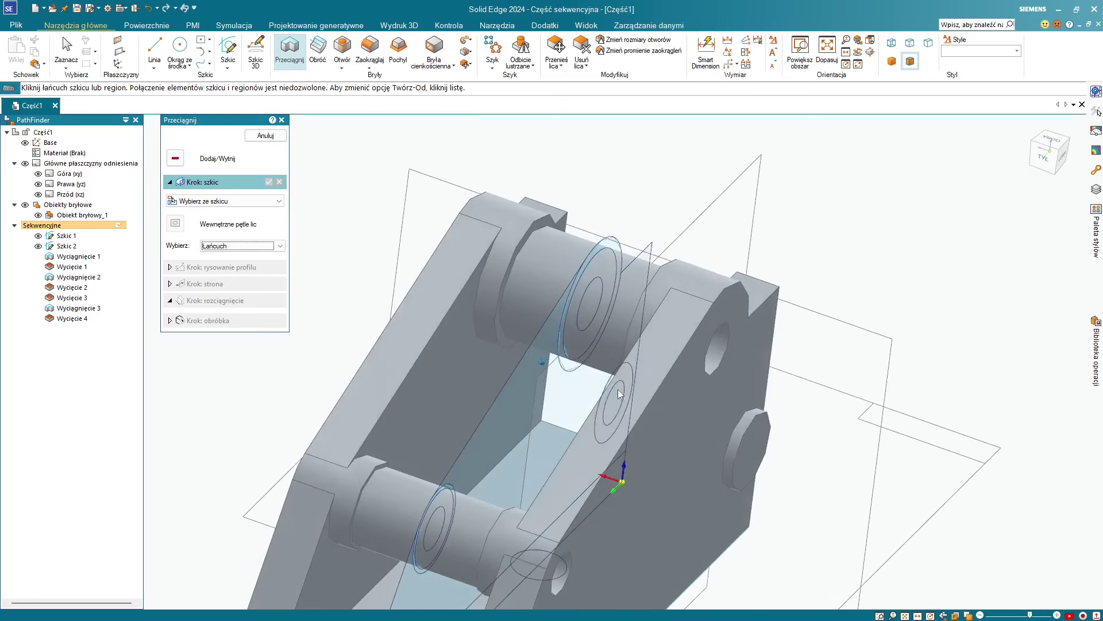
click(622, 384)
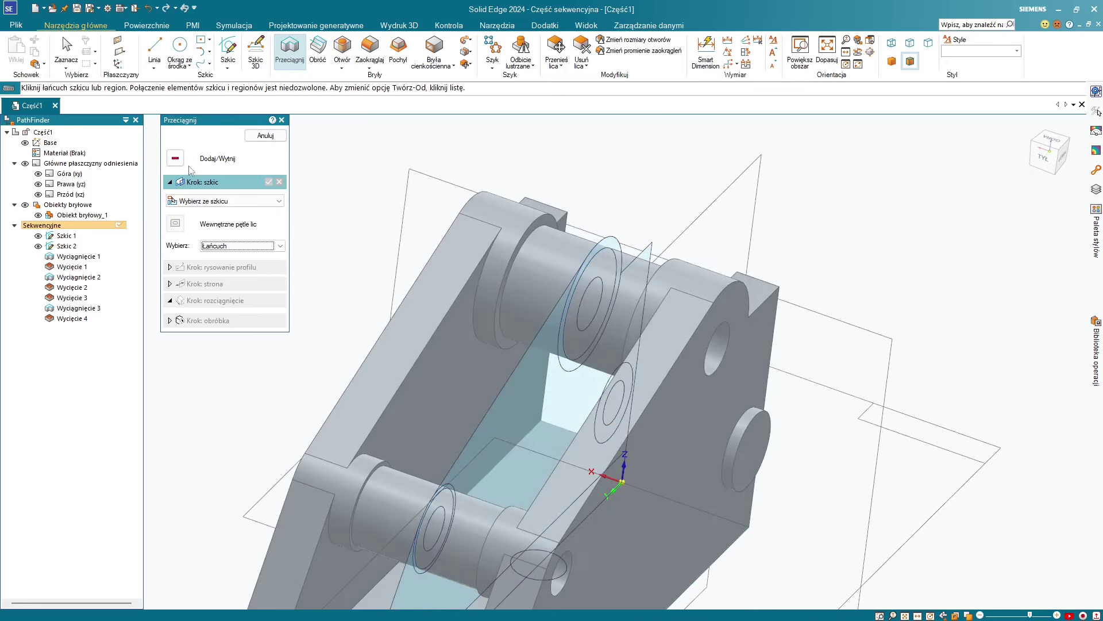
click(620, 384)
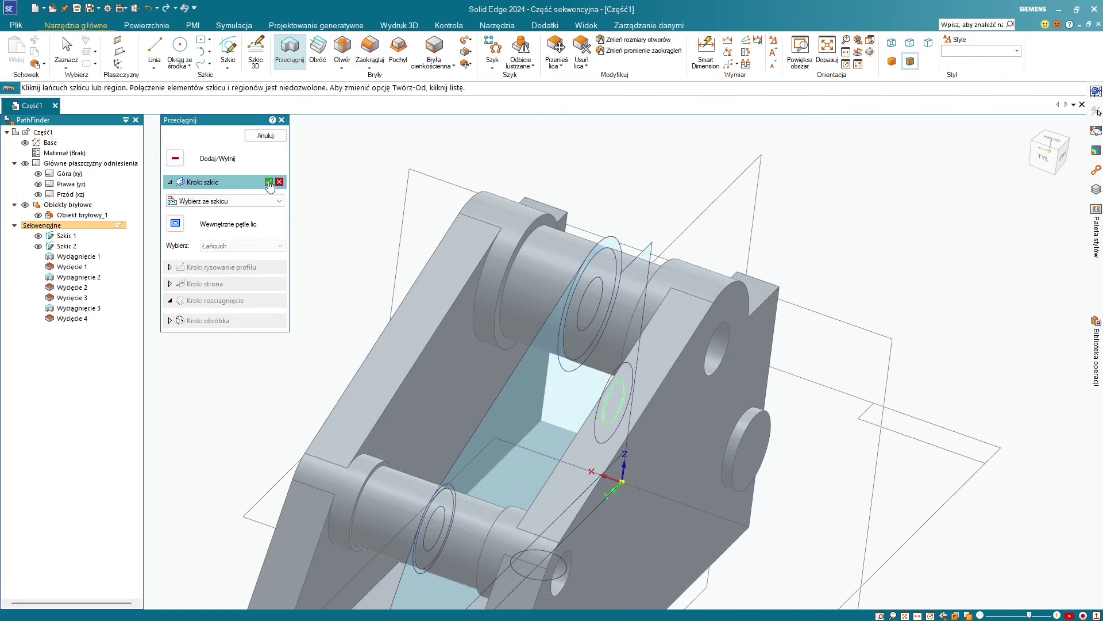
click(268, 182)
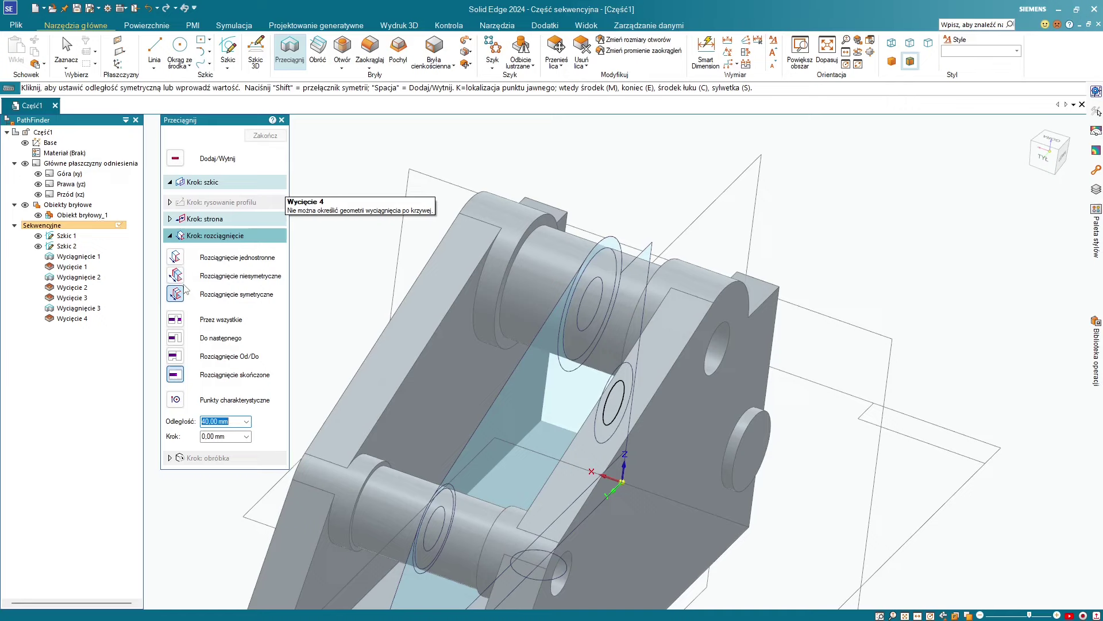
click(176, 319)
click(623, 402)
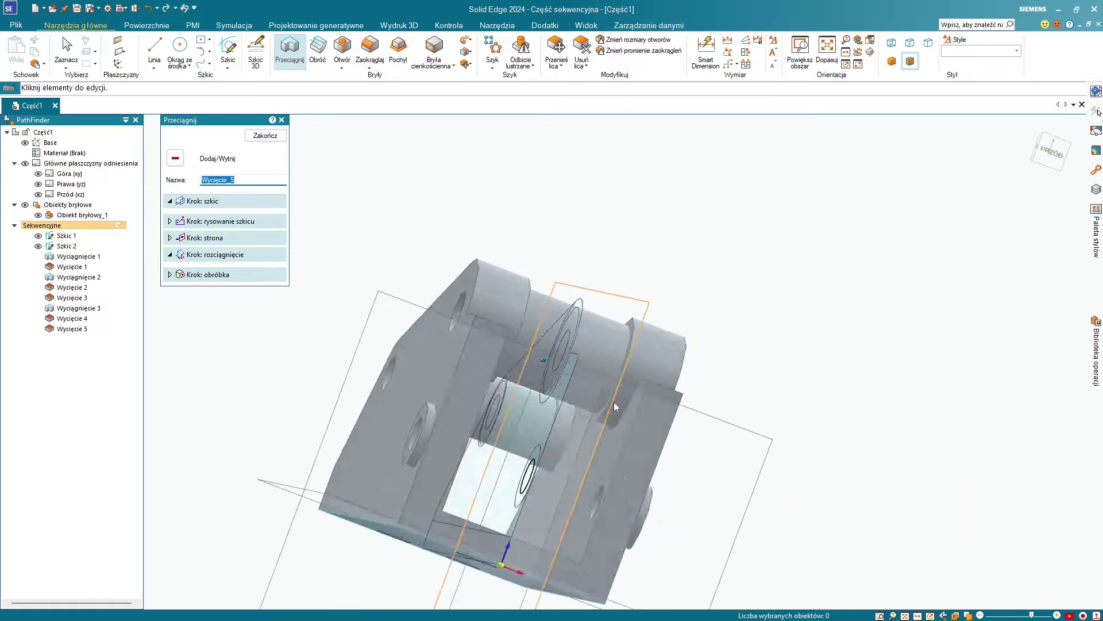
Cut the two base circles up to the next face as Wycięcie 6.
click(269, 140)
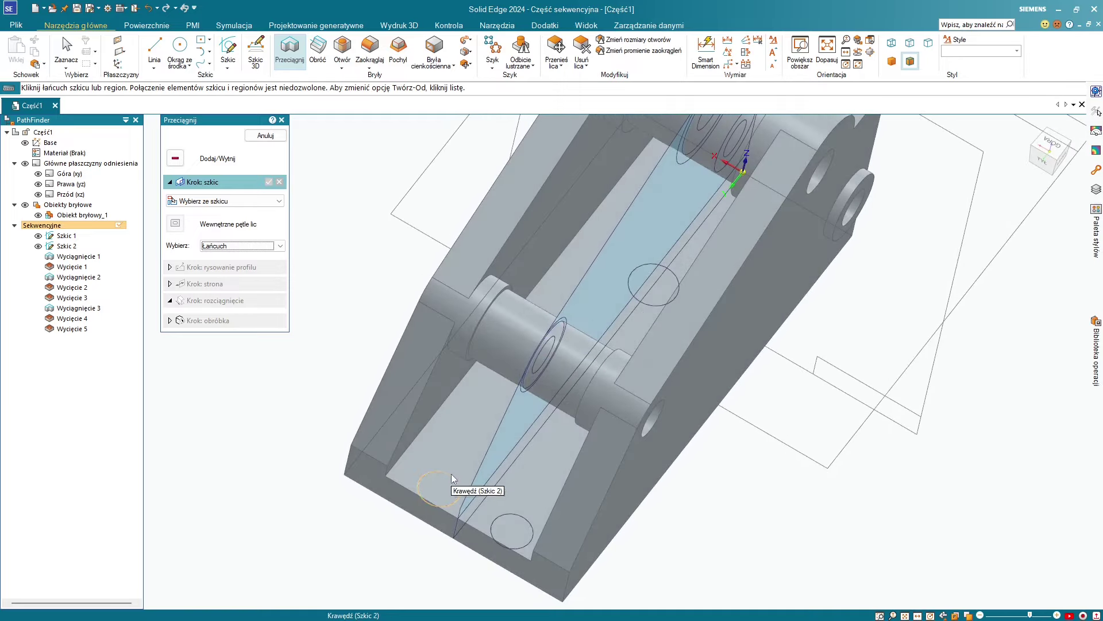
click(526, 519)
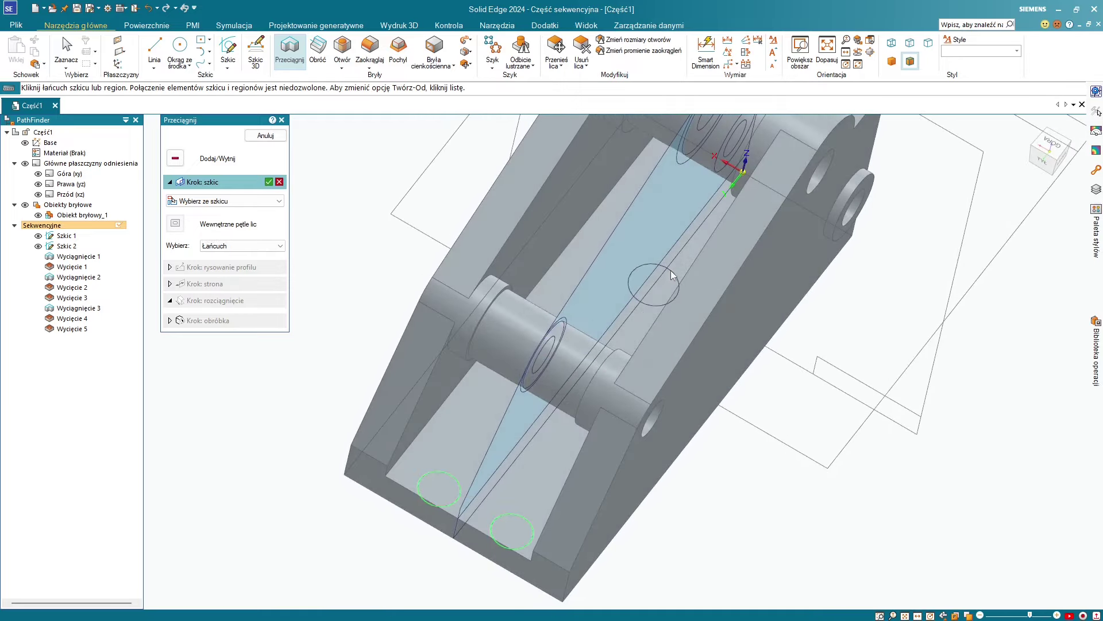
click(268, 181)
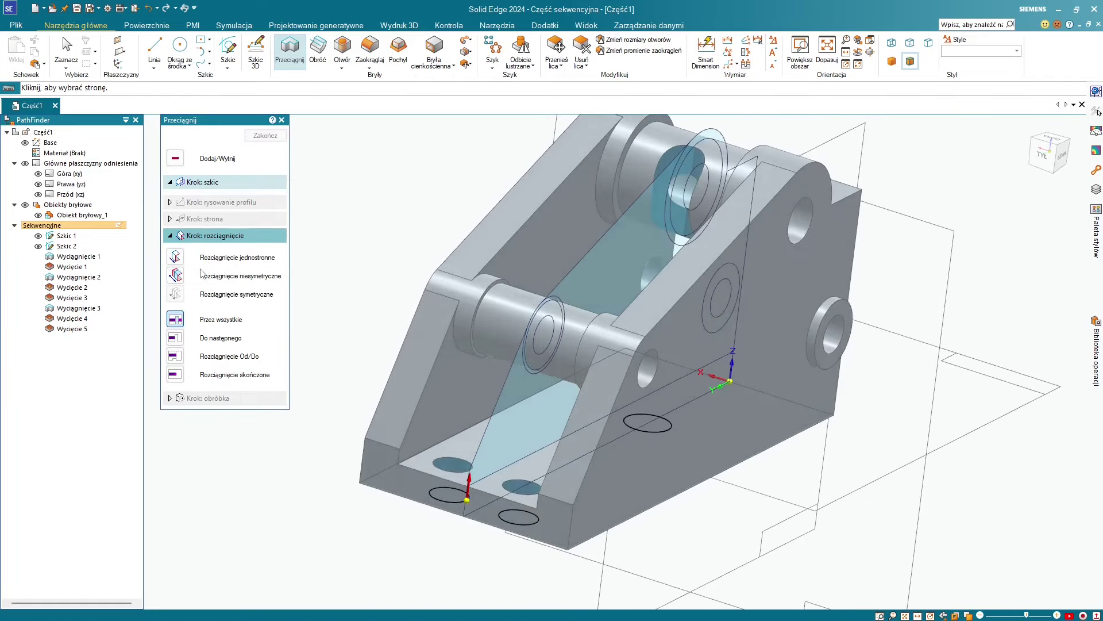
click(175, 338)
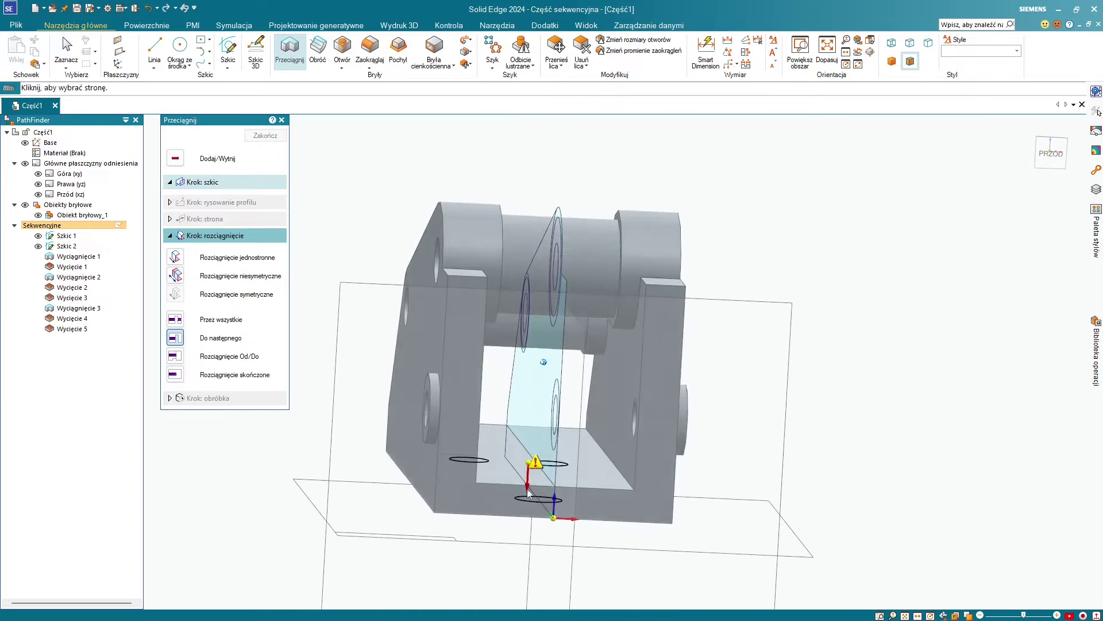
click(573, 401)
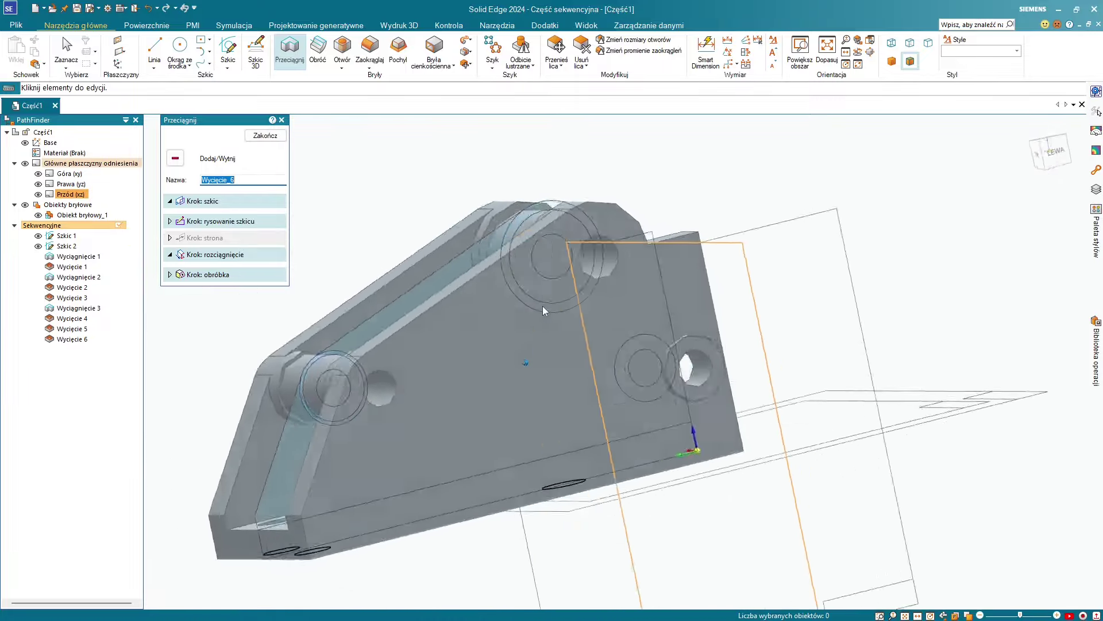
Inspect the bracket from the bottom view and oblique angles, then finish the cut.
middle_drag(542, 306, 859, 295)
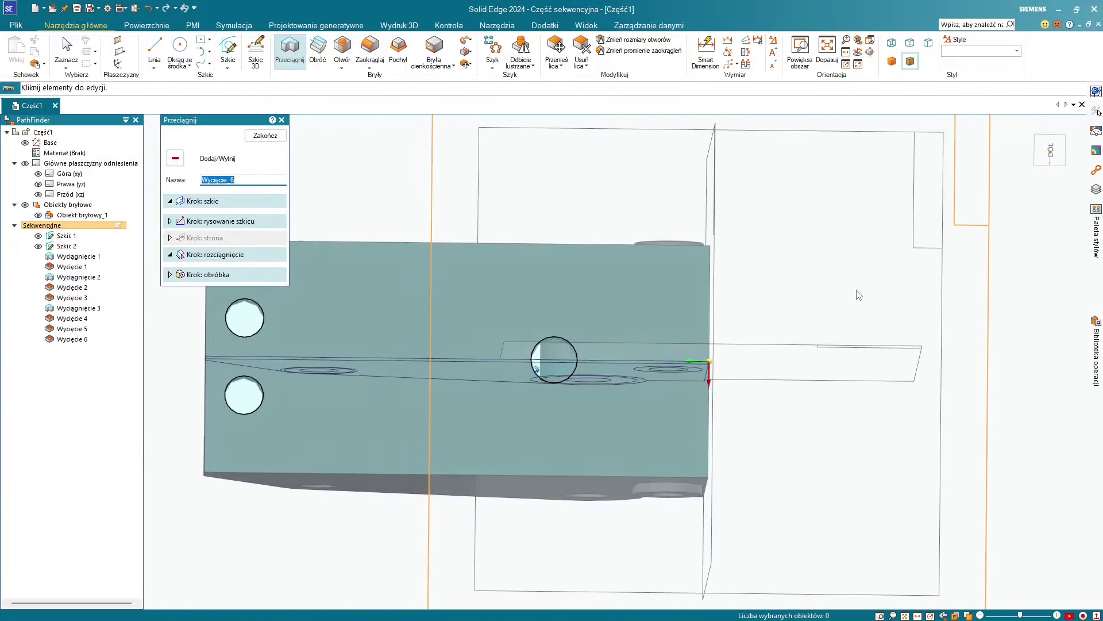
click(1051, 150)
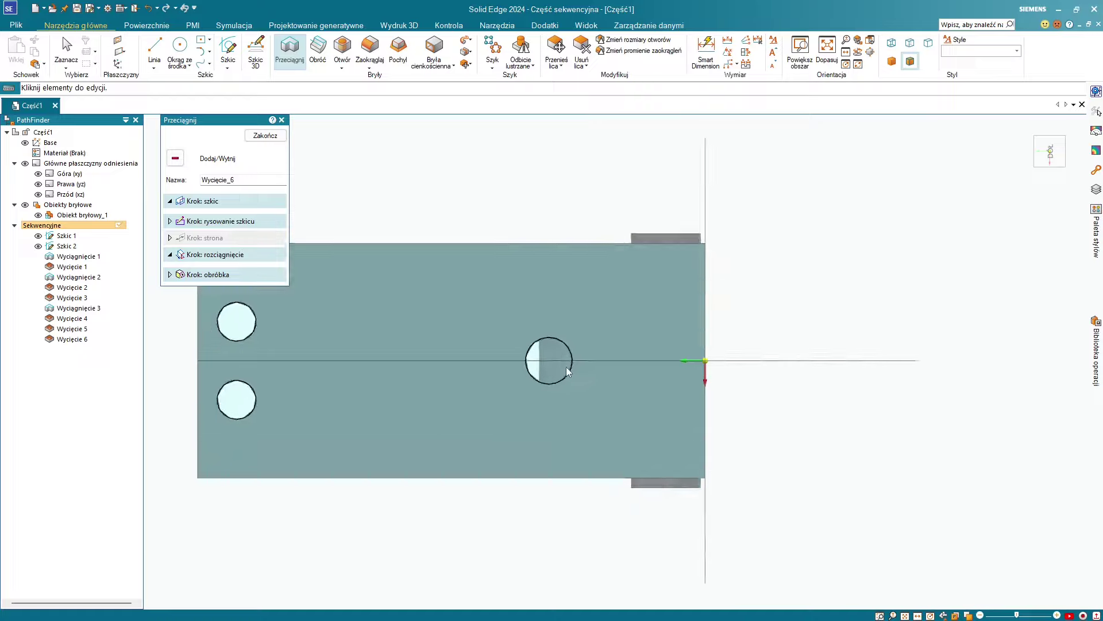
scroll(557, 364, up, 3)
scroll(556, 367, down, 3)
middle_drag(556, 368, 561, 410)
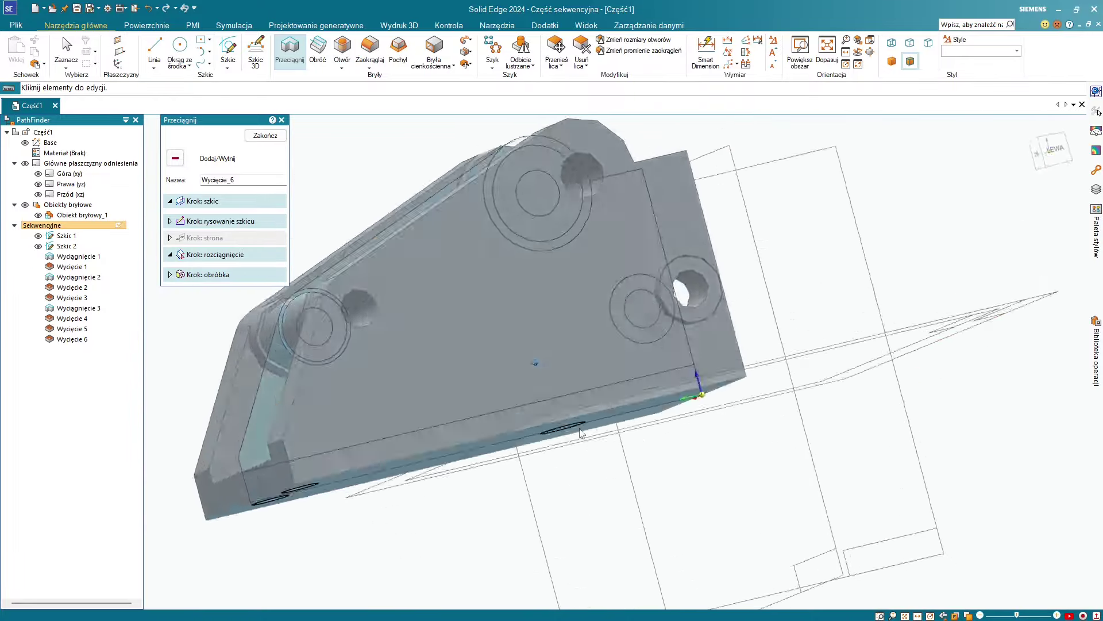
mouse_move(563, 407)
middle_down()
mouse_move(561, 441)
mouse_move(544, 456)
mouse_move(622, 430)
mouse_move(636, 401)
middle_up()
key(ctrl+b)
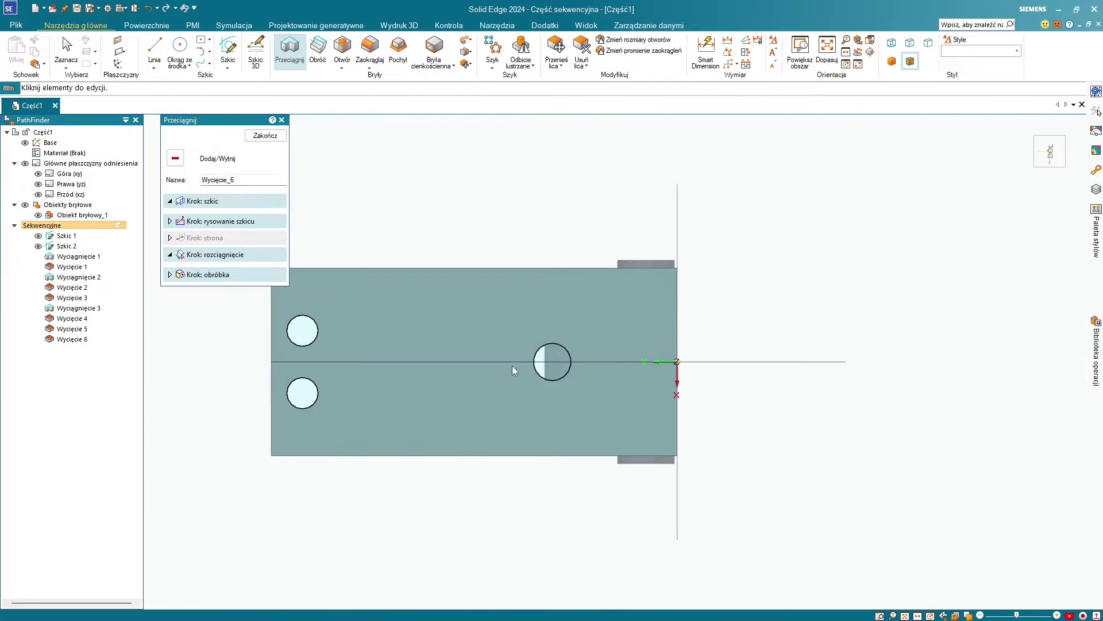
mouse_move(512, 365)
middle_down()
mouse_move(551, 356)
mouse_move(588, 367)
mouse_move(591, 354)
mouse_move(576, 350)
mouse_move(576, 361)
mouse_move(599, 357)
mouse_move(574, 354)
mouse_move(599, 361)
mouse_move(526, 473)
mouse_move(366, 412)
mouse_move(370, 497)
mouse_move(402, 494)
middle_up()
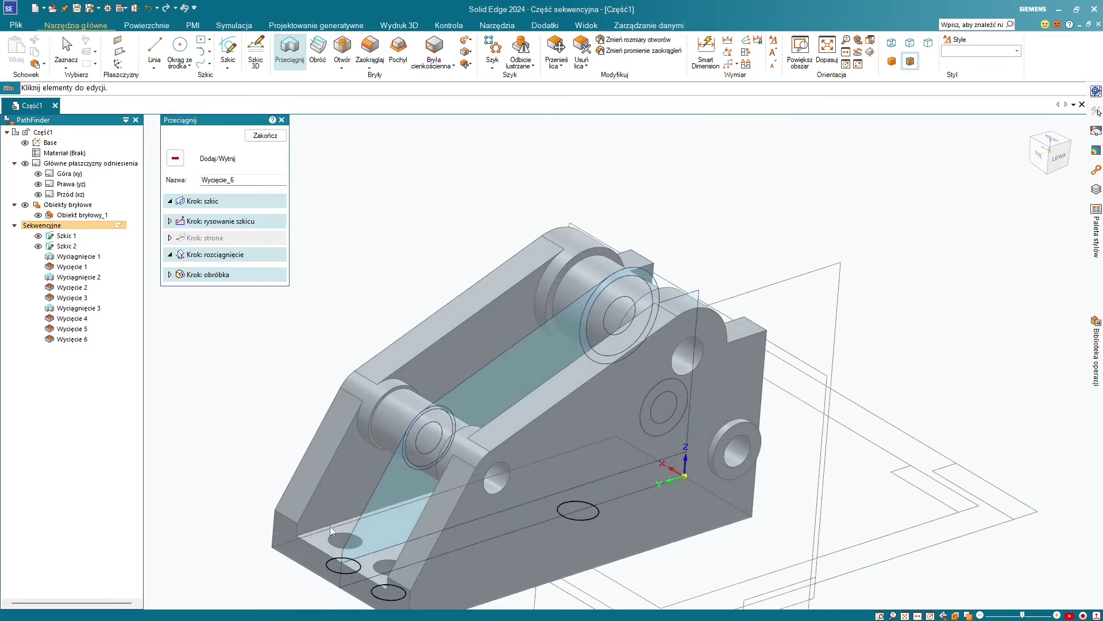
mouse_move(367, 515)
middle_down()
mouse_move(401, 502)
mouse_move(428, 451)
mouse_move(625, 392)
mouse_move(592, 332)
mouse_move(606, 261)
mouse_move(622, 281)
mouse_move(444, 232)
middle_up()
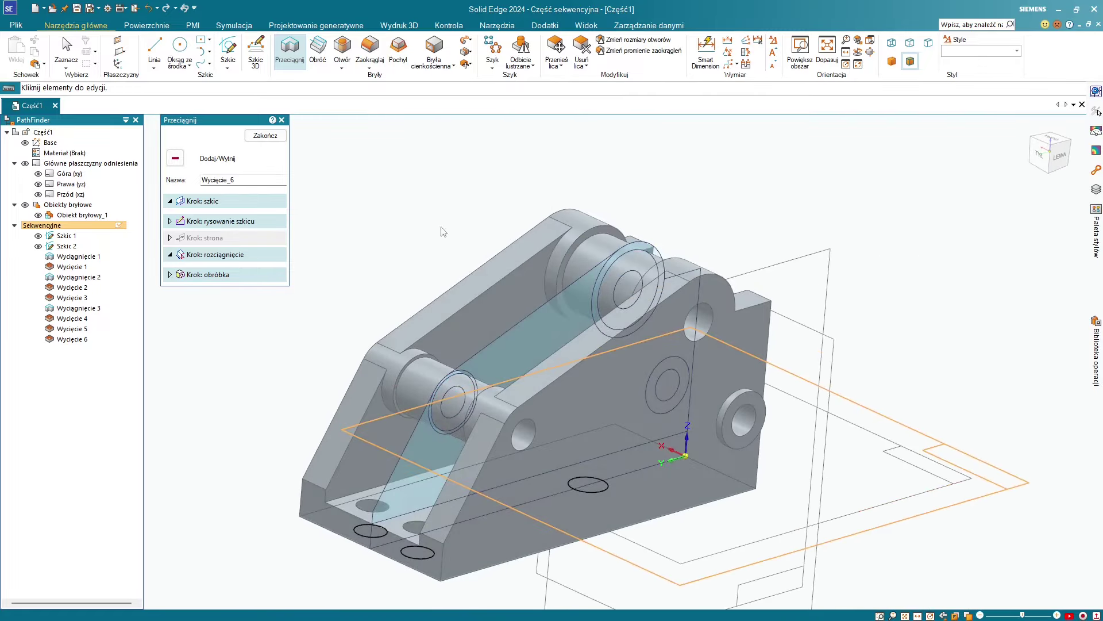
click(261, 136)
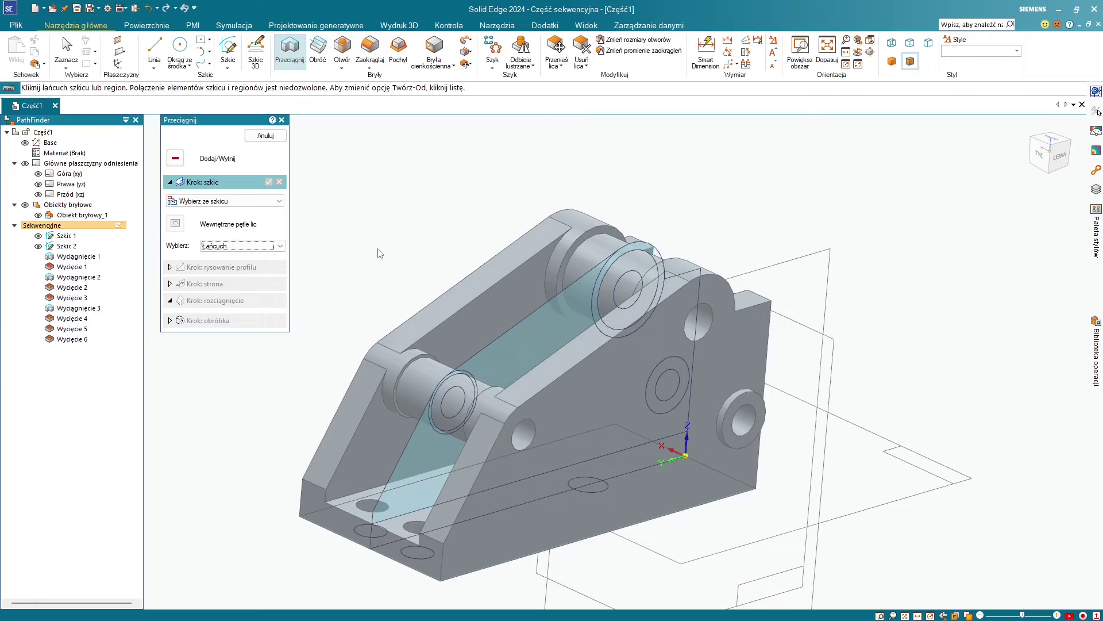
click(281, 136)
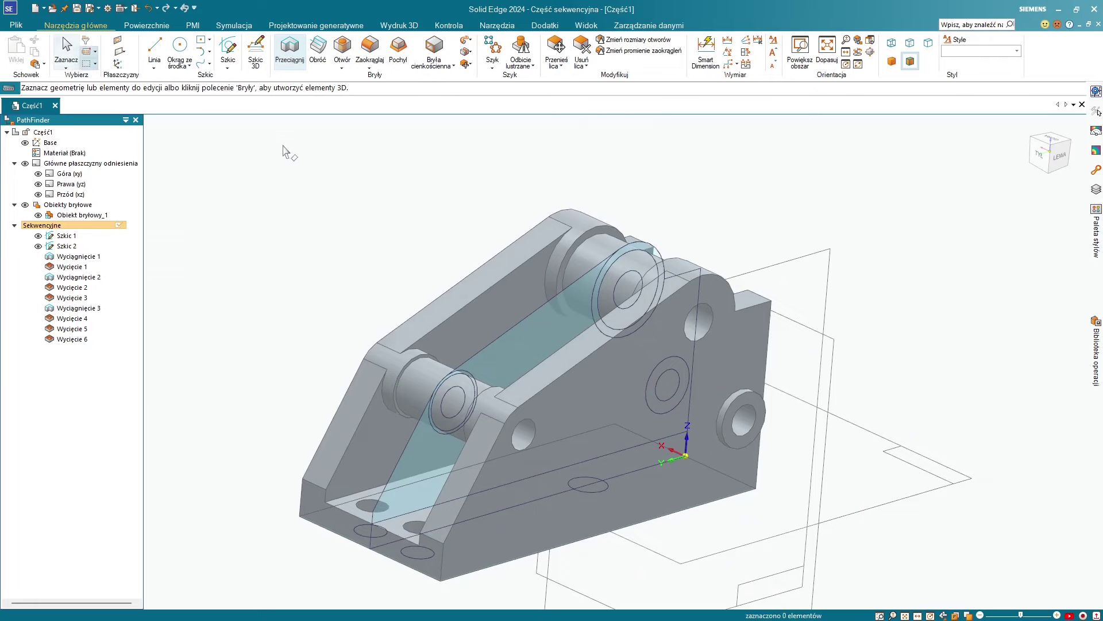
mouse_move(298, 280)
middle_down()
mouse_move(357, 328)
mouse_move(241, 334)
middle_up()
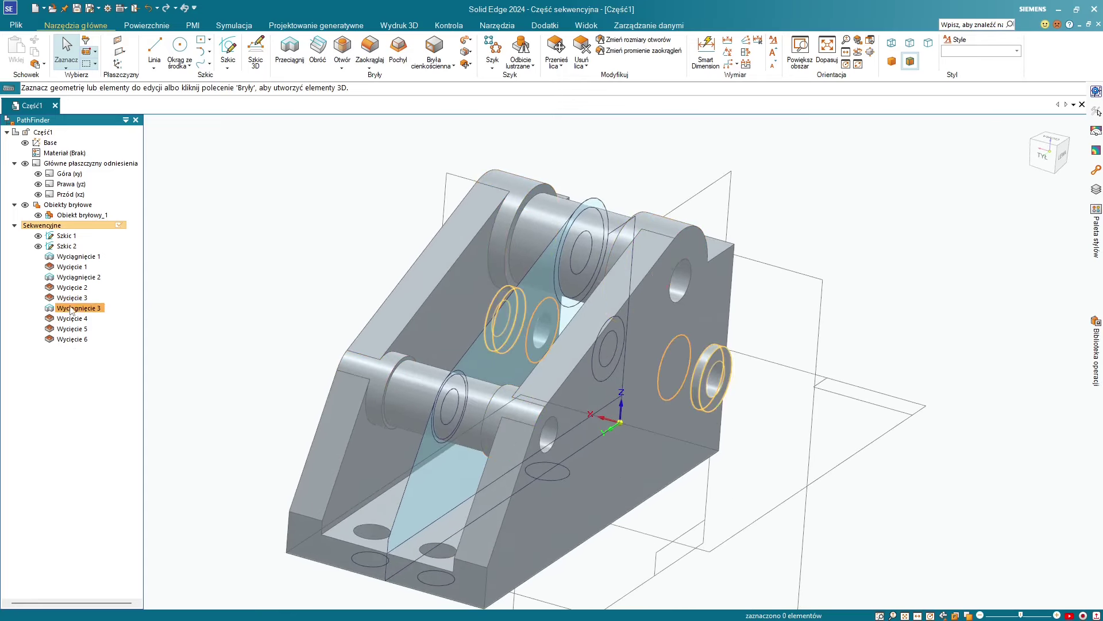
click(72, 309)
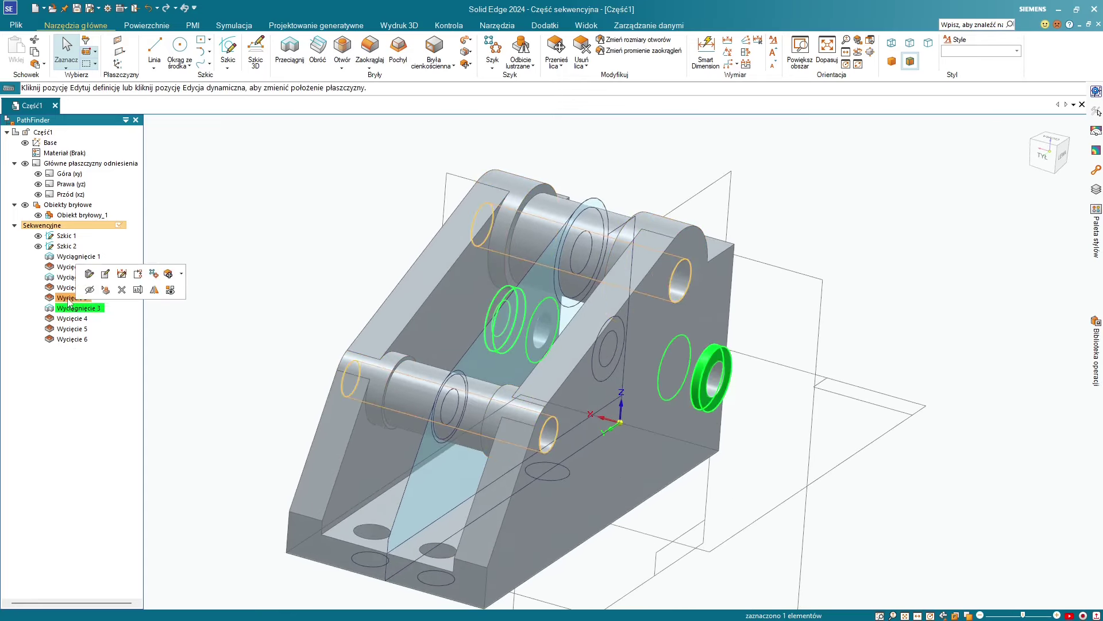
click(68, 319)
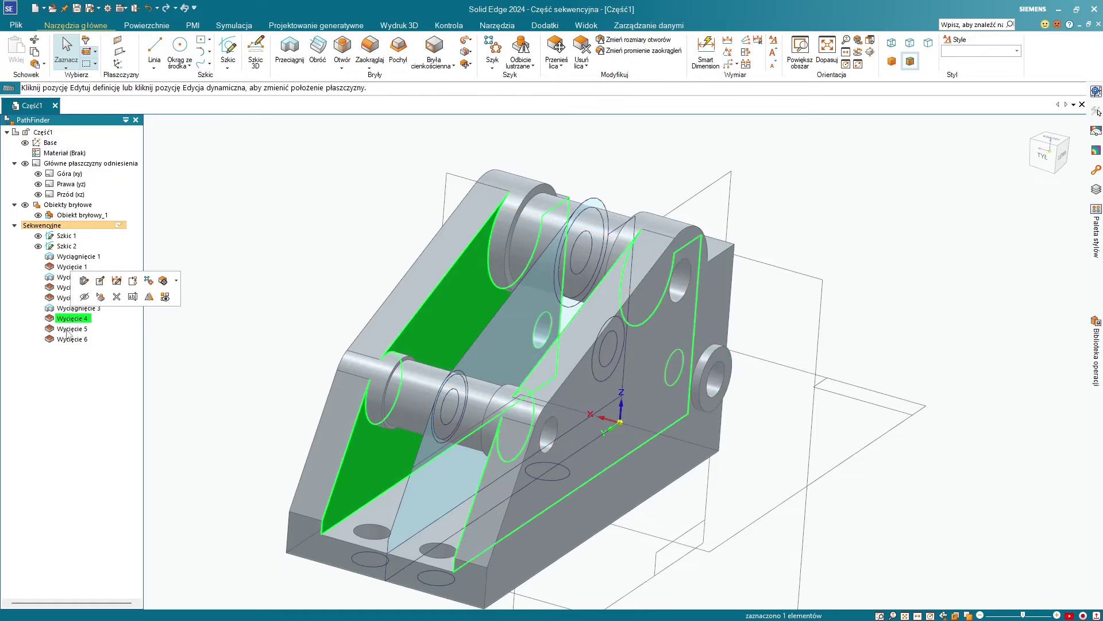
click(69, 329)
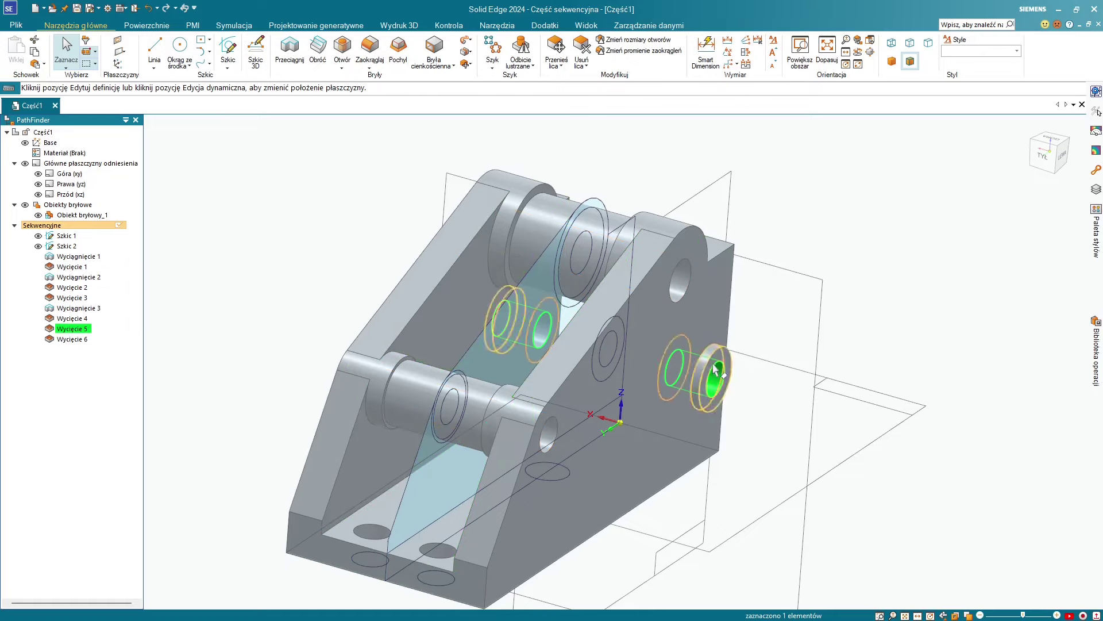
mouse_move(716, 370)
middle_down()
mouse_move(738, 412)
mouse_move(905, 387)
mouse_move(713, 399)
middle_up()
key(Escape)
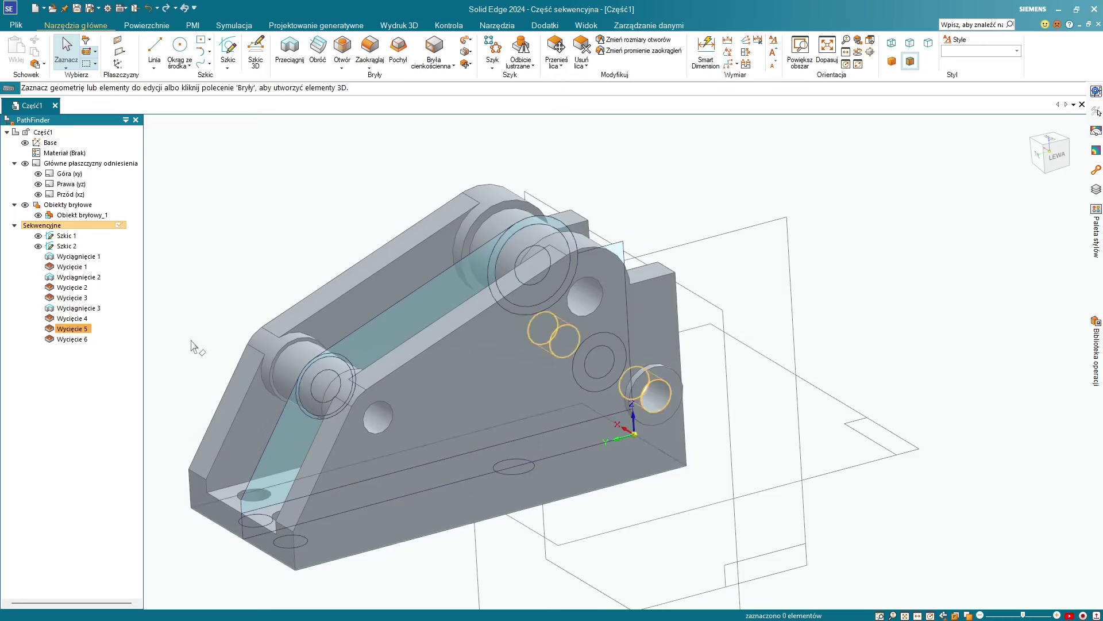
click(666, 381)
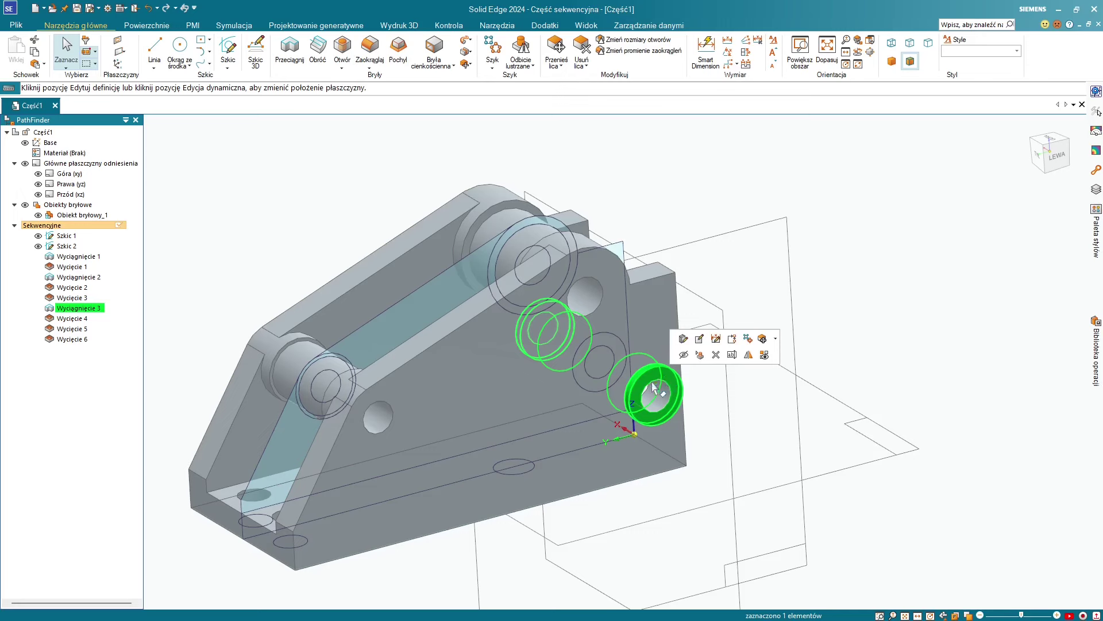
click(654, 387)
click(201, 355)
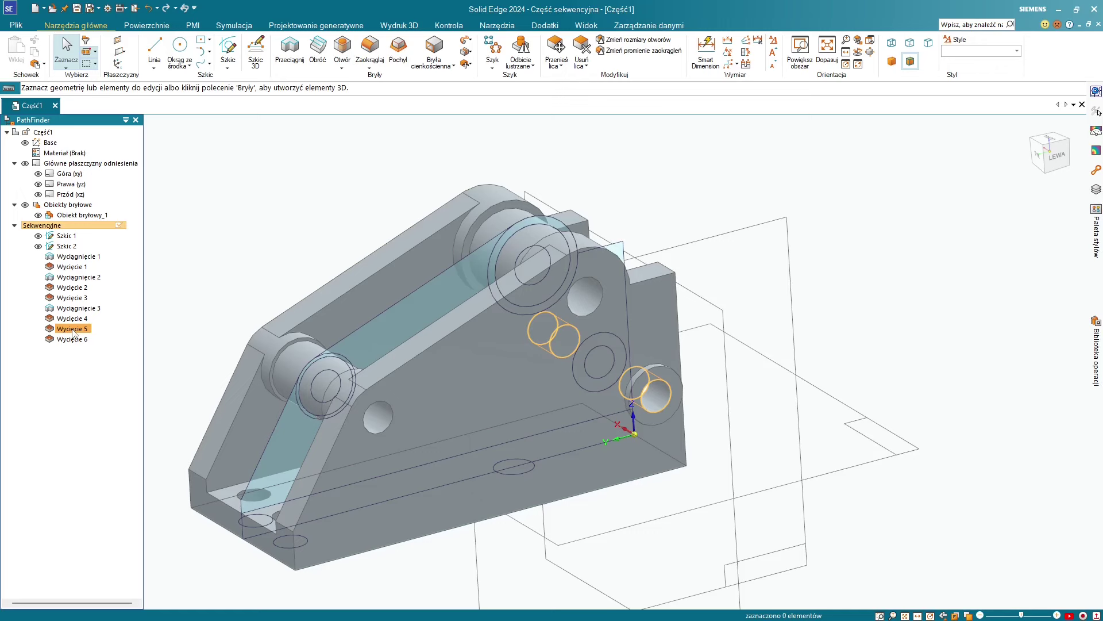
Roll the history back to Wycięcie 5 with Idź do, then orbit to review the bracket.
right_click(72, 330)
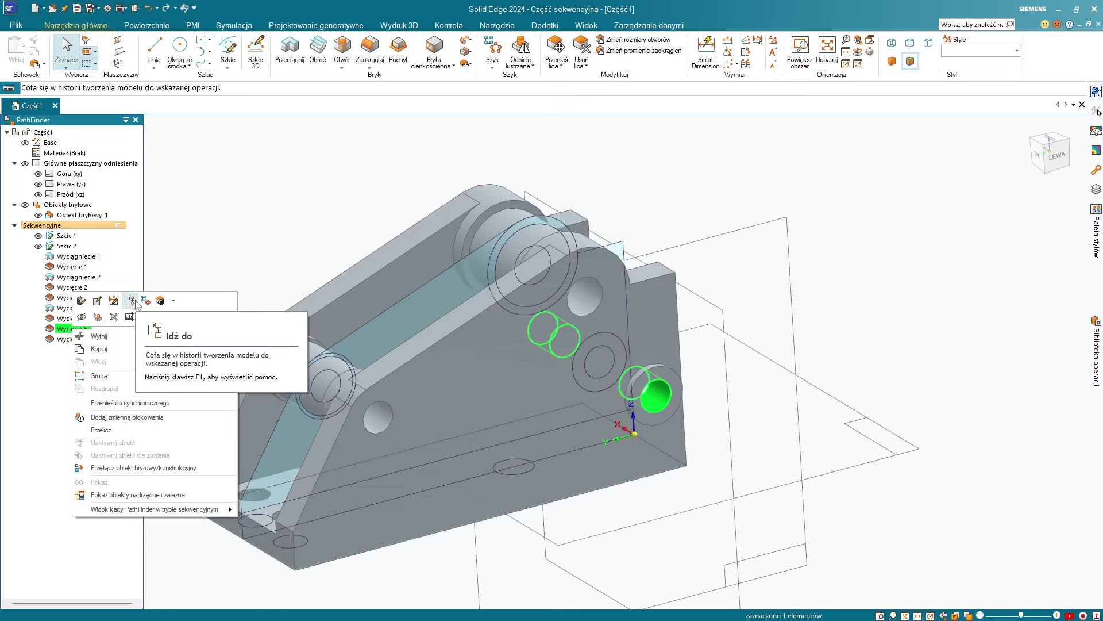
click(135, 308)
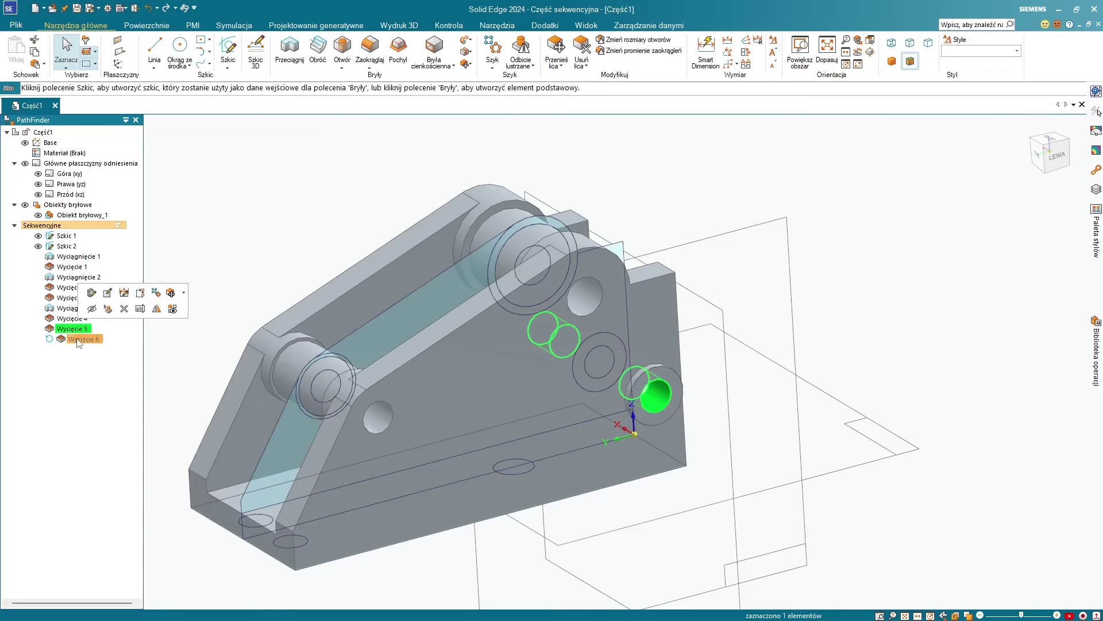
click(222, 295)
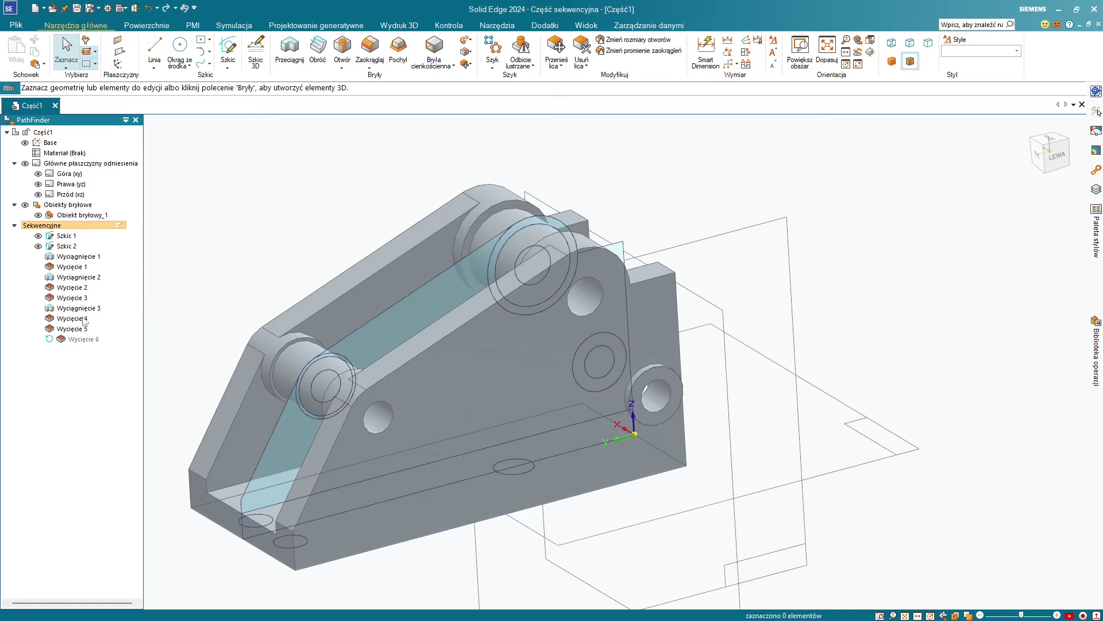
middle_drag(172, 342, 355, 371)
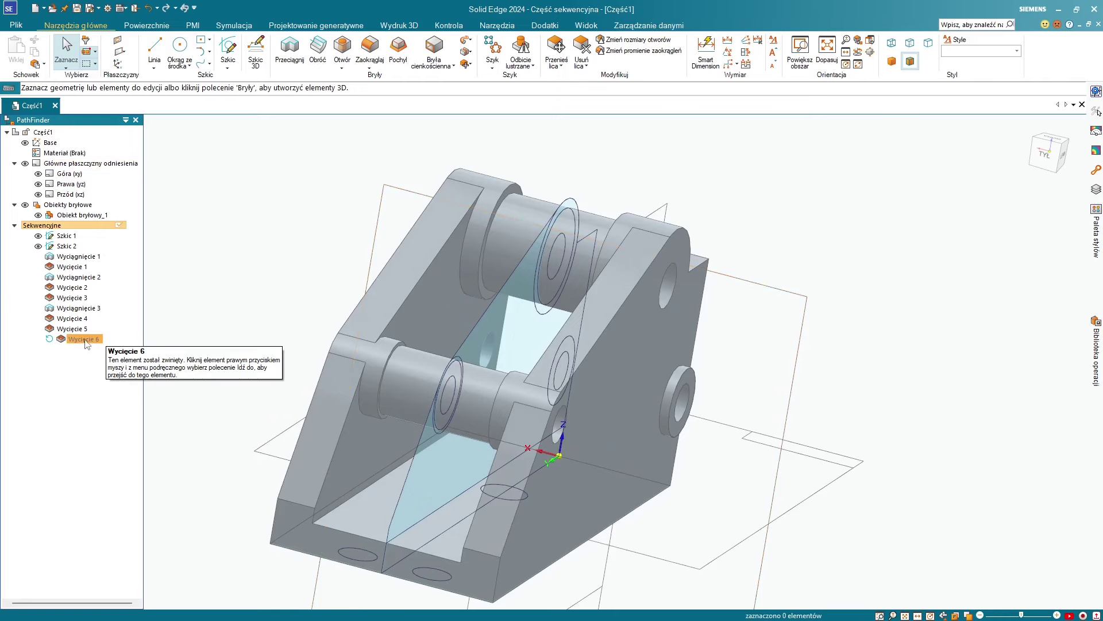
middle_drag(190, 362, 123, 313)
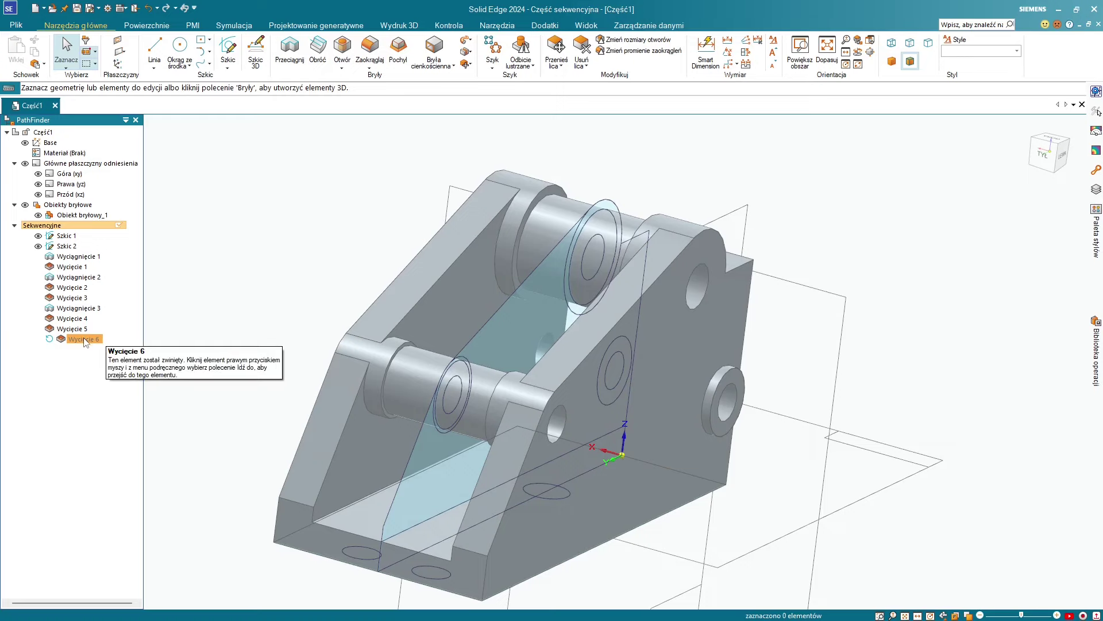
mouse_move(259, 340)
middle_down()
mouse_move(333, 294)
mouse_move(217, 320)
mouse_move(275, 332)
mouse_move(414, 317)
middle_up()
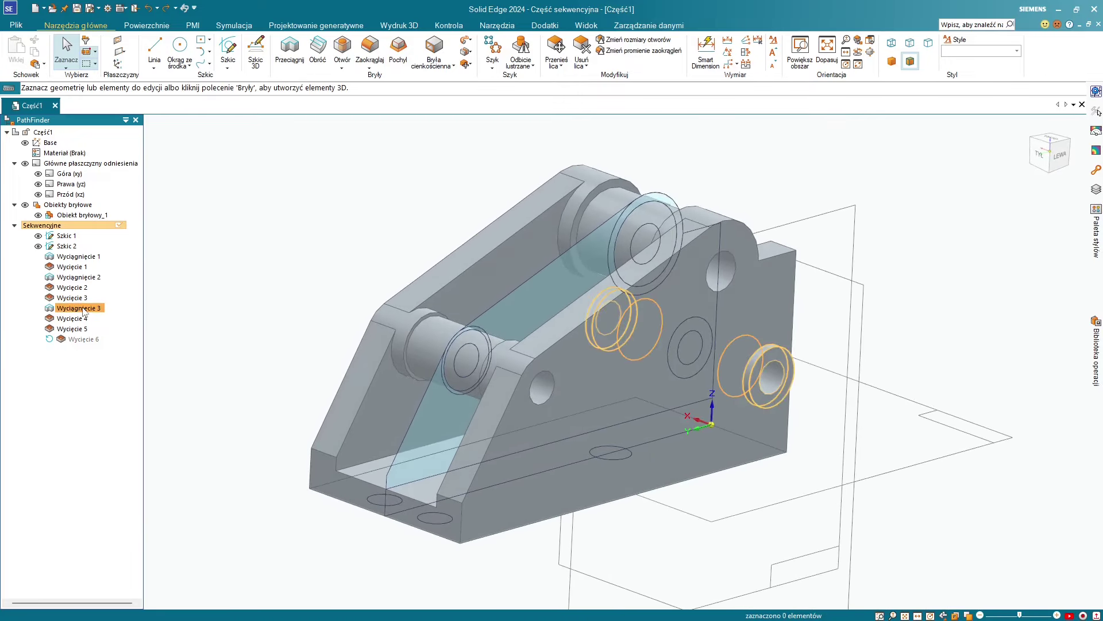
Pattern Wyciągnięcie 3, Wycięcie 4 and Wycięcie 5, sketching the pattern on the Prawa (yz) plane.
click(84, 311)
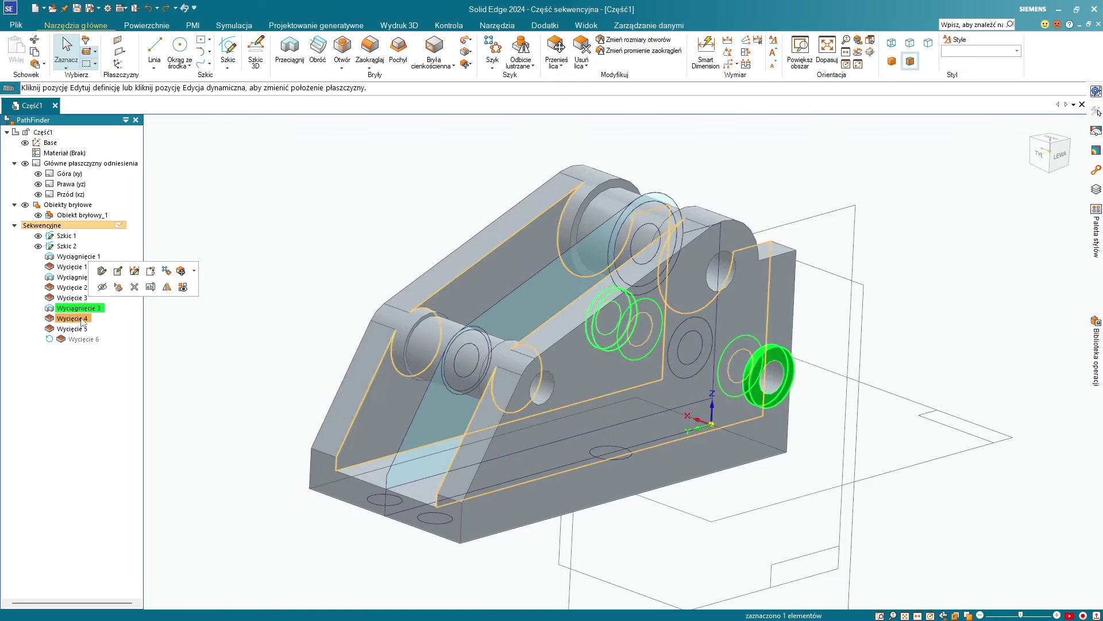
ctrl+click(84, 319)
ctrl+click(81, 330)
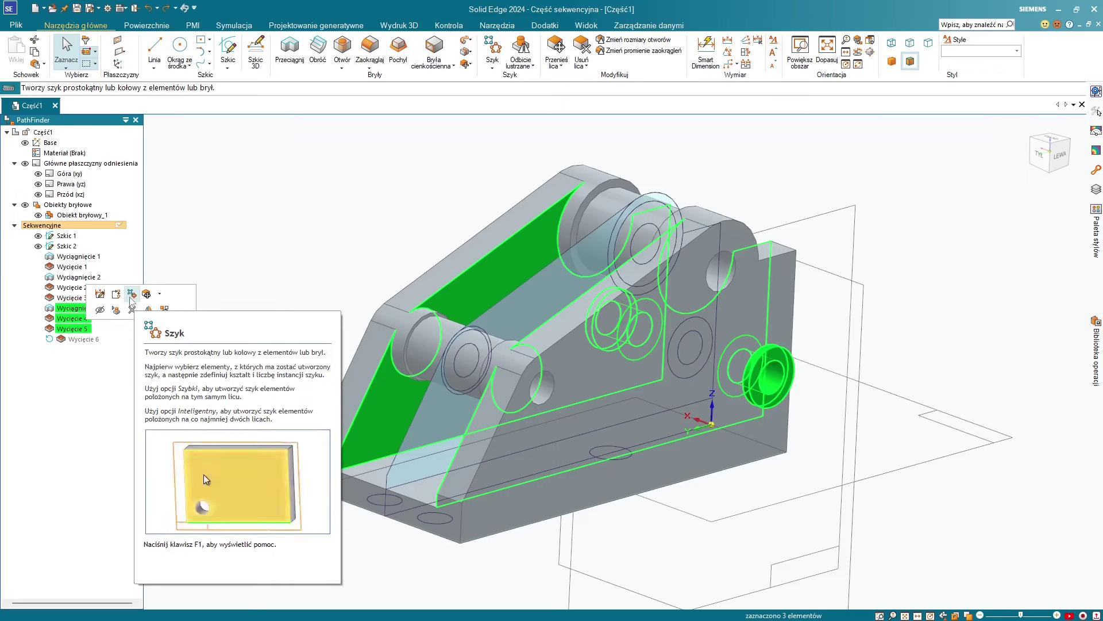
key(Escape)
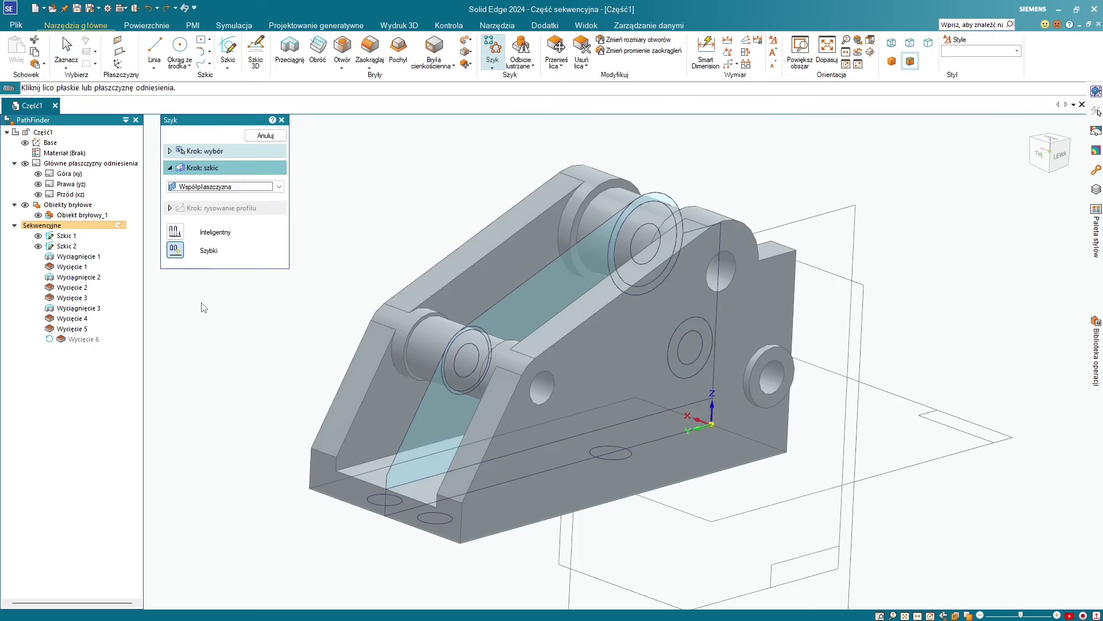
key(ctrl+f)
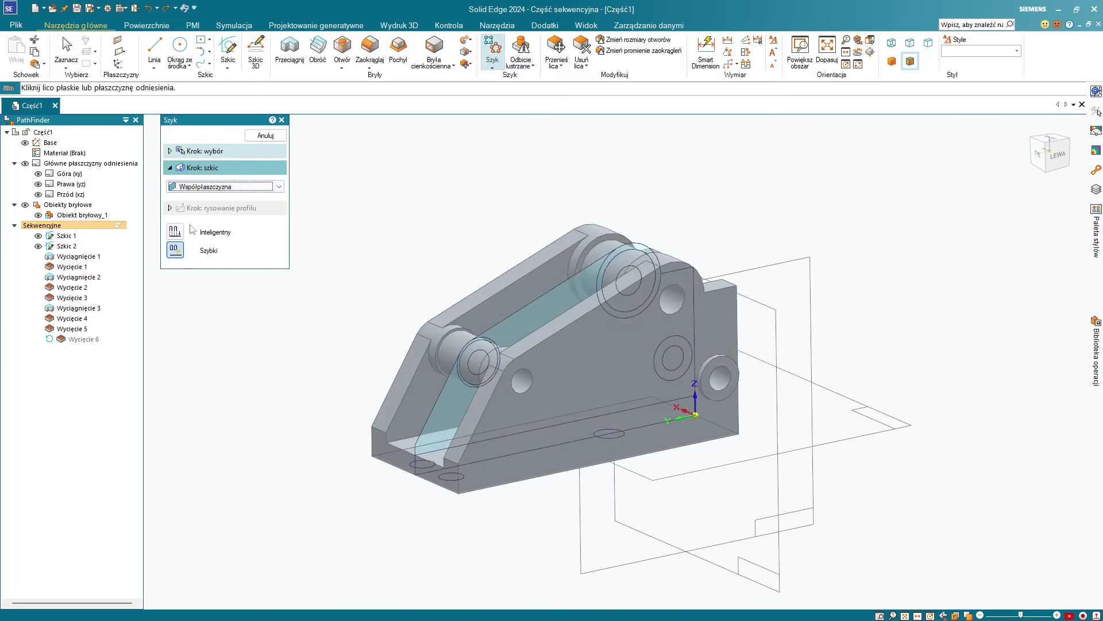
mouse_move(543, 362)
middle_down()
mouse_move(737, 272)
mouse_move(768, 304)
mouse_move(714, 289)
middle_up()
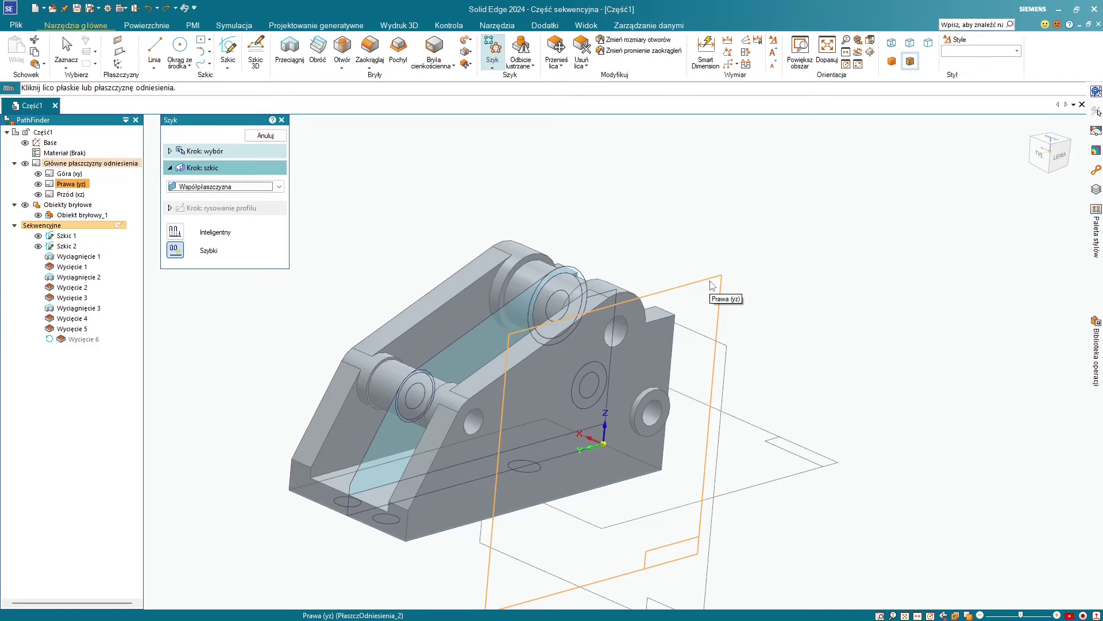
click(711, 281)
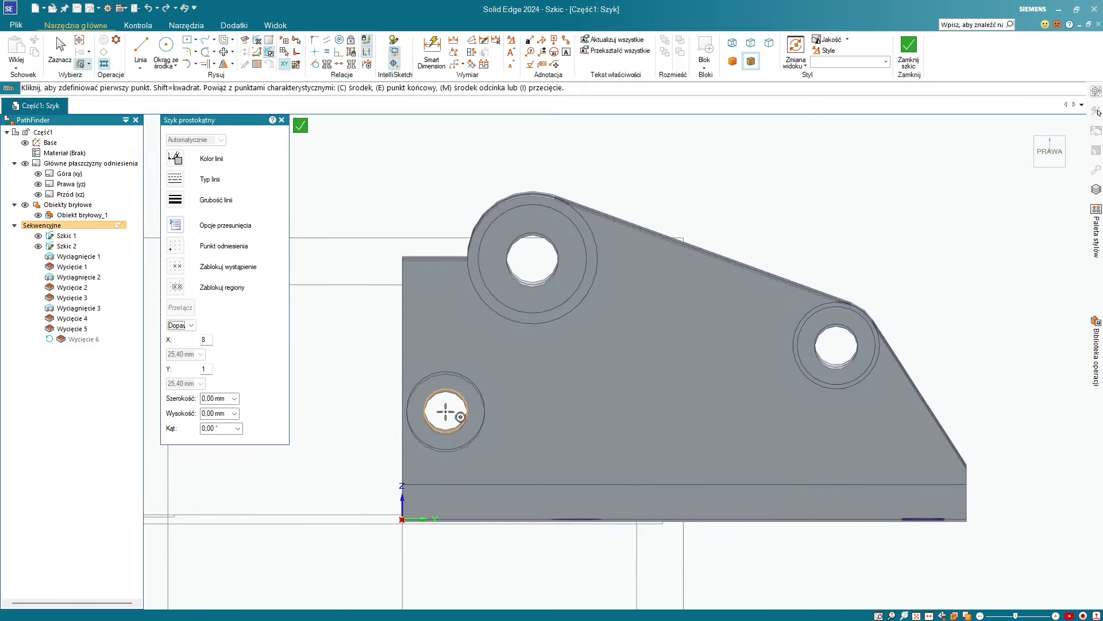
Define a rectangular pattern of 4 along X at fixed 20 mm spacing, then close the sketch.
middle_drag(445, 411, 435, 414)
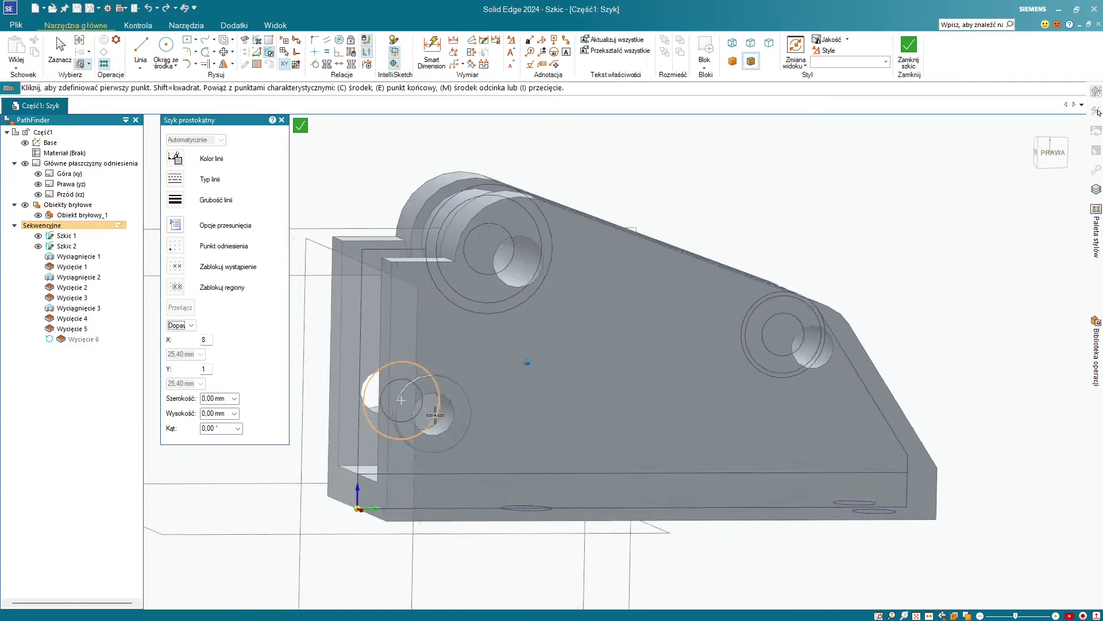
key(ctrl+h)
click(423, 406)
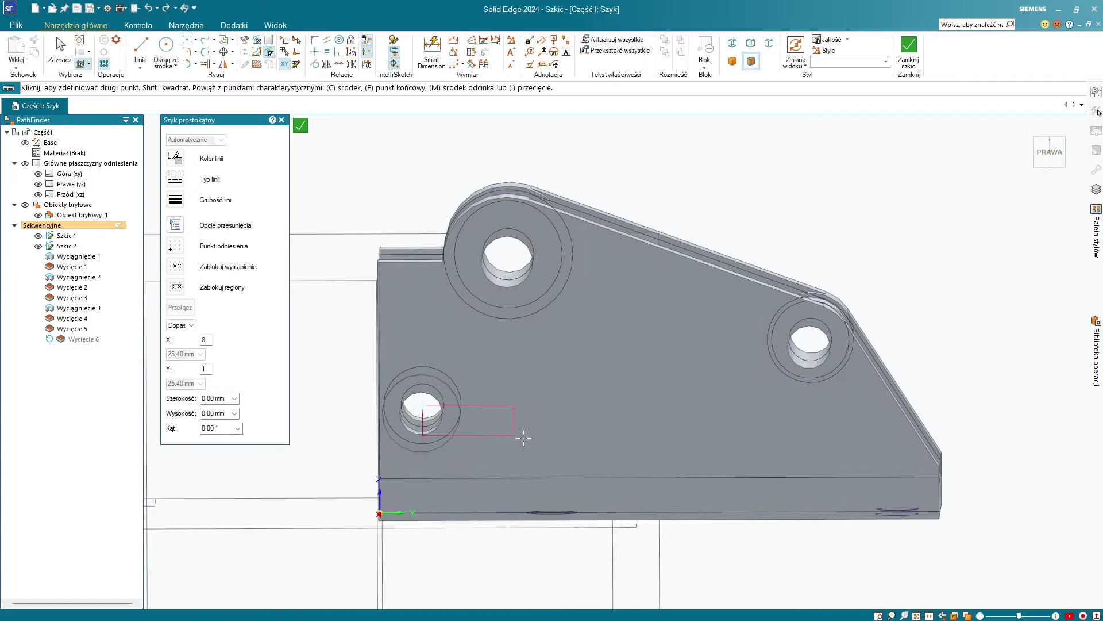
click(628, 461)
text(4)
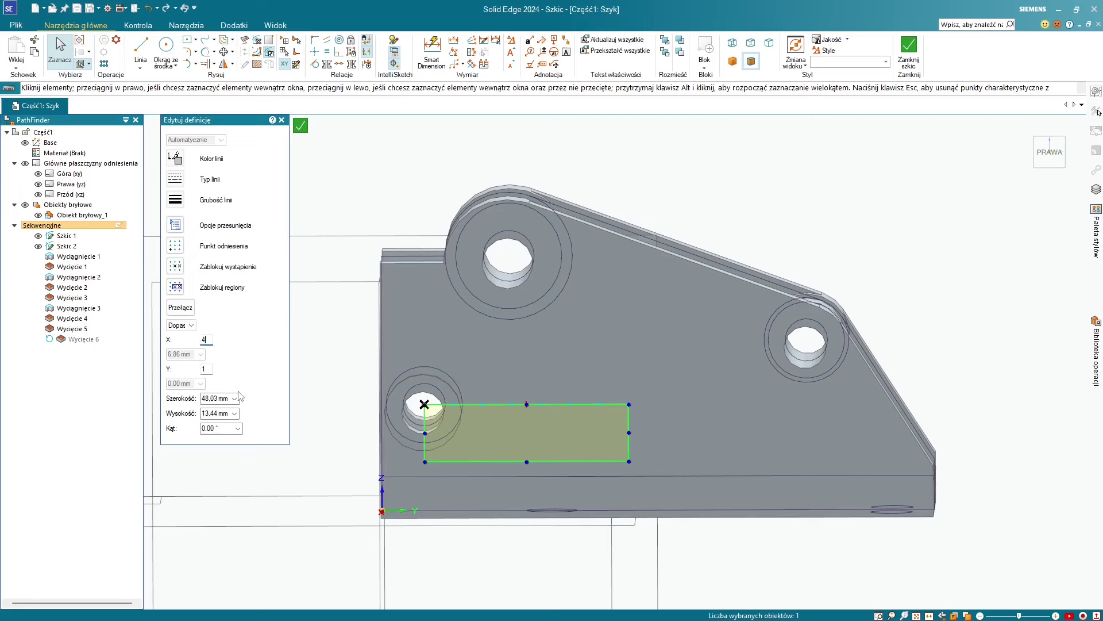
key(Return)
click(191, 326)
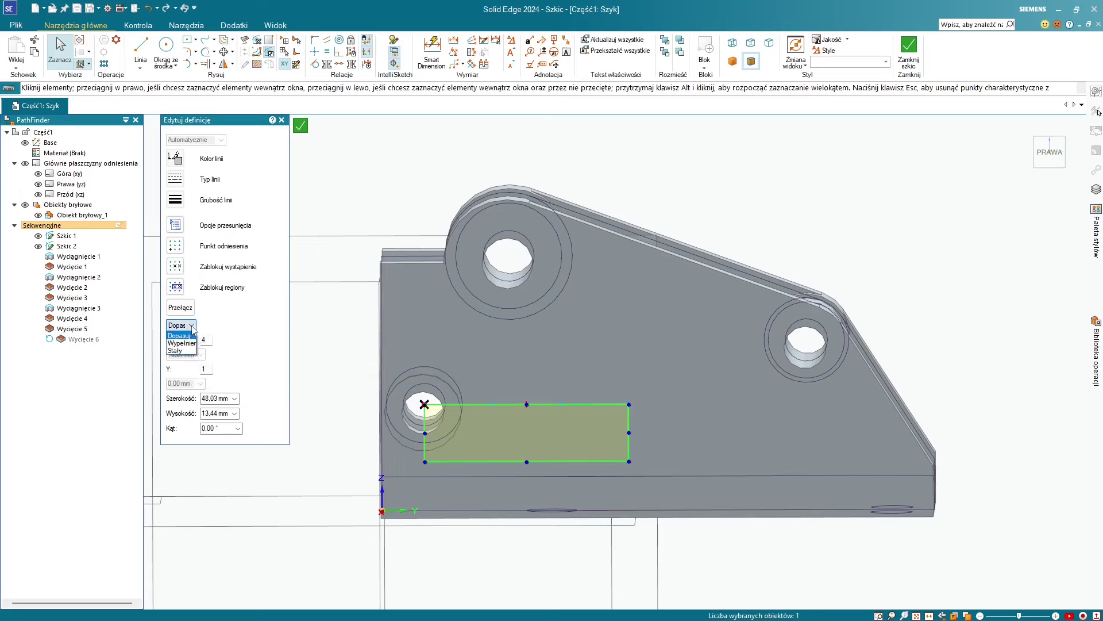
click(174, 350)
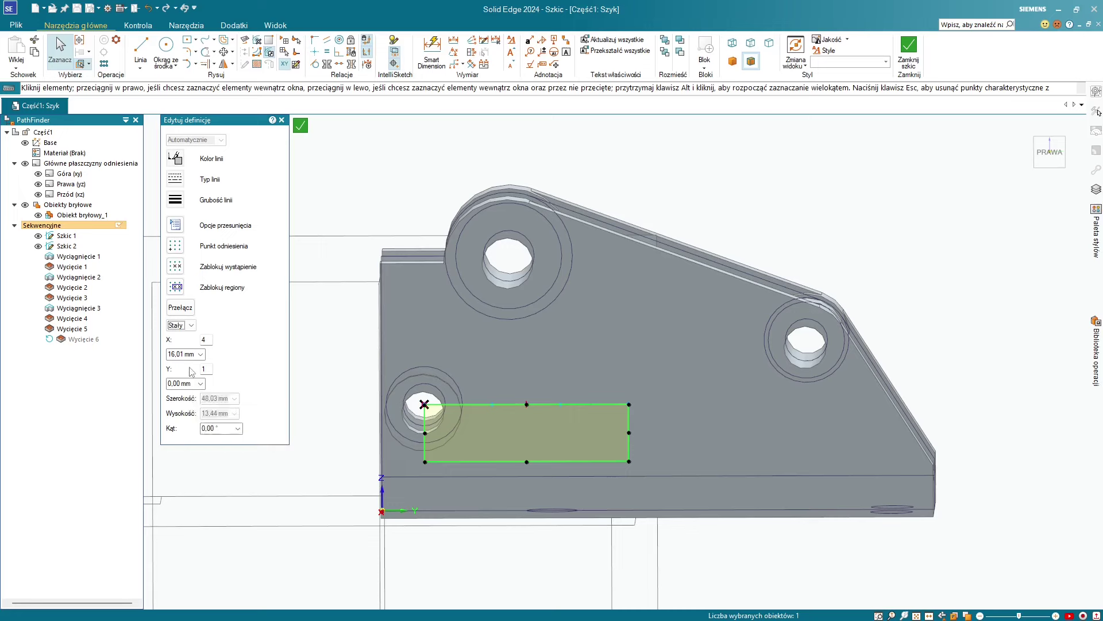
click(190, 354)
text(20)
click(207, 341)
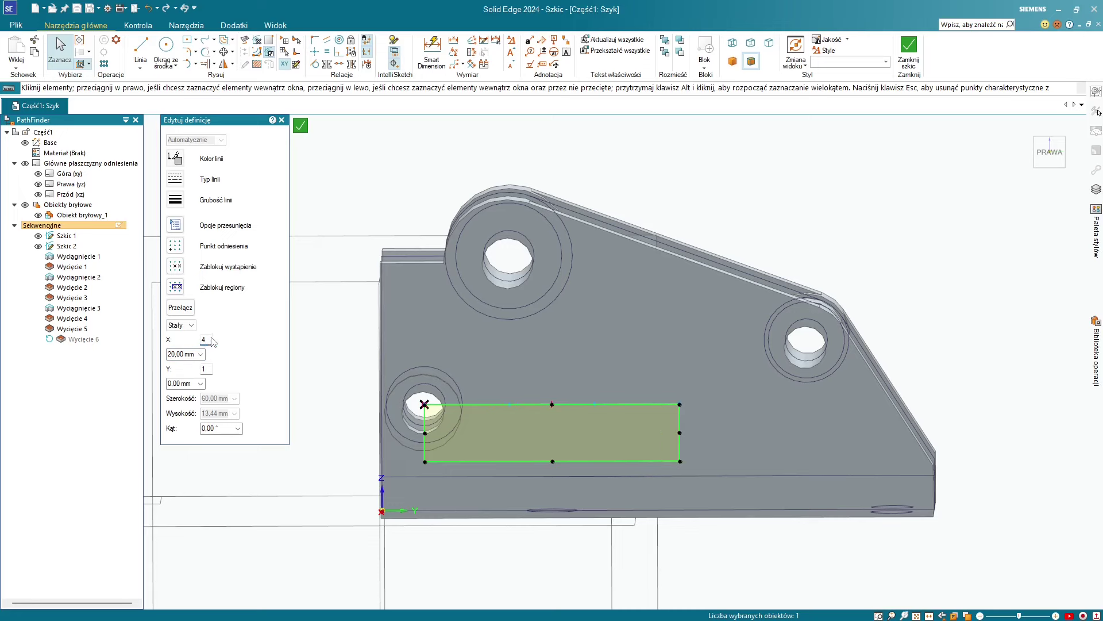
middle_drag(543, 362, 220, 379)
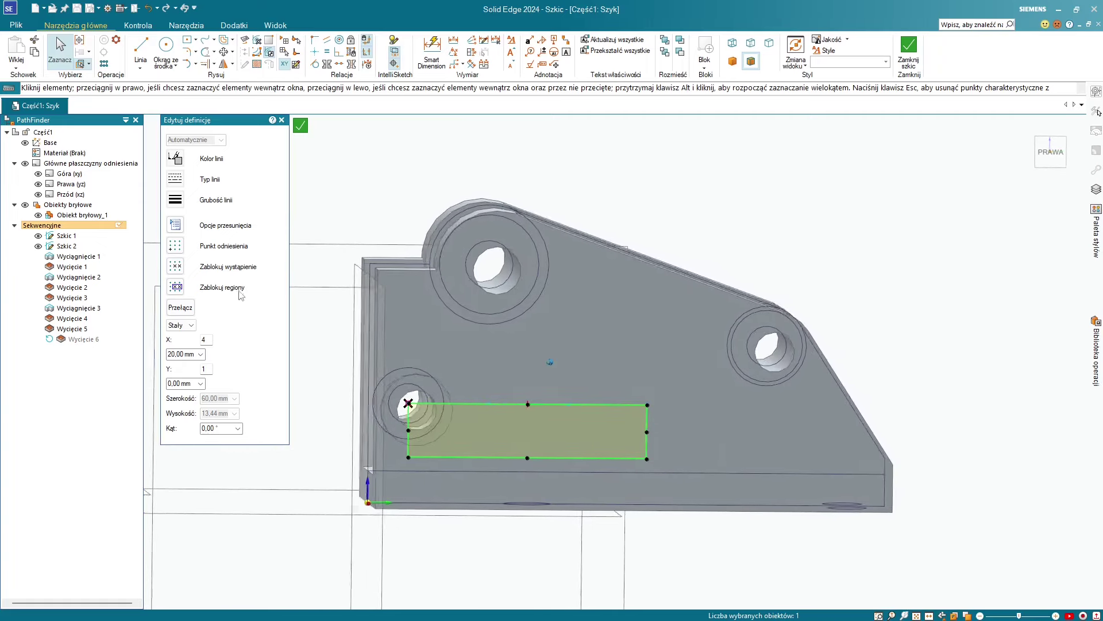
click(301, 126)
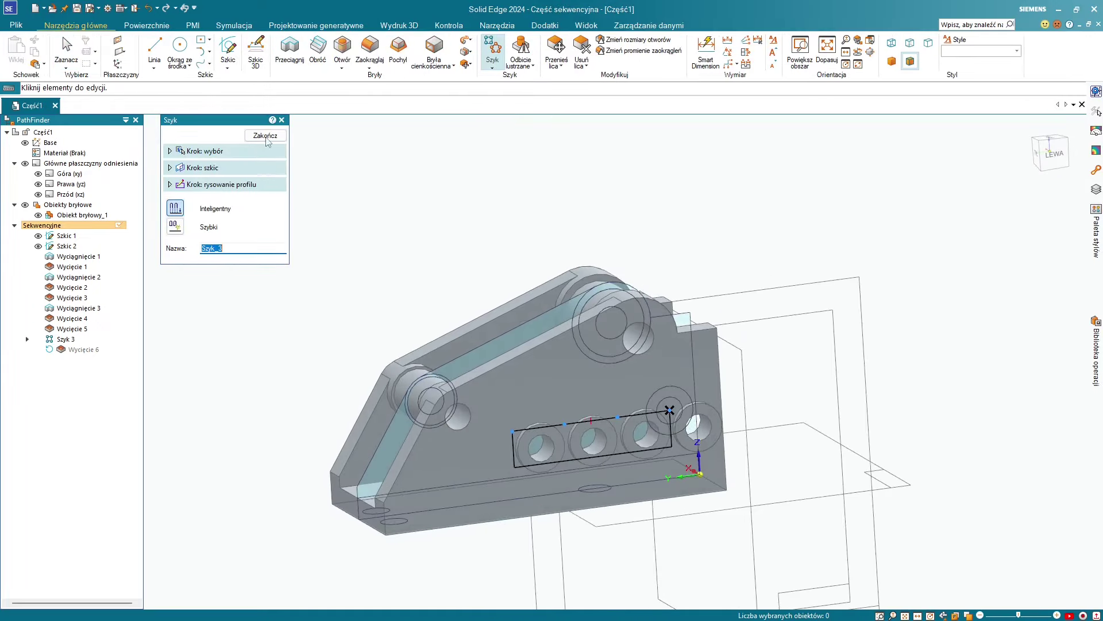
Finish Szyk 3, clear the selection, and rotate to the left-side view.
click(266, 137)
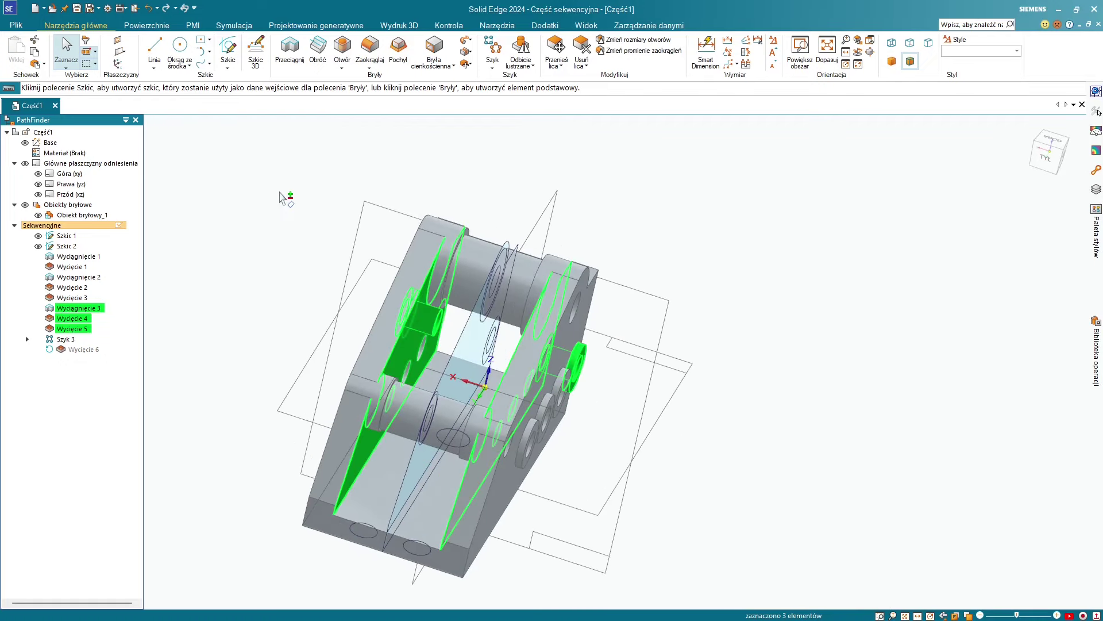
right_click(281, 194)
click(262, 195)
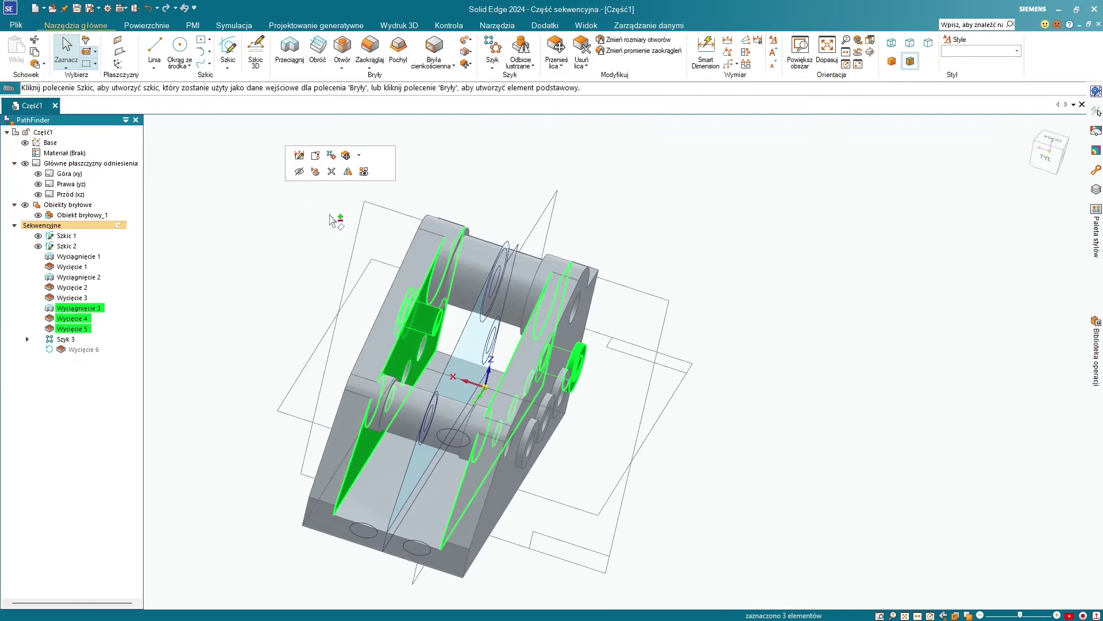
click(668, 251)
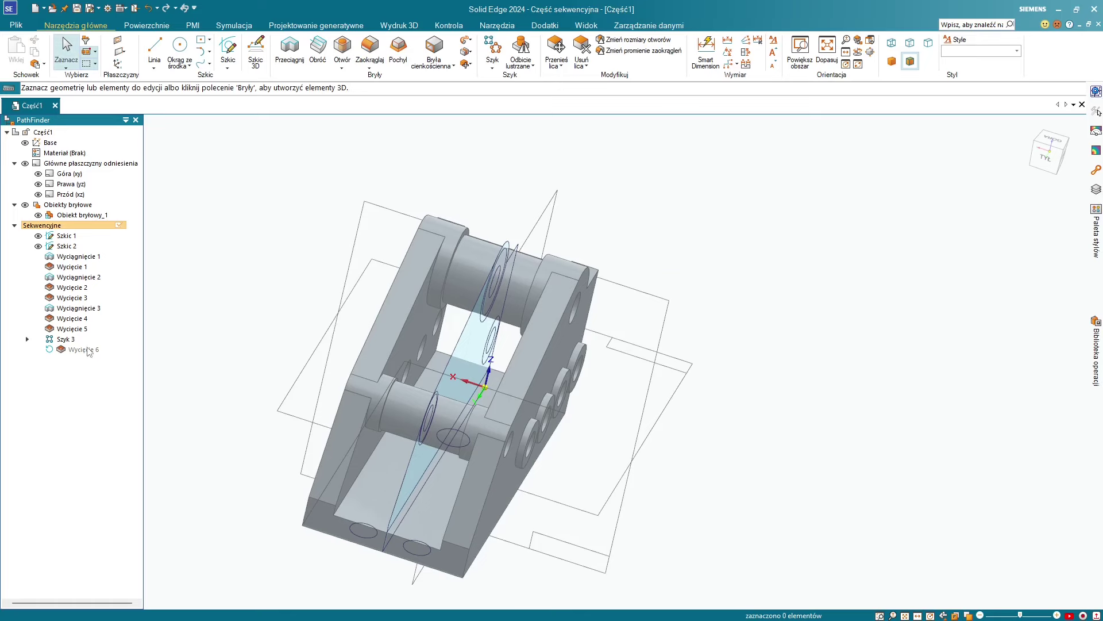
key(ctrl+l)
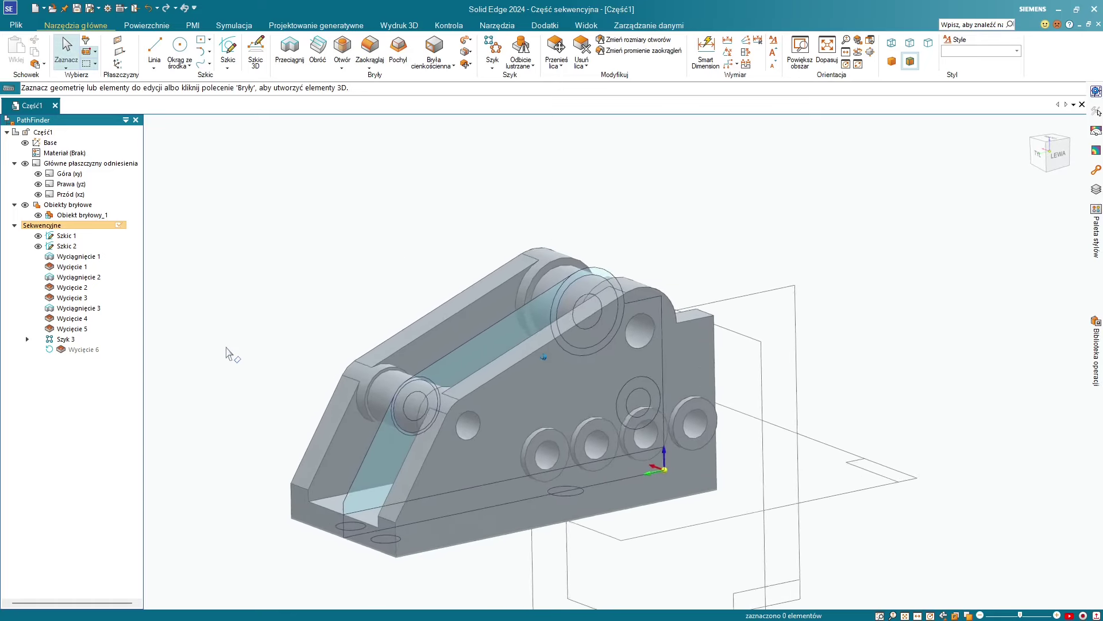
Roll forward to Wycięcie 6 and hide Szkic 1 and the main reference planes.
right_click(89, 356)
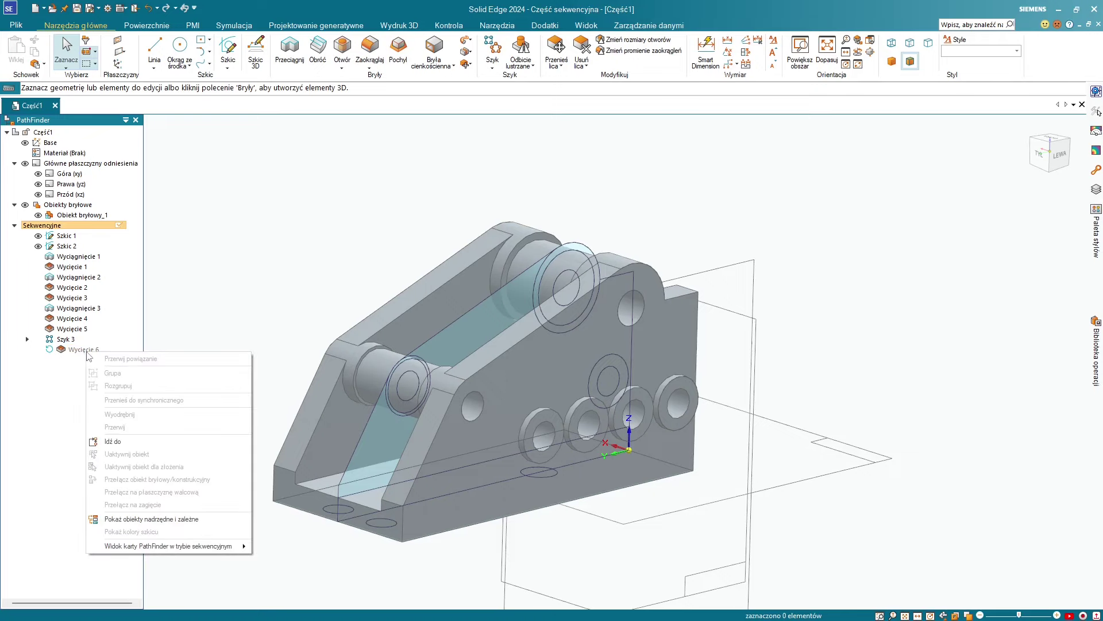
click(113, 442)
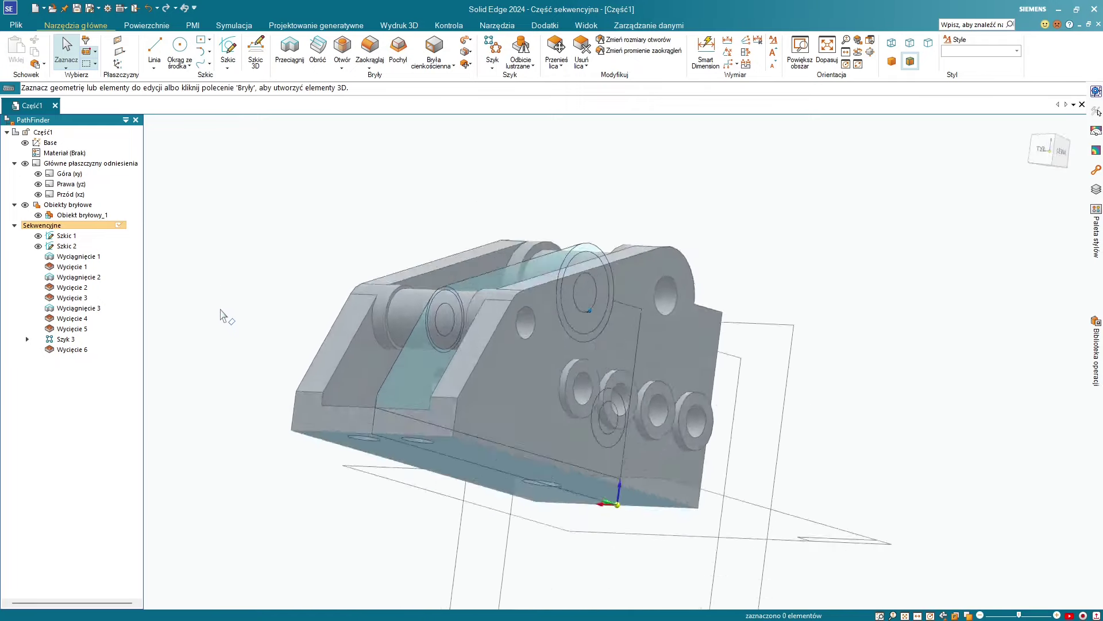
click(38, 236)
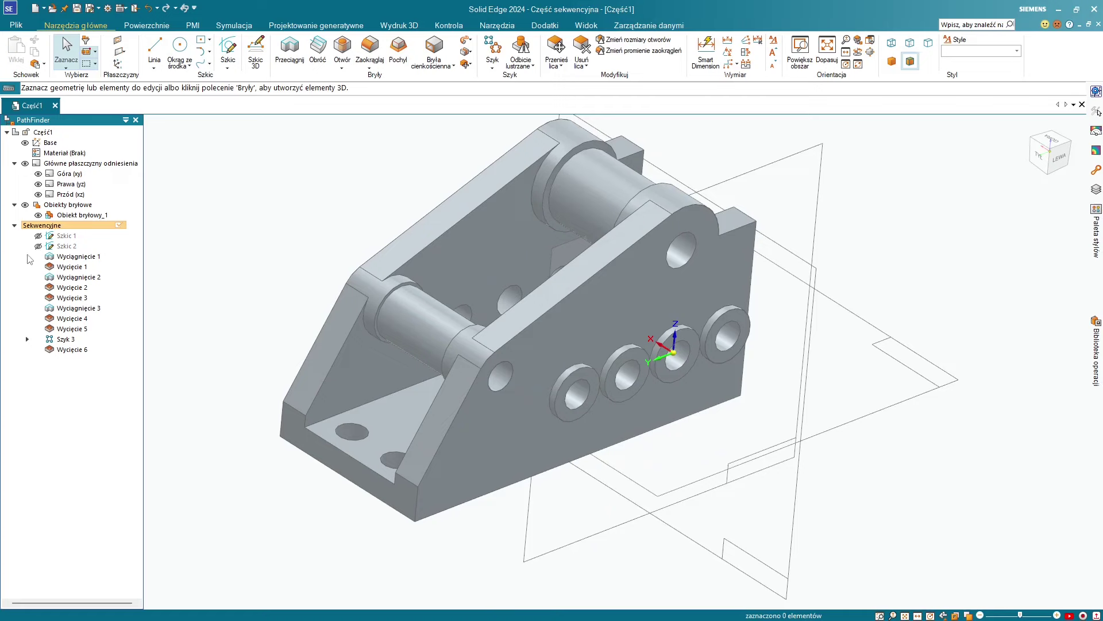
click(25, 164)
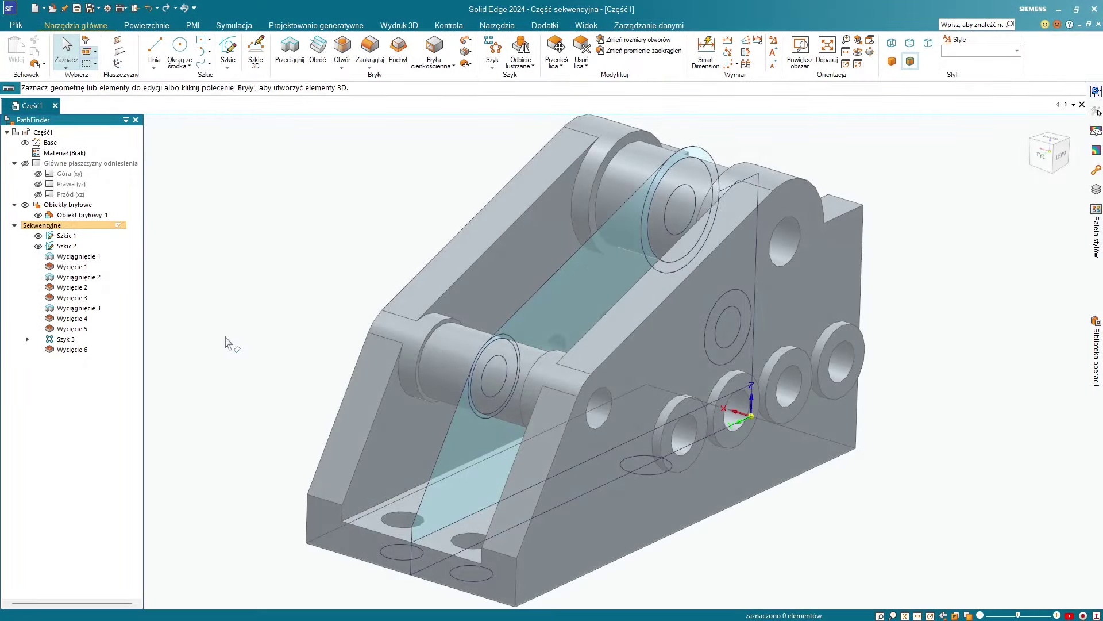
scroll(241, 325, down, 2)
scroll(253, 319, down, 2)
scroll(270, 310, down, 1)
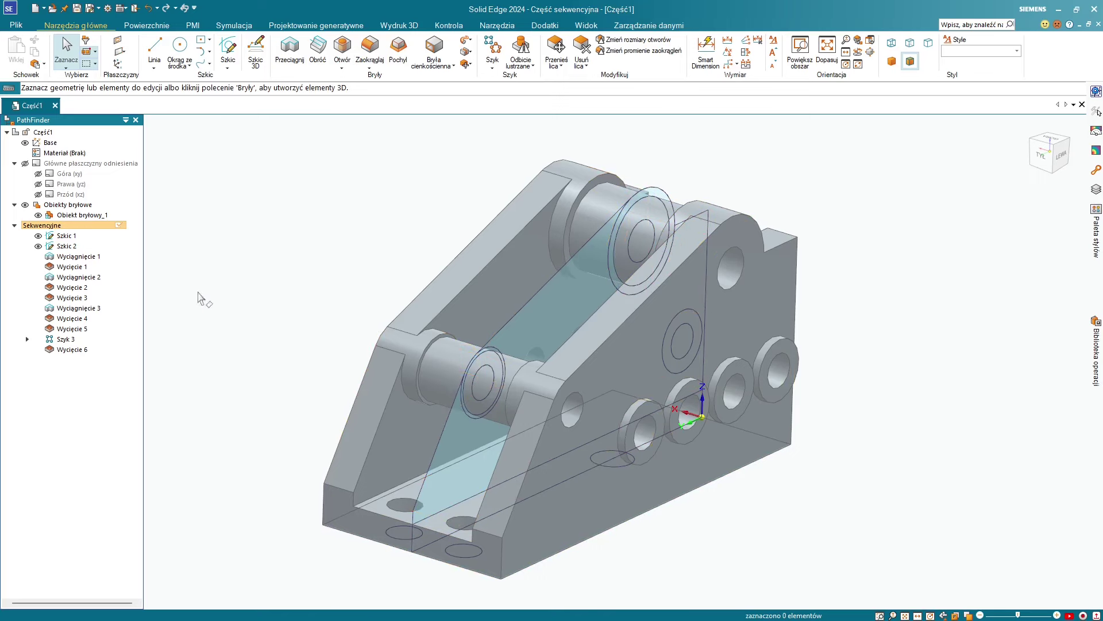
Suppress all features from Wyciągnięcie 1 through Wycięcie 6, then start a new extrusion.
click(89, 256)
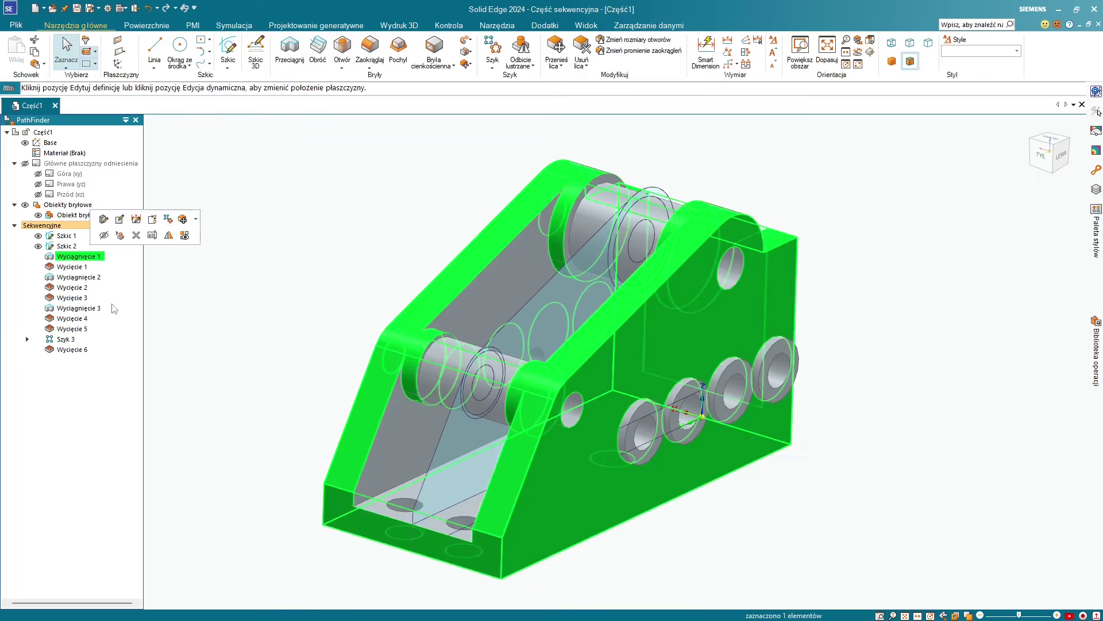
shift+click(74, 350)
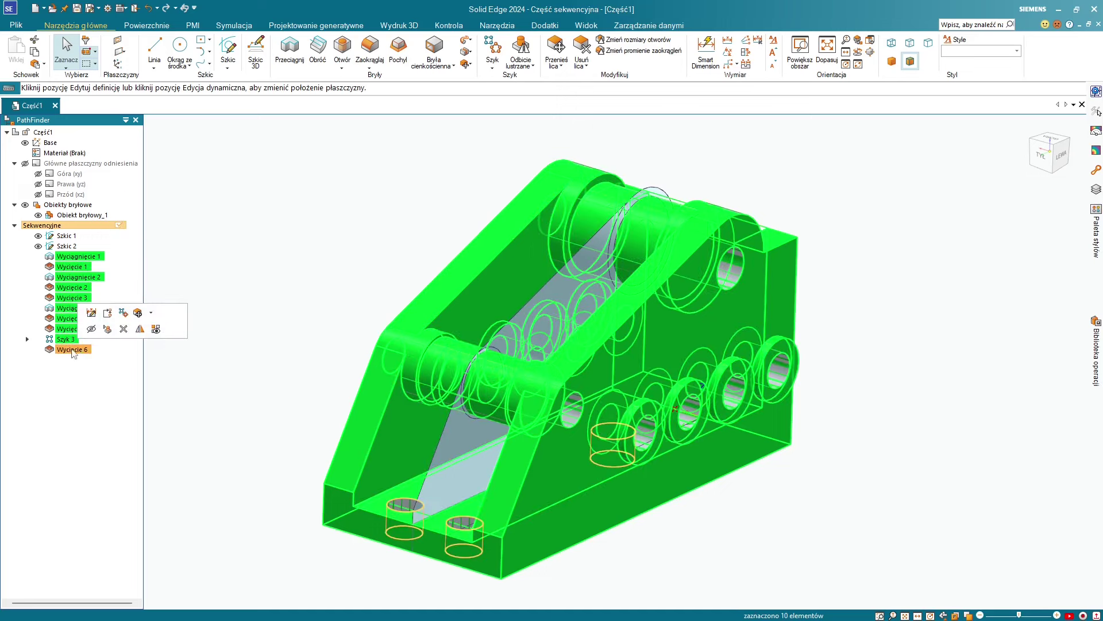
click(107, 330)
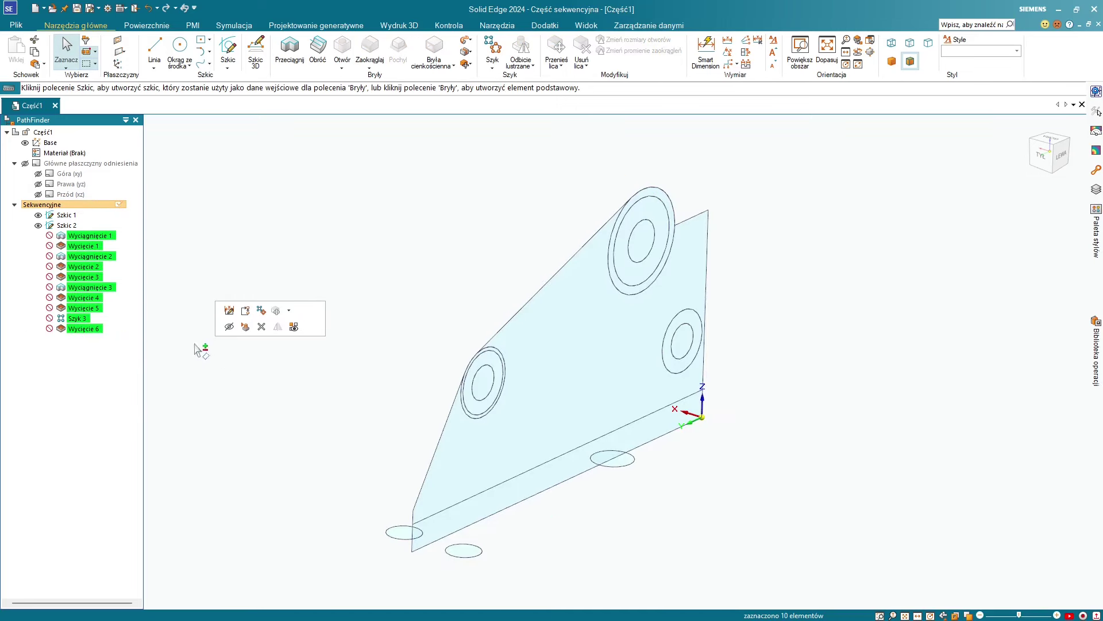
click(284, 271)
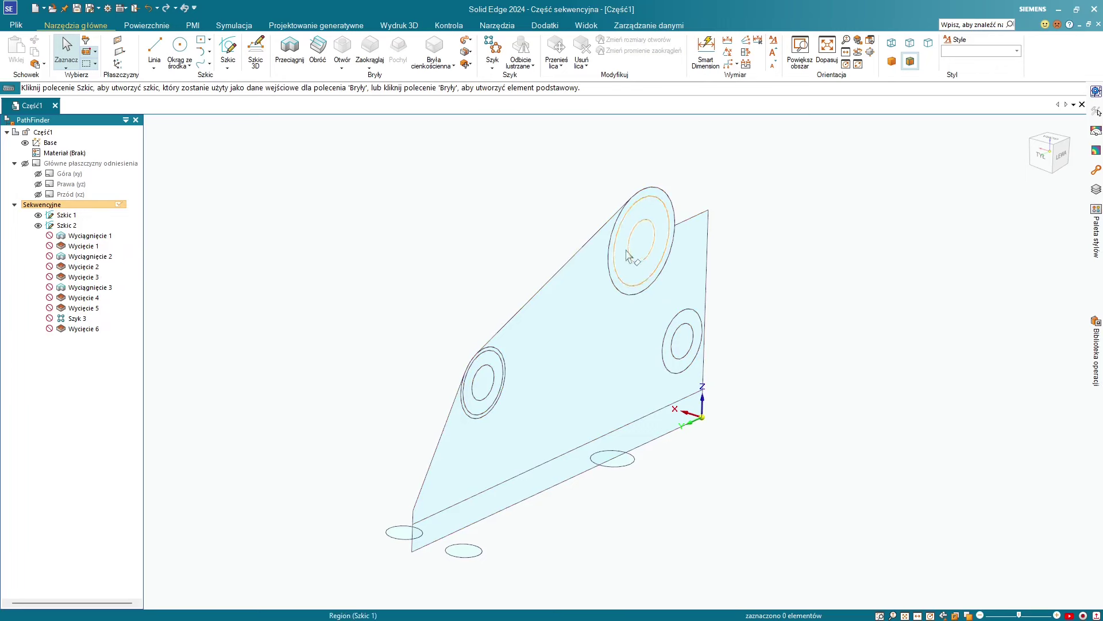
middle_drag(517, 227, 484, 214)
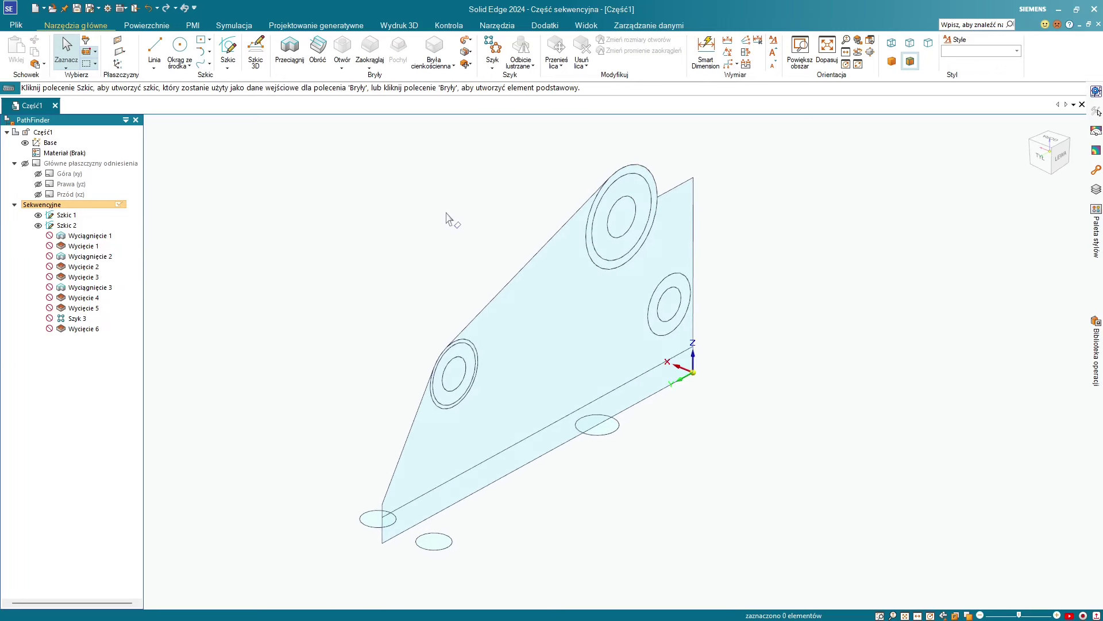
shift+middle_drag(731, 416, 693, 425)
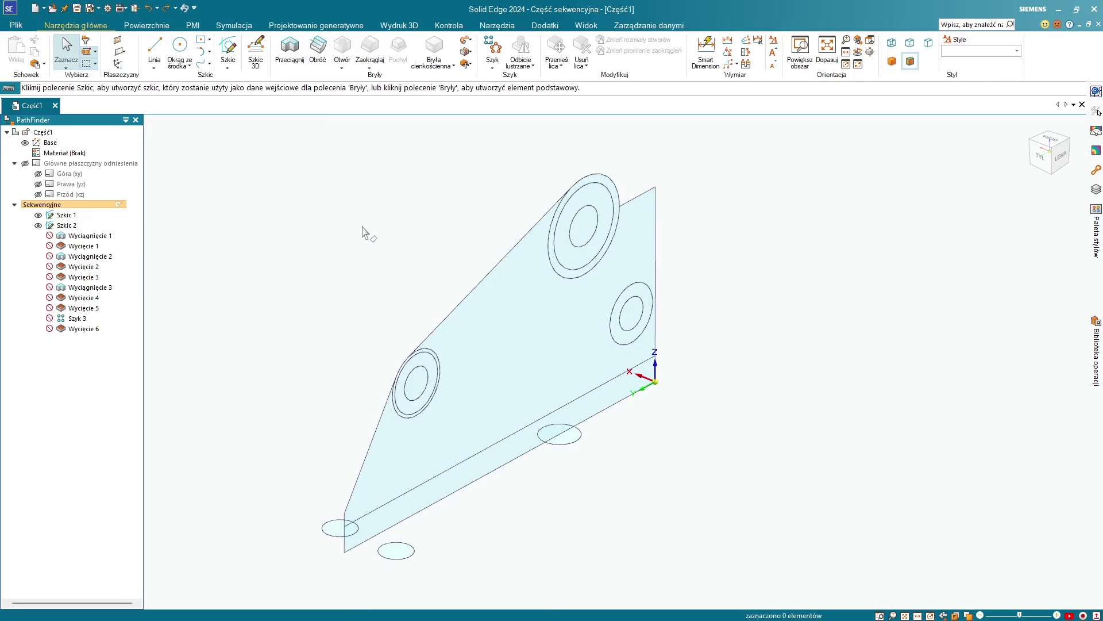
click(290, 51)
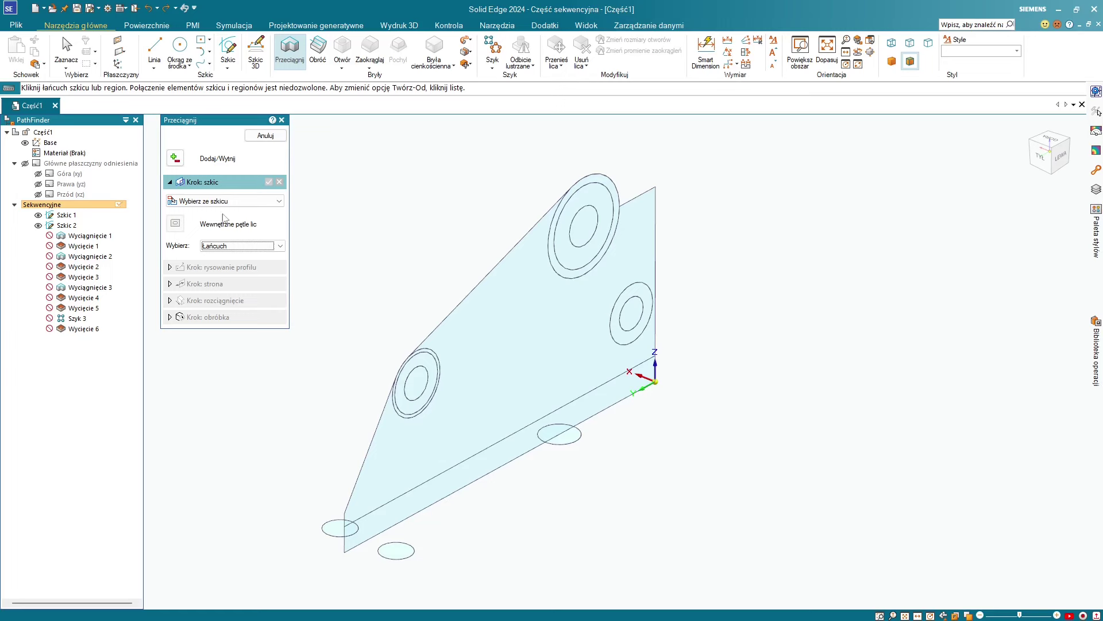
Set the extrusion to Add and pick Sketch 1's main, top ring, right ring and lower strip regions.
click(175, 157)
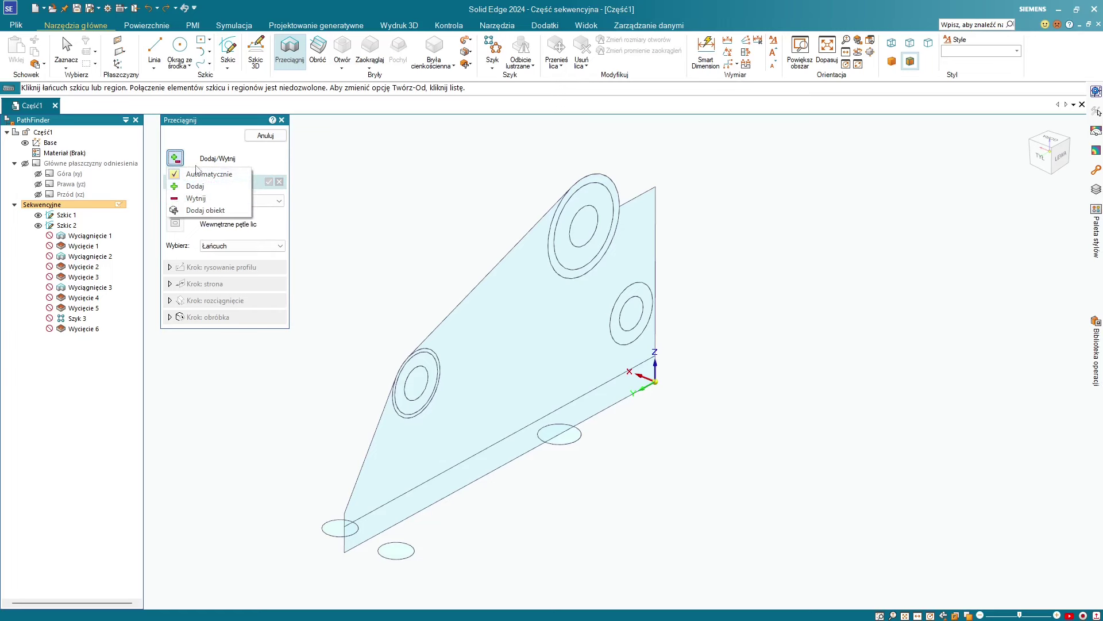
click(204, 186)
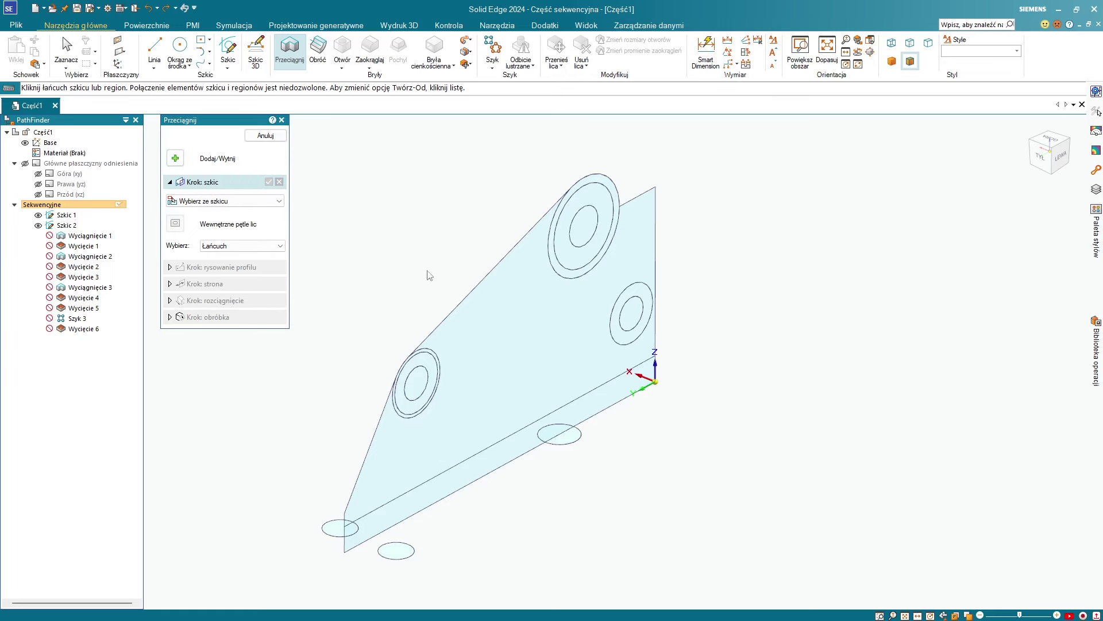
click(471, 336)
scroll(446, 374, up, 2)
scroll(425, 349, up, 2)
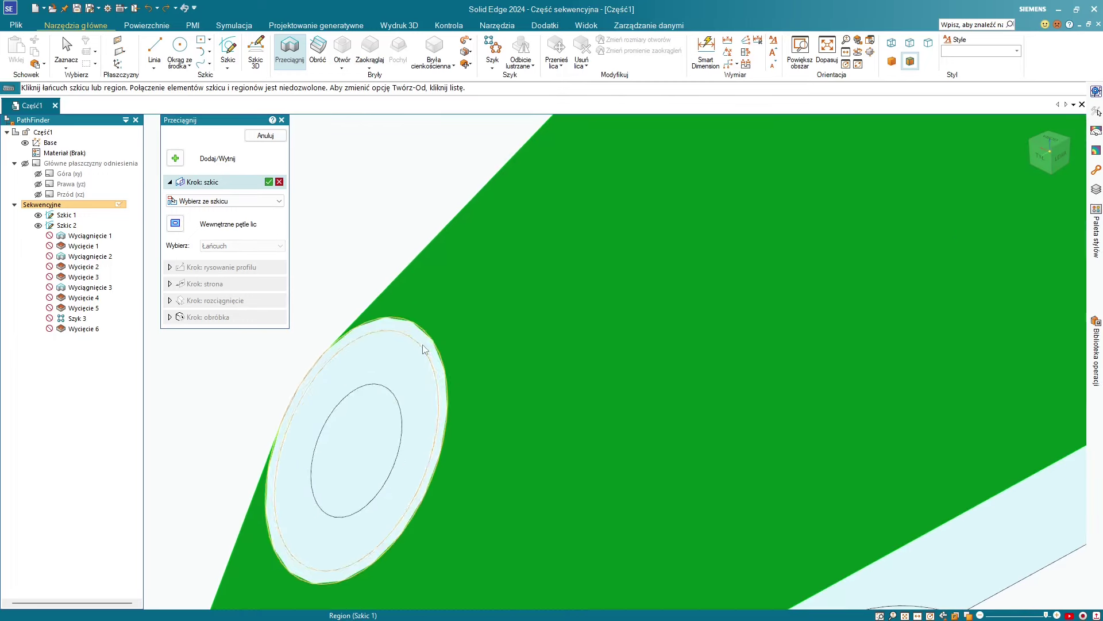
scroll(414, 350, down, 1)
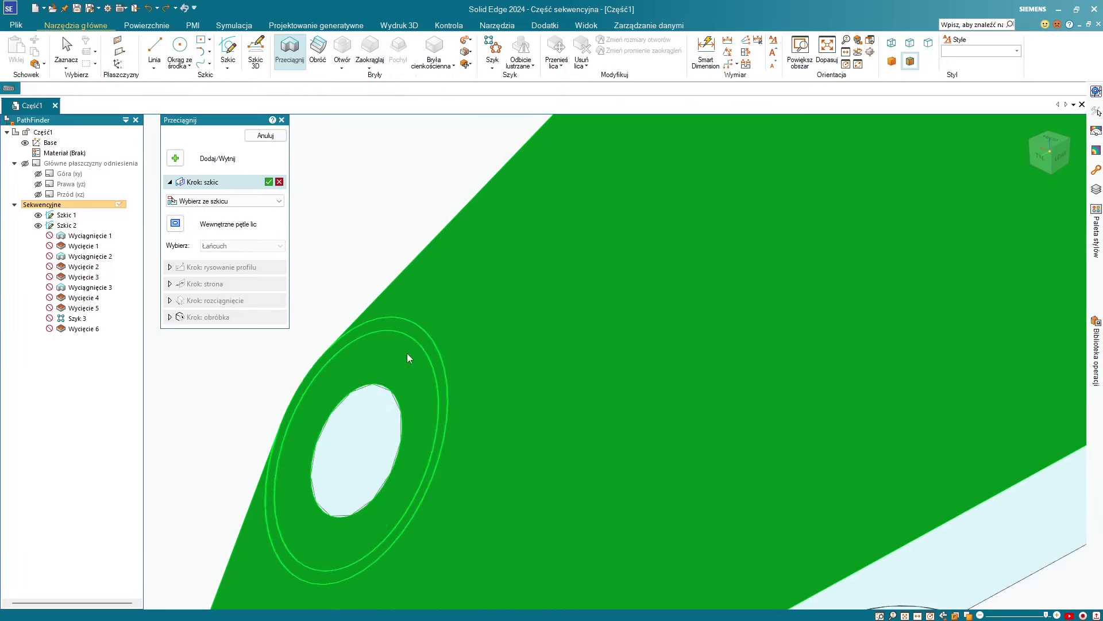
scroll(413, 353, down, 2)
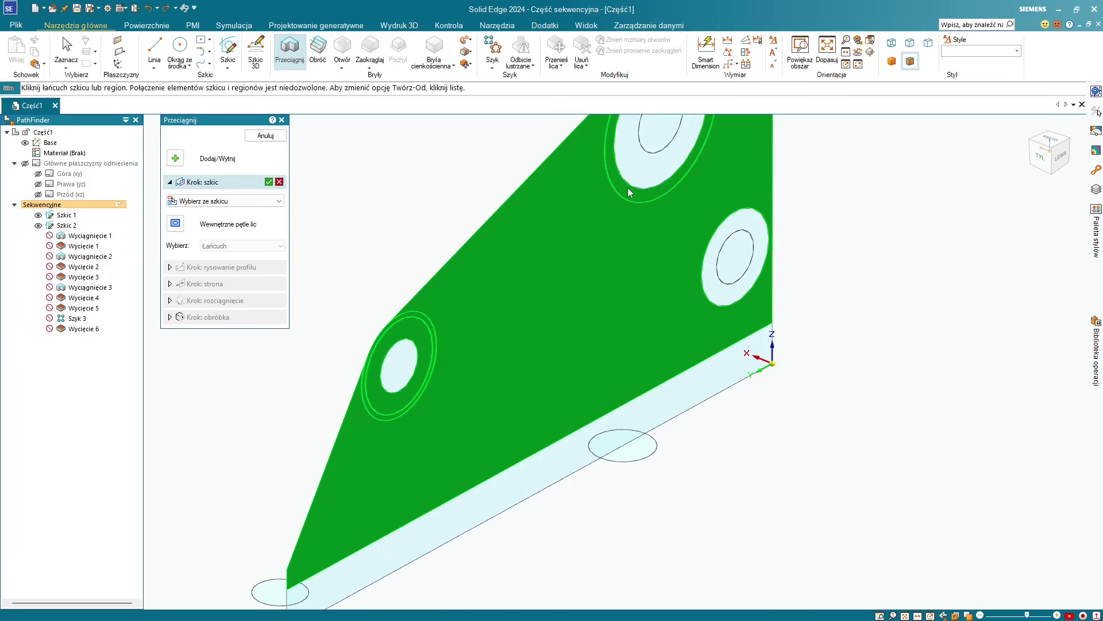
click(640, 176)
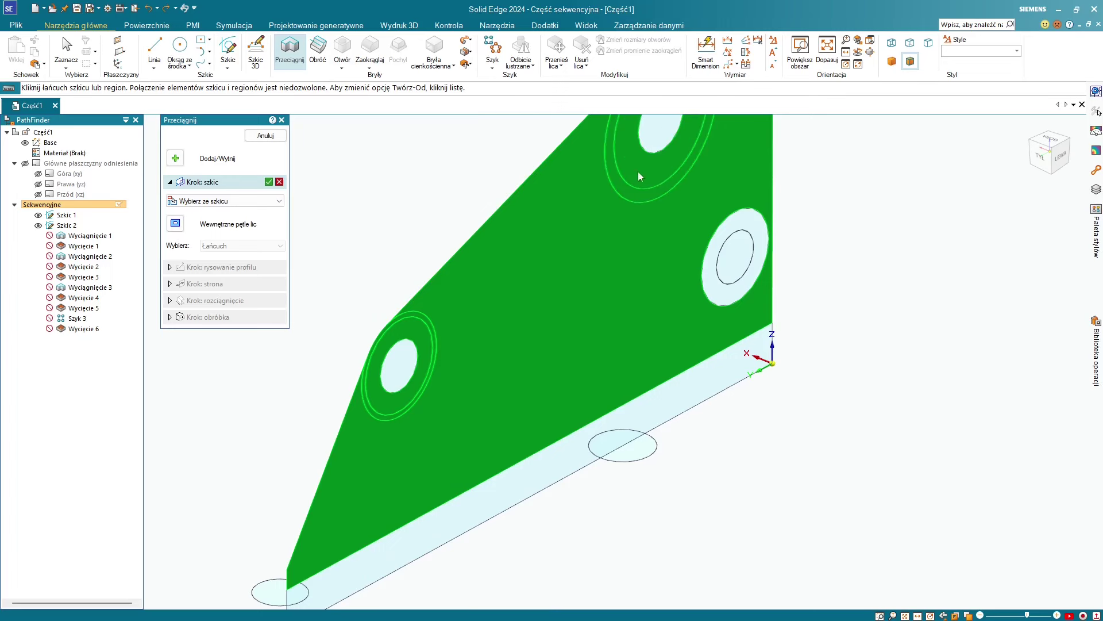
click(758, 223)
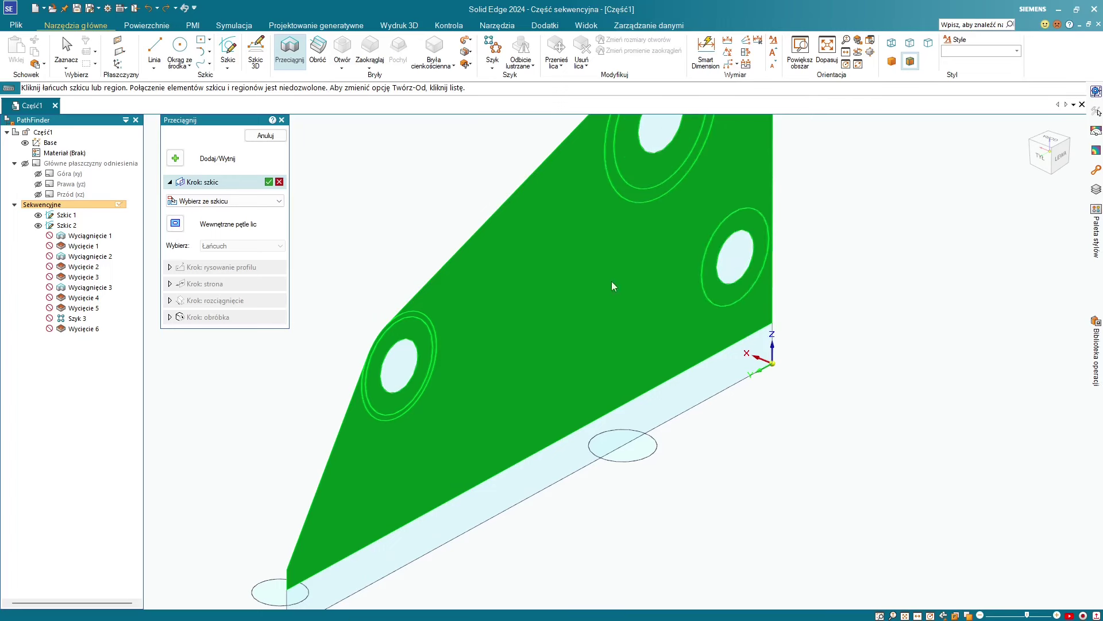
scroll(613, 282, down, 2)
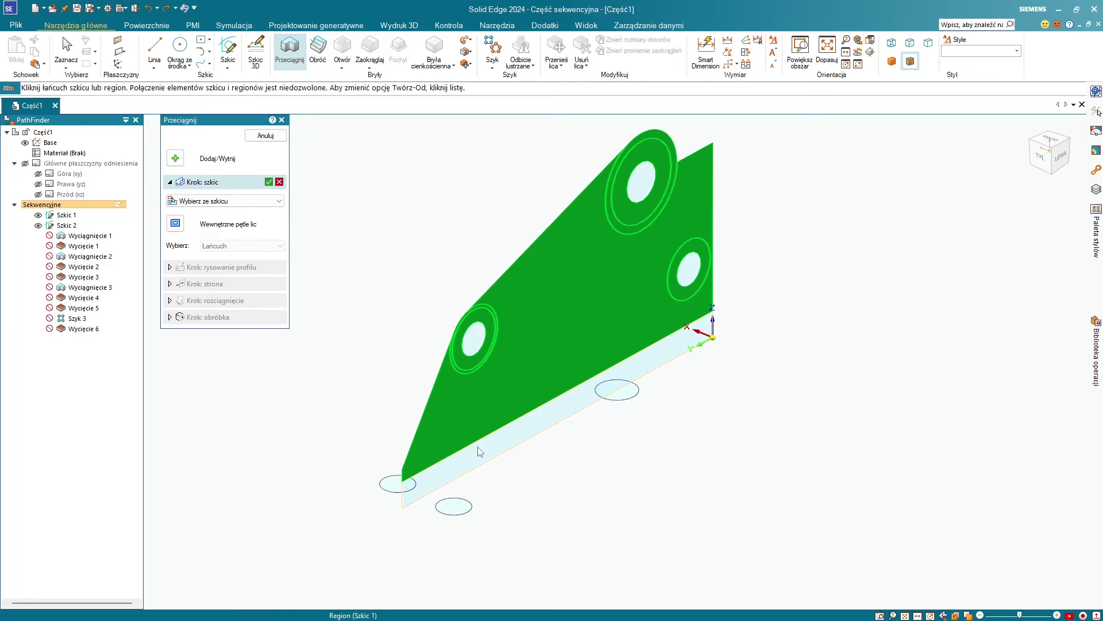
click(464, 432)
click(269, 181)
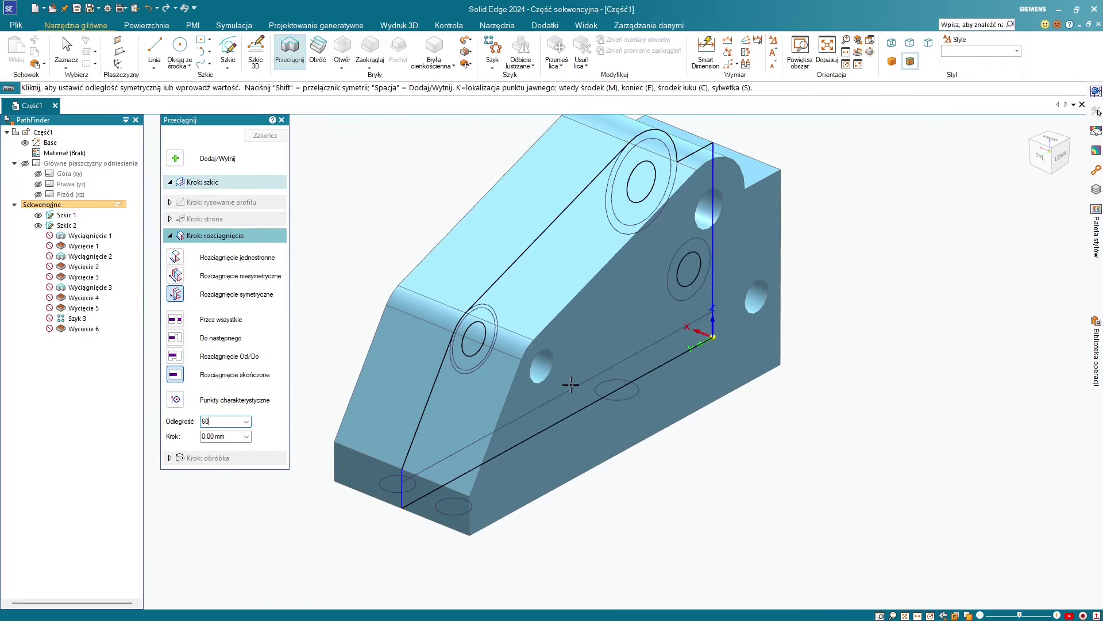
Extrude the profile 60 mm symmetric, then switch to the part drawing PDF.
click(569, 382)
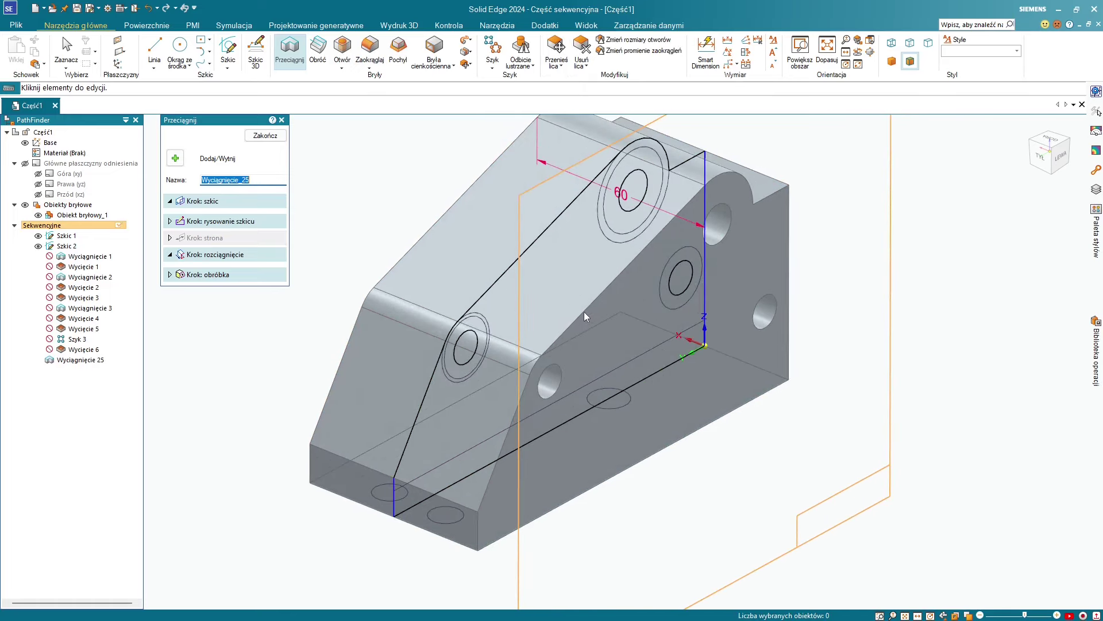
scroll(592, 300, down, 1)
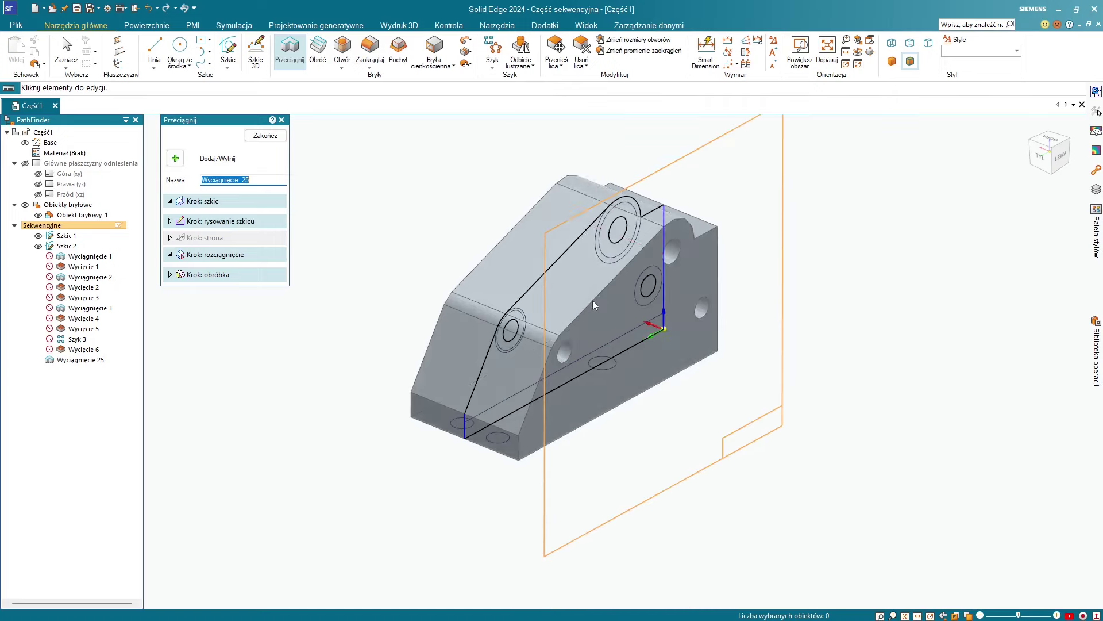
scroll(591, 300, down, 1)
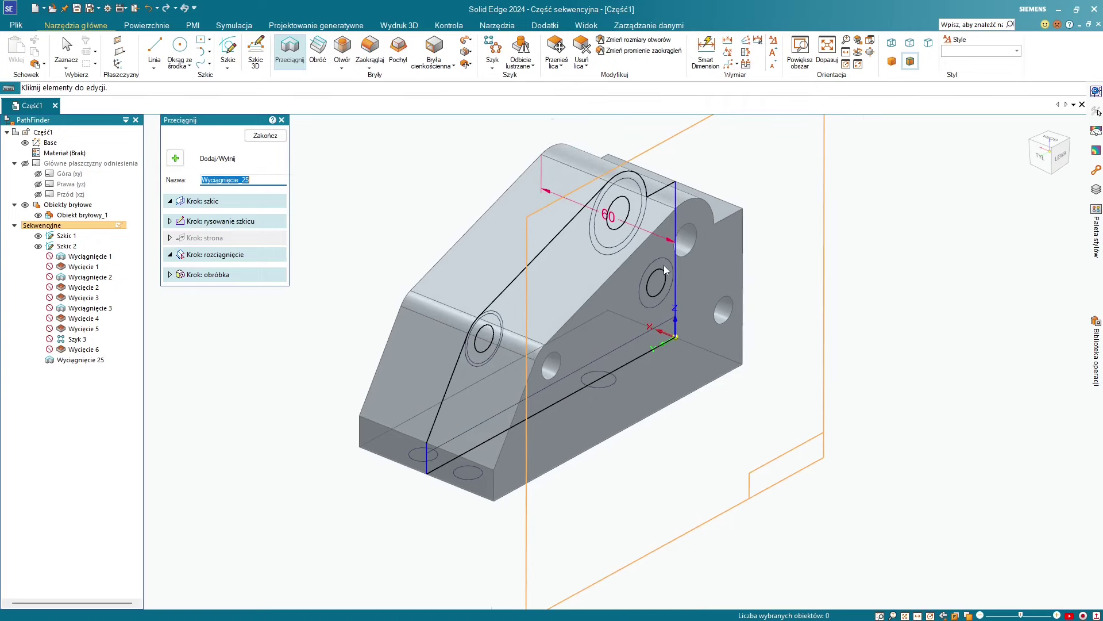
scroll(652, 277, up, 1)
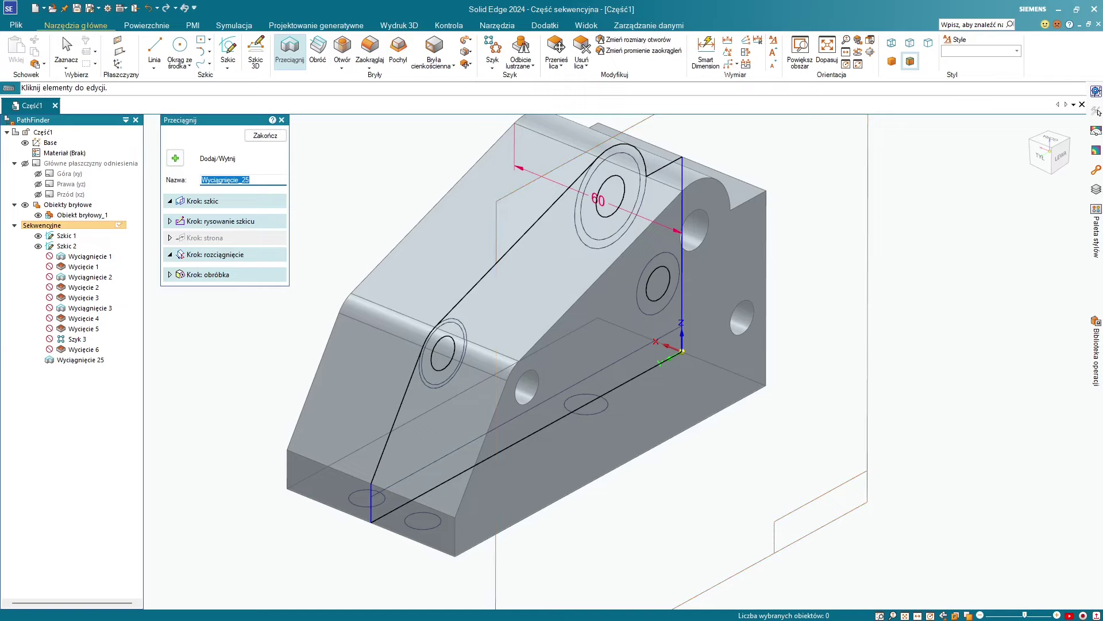
key(alt+Tab)
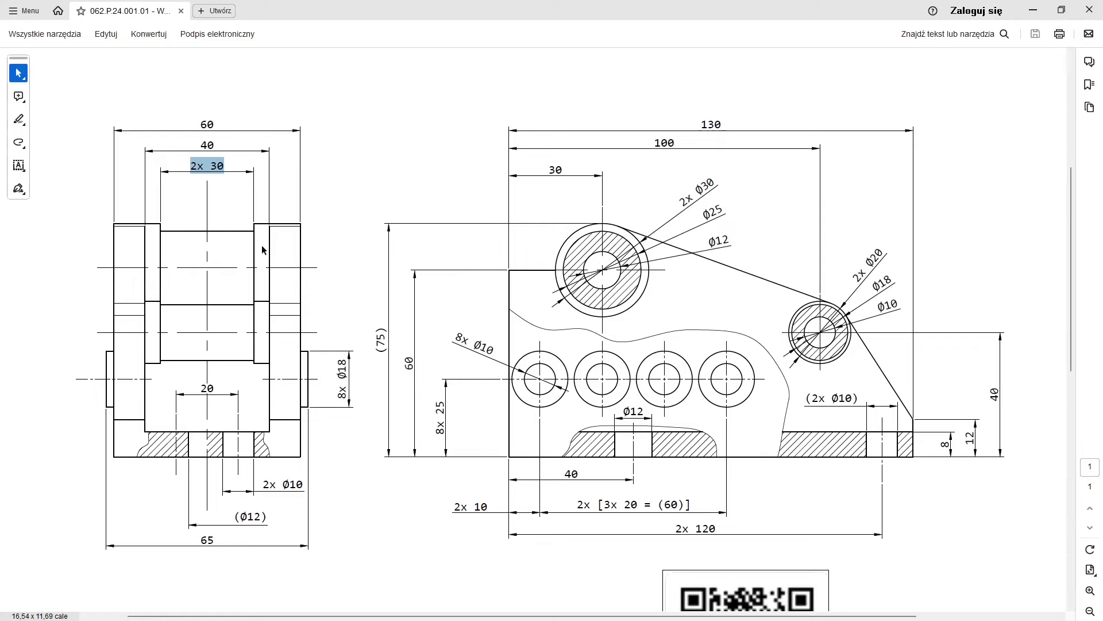
Minimize the Acrobat drawing to return to Solid Edge.
click(1032, 9)
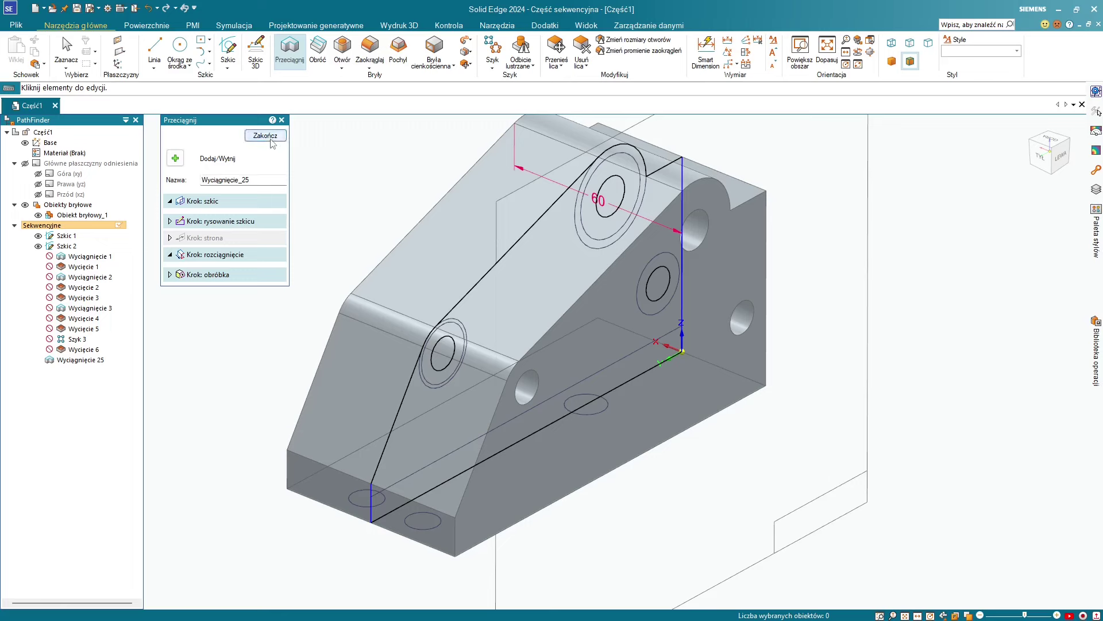
Extrude the circular side sketch region 65 mm symmetric as an added boss.
click(265, 136)
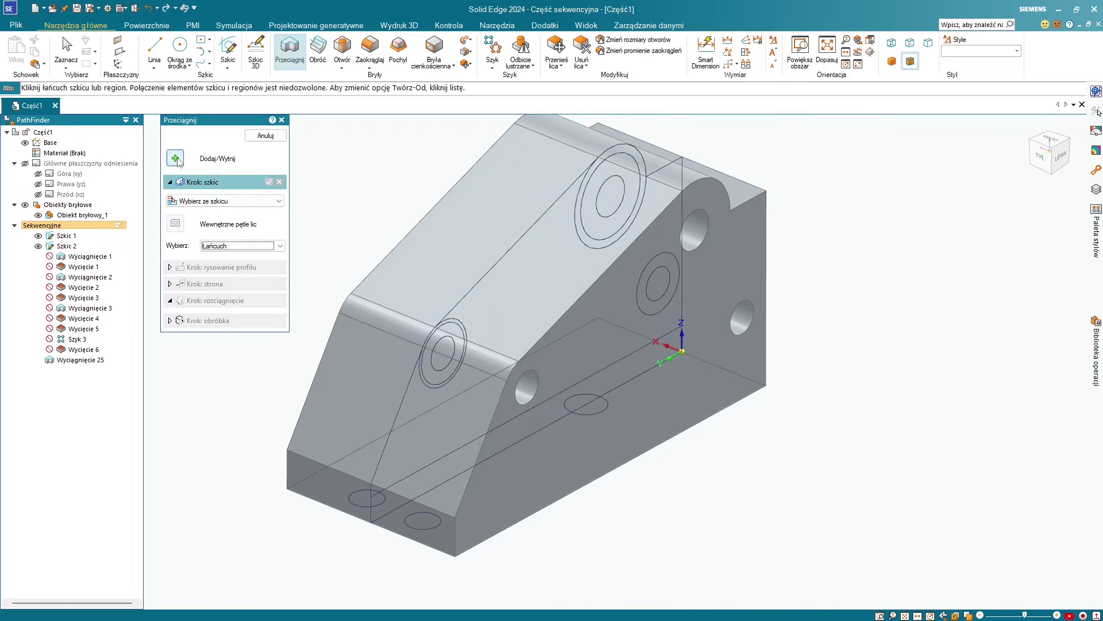
click(176, 158)
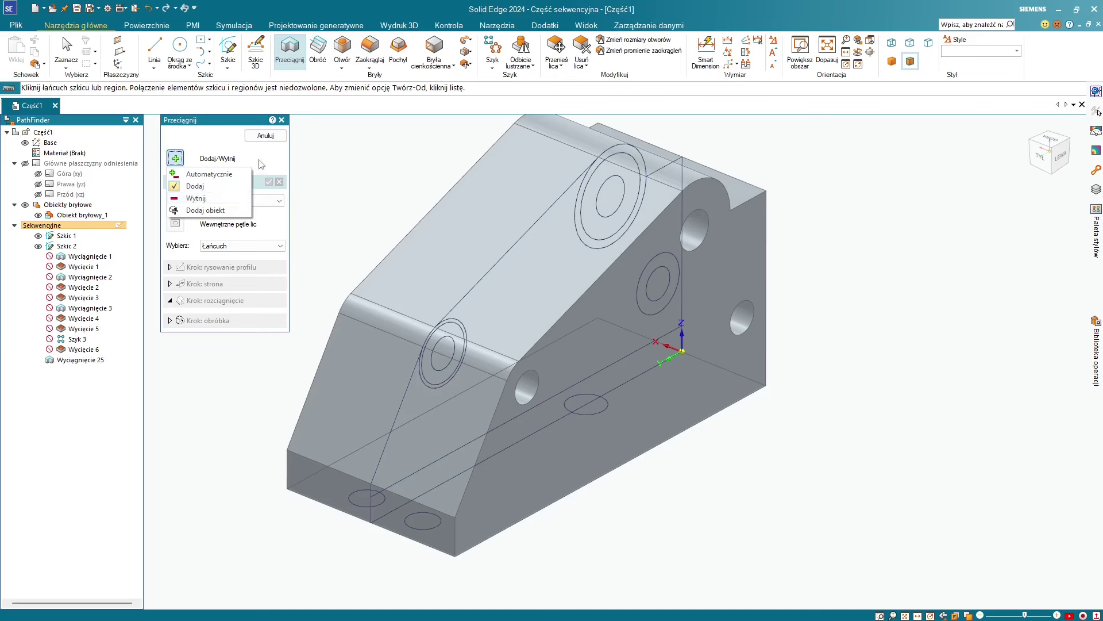
click(270, 154)
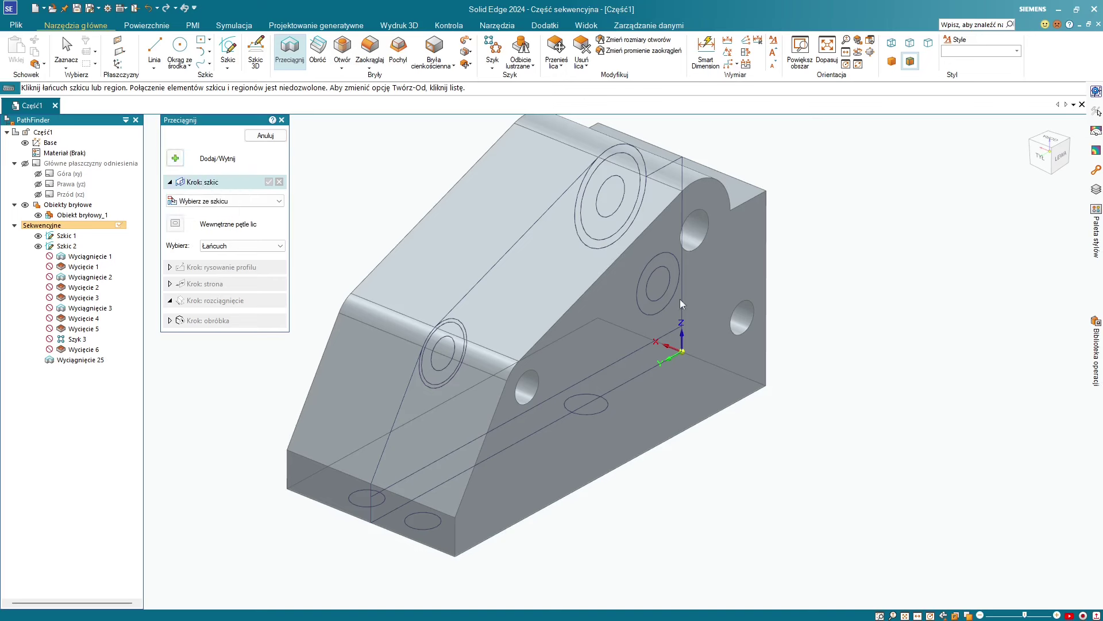
click(670, 262)
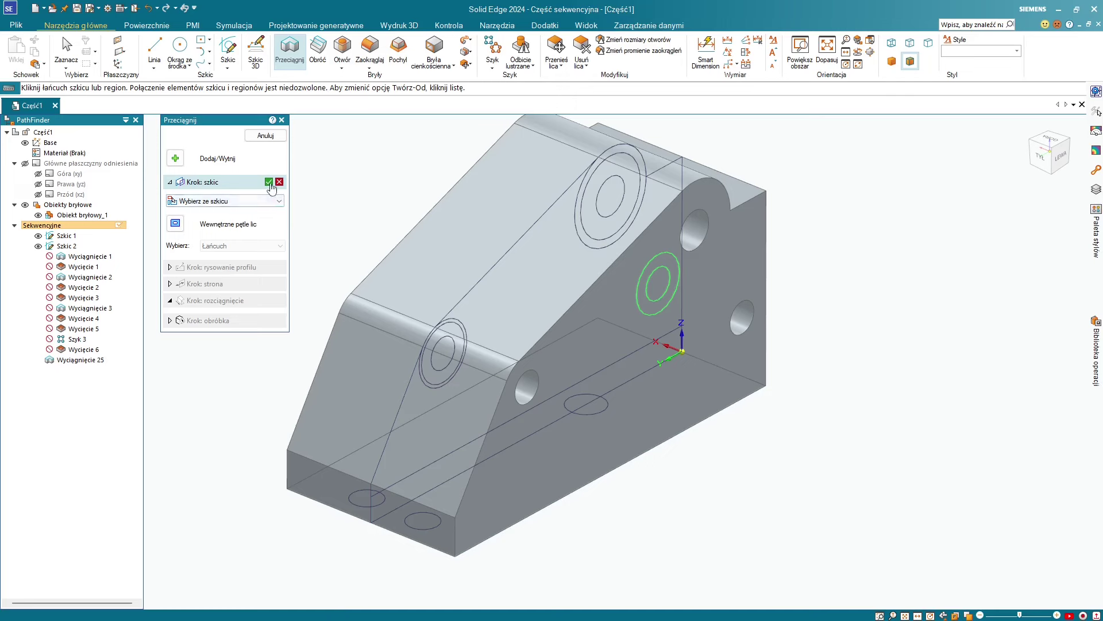
click(269, 181)
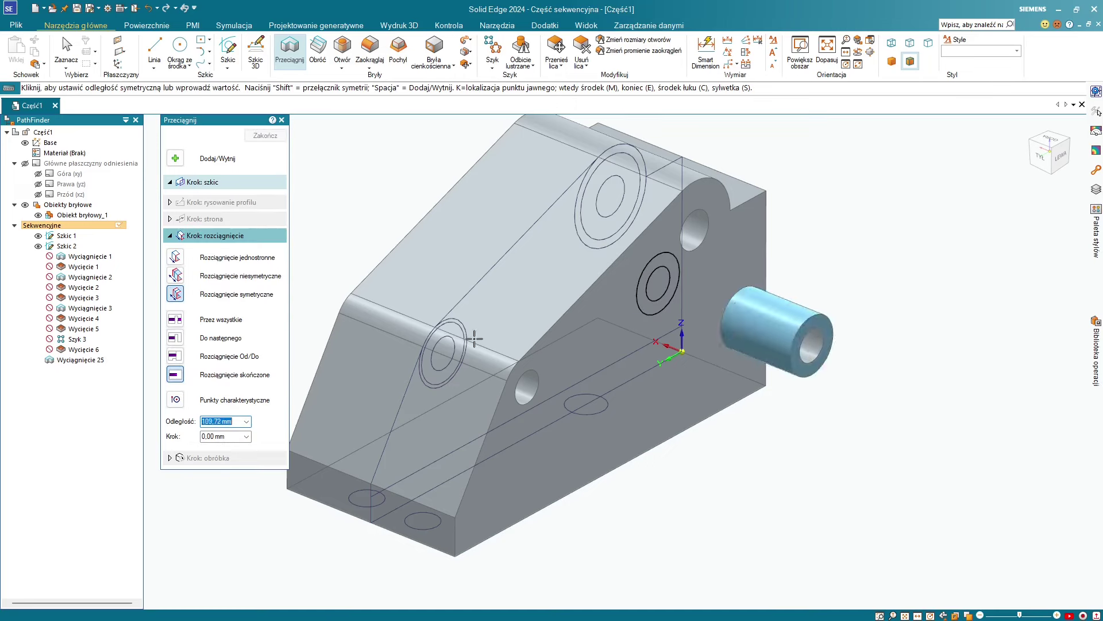
text(65)
key(Return)
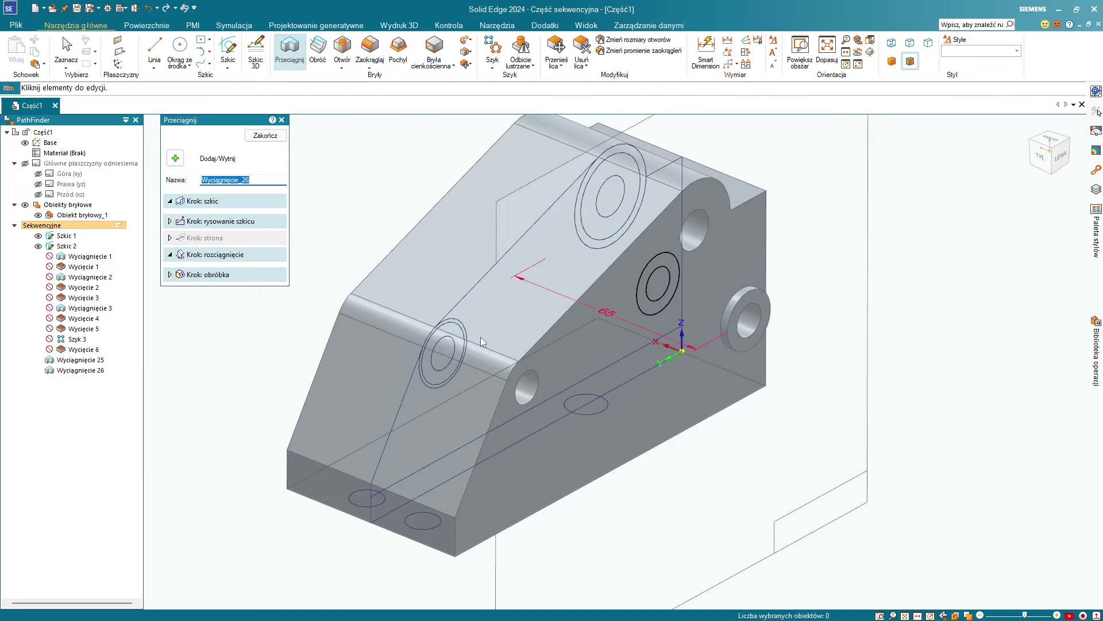
click(251, 136)
Set the extrusion to cut and select the Szkic 1 outline plus both hub circles.
click(175, 158)
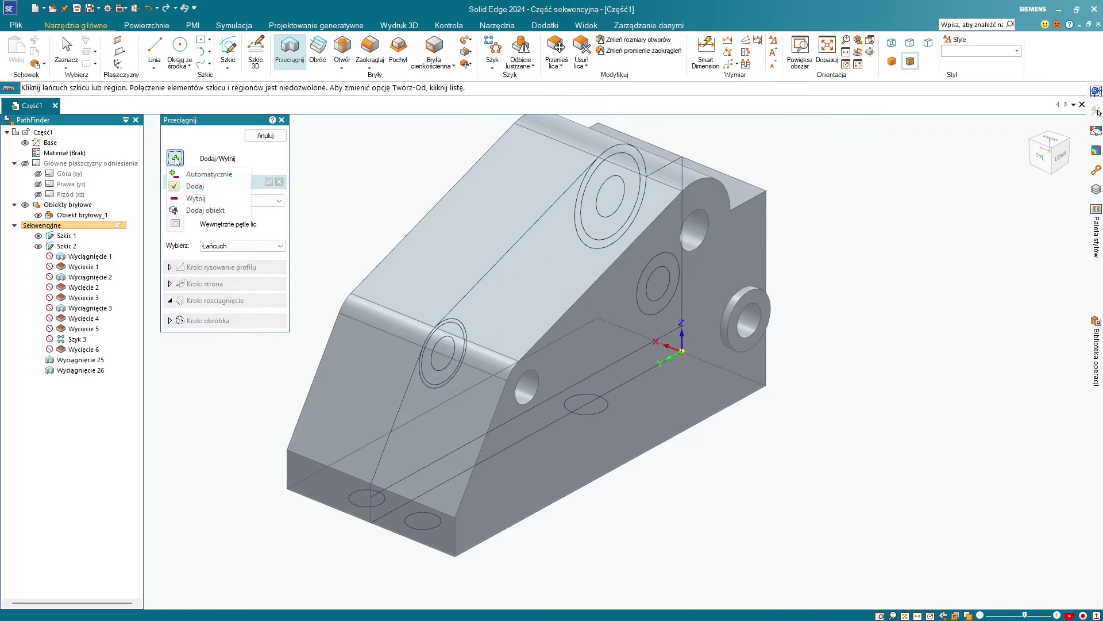
click(192, 198)
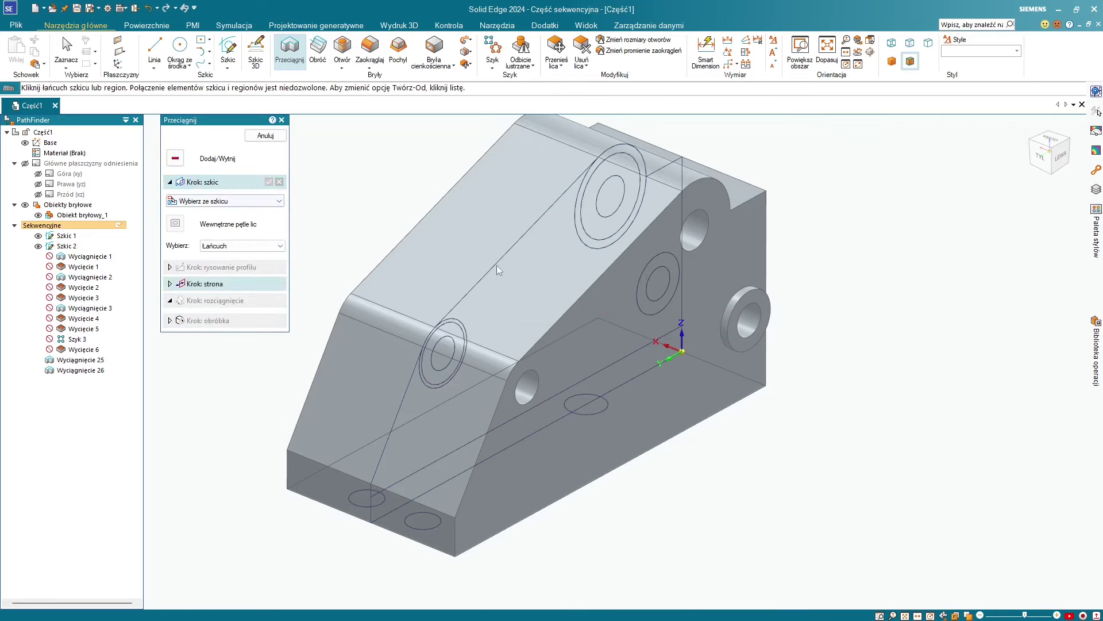
click(530, 277)
scroll(482, 302, up, 4)
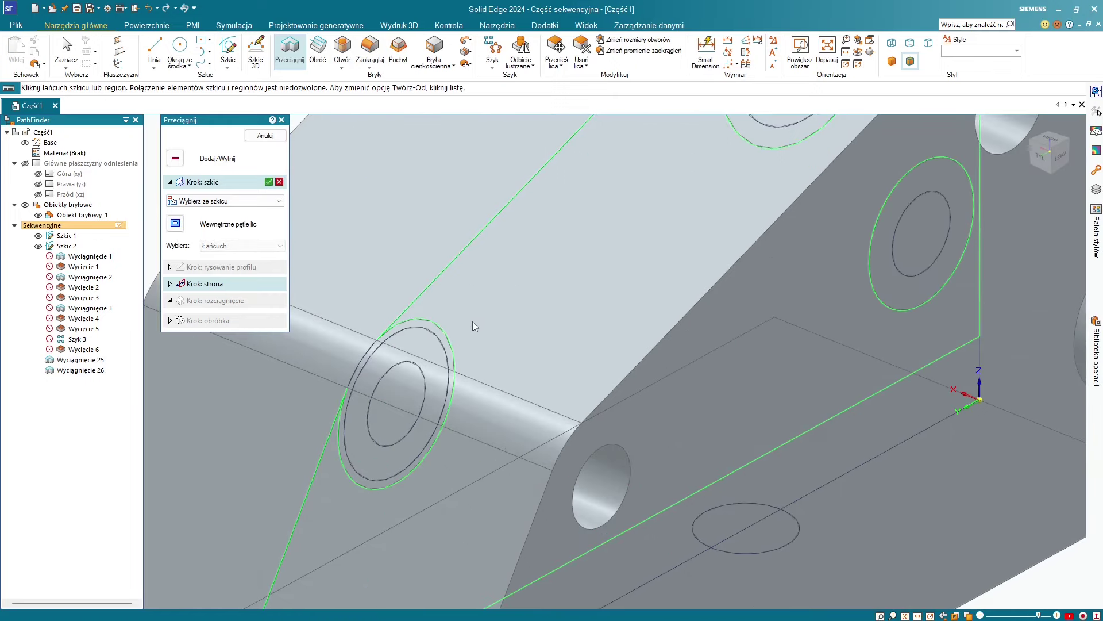
scroll(473, 322, down, 2)
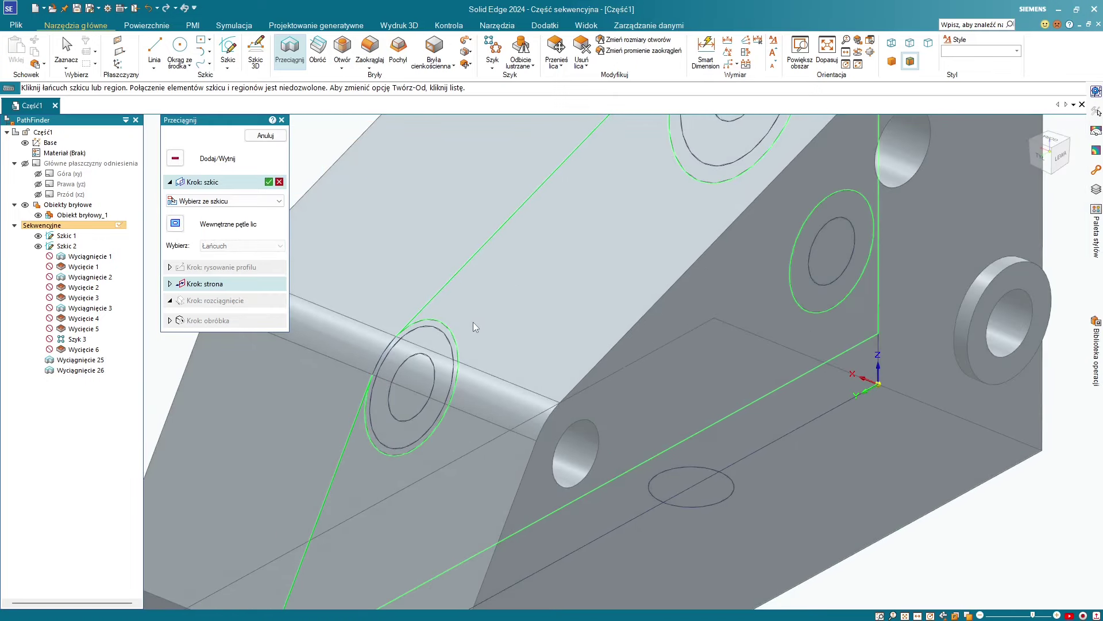
scroll(474, 322, down, 3)
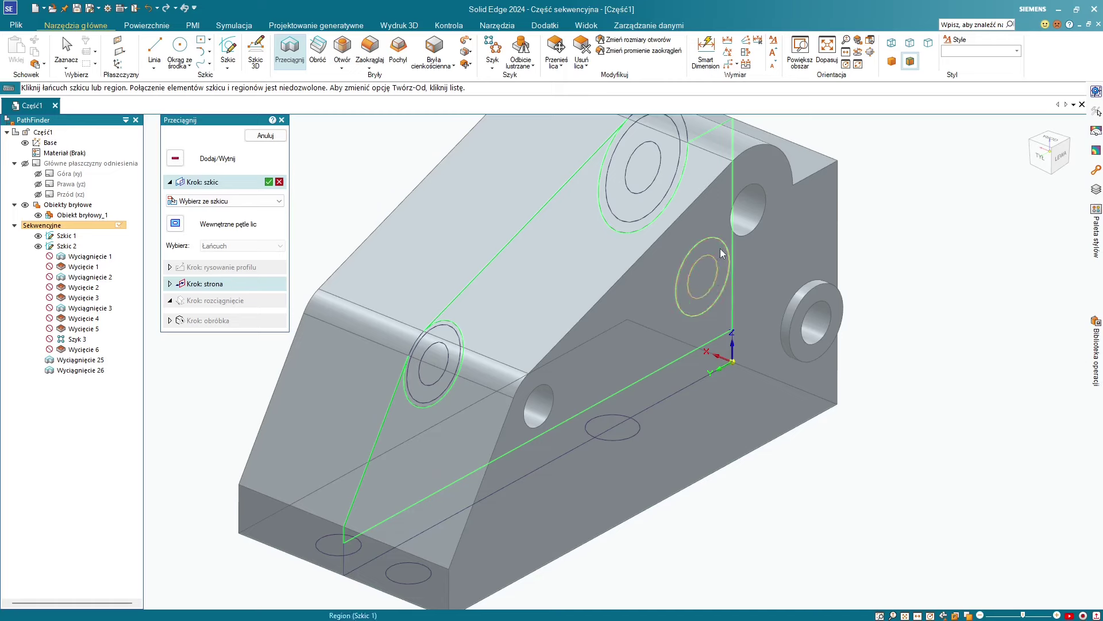
click(721, 249)
click(716, 254)
scroll(674, 332, down, 1)
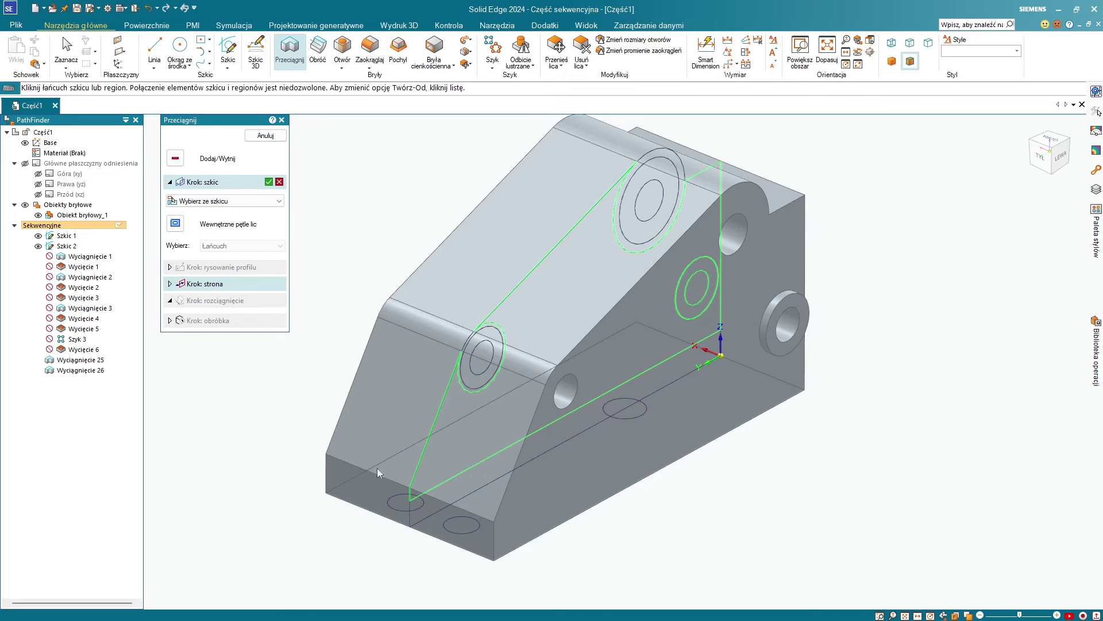
click(268, 182)
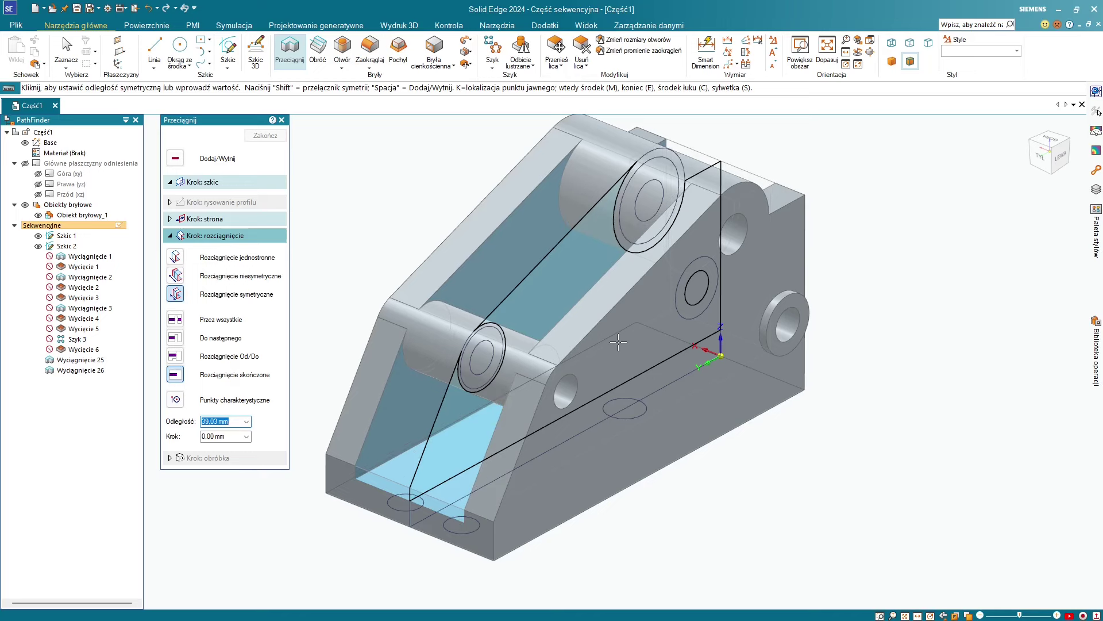
Cut the profile 40 mm symmetric and orbit to an isometric view.
text(40)
key(Return)
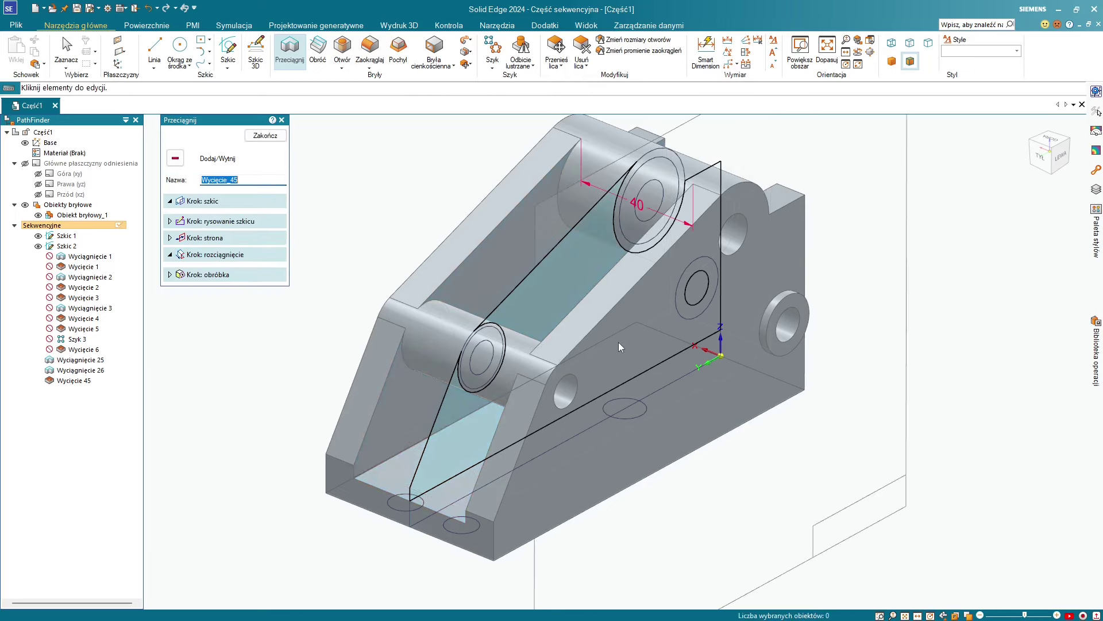
mouse_move(533, 324)
middle_down()
mouse_move(577, 370)
mouse_move(529, 346)
middle_up()
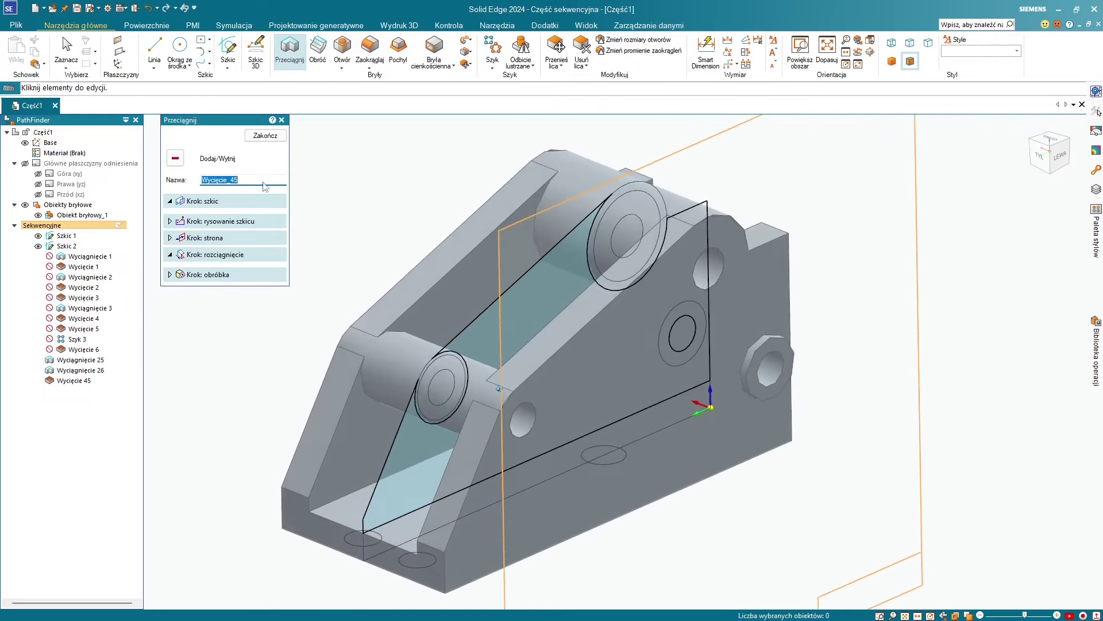
Start a new cut and pick the ring on the left hub.
click(264, 137)
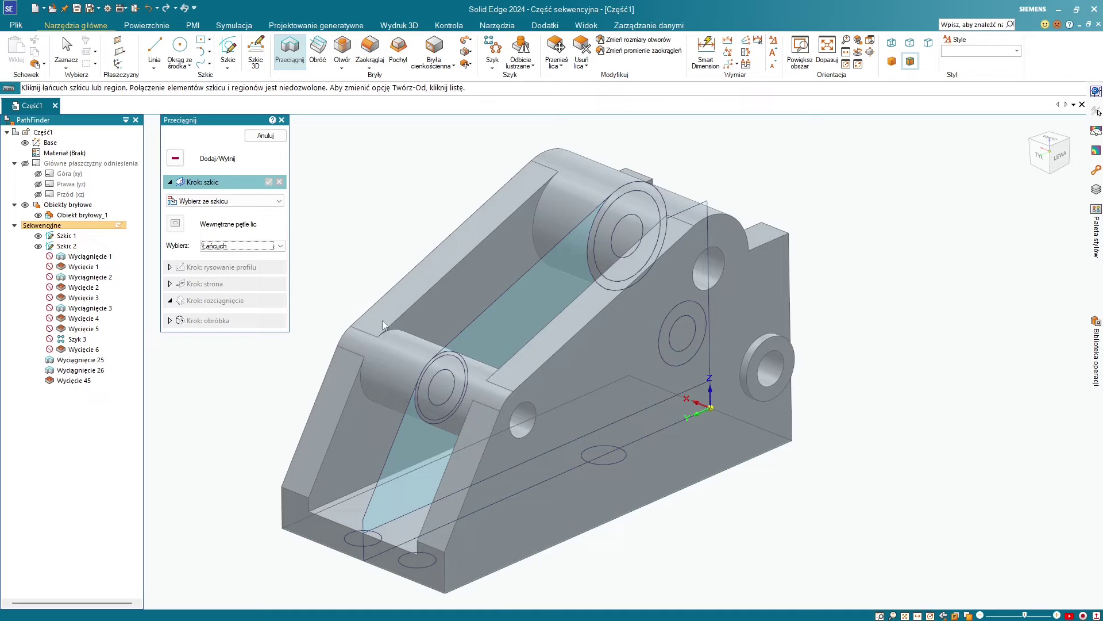
scroll(422, 341, up, 2)
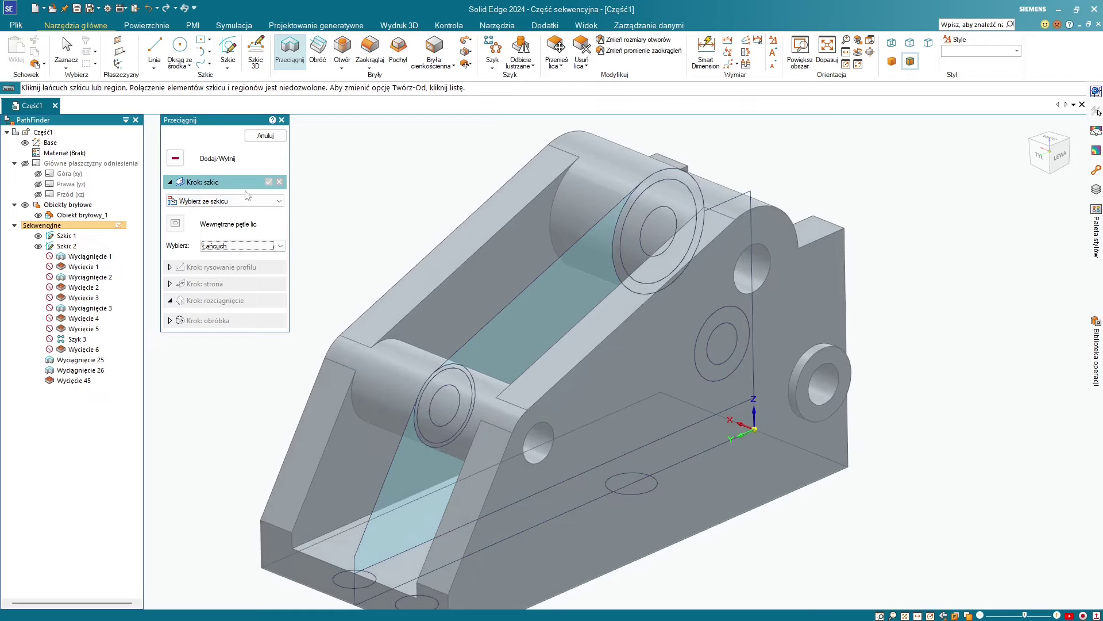
scroll(454, 368, up, 1)
scroll(454, 368, up, 1)
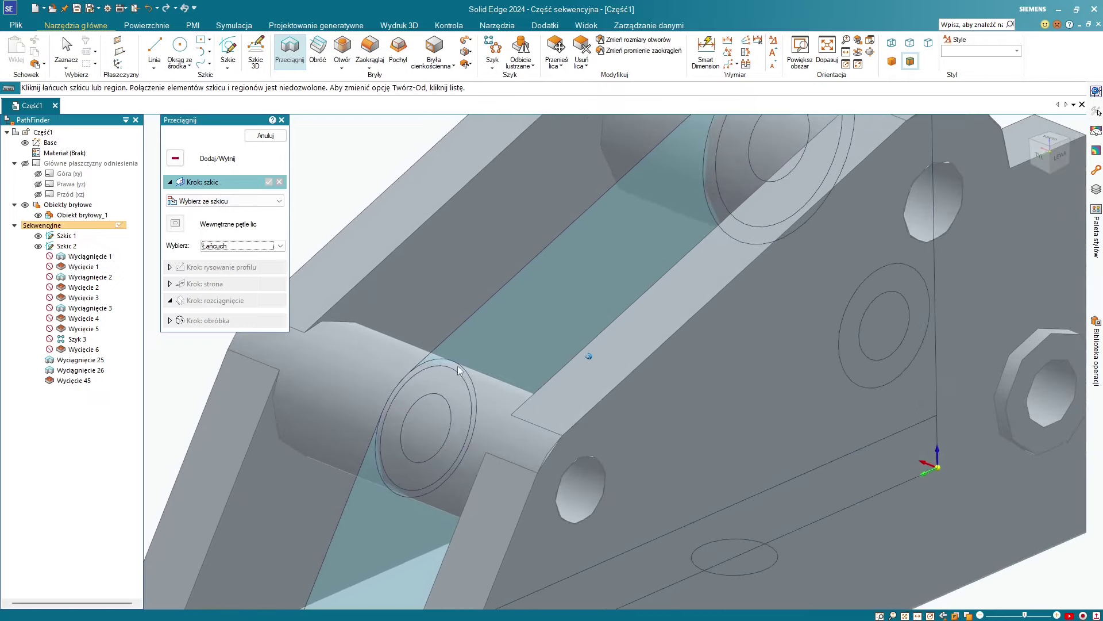
scroll(454, 368, up, 1)
click(454, 367)
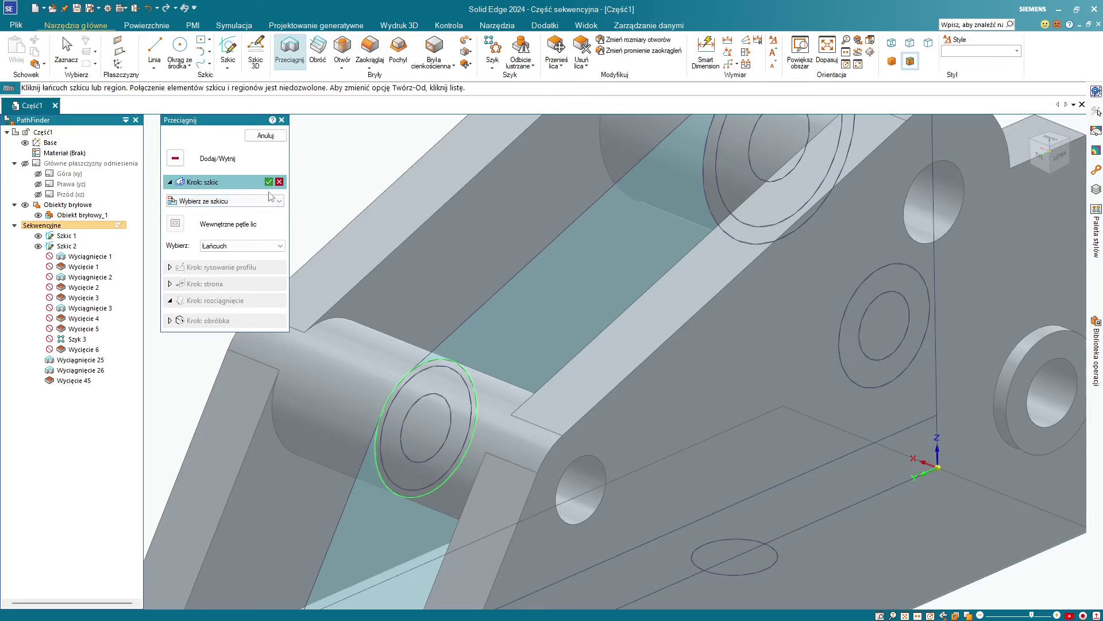
scroll(454, 379, up, 1)
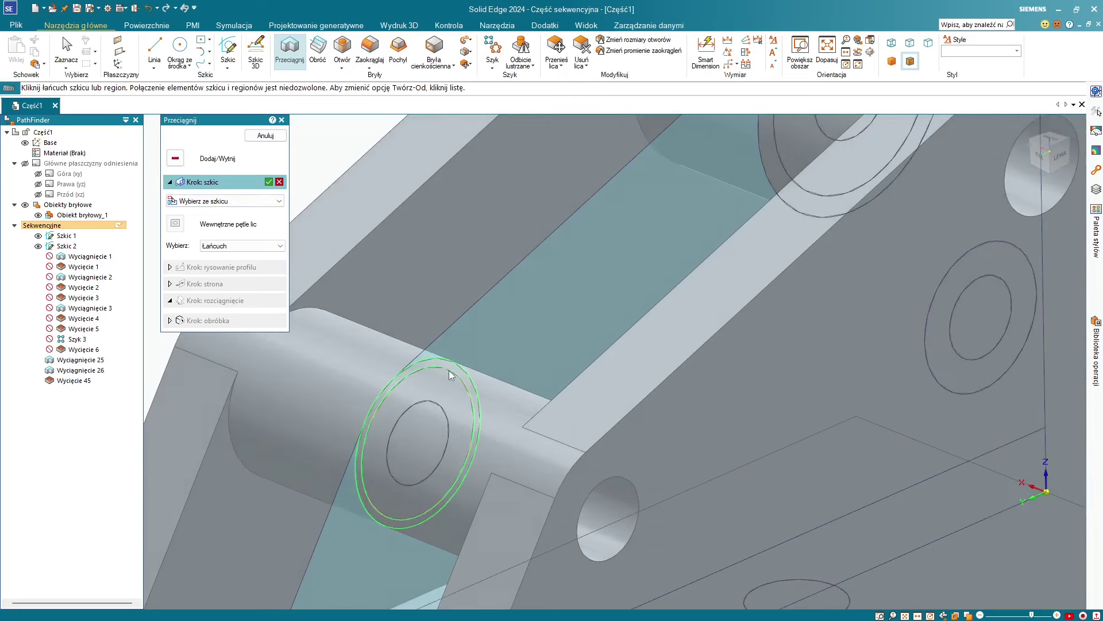
scroll(449, 370, down, 1)
scroll(589, 376, up, 1)
scroll(689, 281, up, 1)
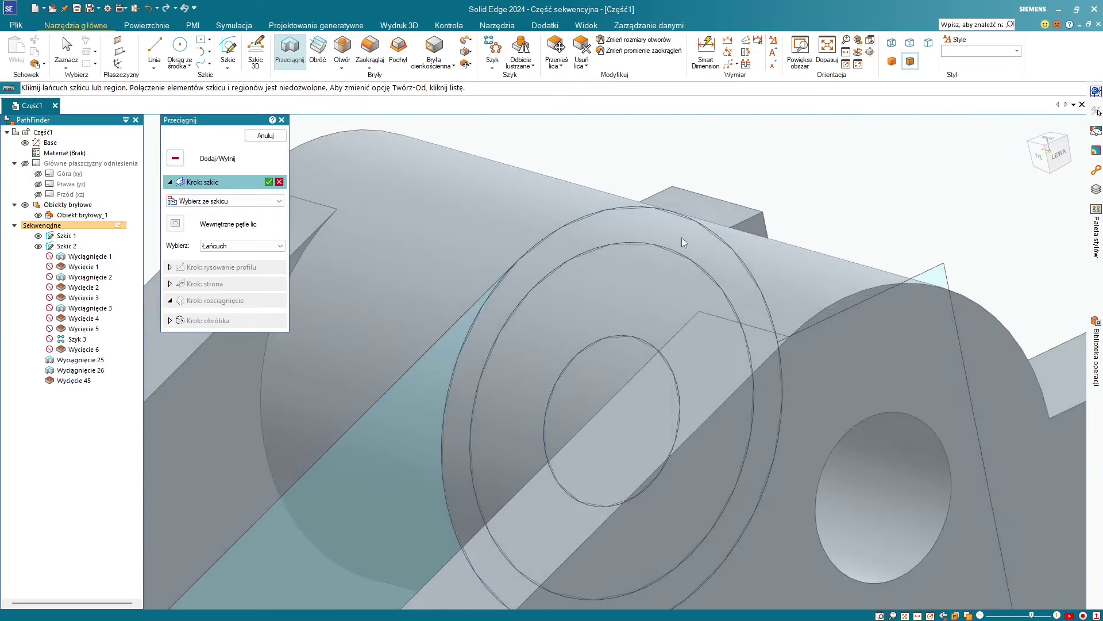
mouse_move(653, 232)
middle_down()
mouse_move(599, 250)
mouse_move(349, 267)
middle_up()
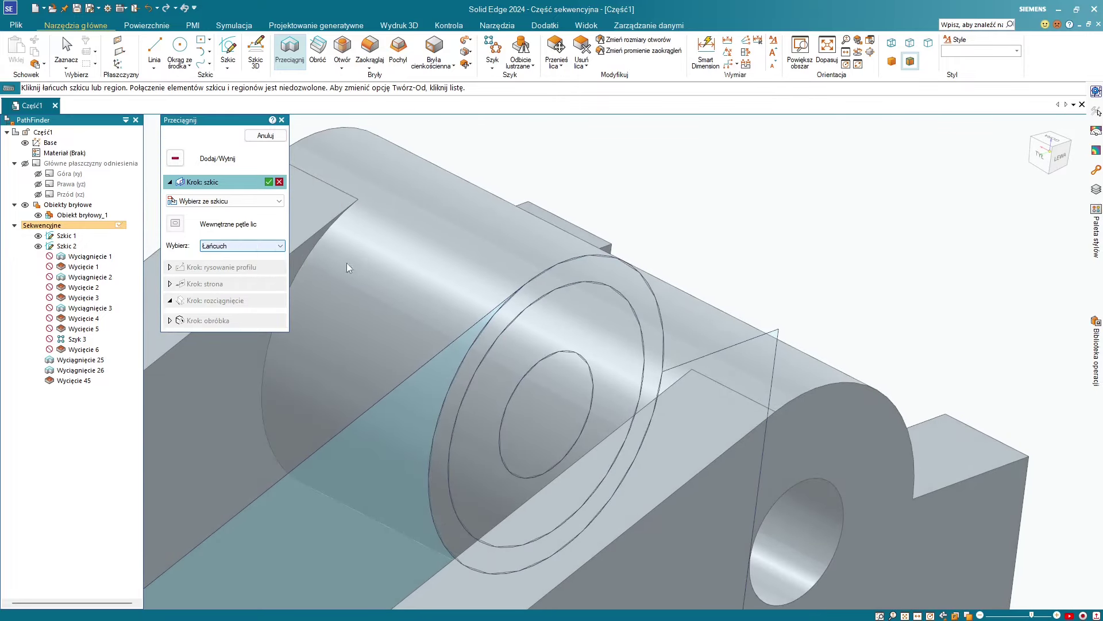
With chain selection, cut both hubs' outer rings 30 mm wide, symmetric.
click(278, 246)
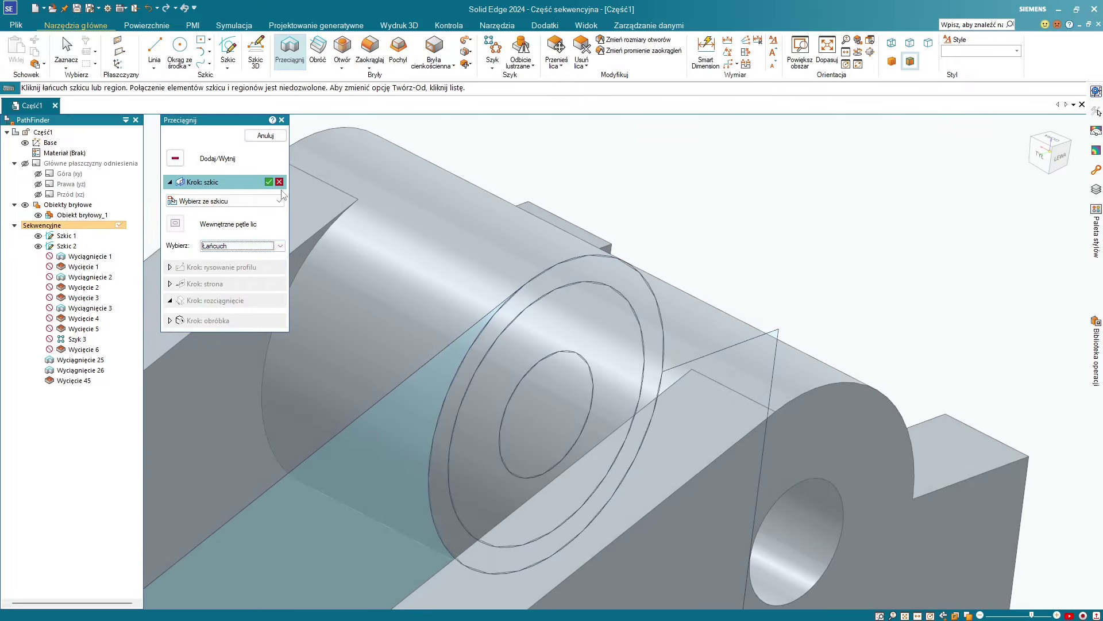
mouse_move(335, 257)
middle_down()
mouse_move(609, 302)
mouse_move(643, 232)
mouse_move(440, 352)
middle_up()
click(646, 224)
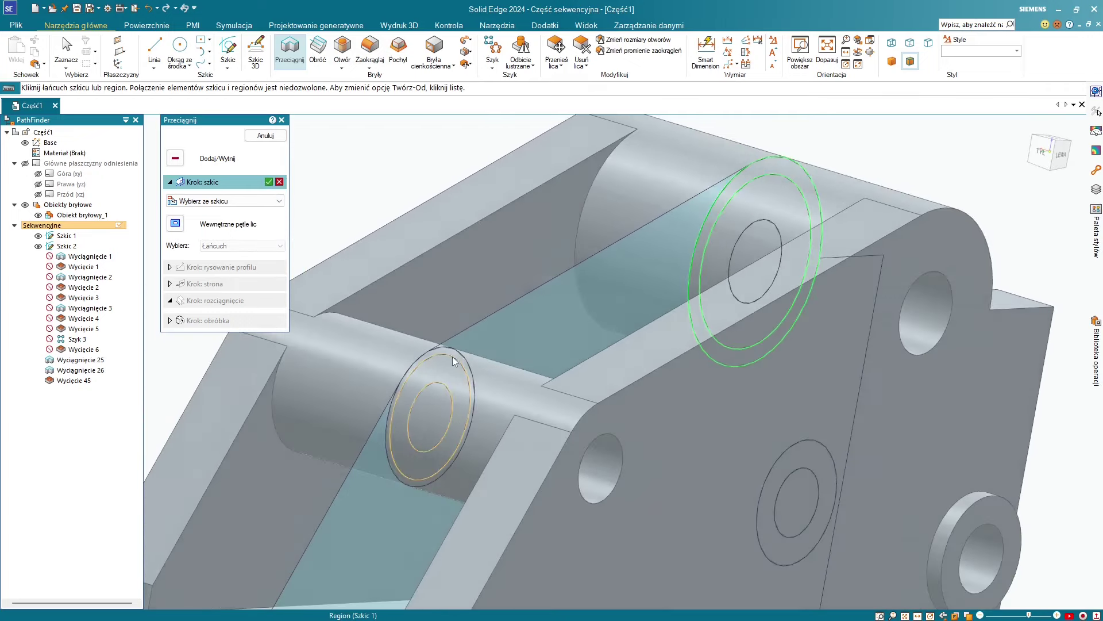
click(453, 356)
scroll(461, 377, up, 3)
scroll(522, 357, down, 5)
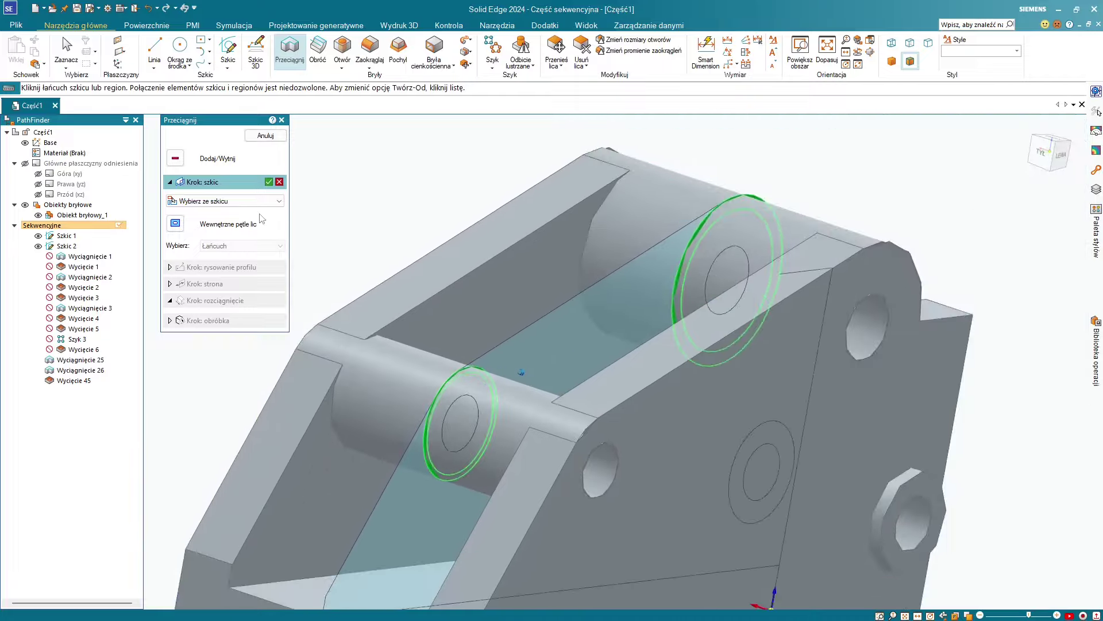
click(269, 181)
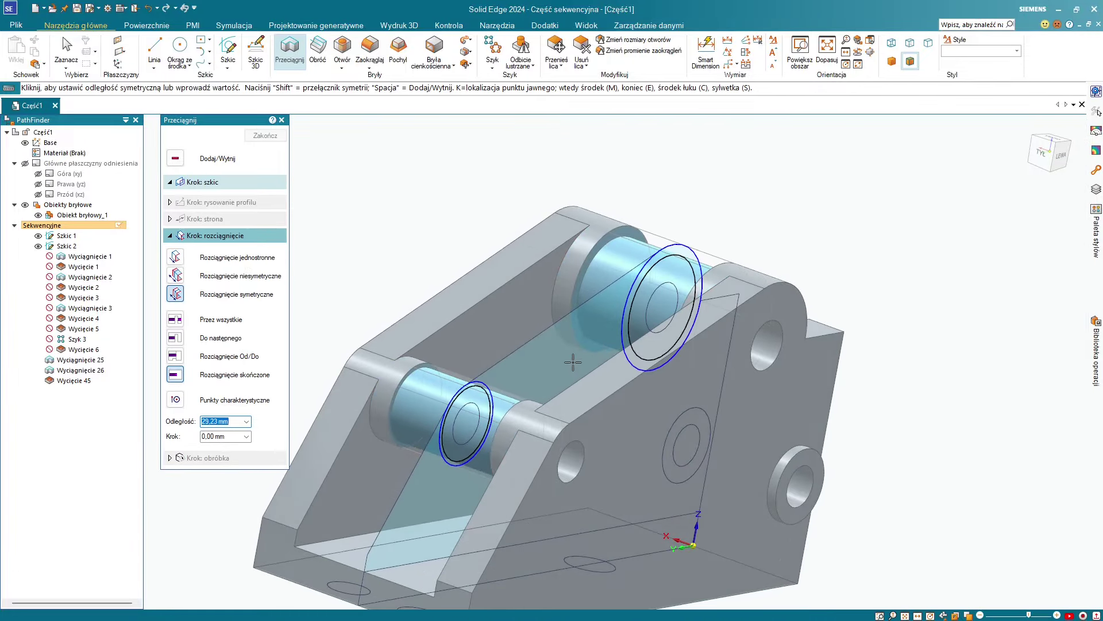
text(30)
key(Return)
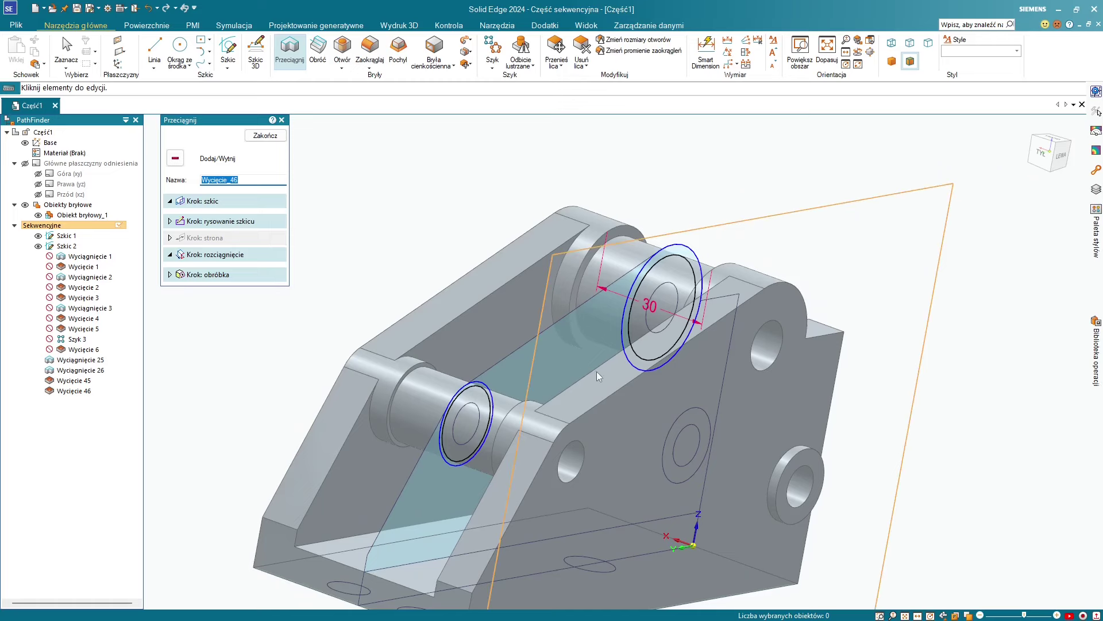
Cut the Szkic 2 base circles as one-directional holes up to the next face.
click(270, 139)
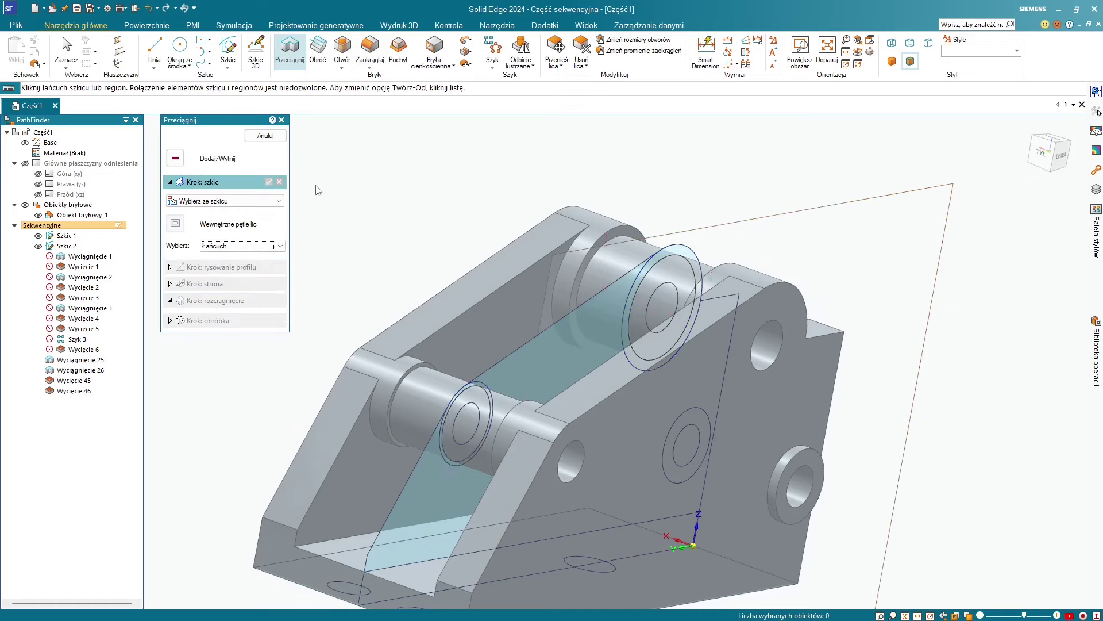
mouse_move(403, 345)
middle_down()
mouse_move(379, 328)
mouse_move(460, 336)
mouse_move(439, 312)
mouse_move(368, 465)
mouse_move(323, 518)
middle_up()
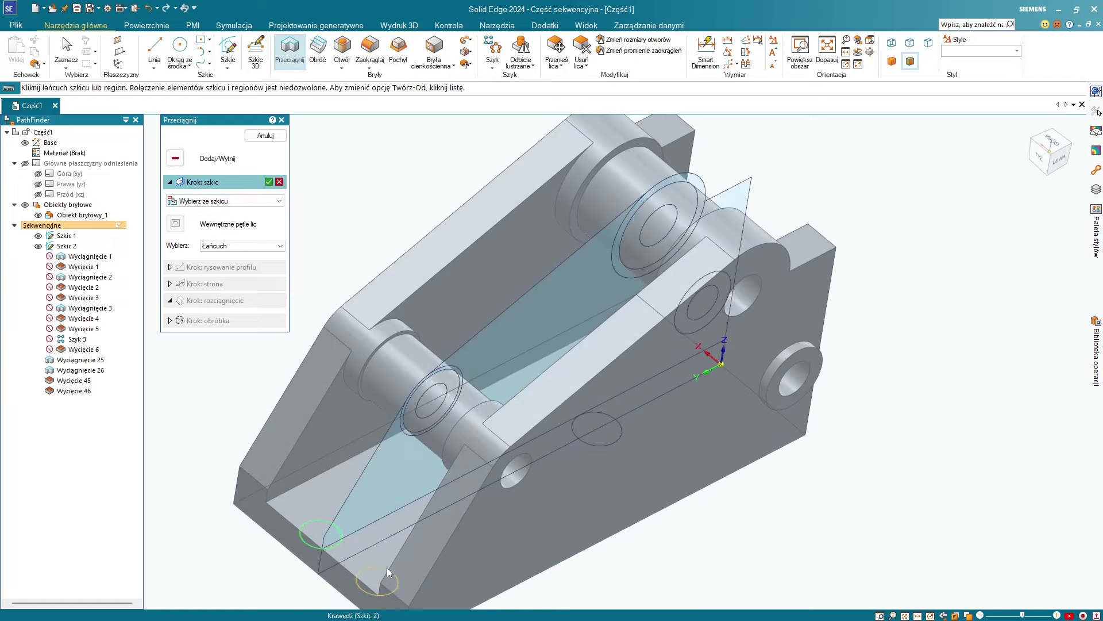
mouse_move(438, 550)
middle_down()
mouse_move(581, 415)
mouse_move(565, 481)
mouse_move(570, 460)
mouse_move(402, 321)
middle_up()
click(268, 181)
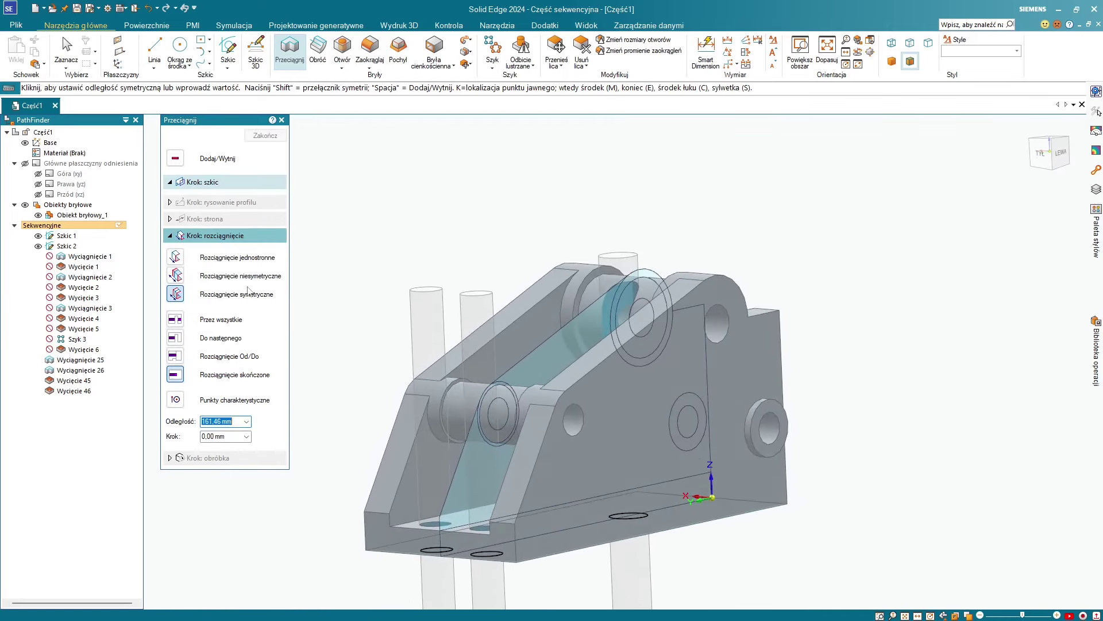
click(178, 258)
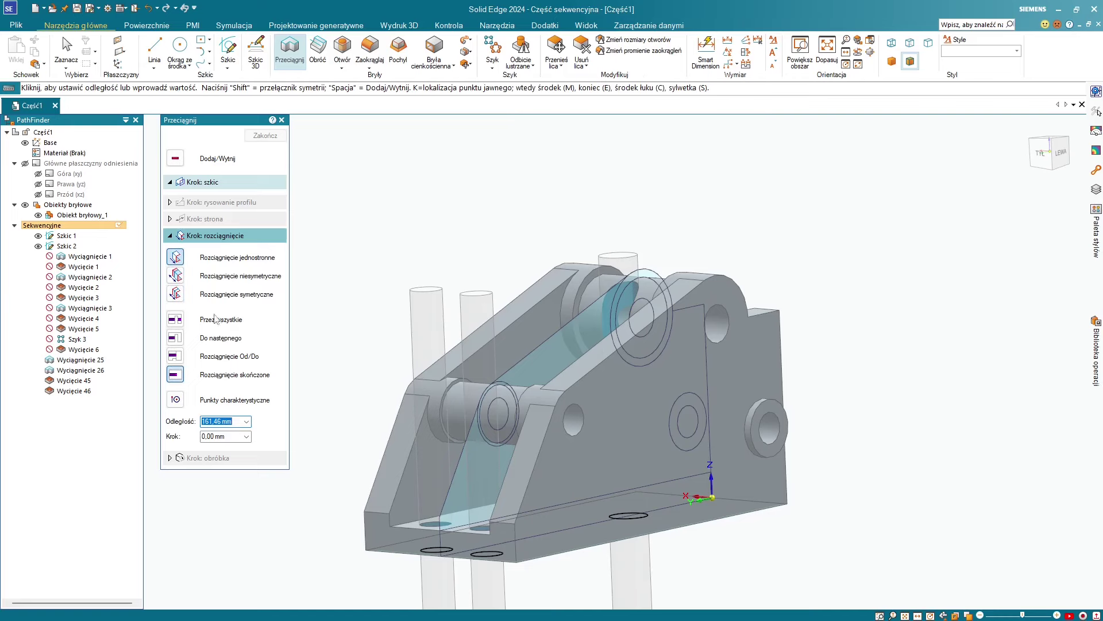
click(175, 338)
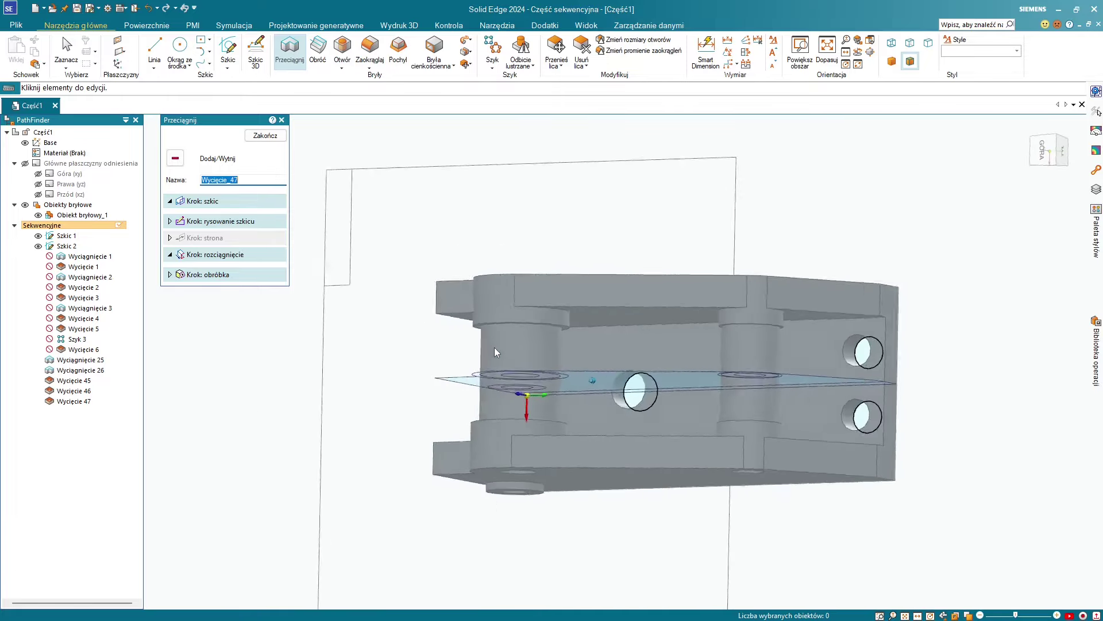
mouse_move(489, 351)
middle_down()
mouse_move(624, 366)
mouse_move(489, 334)
middle_up()
click(265, 136)
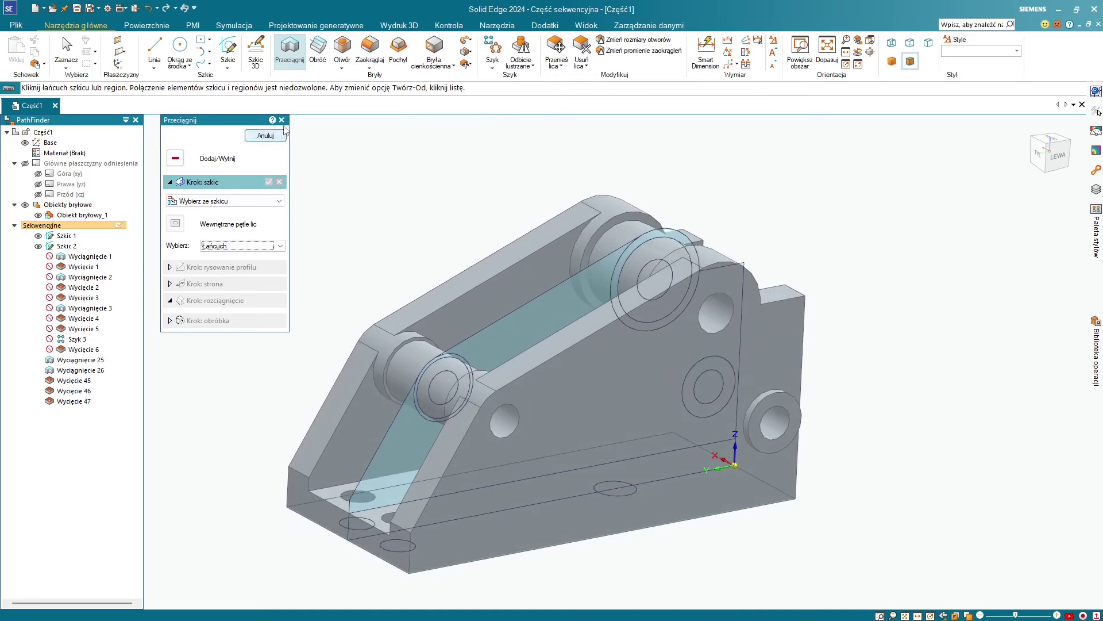
Cancel the extrusion and pick the side boss (Wyciągnięcie 25/26) for a Szyk pattern.
click(282, 120)
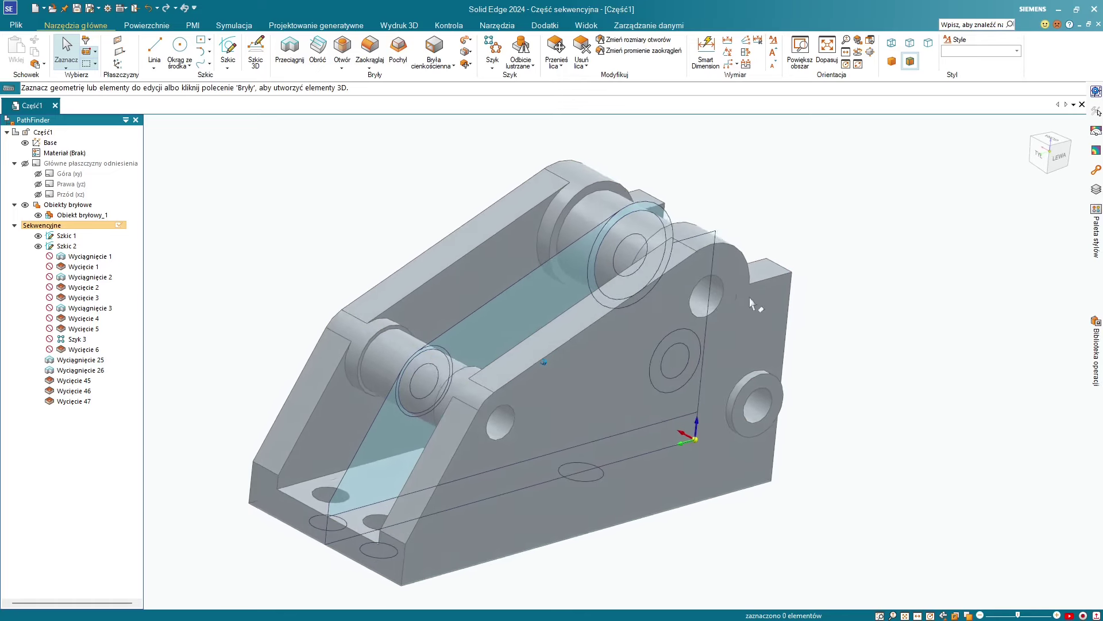
click(493, 47)
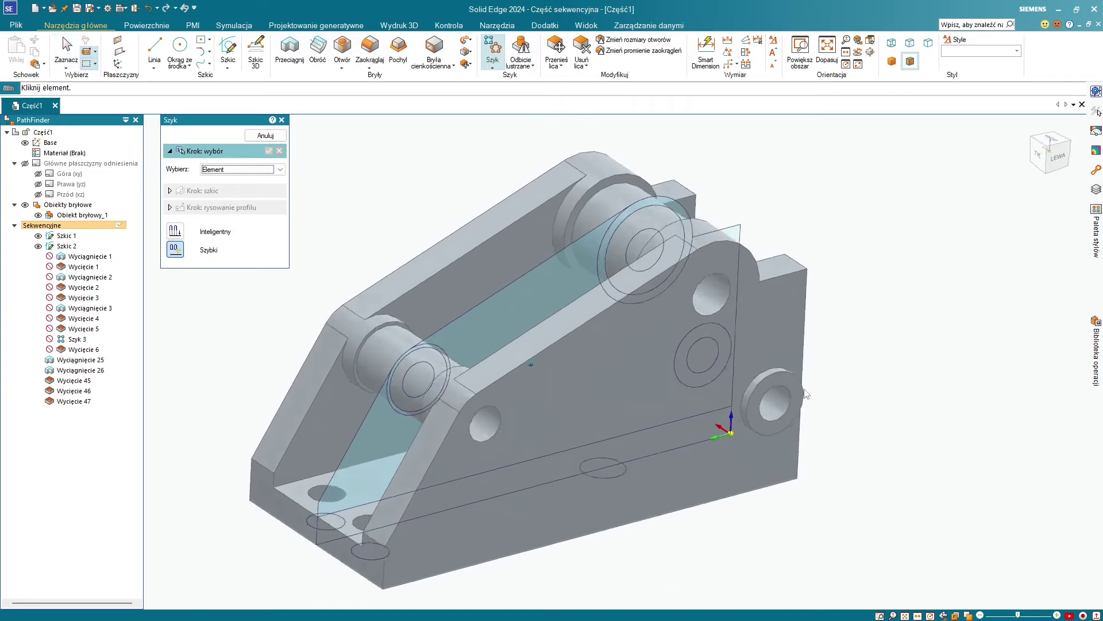
click(723, 449)
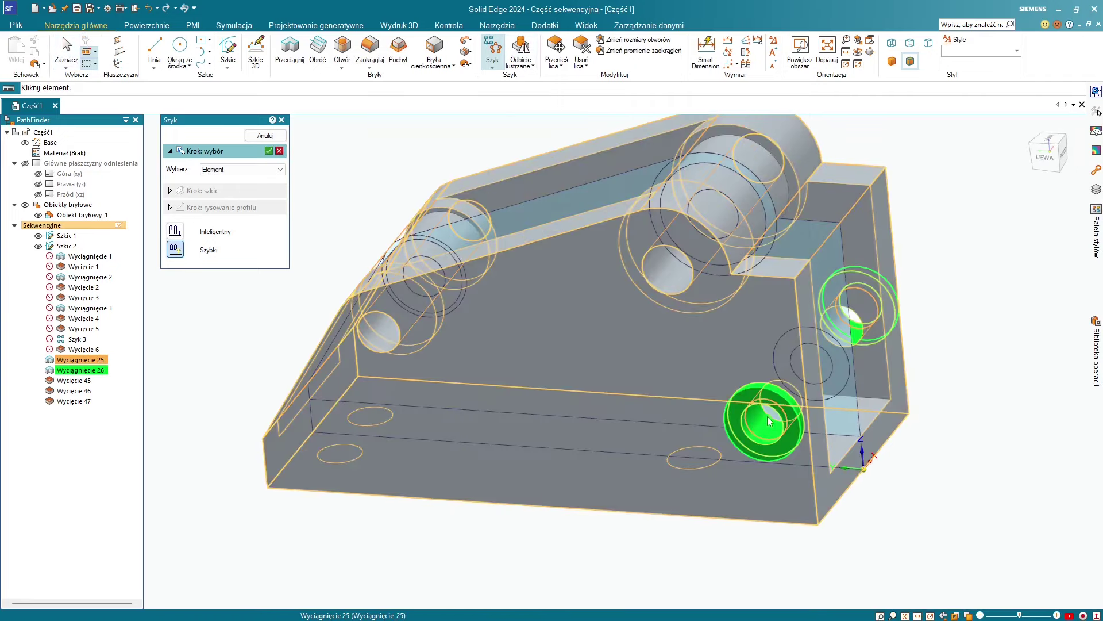
mouse_move(723, 412)
middle_down()
mouse_move(895, 289)
mouse_move(491, 430)
middle_up()
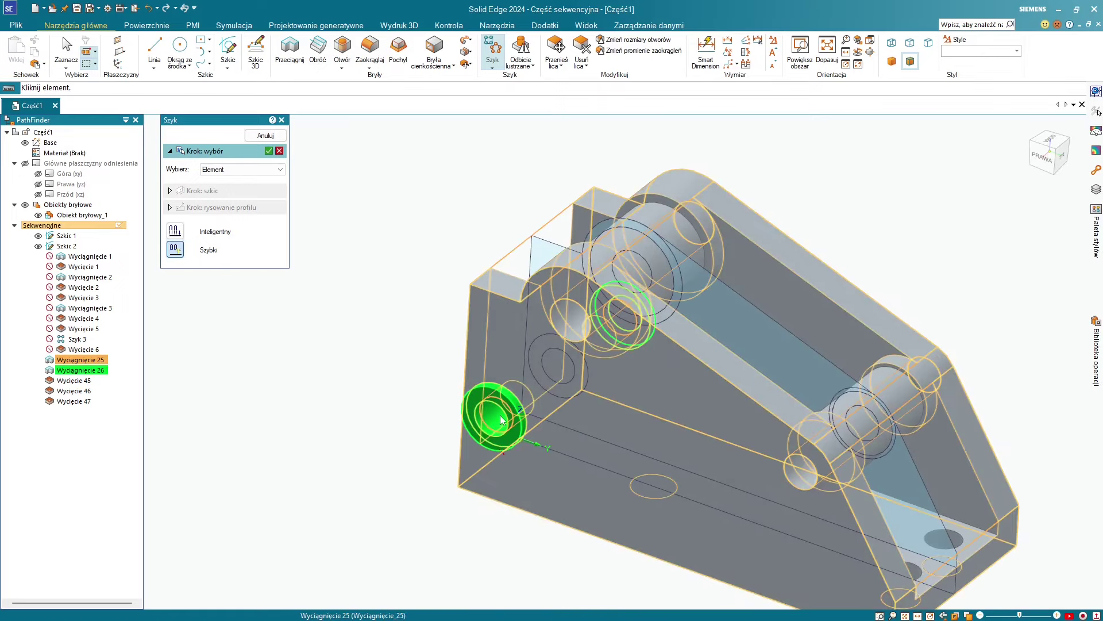
scroll(500, 415, down, 2)
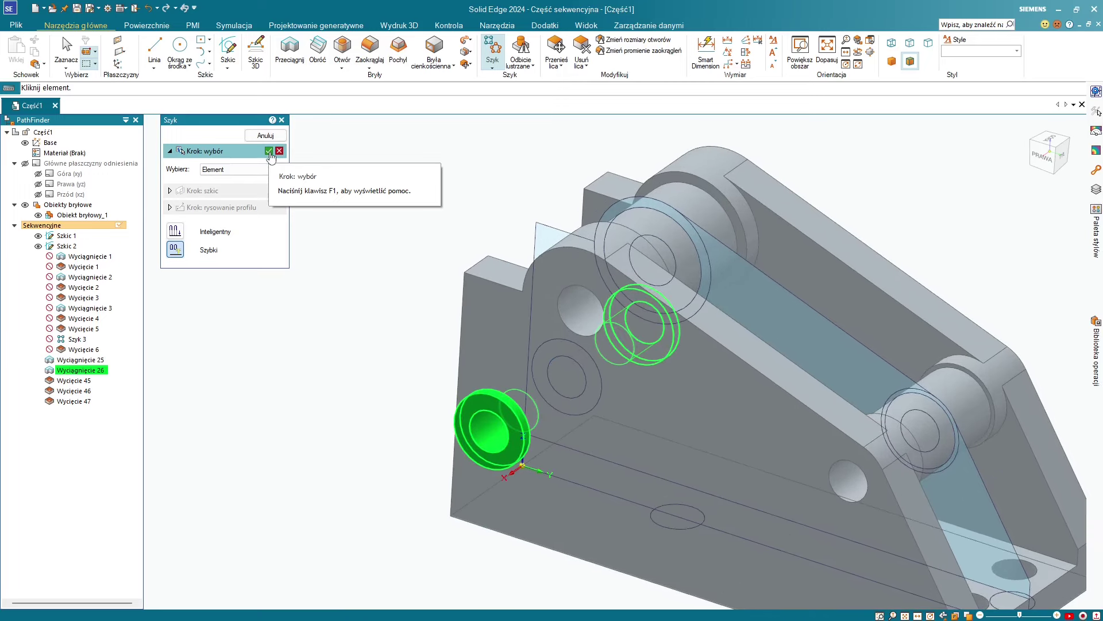
click(269, 151)
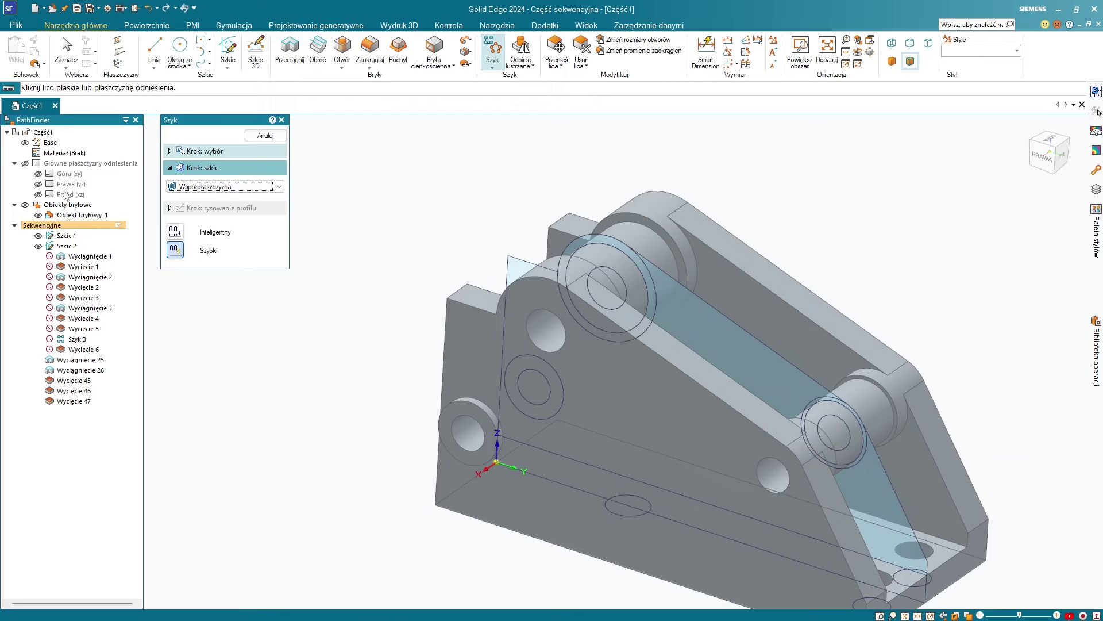
On the right (yz) plane, lay out a rectangular pattern of 4 bosses at fixed 20 mm spacing.
click(78, 183)
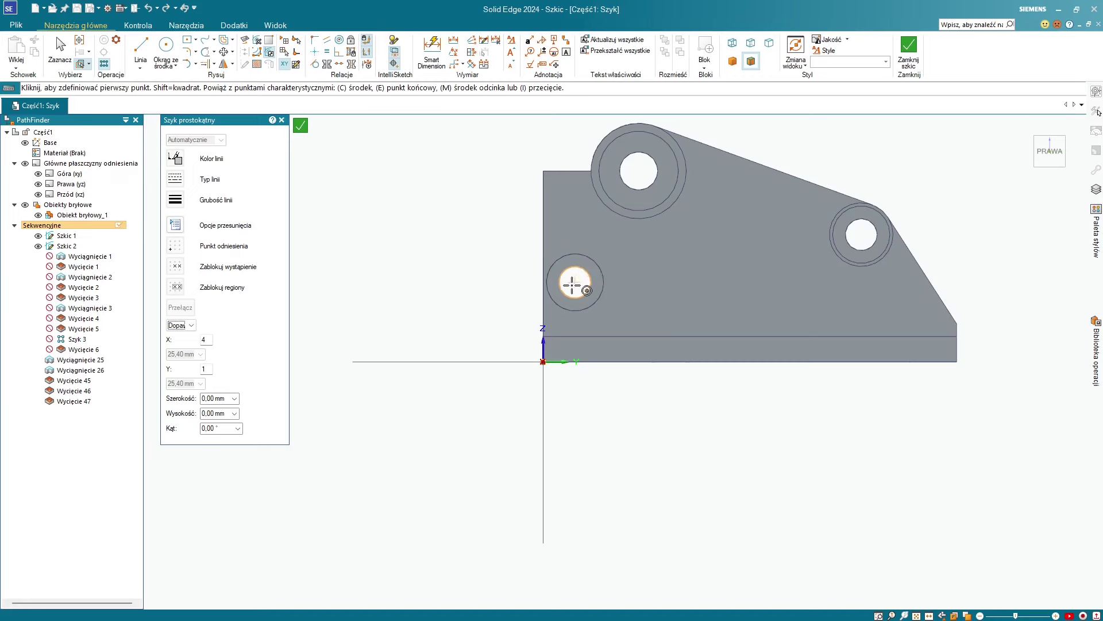
click(574, 281)
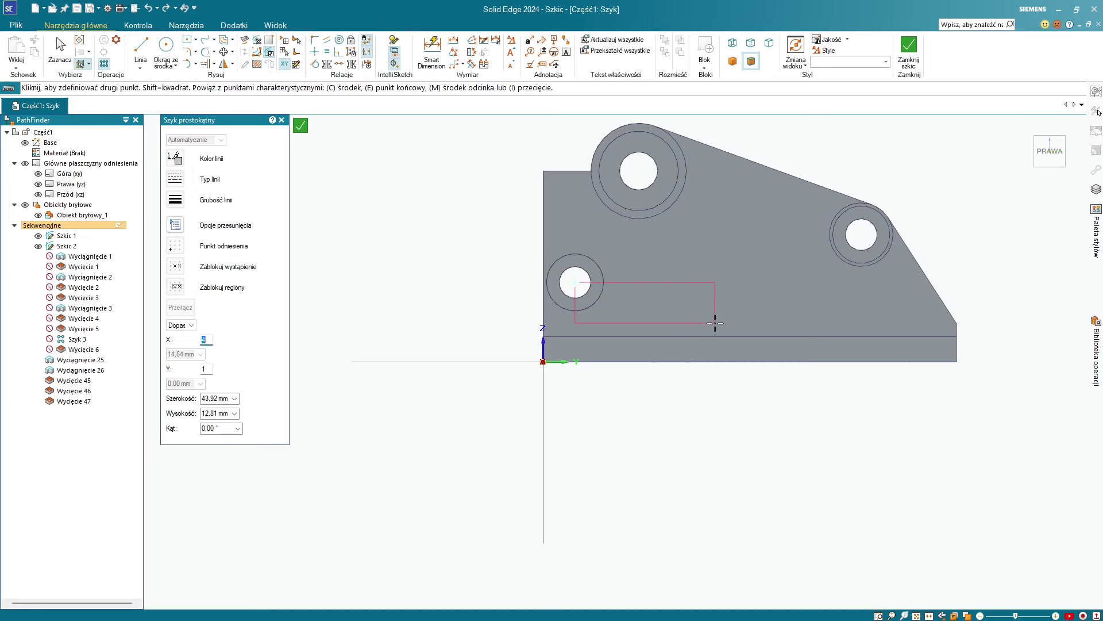
click(715, 323)
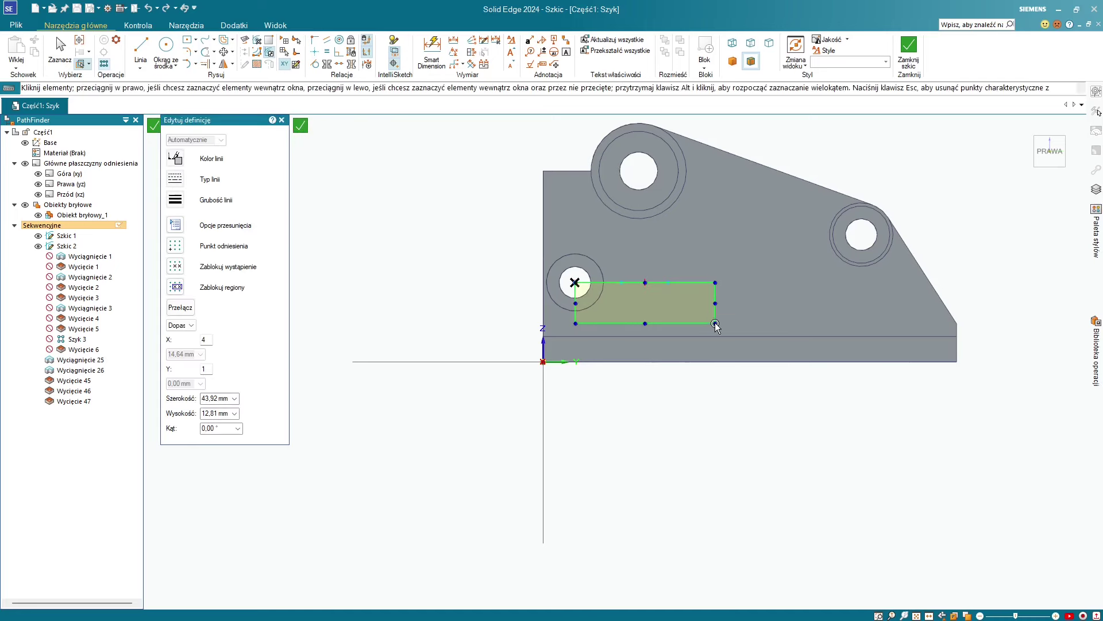
click(192, 325)
click(183, 346)
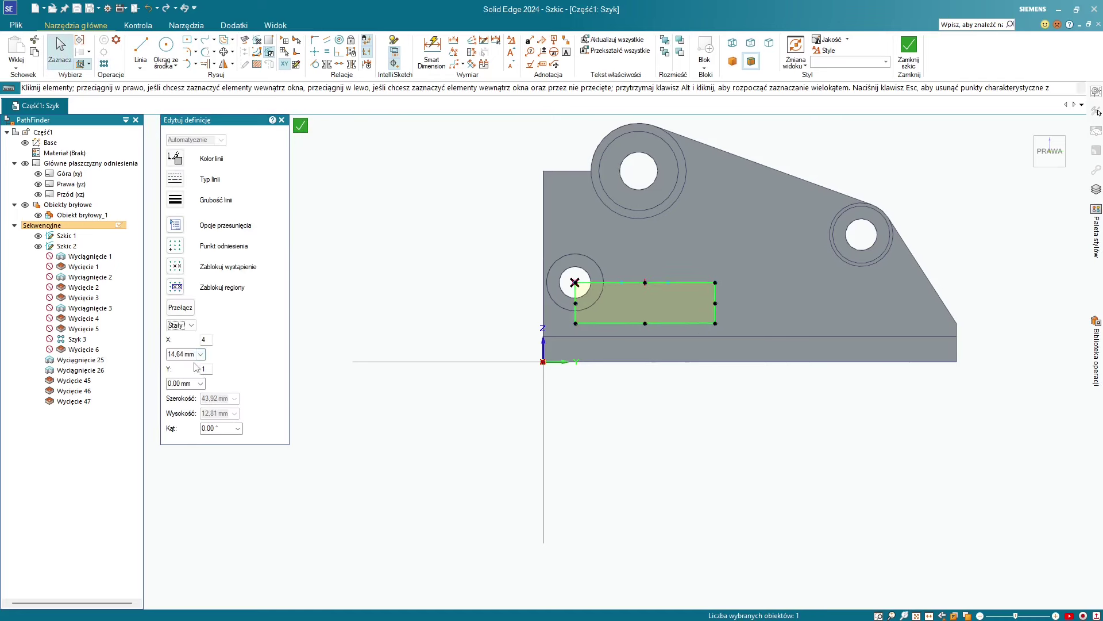
click(187, 355)
key(Tab)
click(300, 125)
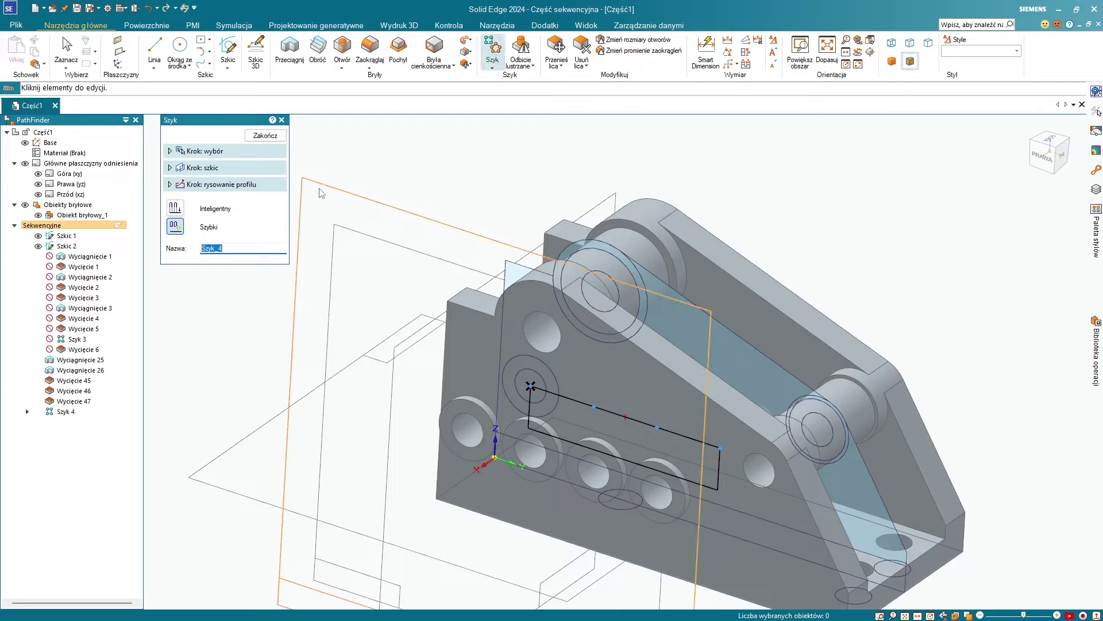
Finish the boss pattern and orbit around the part to inspect it.
key(Return)
key(ctrl+l)
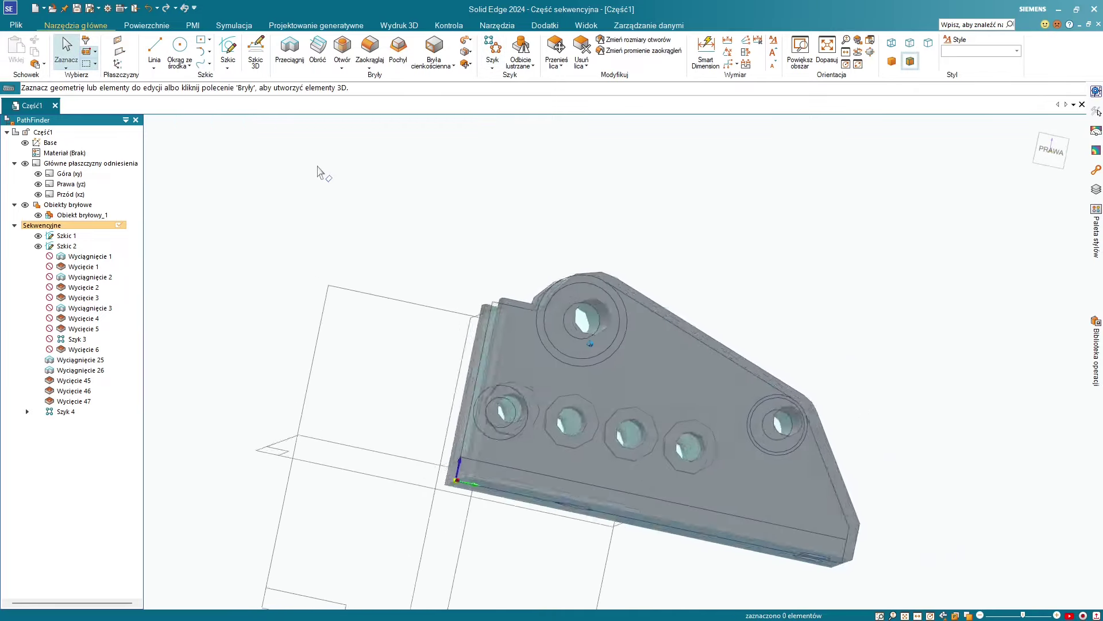
middle_drag(384, 199, 740, 242)
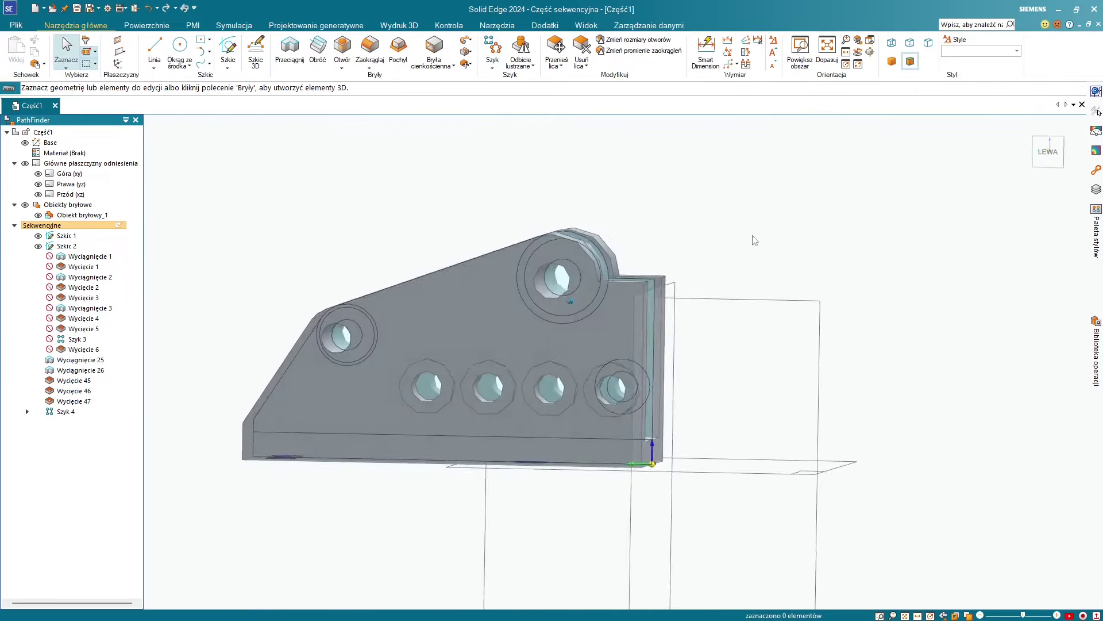
key(ctrl+l)
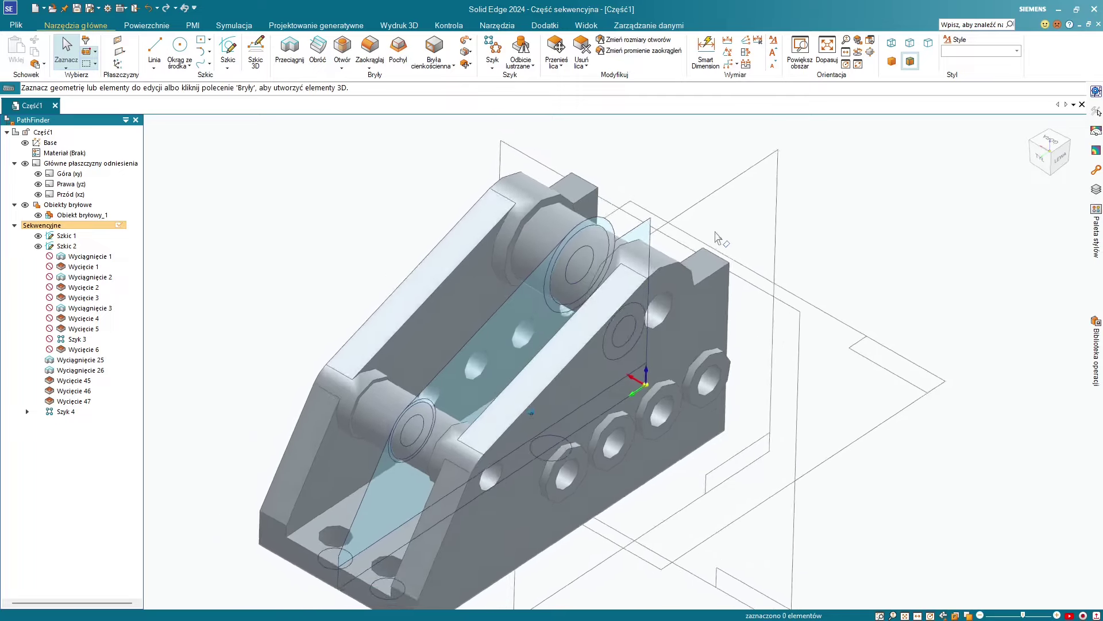
mouse_move(701, 235)
middle_down()
mouse_move(781, 206)
mouse_move(574, 218)
middle_up()
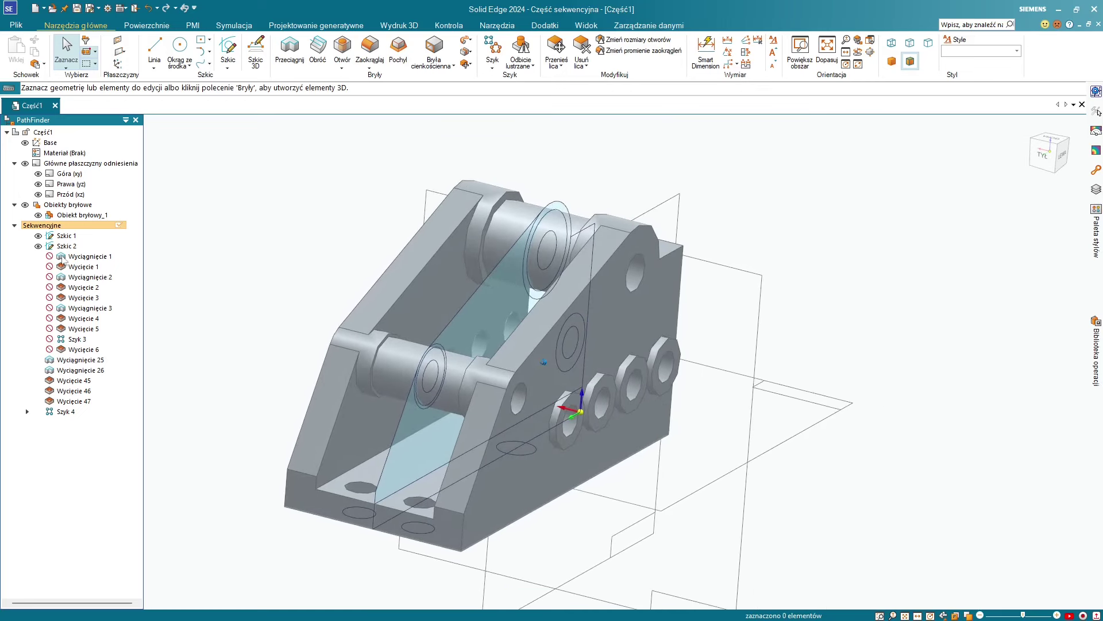
Hide Szkic 1, Szkic 2 and the reference planes, viewing the solid bracket.
click(38, 235)
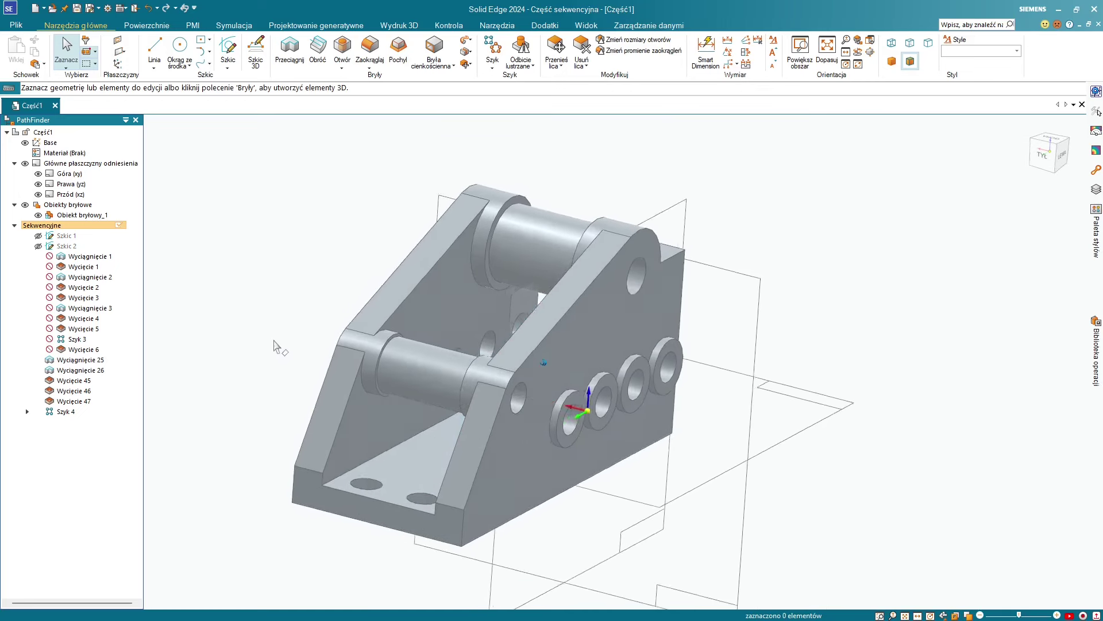
click(25, 164)
middle_drag(574, 344, 405, 276)
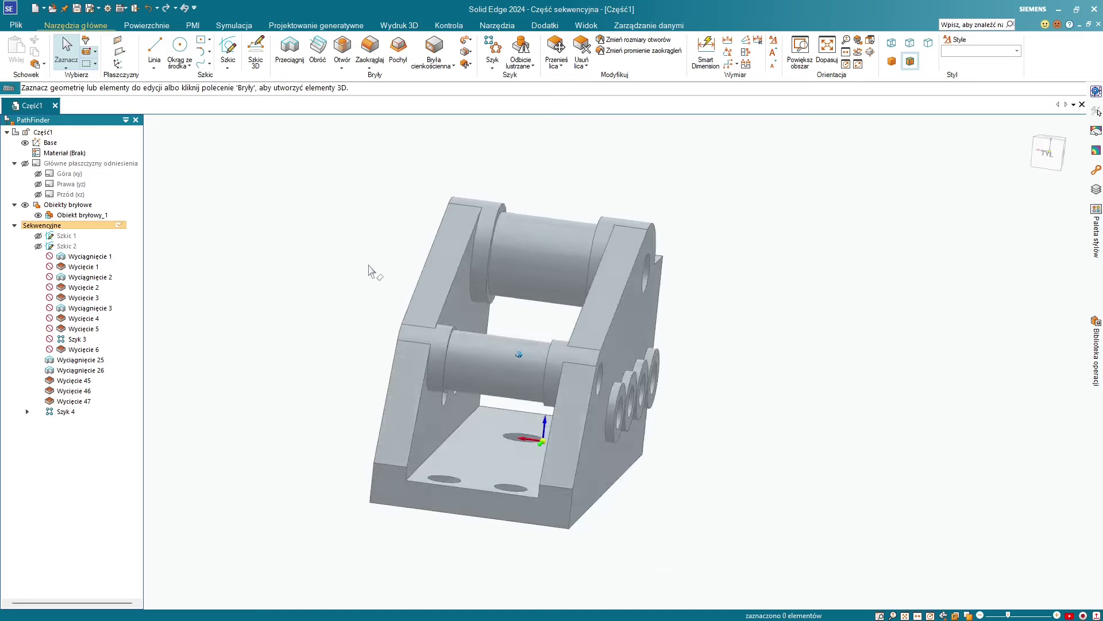
middle_drag(405, 277, 132, 351)
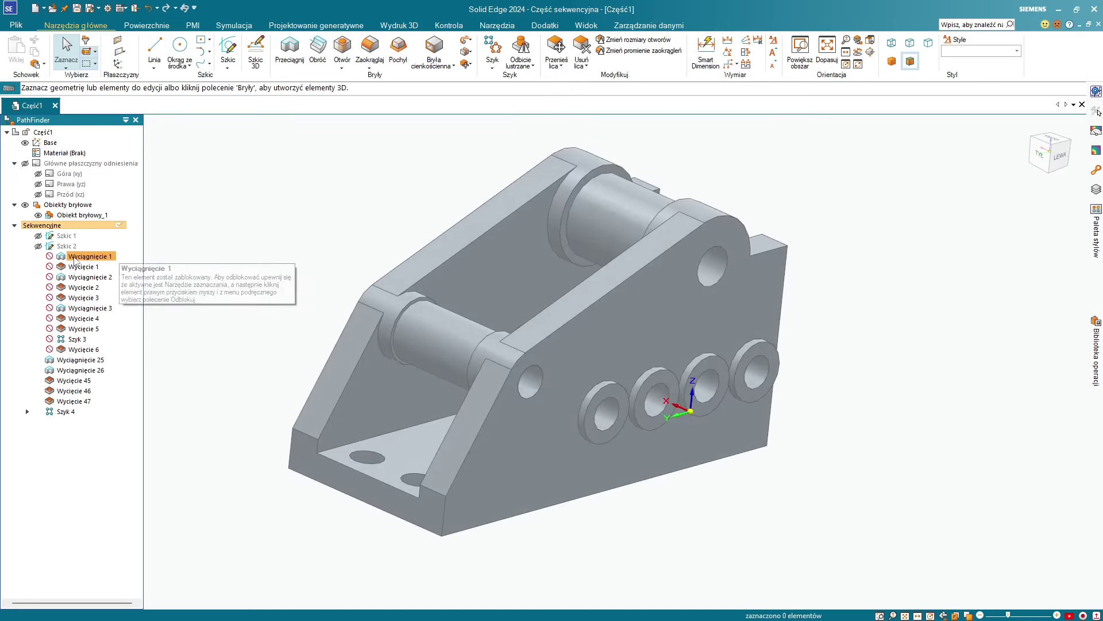
click(87, 256)
shift+click(84, 348)
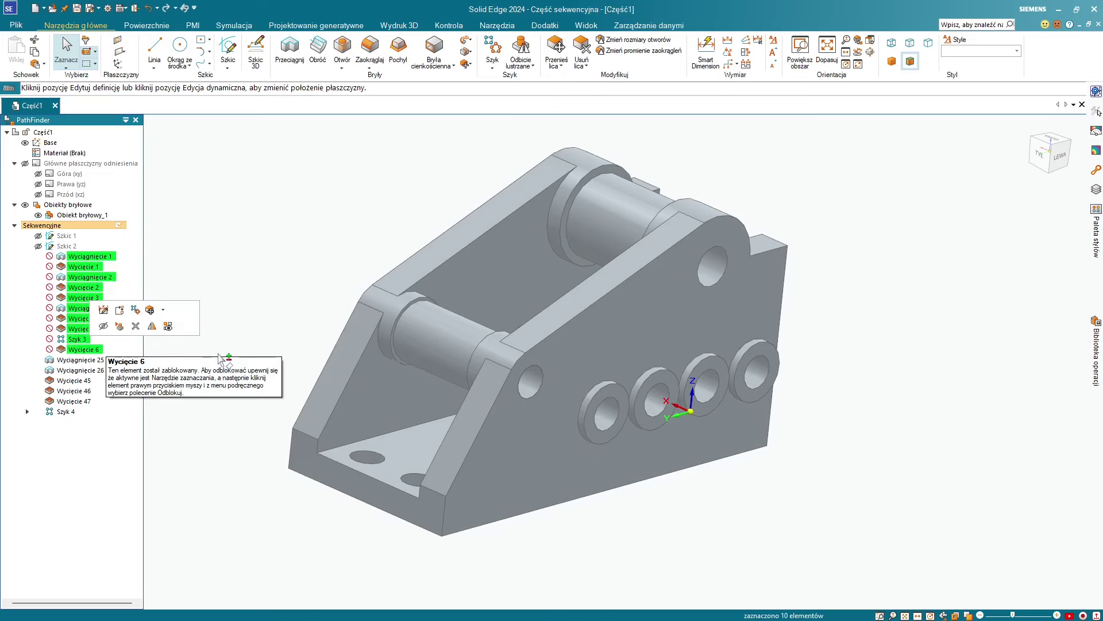
key(Escape)
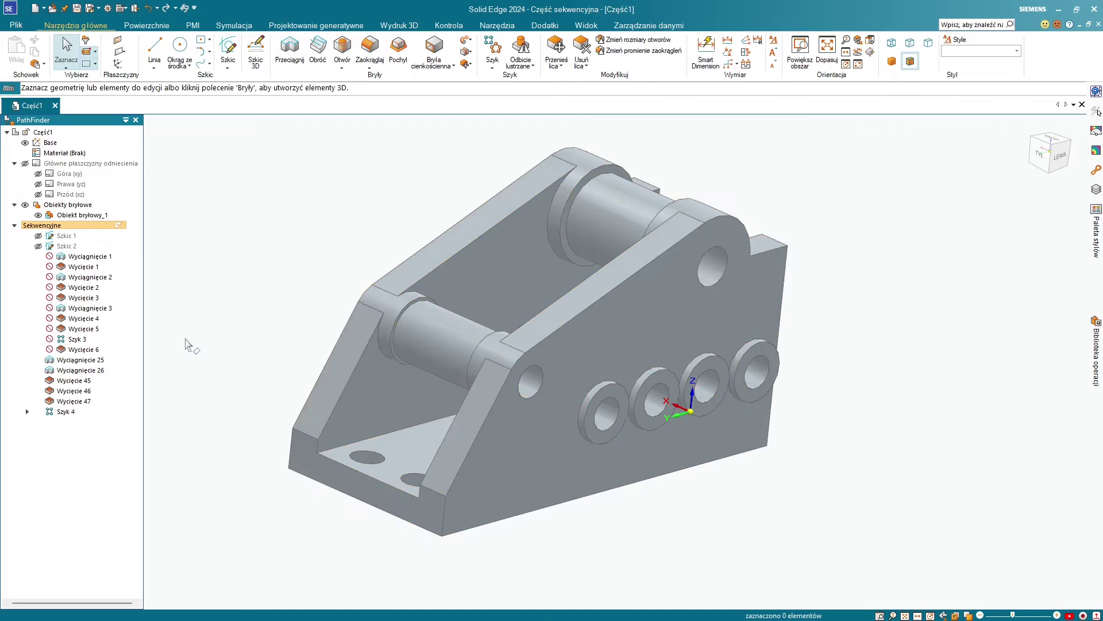
click(88, 360)
shift+click(65, 412)
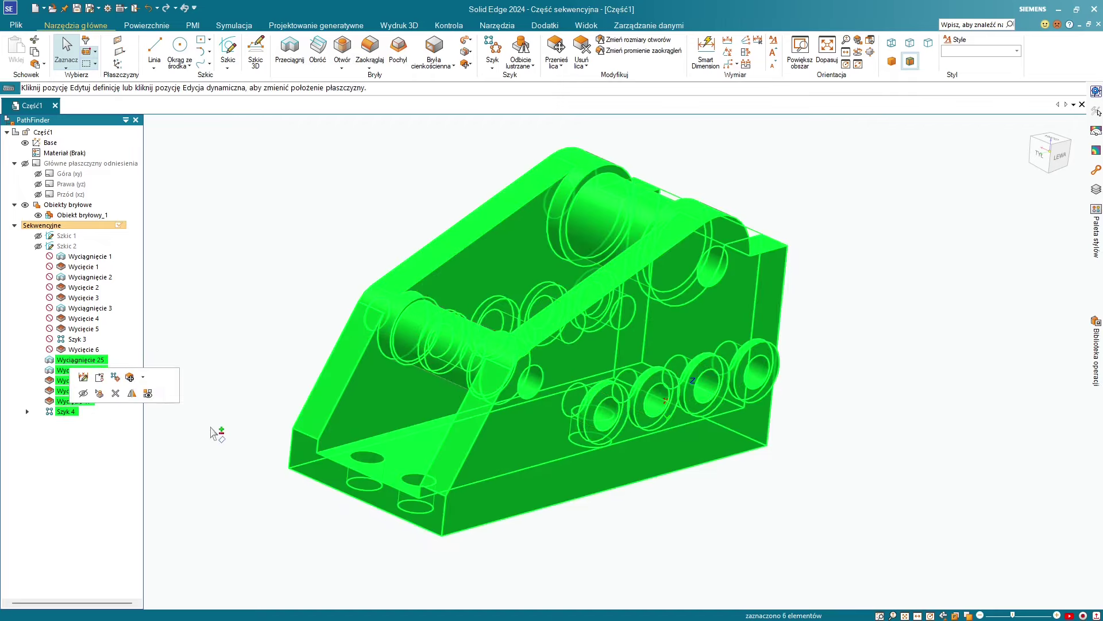
click(228, 431)
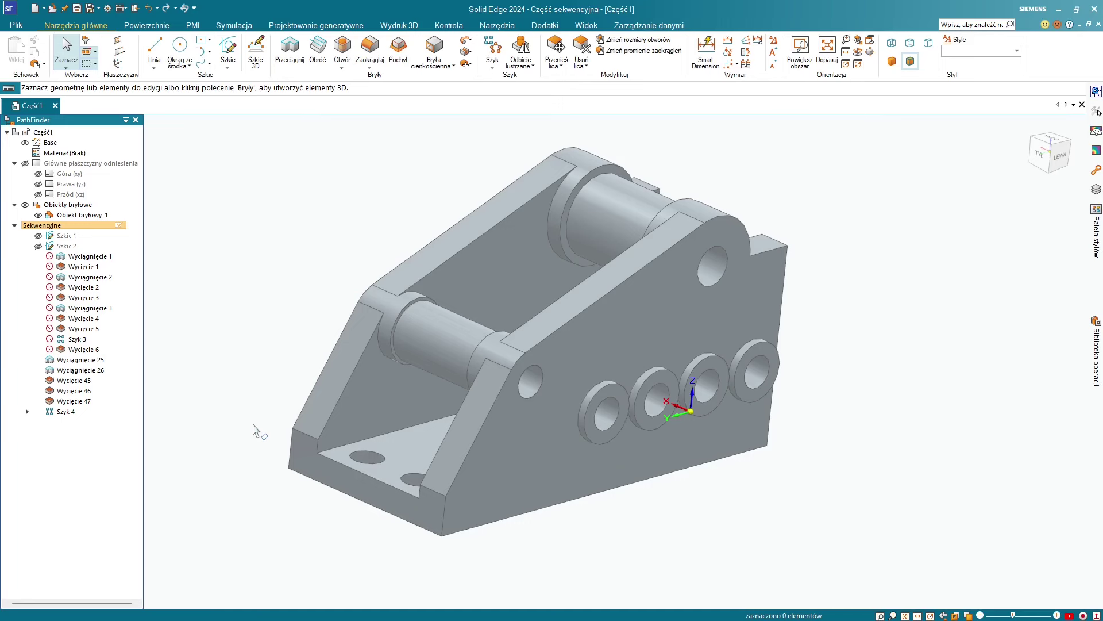
middle_drag(289, 432, 351, 352)
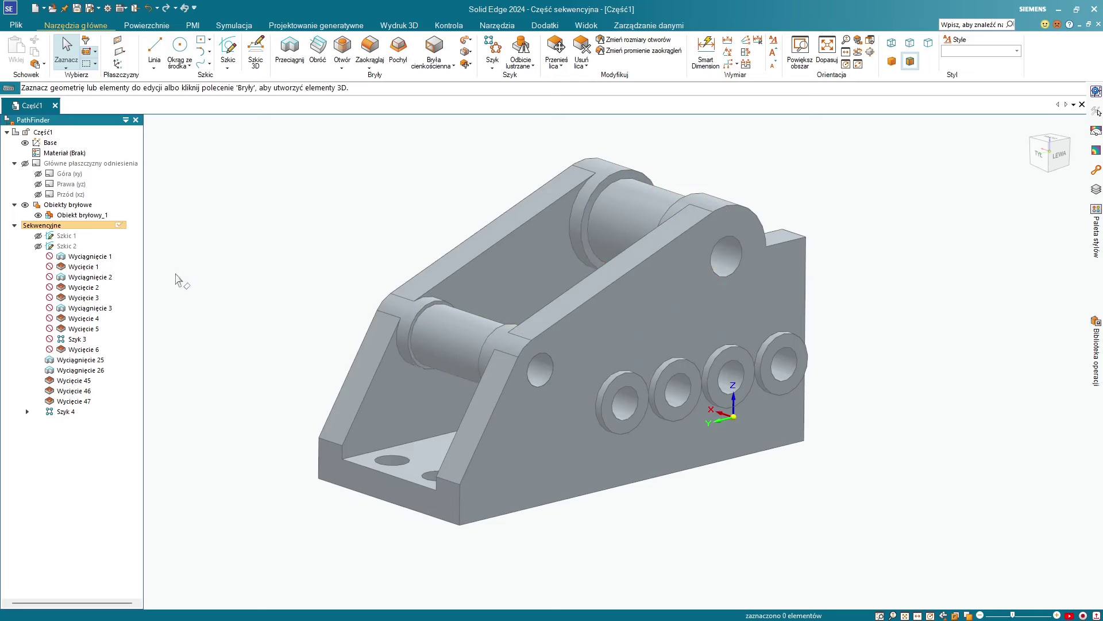
middle_drag(281, 294, 126, 271)
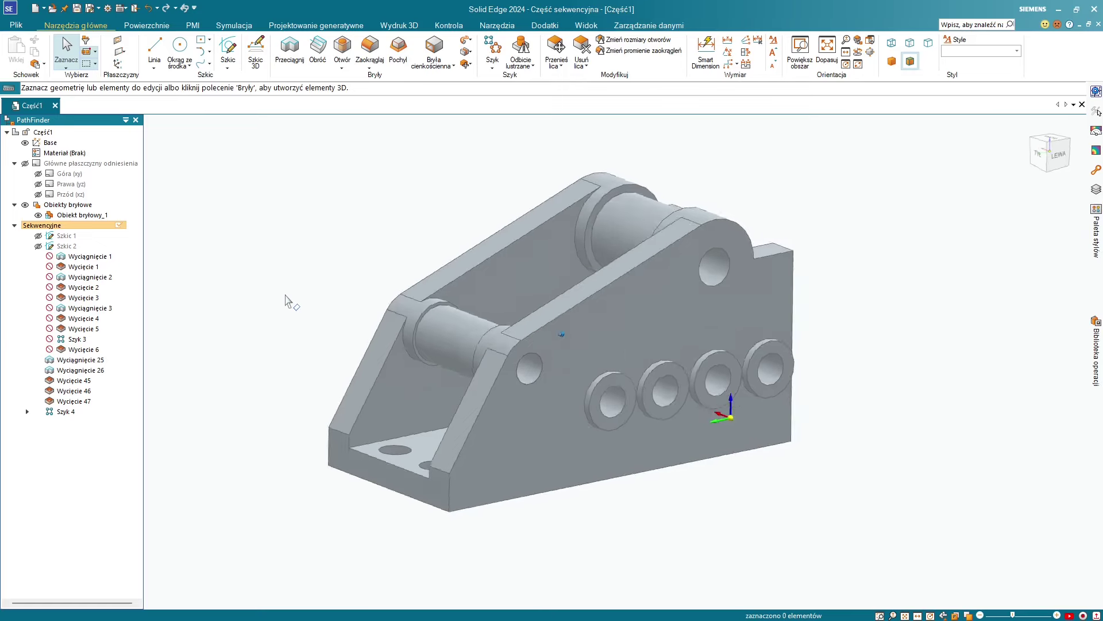
Dynamically edit Szkic 1, making the top width 115 and the upper boss diameter 32.
click(72, 236)
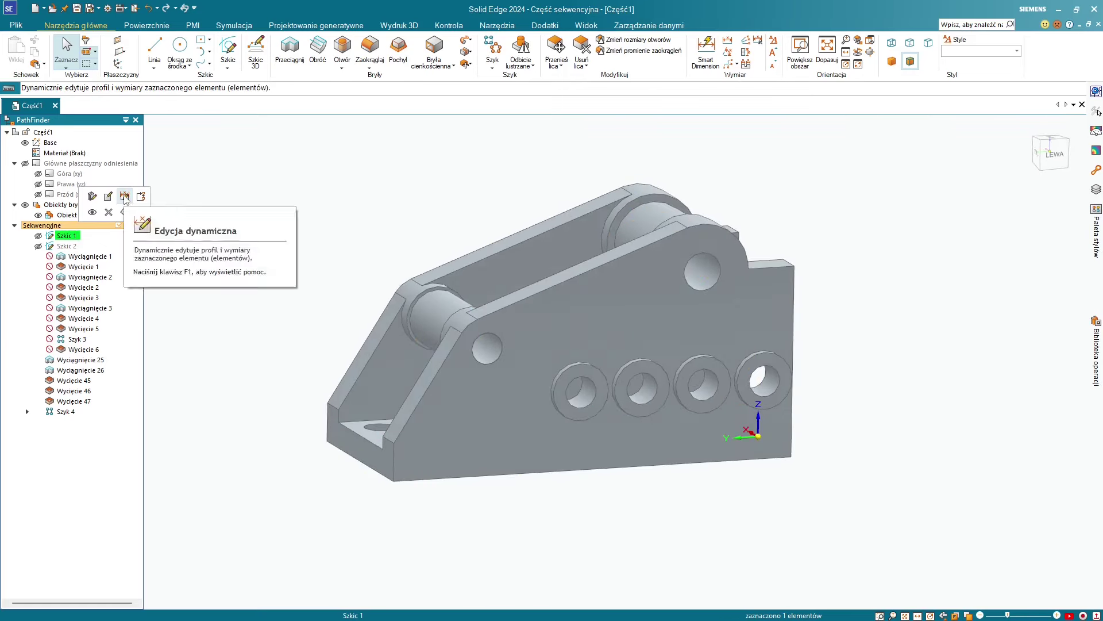
click(125, 196)
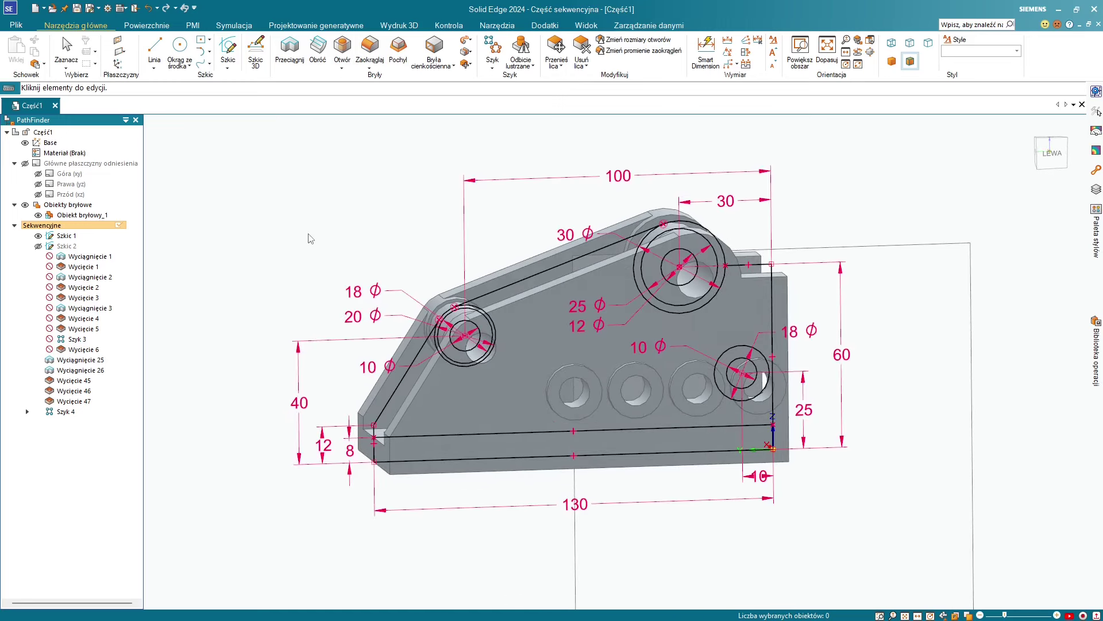
click(625, 183)
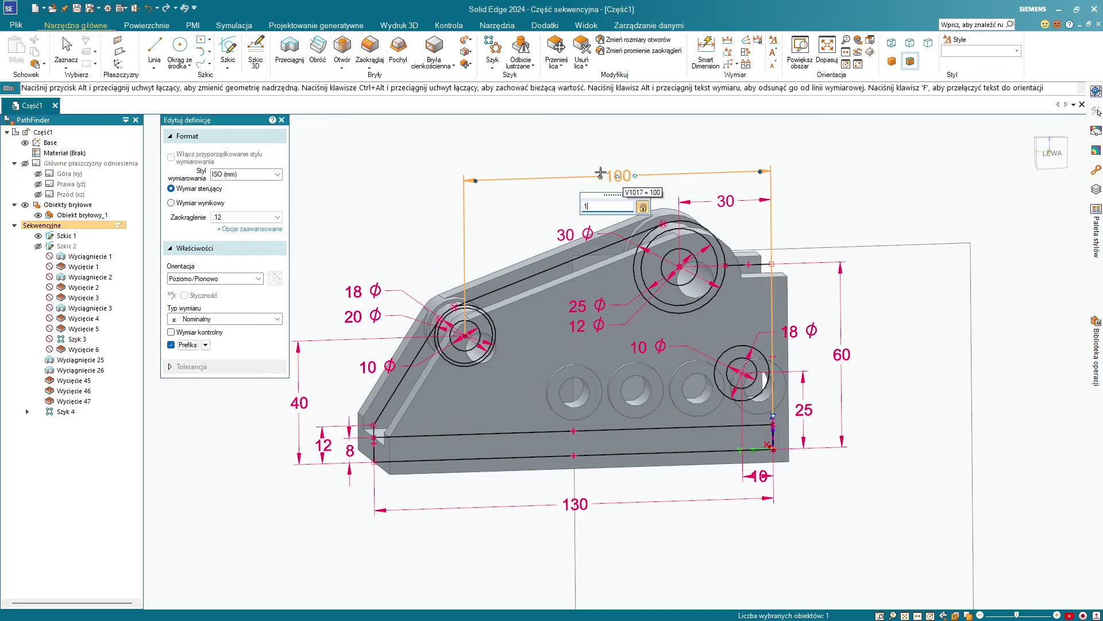
key(Return)
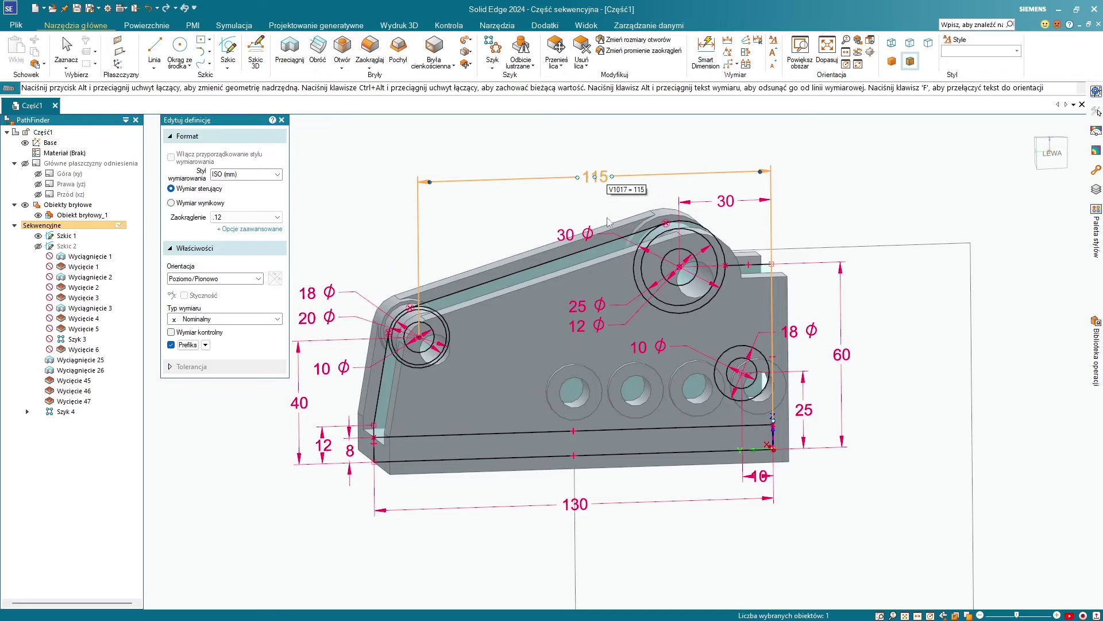
click(571, 234)
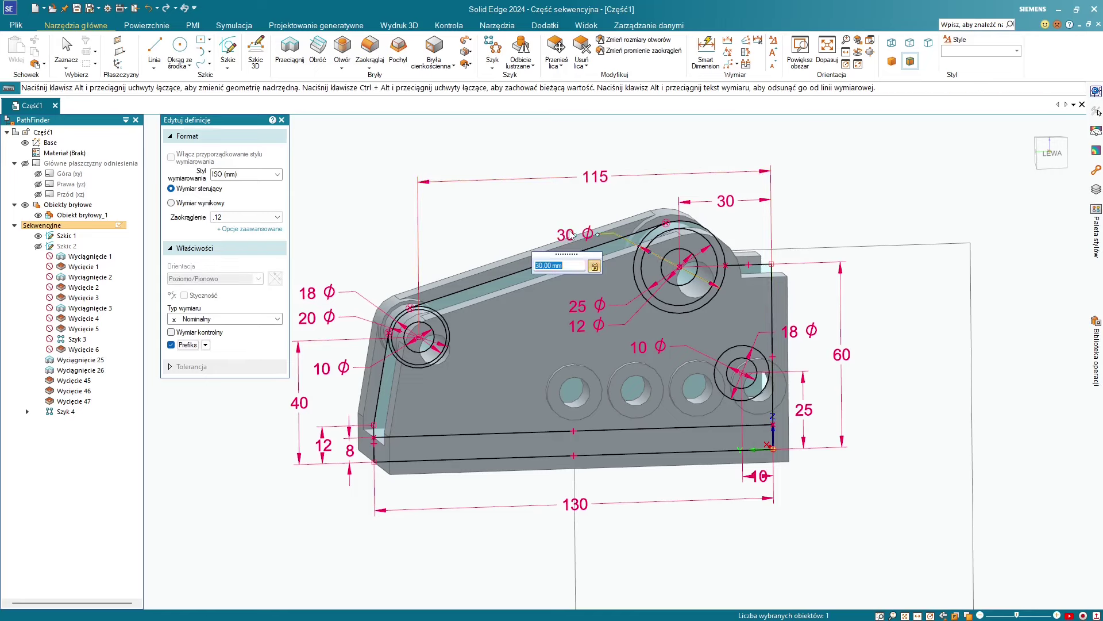
key(Return)
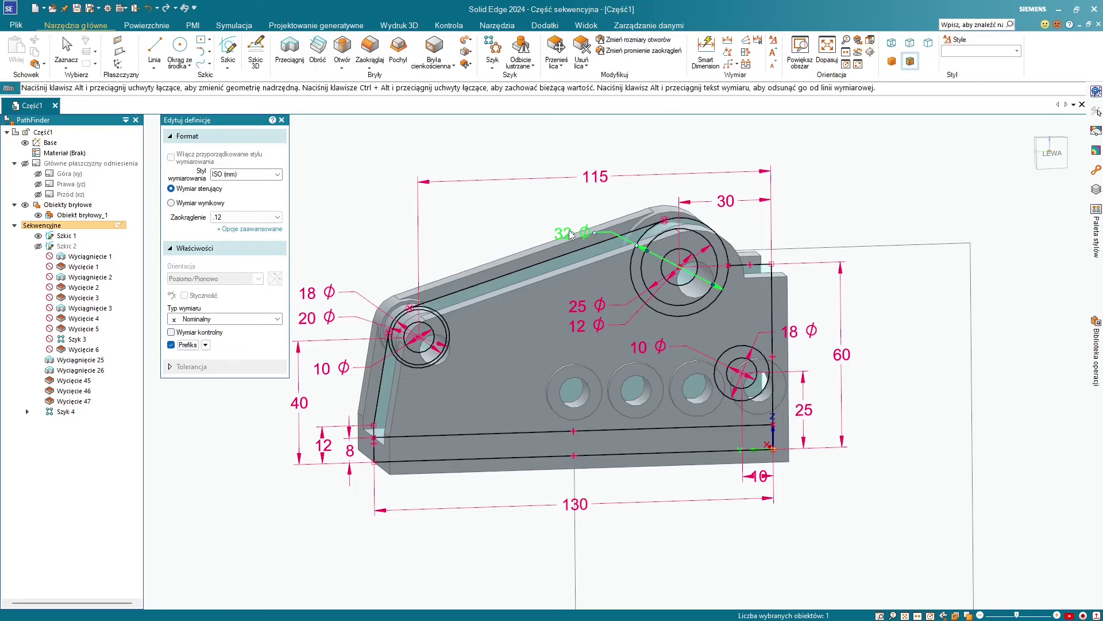
Change the top hole offset from 30 to 40 and the profile height from 60 to 65.
click(726, 205)
text(40)
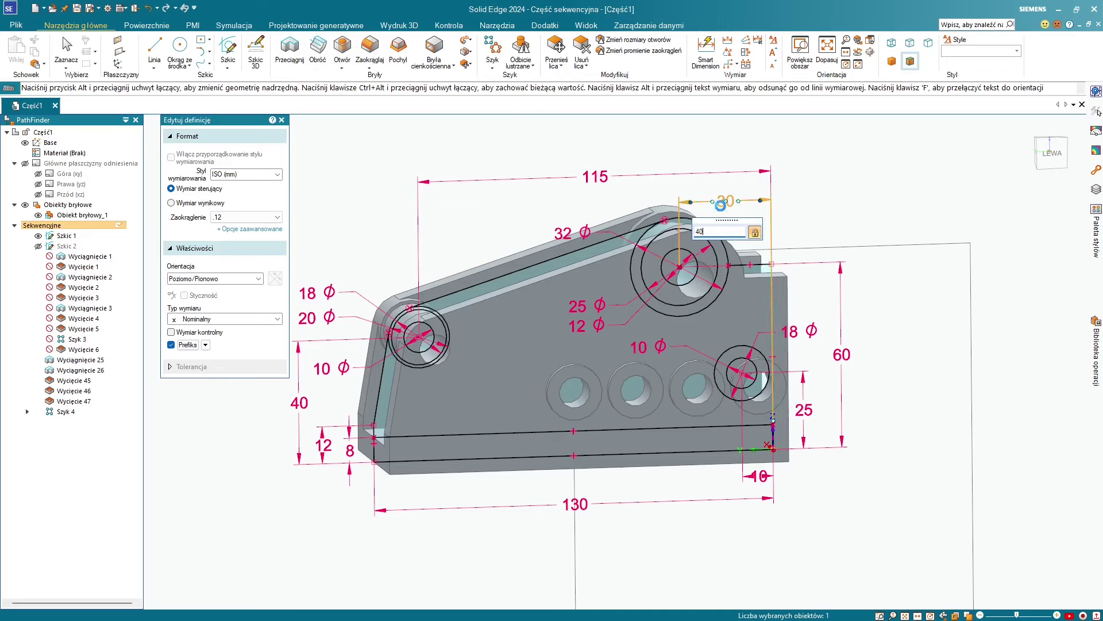
key(Return)
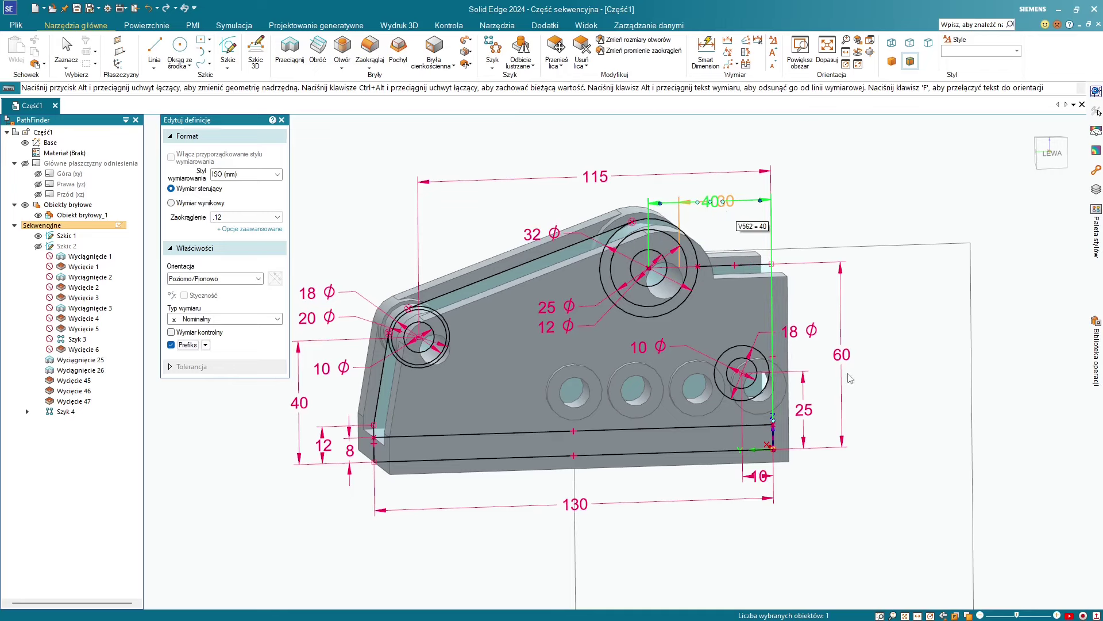
click(848, 361)
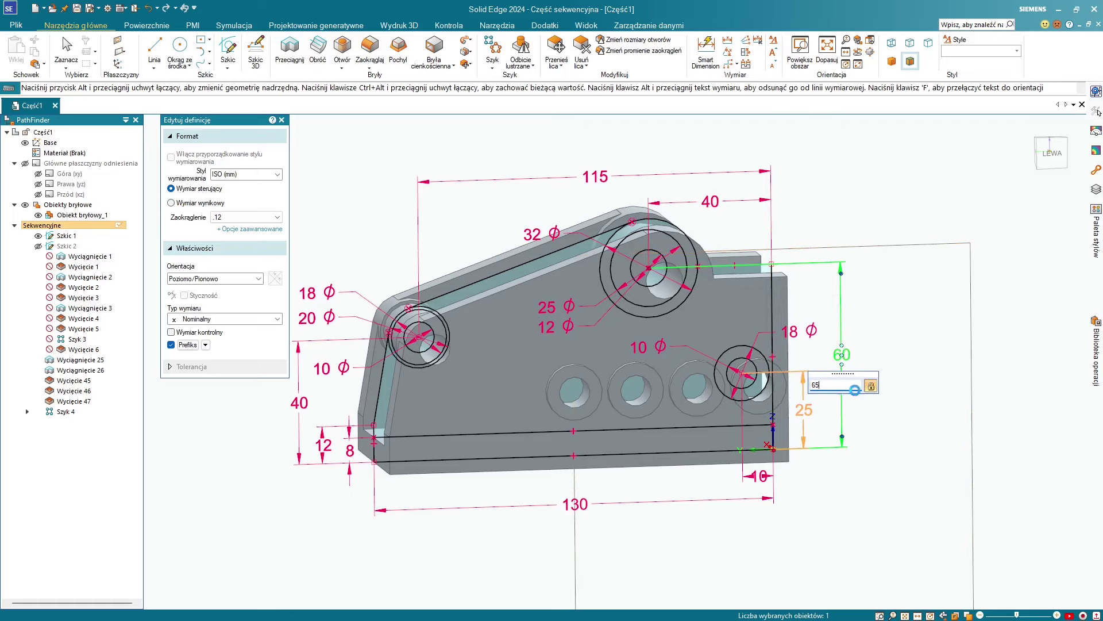
key(Return)
key(ctrl+h)
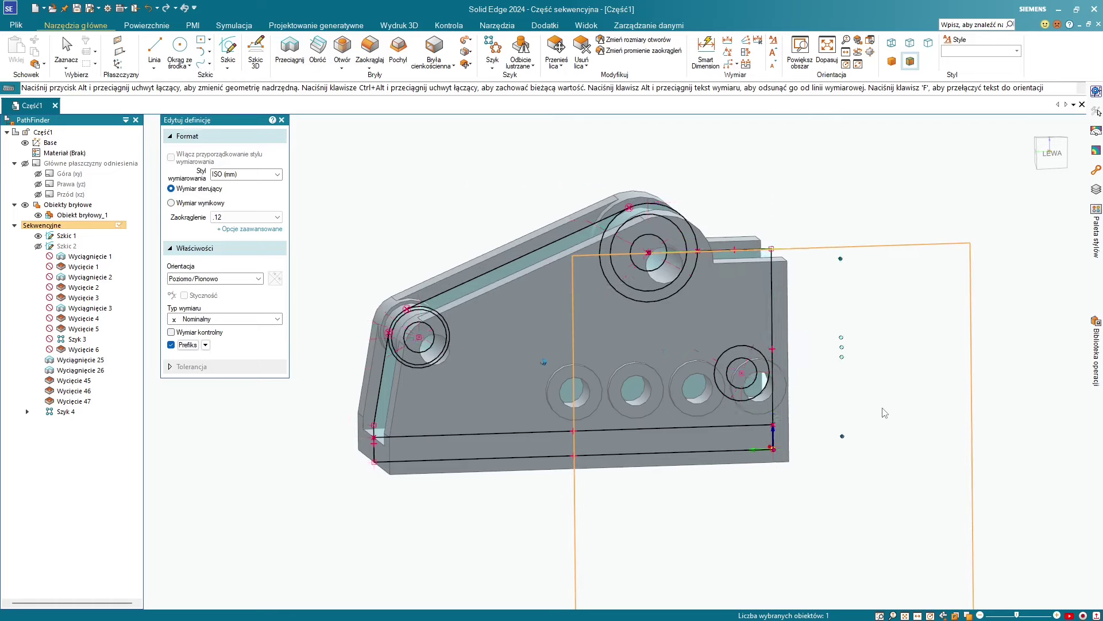
click(592, 510)
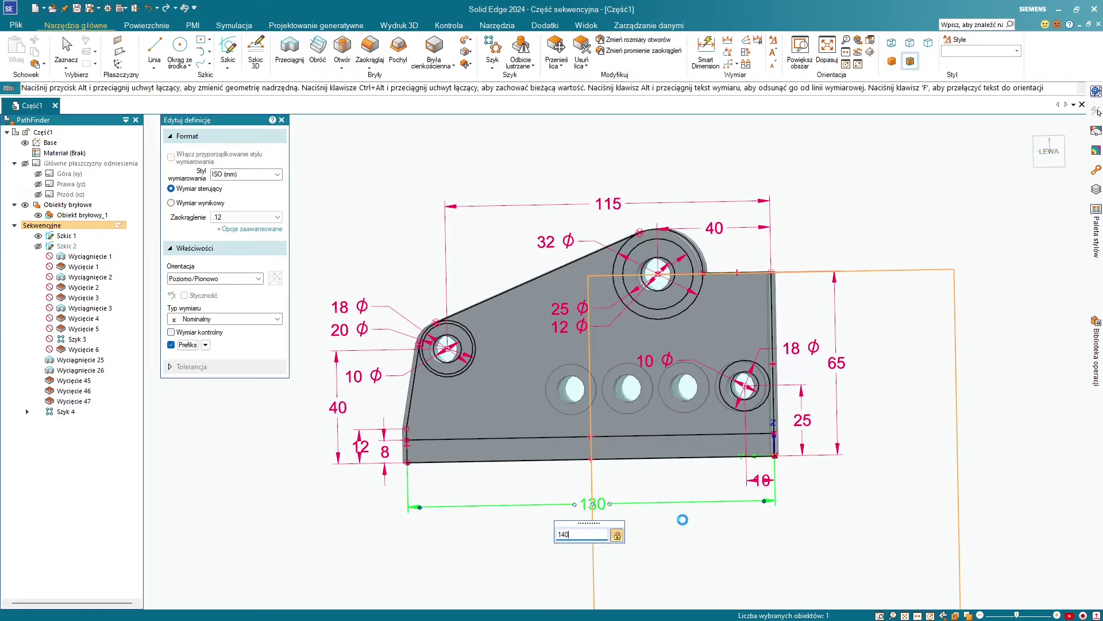
Set overall width 140, lower-left base 10 and right boss height 30.
key(Return)
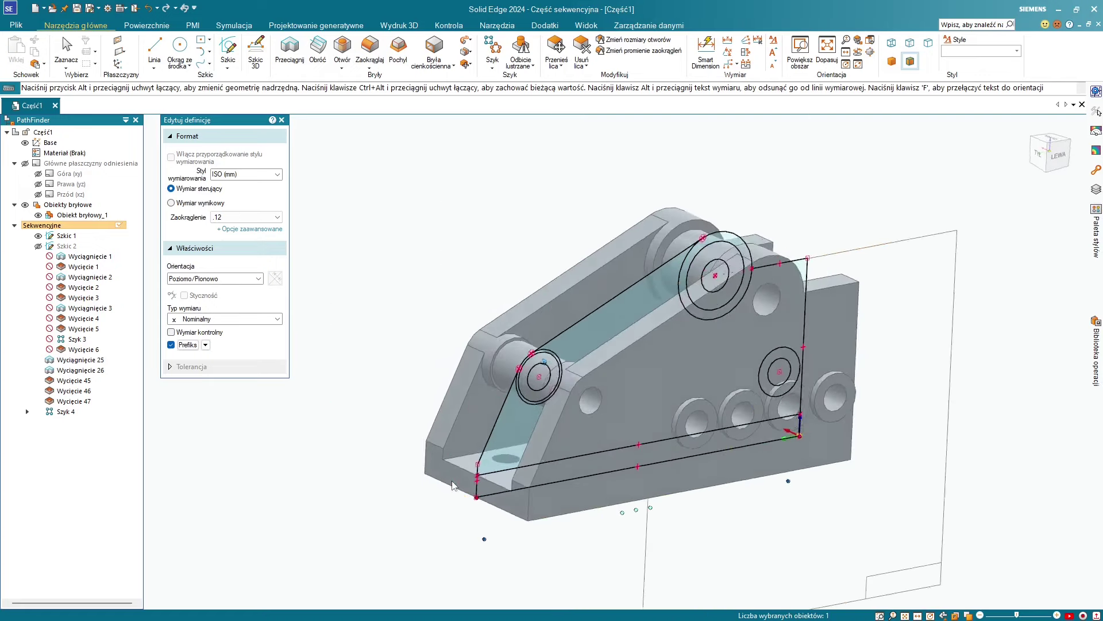
click(461, 488)
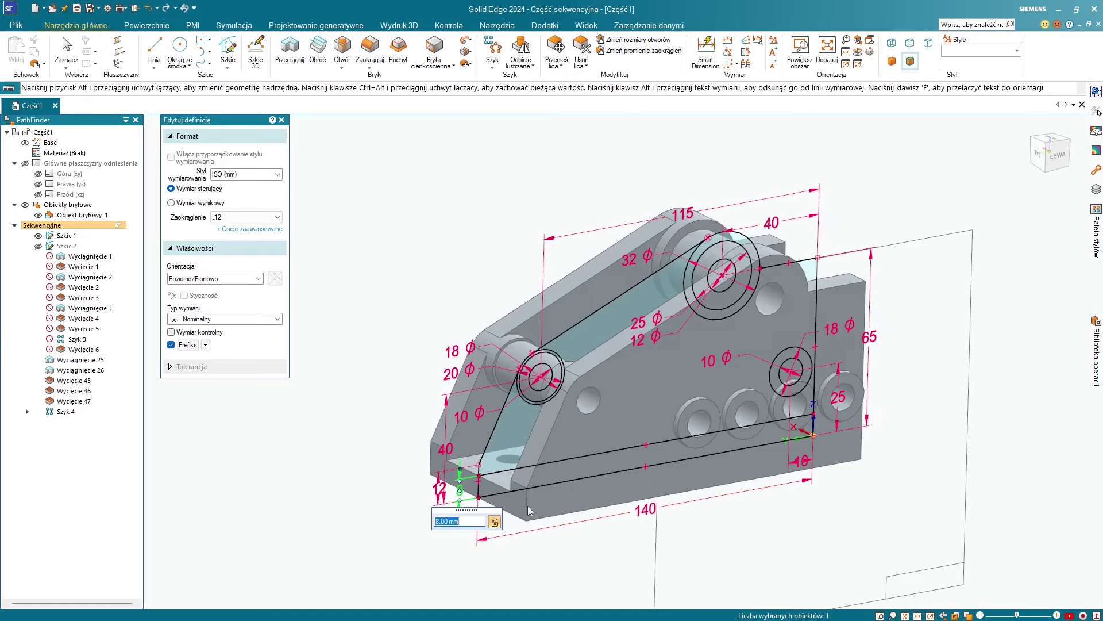
text(10)
key(Return)
key(ctrl+l)
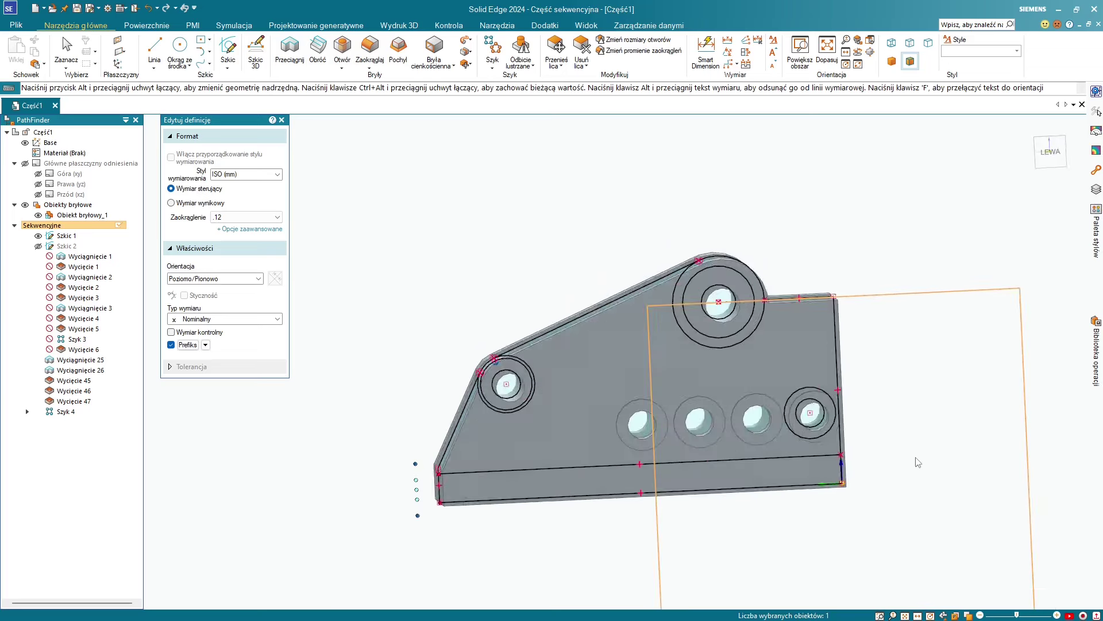
click(862, 444)
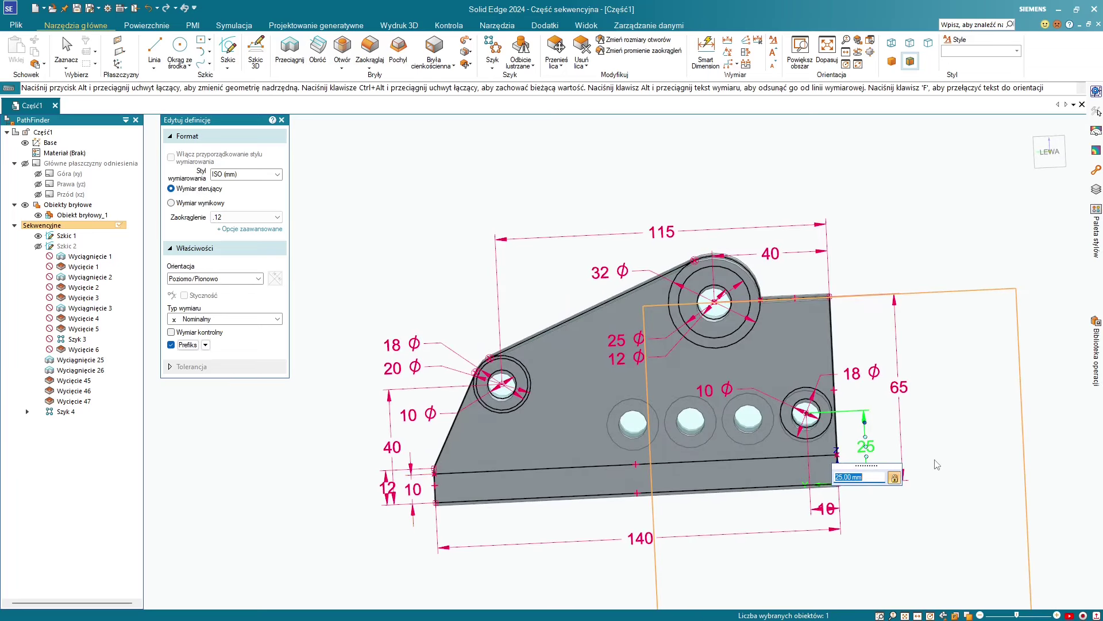
key(Return)
Set the right boss offset to 15 and the top hole diameter to Ø14.
key(ctrl+i)
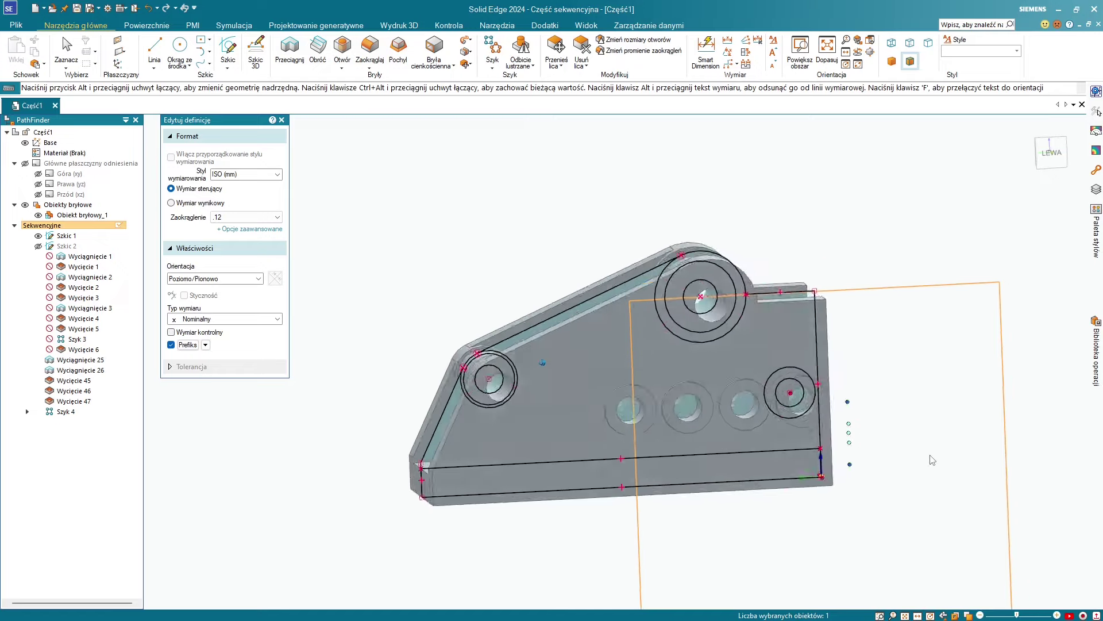
middle_drag(920, 457, 833, 491)
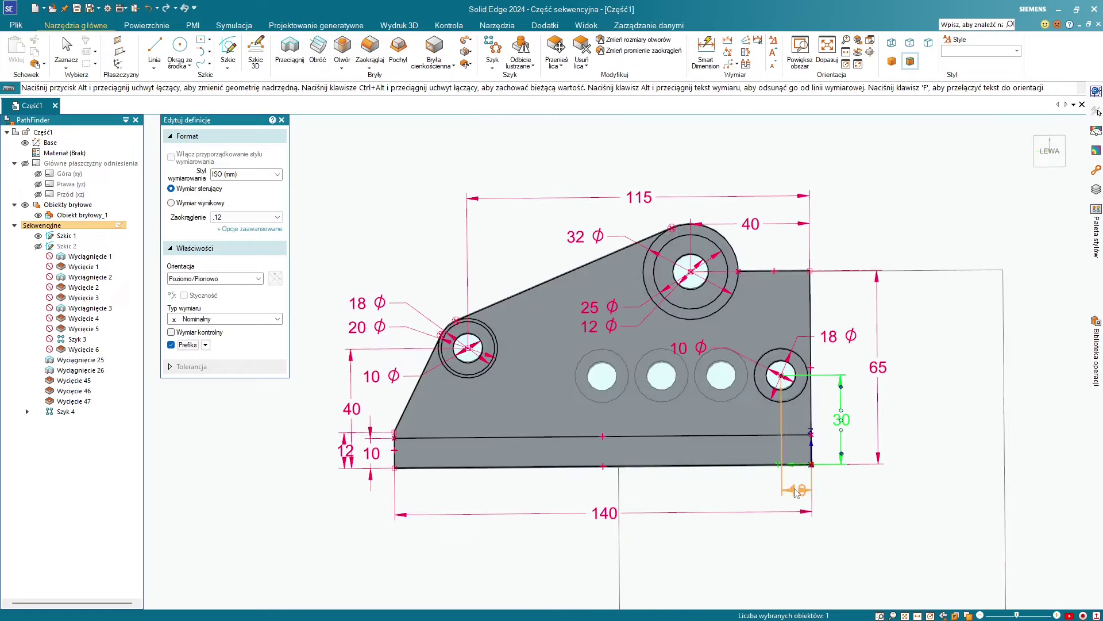
click(807, 489)
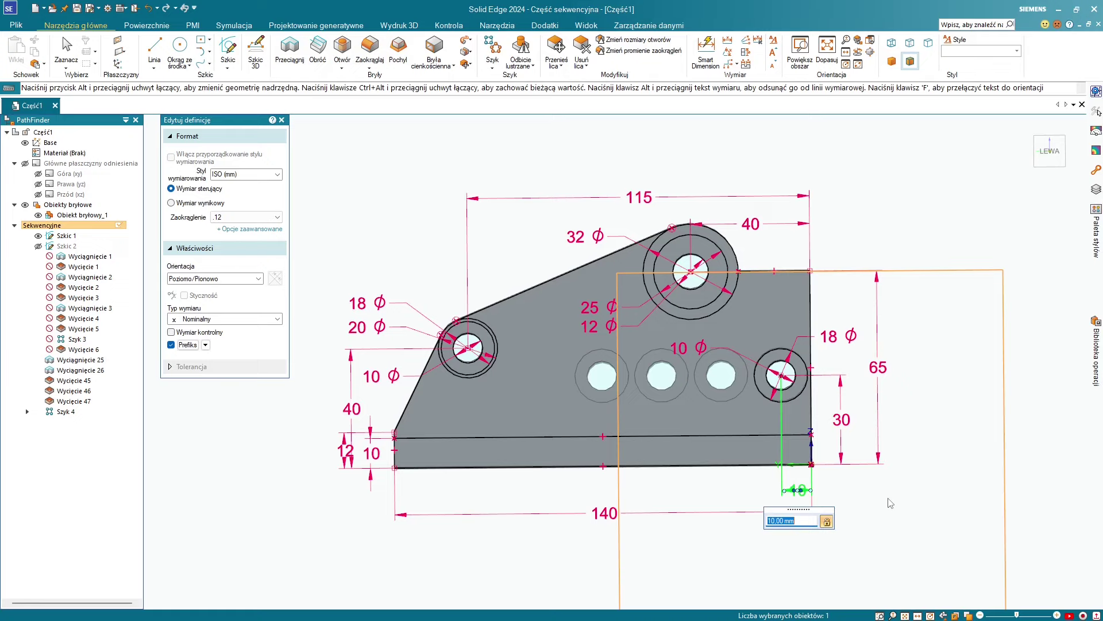
key(Return)
key(ctrl+i)
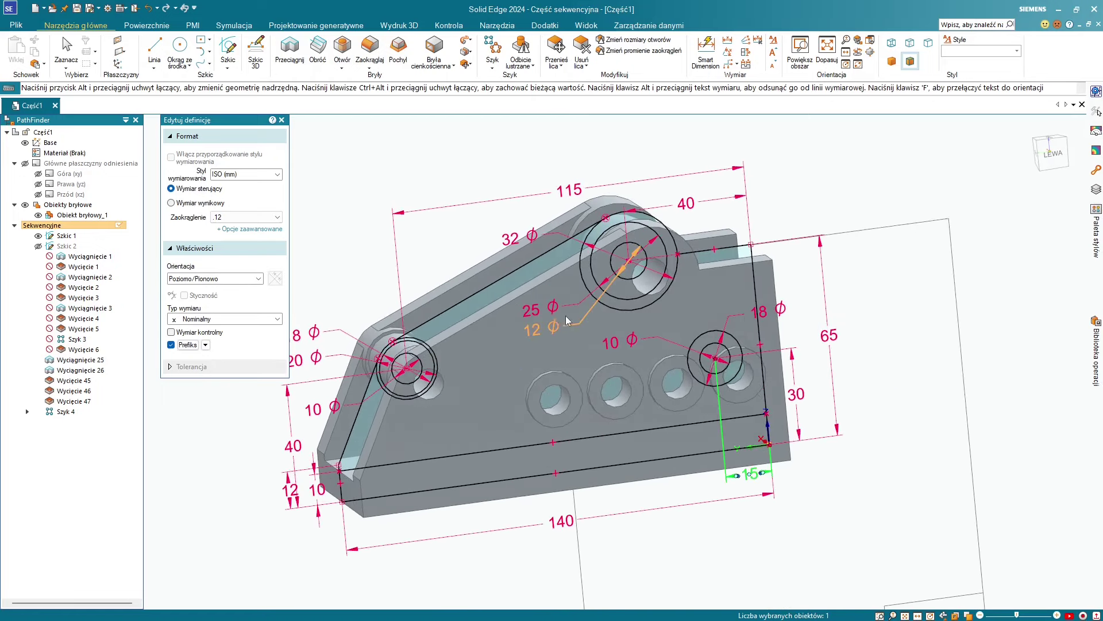
click(547, 326)
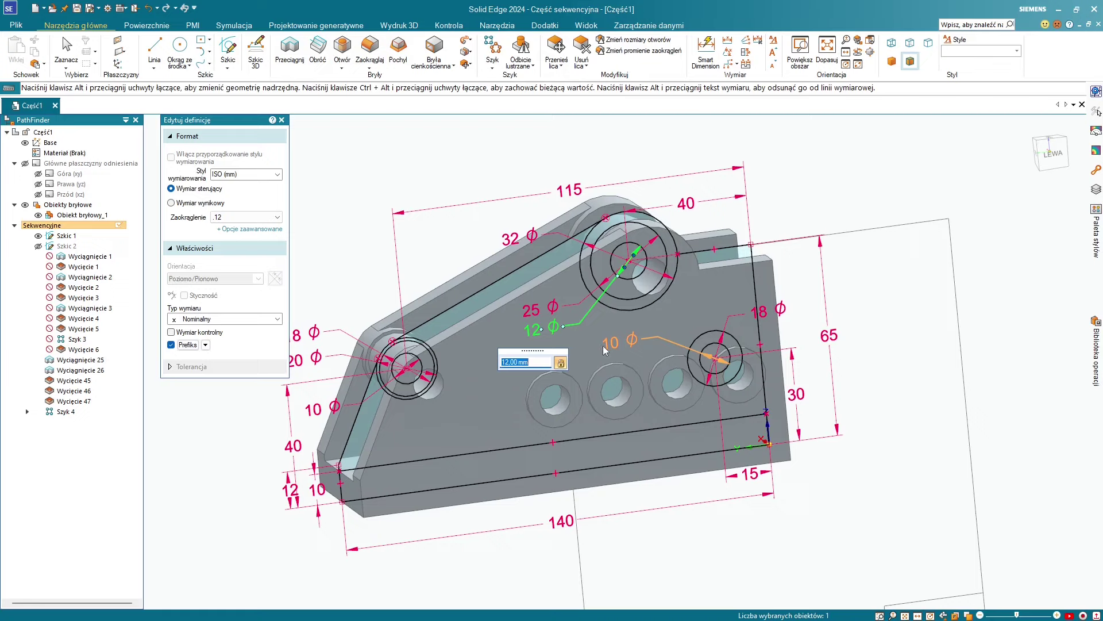
text(14)
key(Return)
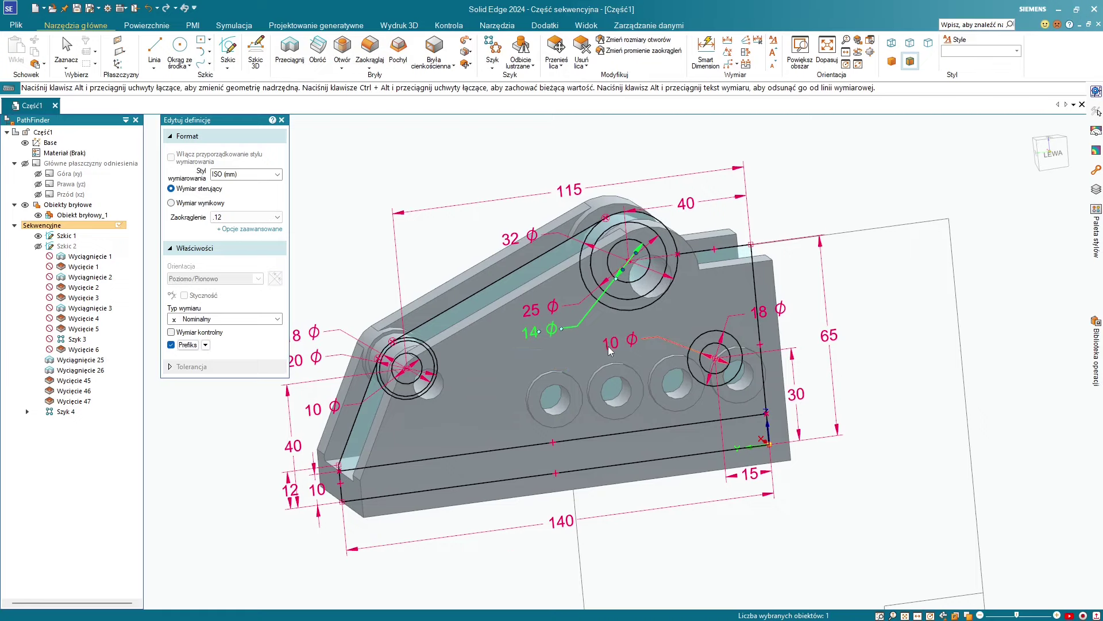
Set right boss Ø18,5 and its hole Ø12, adjust the left hole, and finish editing.
key(ctrl+l)
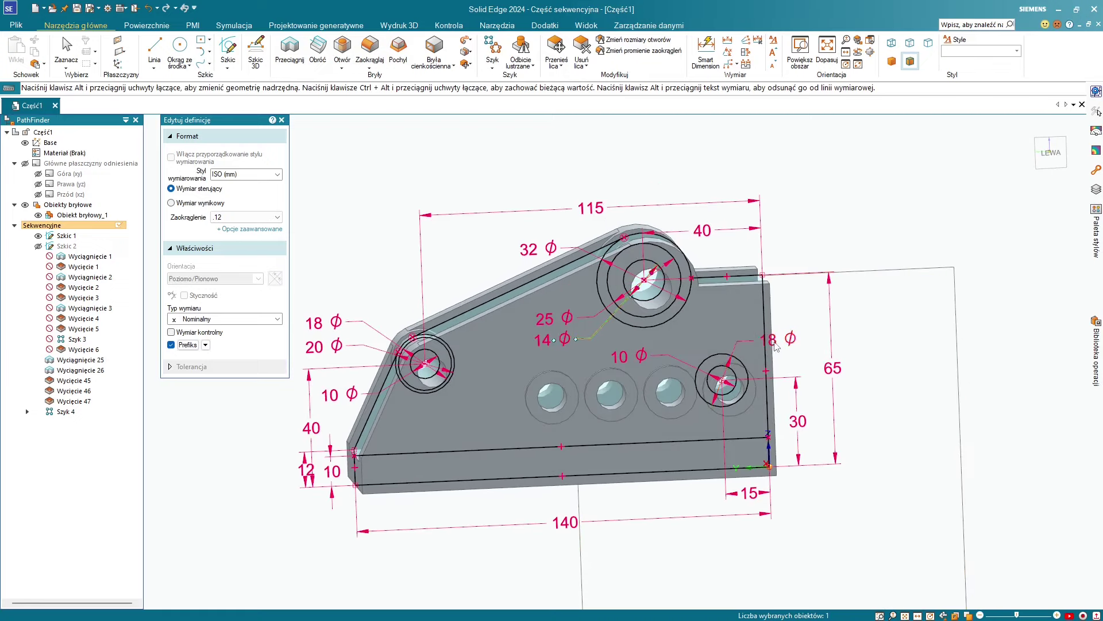
click(774, 344)
text(18,5)
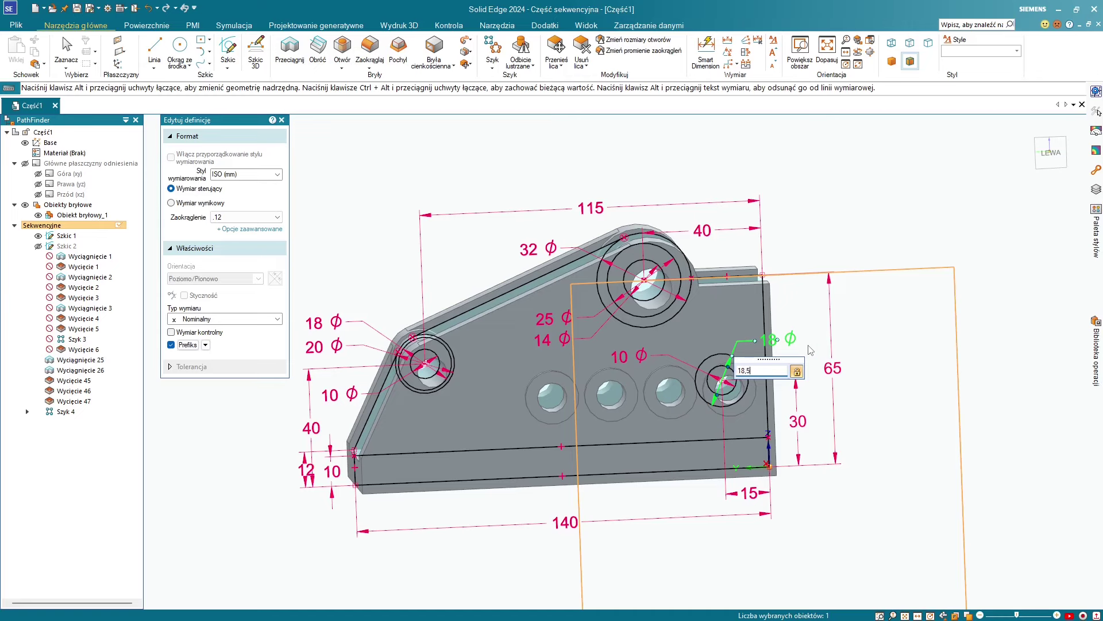
key(Return)
key(ctrl+l)
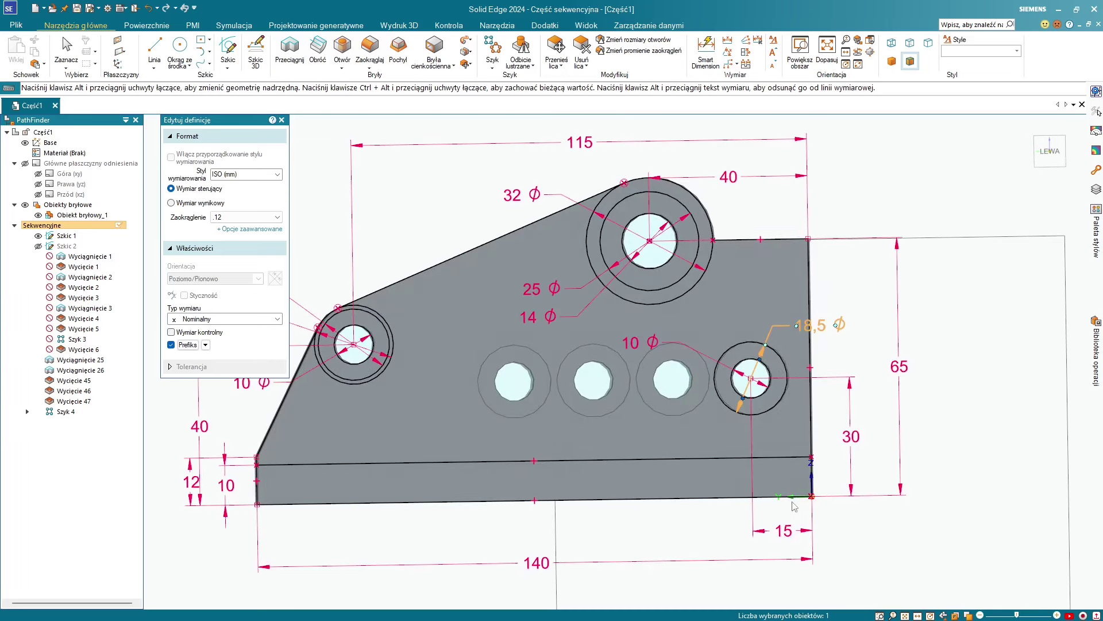
click(636, 345)
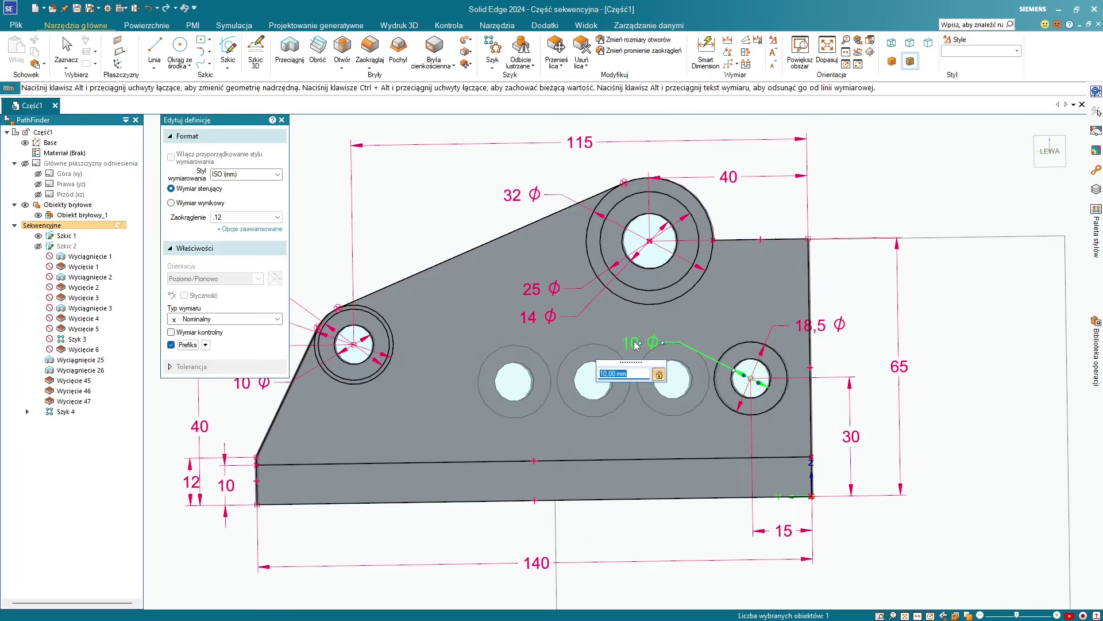
text(12)
key(Return)
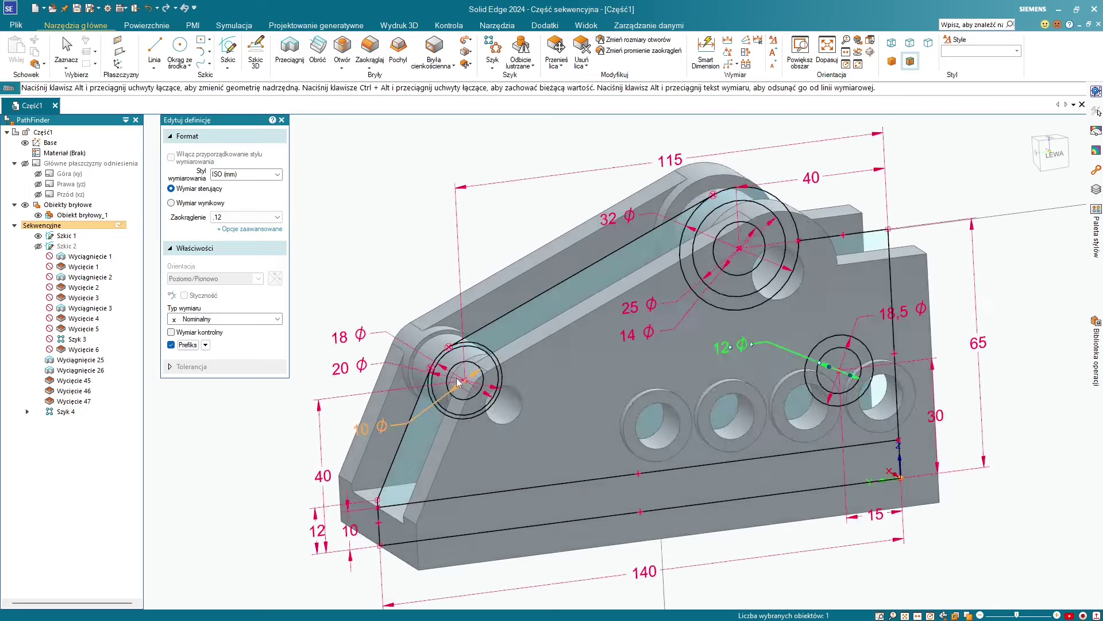
click(368, 429)
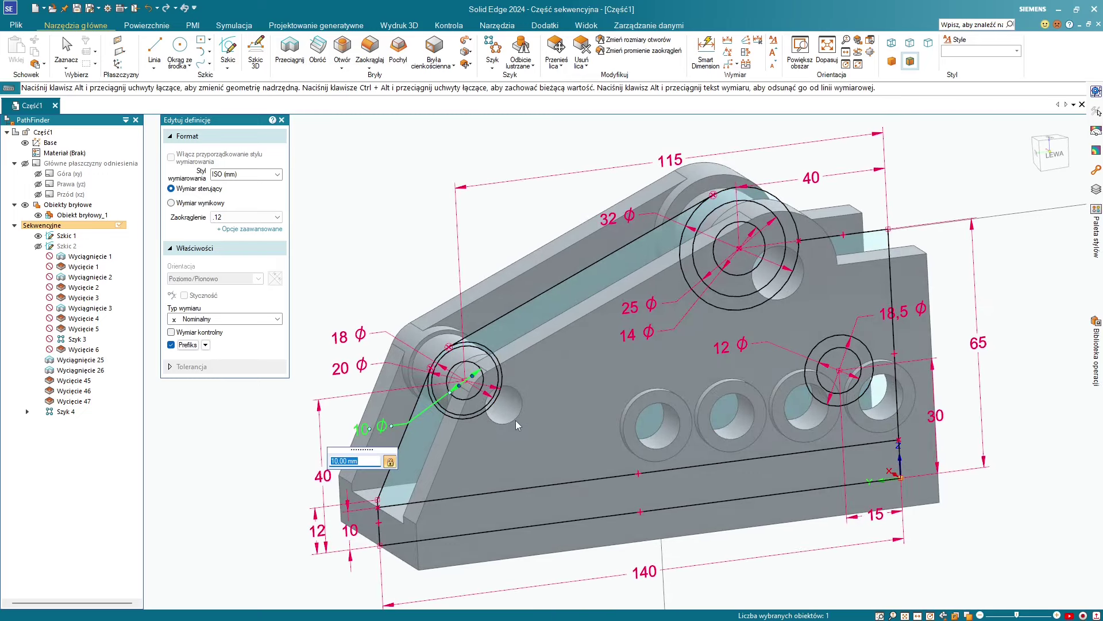
key(Escape)
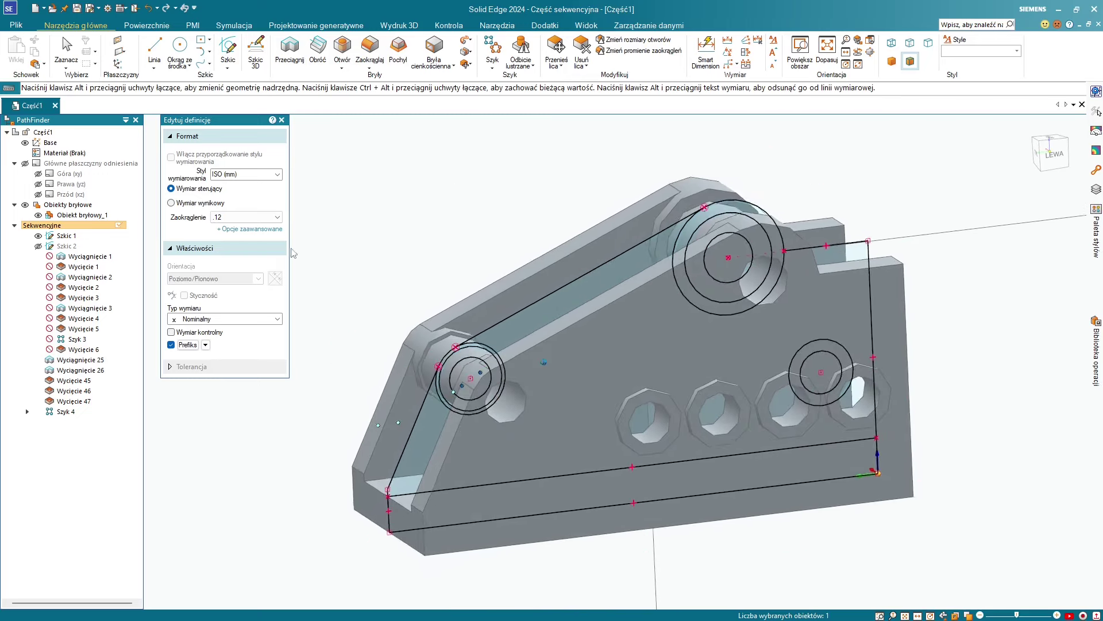
key(Escape)
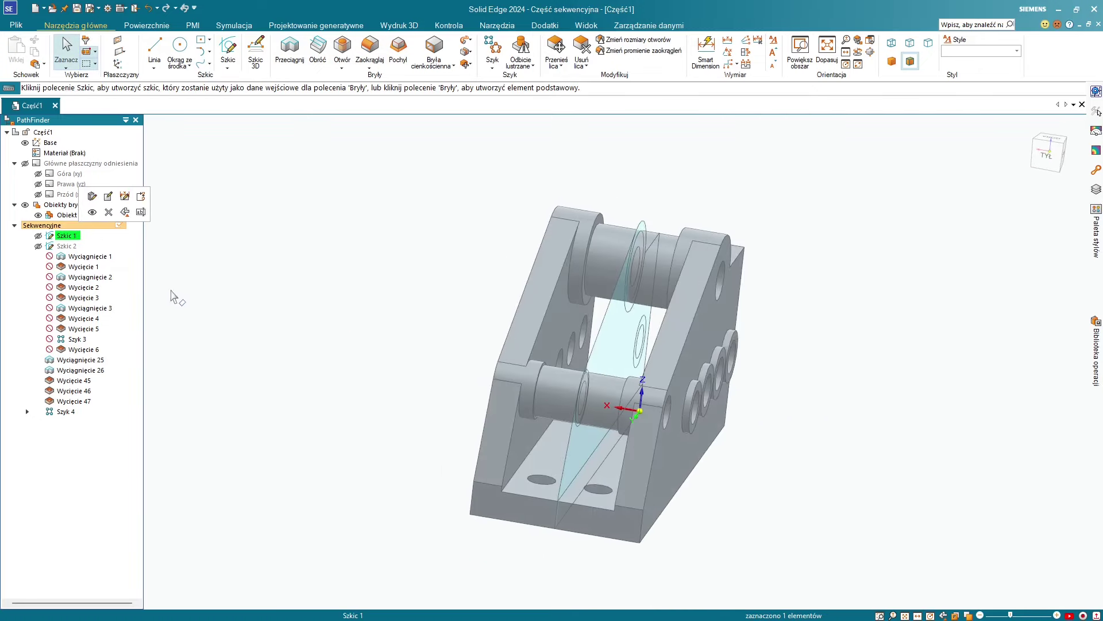
Select Wyciągnięcie 25 and start dynamic editing of its profile.
click(80, 361)
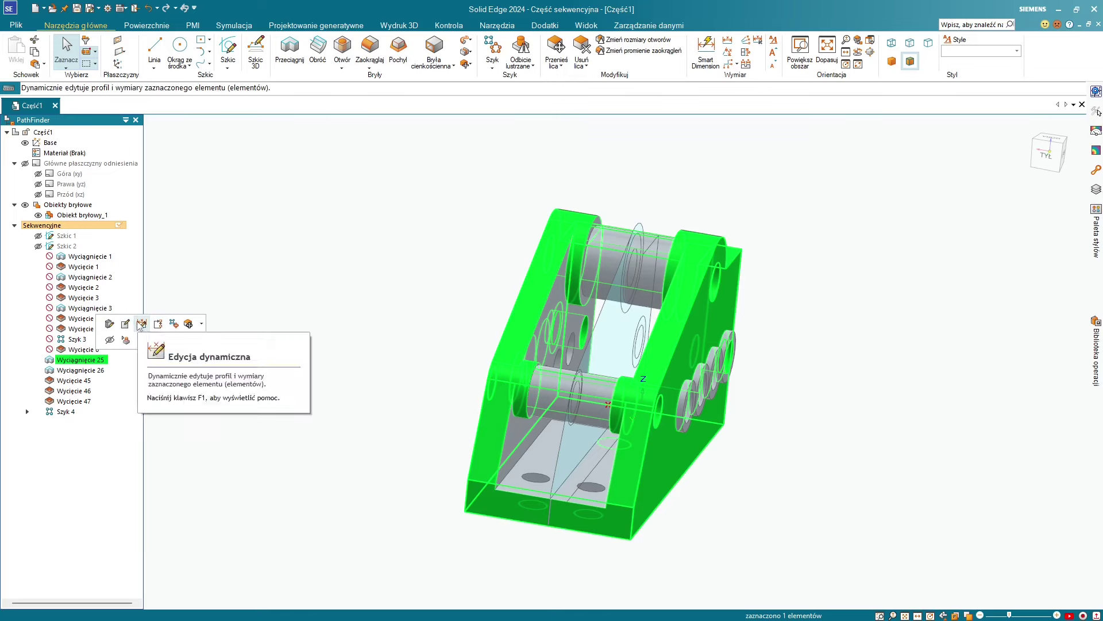
click(142, 323)
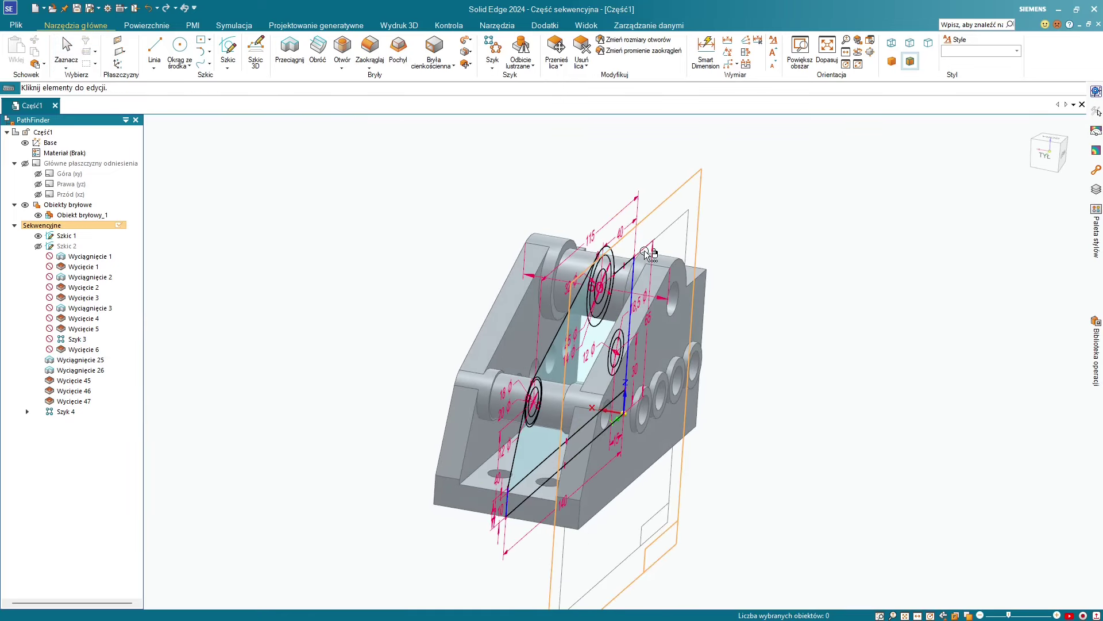
click(86, 361)
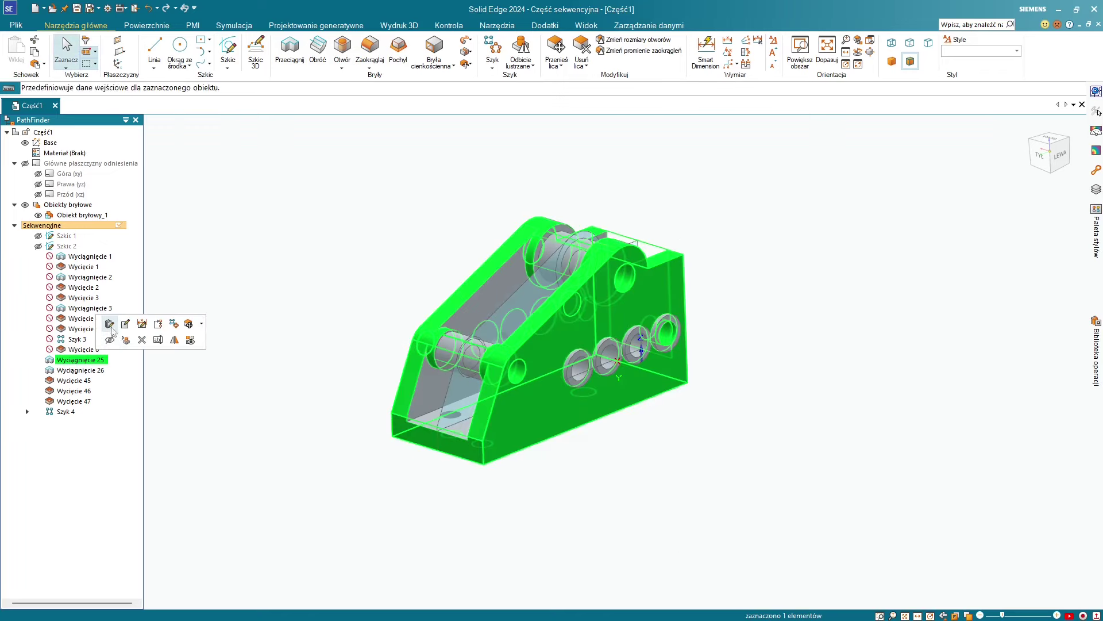
click(142, 325)
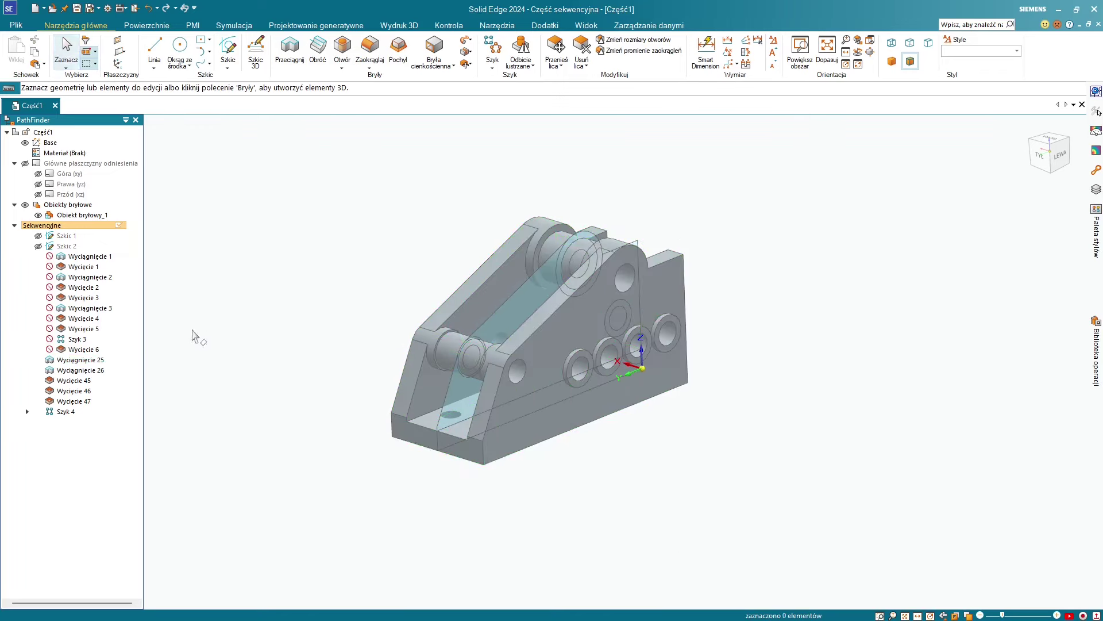
click(83, 360)
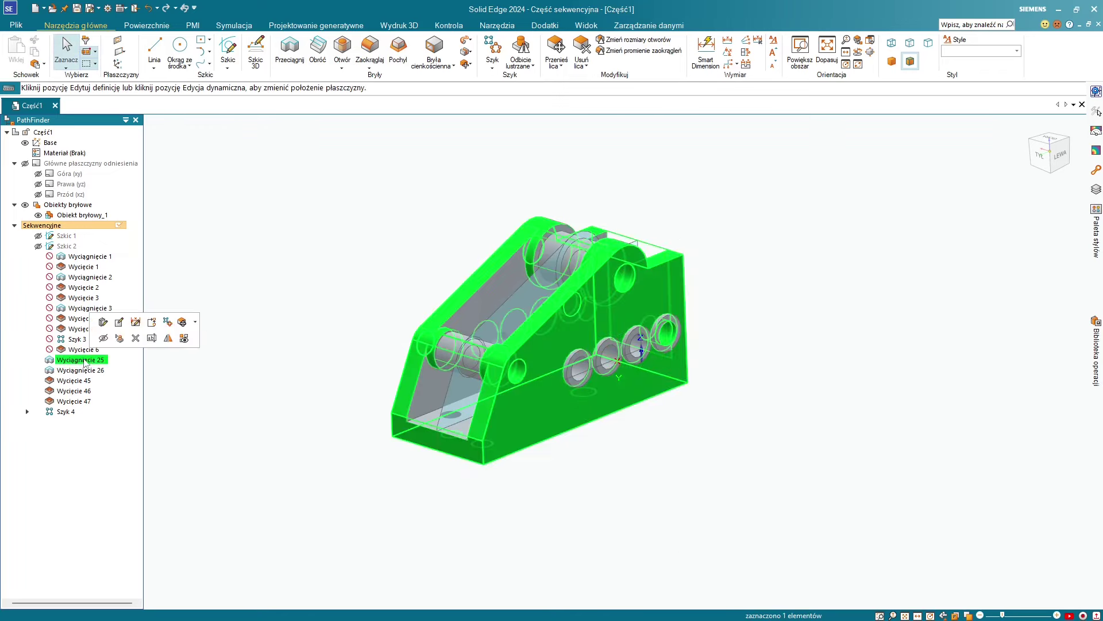
click(136, 323)
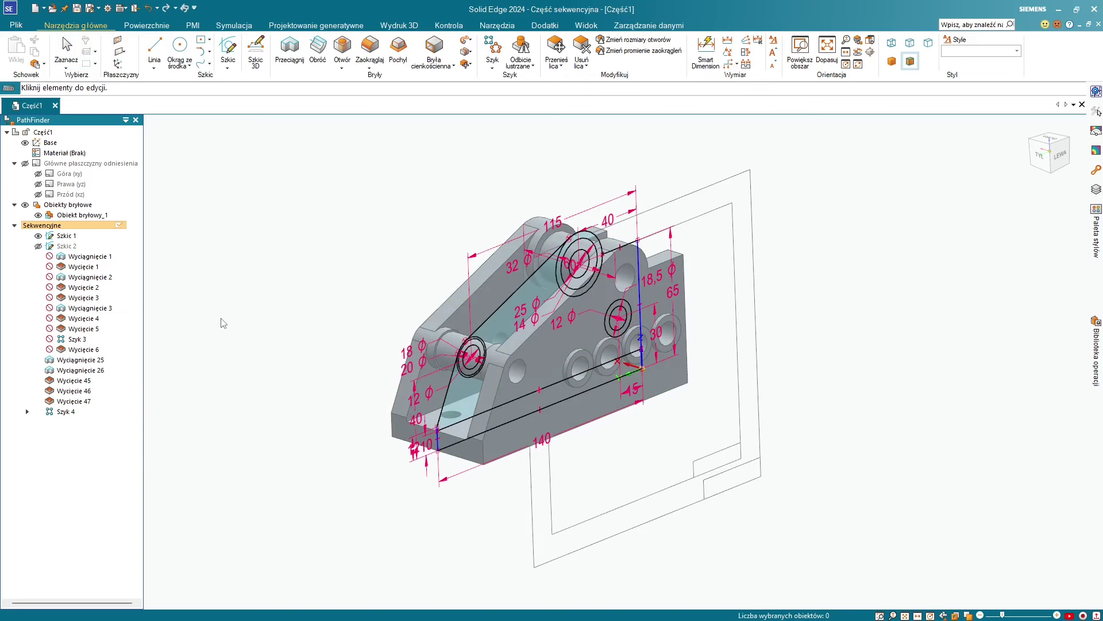
click(83, 361)
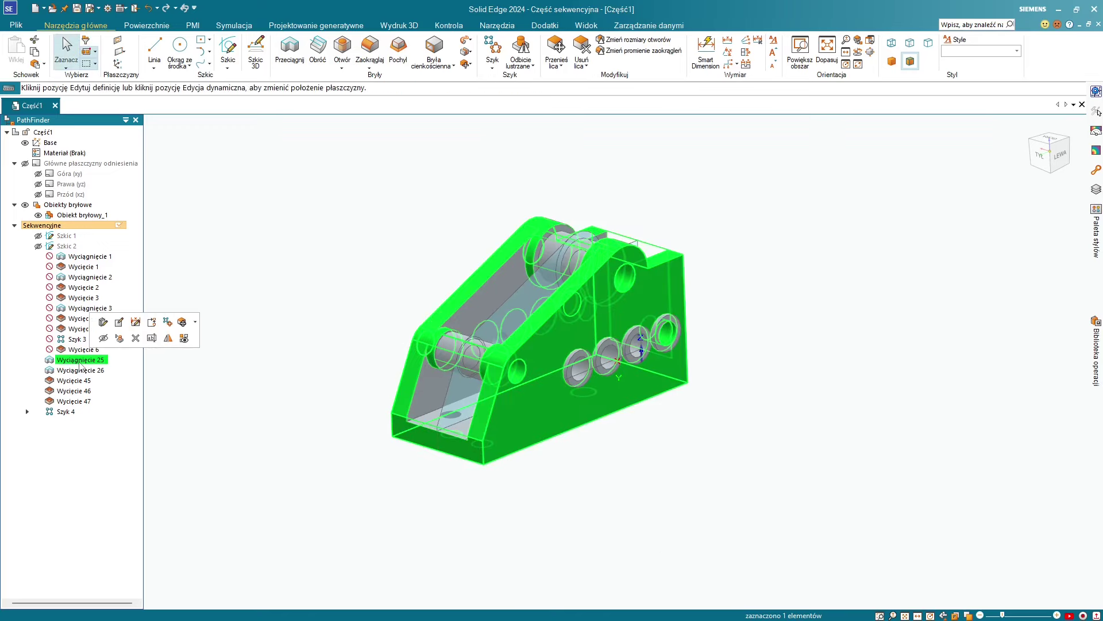
click(68, 363)
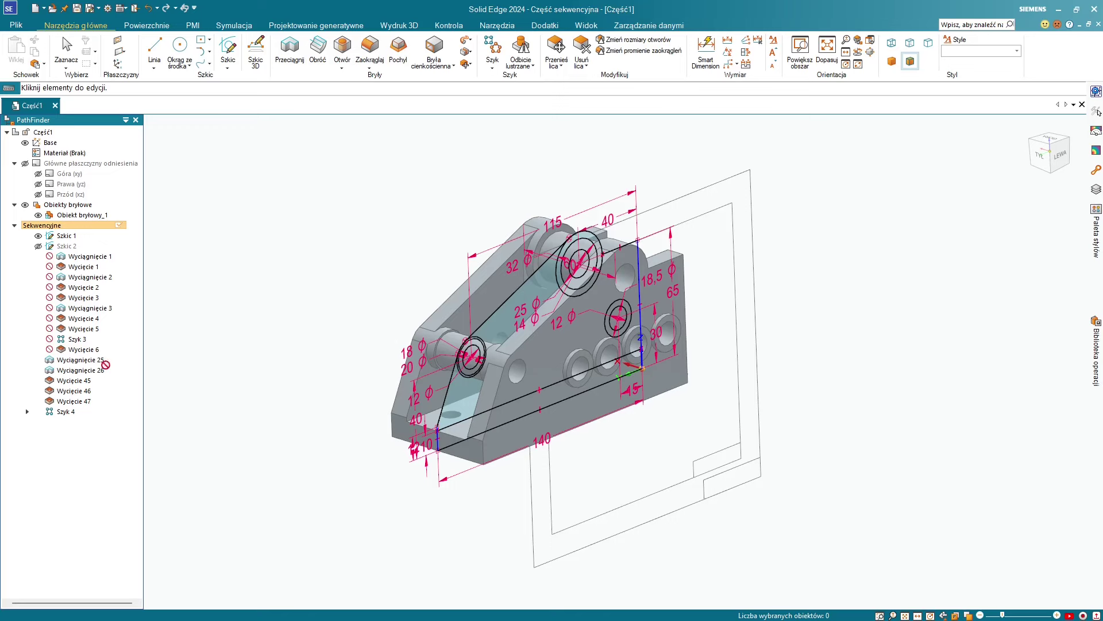
Zoom in on the back side and select the inner pin circle of the sketch.
mouse_move(283, 394)
middle_down()
mouse_move(563, 332)
mouse_move(519, 330)
middle_up()
scroll(563, 332, up, 3)
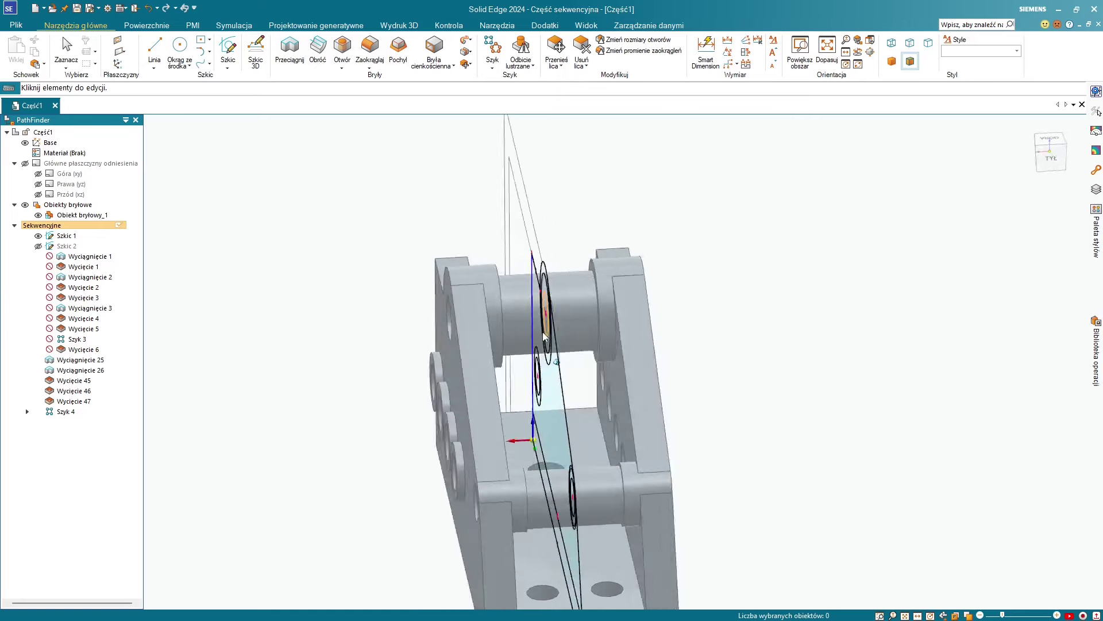
scroll(544, 320, up, 1)
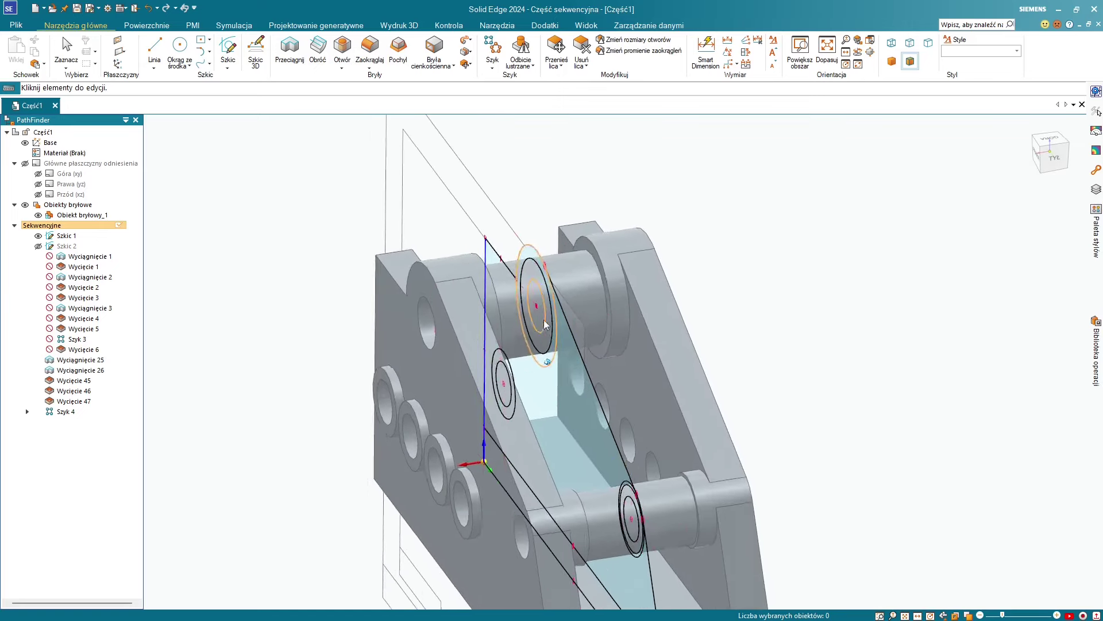
scroll(544, 320, up, 2)
scroll(570, 325, up, 2)
scroll(595, 339, up, 1)
click(599, 332)
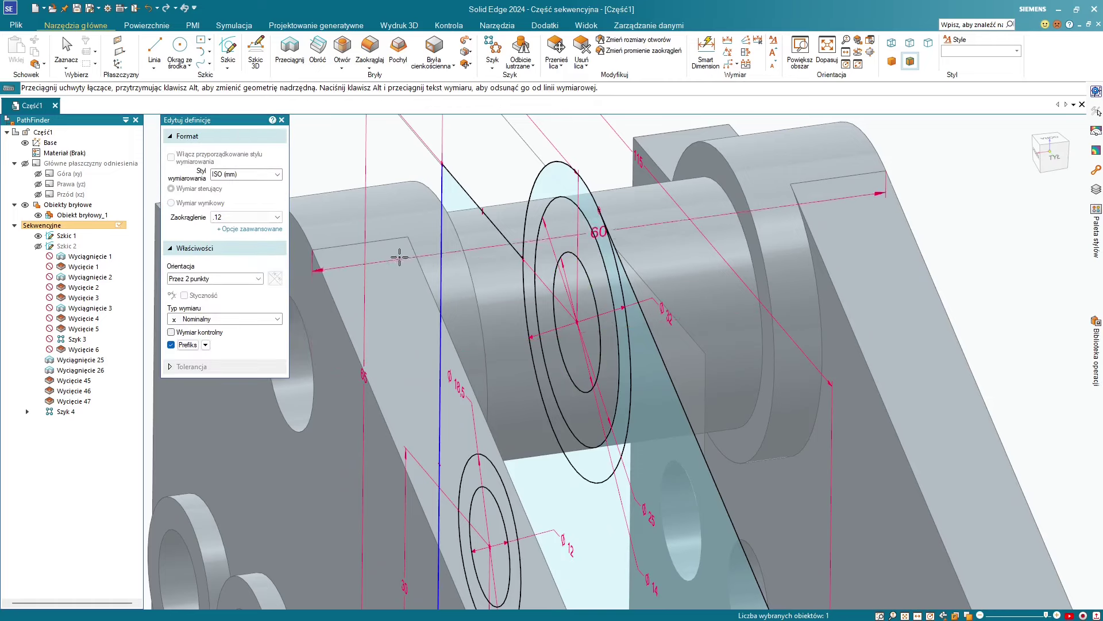
scroll(412, 221, down, 2)
scroll(419, 234, down, 2)
scroll(428, 263, down, 1)
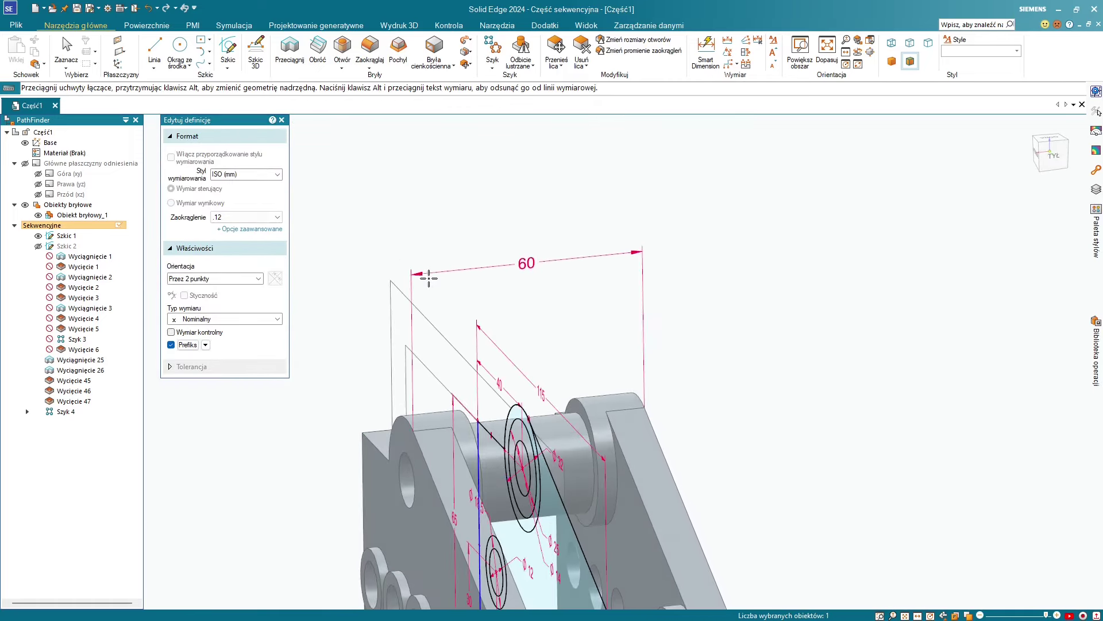
mouse_move(428, 263)
middle_down()
mouse_move(601, 273)
mouse_move(510, 255)
mouse_move(611, 274)
middle_up()
Change the 60 profile dimension to 62 and rebuild the part.
click(601, 273)
click(497, 248)
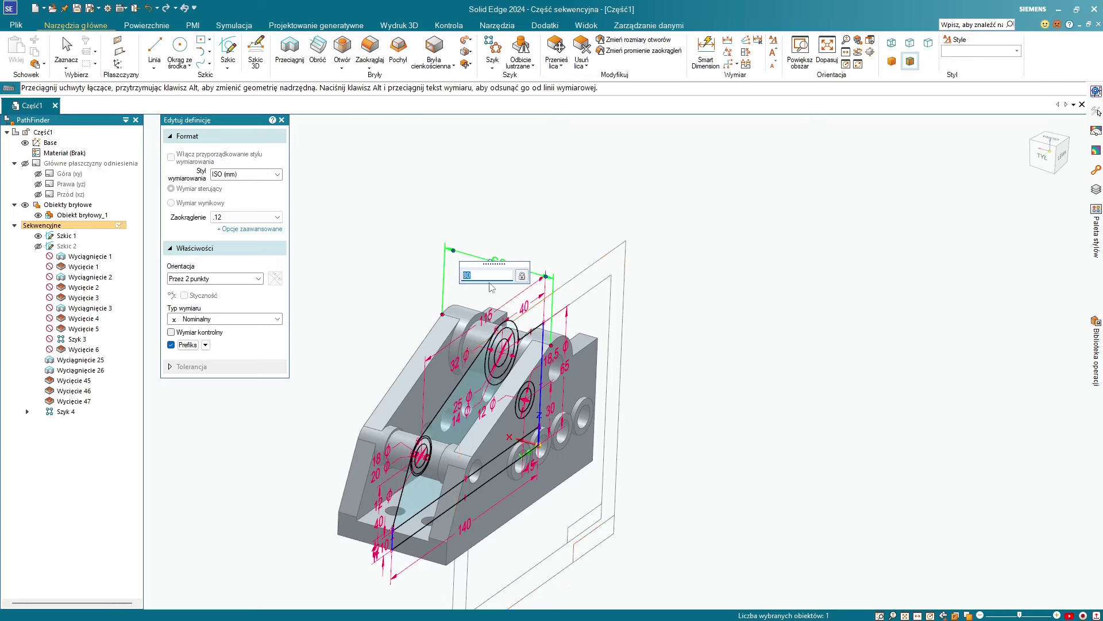
key(Return)
click(719, 389)
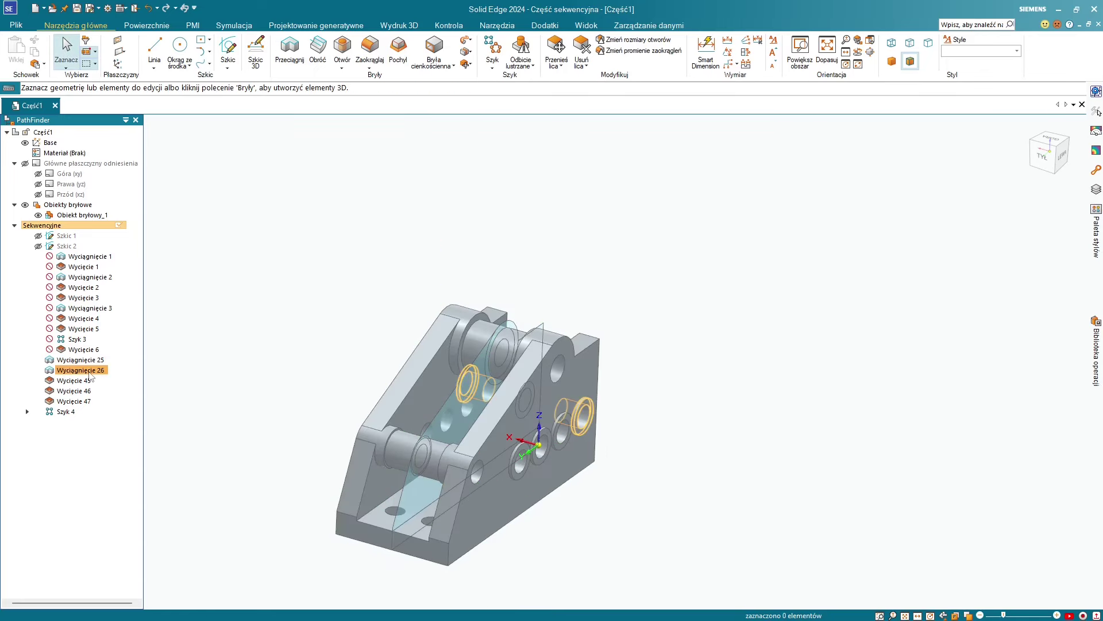
Dynamically edit Wyciągnięcie 26, changing one of its profile dimensions.
click(87, 371)
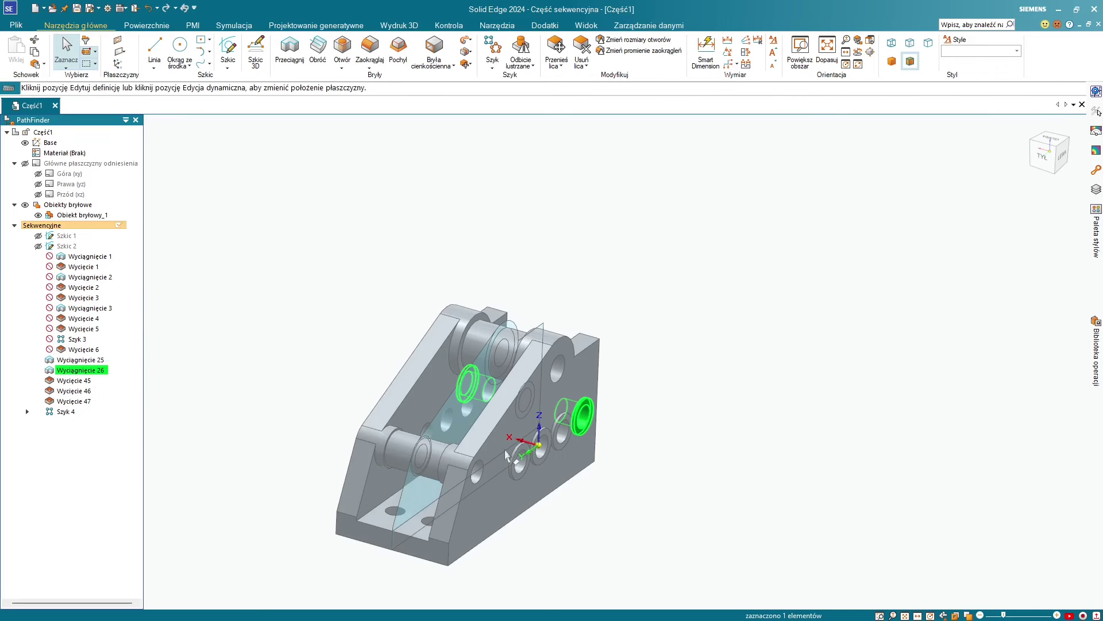
click(70, 373)
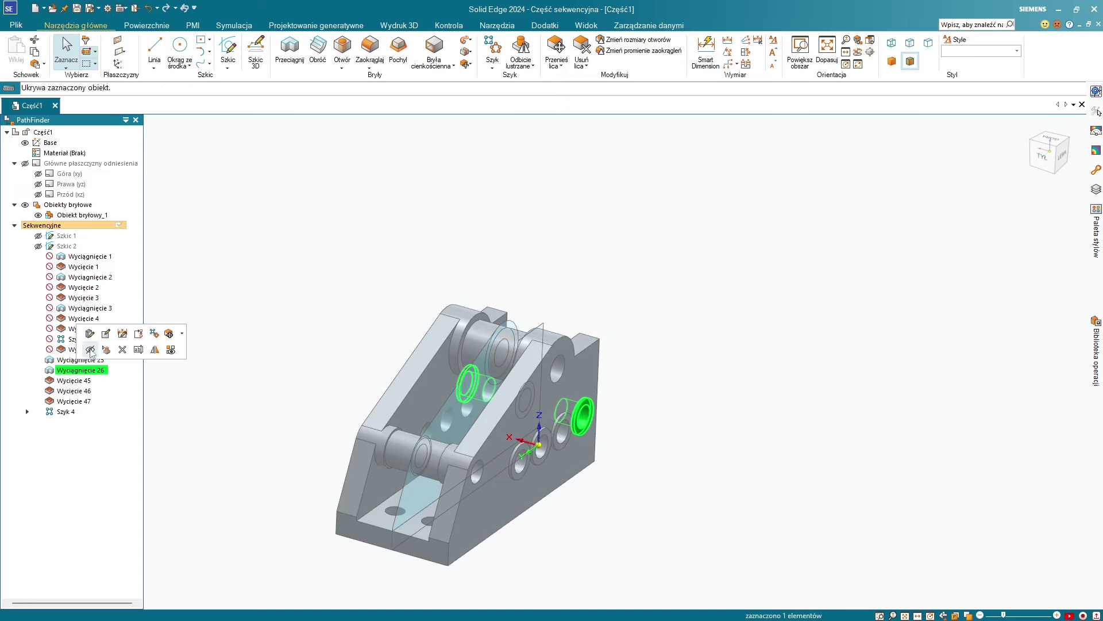
click(121, 334)
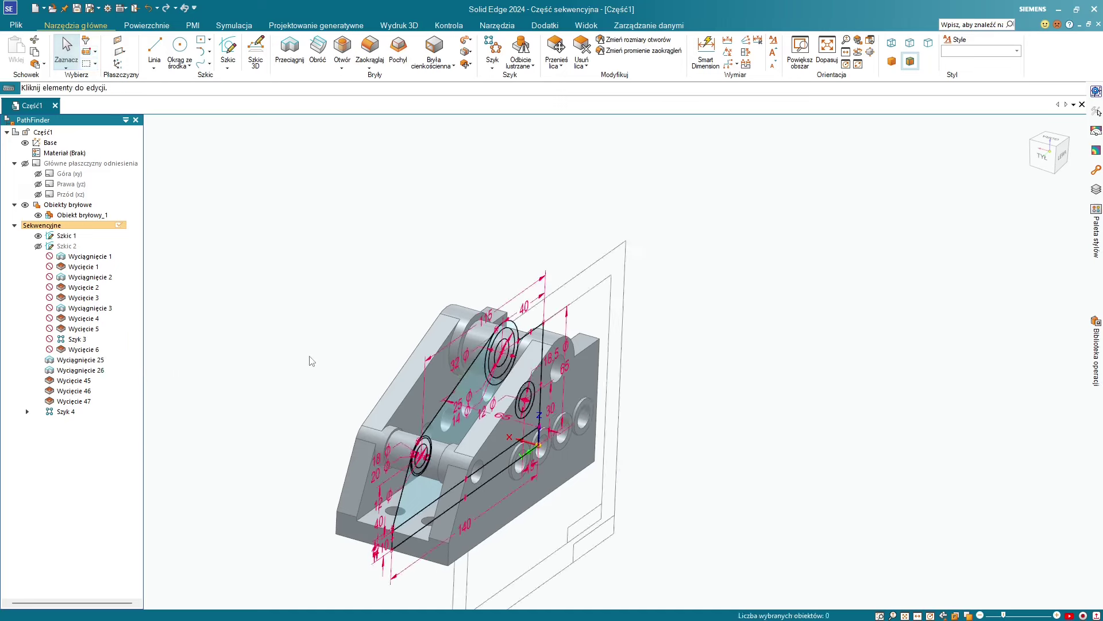
click(505, 418)
mouse_move(632, 368)
middle_down()
mouse_move(703, 384)
mouse_move(679, 375)
middle_up()
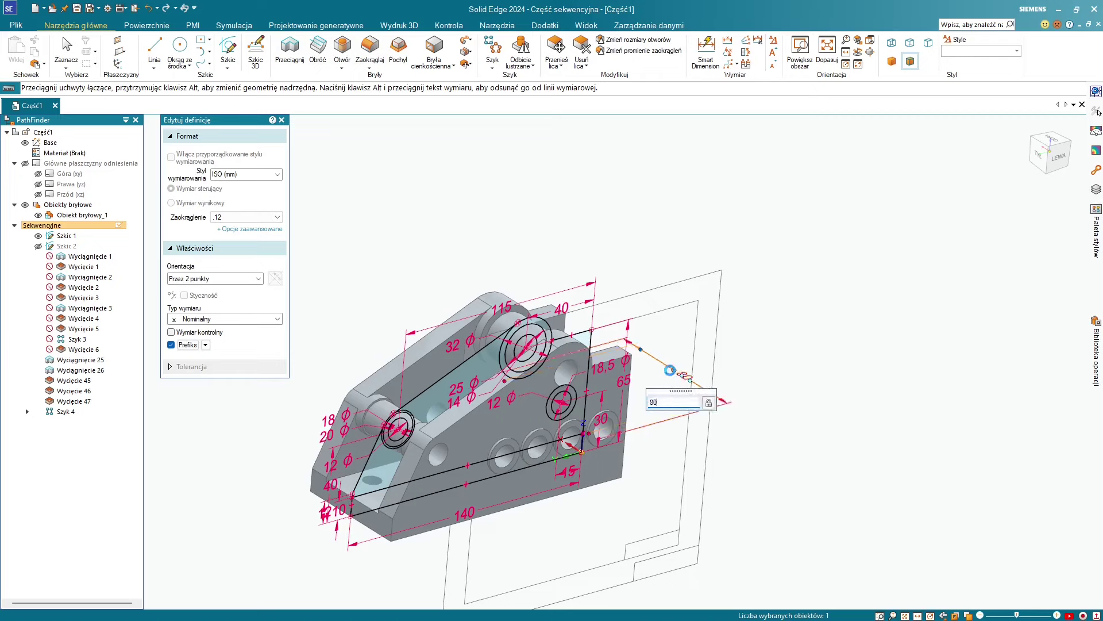
click(722, 385)
middle_drag(777, 415, 789, 431)
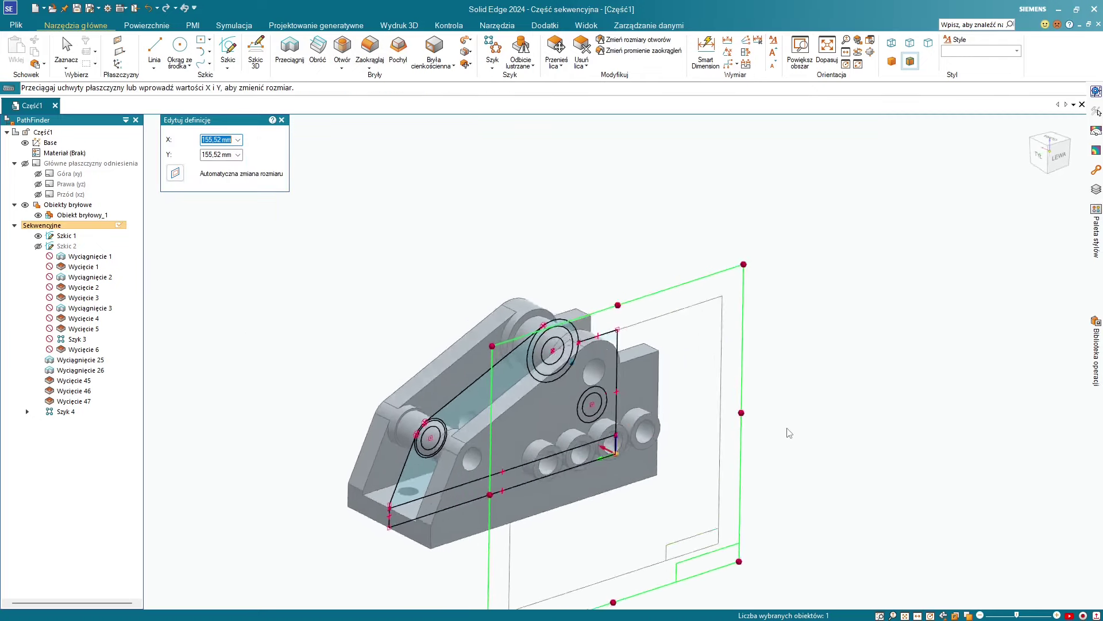
key(Escape)
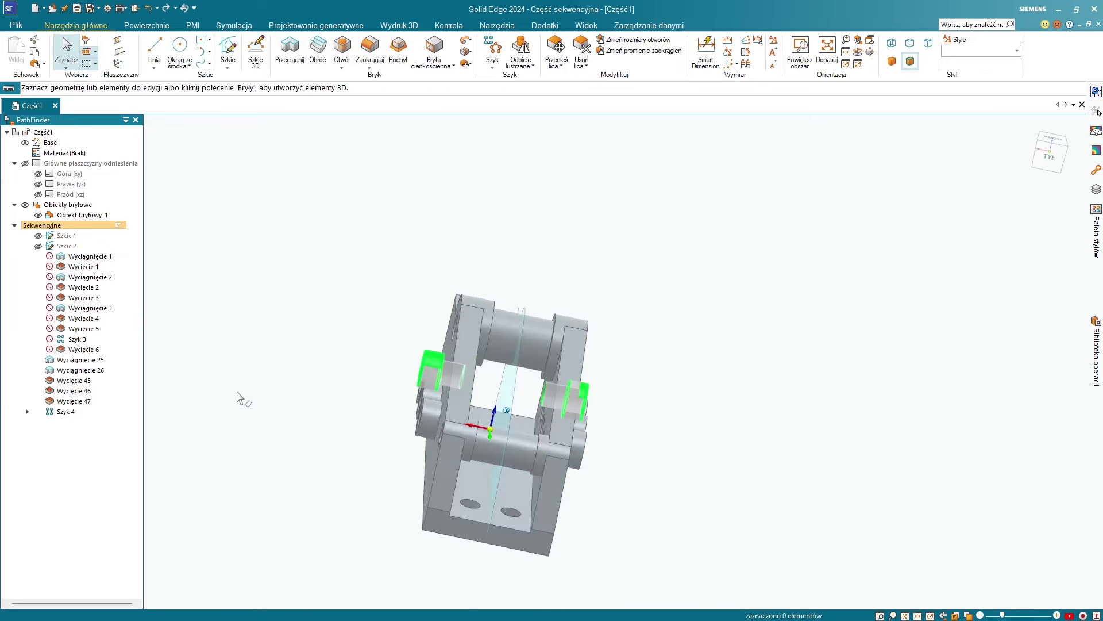
Dynamically edit Wycięcie 45, changing its 40 dimension to 45.
click(76, 381)
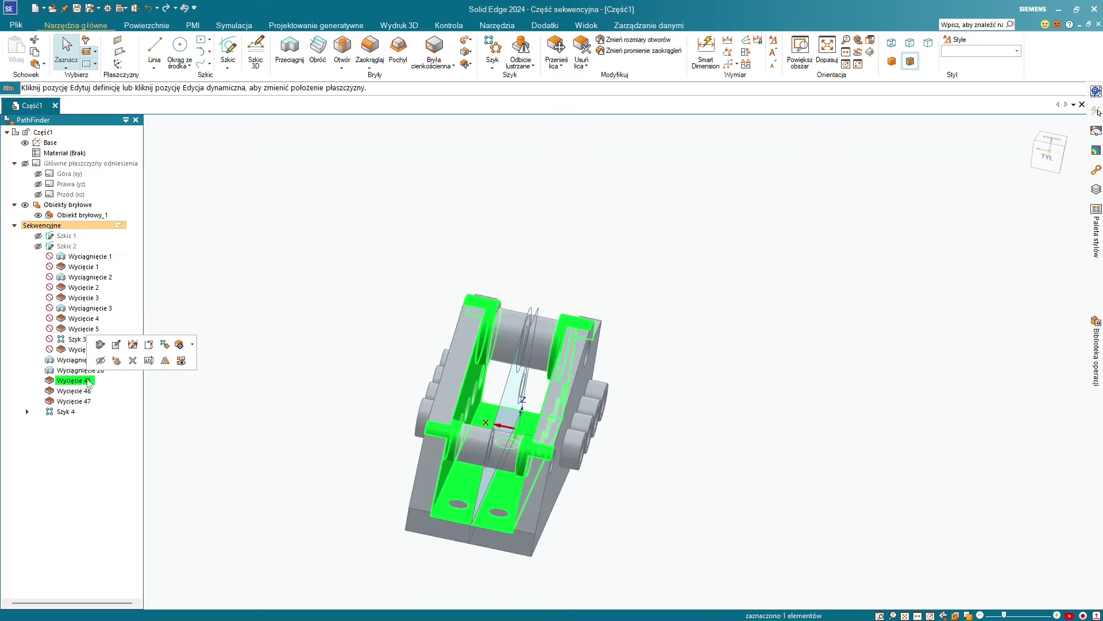
click(128, 347)
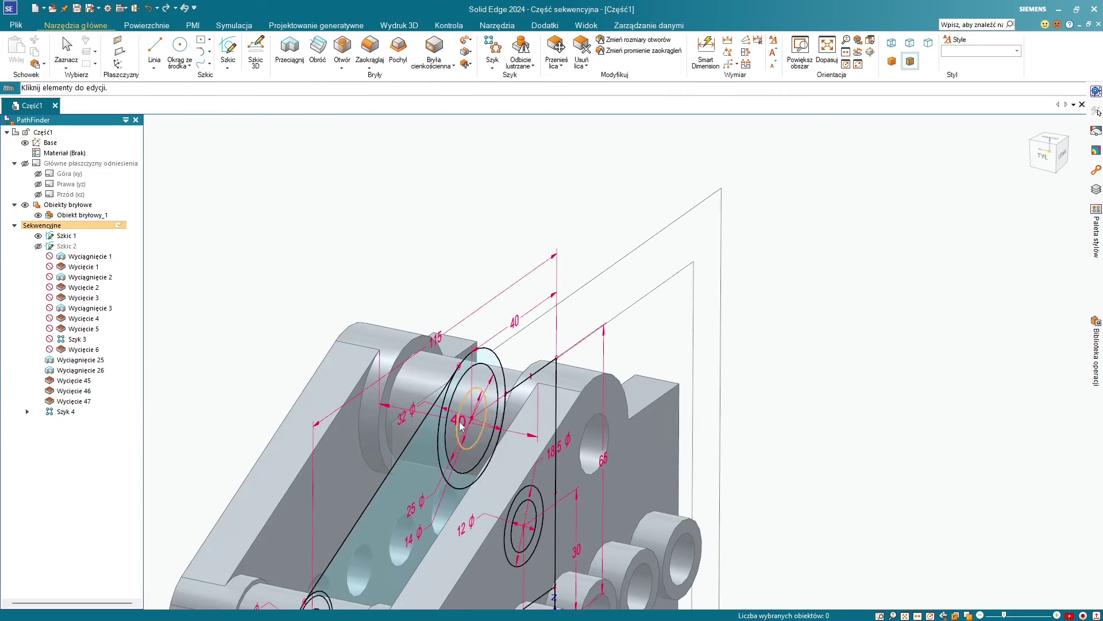
click(460, 425)
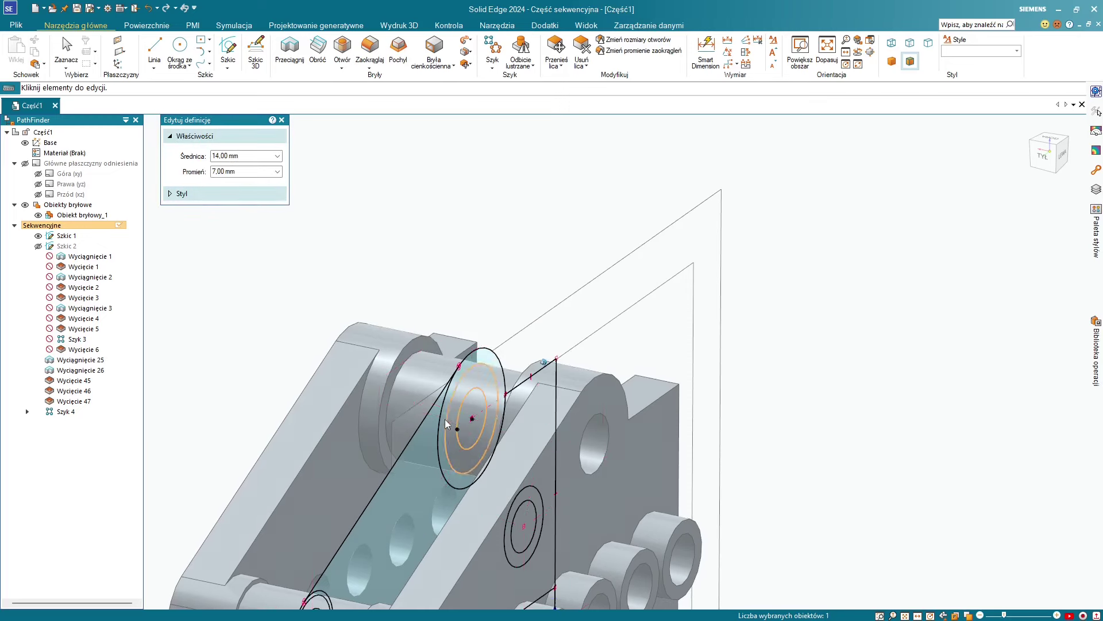
click(401, 419)
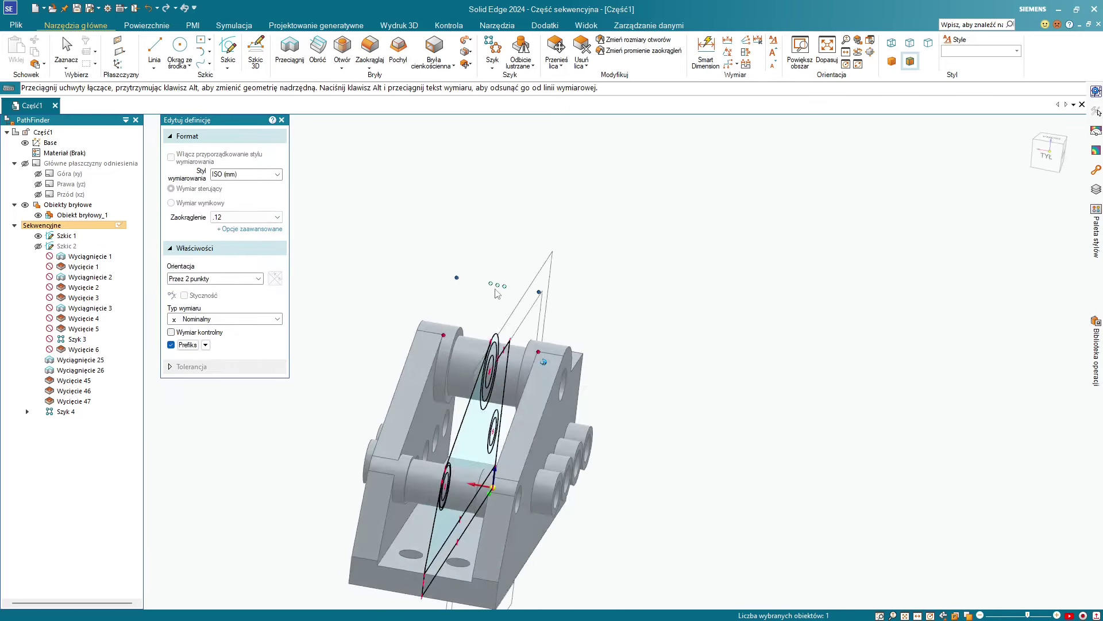
click(495, 285)
key(Return)
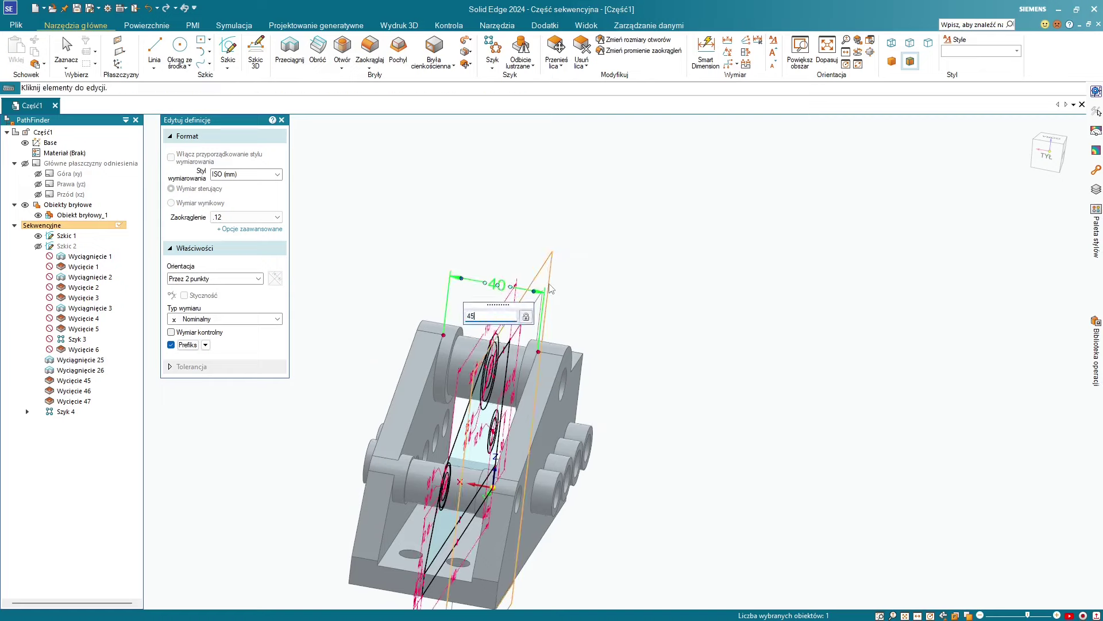
key(Escape)
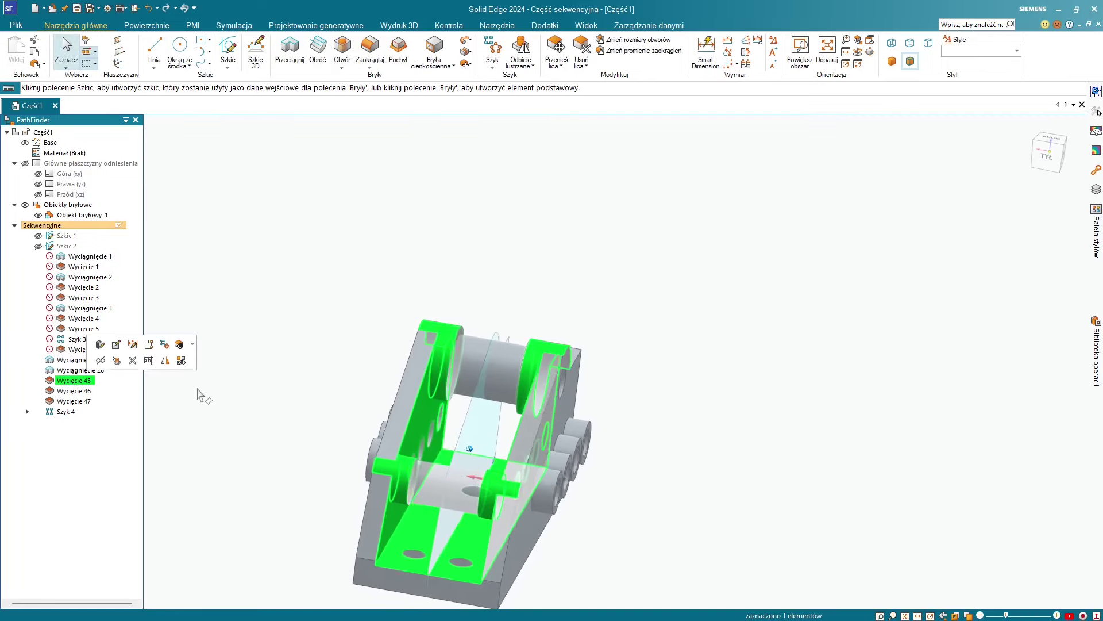
key(Escape)
Dynamically edit Wycięcie 46, changing its 30 width dimension to 15.
click(78, 391)
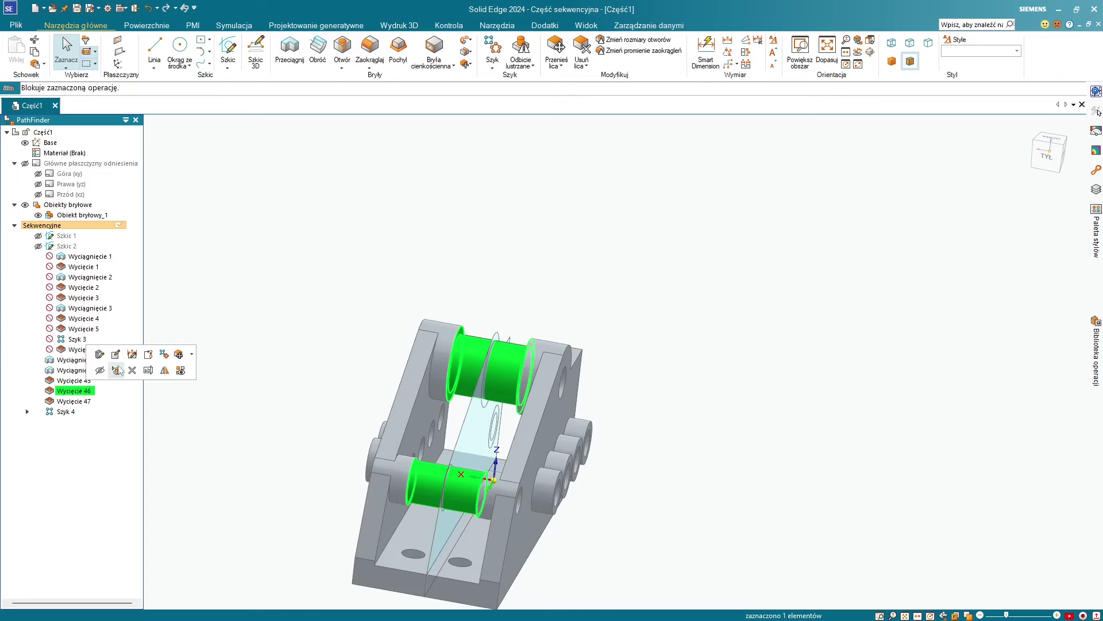
click(133, 356)
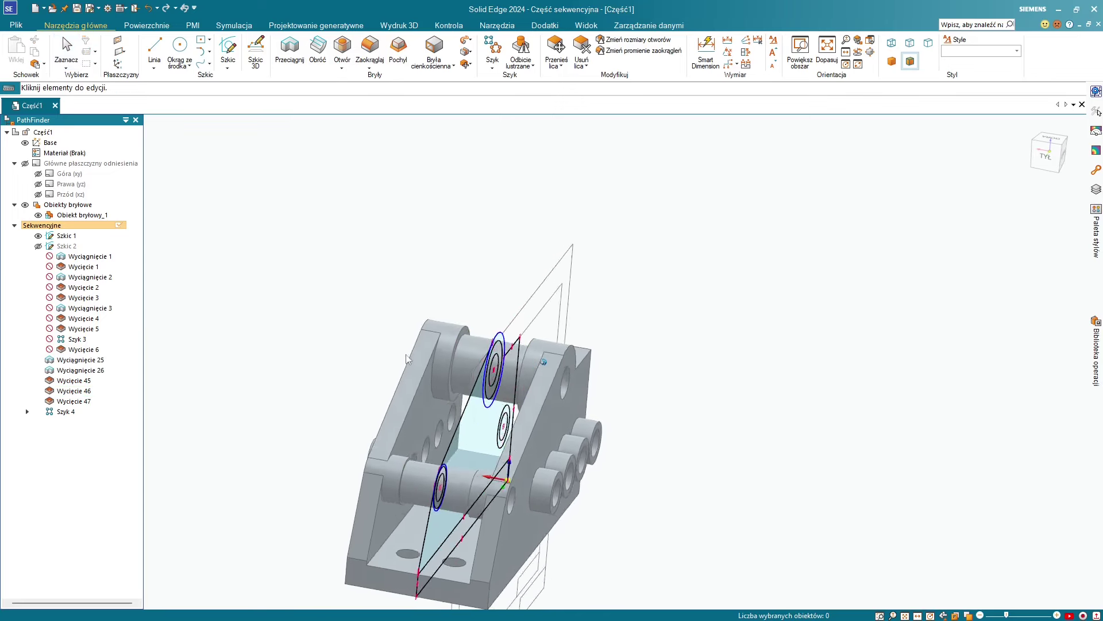
click(509, 382)
drag(509, 382, 523, 266)
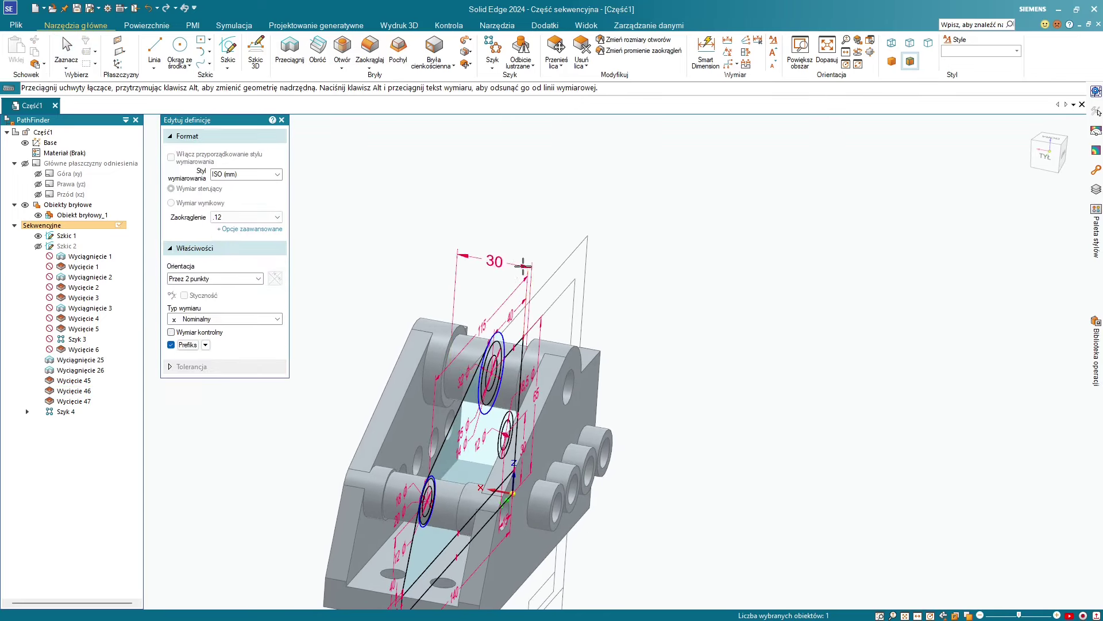
click(495, 263)
text(15)
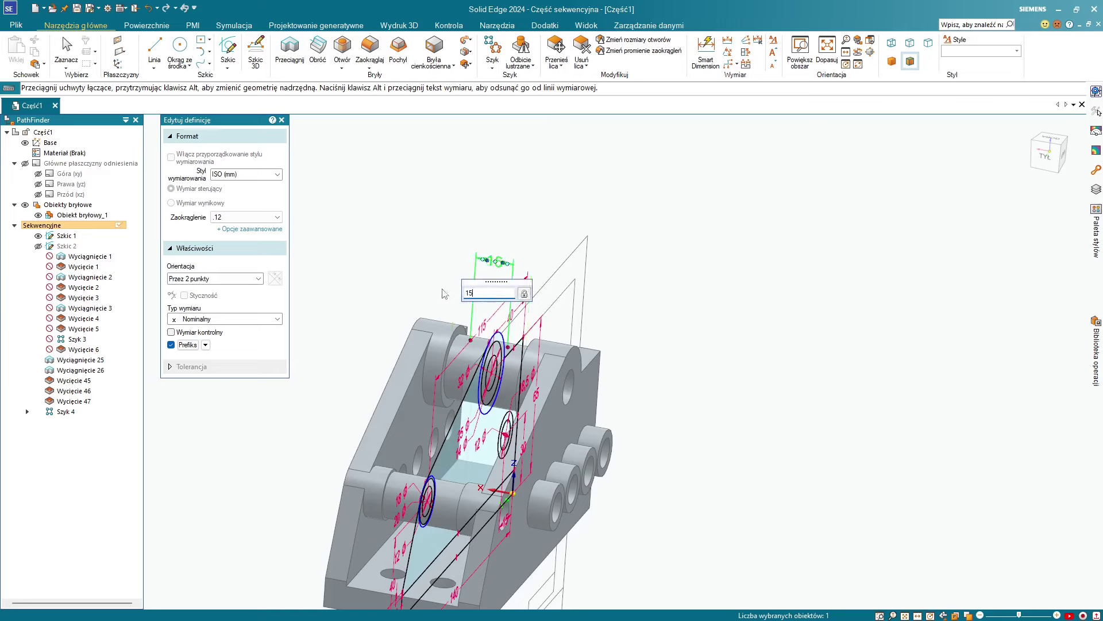
key(Return)
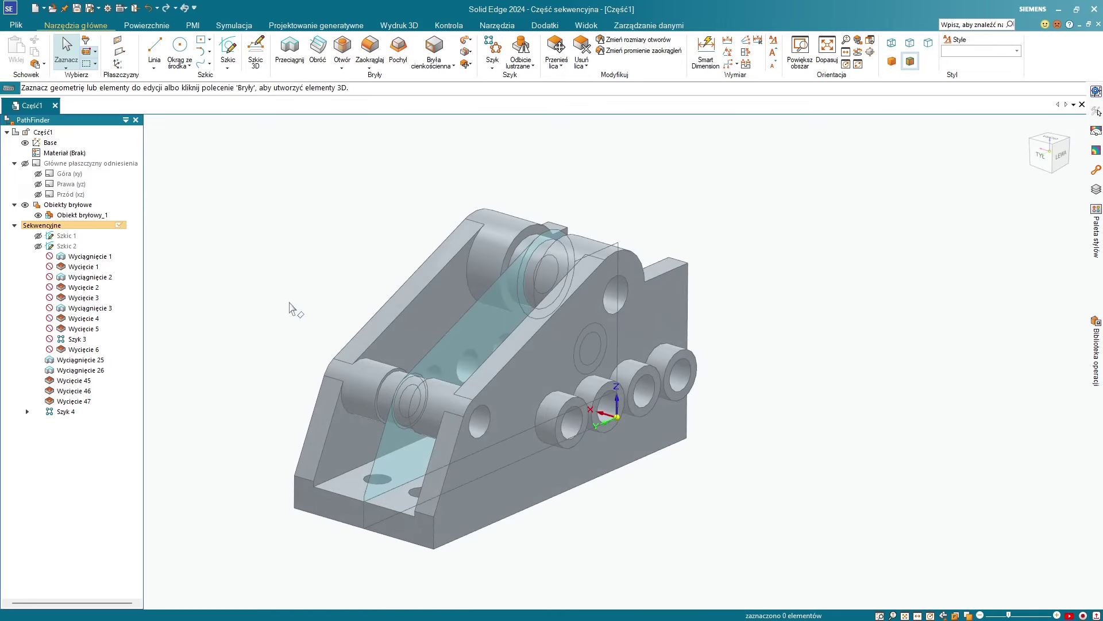
mouse_move(289, 308)
middle_down()
mouse_move(576, 408)
mouse_move(363, 340)
middle_up()
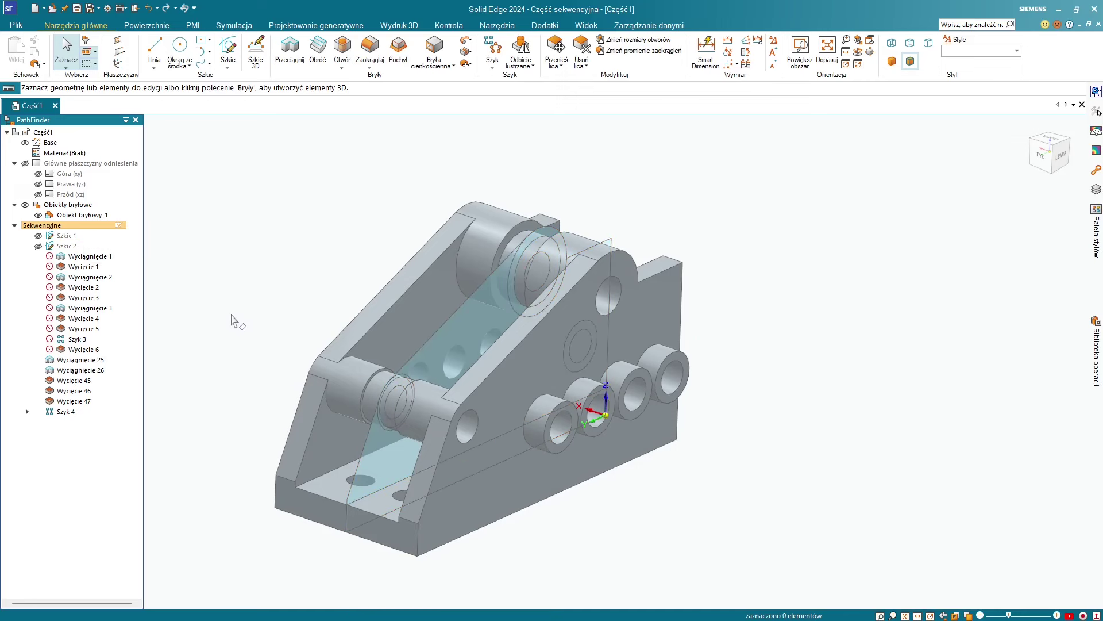
mouse_move(340, 362)
middle_down()
mouse_move(594, 398)
mouse_move(515, 442)
mouse_move(185, 287)
middle_up()
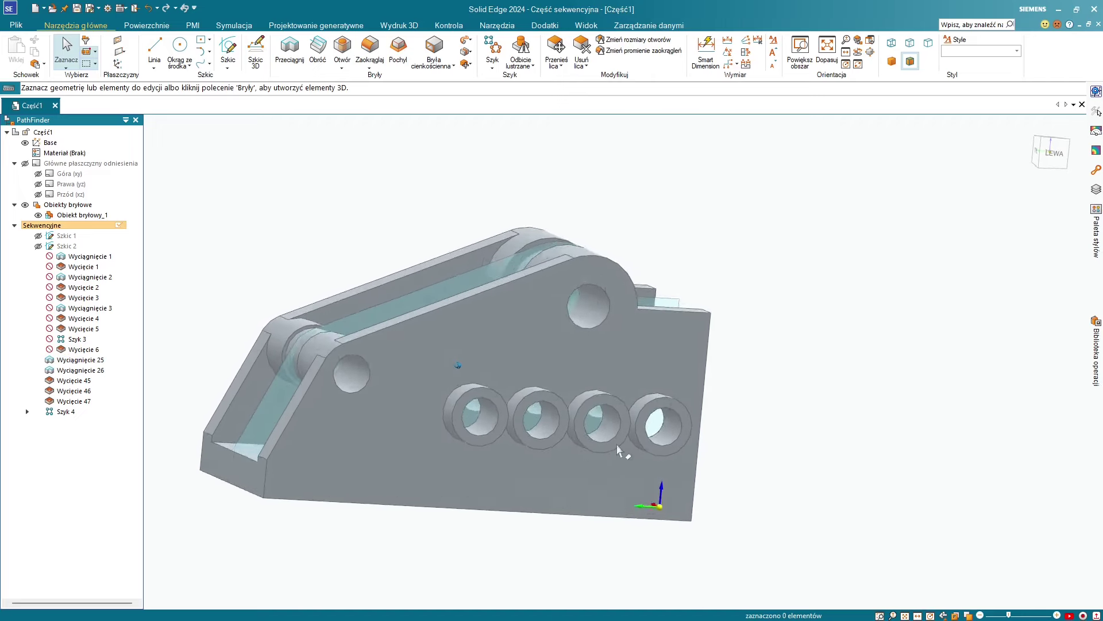
click(66, 235)
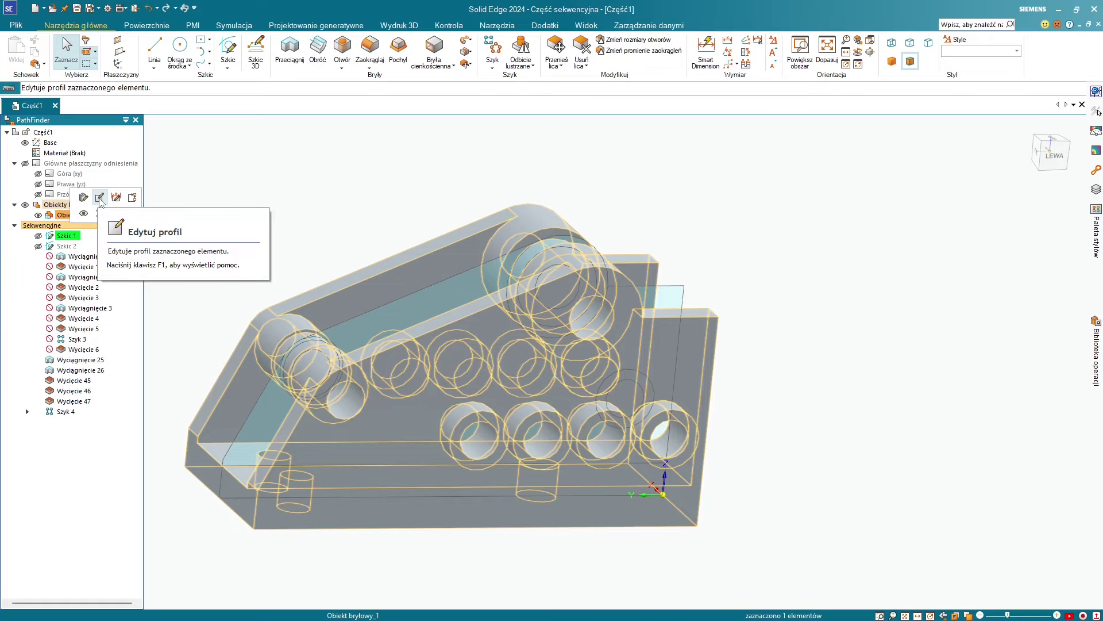
Add a roughly 89 × 31 mm rectangle around the 18,5 Ø boss in Szkic 1's profile and finish the sketch.
click(99, 198)
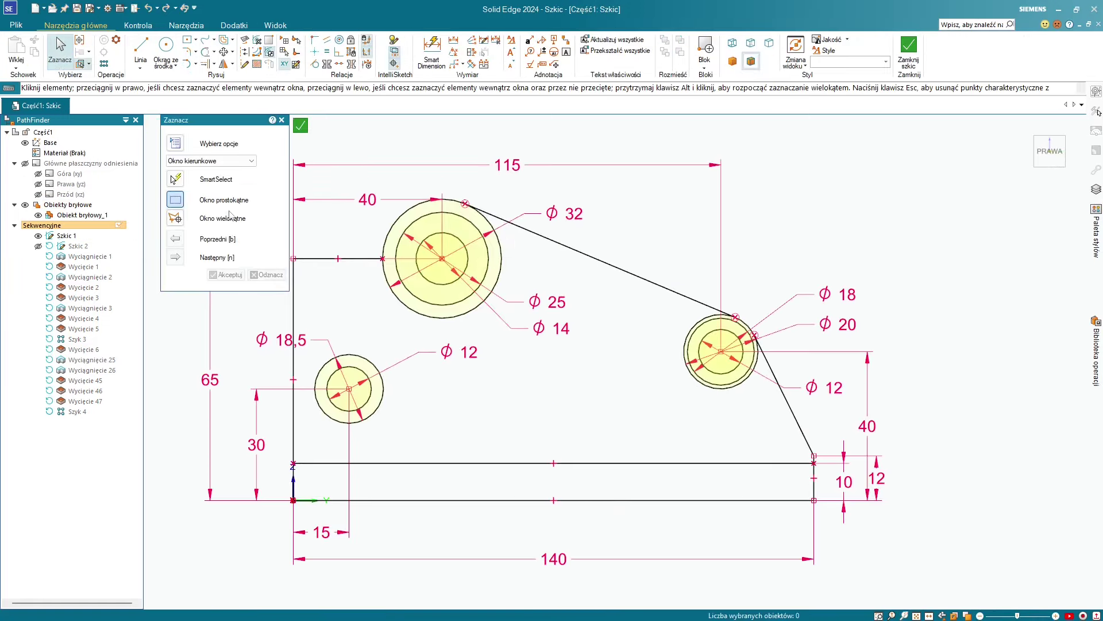
click(195, 41)
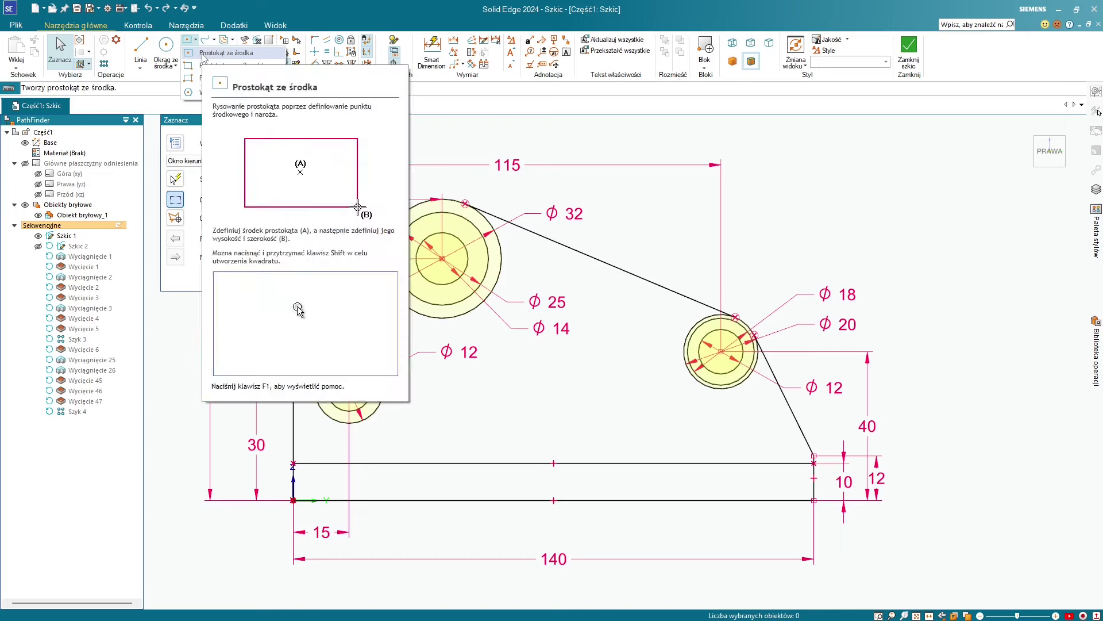
click(169, 65)
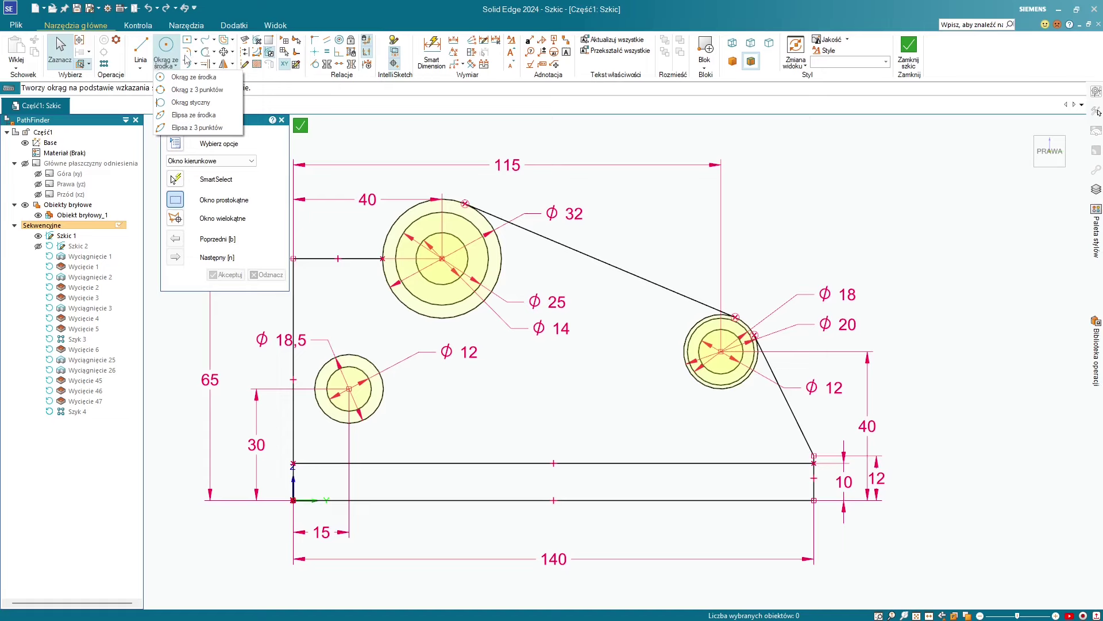
click(196, 39)
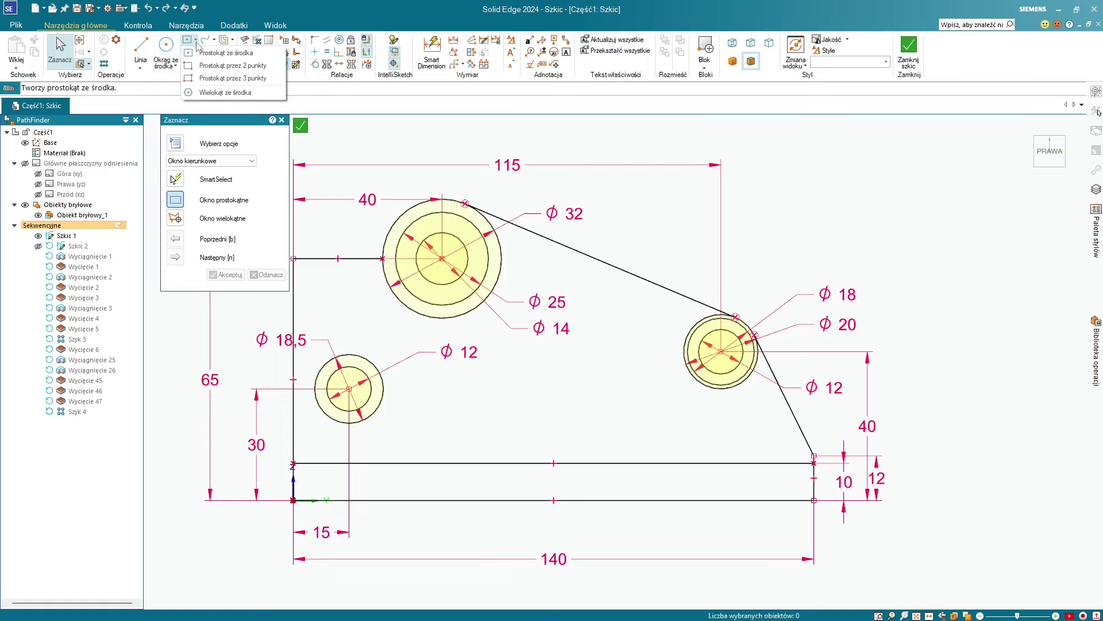
click(218, 55)
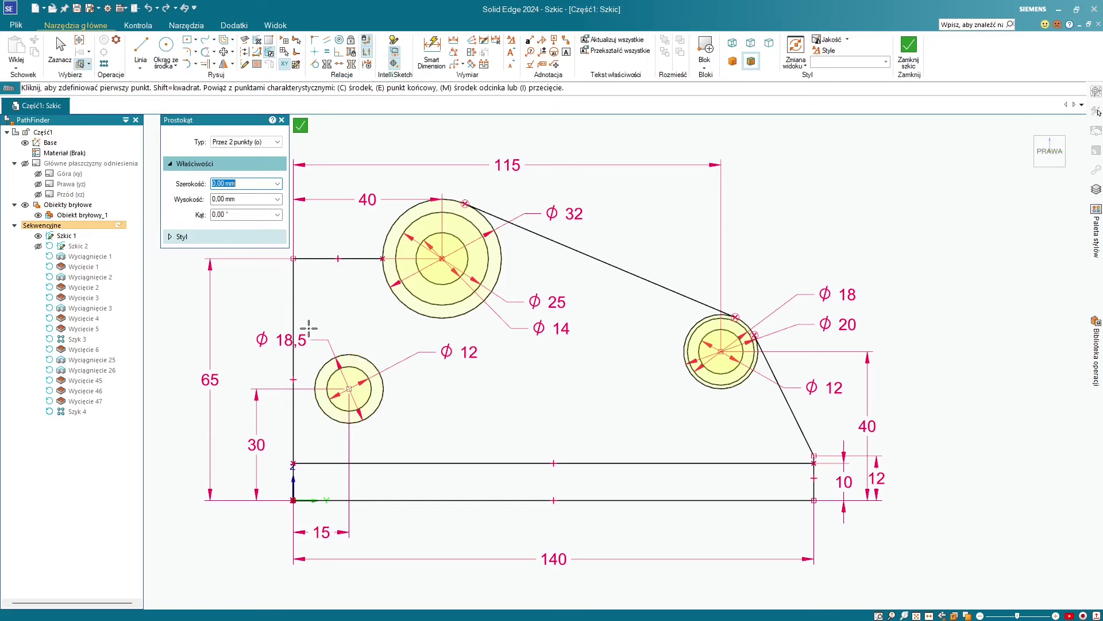
click(308, 327)
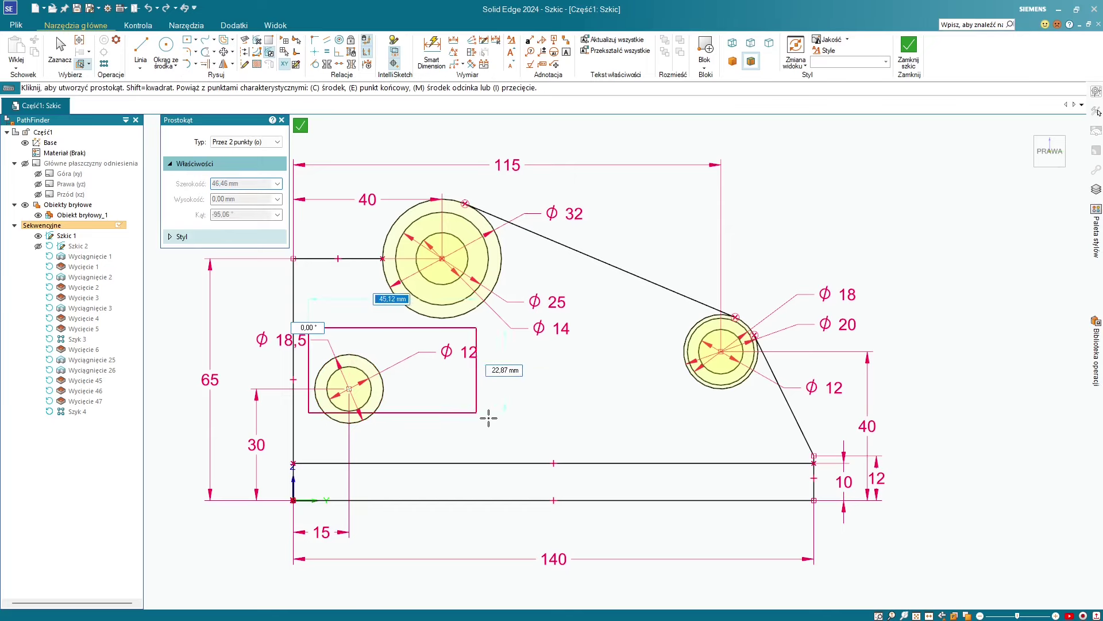
click(643, 441)
click(300, 131)
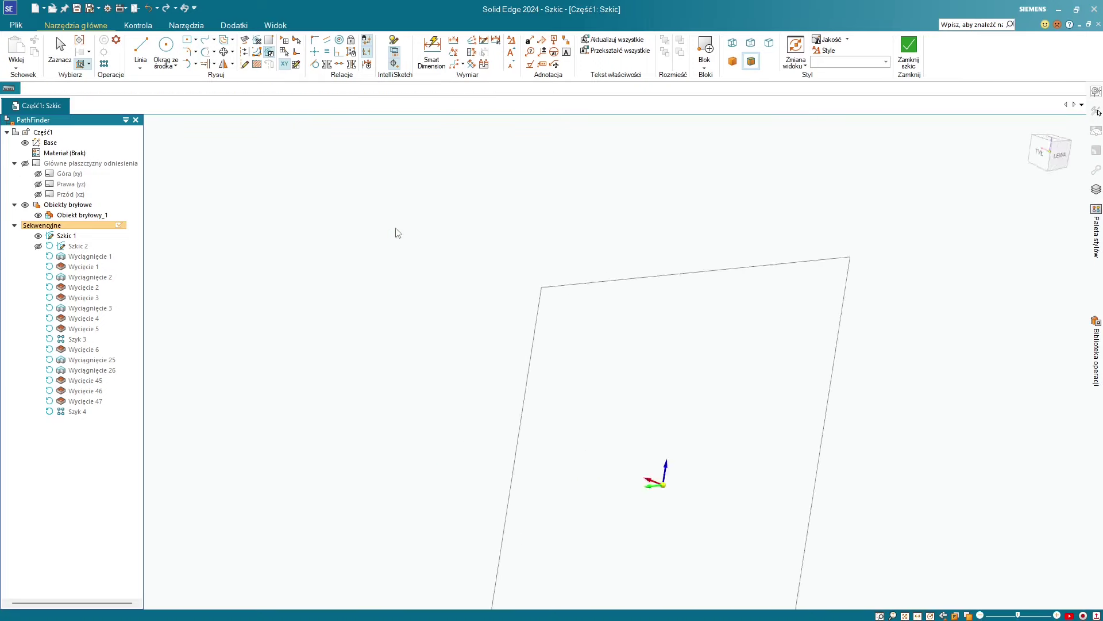
click(267, 138)
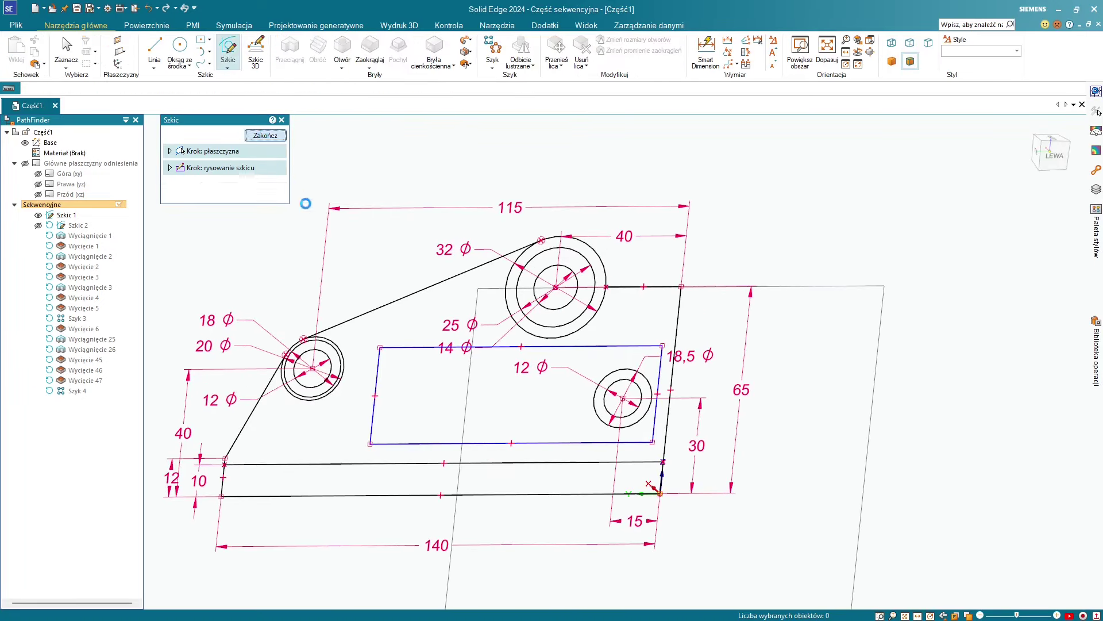
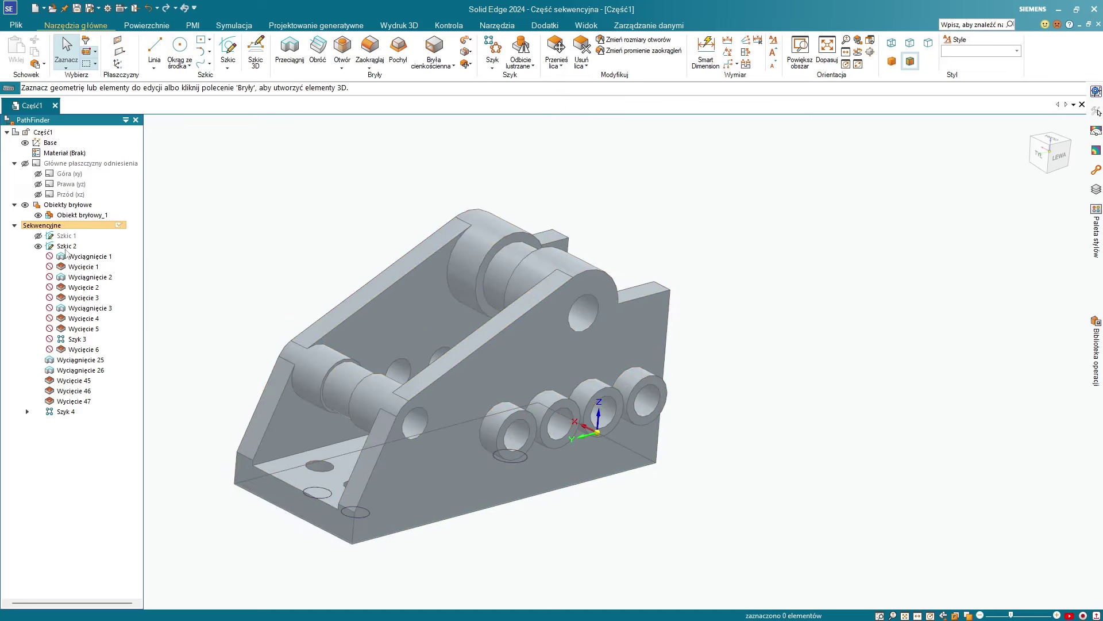
Make Szkic 1 and Szkic 2 visible on the model in PathFinder.
click(38, 246)
click(38, 235)
middle_drag(220, 262, 185, 295)
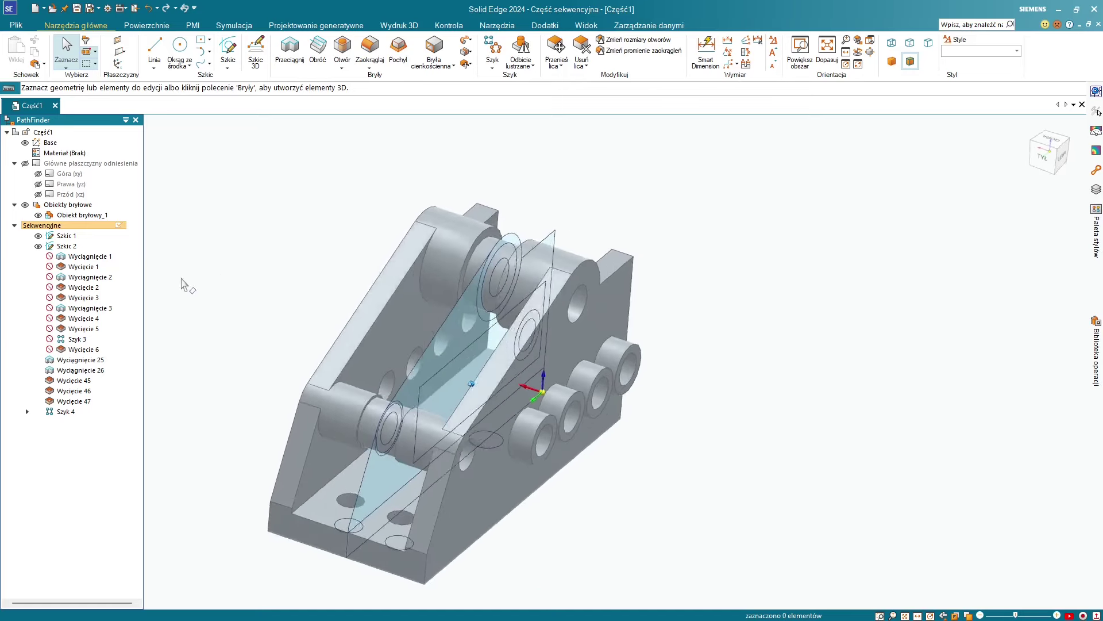
Roll the part back to Wyciągnięcie 25, suspending Wyciągnięcie 26 and later features.
click(76, 361)
right_click(76, 361)
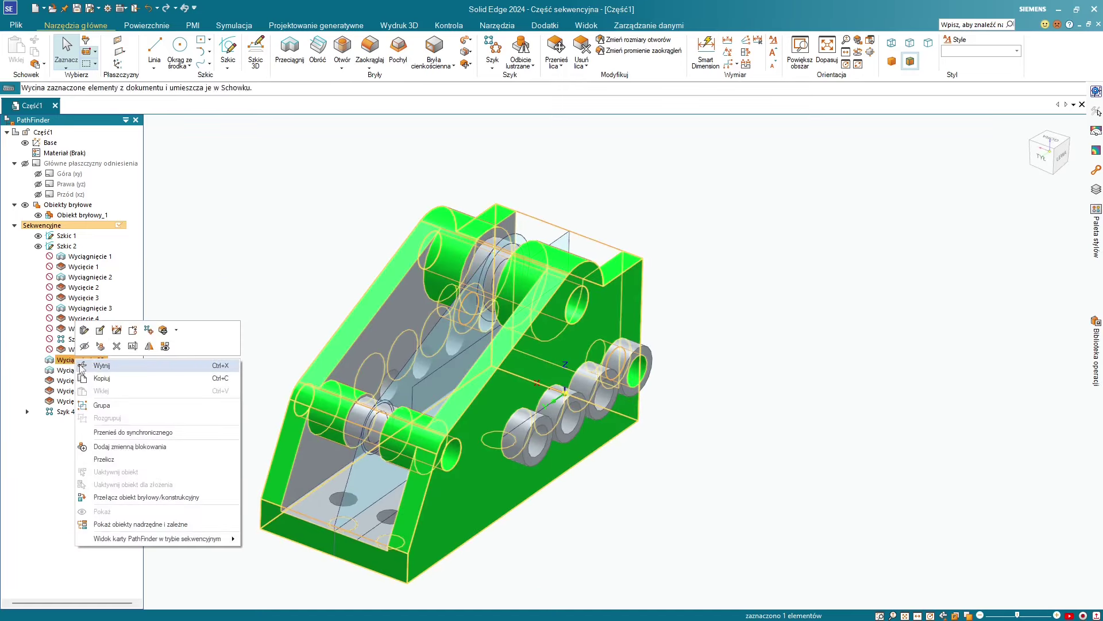
click(133, 330)
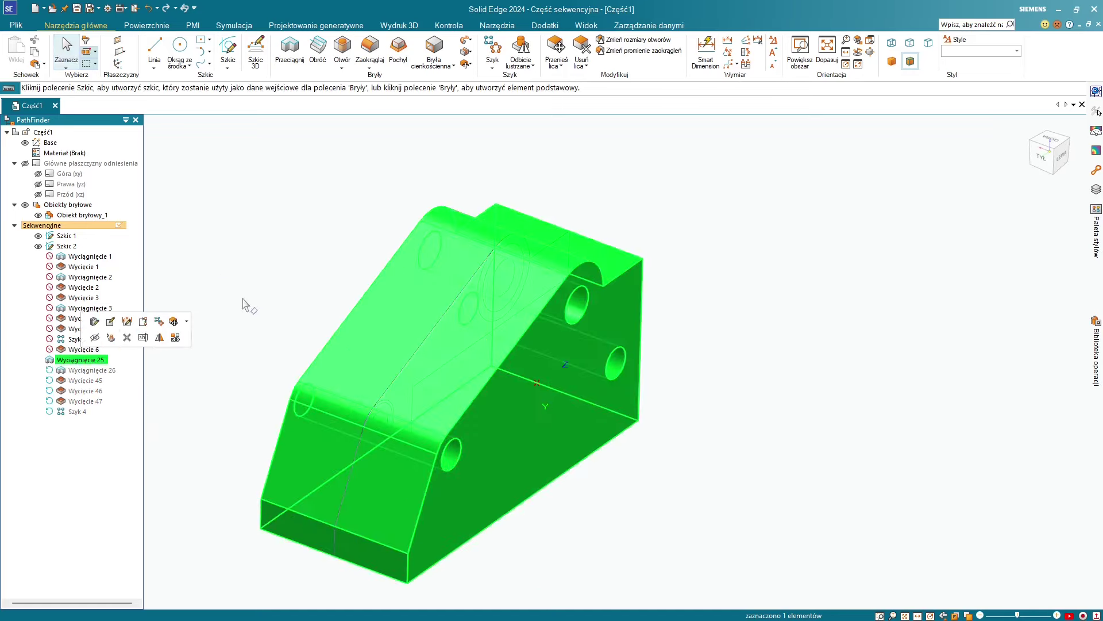
right_click(92, 371)
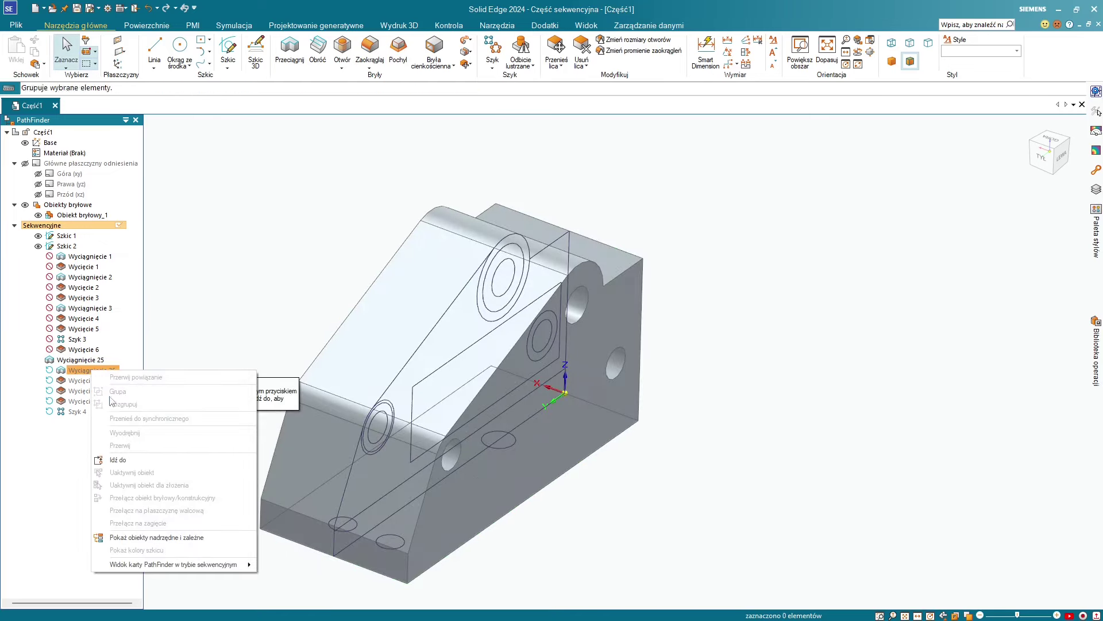
click(124, 461)
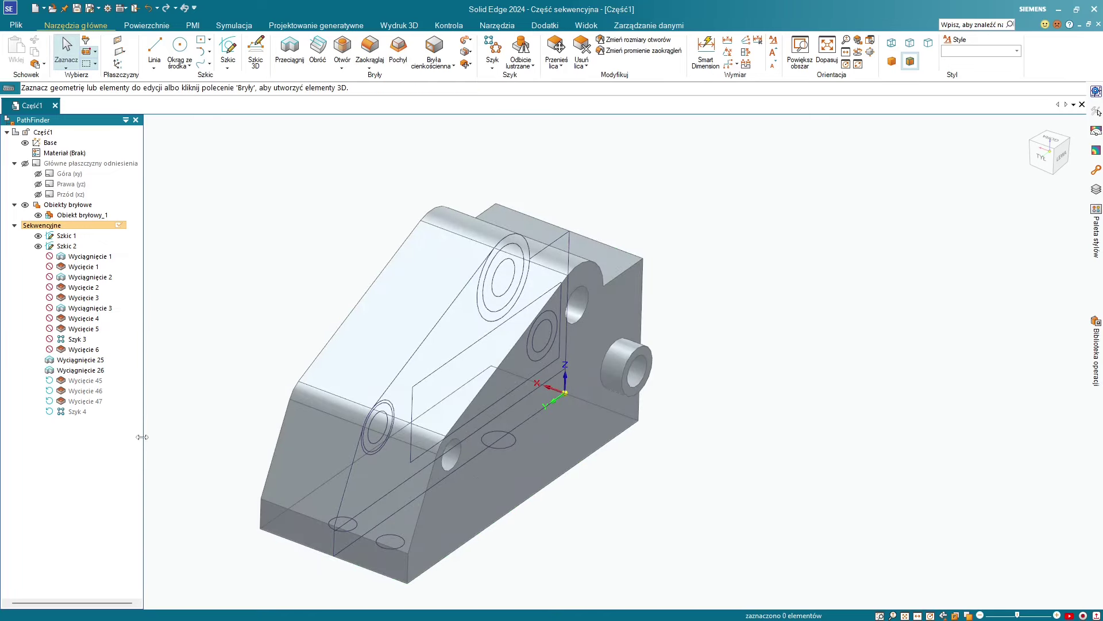
right_click(85, 362)
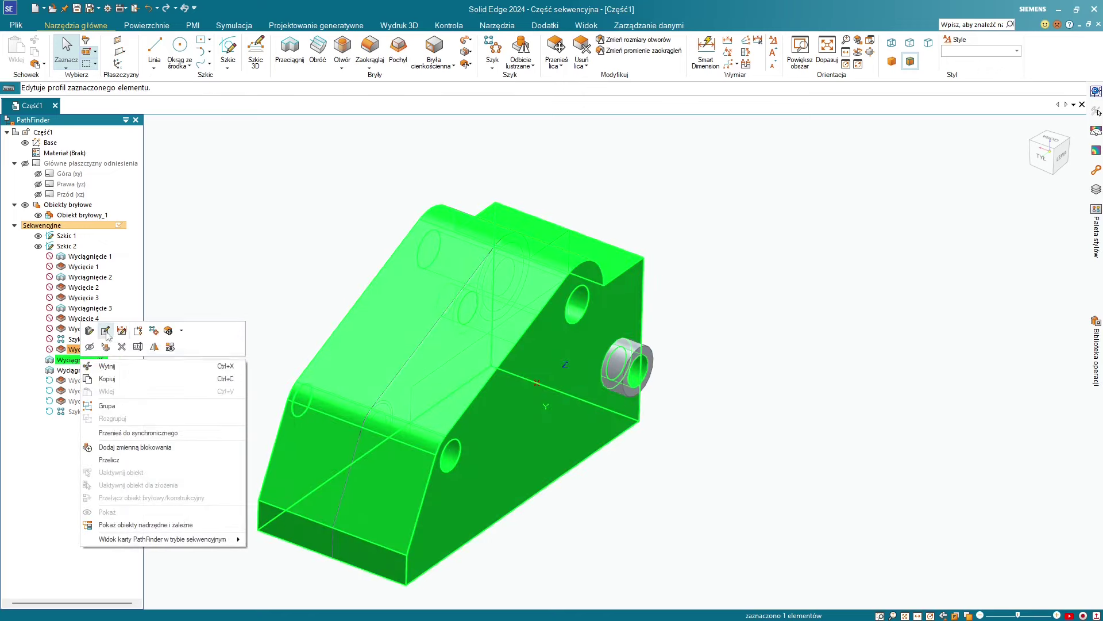
click(137, 330)
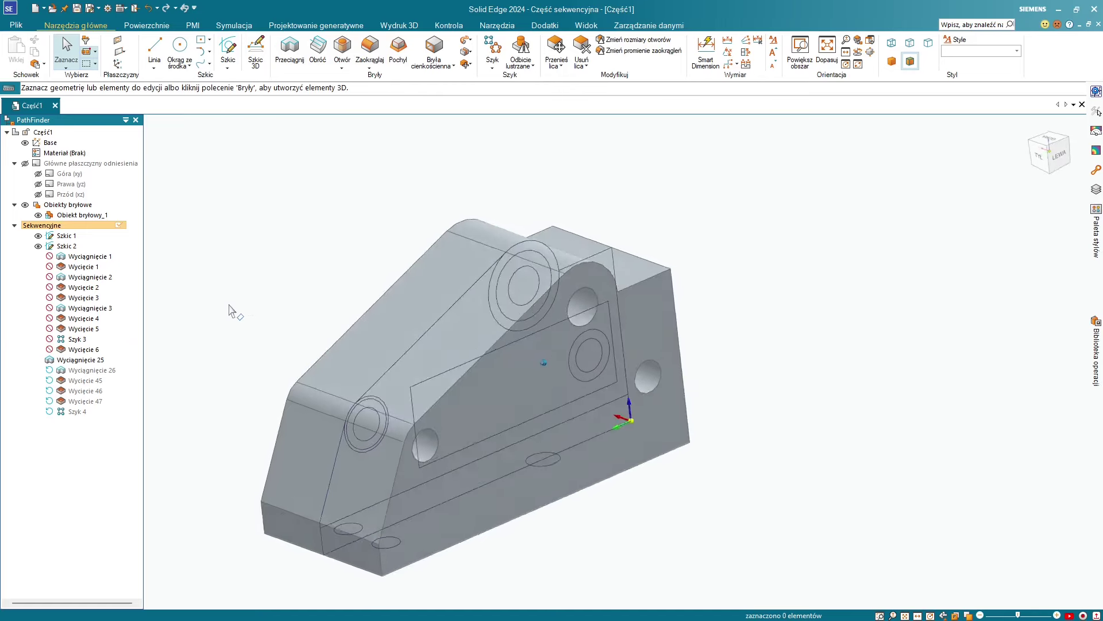
Extrude the sketch rectangle a finite 70 mm, flipped to the opposite side.
click(289, 55)
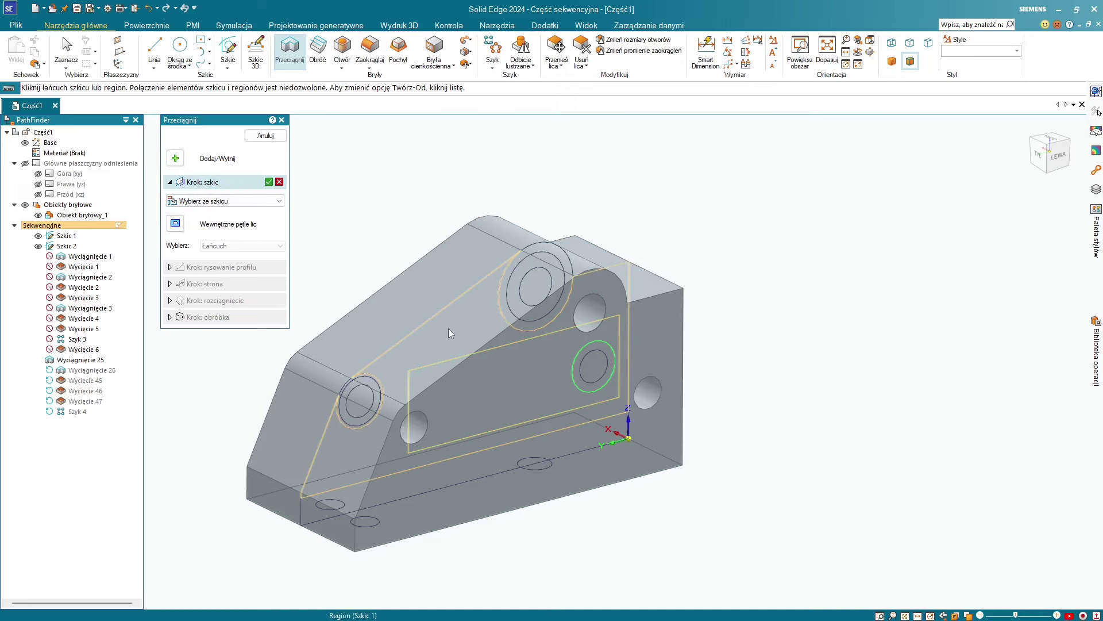
middle_drag(451, 333, 299, 227)
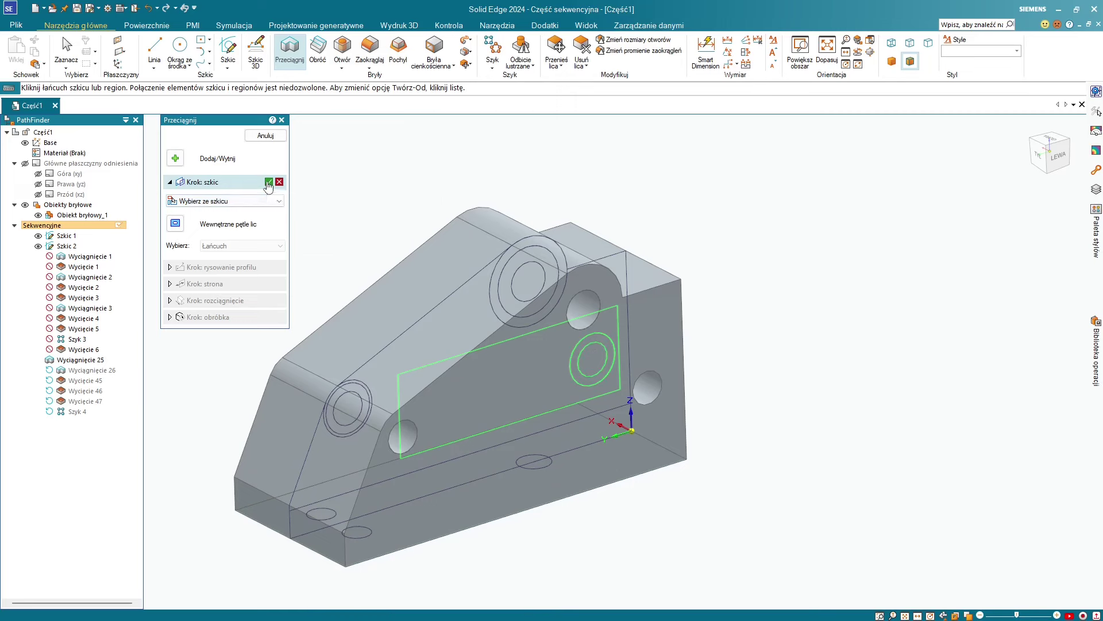
click(268, 181)
middle_drag(545, 398, 310, 347)
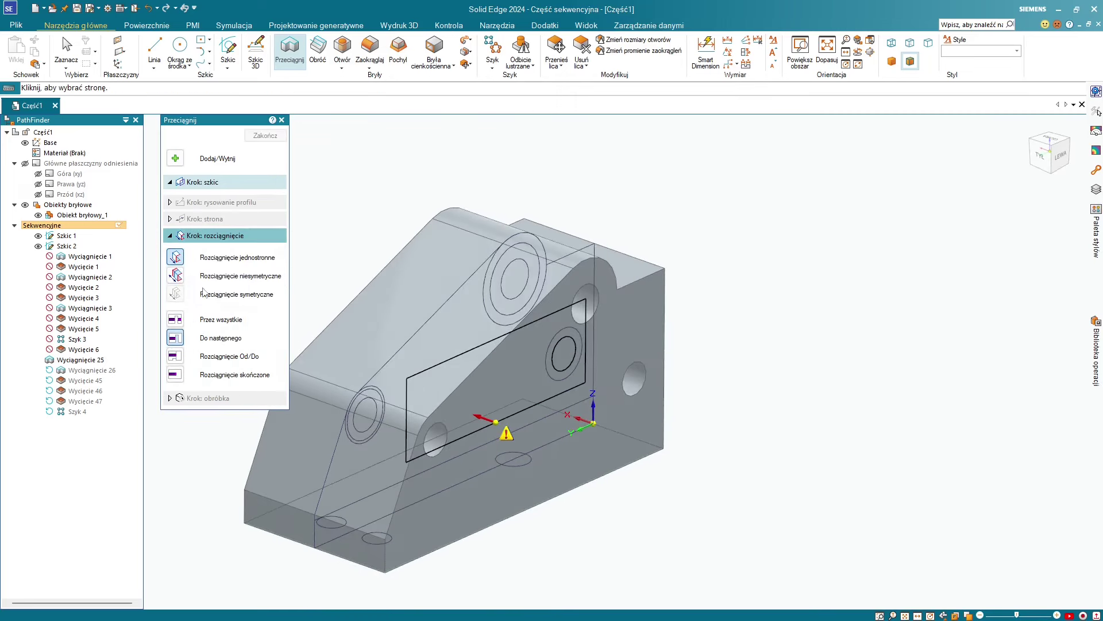
click(203, 378)
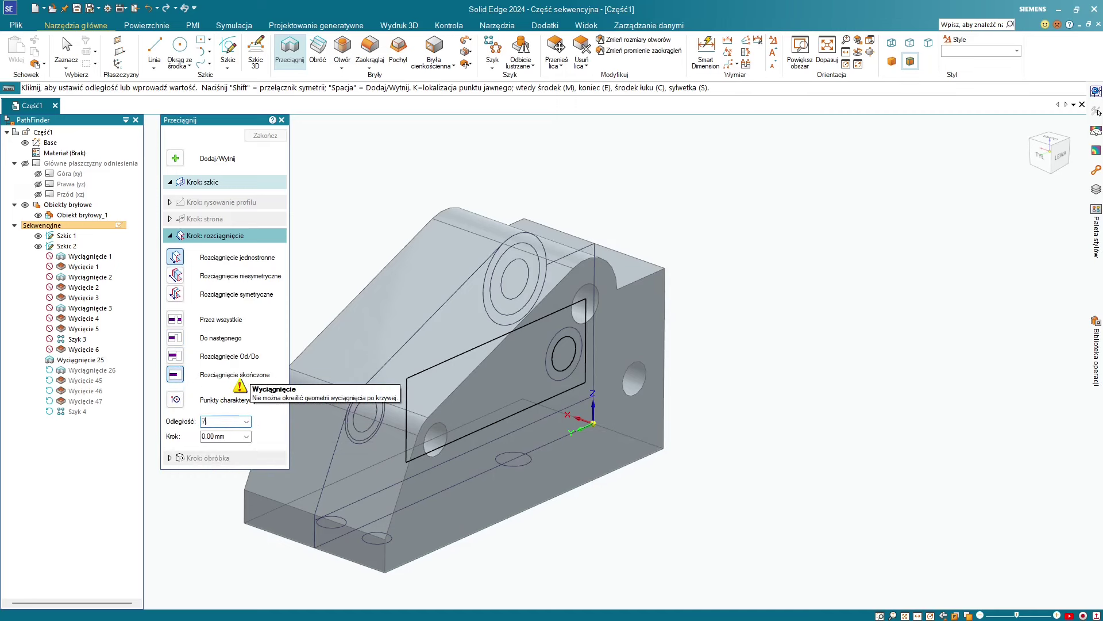
text(70)
middle_drag(642, 424, 575, 401)
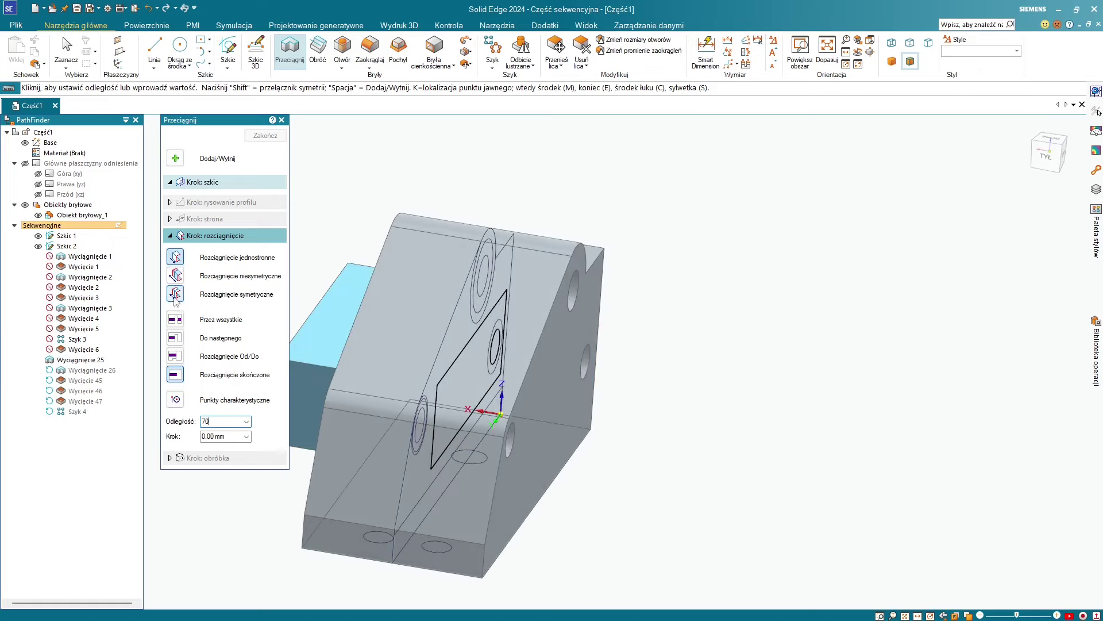
click(513, 364)
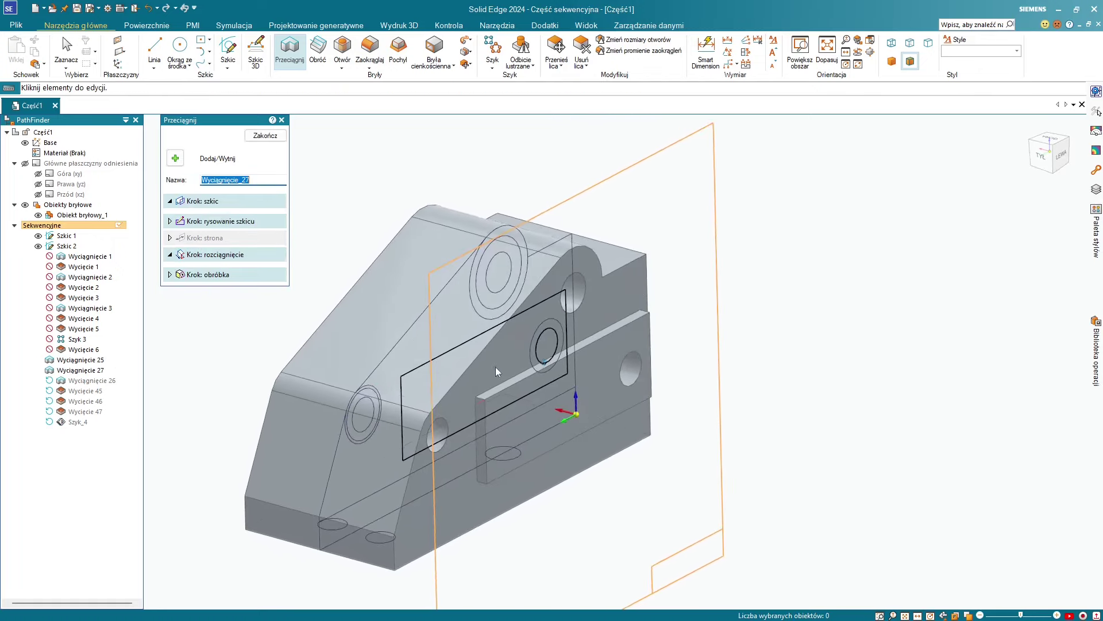
click(265, 135)
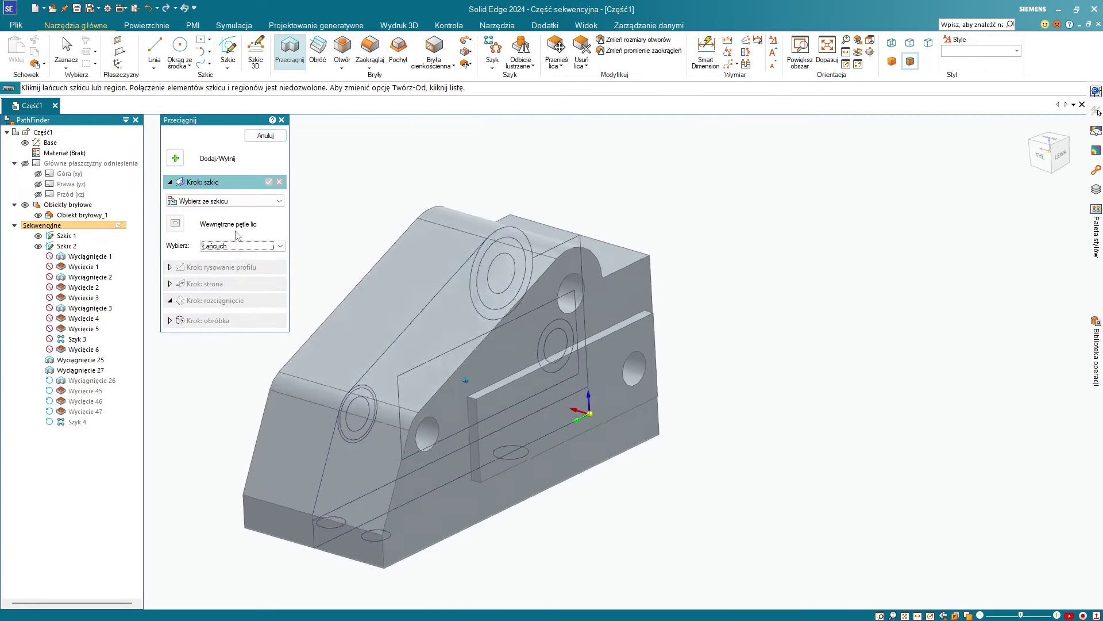
click(280, 121)
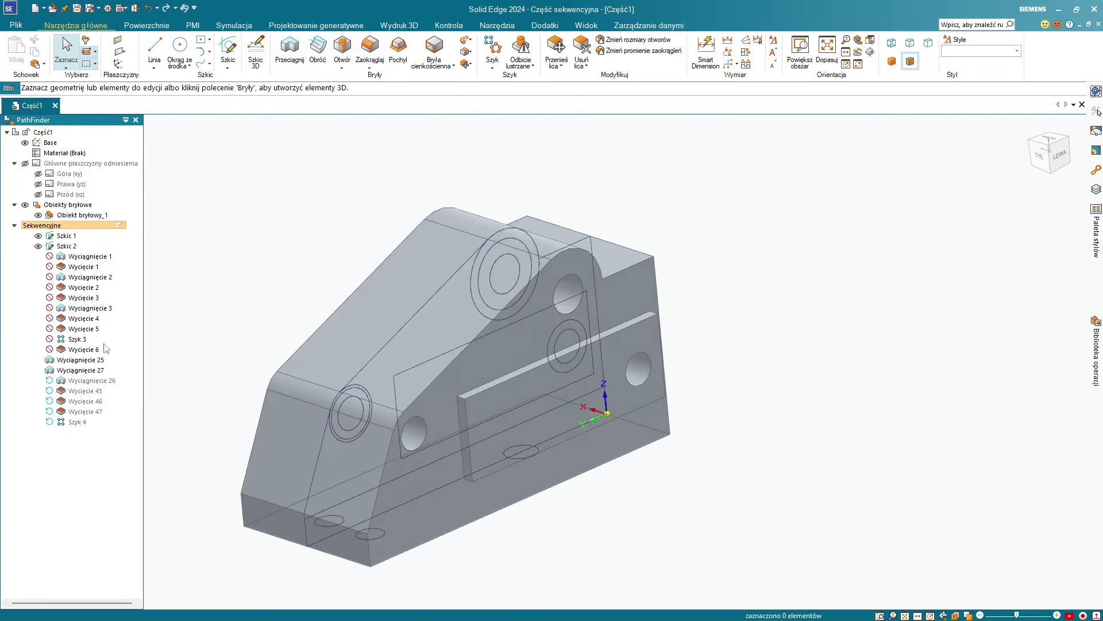
Roll the feature tree forward through Wyciągnięcie 26 to Szyk 4.
right_click(98, 380)
click(131, 456)
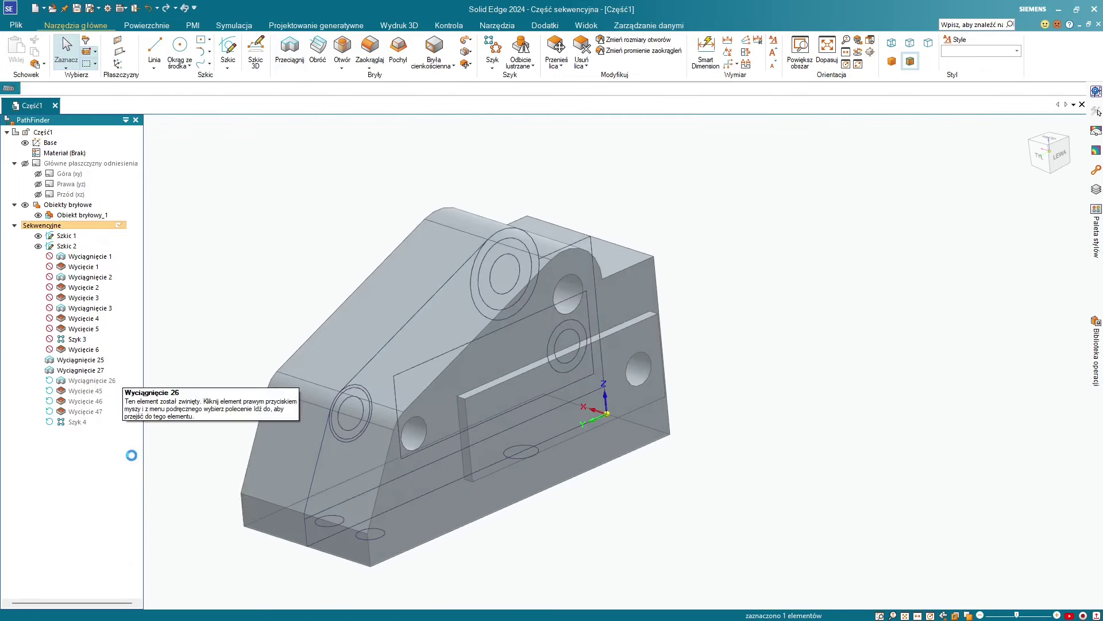
mouse_move(172, 402)
middle_down()
mouse_move(211, 296)
mouse_move(94, 428)
middle_up()
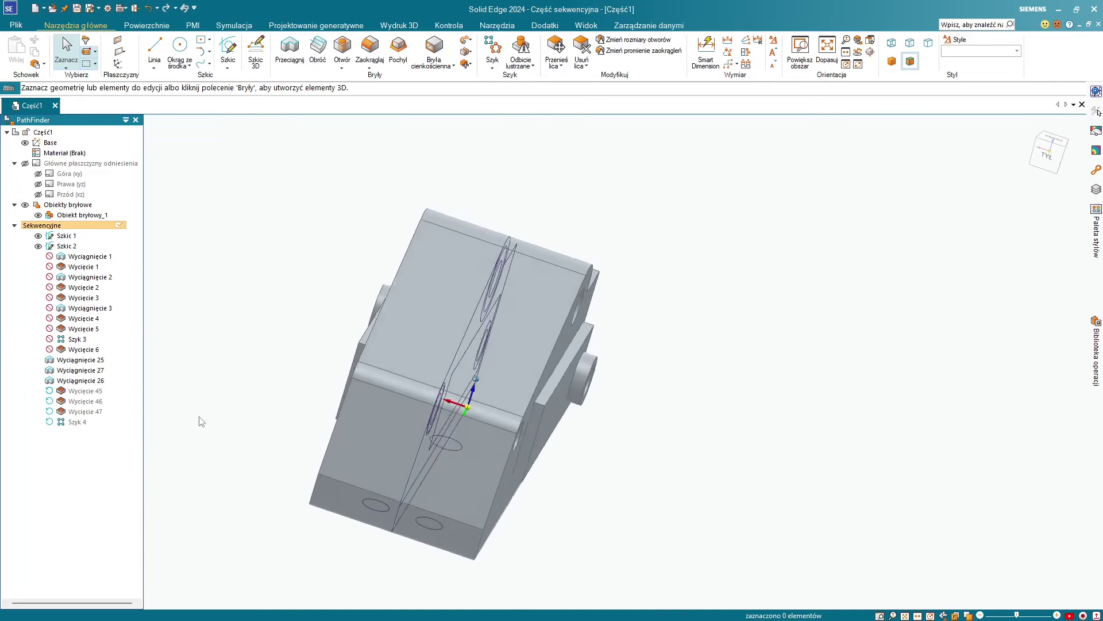
right_click(81, 425)
click(182, 317)
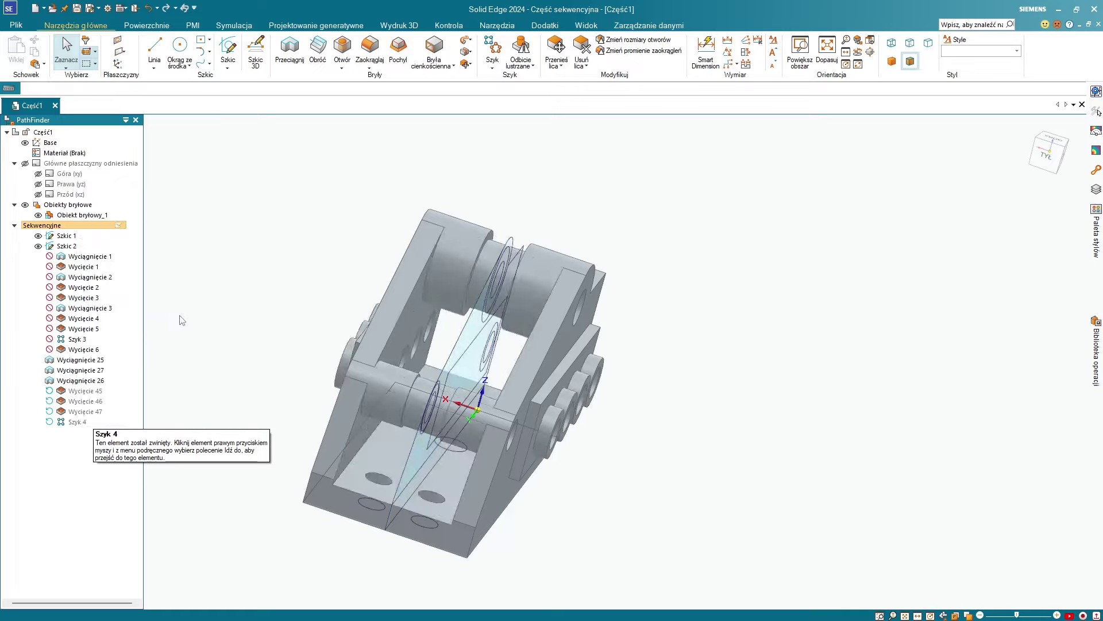
Cycle through standard view orientations to inspect the finished bracket from all sides.
key(ctrl+i)
key(ctrl+r)
key(ctrl+f)
key(ctrl+r)
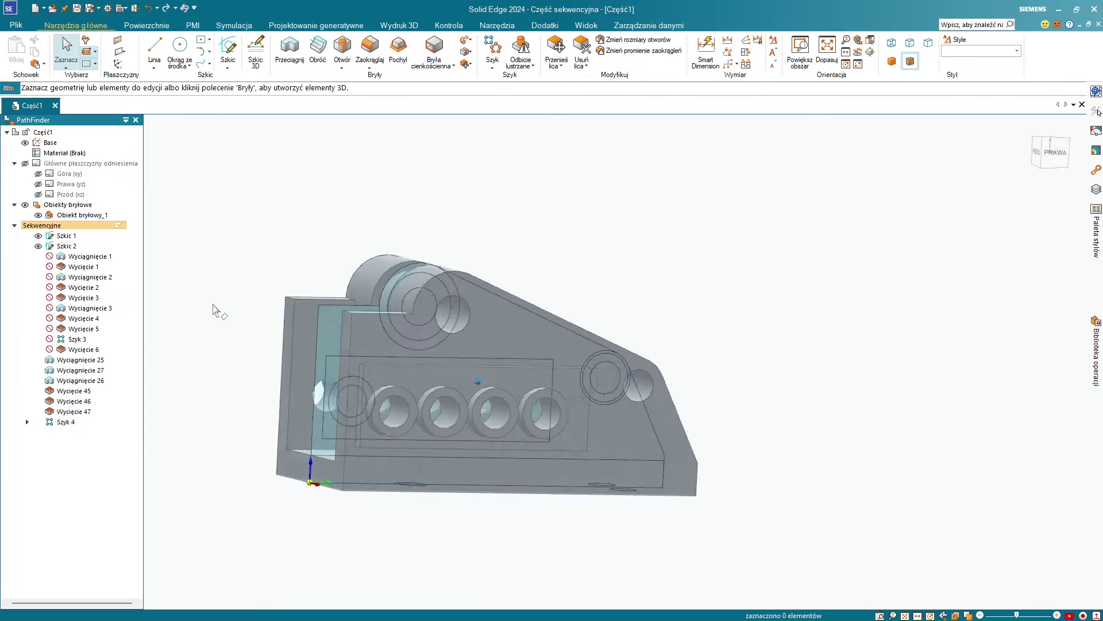
key(ctrl+k)
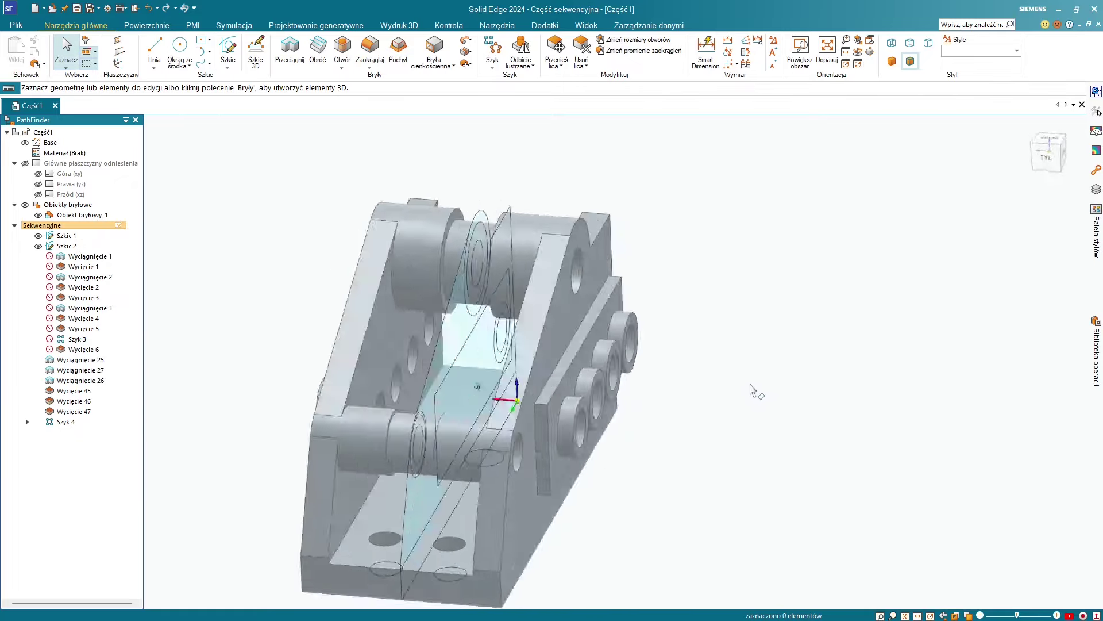
key(ctrl+i)
key(ctrl+l)
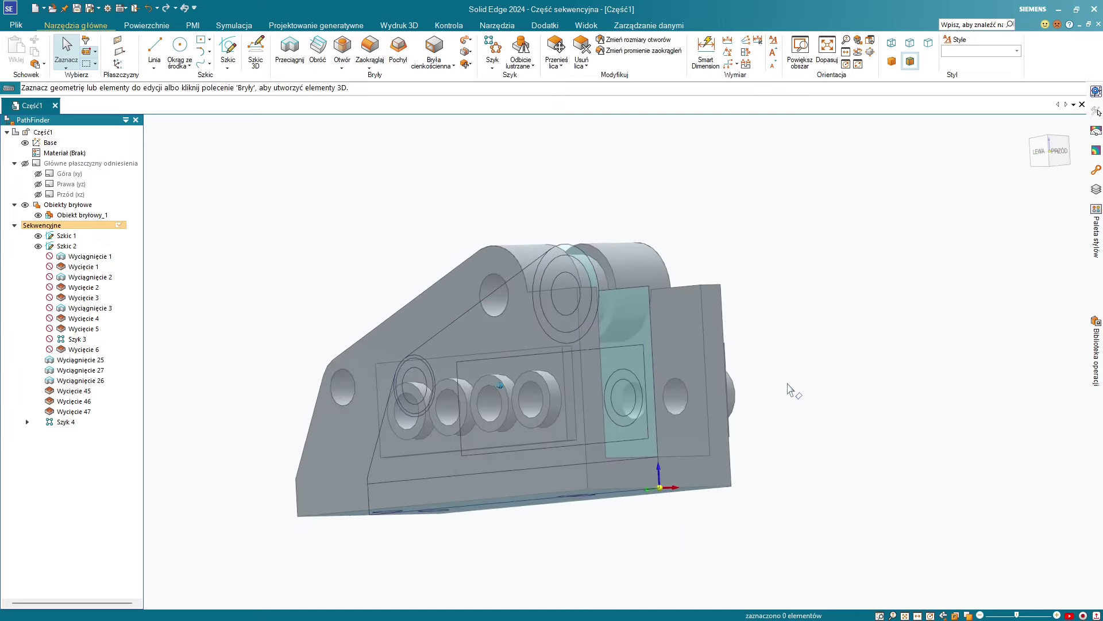
key(ctrl+i)
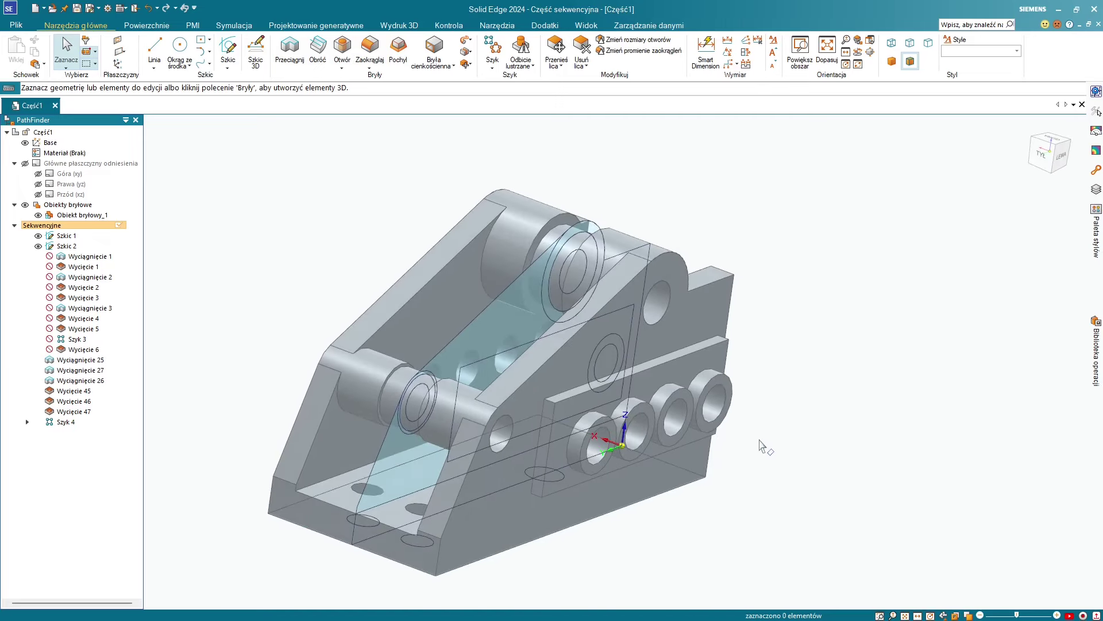
key(ctrl+j)
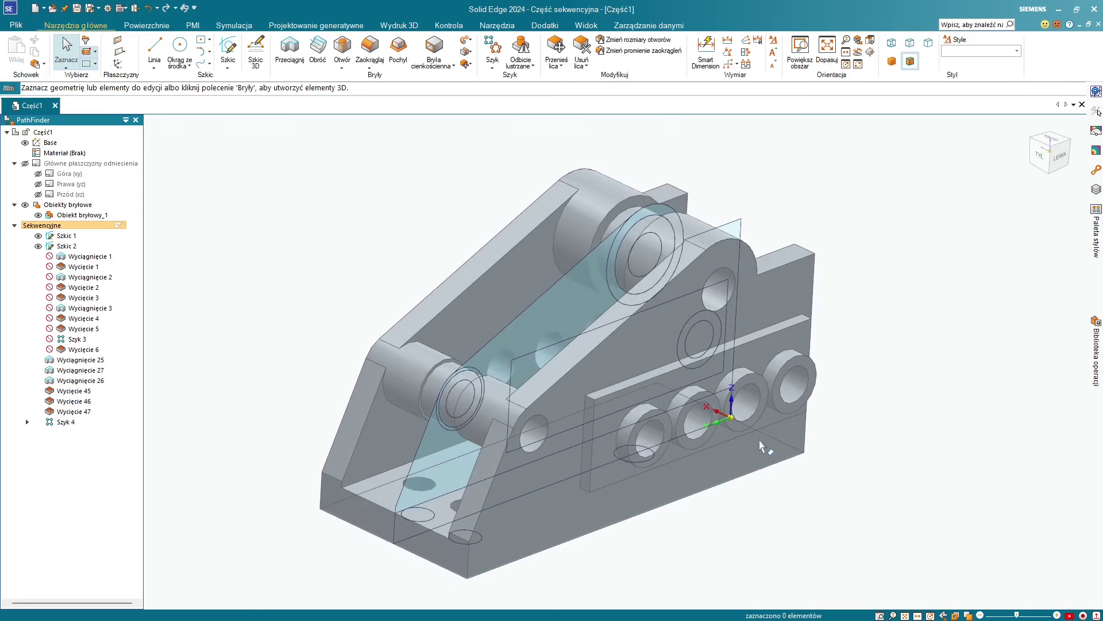